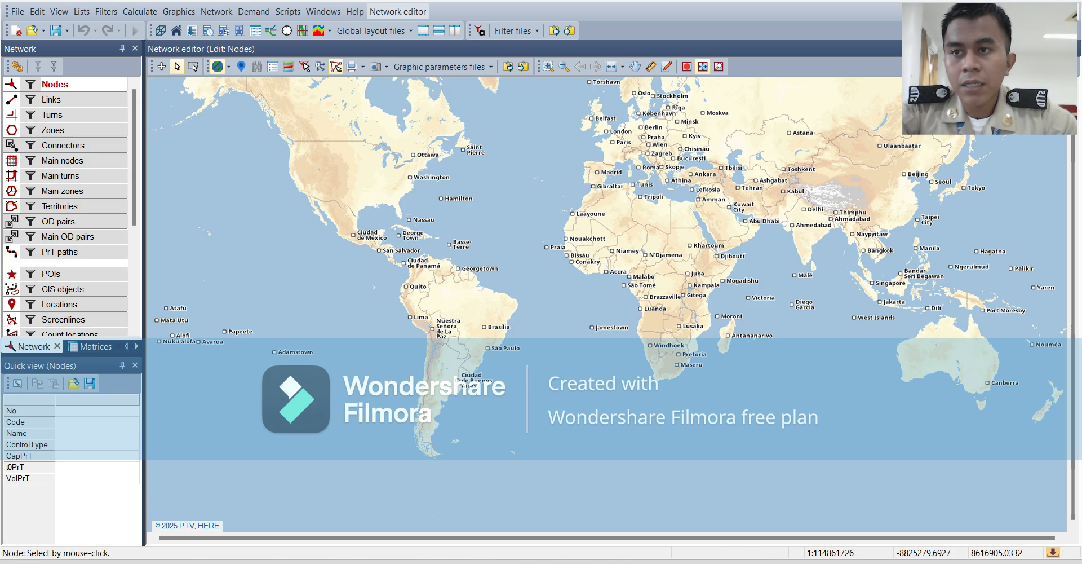
Review the default units, traffic direction and number format in the user preferences.
left_click(38, 12)
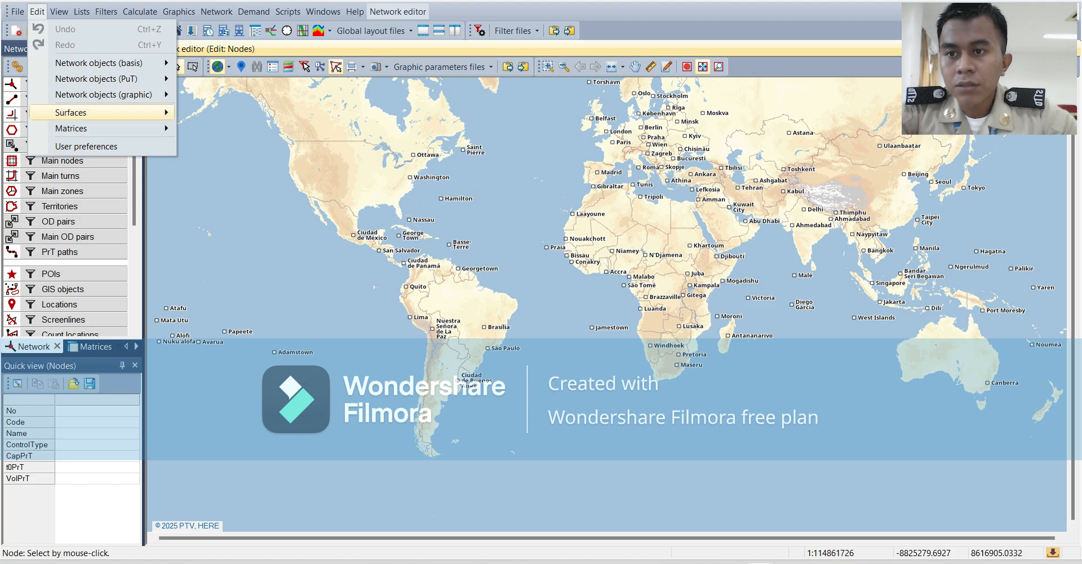
mouse_move(102, 128)
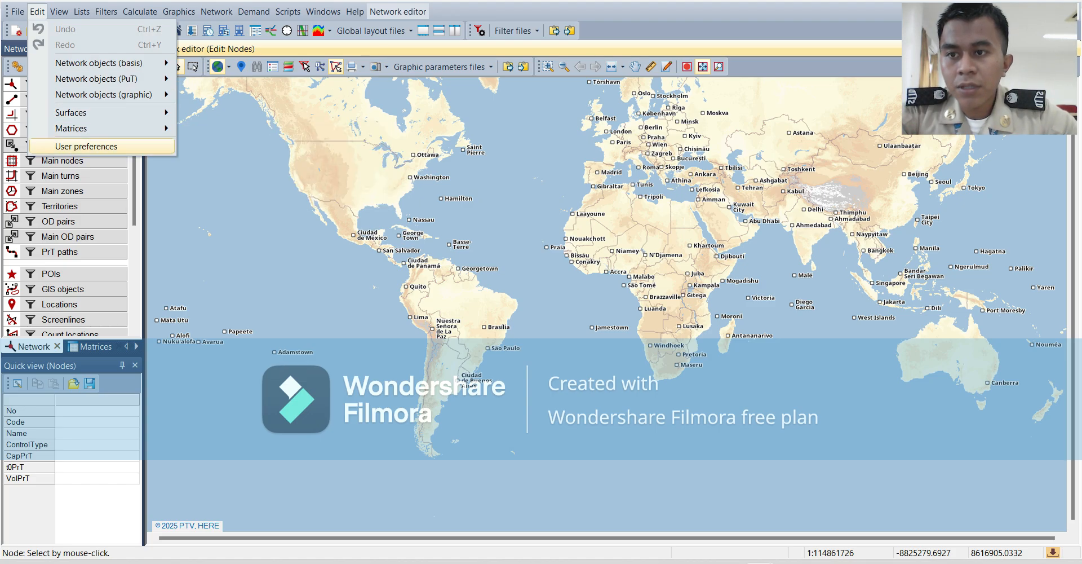
left_click(102, 147)
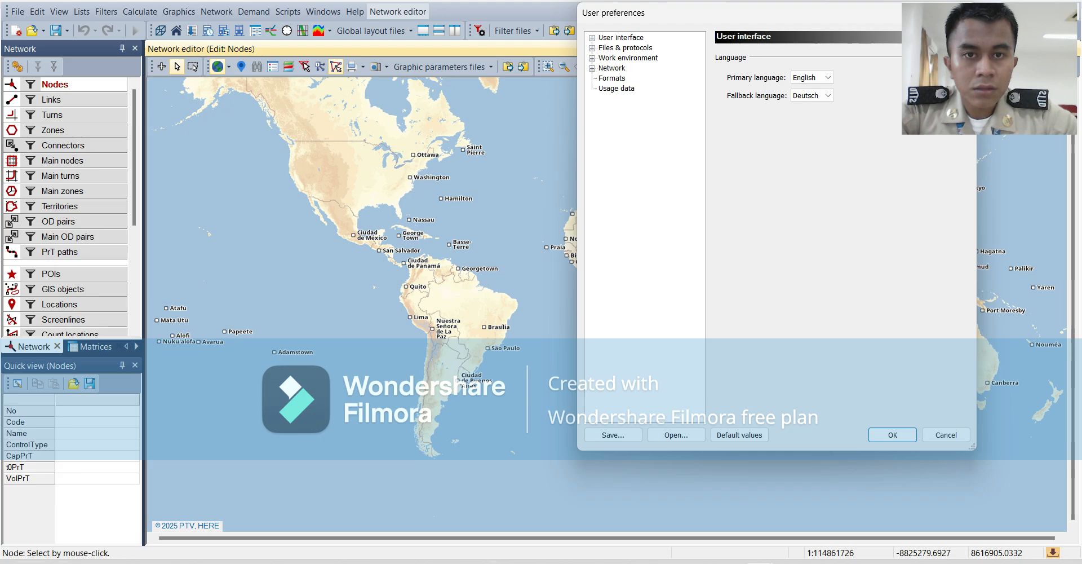
left_click(612, 68)
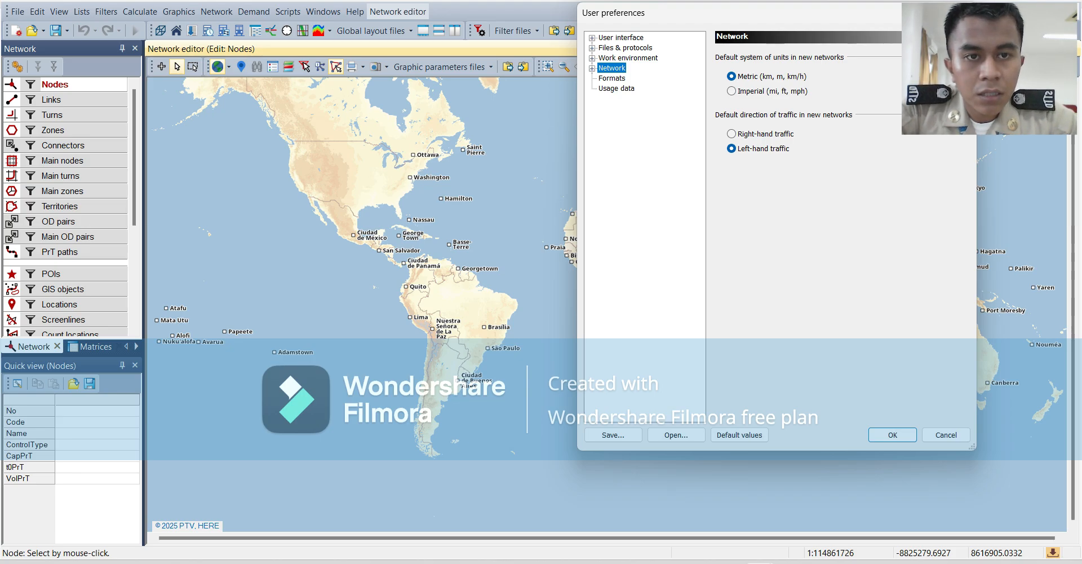
left_click(612, 78)
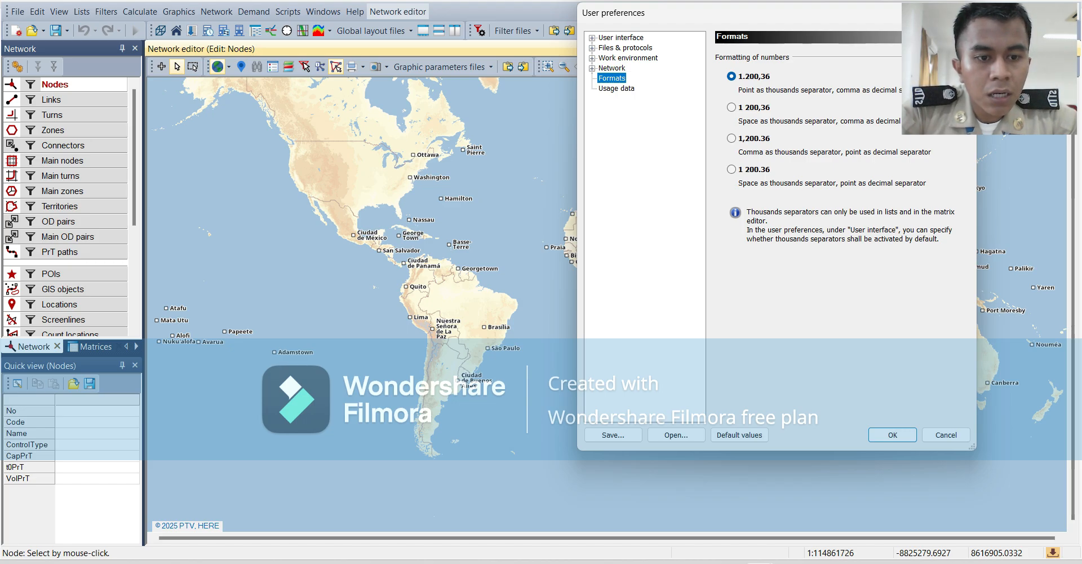
left_click(893, 434)
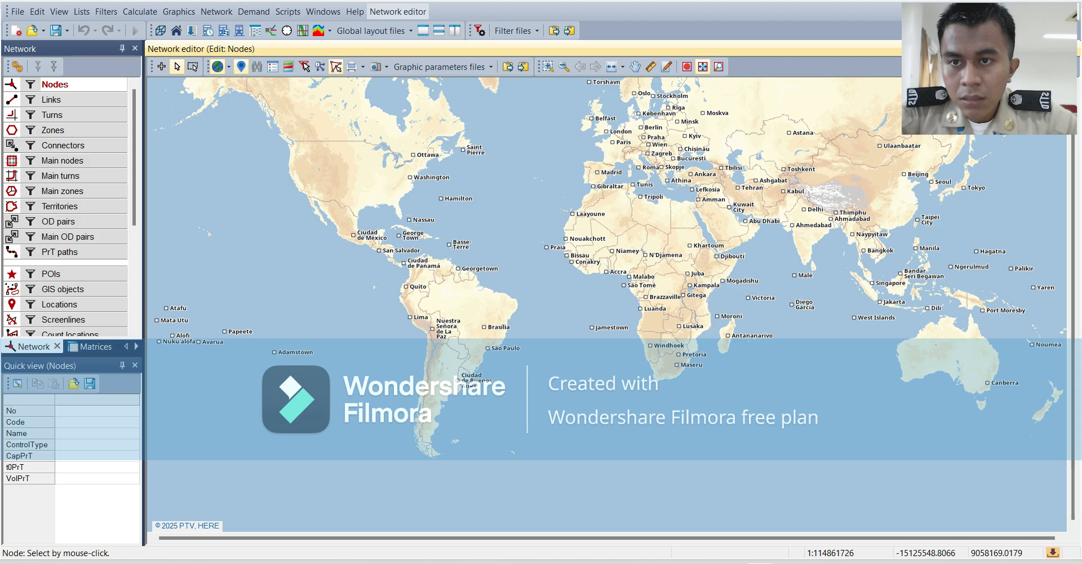
Find Kota Semarang with the map search and frame the city's urban area in the network editor.
left_click(241, 66)
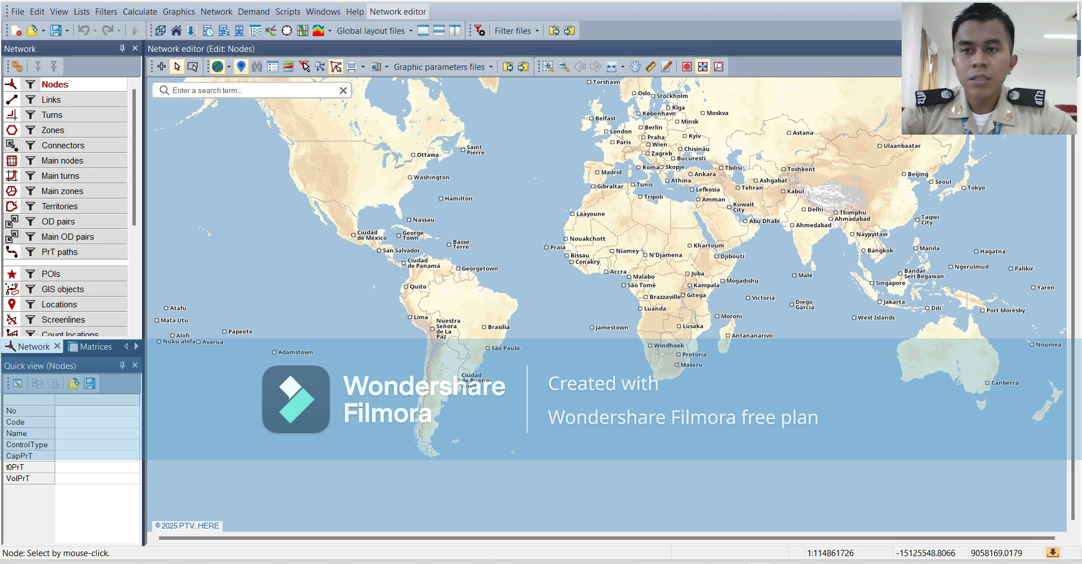
type("K")
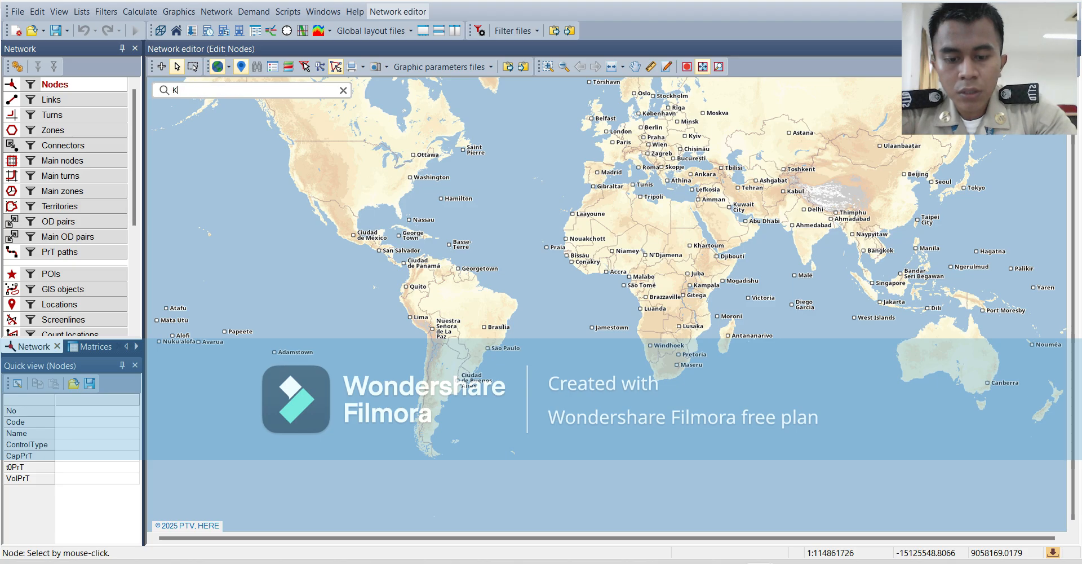
type("OTA SEM")
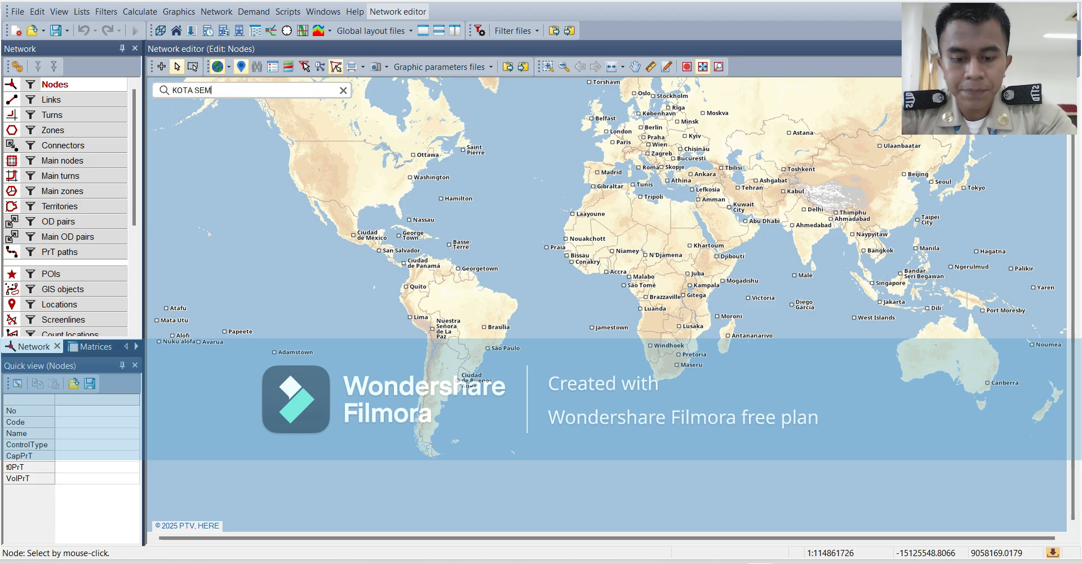
type("ARANG")
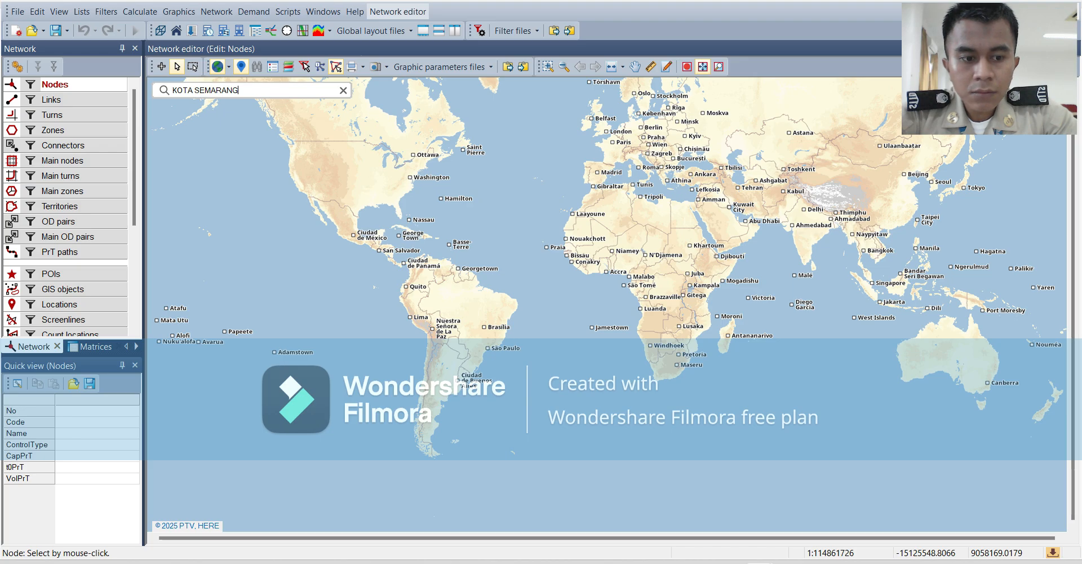
key("Return")
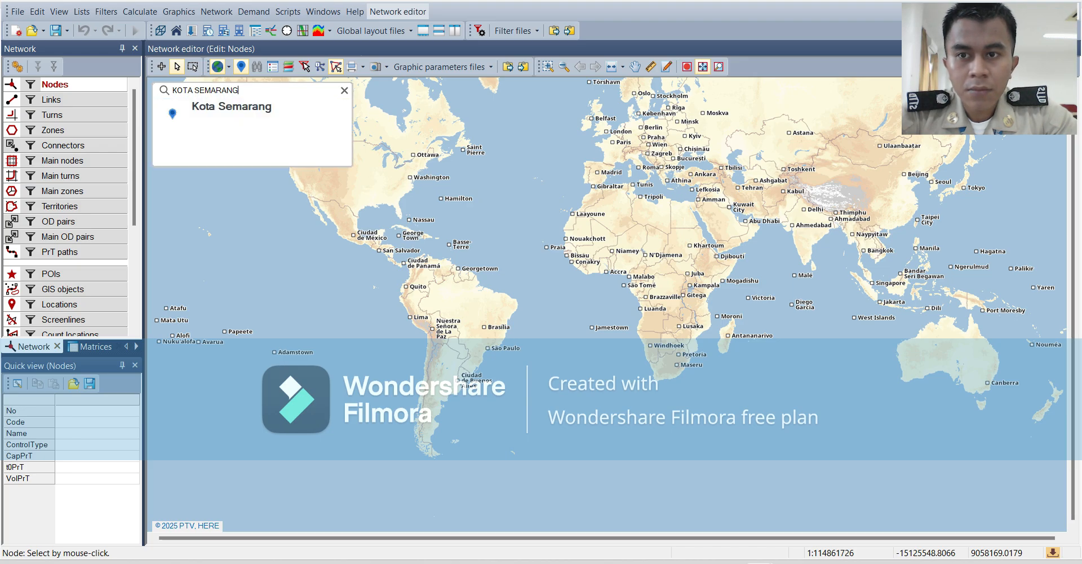
left_click(252, 145)
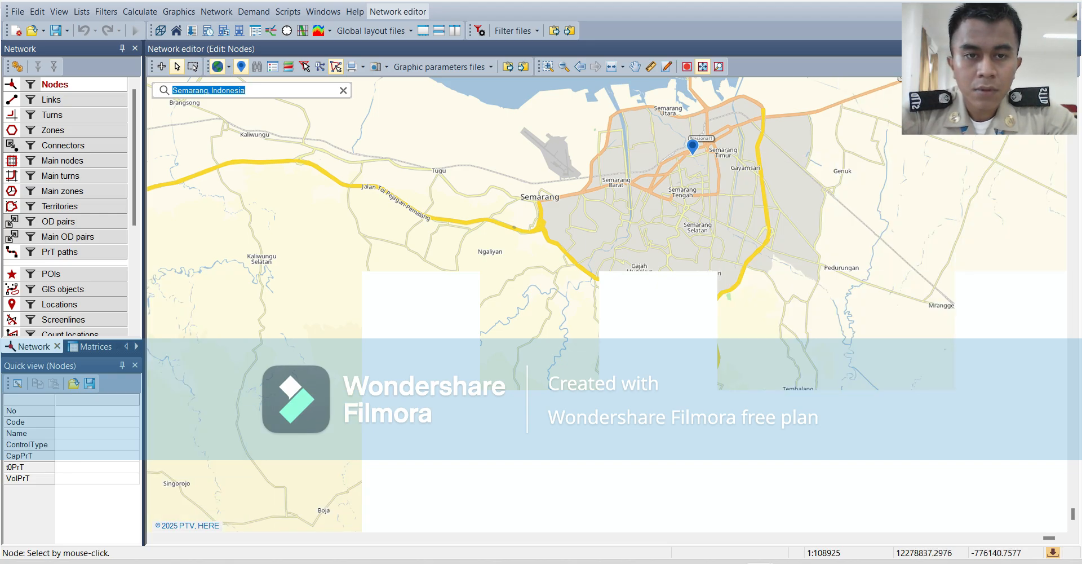
scroll(379, 117, "up", 1)
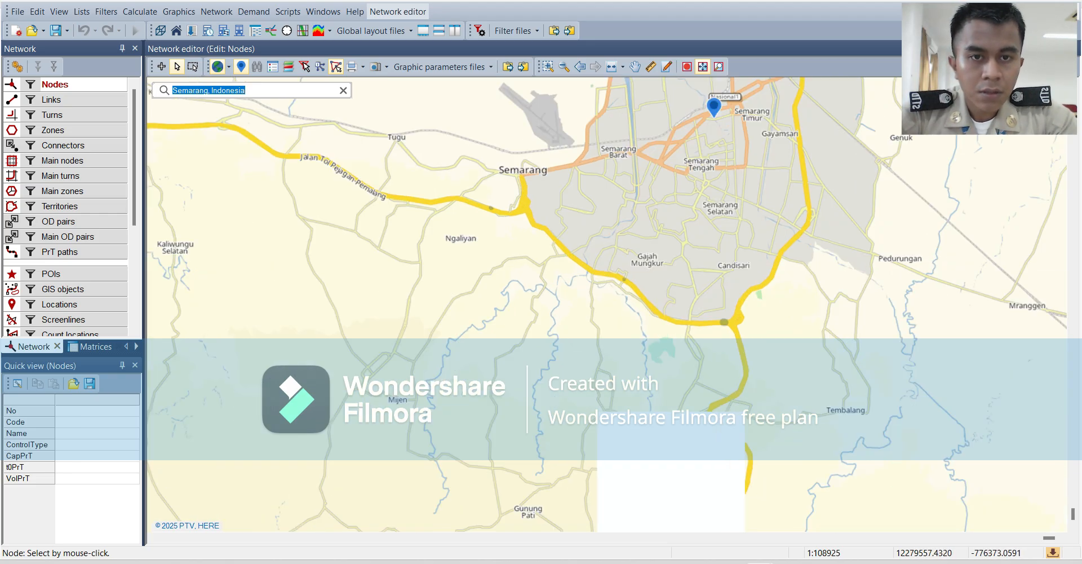
scroll(612, 309, "up", 1)
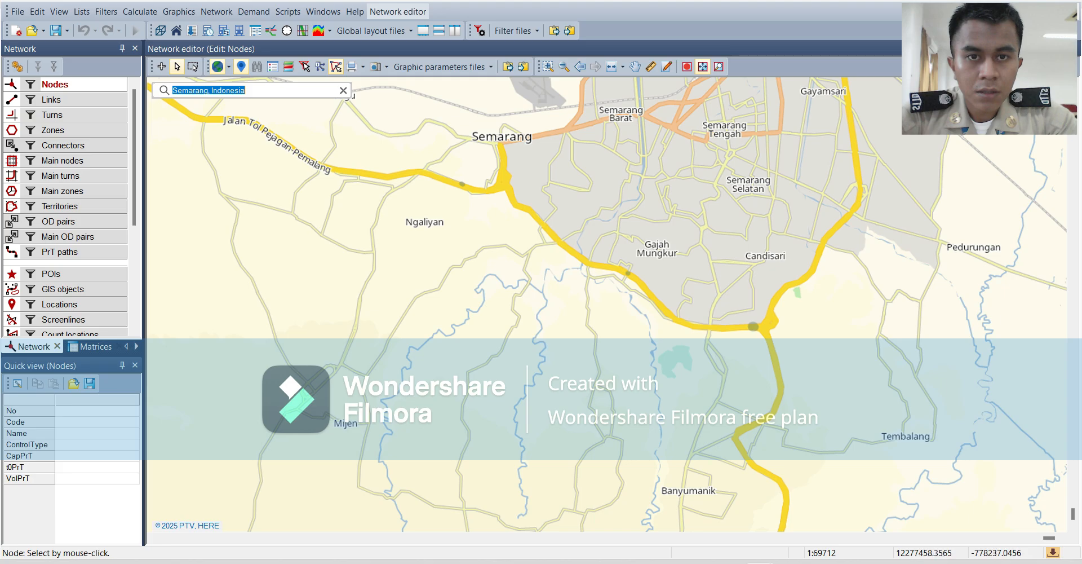
left_click(636, 66)
left_click_drag(727, 128, 640, 225)
left_click_drag(680, 189, 626, 255)
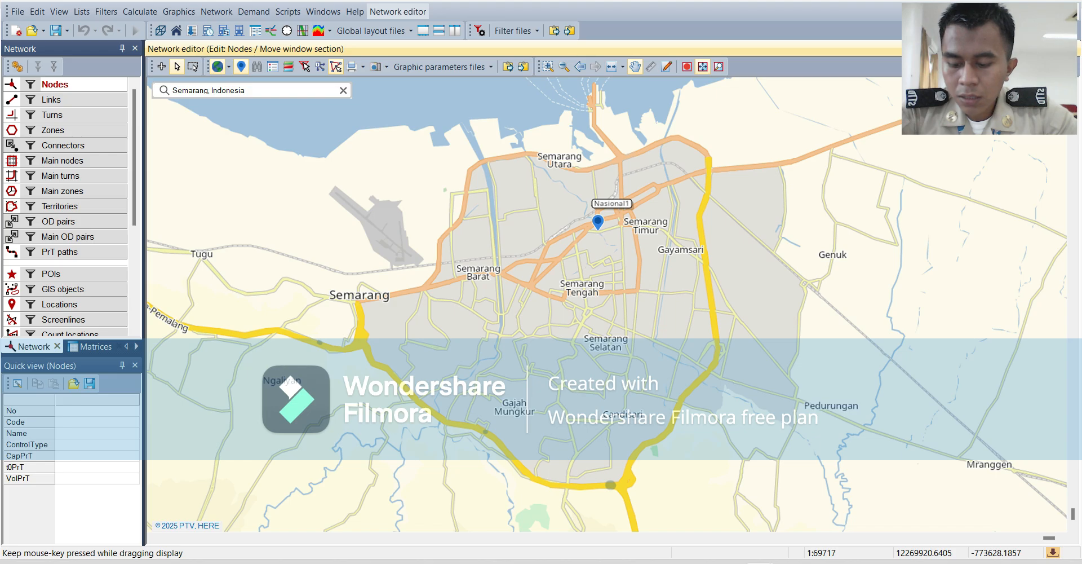
Activate insert mode for zones in the network.
left_click(55, 131)
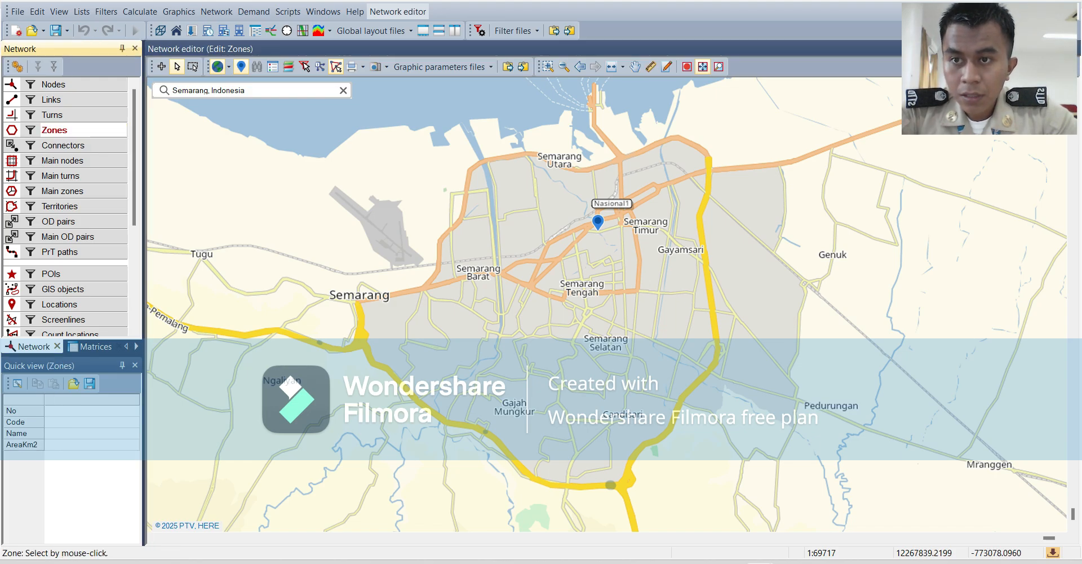
left_click(161, 67)
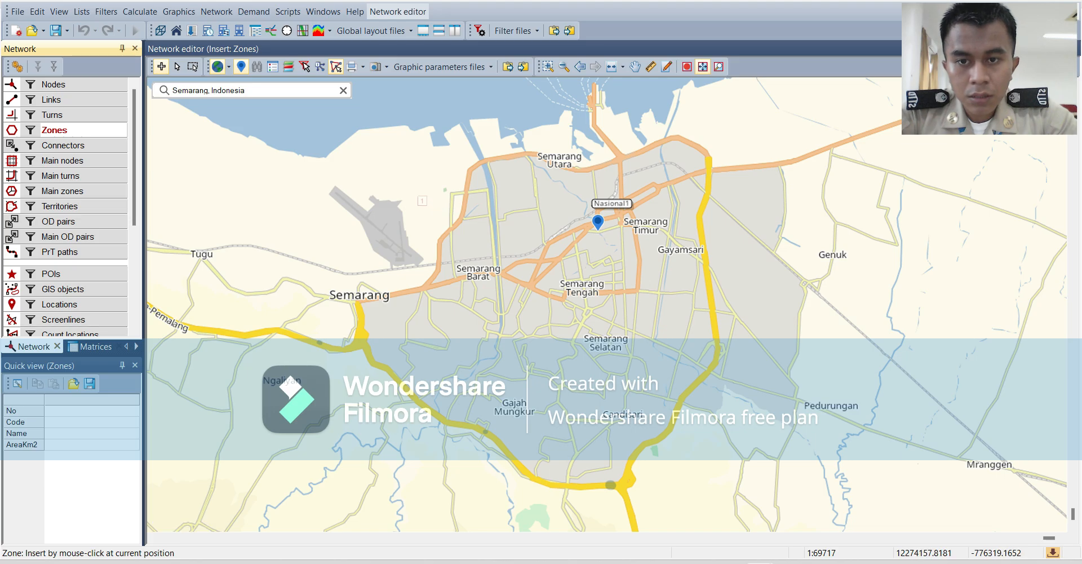
left_click(402, 145)
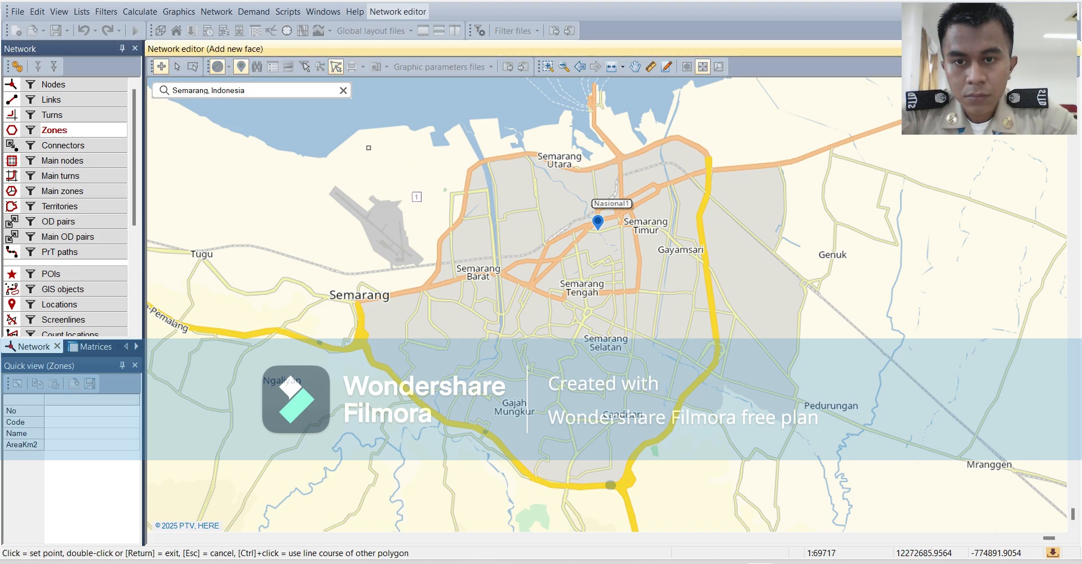
left_click(369, 158)
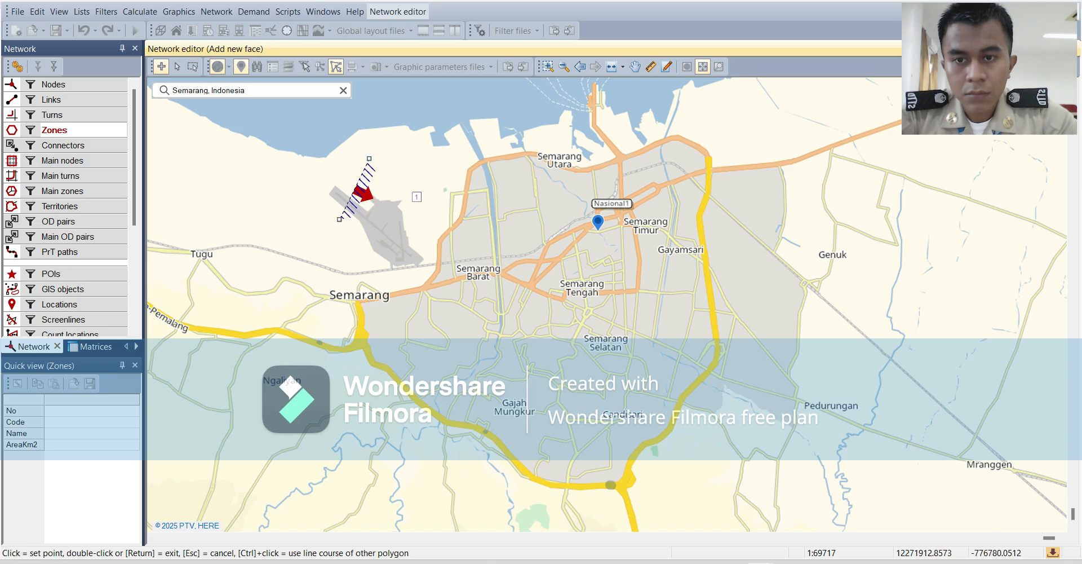
left_click(339, 219)
double_click(382, 260)
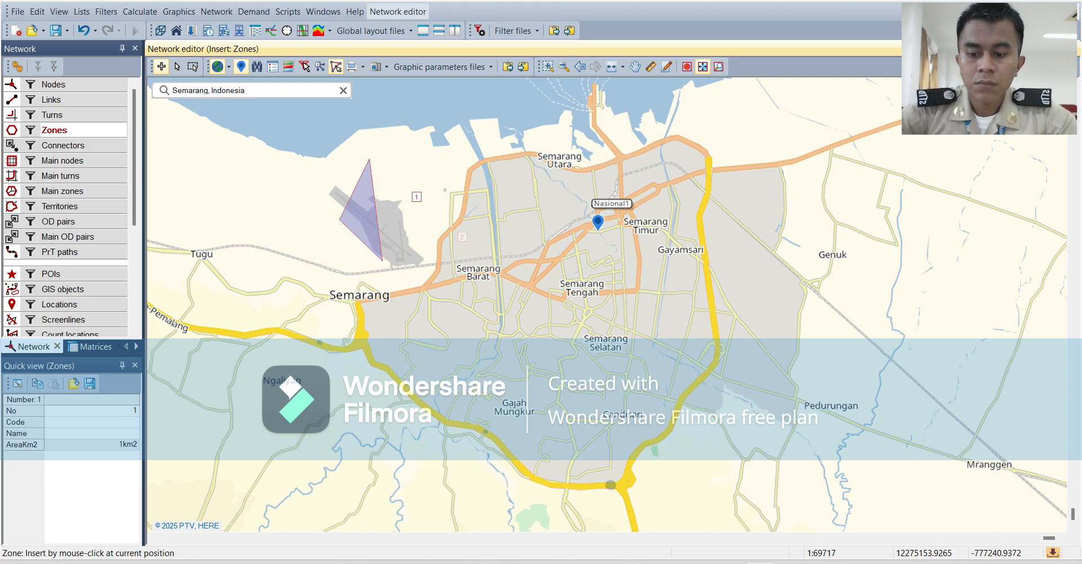
key("ctrl+z")
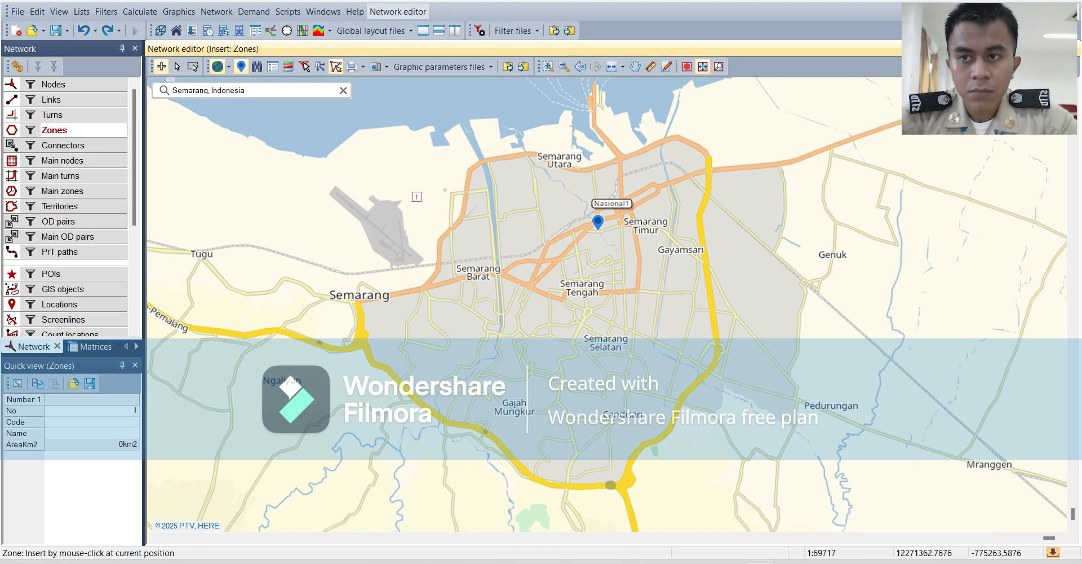
key("ctrl+z")
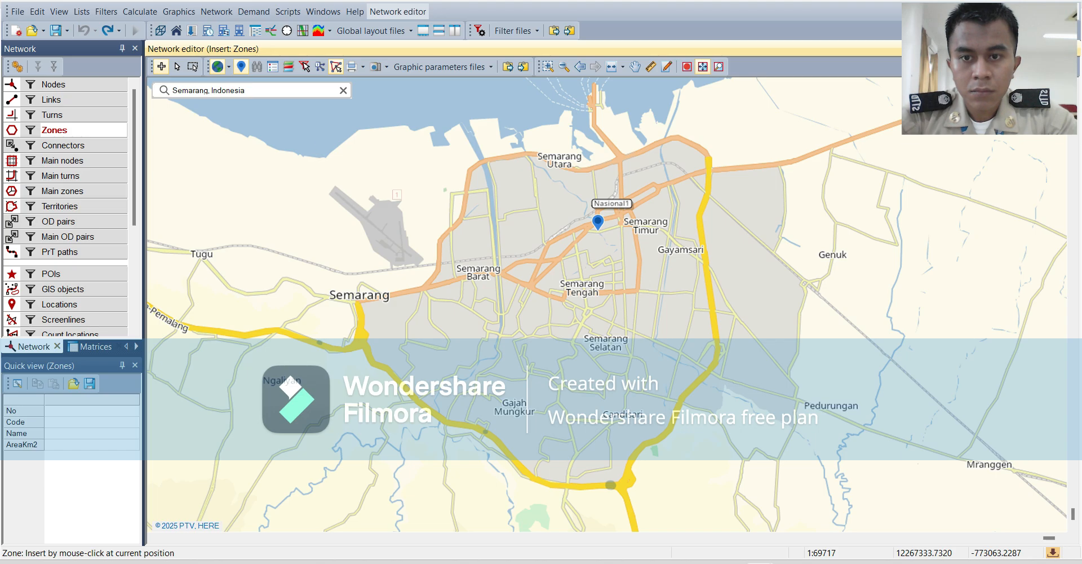
Insert zone 1 over the airport northwest of Semarang, bounded by a five-corner polygon of about 7 km².
left_click(401, 197)
left_click(340, 176)
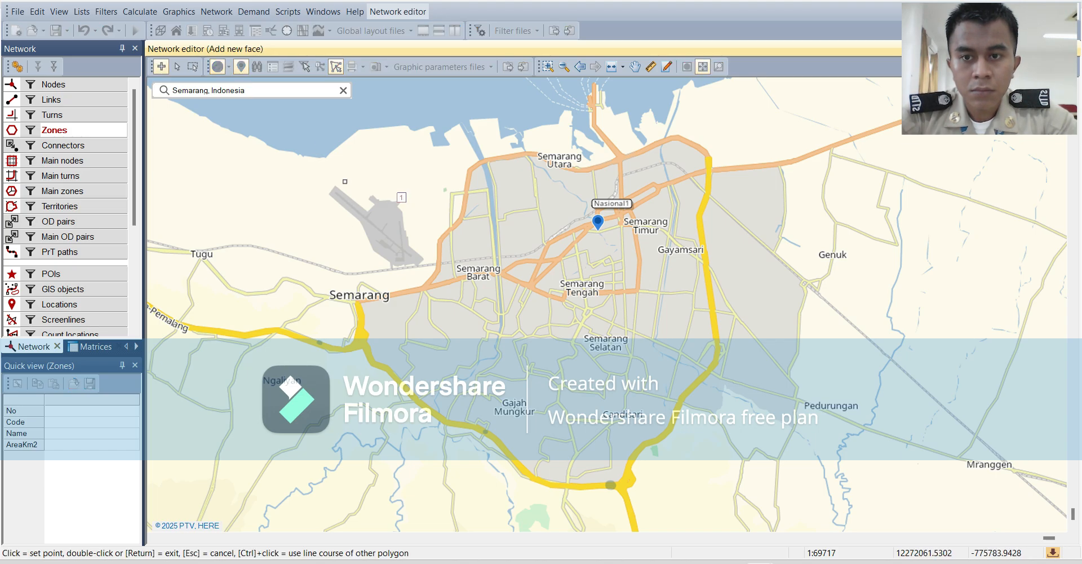
left_click(345, 181)
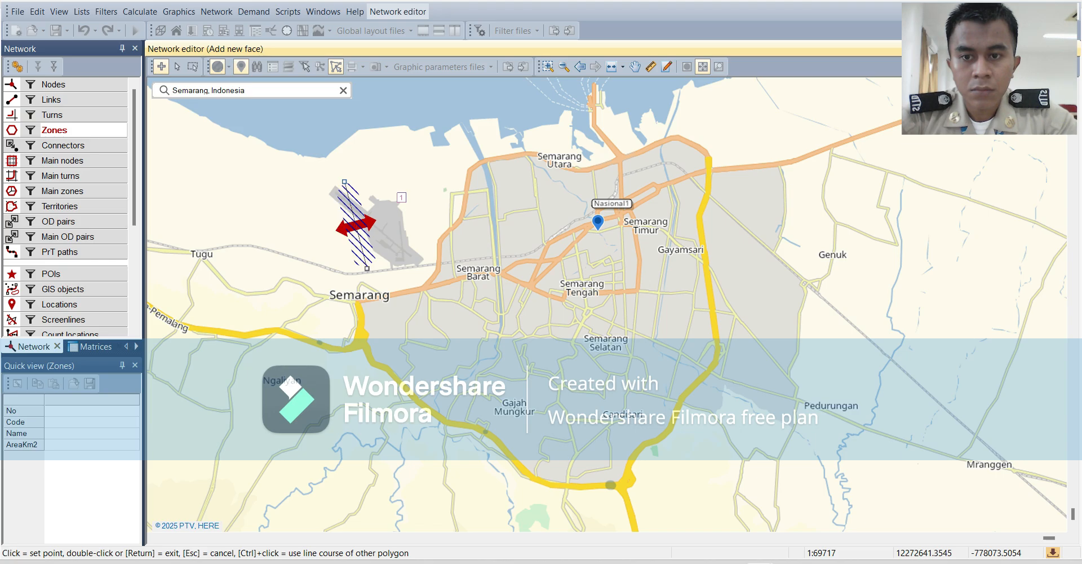
left_click(367, 268)
left_click(452, 241)
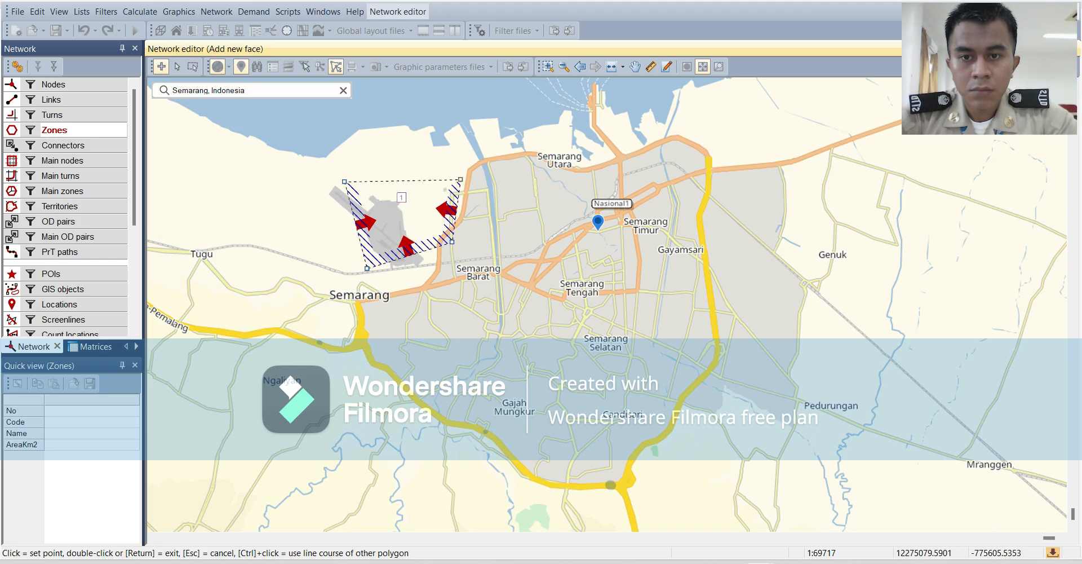
left_click(458, 157)
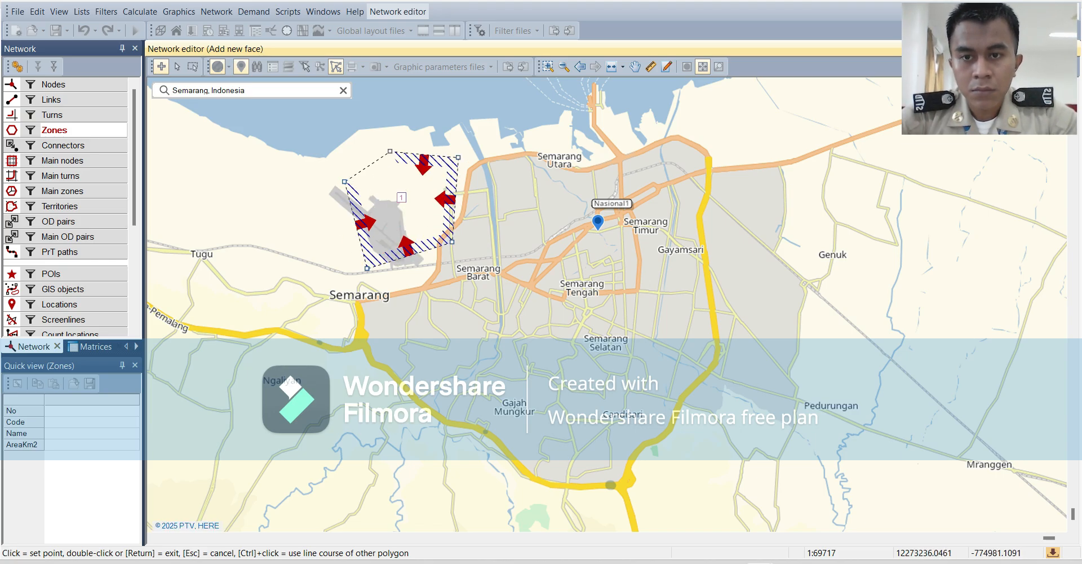
left_click(385, 152)
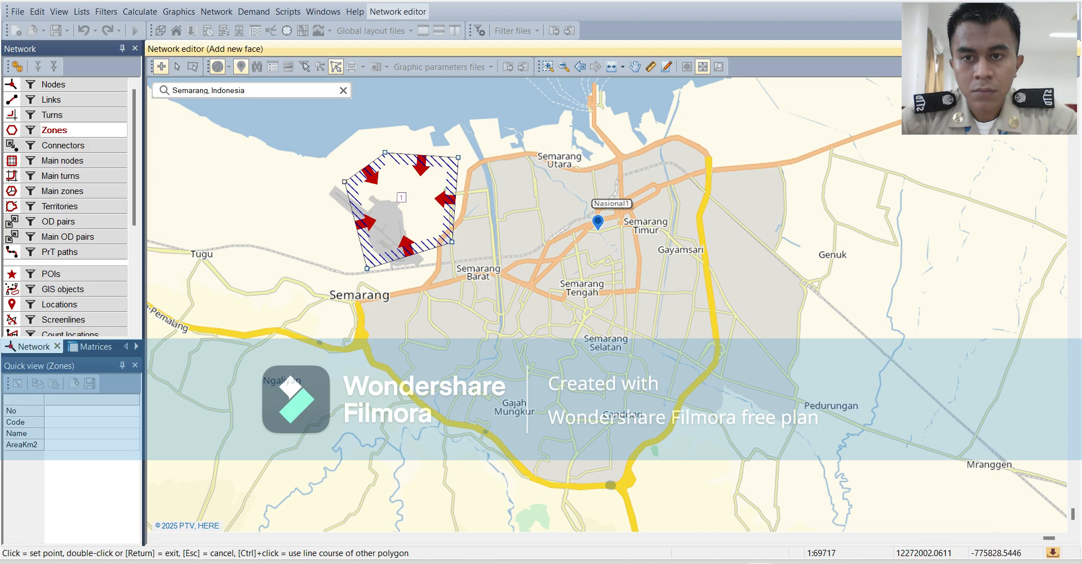
key("Return")
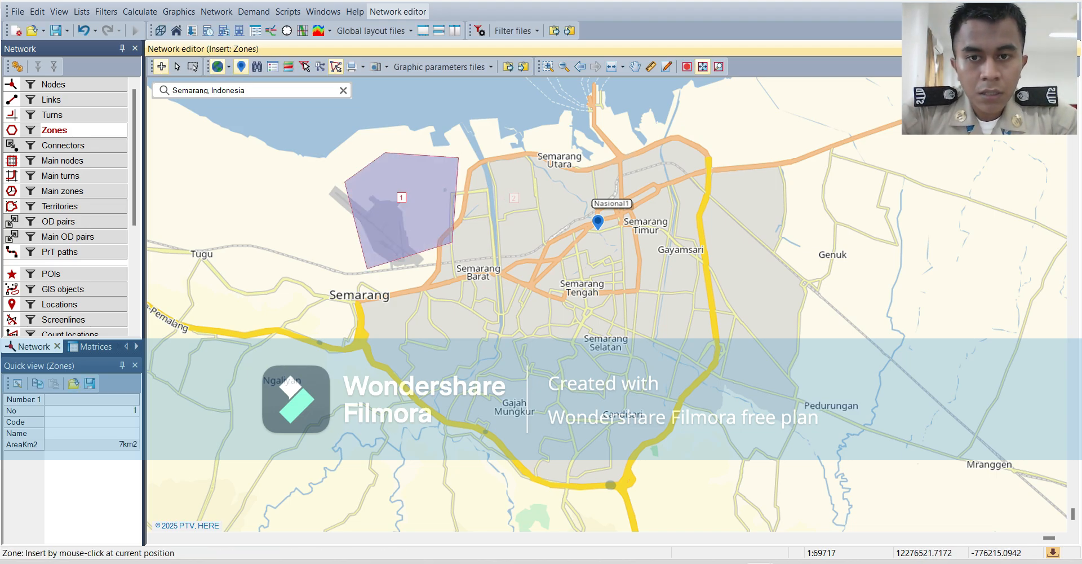
Insert zone 2 directly east of zone 1 with a six-corner polygon that shares zone 1's eastern edge.
left_click(514, 198)
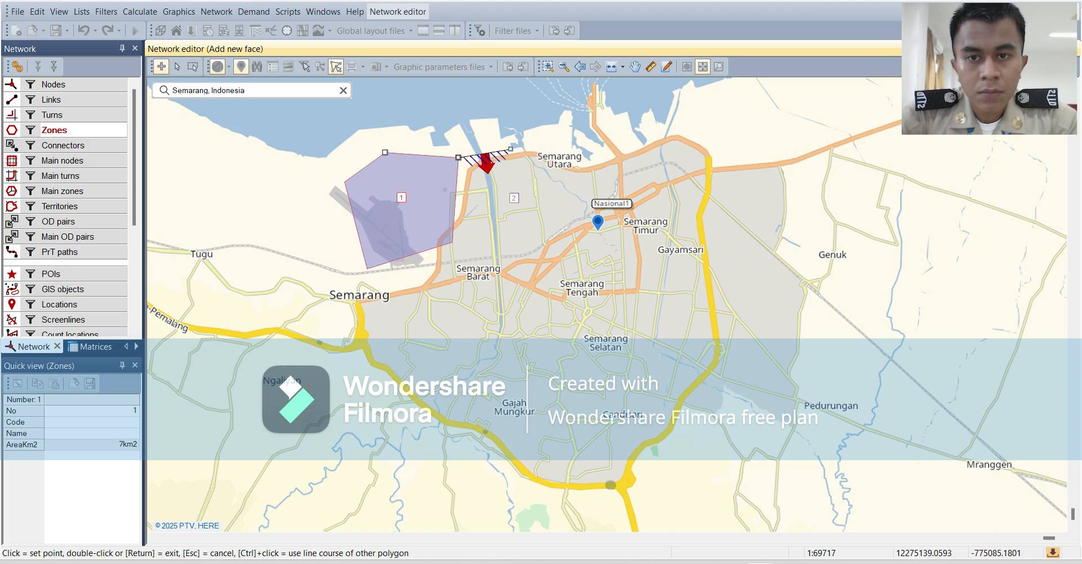
left_click(459, 157)
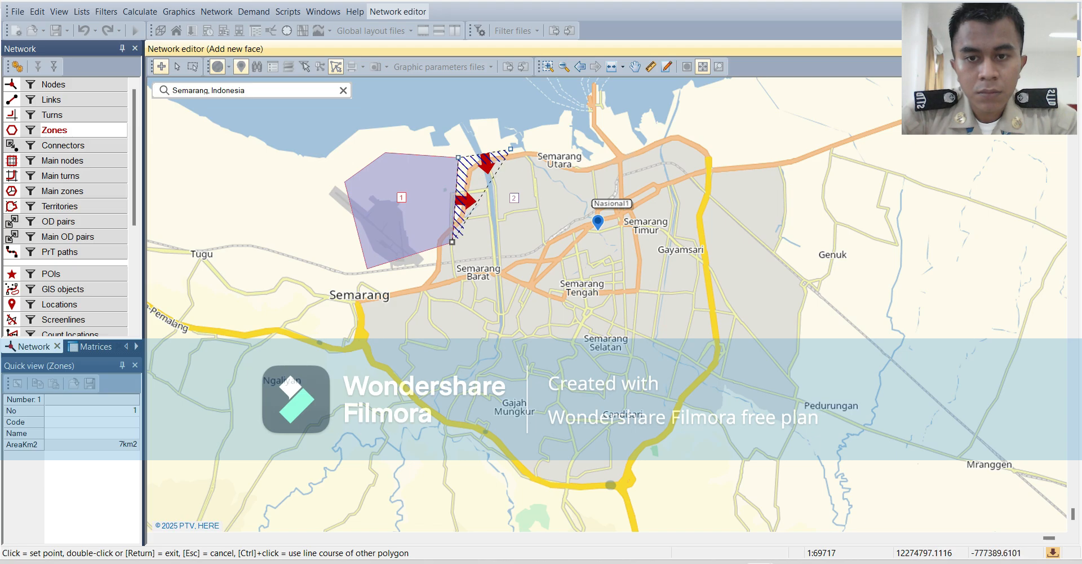
left_click(452, 241)
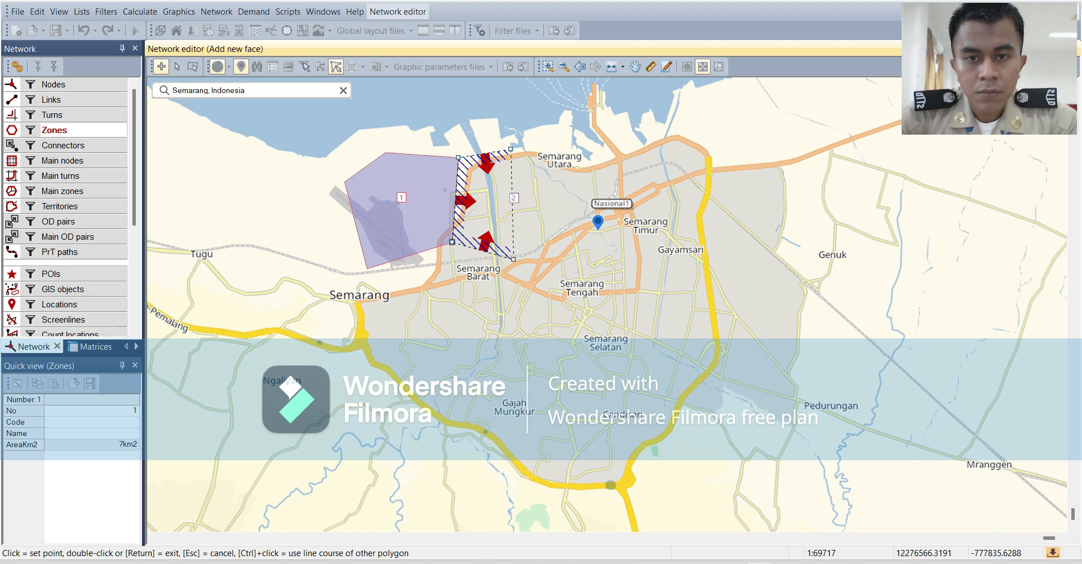
left_click(519, 258)
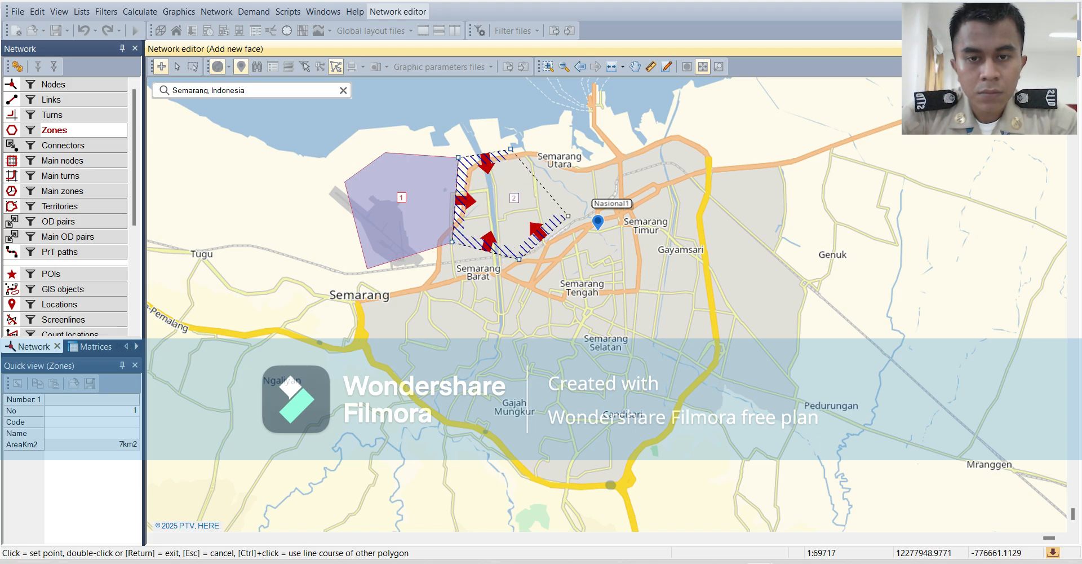
left_click(568, 215)
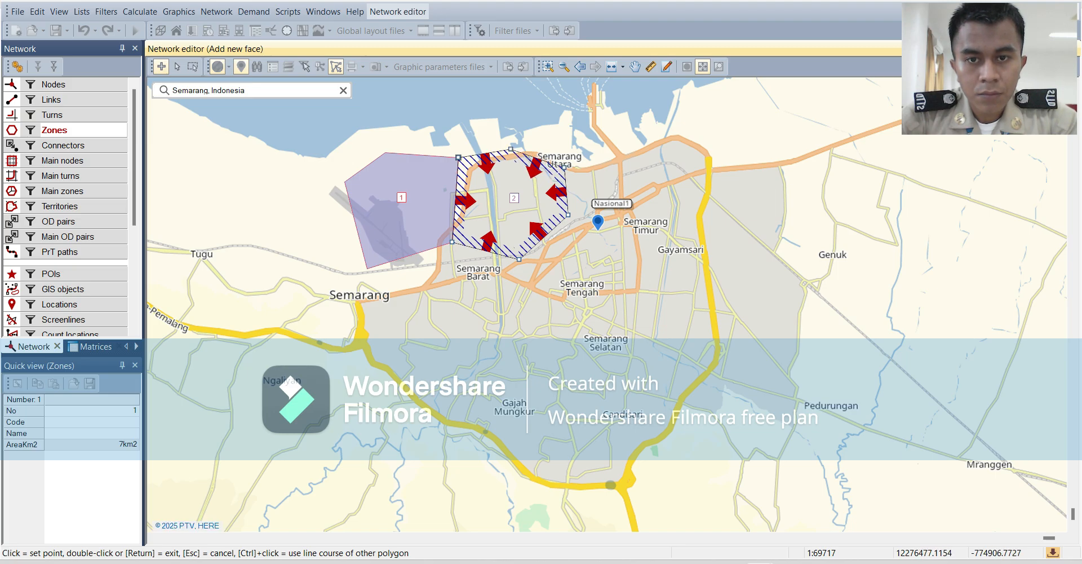
key("Return")
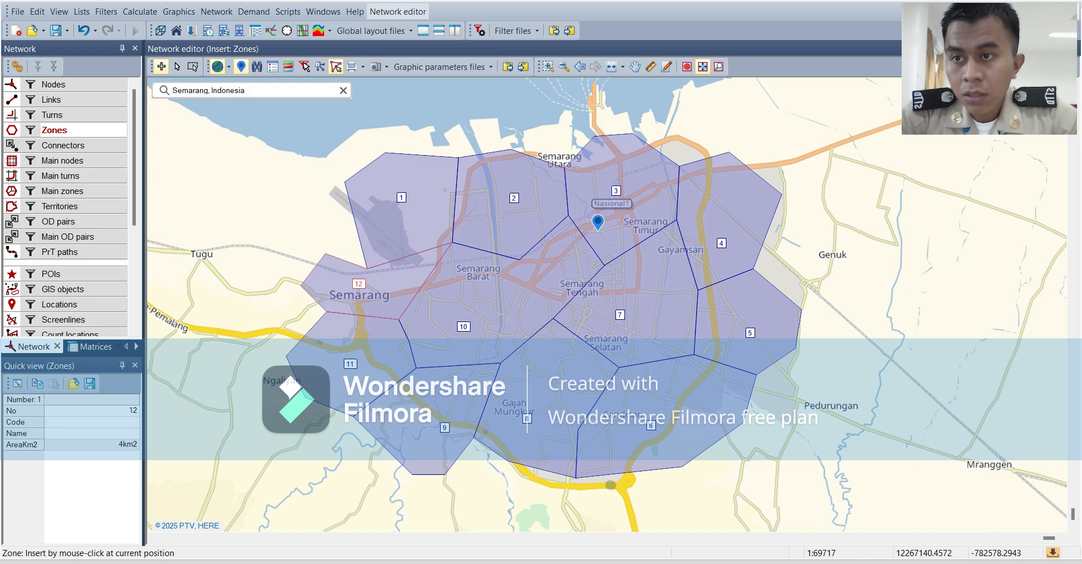
Insert four nodes inside zone 2, placed along its western canal, at its northwest corner and near its eastern side.
left_click(56, 84)
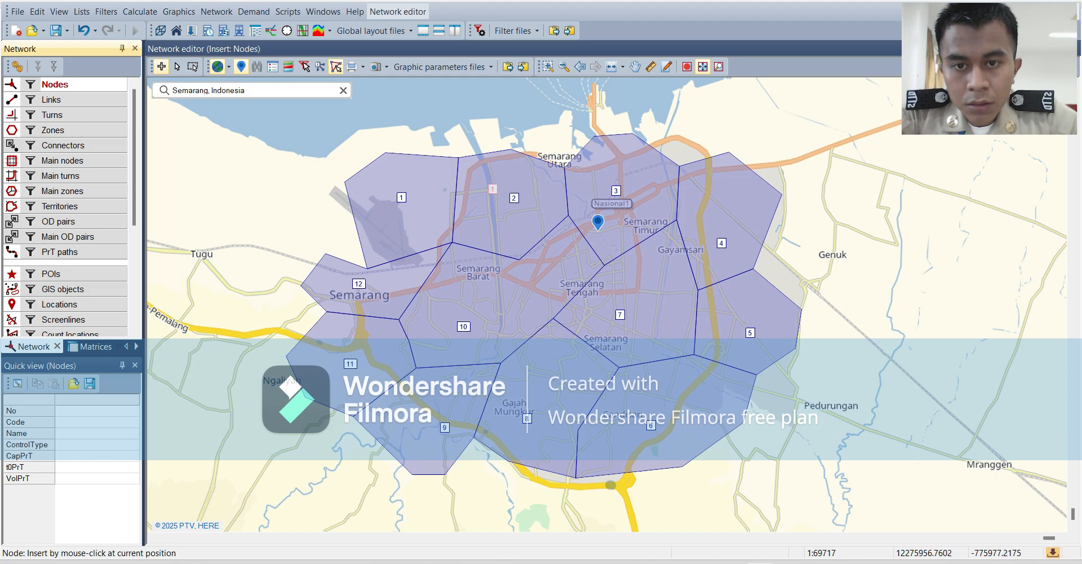
left_click(487, 190)
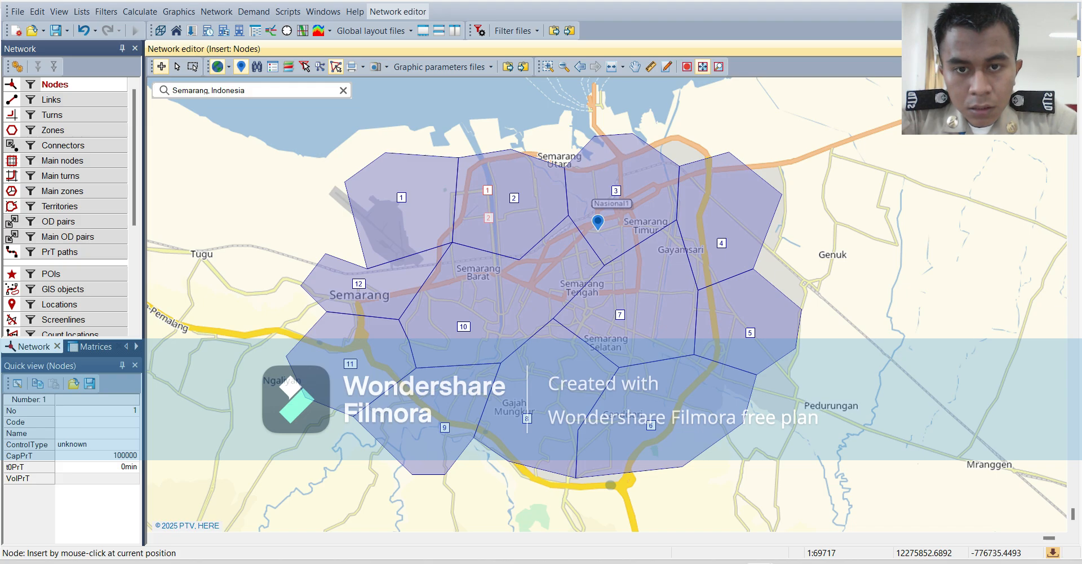
left_click(488, 217)
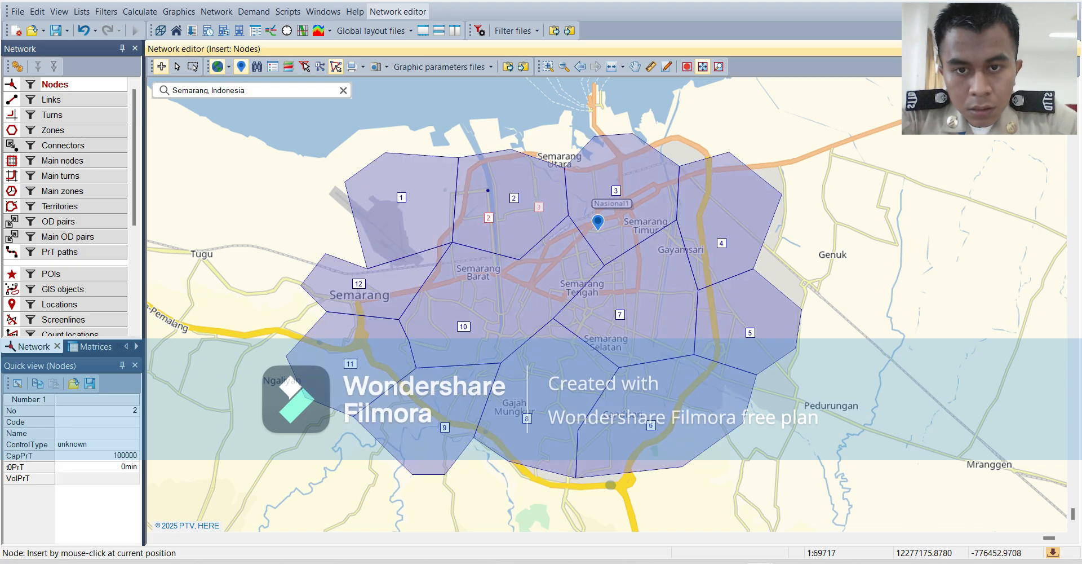
left_click(539, 207)
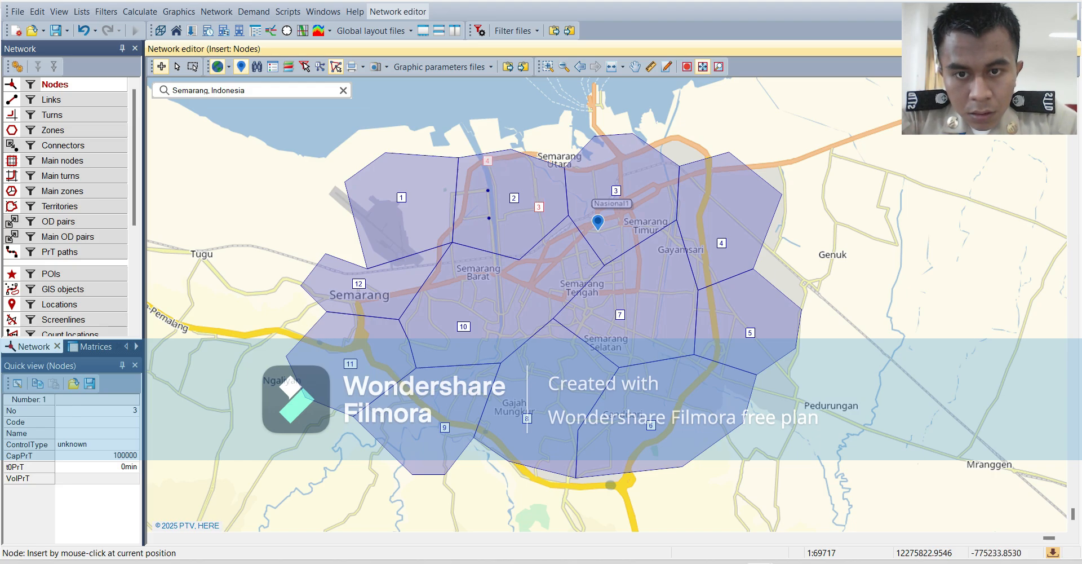
left_click(488, 160)
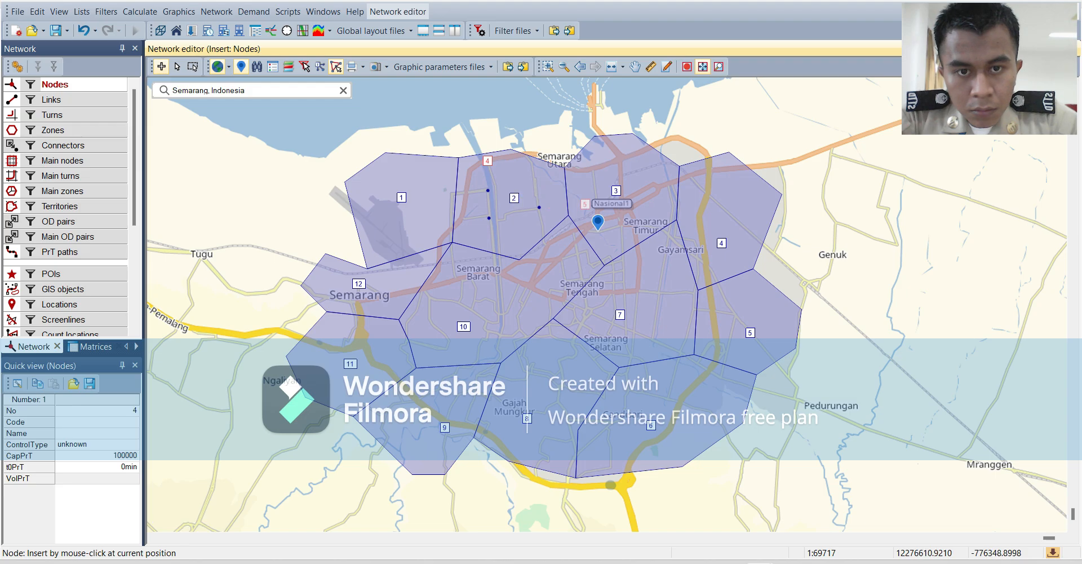
Insert five nodes inside zone 3, spread over its northern roads, eastern road, centre and western part.
left_click(621, 156)
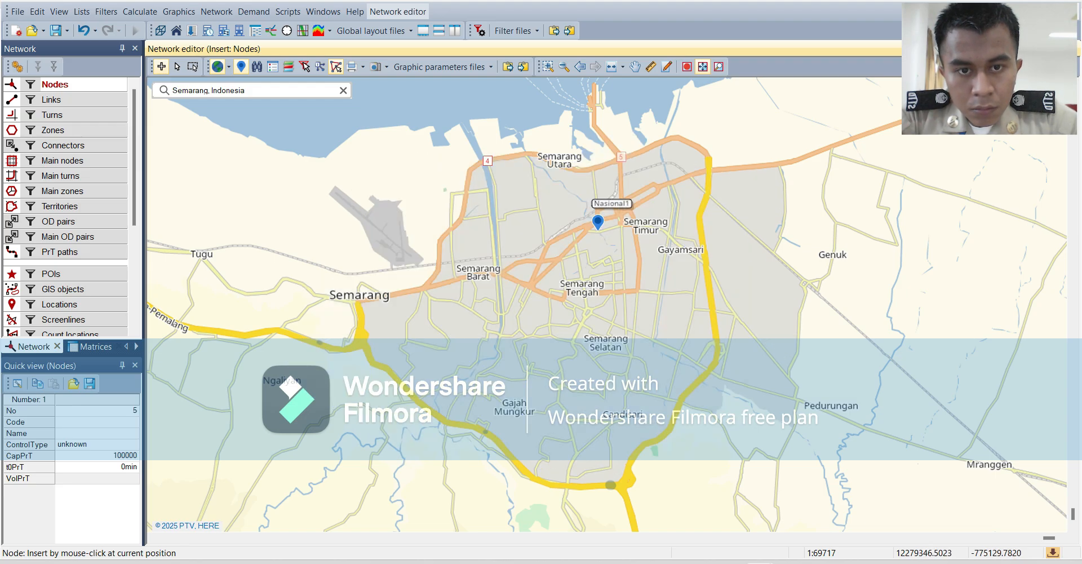
left_click(662, 189)
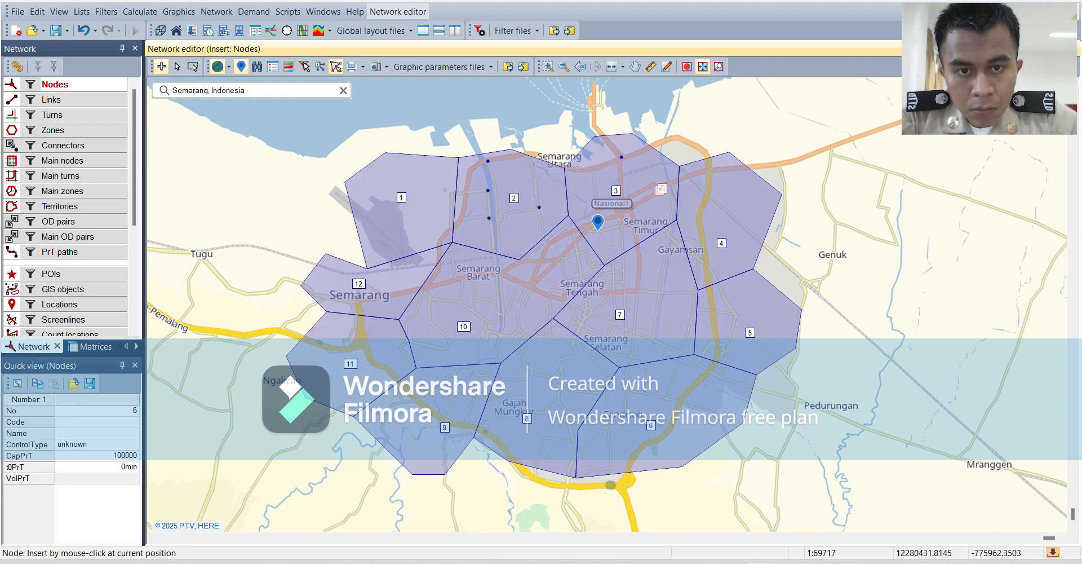
left_click(630, 208)
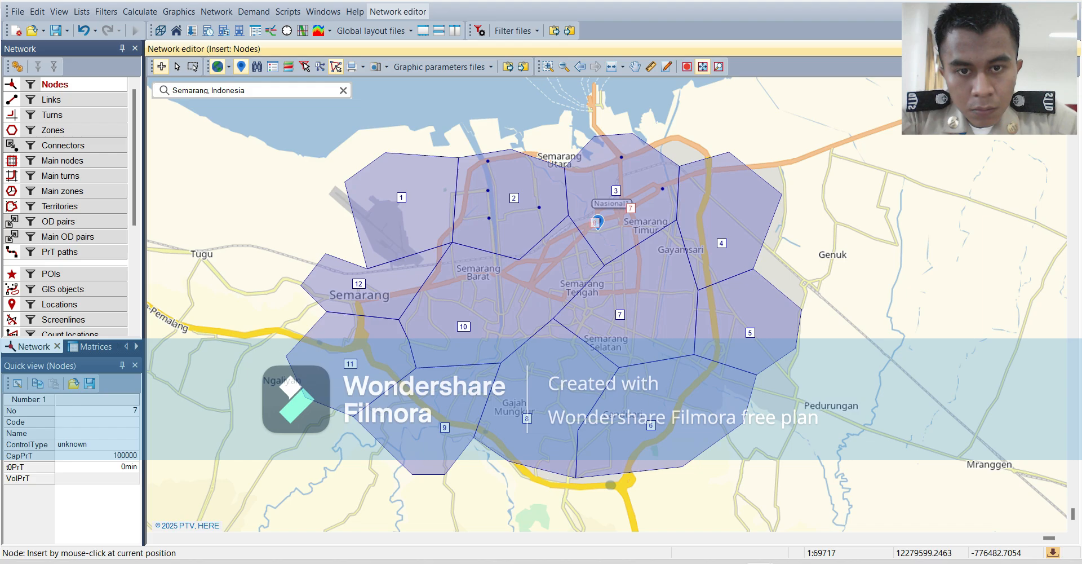
left_click(595, 222)
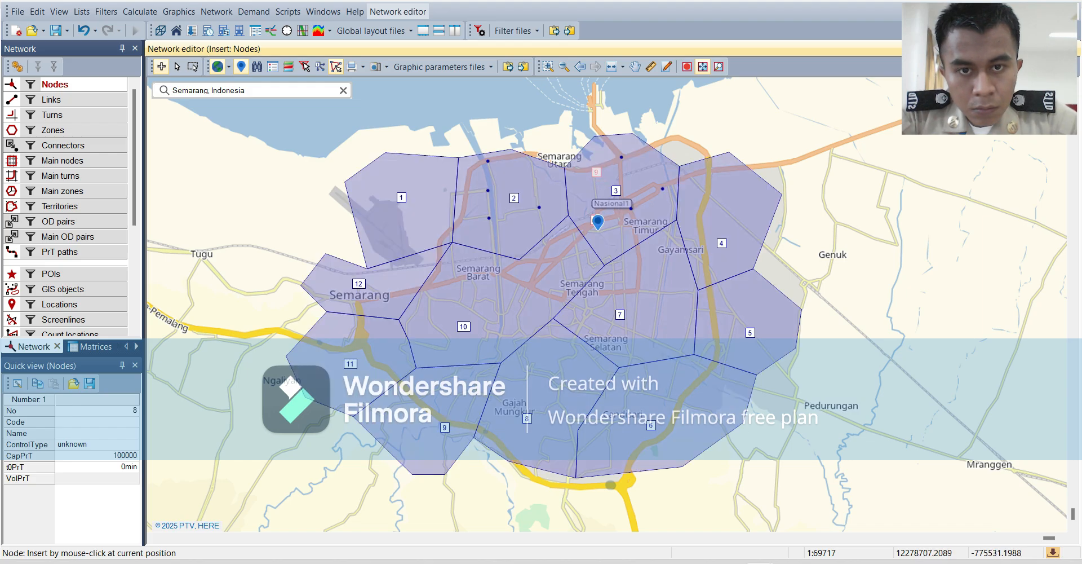
left_click(594, 171)
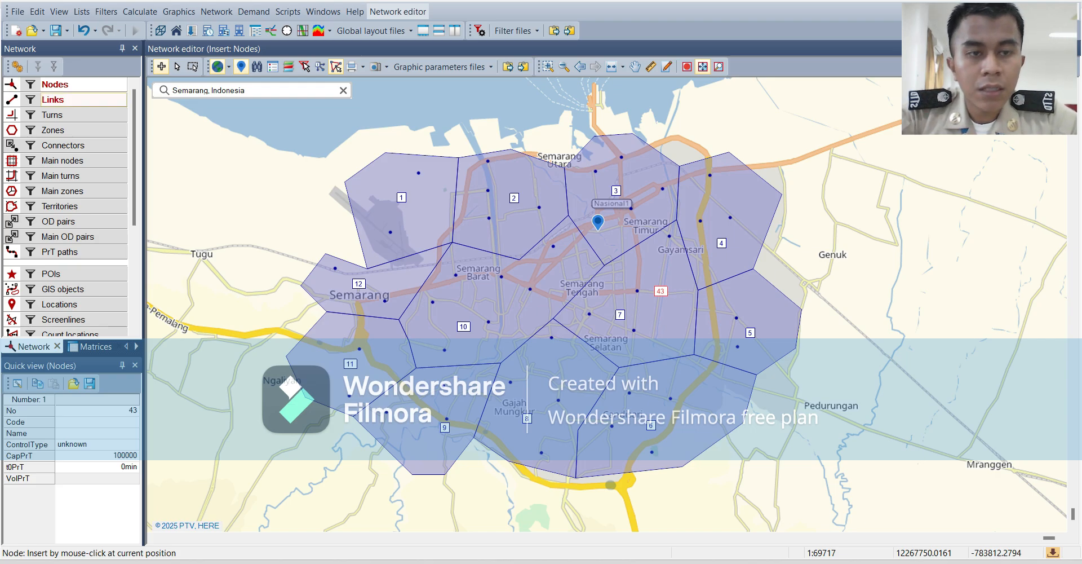
Open the list of link types for the network's links and add a second link type.
left_click(54, 99)
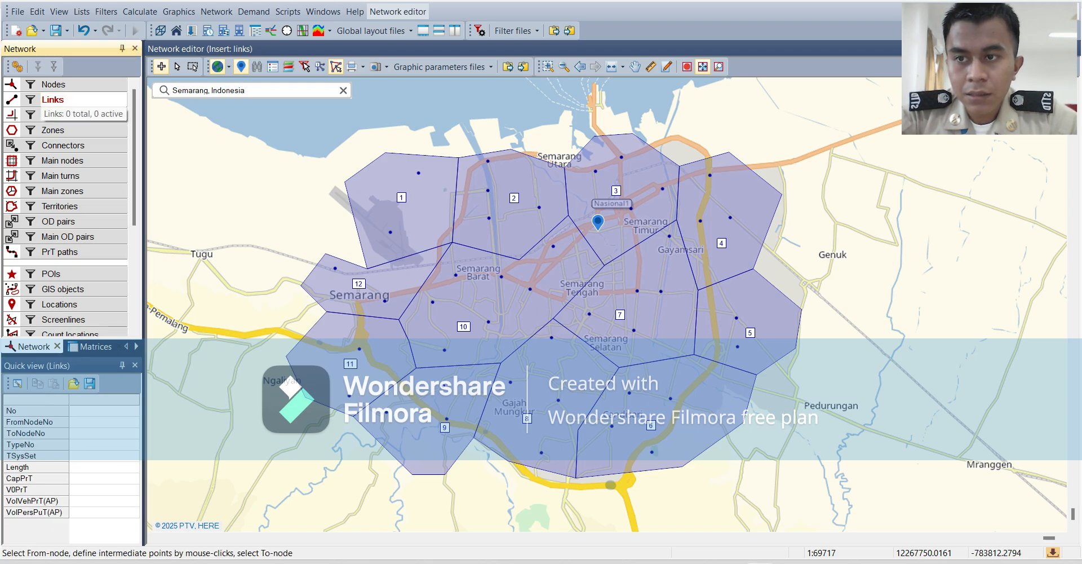
right_click(60, 99)
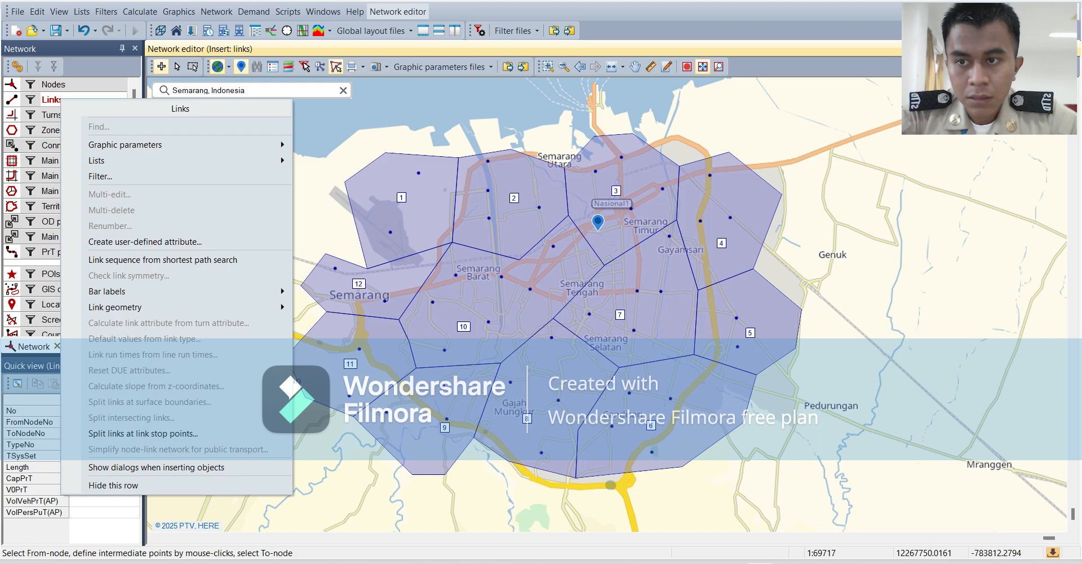
mouse_move(107, 161)
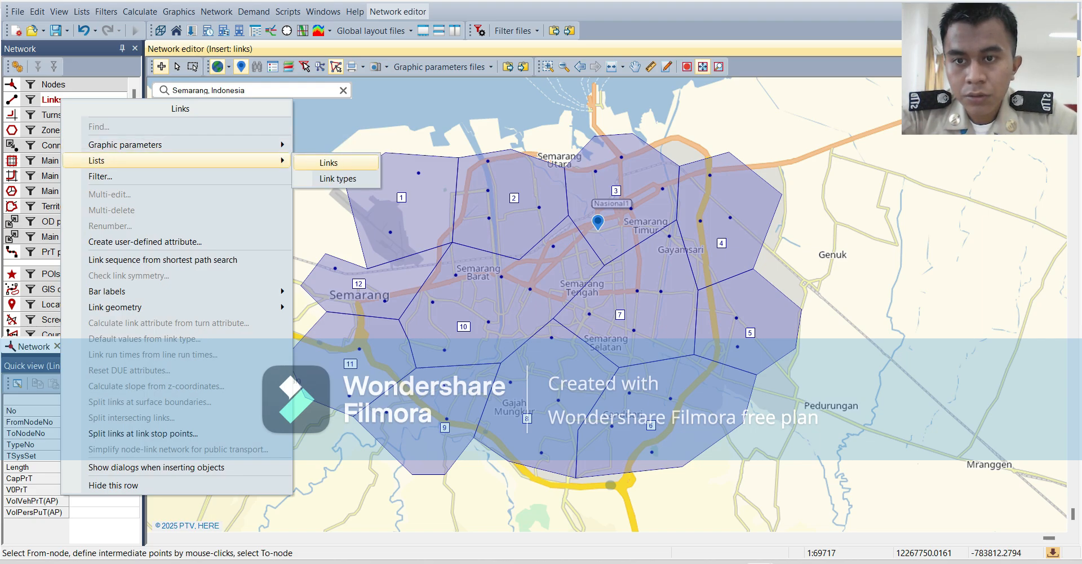
left_click(337, 178)
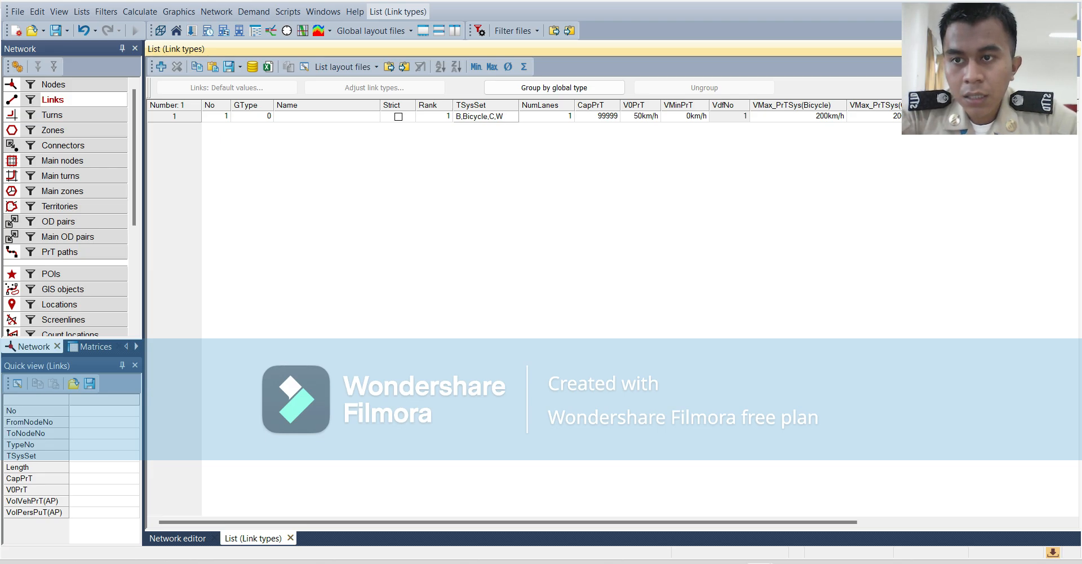
left_click(161, 67)
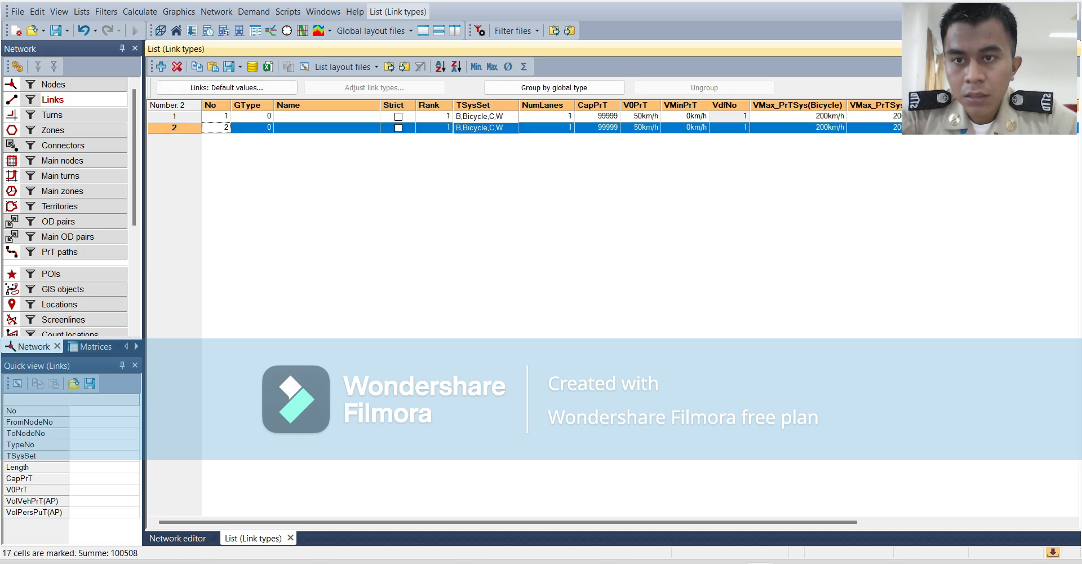
Name link type 1 "ARTERI 4/2" and link type 2 "KOLEKTOR 4/2".
left_click(327, 116)
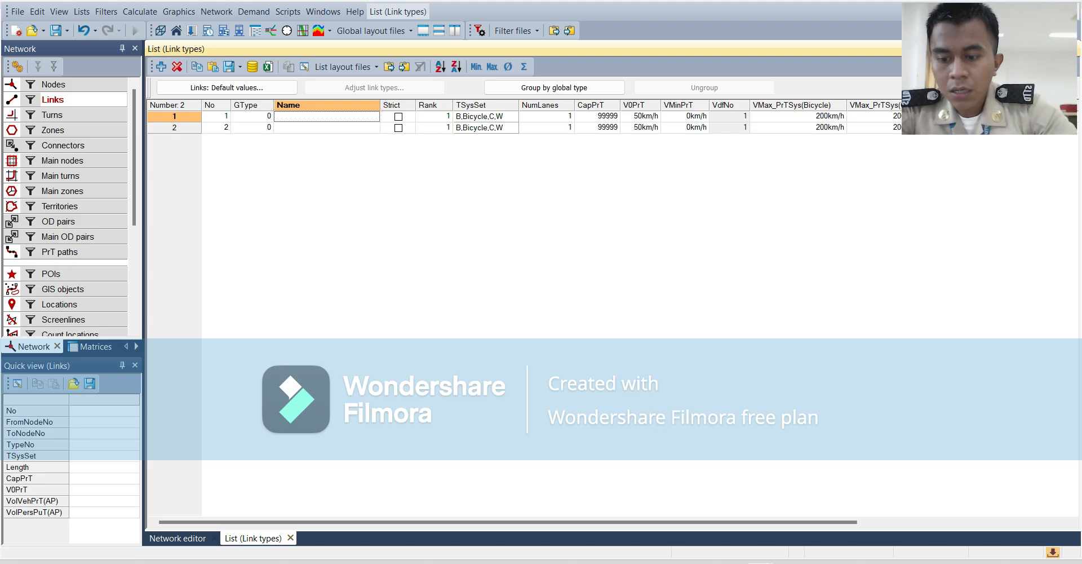
type("ARTERI")
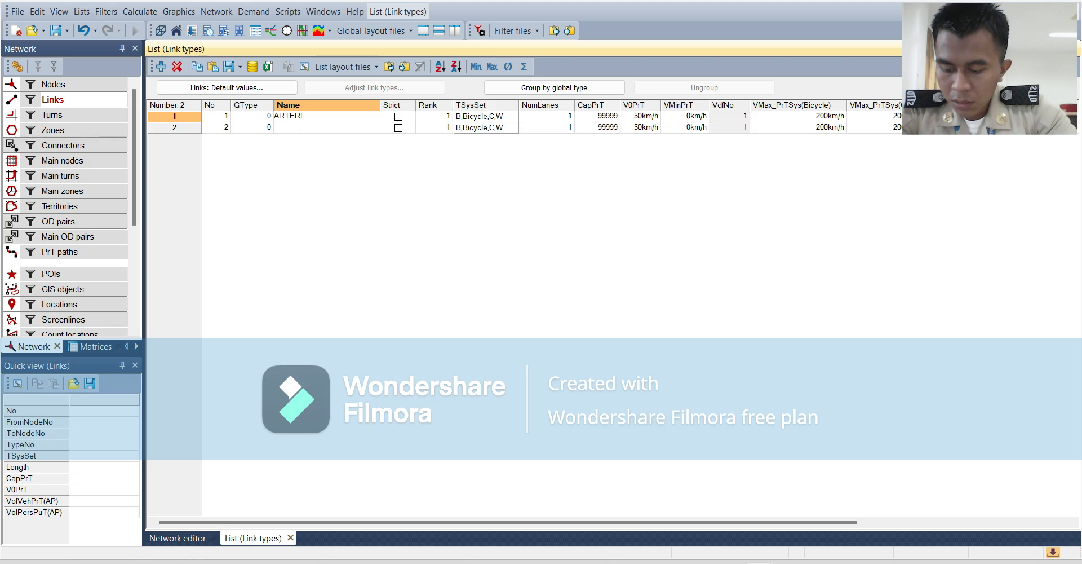
type(" 4")
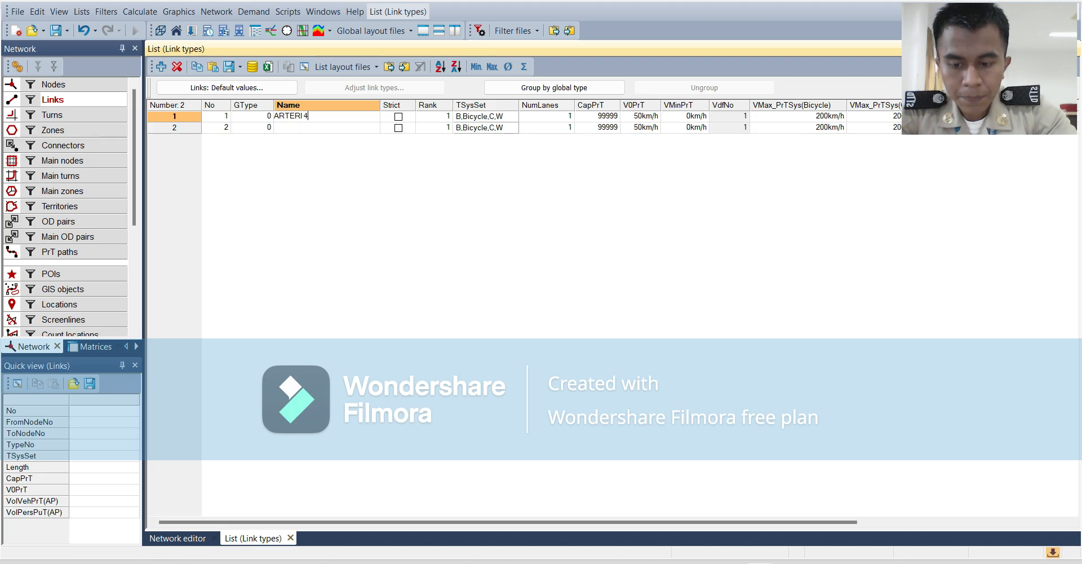
type("/2")
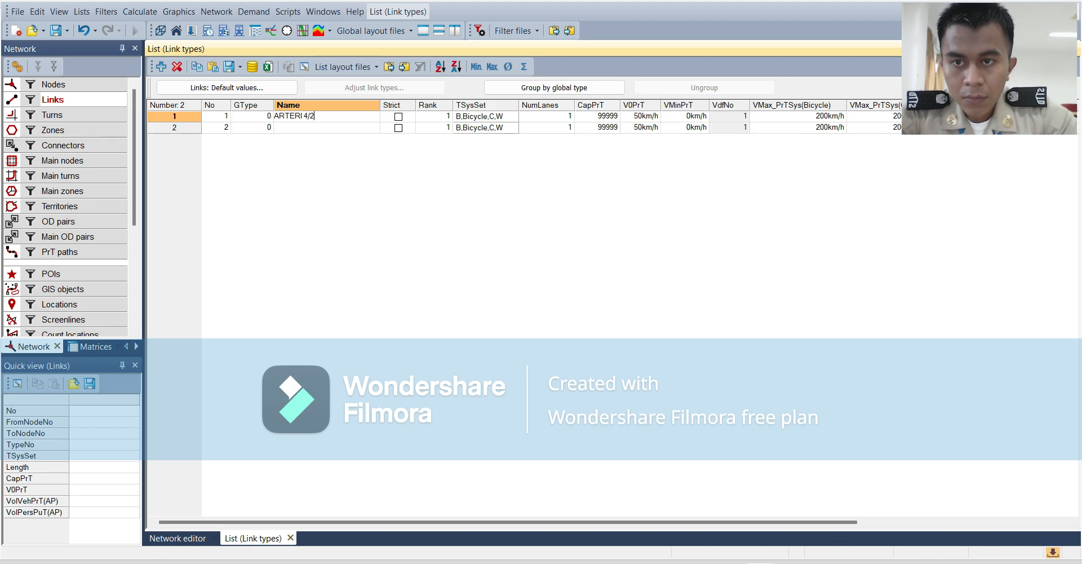
key("Return")
type("K")
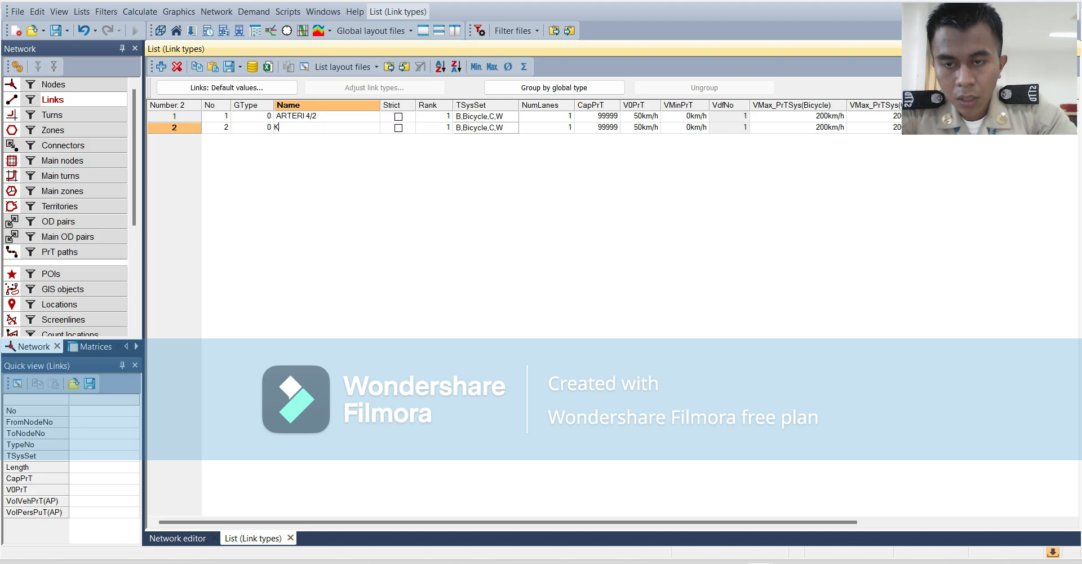
type("OLEKTOR")
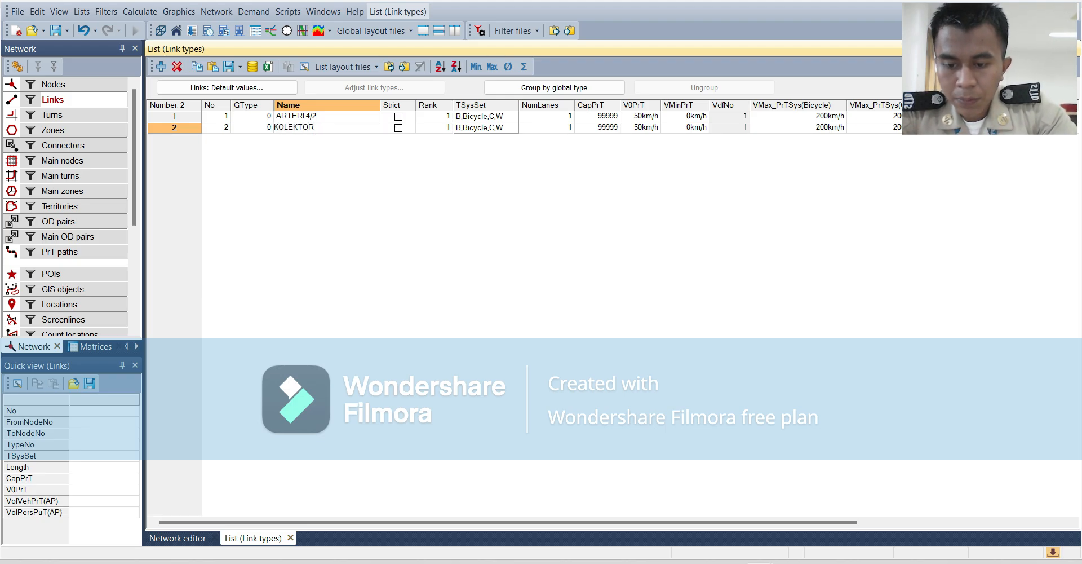
type(" 4/2")
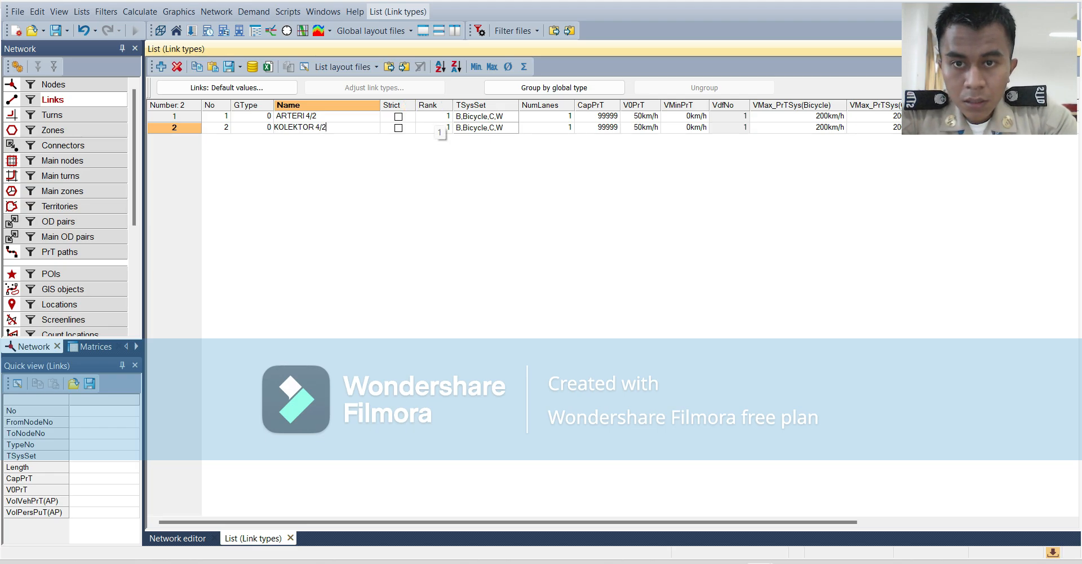
Set the rank of the ARTERI 4/2 link type to 2.
left_click(439, 119)
type("2")
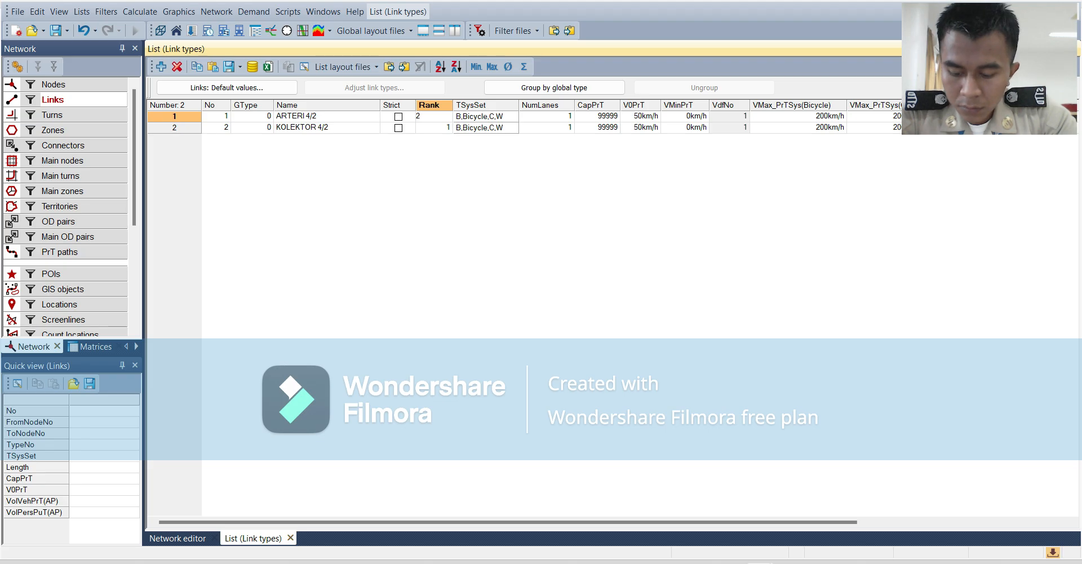
key("Return")
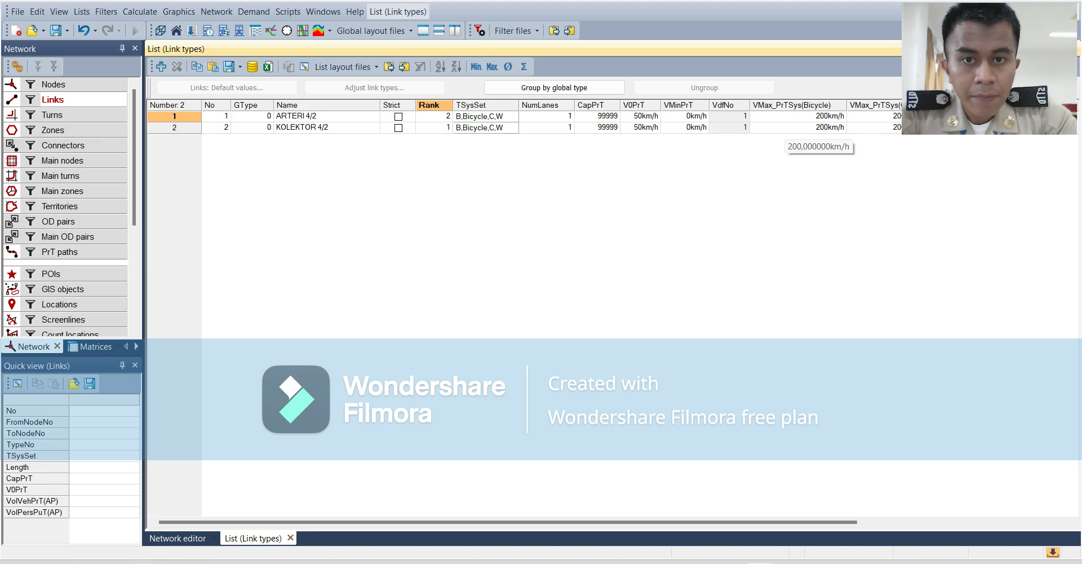
Set the CapPrT capacity to 6000 for ARTERI 4/2 and 3000 for KOLEKTOR 4/2.
left_click(598, 116)
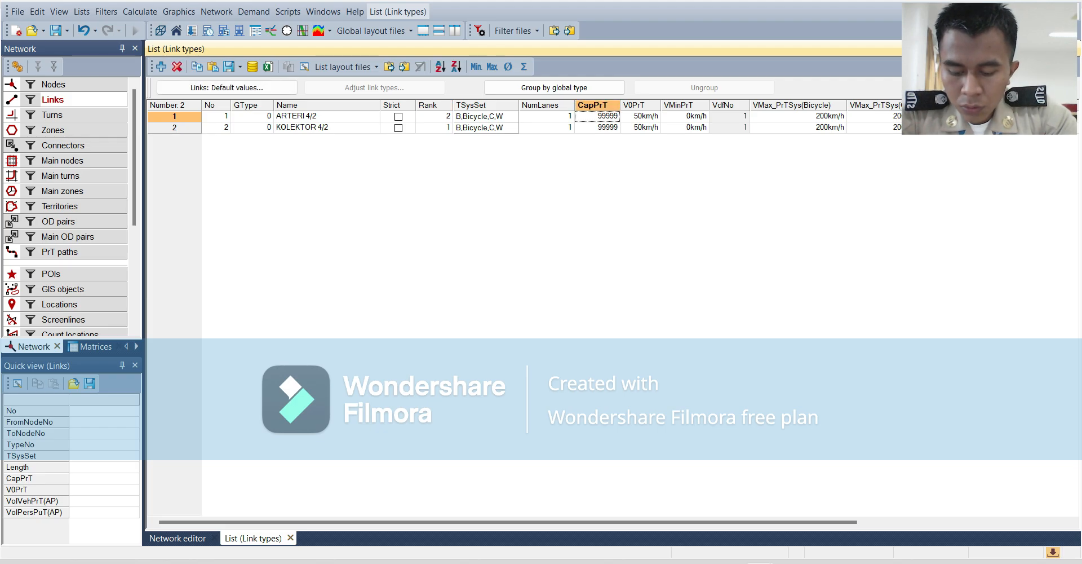
type("6000")
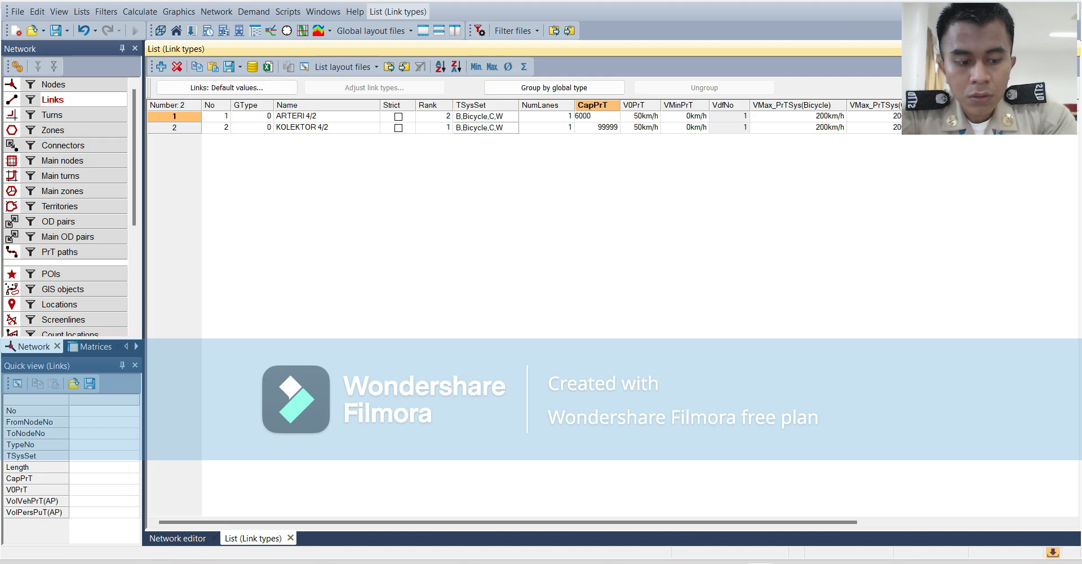
key("Return")
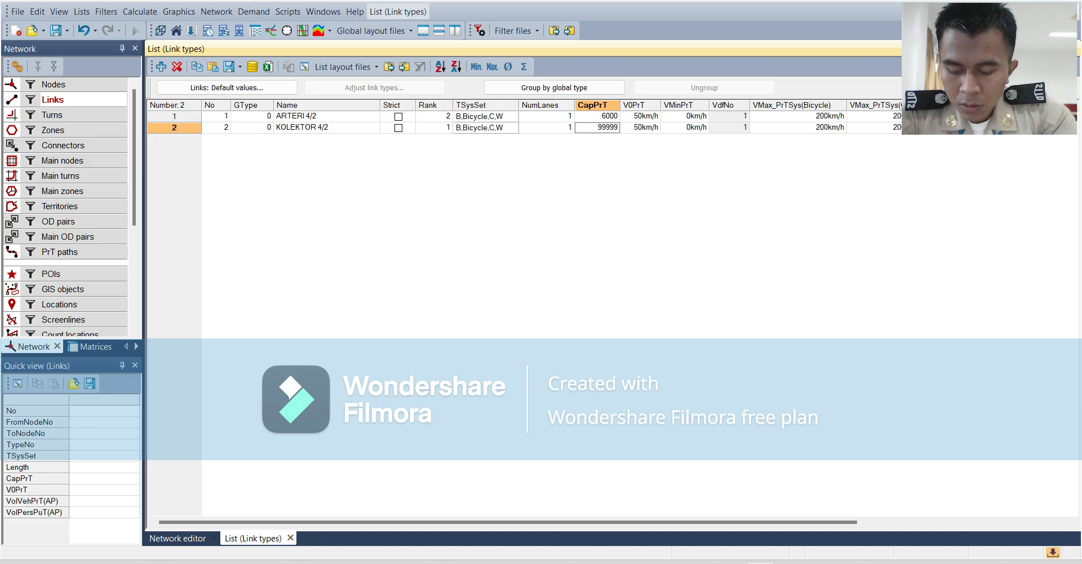
type("3000")
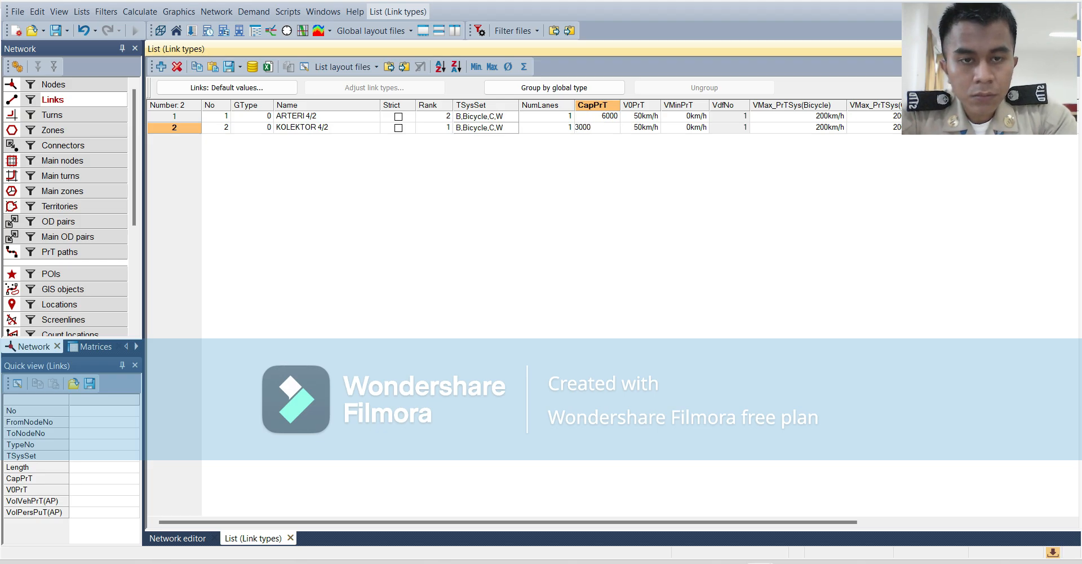
key("Return")
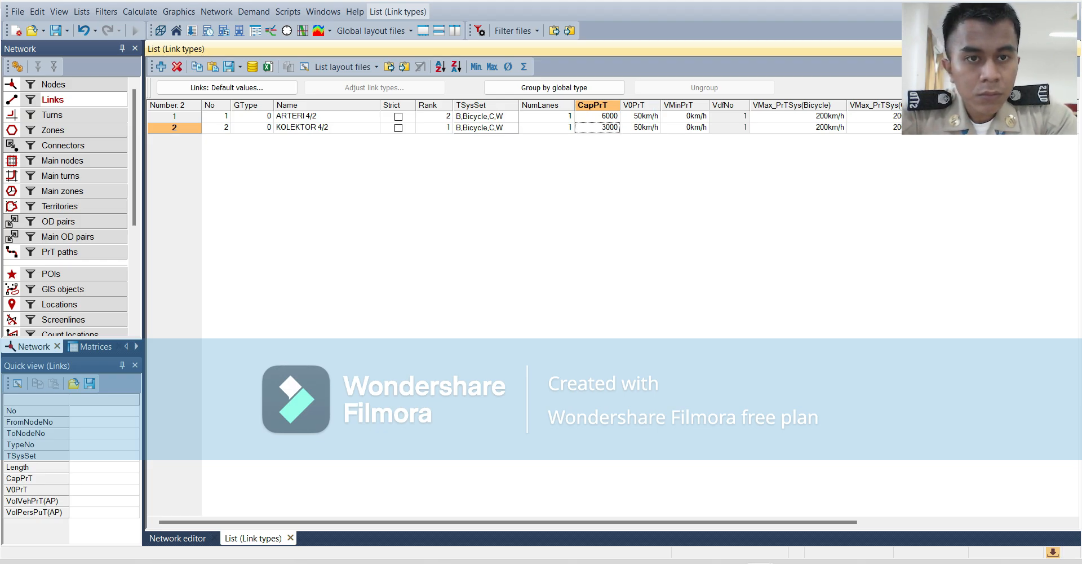
Set the maximum bicycle speed, VMax_PrTSys(Bicycle), to 45 km/h for both link types.
left_click(828, 118)
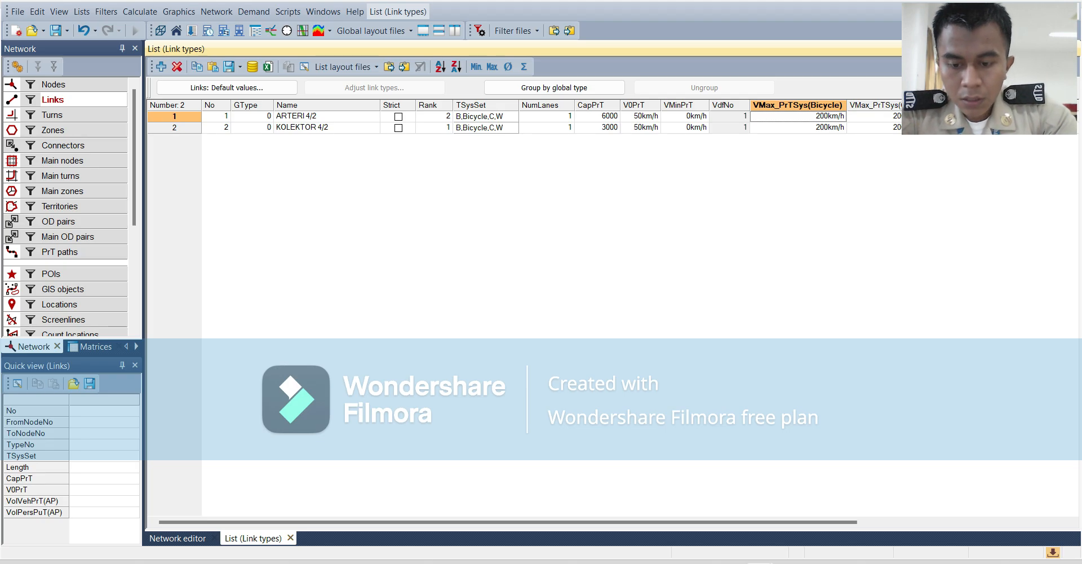
type("45")
key("Return")
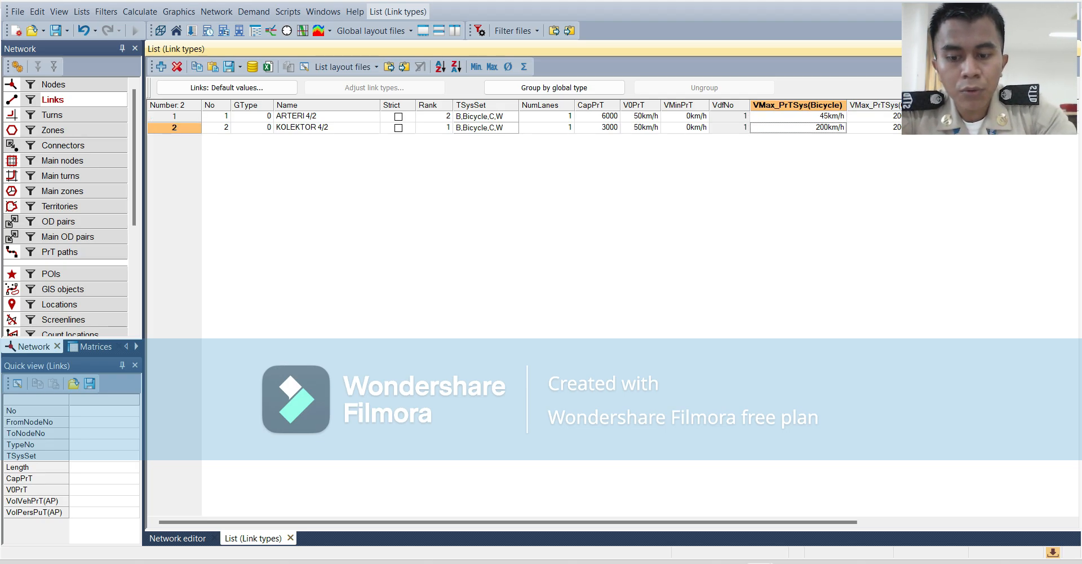
type("45")
key("Return")
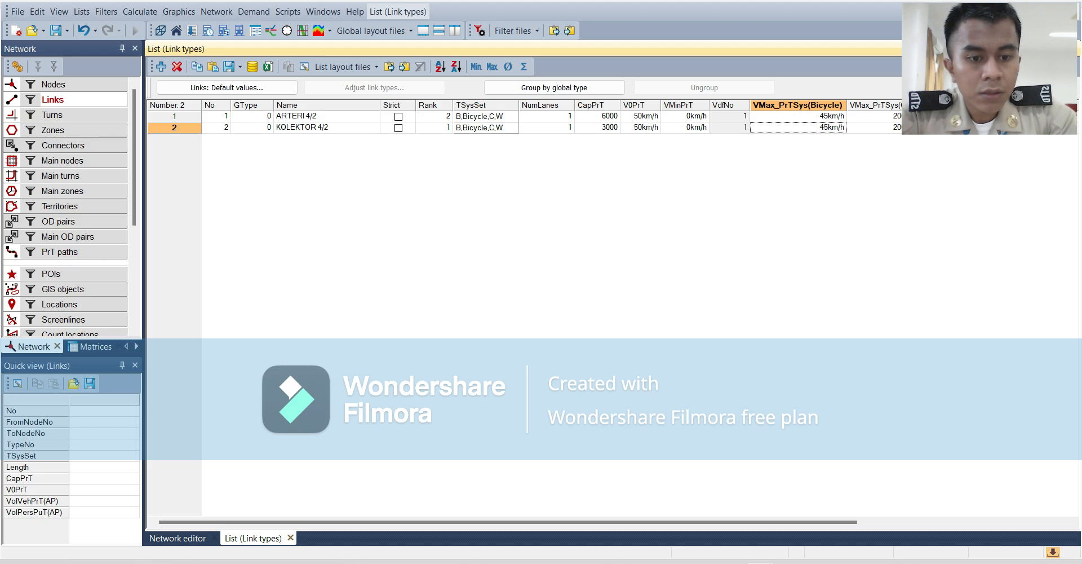
Set the maximum car speed, VMax_PrTSys(C), to 45 km/h for ARTERI 4/2 and 50 km/h for KOLEKTOR 4/2.
left_click_drag(225, 522, 365, 522)
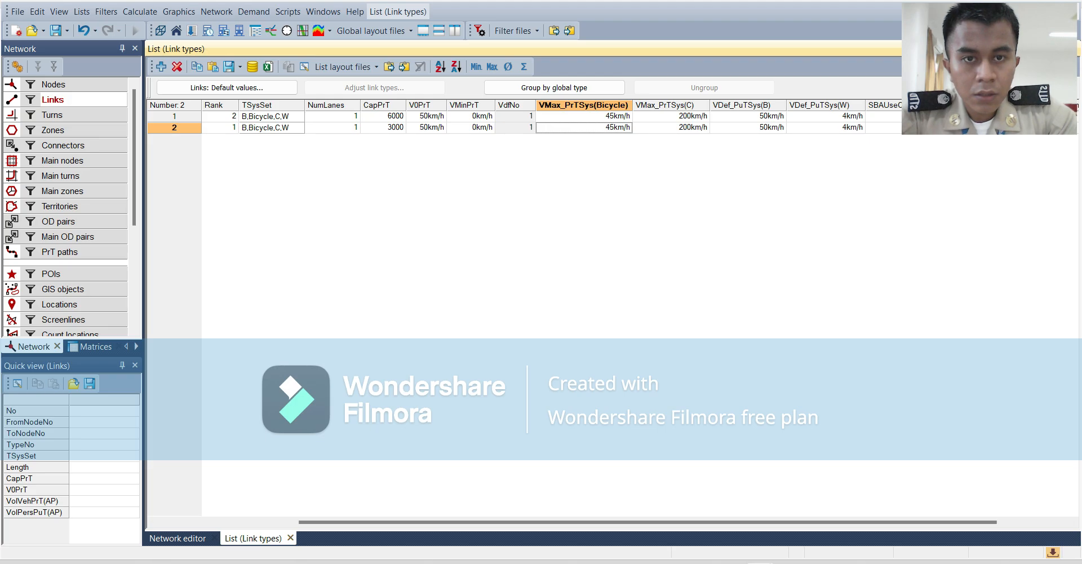
left_click(678, 116)
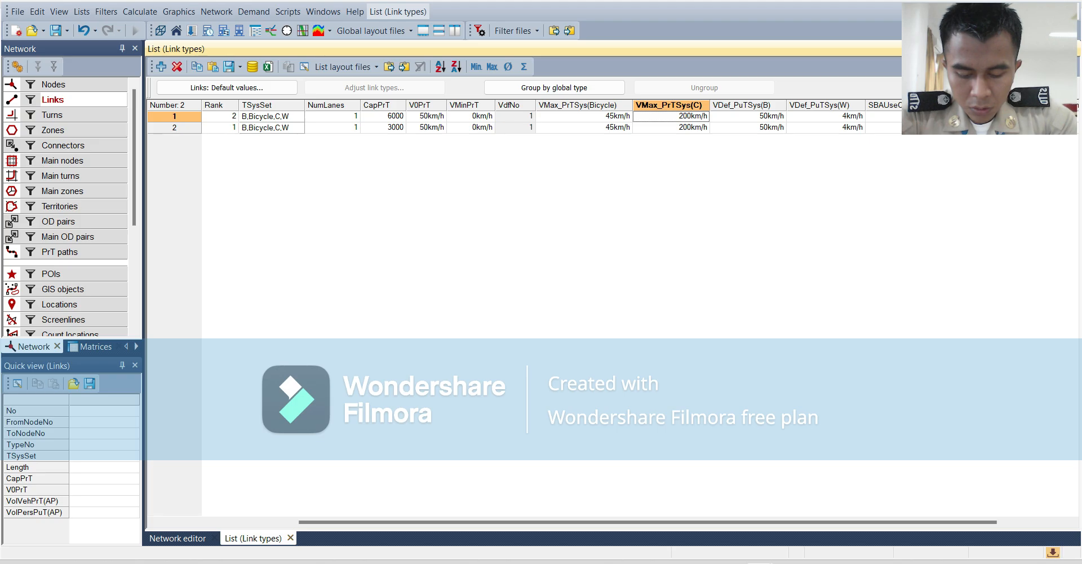
type("45")
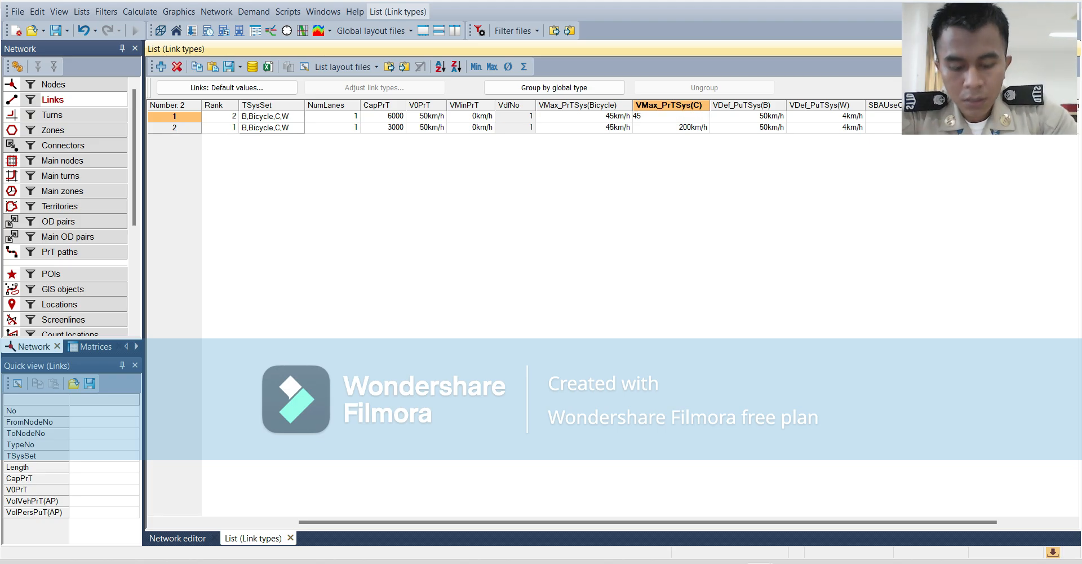
key("Return")
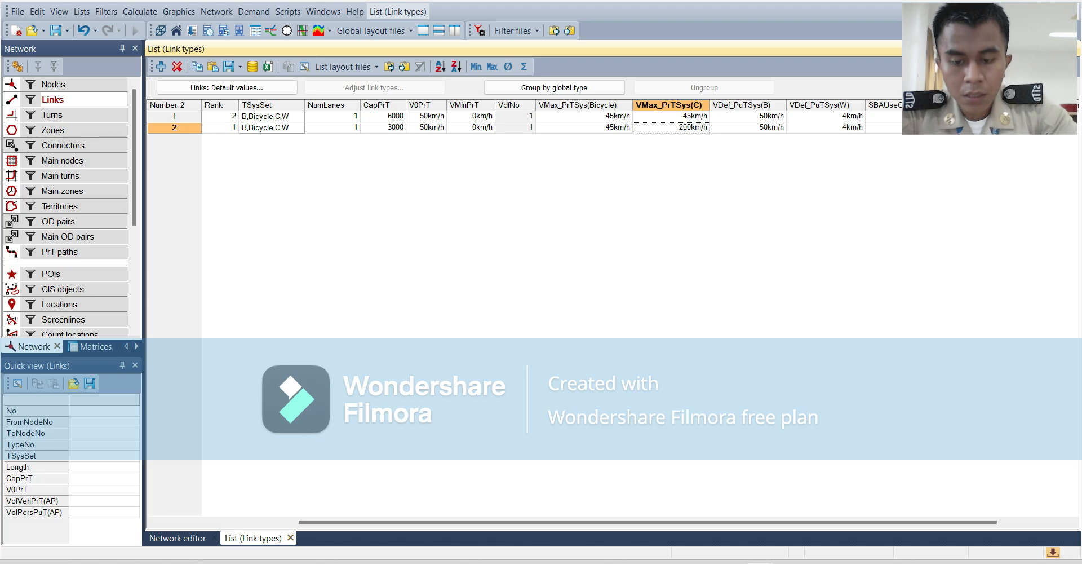
type("50")
key("Return")
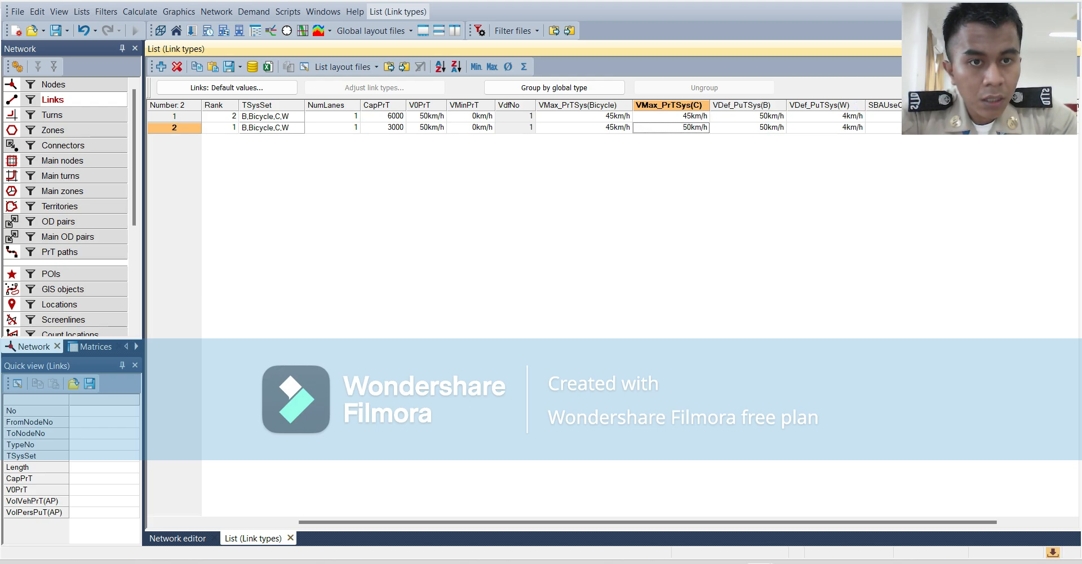
Set the default walk speed, VDef_PuTSys(W), to 60 km/h for ARTERI 4/2 and 50 km/h for KOLEKTOR 4/2.
left_click(836, 117)
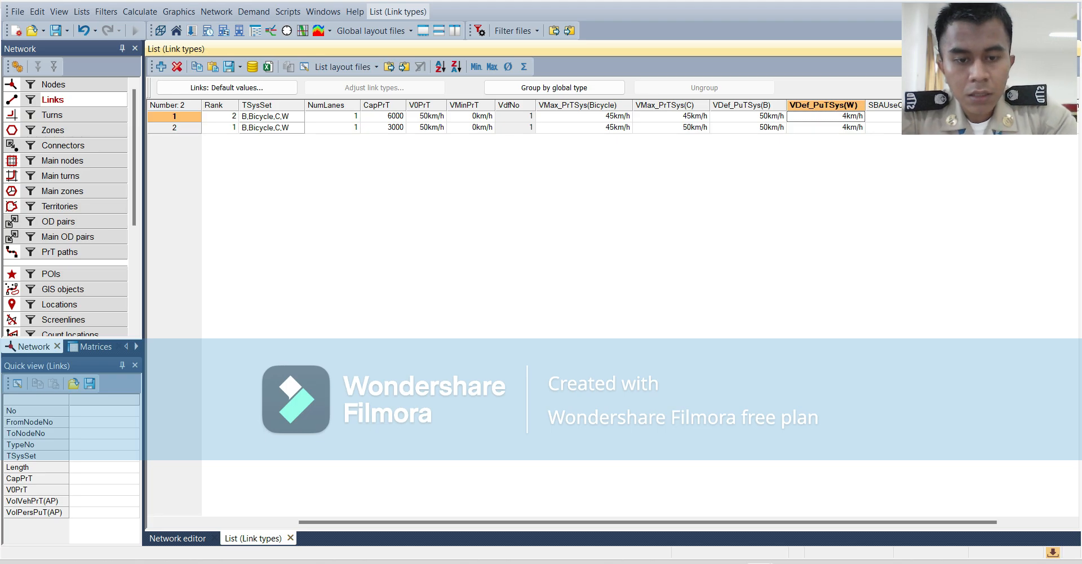
type("60")
key("Return")
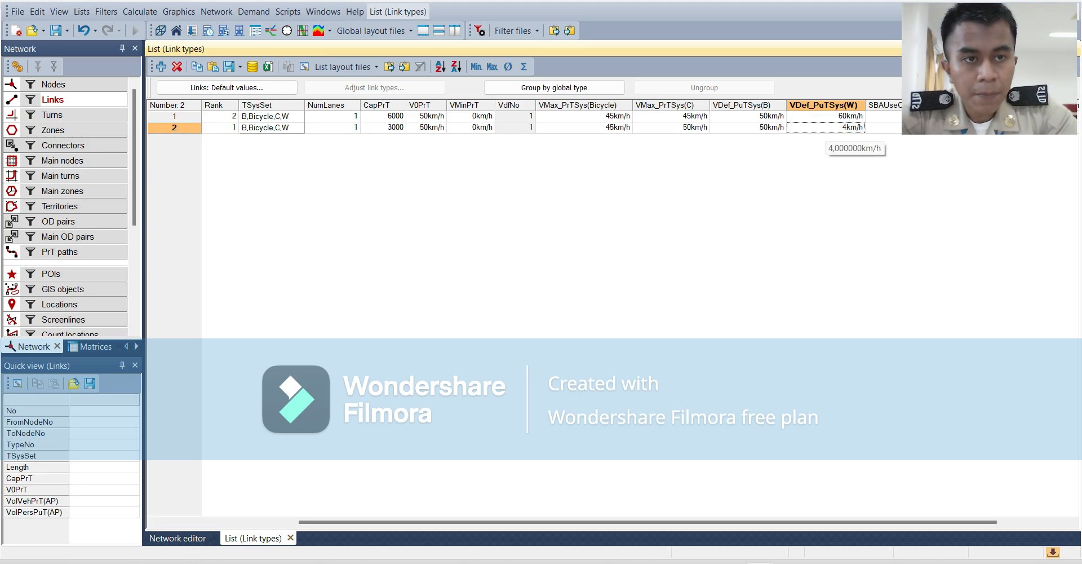
type("50")
key("Return")
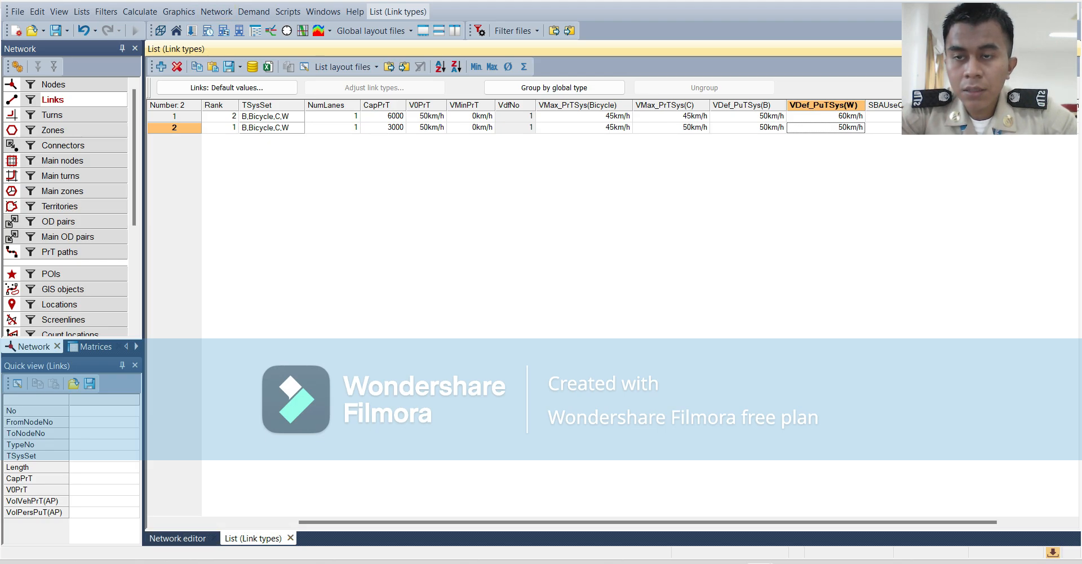
Open the transport systems, modes and demand segments settings and examine the properties of the Bicycle and Bus transport systems.
left_click(254, 11)
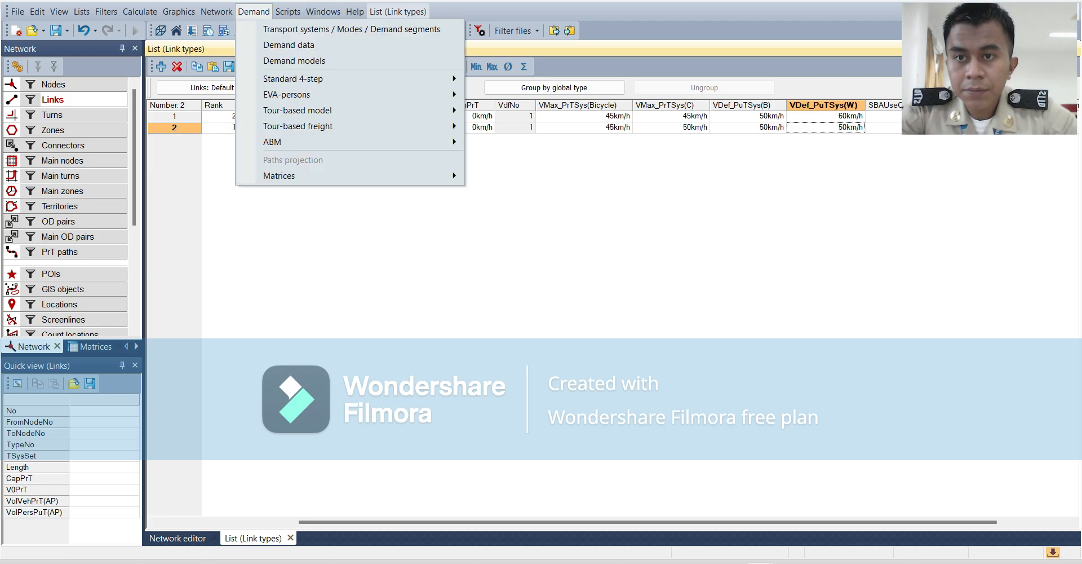
left_click(351, 29)
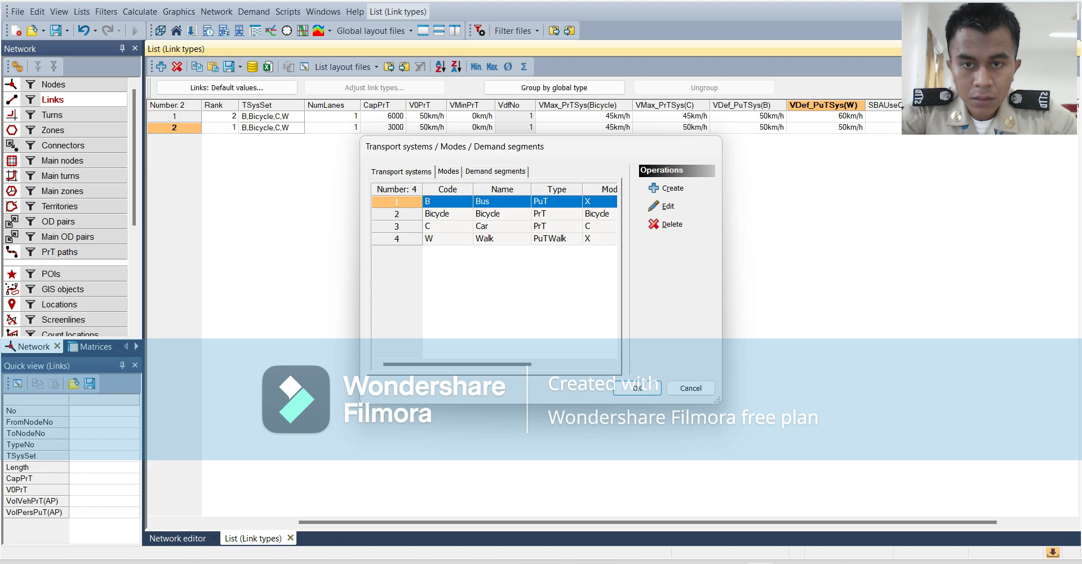
left_click(501, 214)
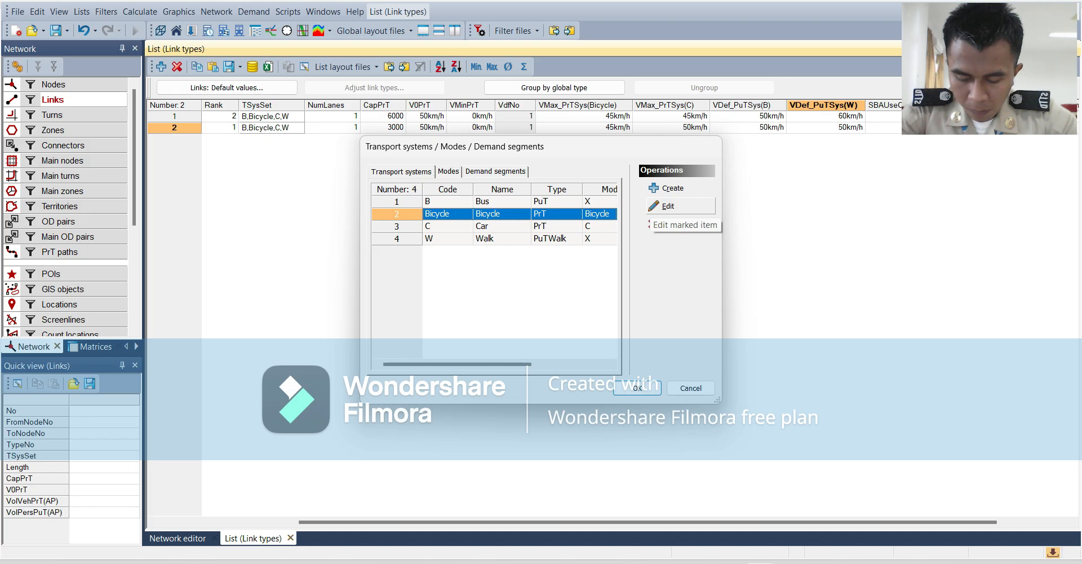
left_click(667, 206)
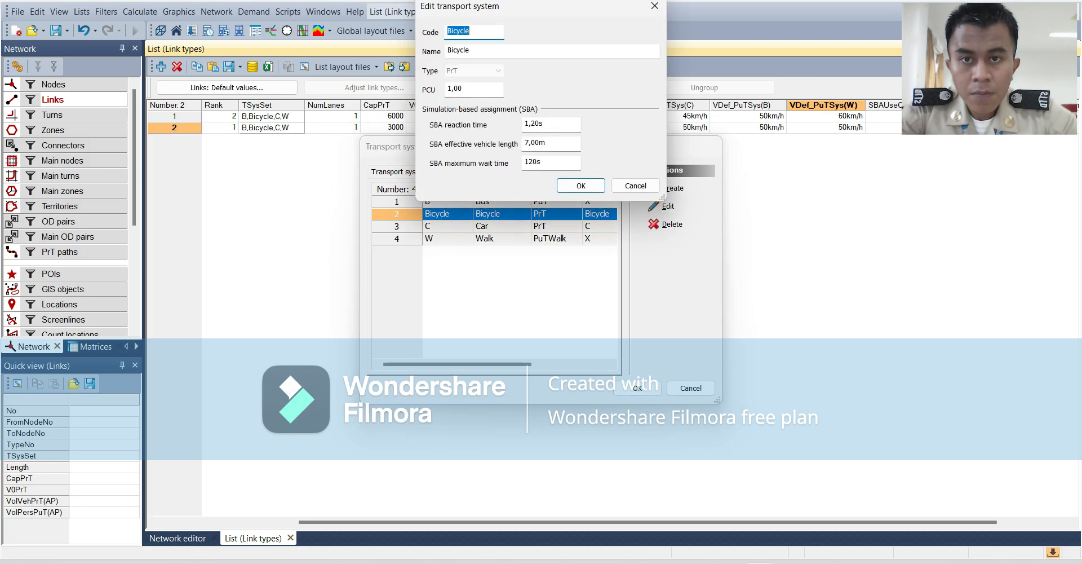
left_click(654, 6)
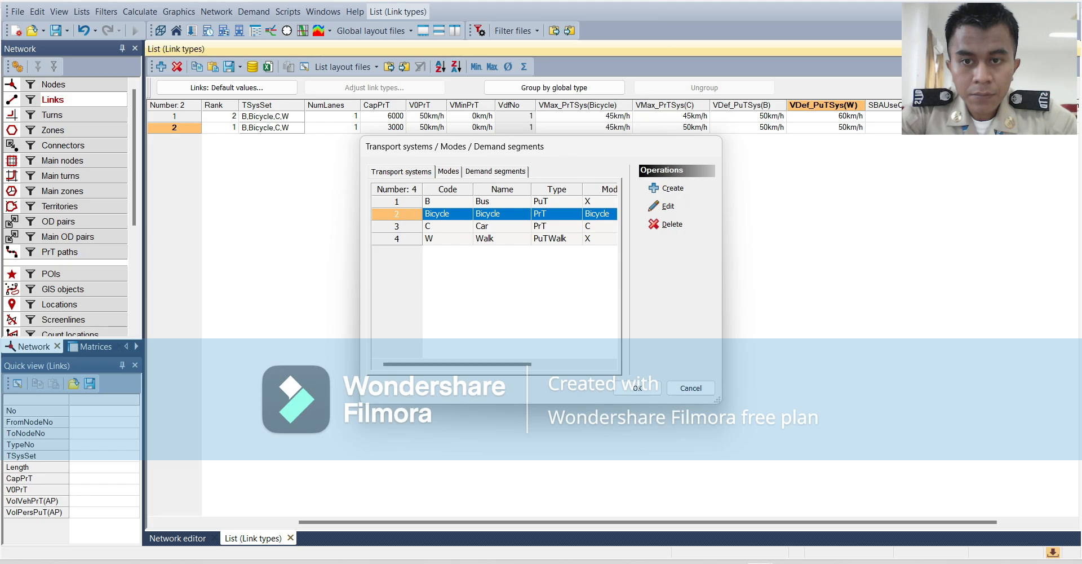
left_click(496, 202)
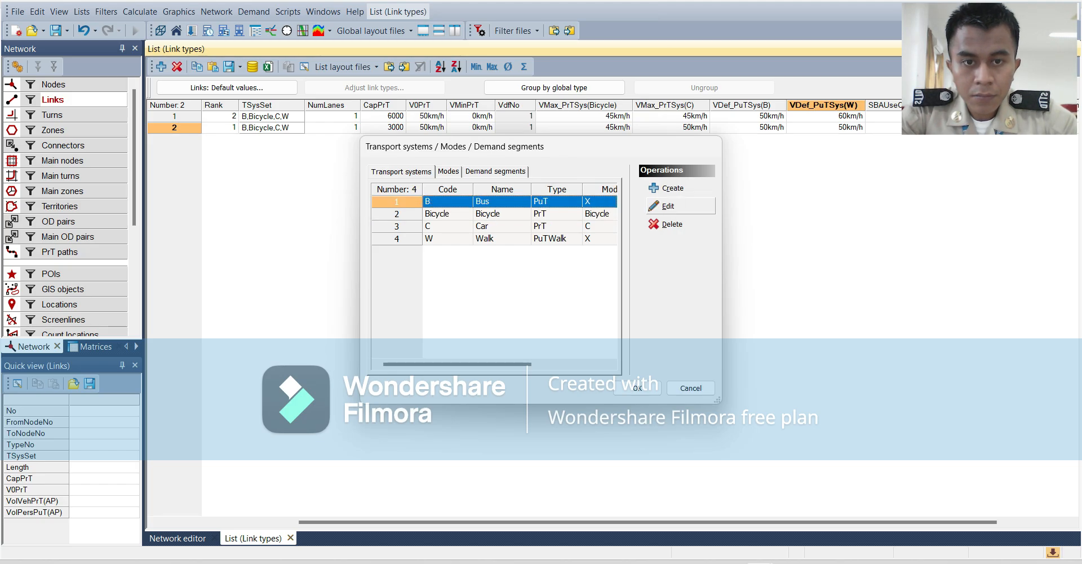
left_click(667, 206)
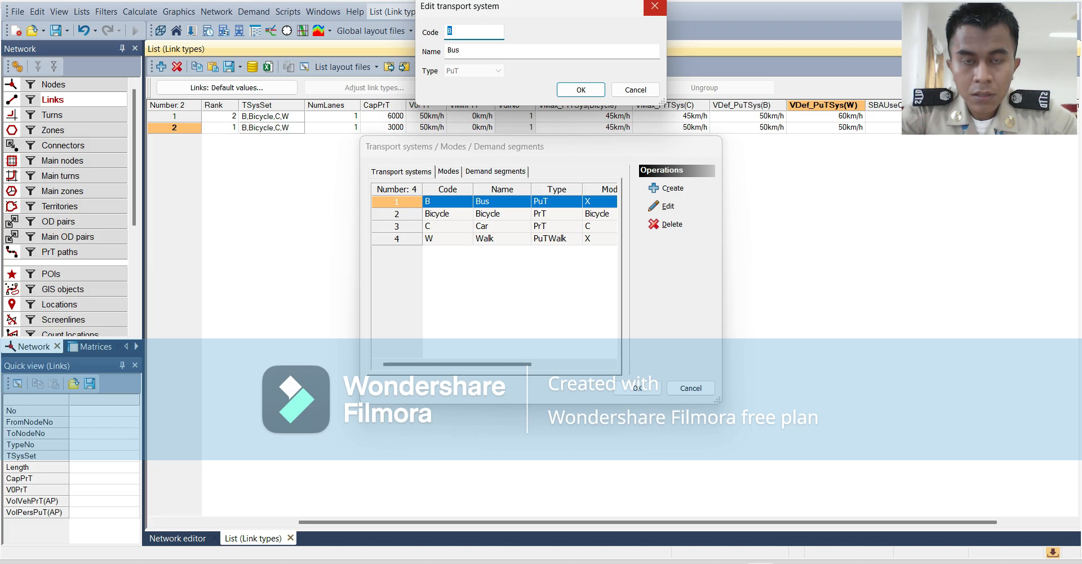
left_click(654, 6)
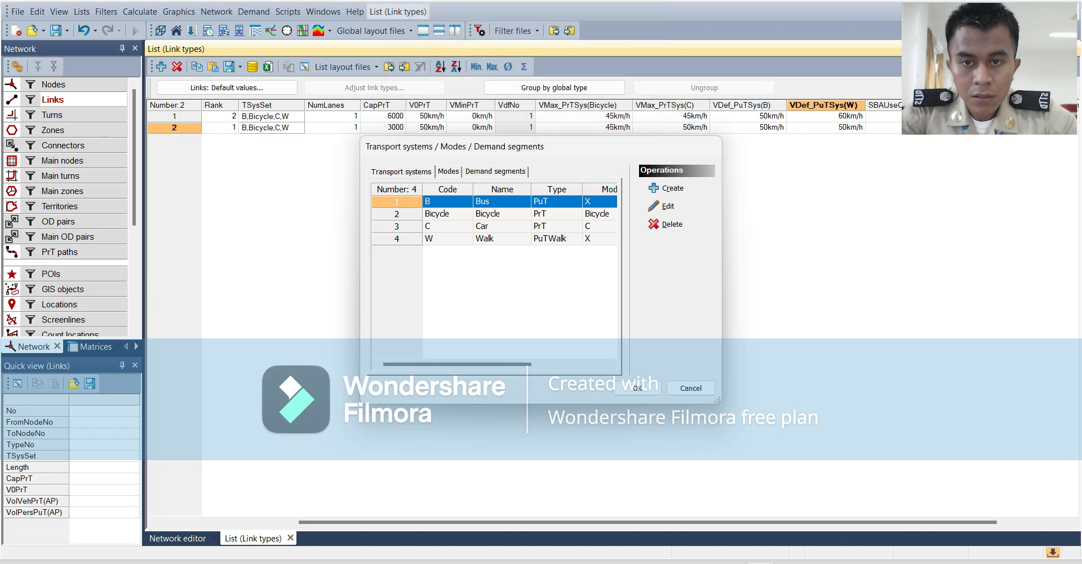
Change the code of the Bicycle transport system to BYC.
left_click(448, 214)
left_click(667, 206)
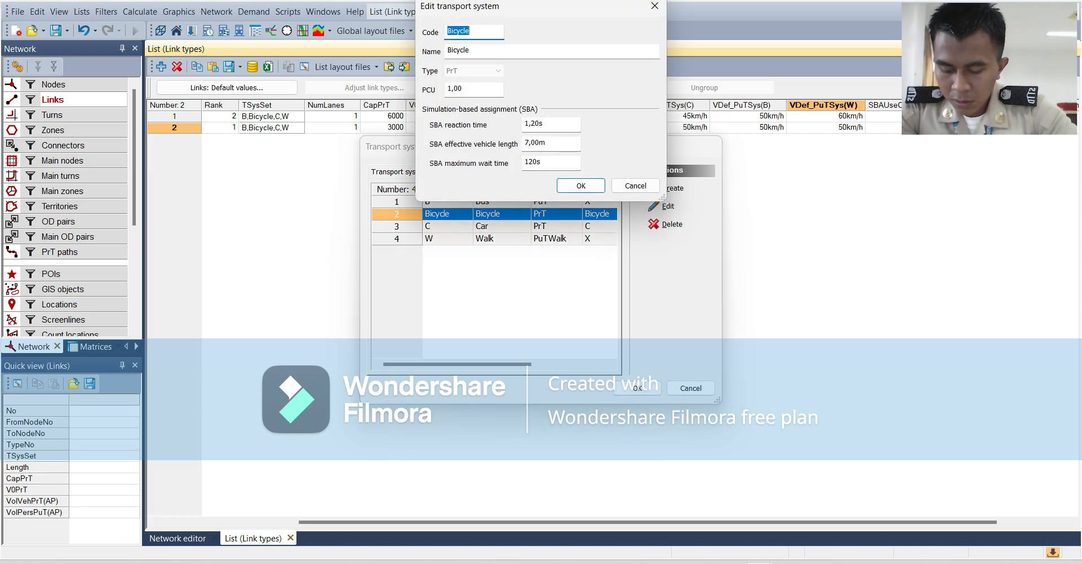
type("BY")
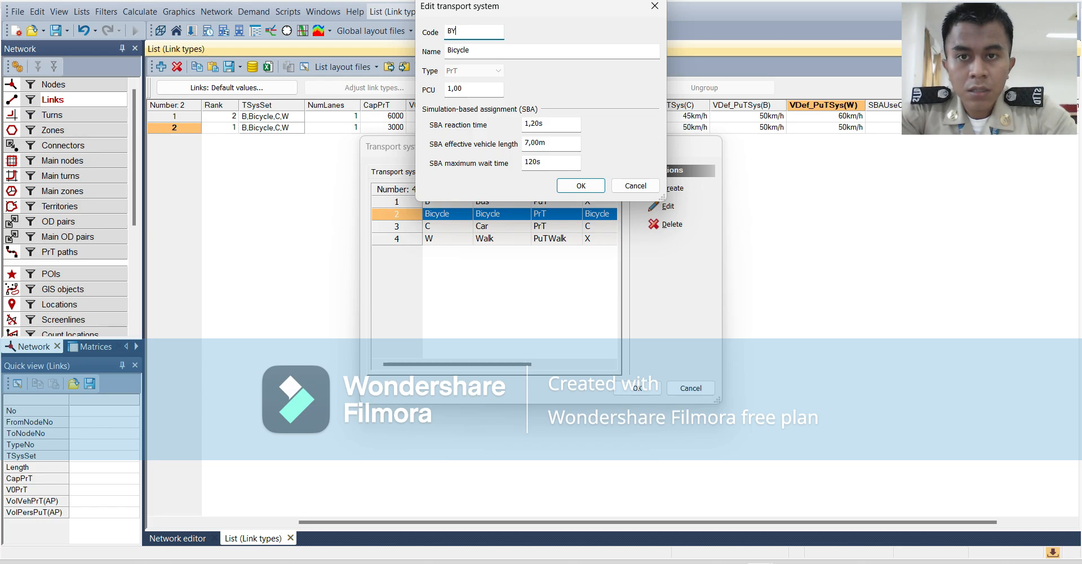
type("C")
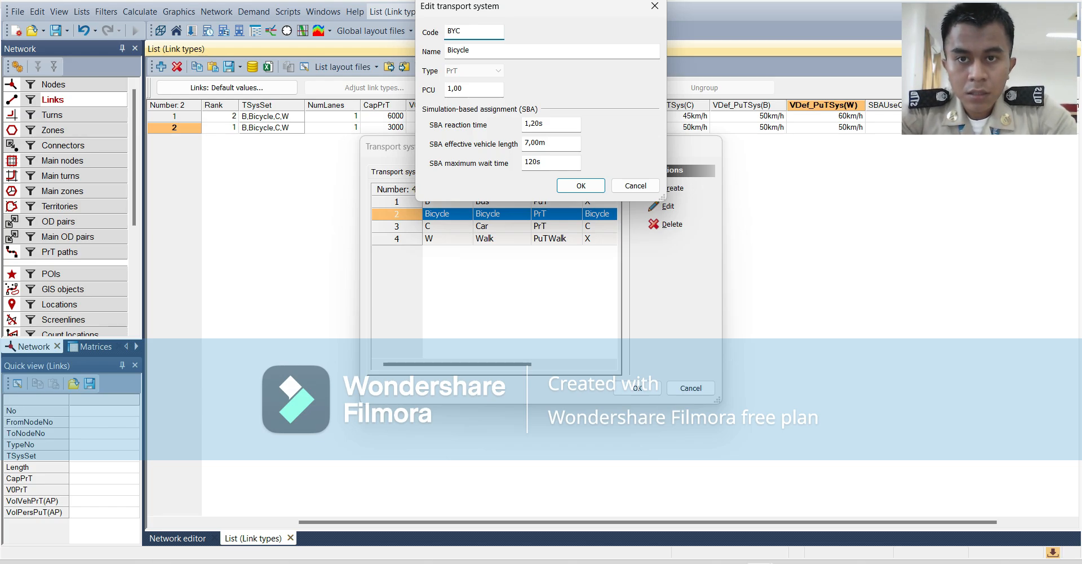
left_click(470, 51)
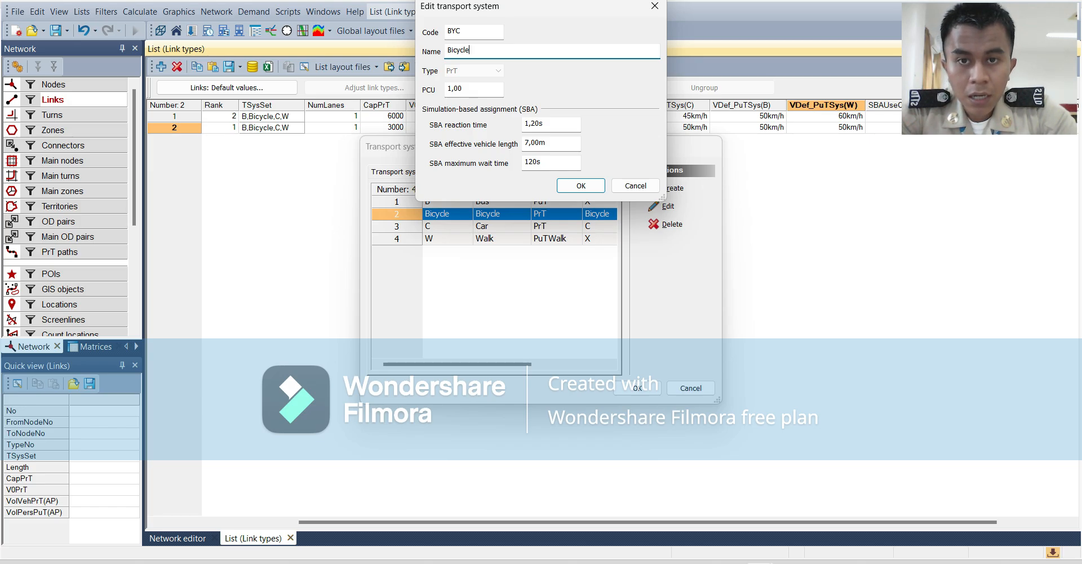
Set the SBA maximum wait time of the Bicycle transport system to 15s and accept its edited properties.
double_click(536, 162)
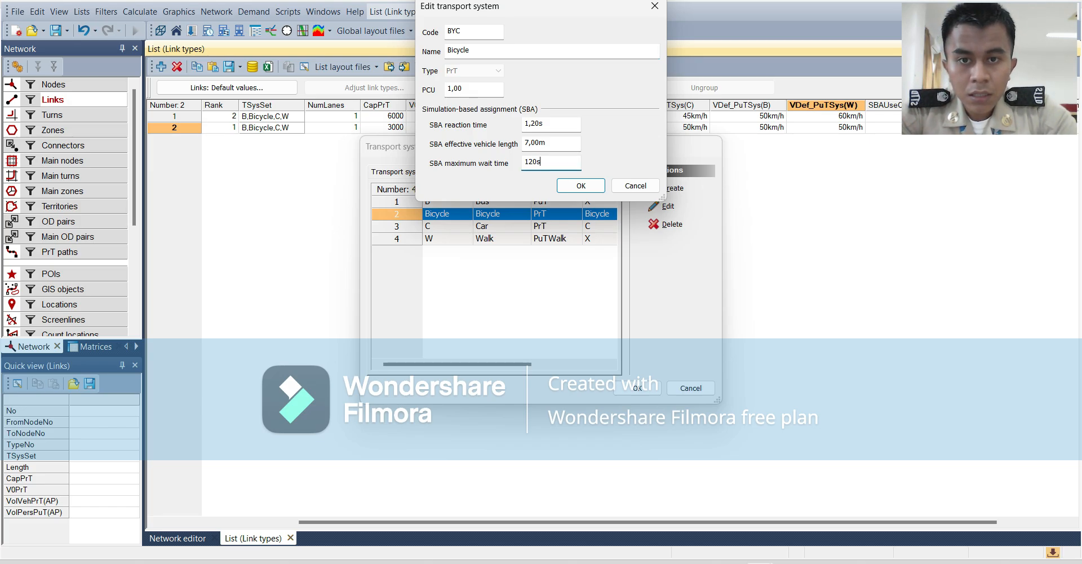
type("1")
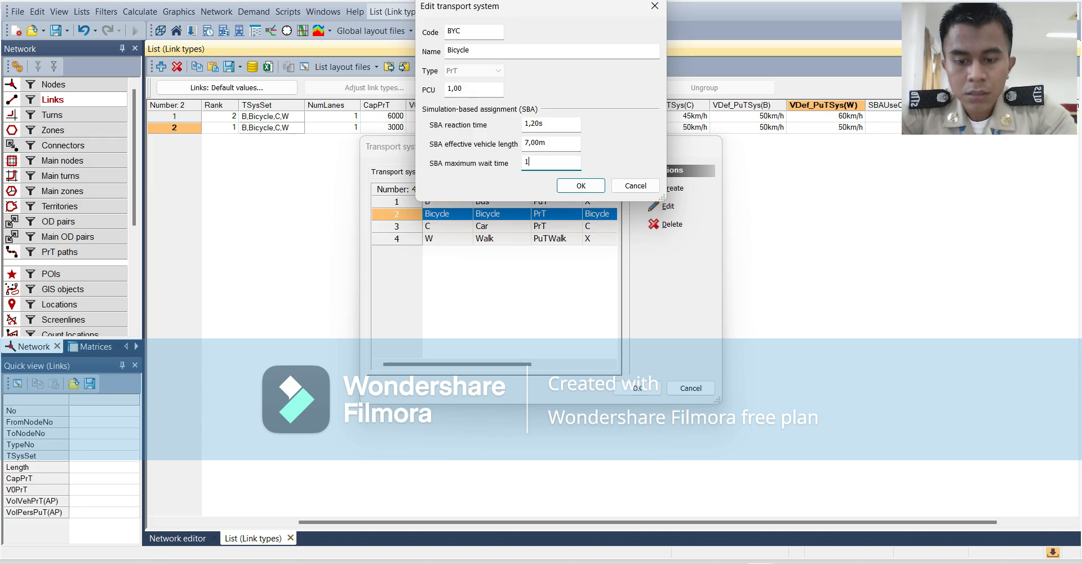
type("5S")
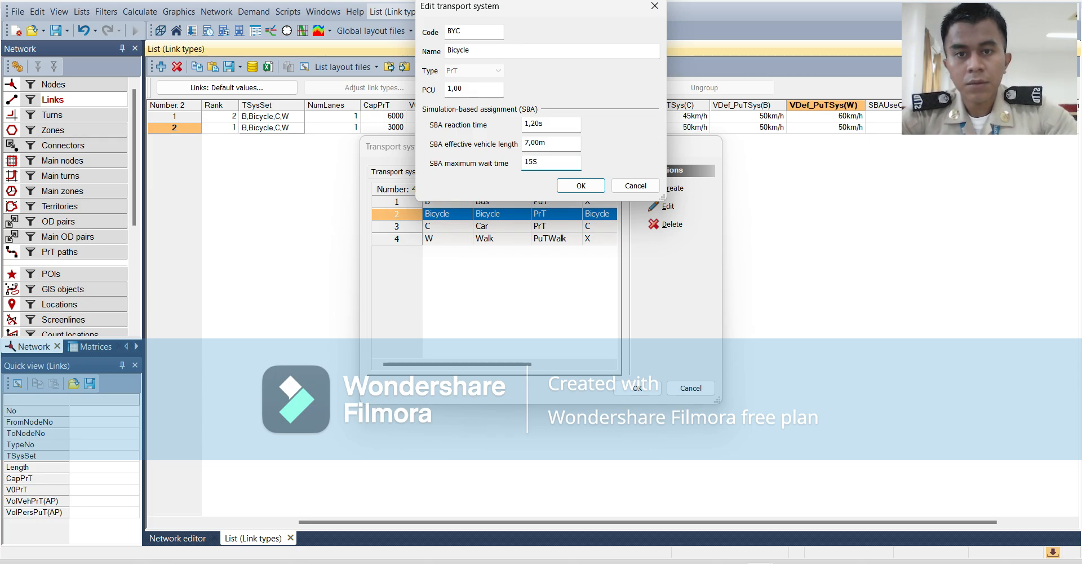
key("BackSpace")
key("BackSpace")
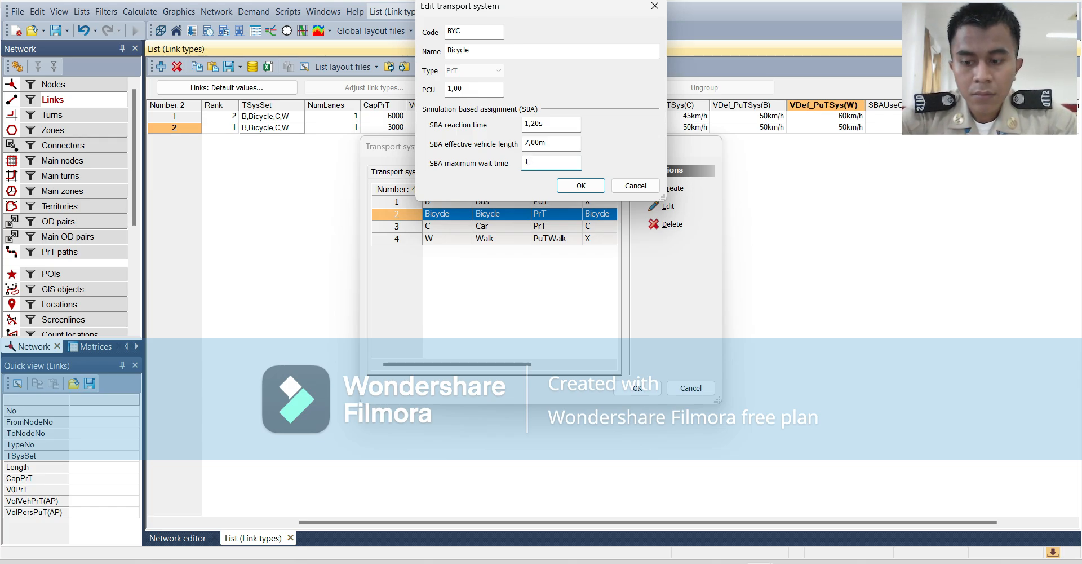
type("15")
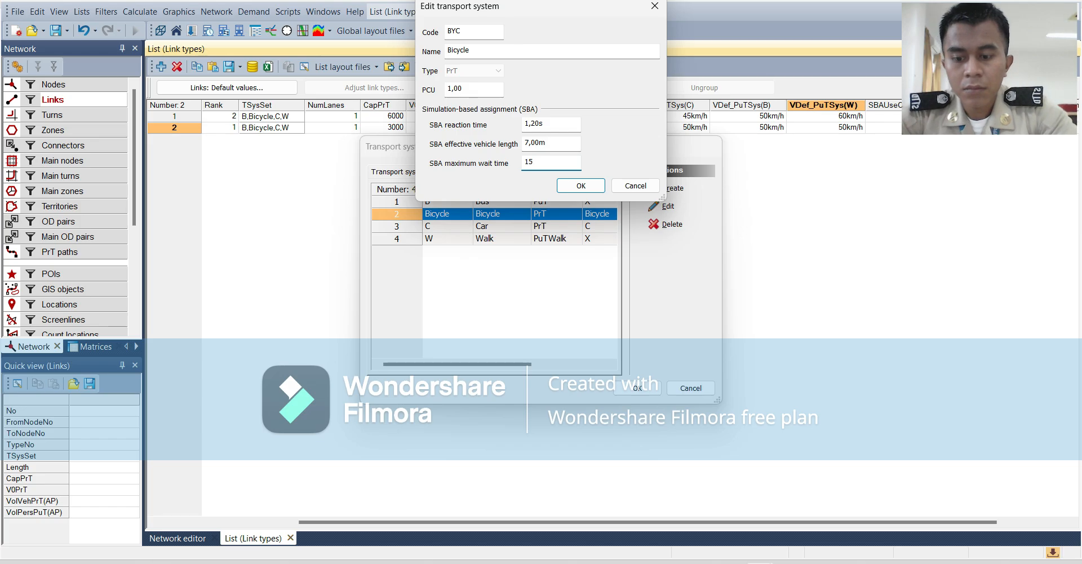
type("s")
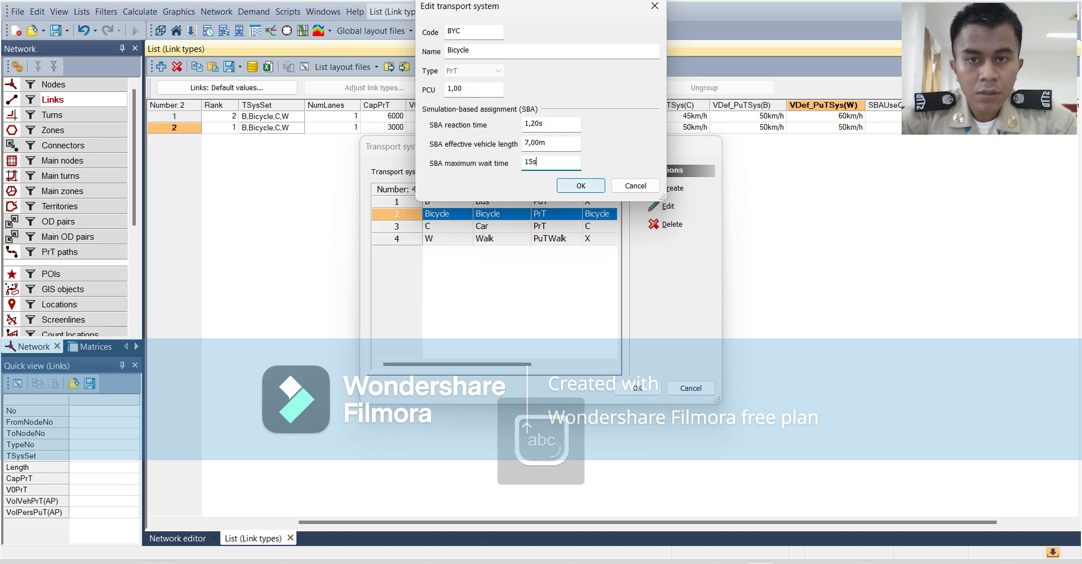
key("Return")
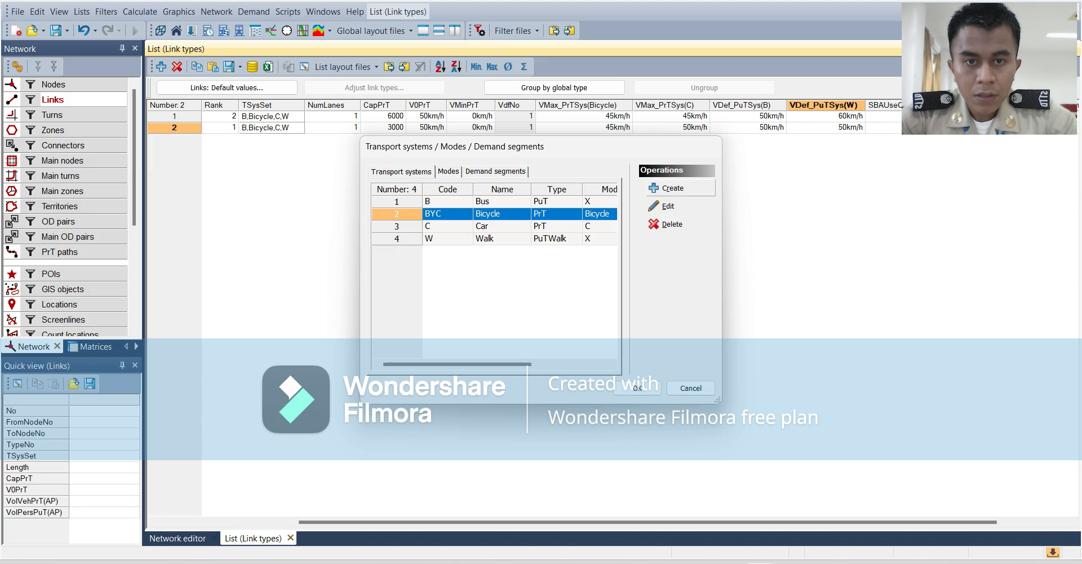
Start a new transport system with the code MC and the name Motorcycle.
left_click(669, 188)
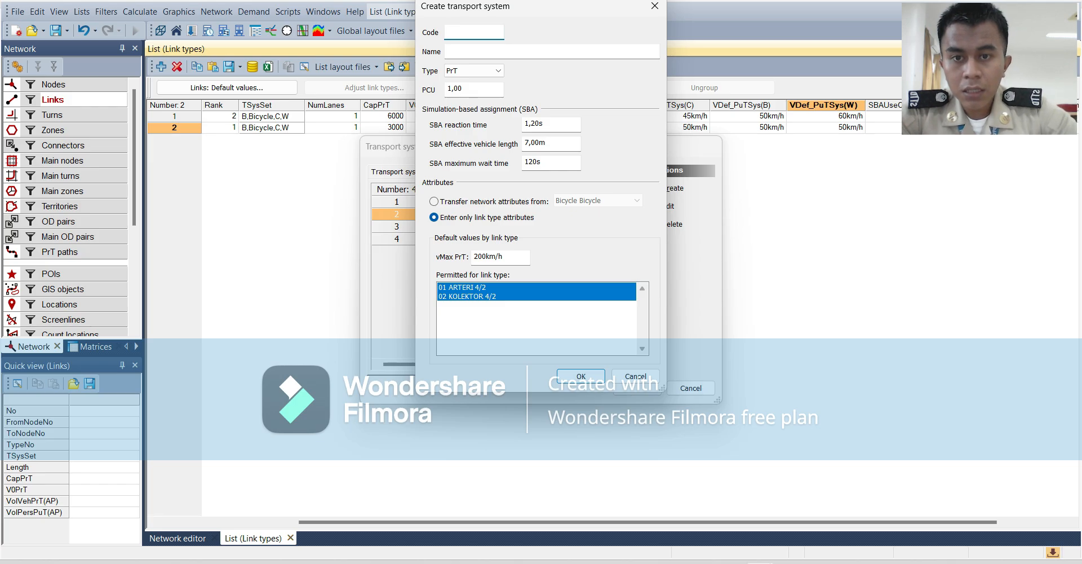
type("MC")
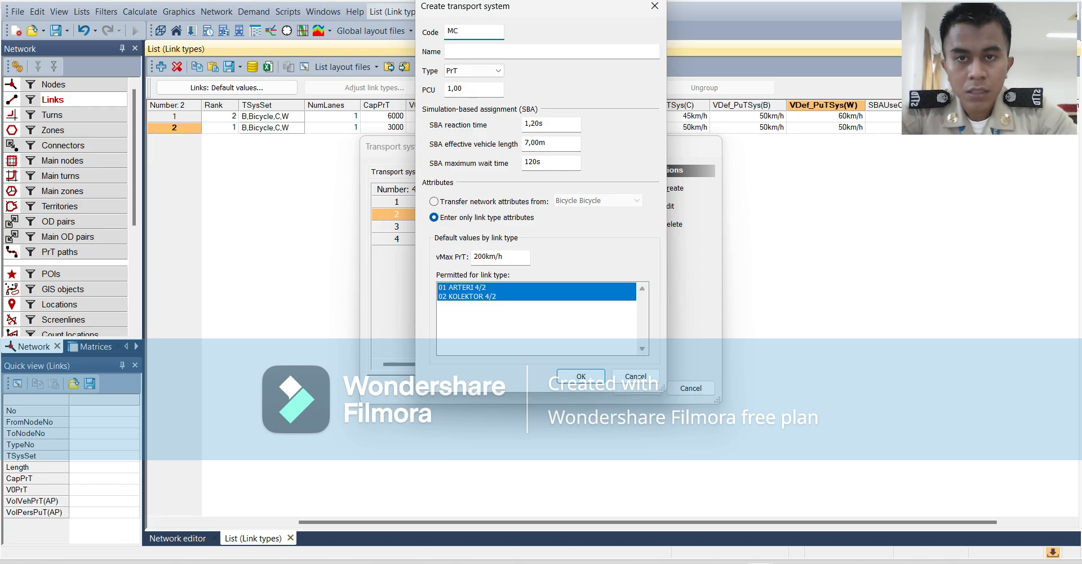
key("Tab")
type("Mo")
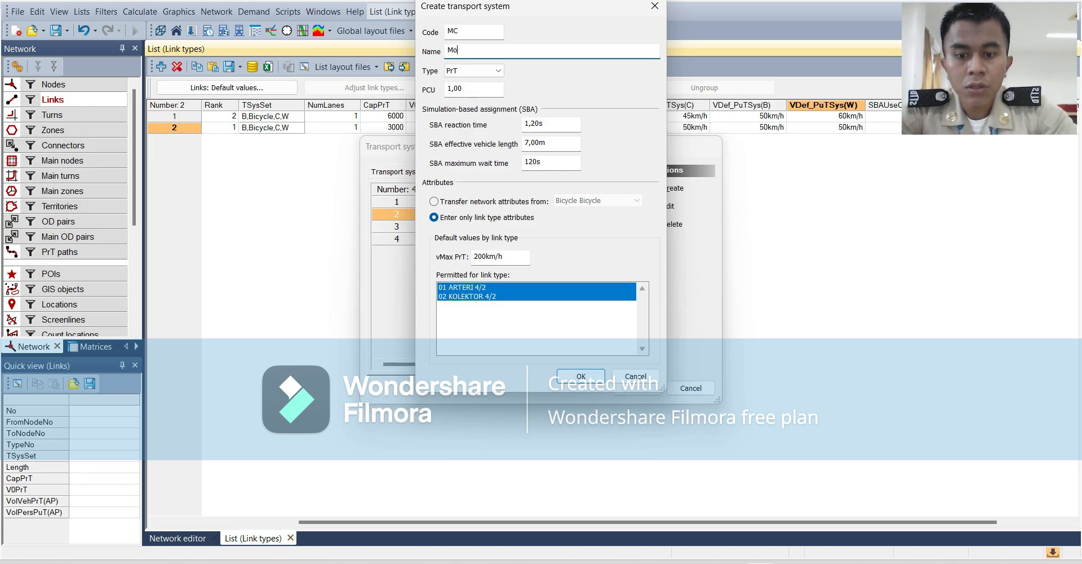
type("torcycle")
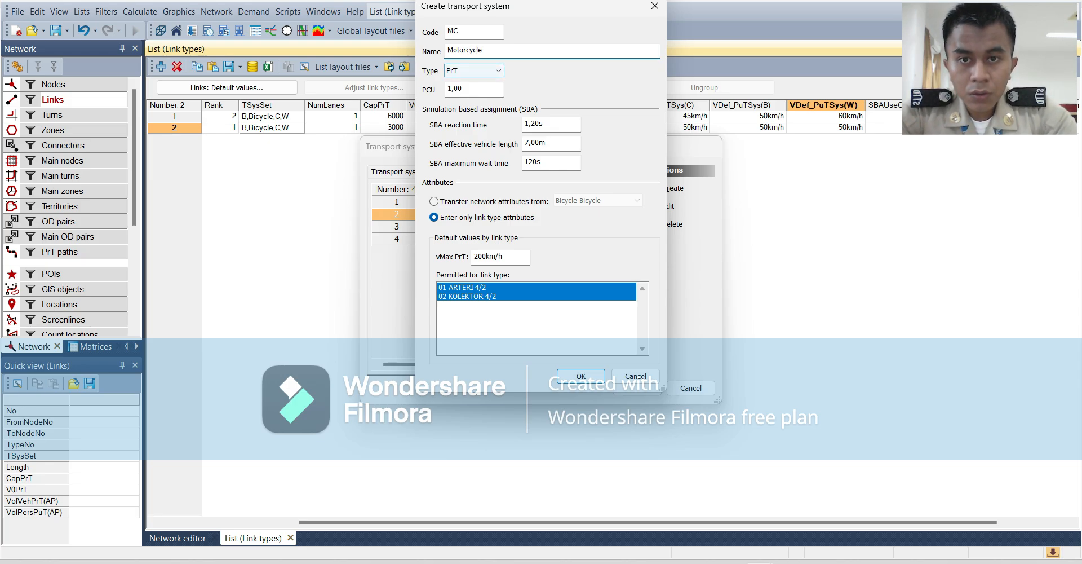
Set the Motorcycle transport system's PCU to 0,5 and confirm its creation.
left_click(473, 89)
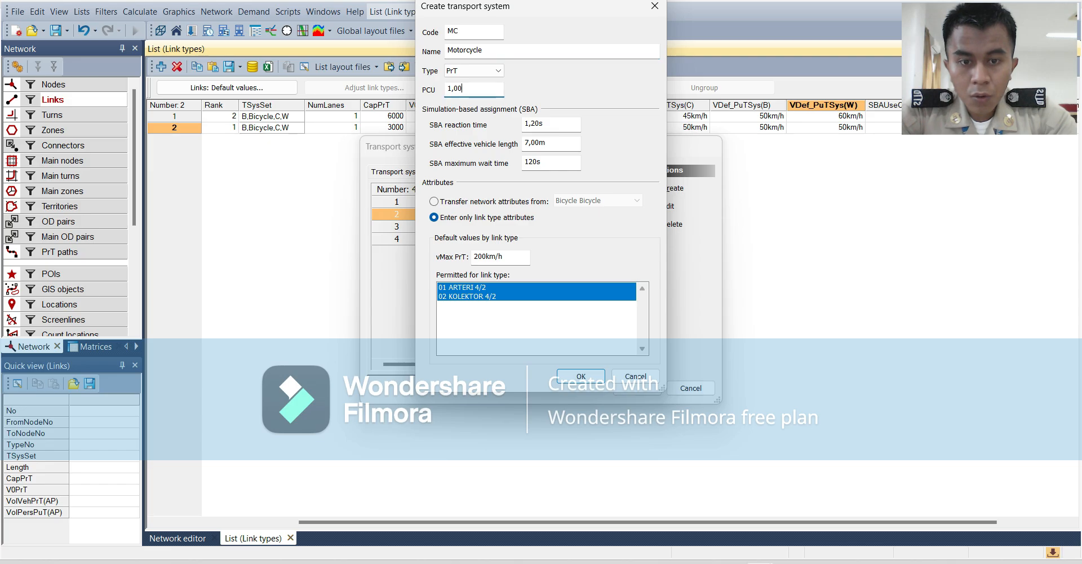
key("BackSpace")
key("BackSpace")
key("BackSpace")
key("BackSpace")
type("0")
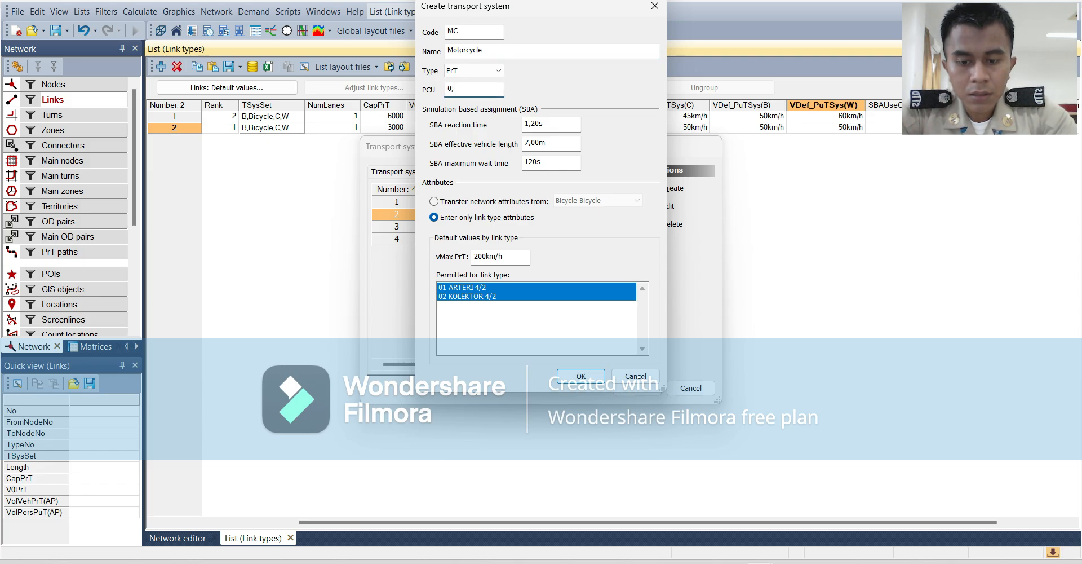
type(",5")
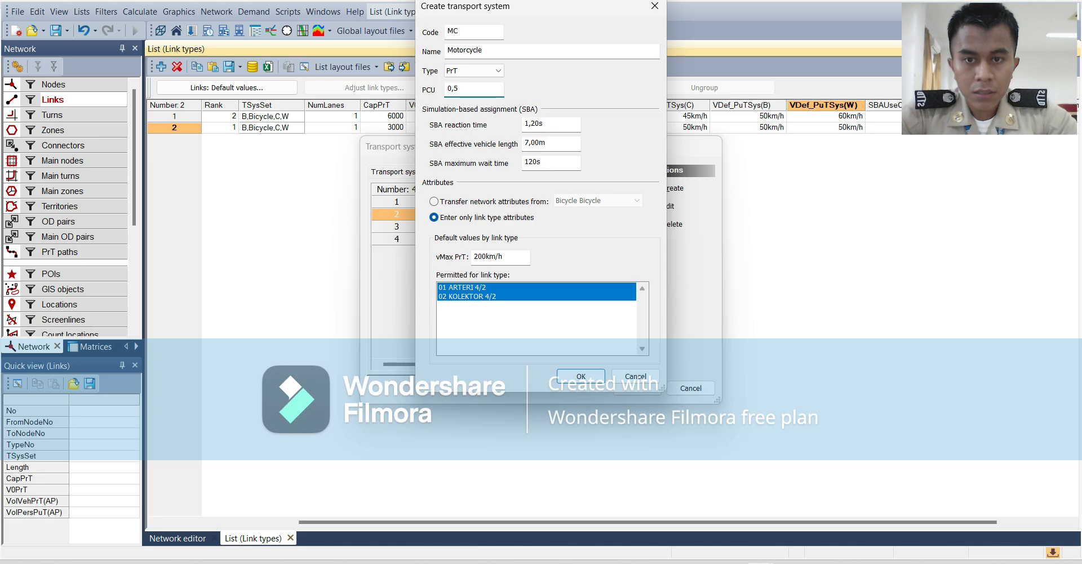
left_click(581, 376)
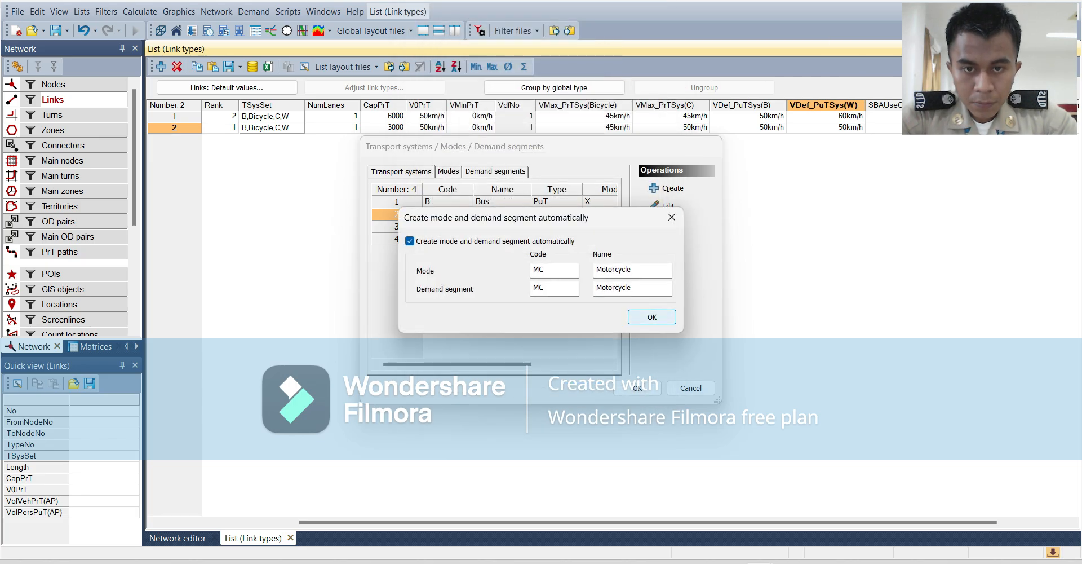
Automatically create the MC Motorcycle mode and demand segment, and accept the transport system changes.
left_click(651, 316)
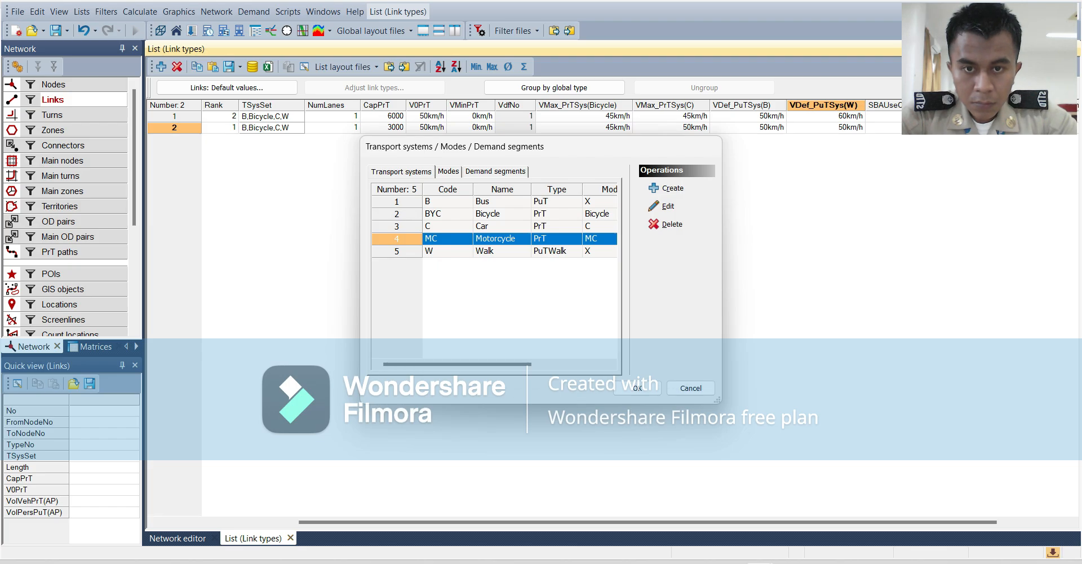
left_click(638, 388)
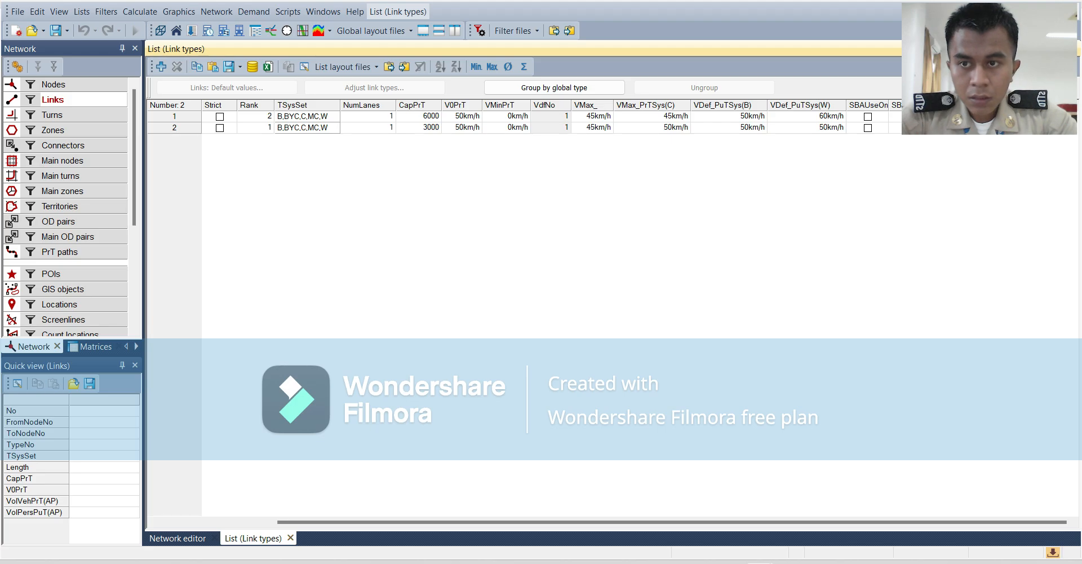
left_click_drag(371, 522, 253, 523)
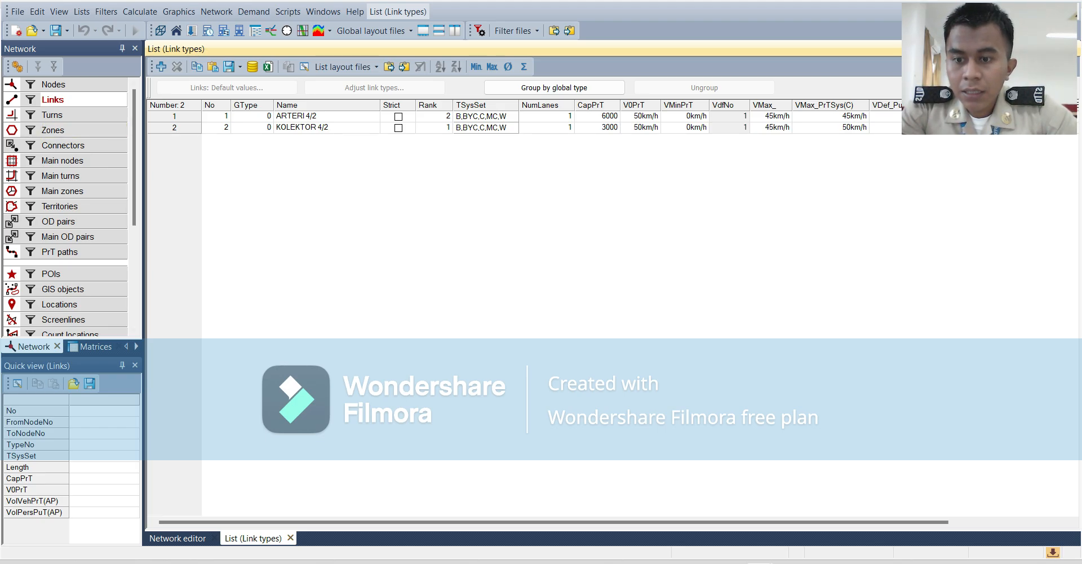
Insert an ARTERI 4/2 link from node 42 to node 41 in the network editor, bending at the zone 1 marker.
left_click(177, 539)
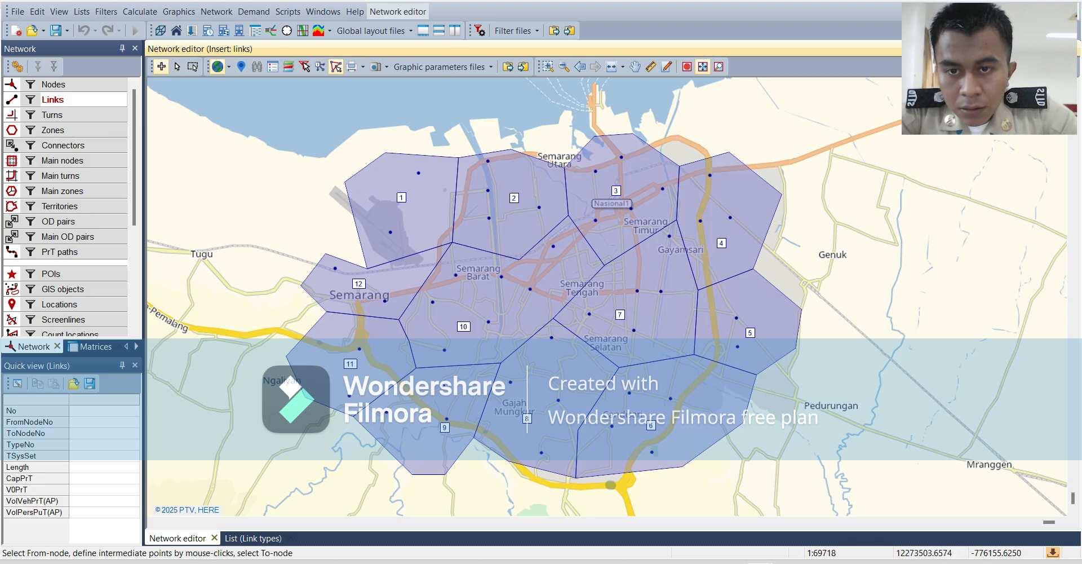
left_click(419, 173)
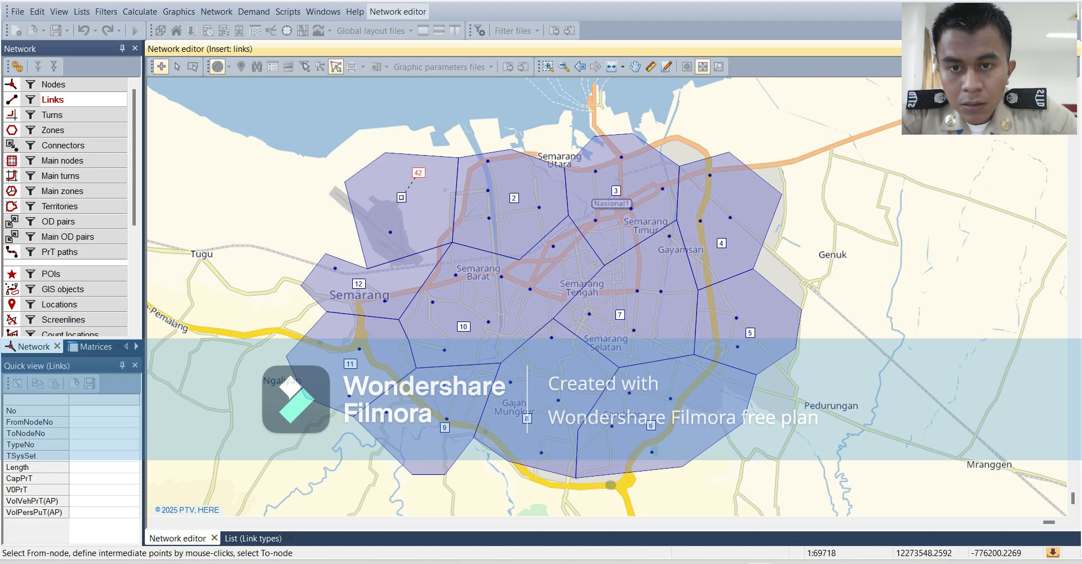
left_click(401, 197)
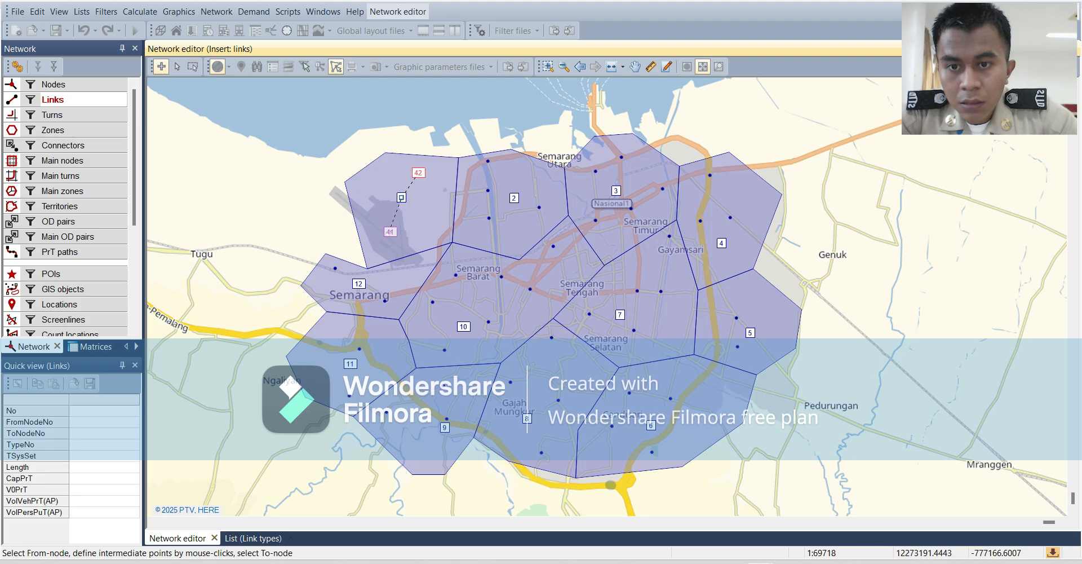
left_click(389, 232)
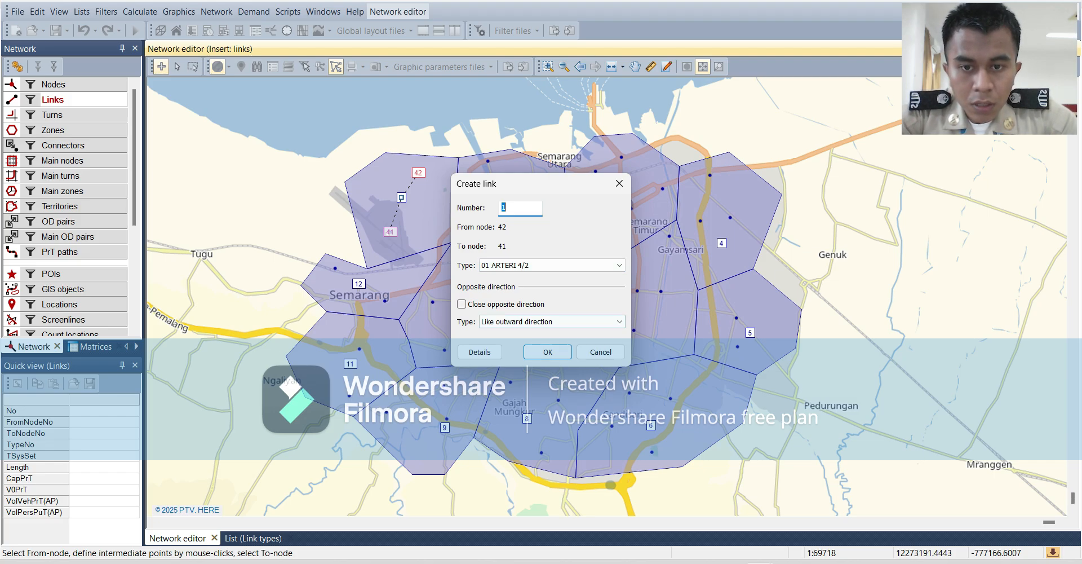
key("Return")
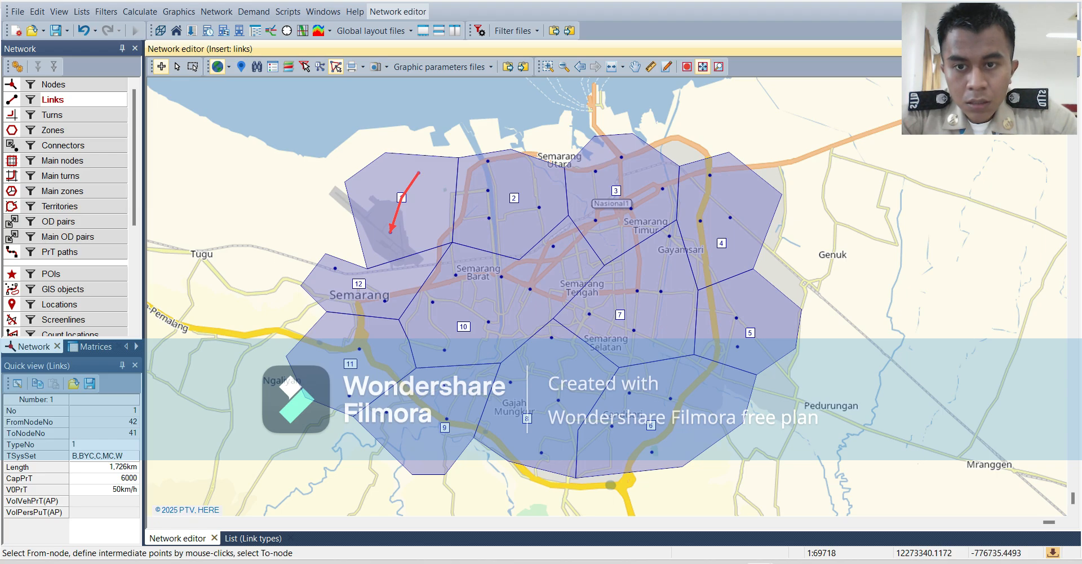
Insert ARTERI 4/2 links from node 42 to node 4 and from node 4 to node 9.
left_click(390, 232)
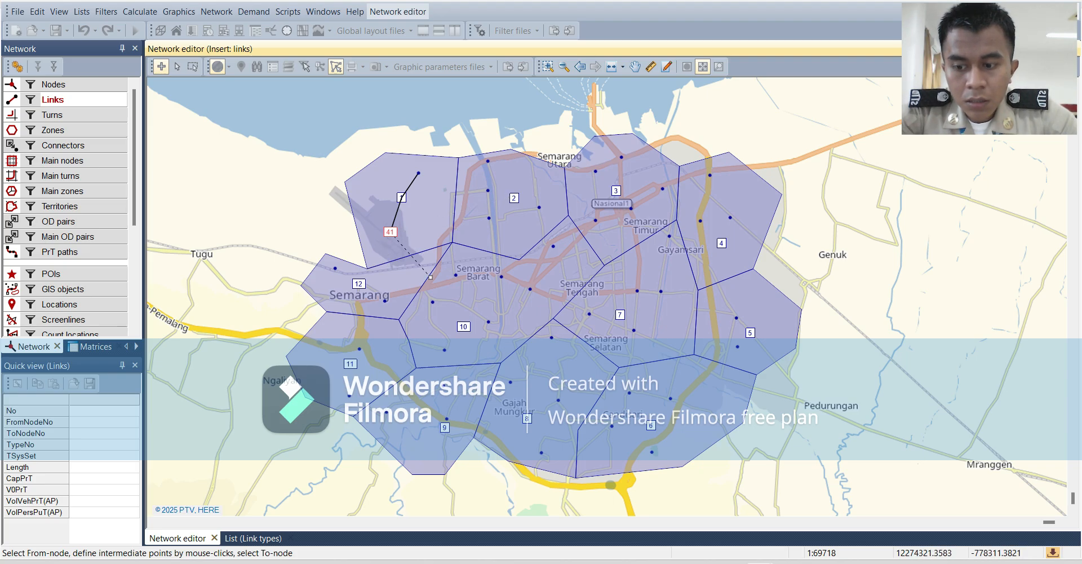
key("Escape")
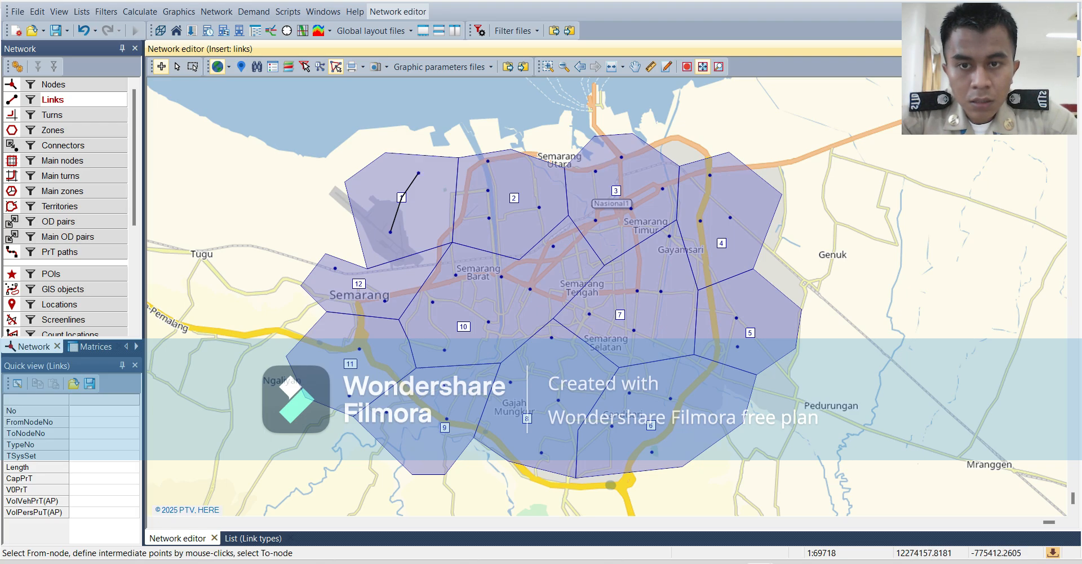
left_click(417, 173)
left_click(487, 161)
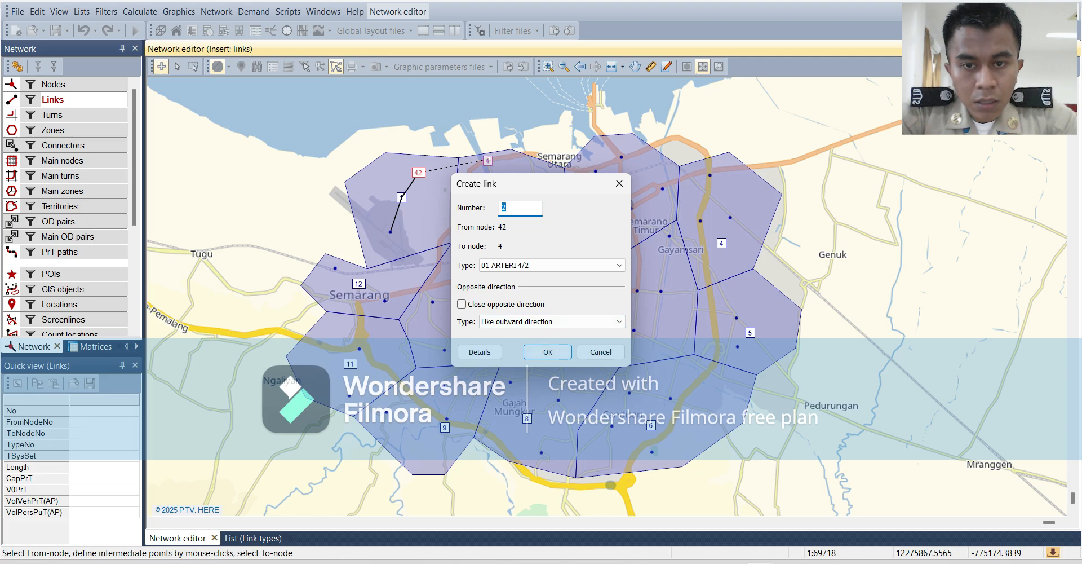
key("Return")
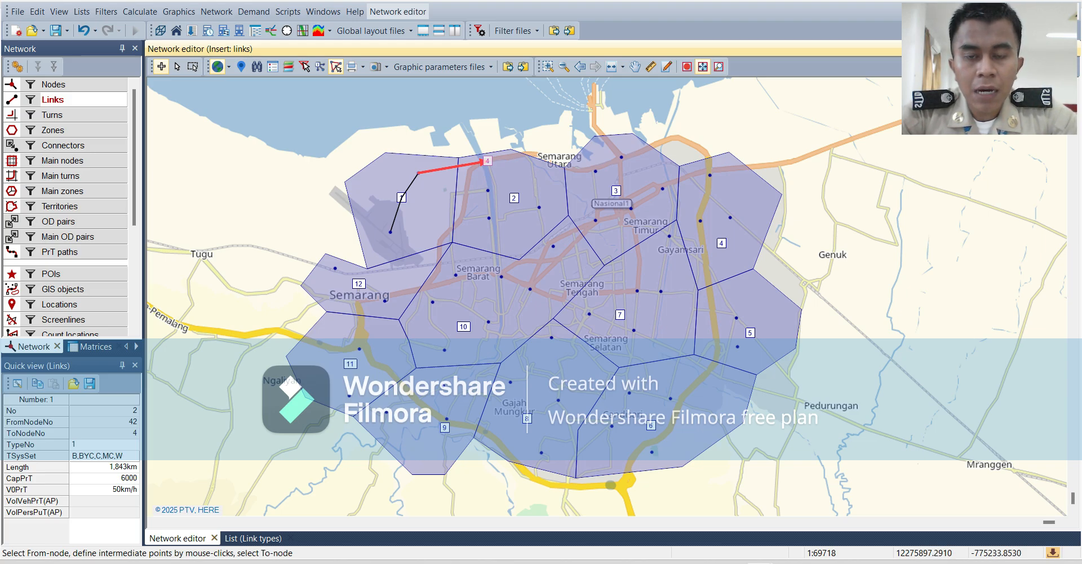
left_click(488, 161)
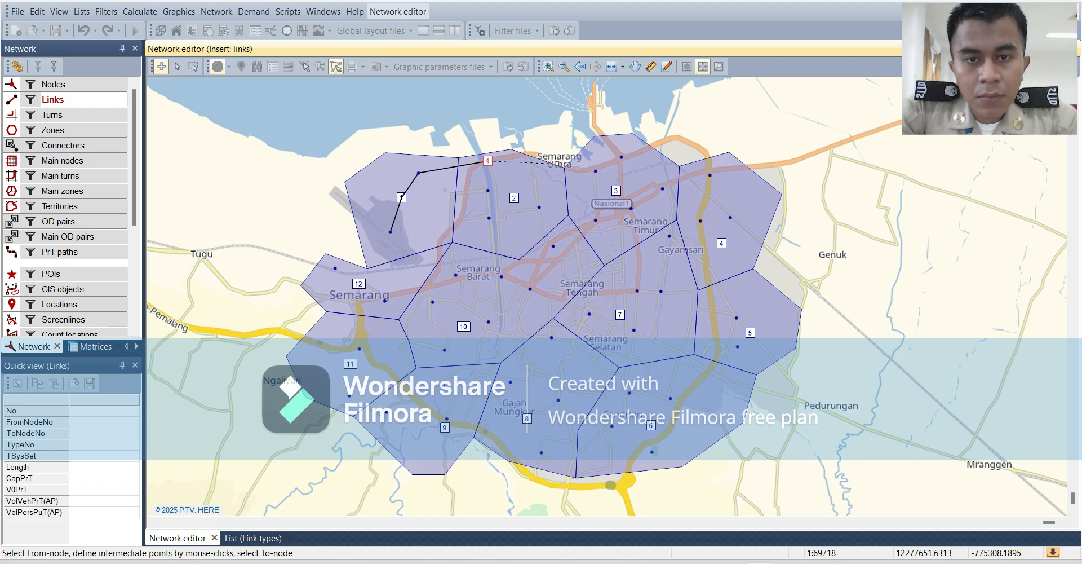
left_click(595, 169)
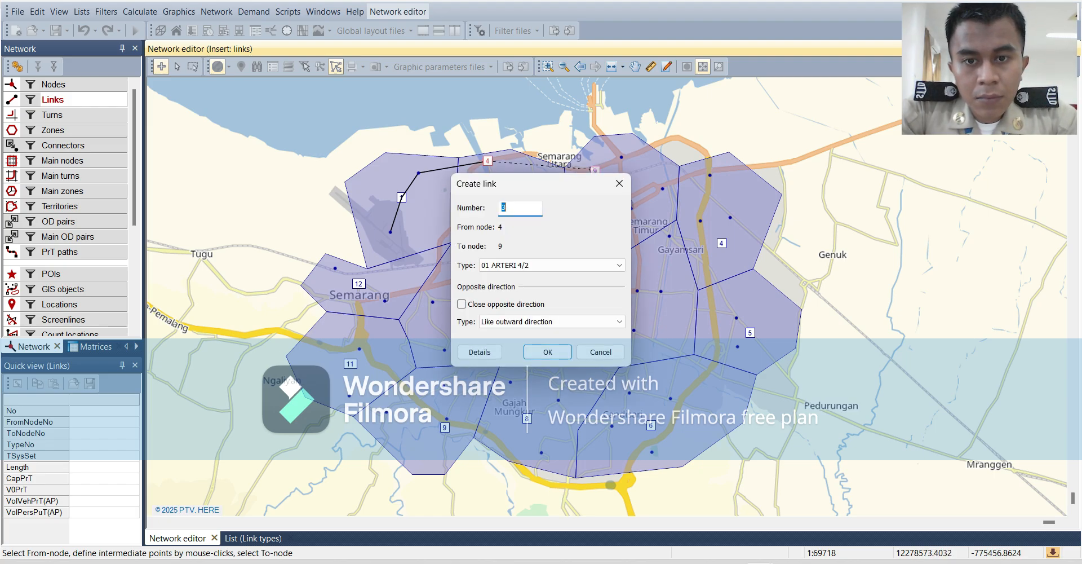
key("Return")
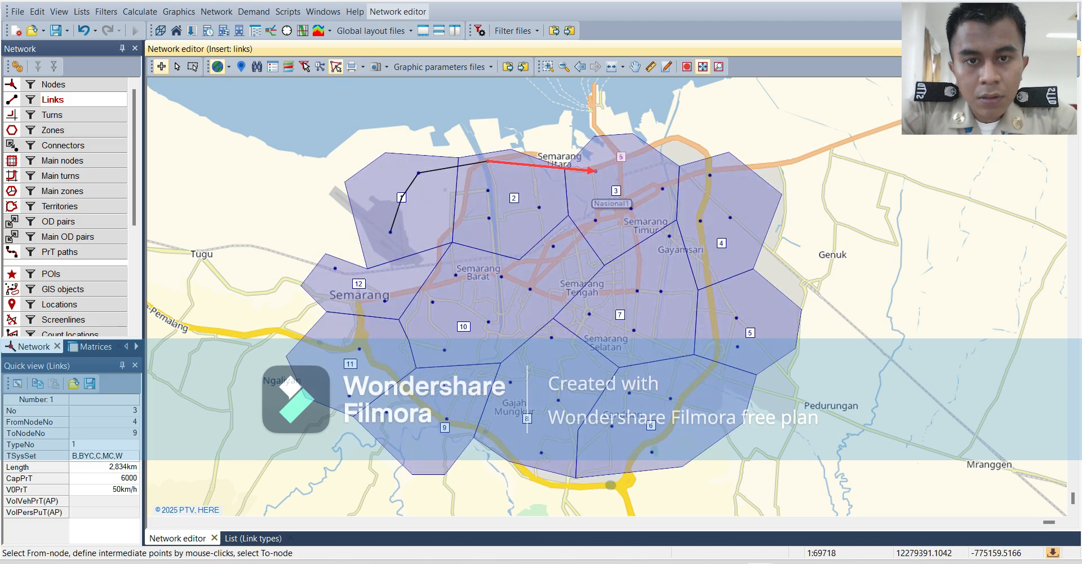
Insert ARTERI 4/2 links from node 5 to node 9 and from node 10 to node 5.
left_click(620, 157)
left_click(595, 169)
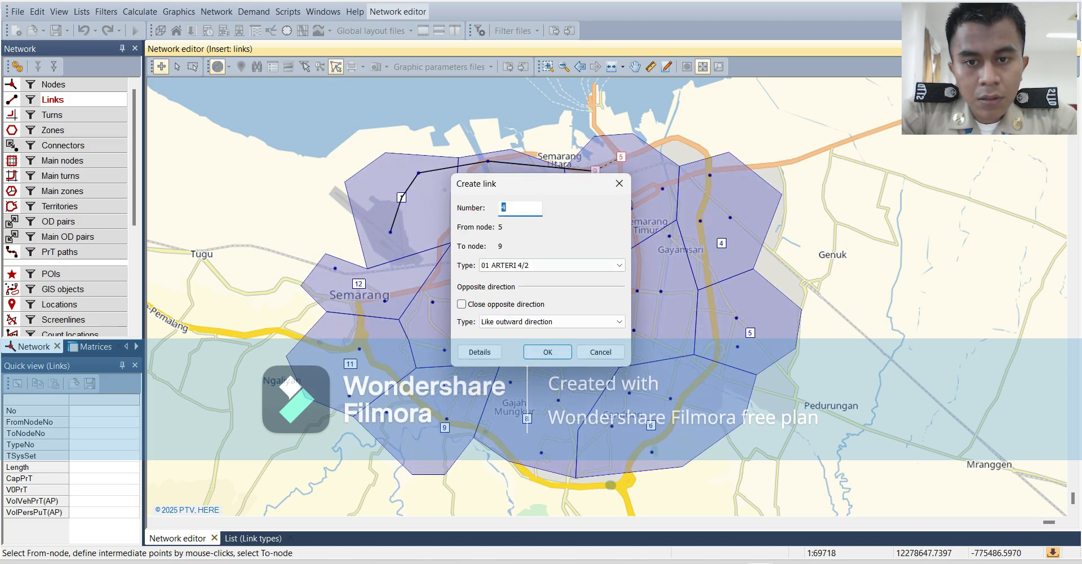
key("Return")
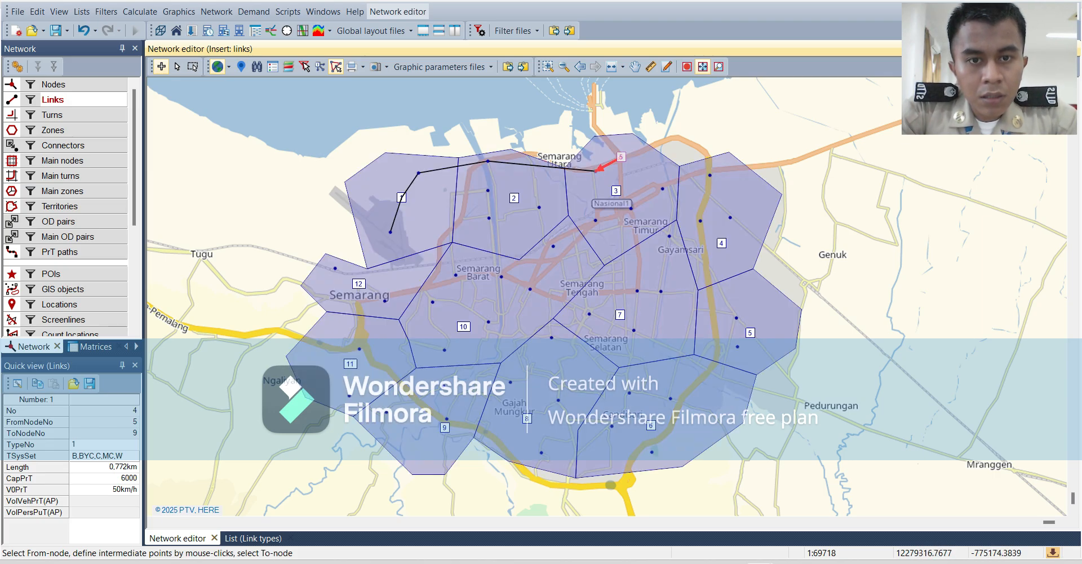
left_click(710, 176)
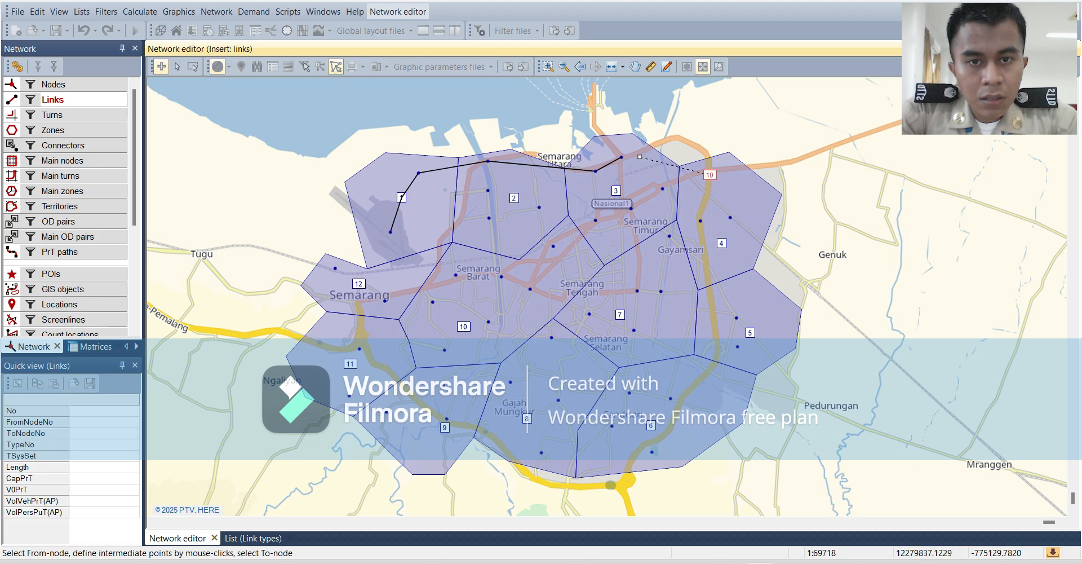
left_click(621, 157)
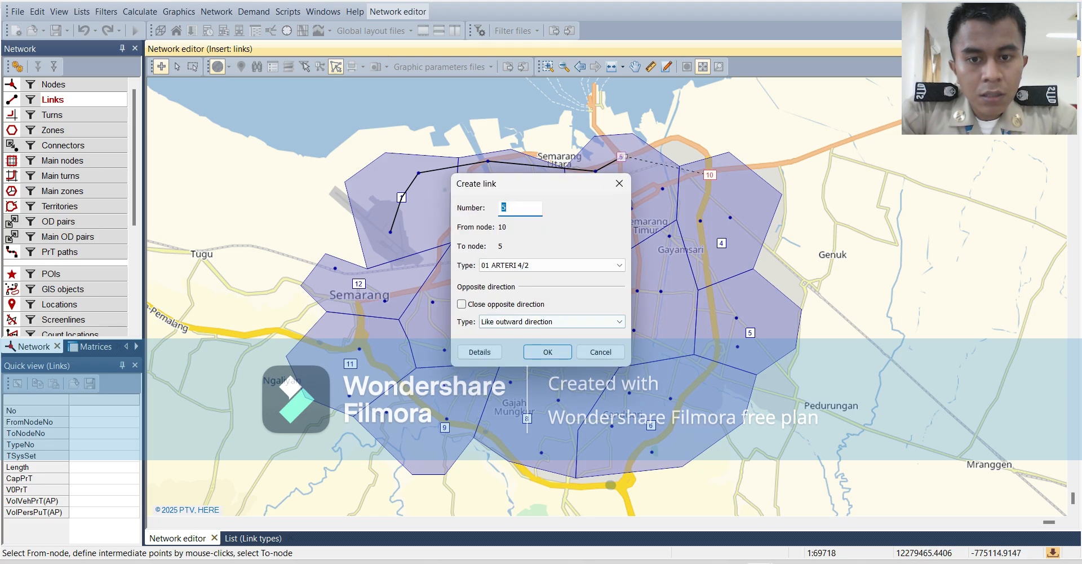
left_click(548, 351)
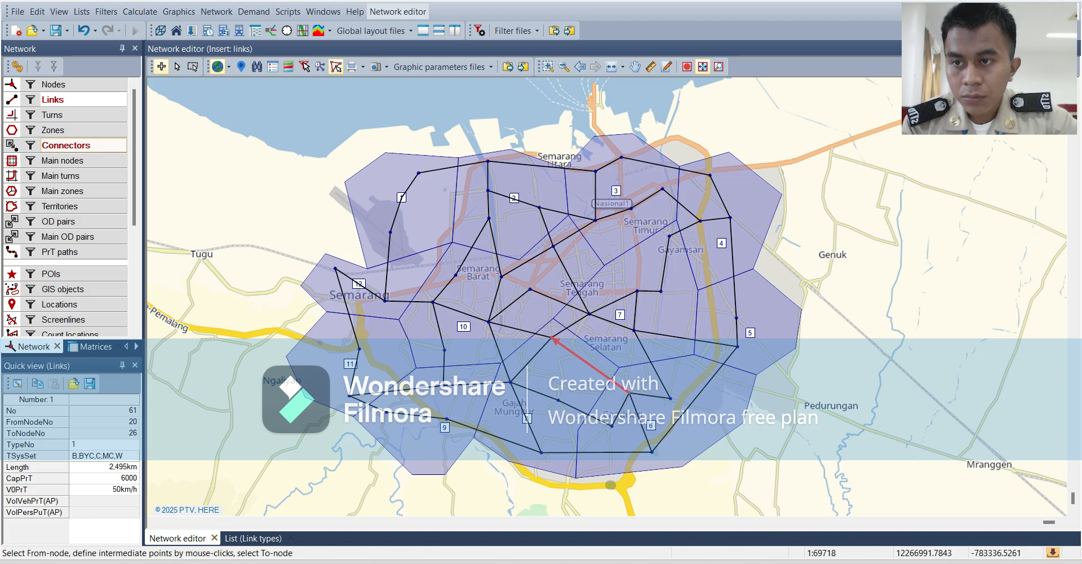
Insert connectors from zone 2 to nodes 2, 1 and 3.
left_click(12, 144)
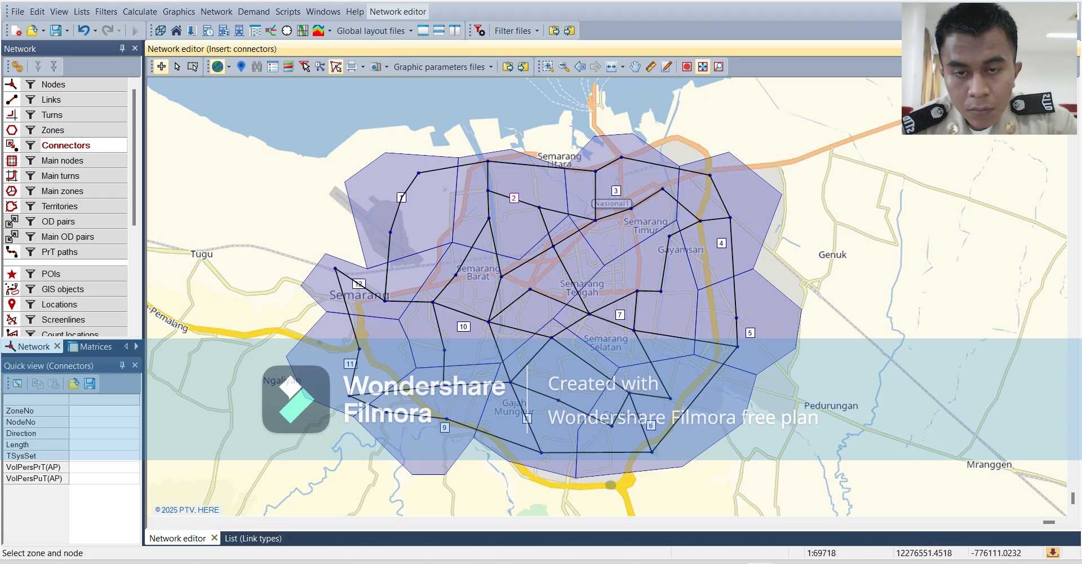
left_click(489, 218)
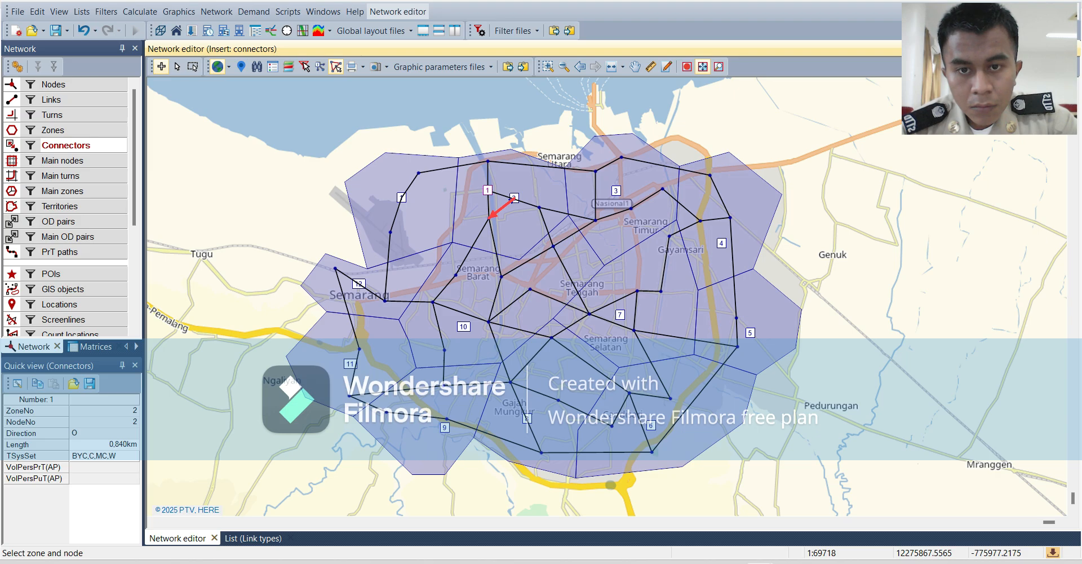
left_click(488, 190)
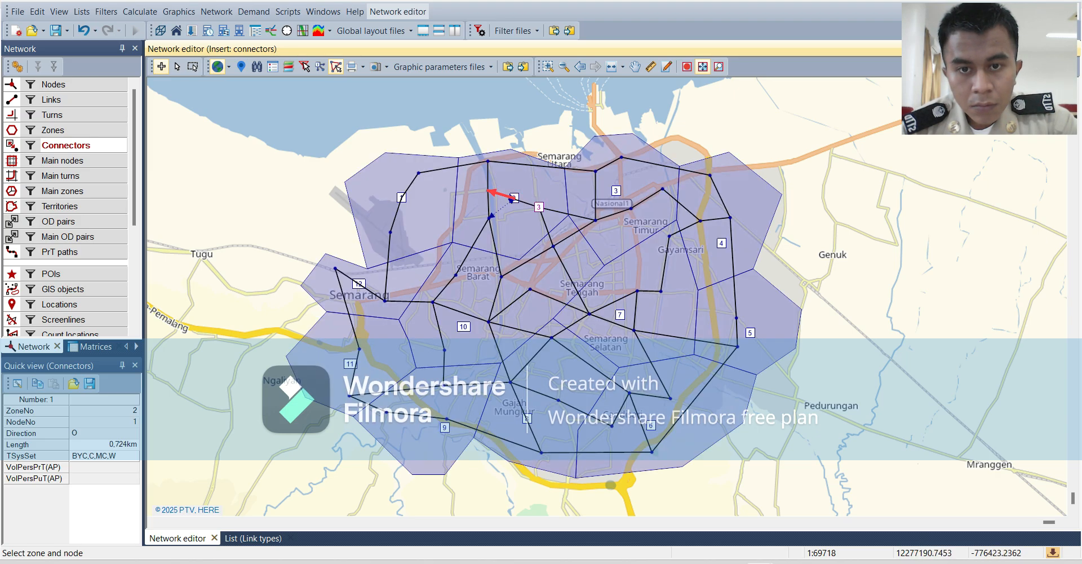
left_click(539, 207)
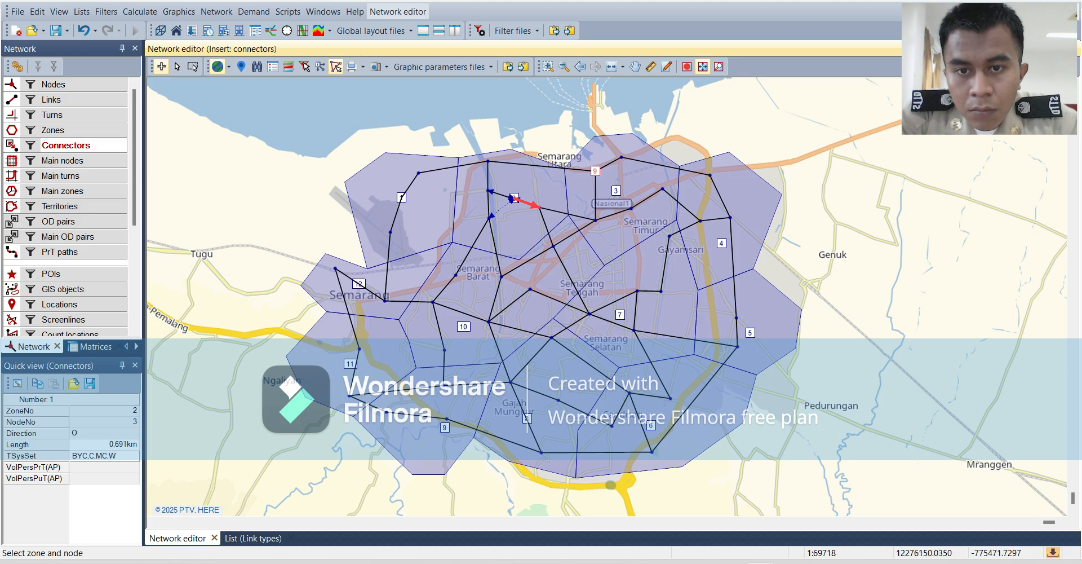
Connect zone 2 to nodes 4, 9, 36 and 8 as well.
left_click(489, 162)
left_click(514, 197)
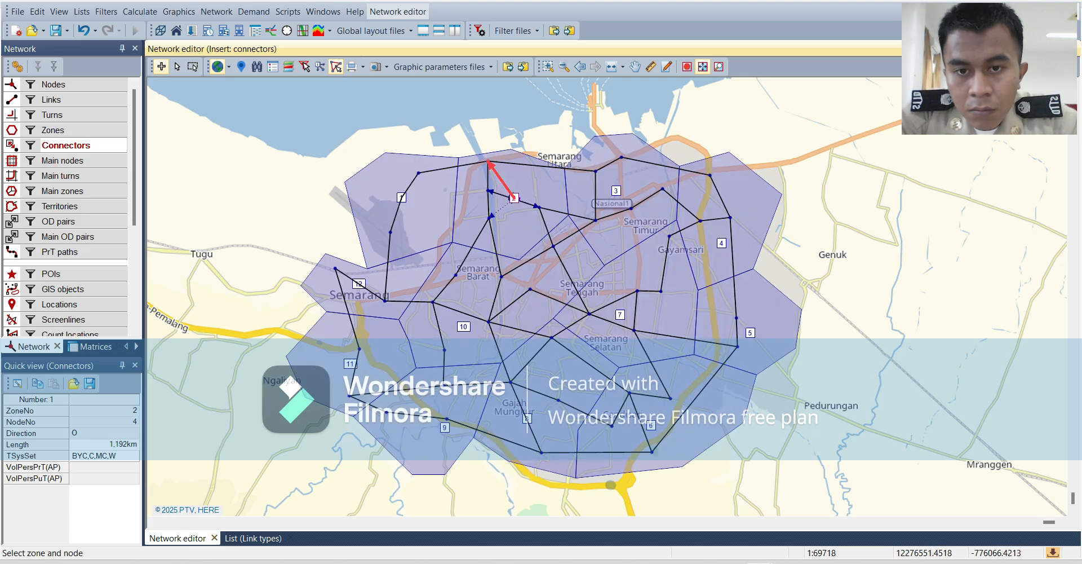
left_click(514, 198)
left_click(596, 171)
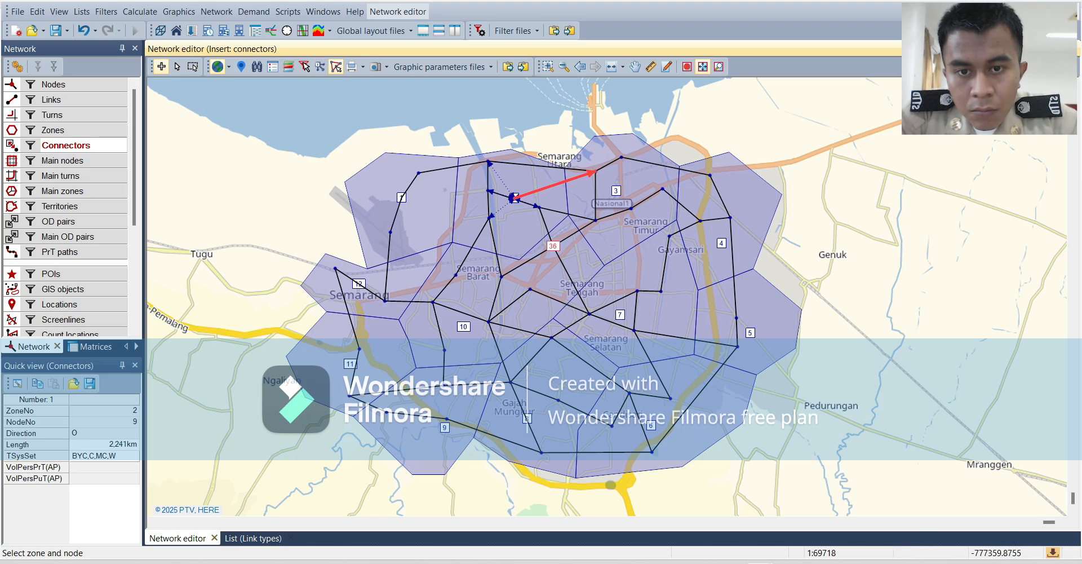
left_click(553, 246)
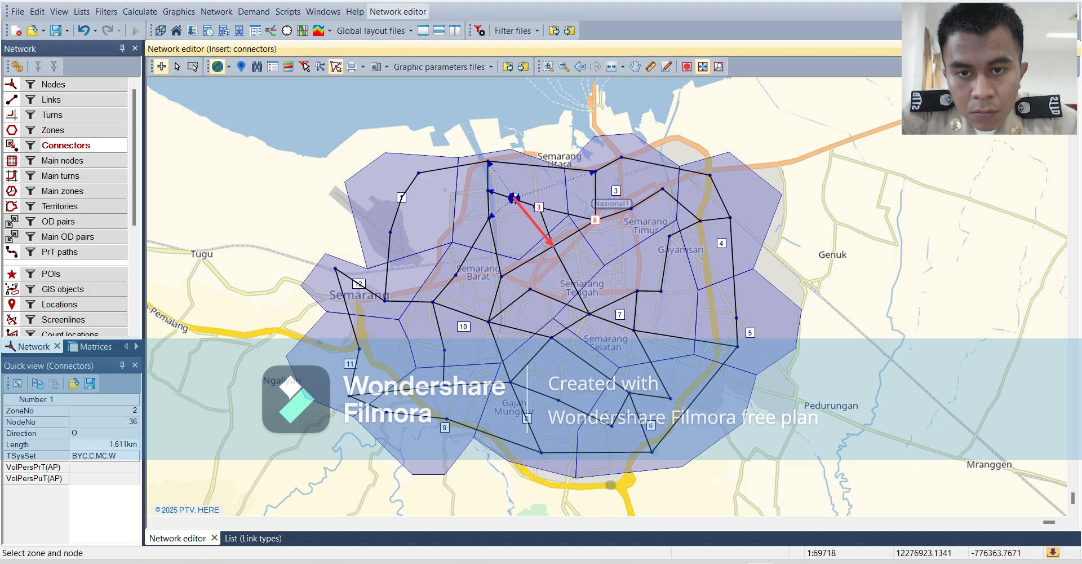
left_click(594, 220)
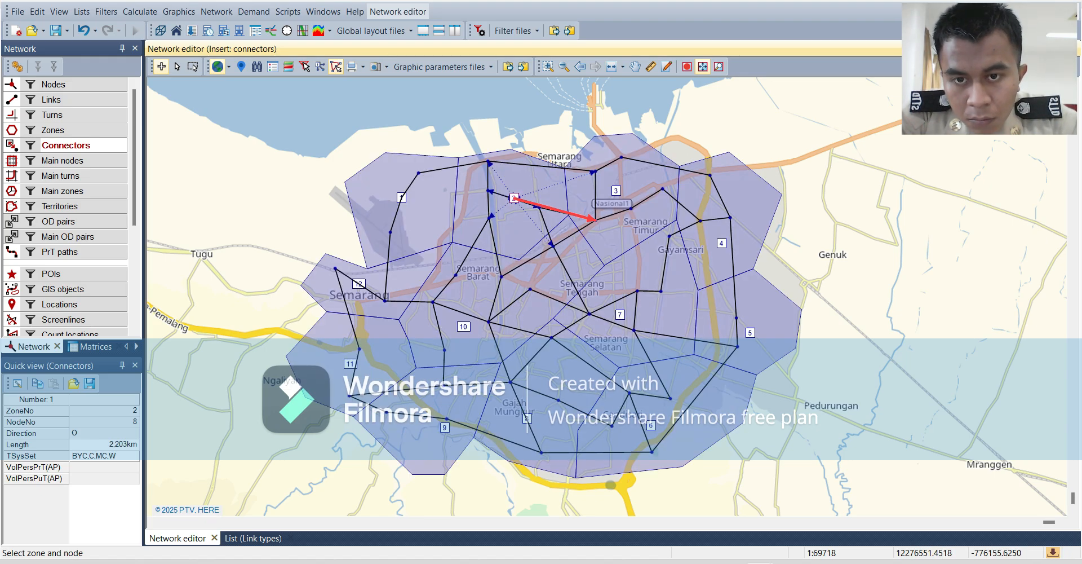
left_click(514, 197)
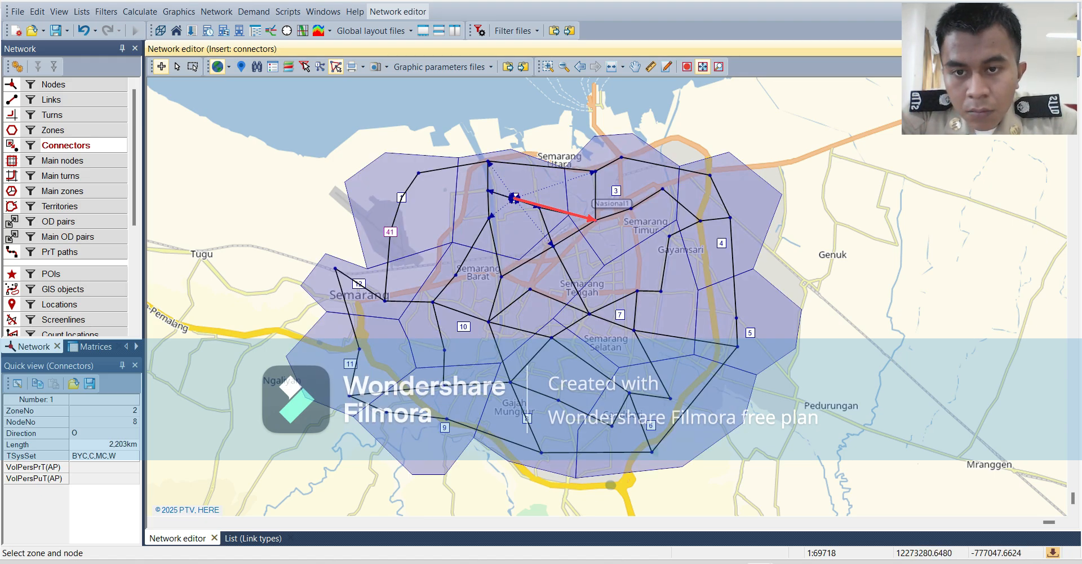
Insert connectors from zone 1 to nodes 41 and 42, and from zone 10 to nodes 30, 31, 33 and 34.
left_click(390, 231)
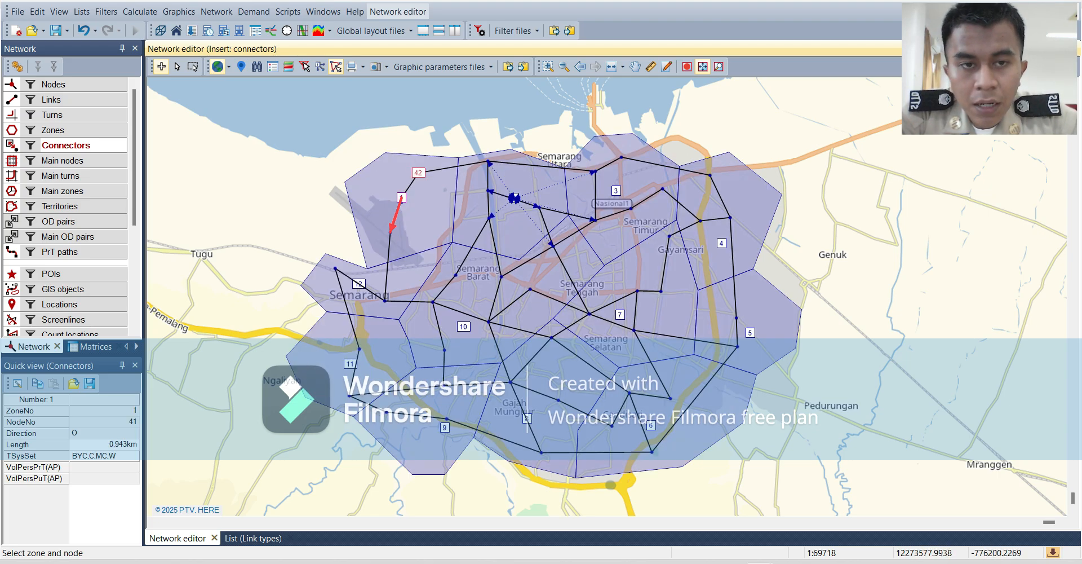
left_click(418, 173)
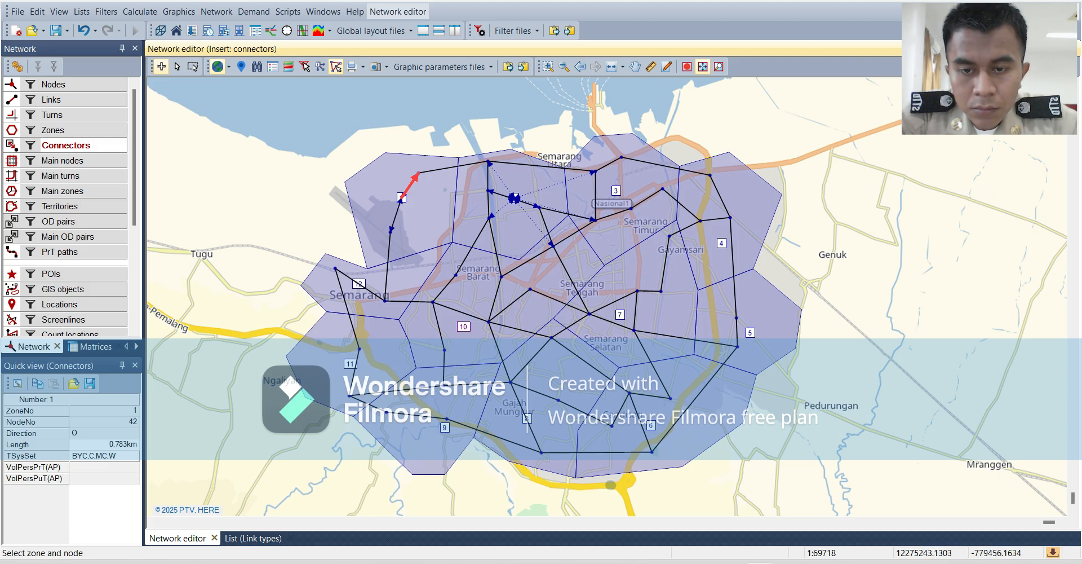
left_click(444, 350)
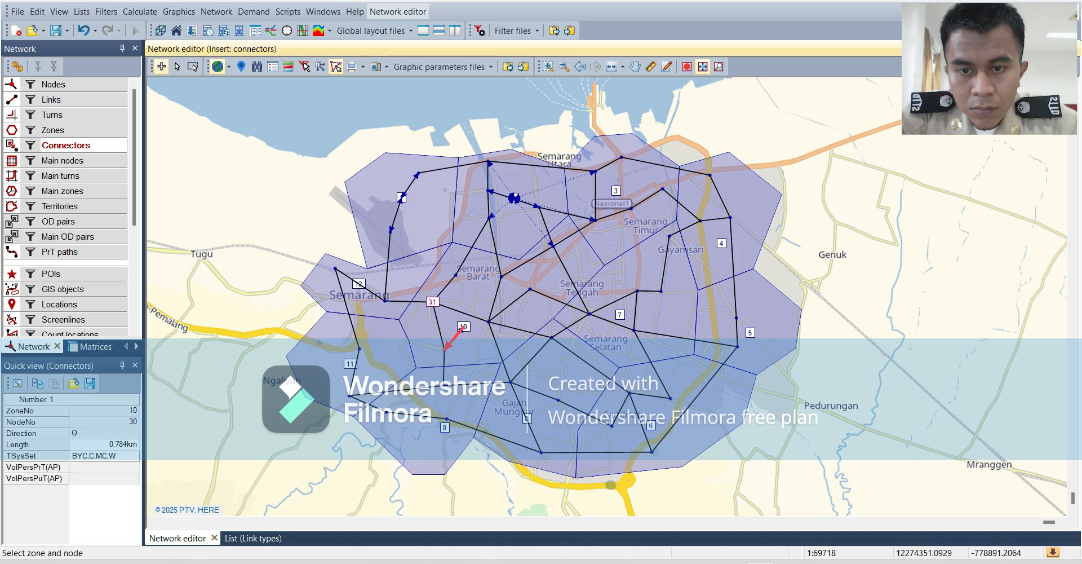
left_click(433, 301)
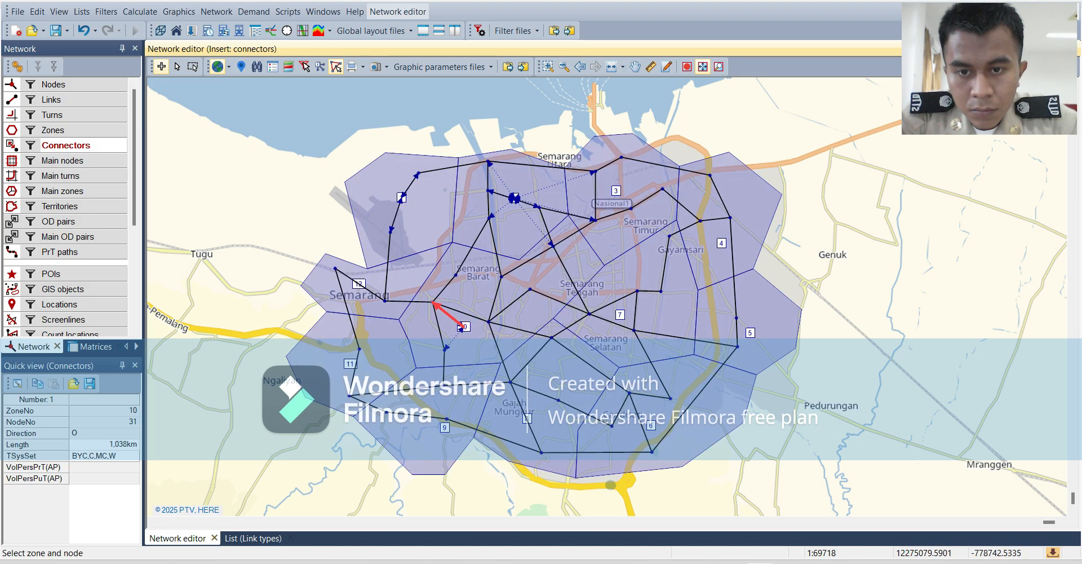
left_click(457, 277)
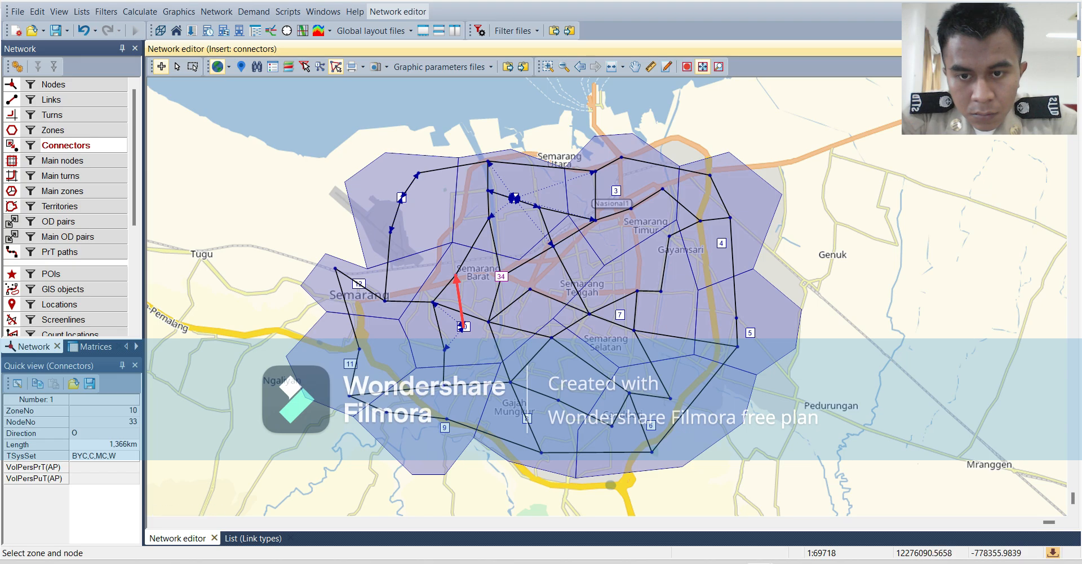
left_click(499, 277)
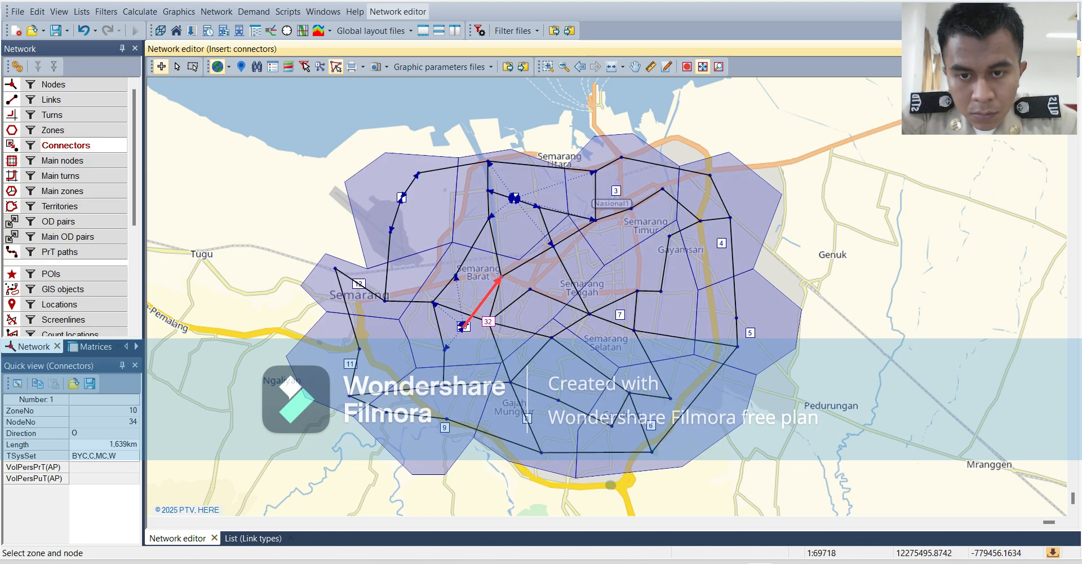
Insert a connector from zone 10 to node 32.
left_click(488, 322)
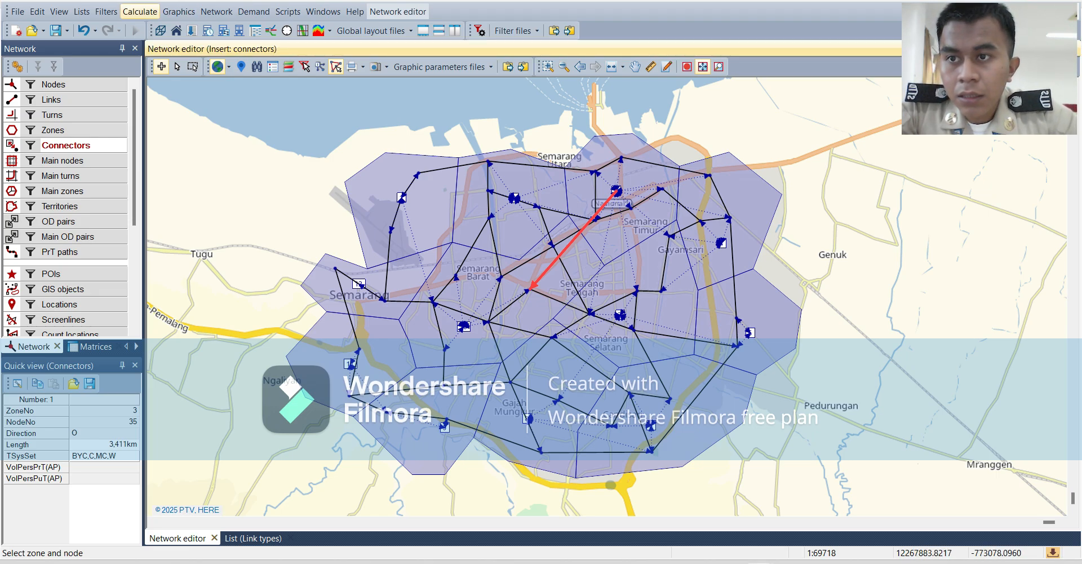
Create demand matrix number 1, named New matrix, as a data matrix with zone dimension.
left_click(90, 346)
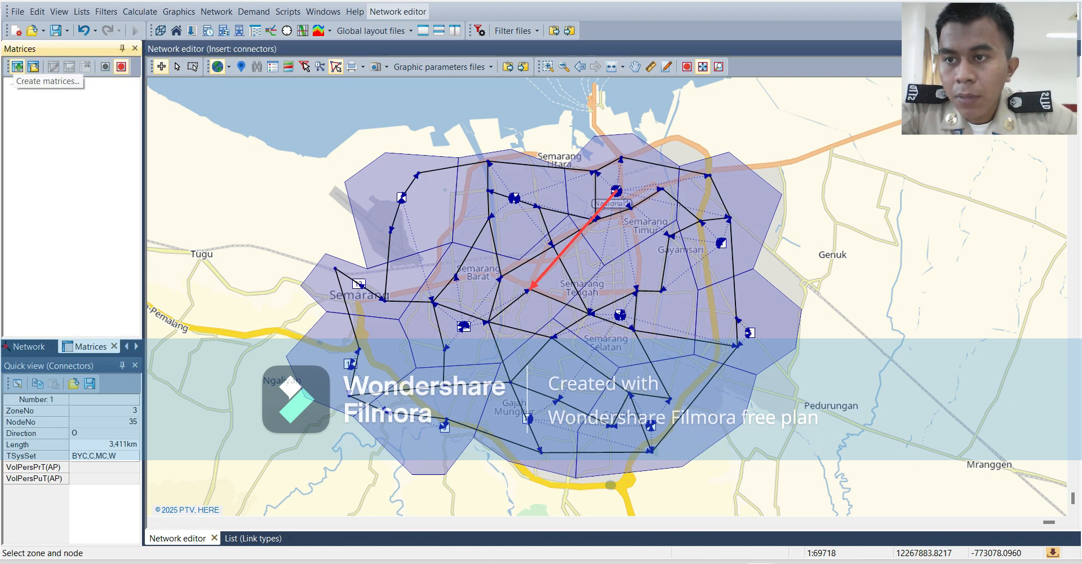
left_click(18, 67)
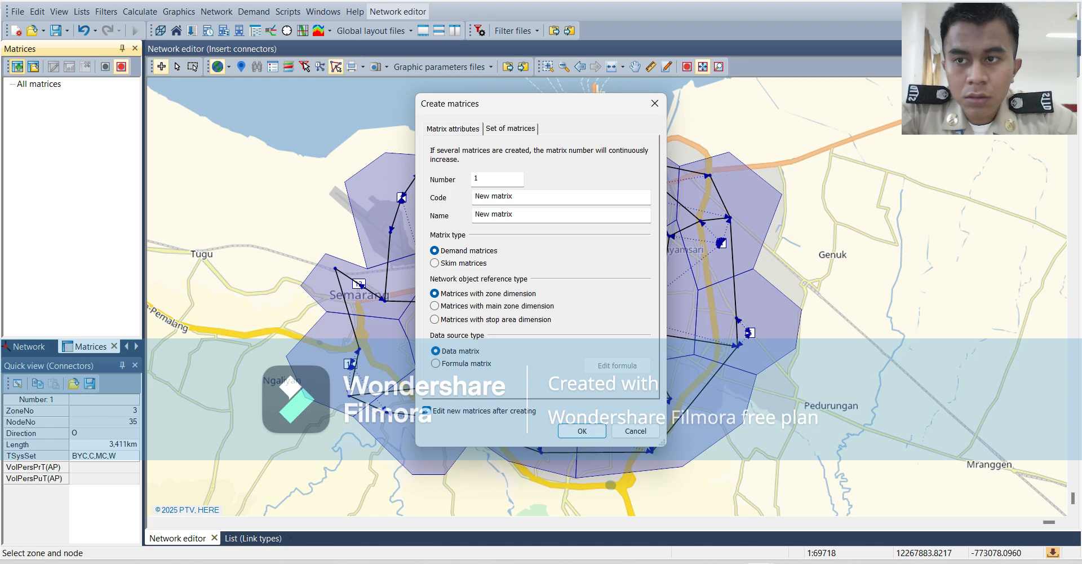
left_click(654, 103)
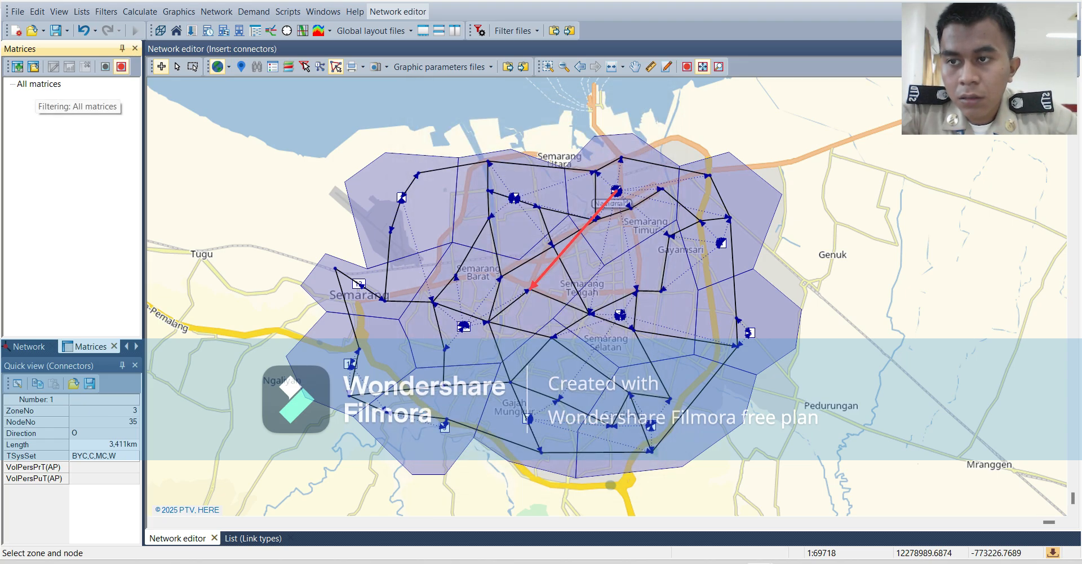
left_click(18, 66)
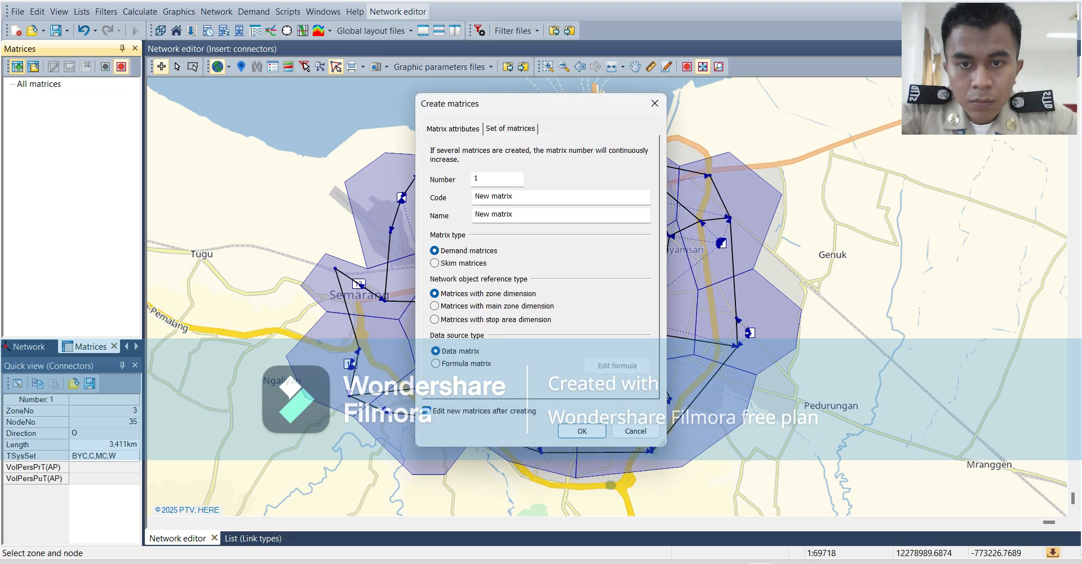
key("Return")
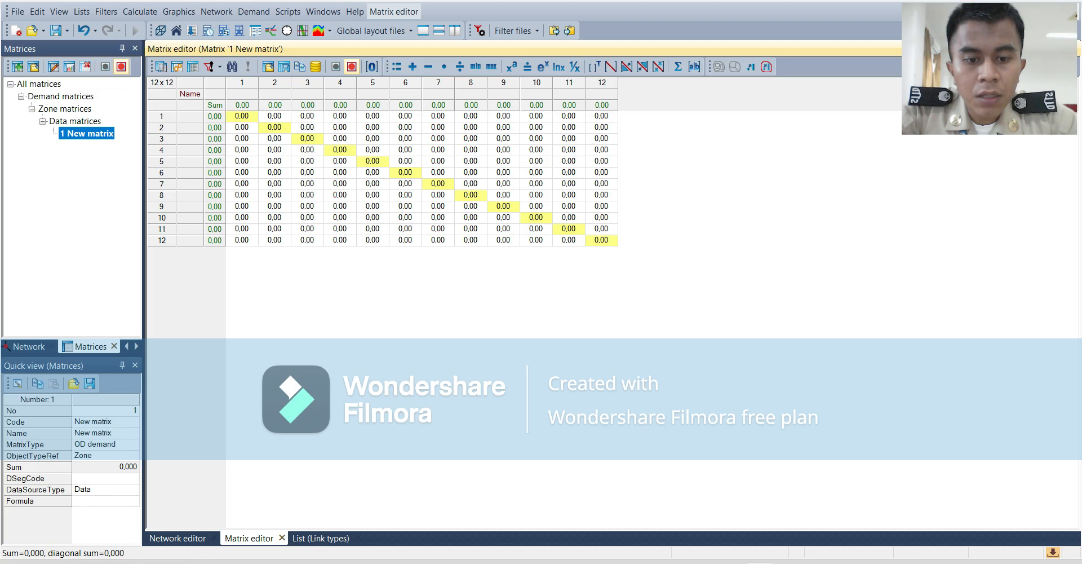
Switch to Excel and copy the 12 by 12 OD values in B2:M13, without the zone number headers.
mouse_move(697, 563)
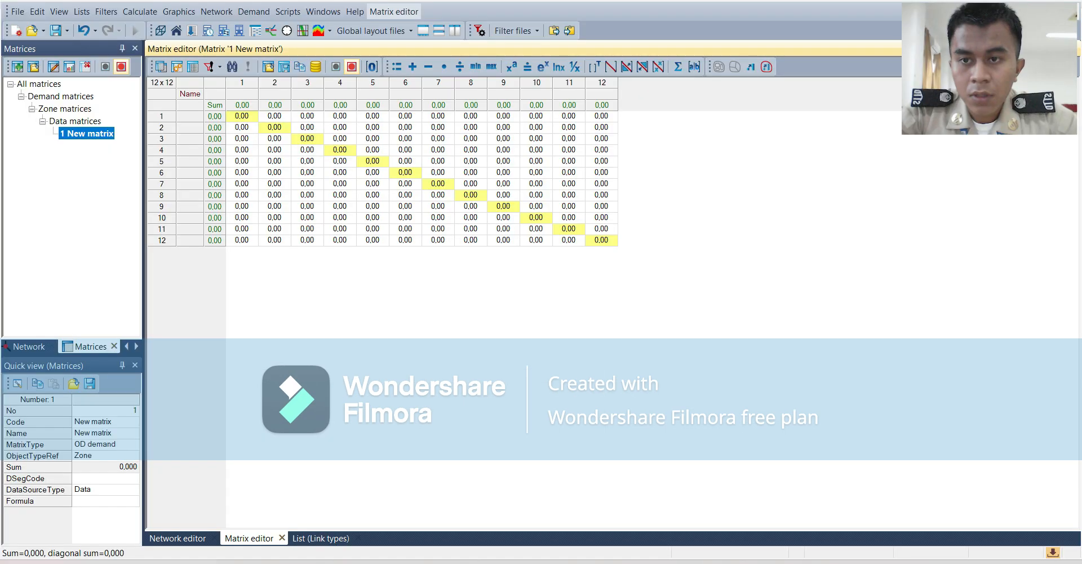
left_click(698, 562)
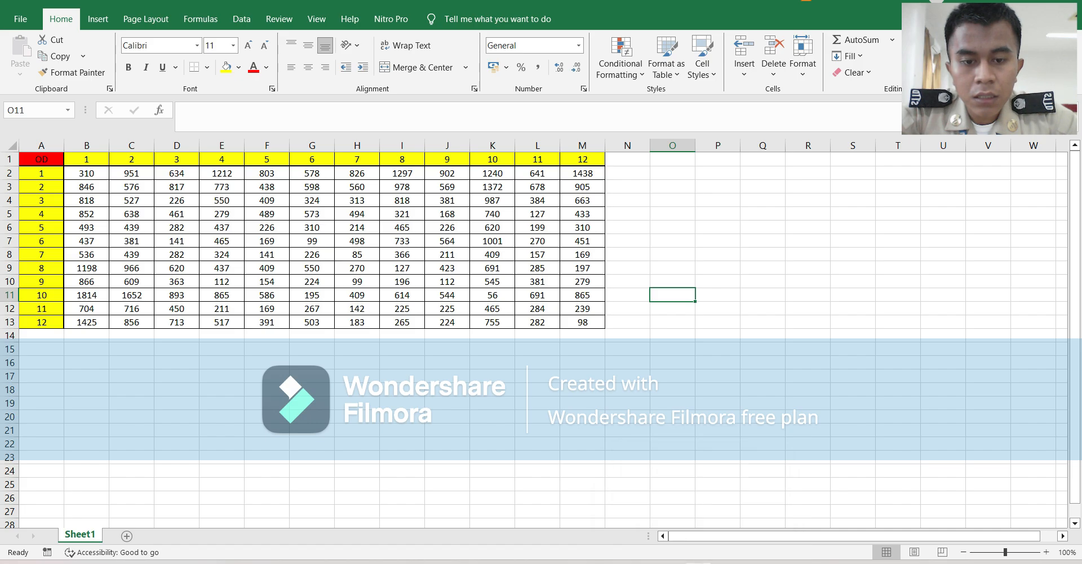
left_click(759, 562)
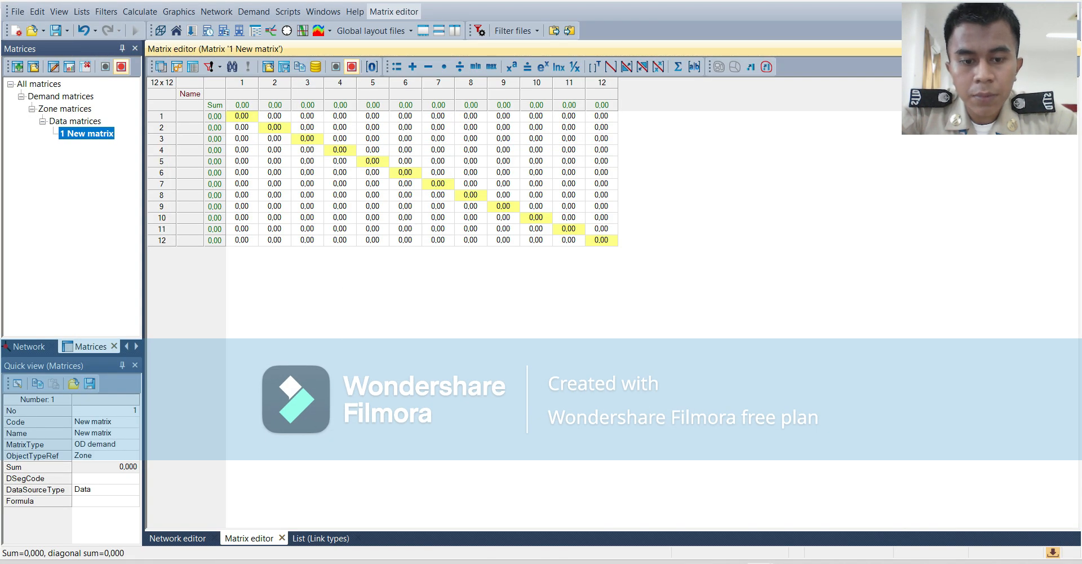
key("alt+Tab")
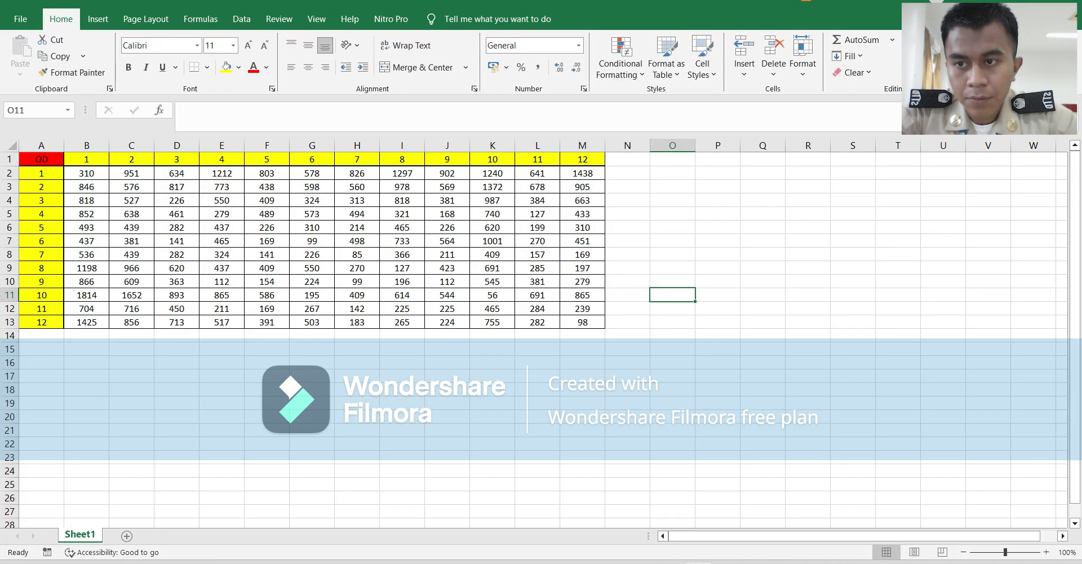
left_click_drag(86, 173, 583, 322)
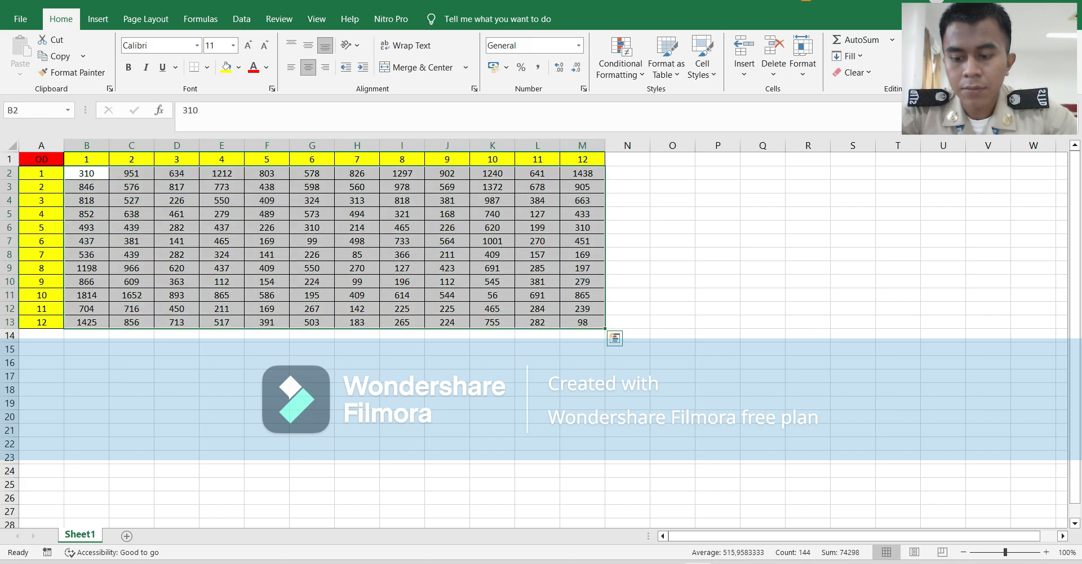
key("ctrl+c")
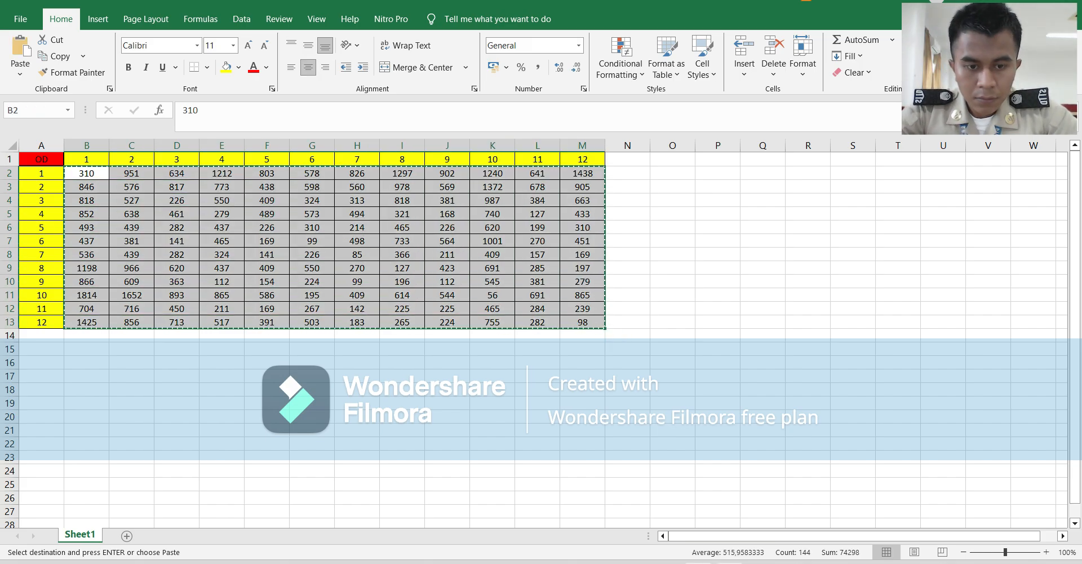
Return to the PTV Visum project window and paste the copied OD values over all cells of matrix 1, zones 1 to 12.
left_click(759, 563)
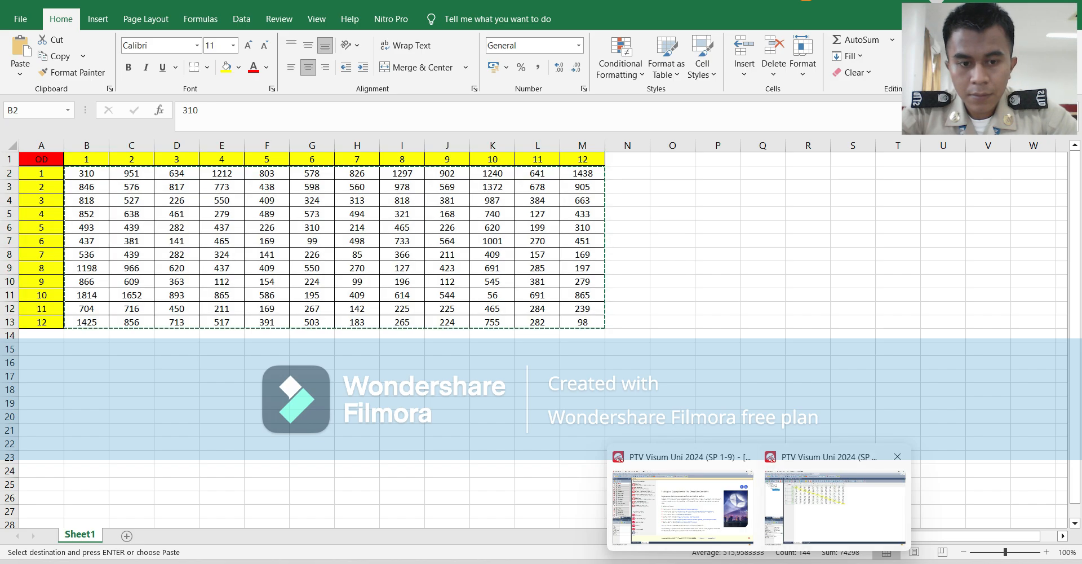
left_click(837, 503)
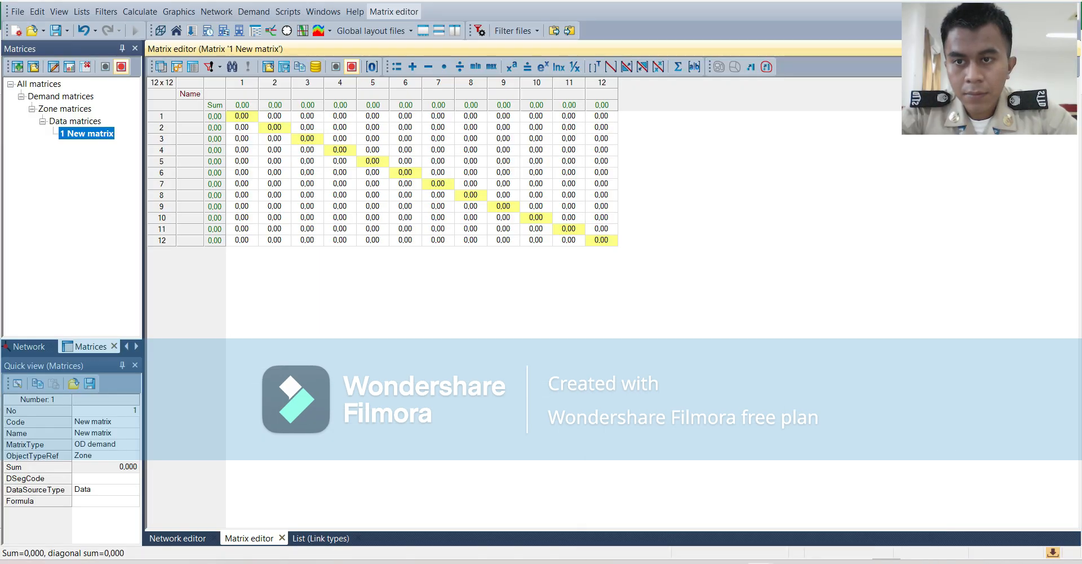
left_click_drag(242, 116, 601, 240)
key("ctrl+v")
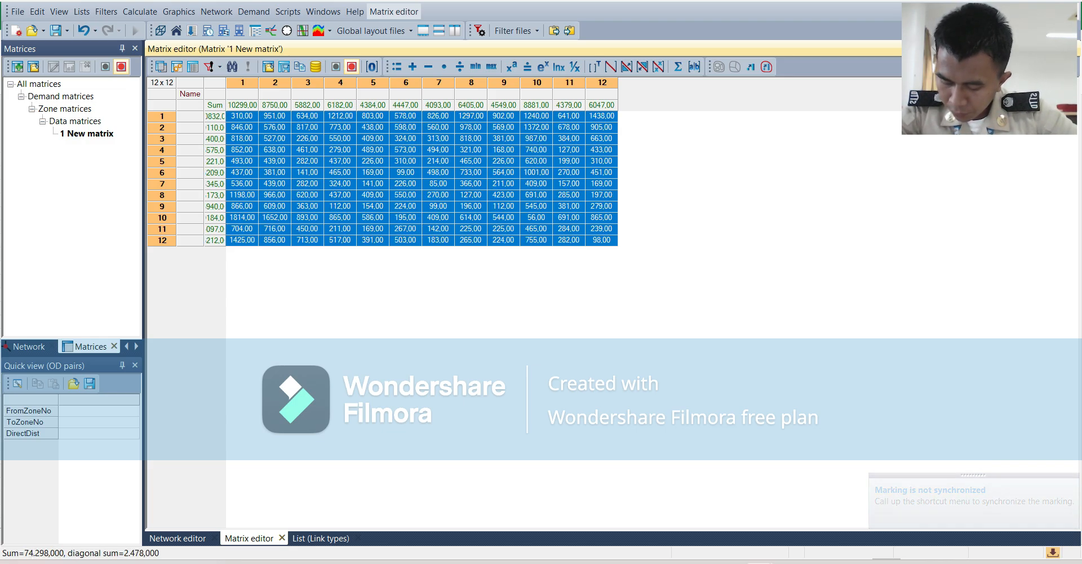
key("Escape")
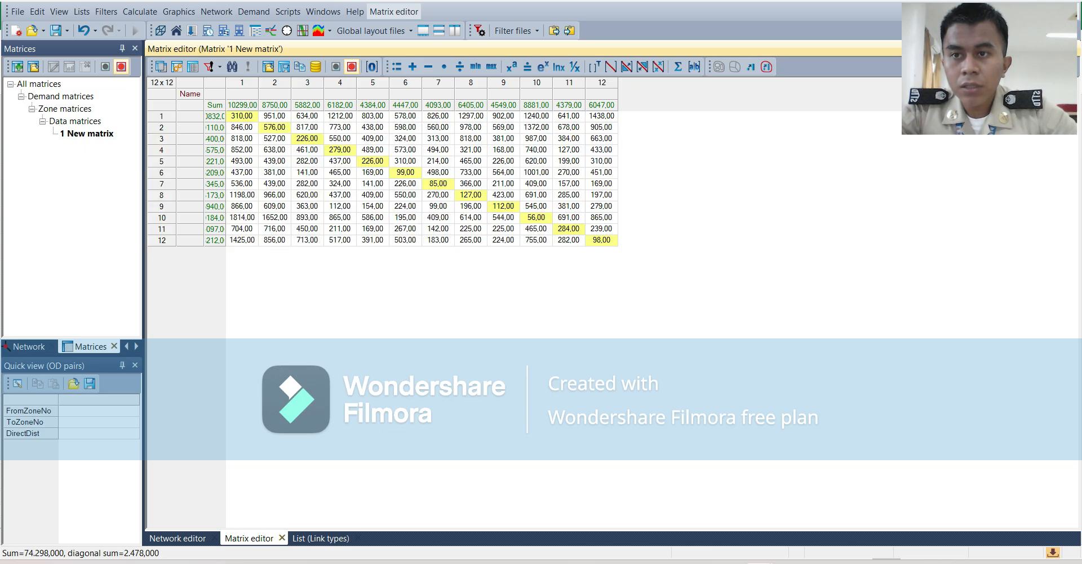
In the OD demand data, reference matrix 1 New matrix directly for the Bicycle demand segment.
left_click(253, 12)
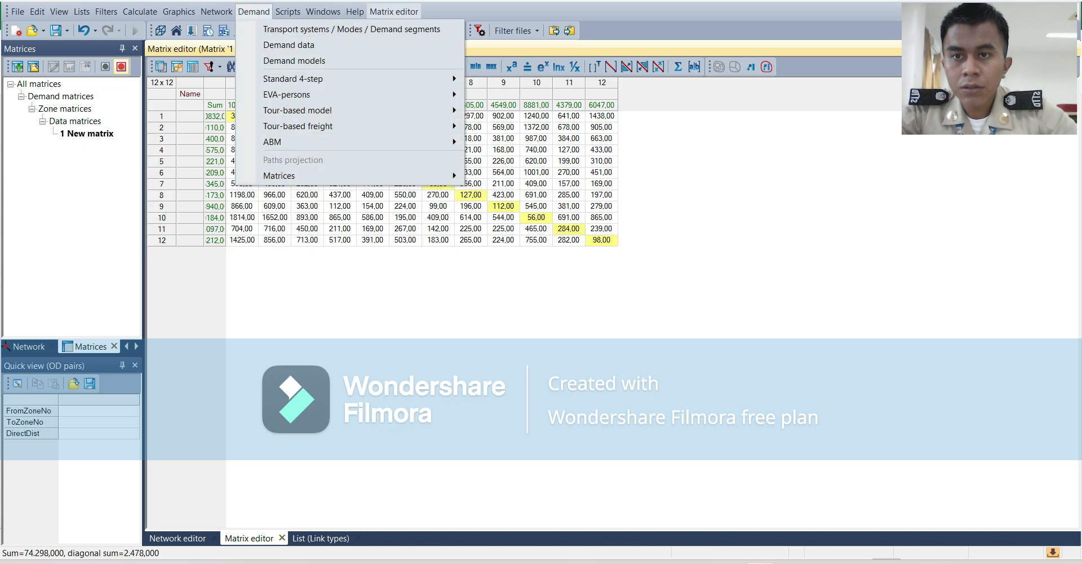
left_click(289, 46)
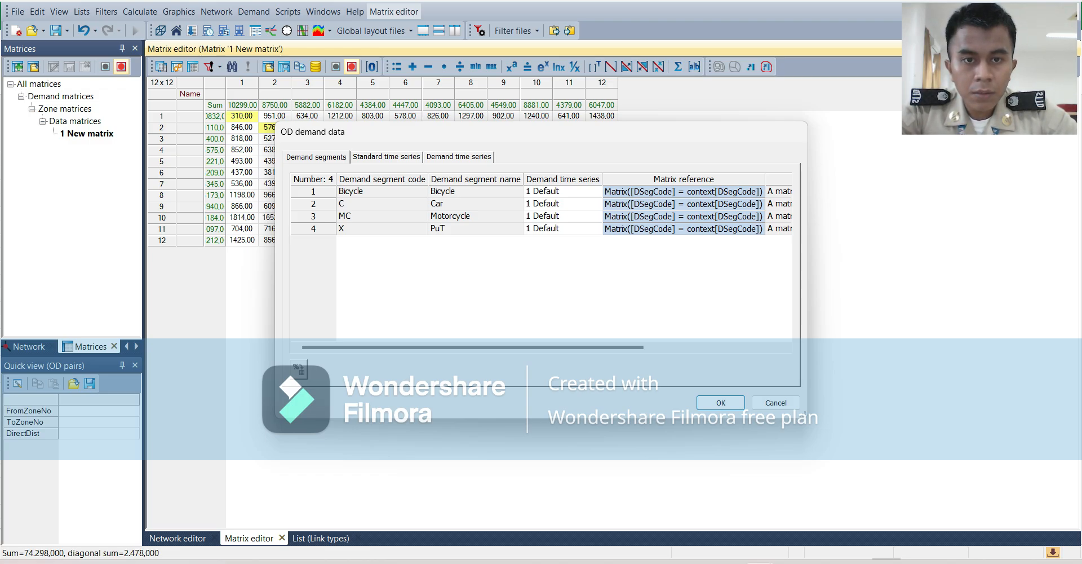
double_click(692, 193)
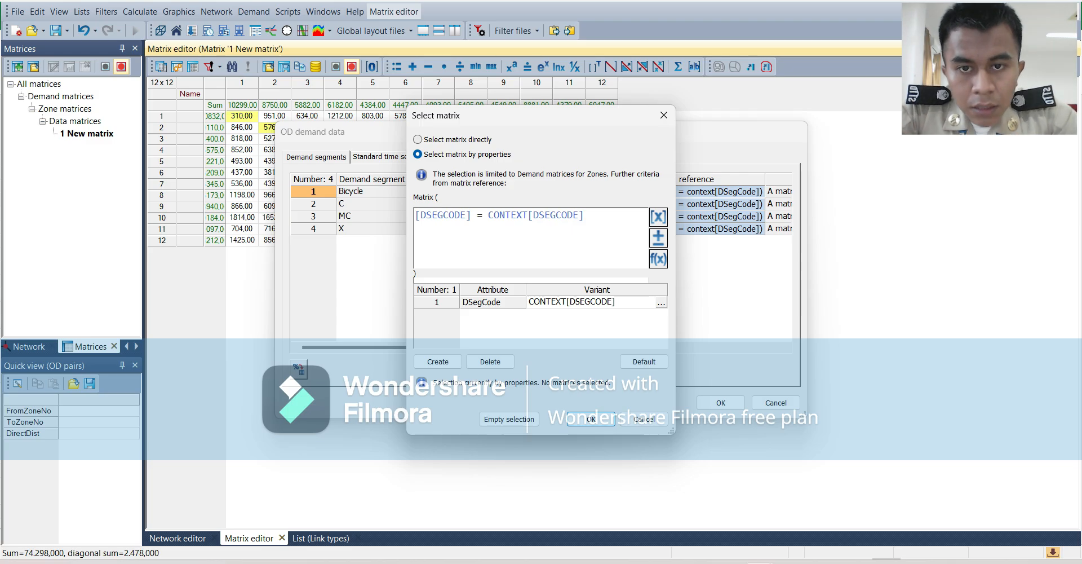
left_click(418, 139)
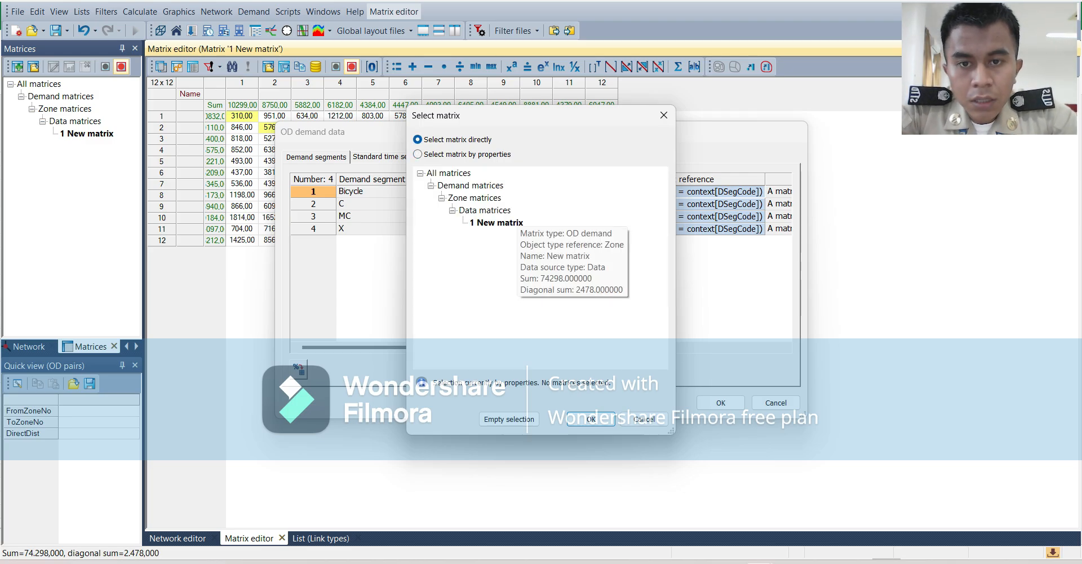
left_click(497, 222)
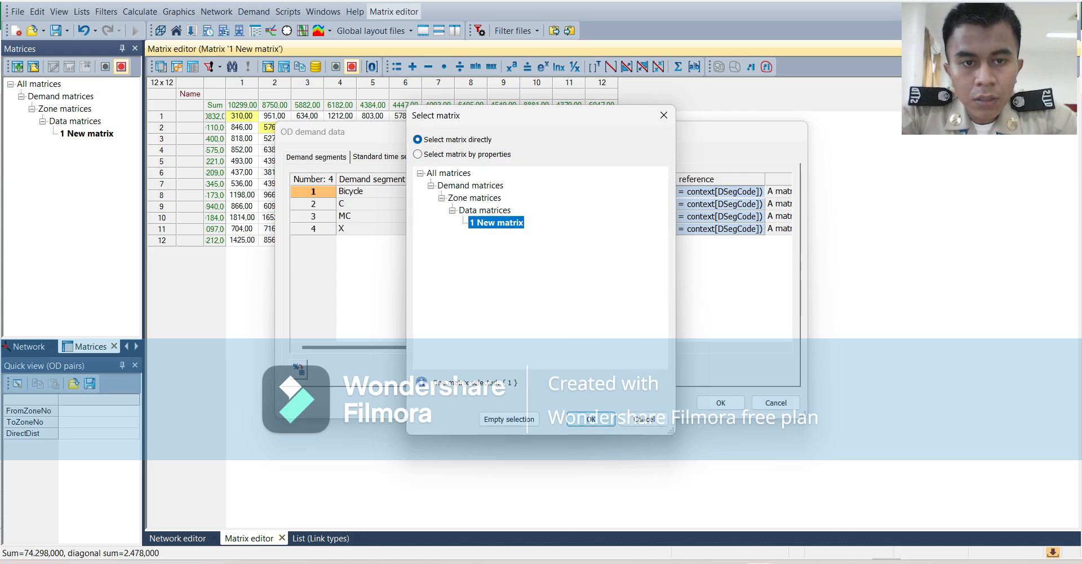
left_click(591, 418)
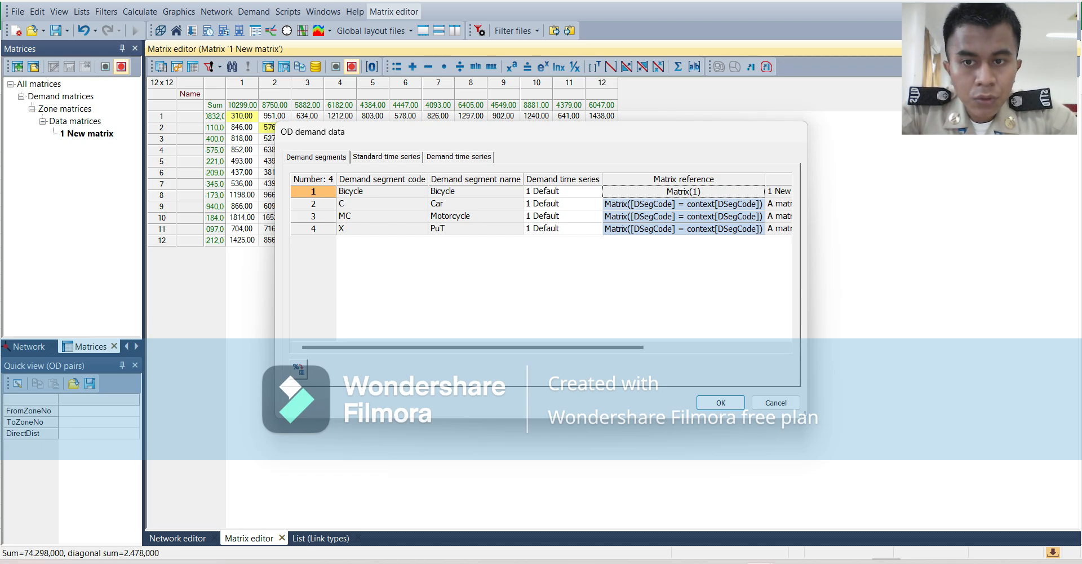
Assign matrix 1 New matrix by direct selection to the Car and Motorcycle demand segments.
left_click(713, 204)
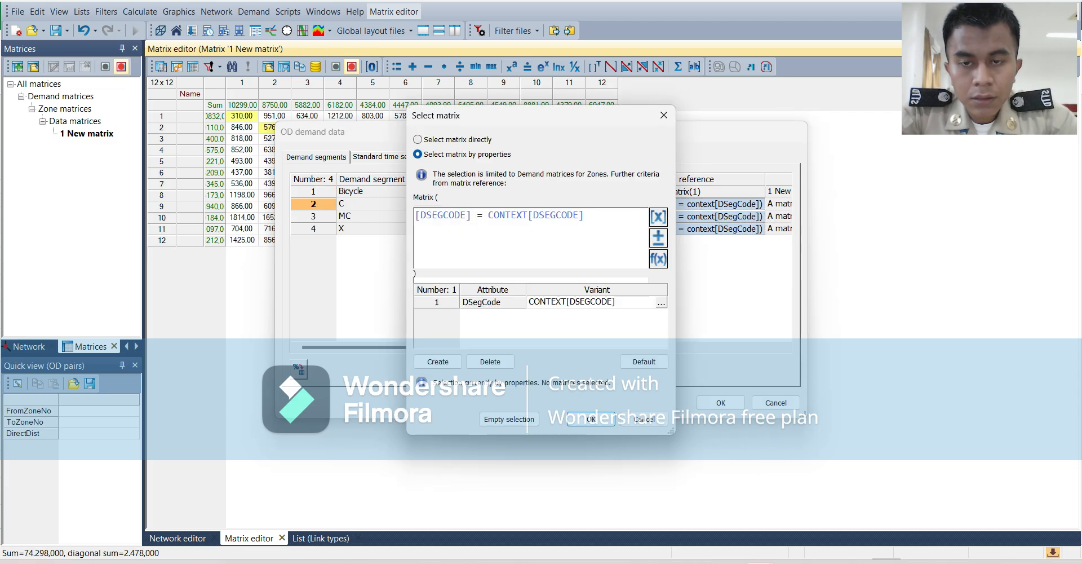
left_click(418, 139)
left_click(483, 223)
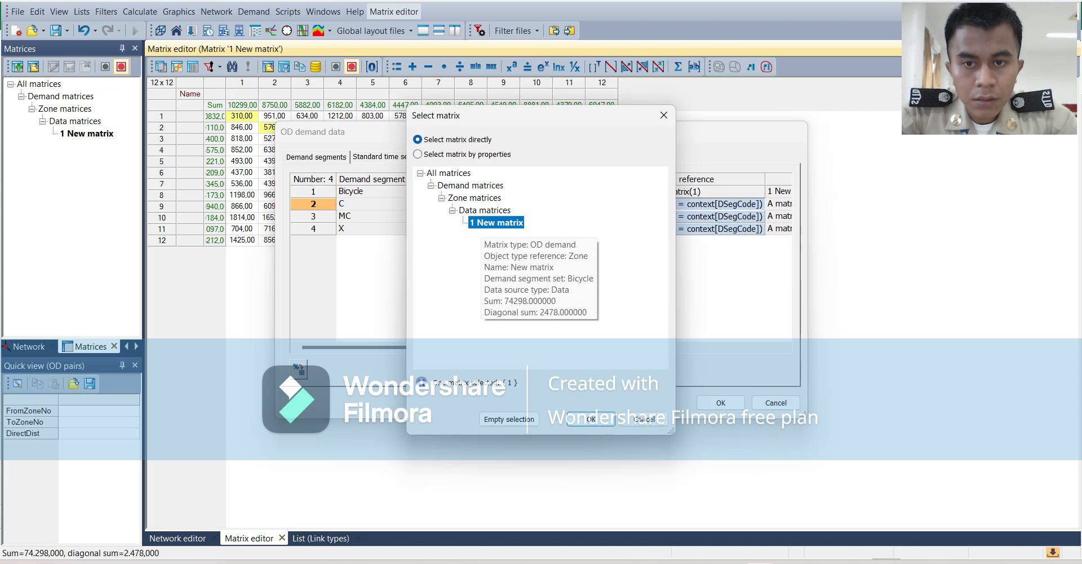
left_click(591, 418)
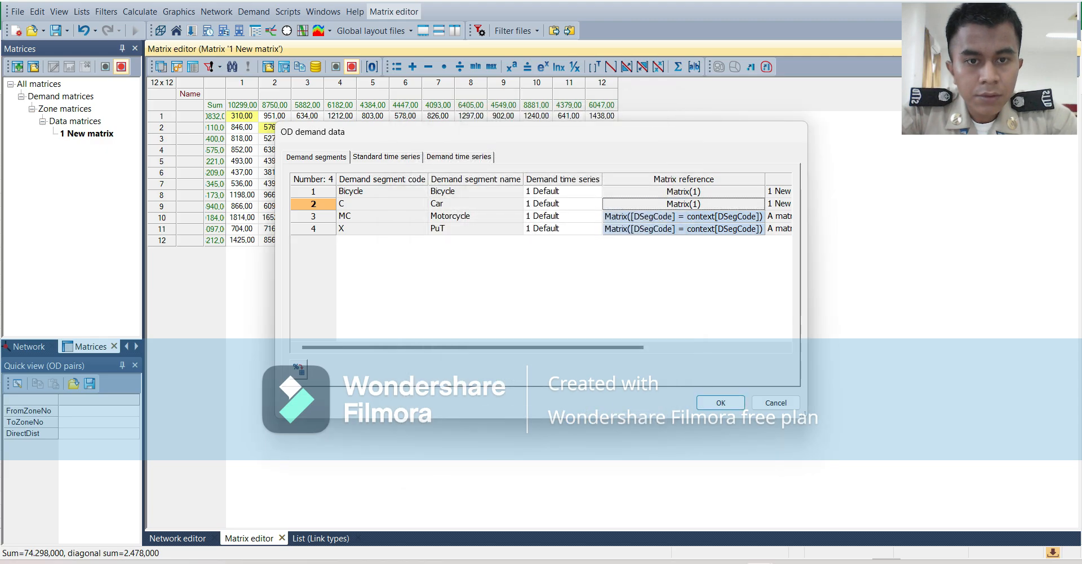
left_click(684, 217)
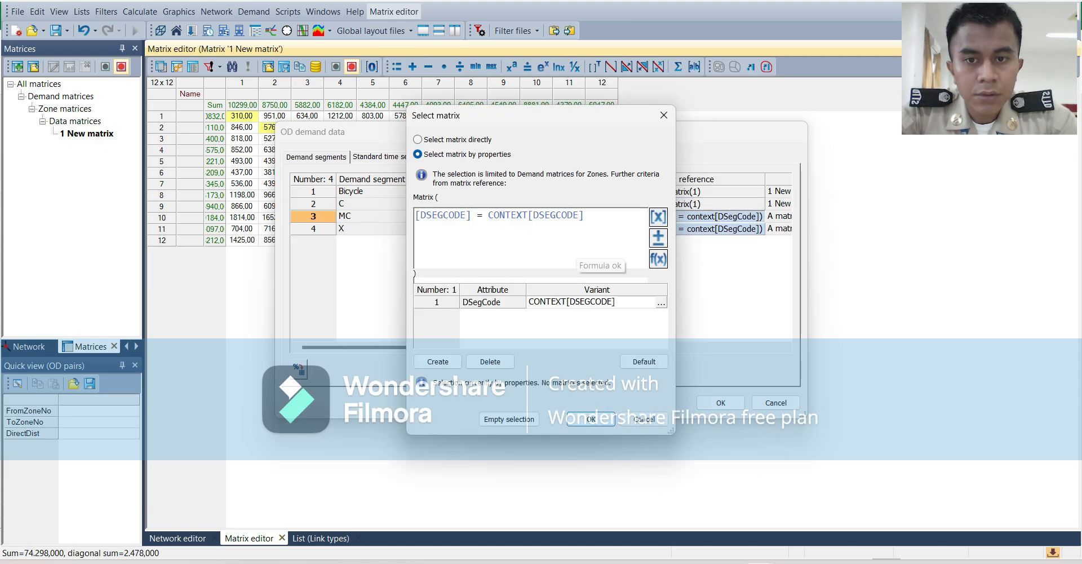
left_click(418, 139)
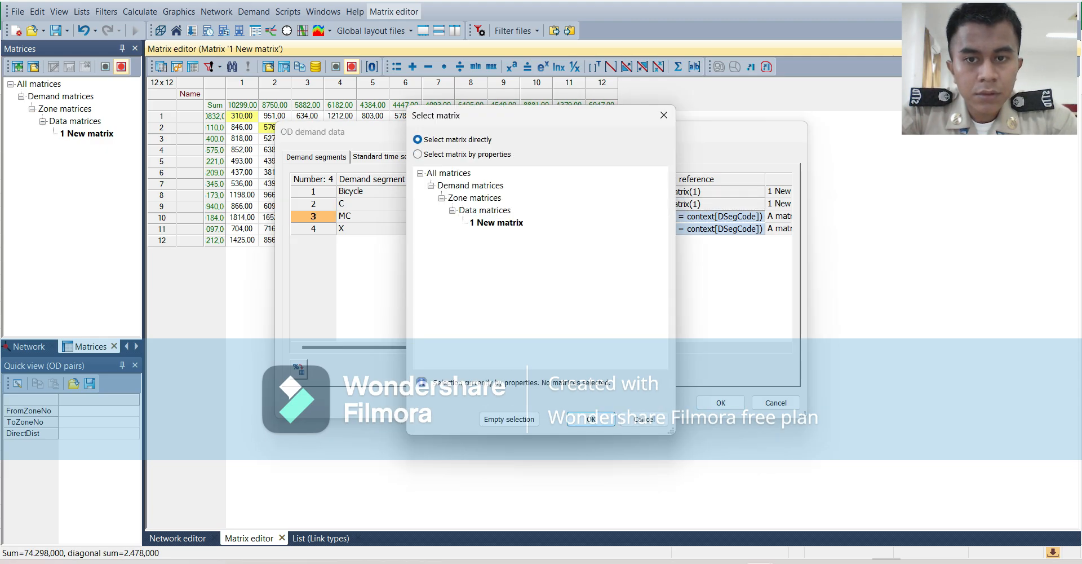
left_click(511, 224)
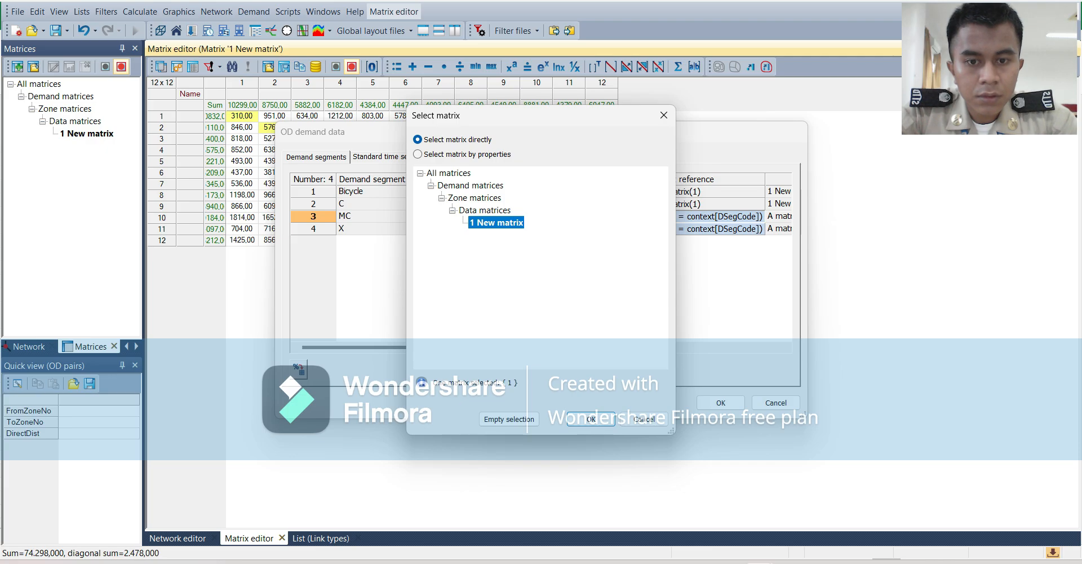
left_click(591, 418)
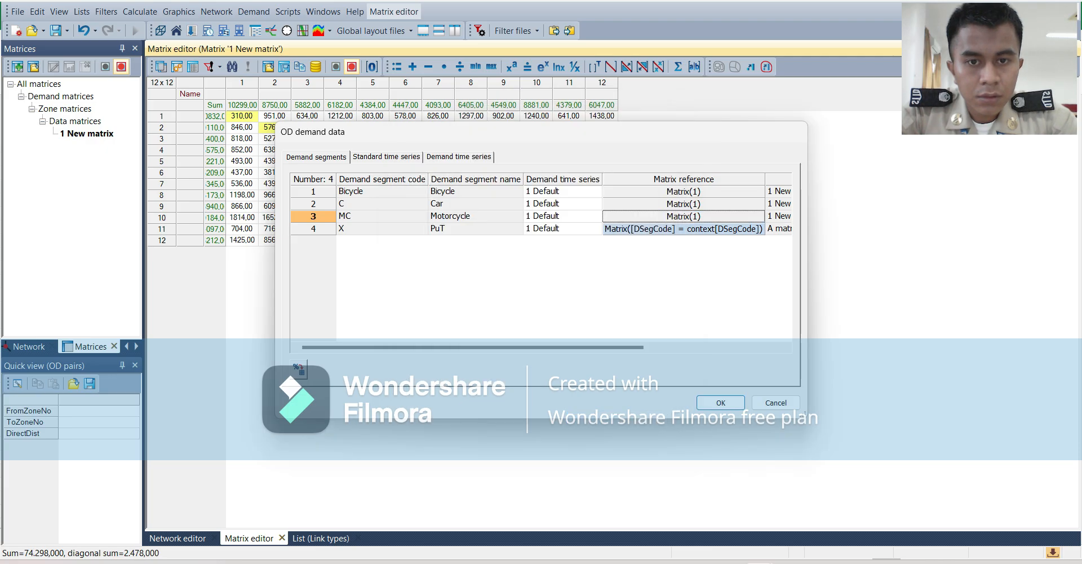
Assign matrix 1 New matrix directly to the PuT demand segment and apply the OD demand data settings.
double_click(683, 228)
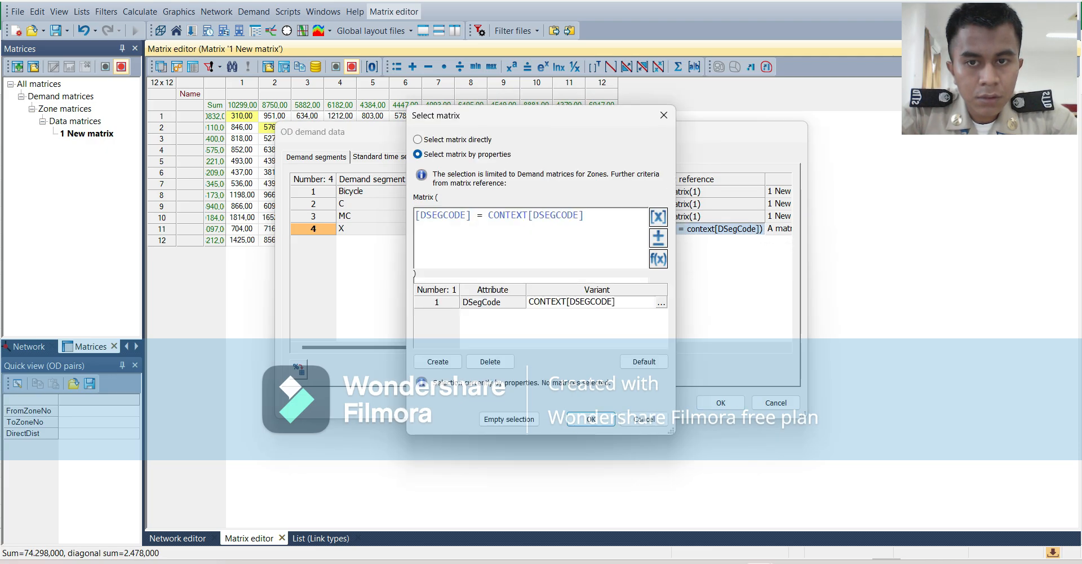
left_click(418, 139)
left_click(496, 223)
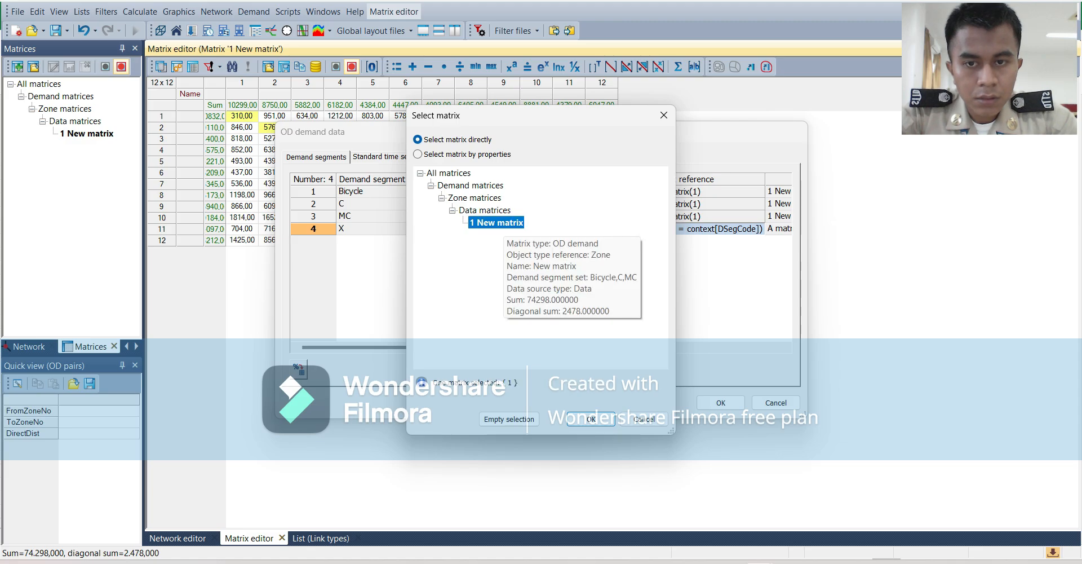
left_click(586, 420)
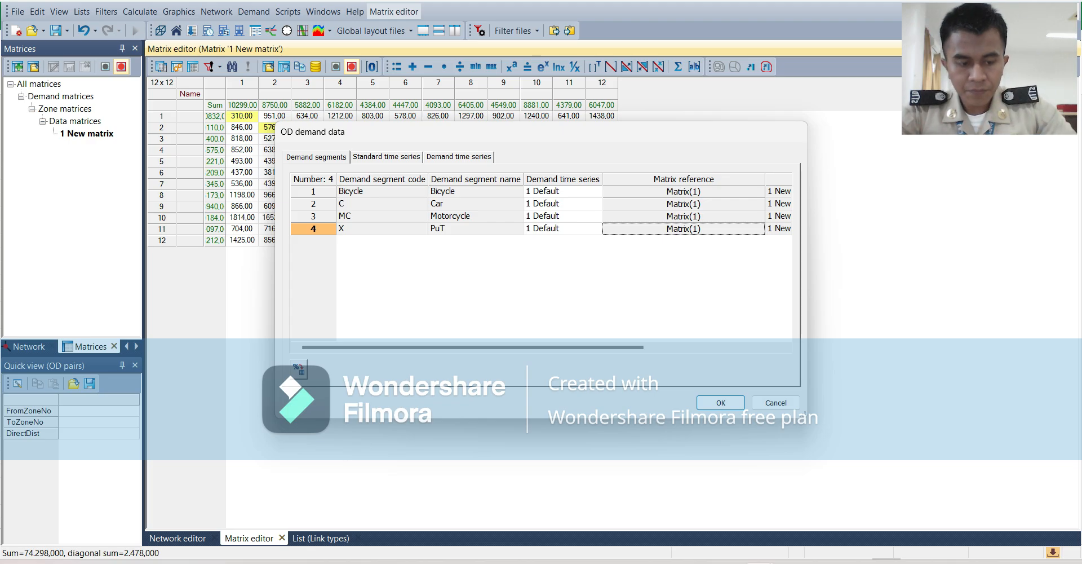
left_click(684, 229)
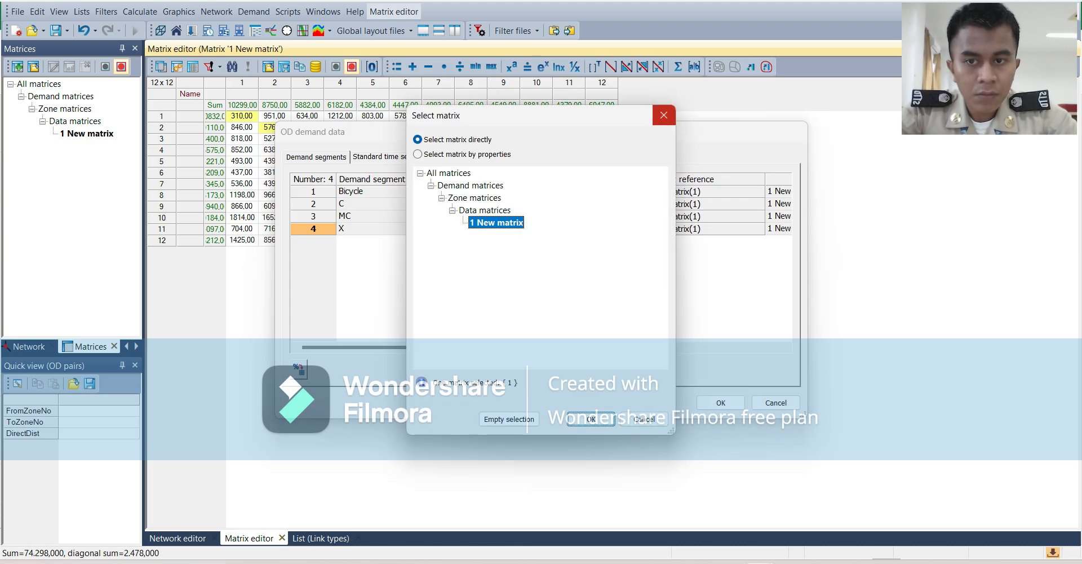
left_click(664, 115)
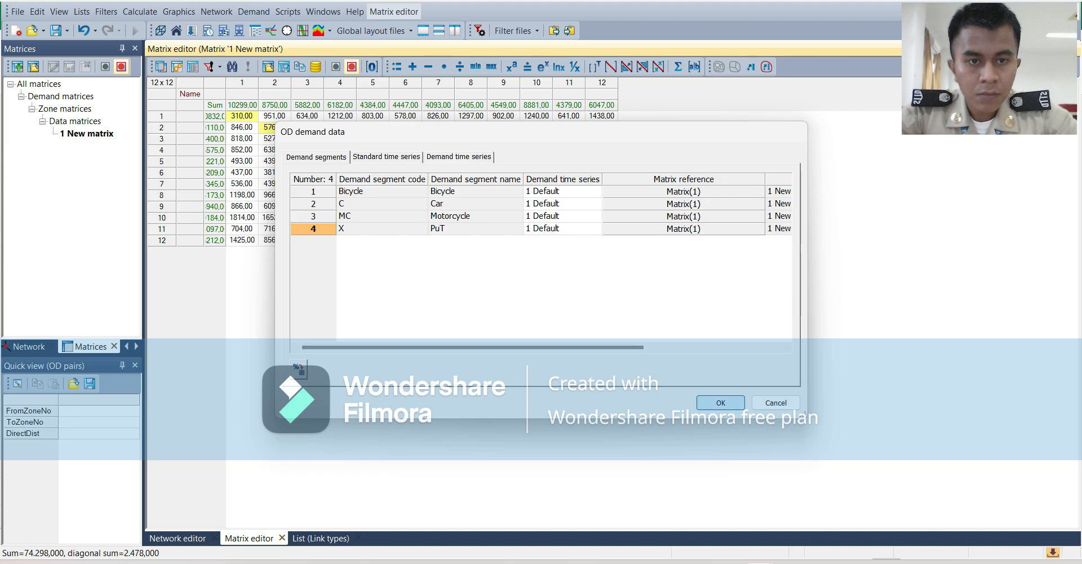
left_click(721, 402)
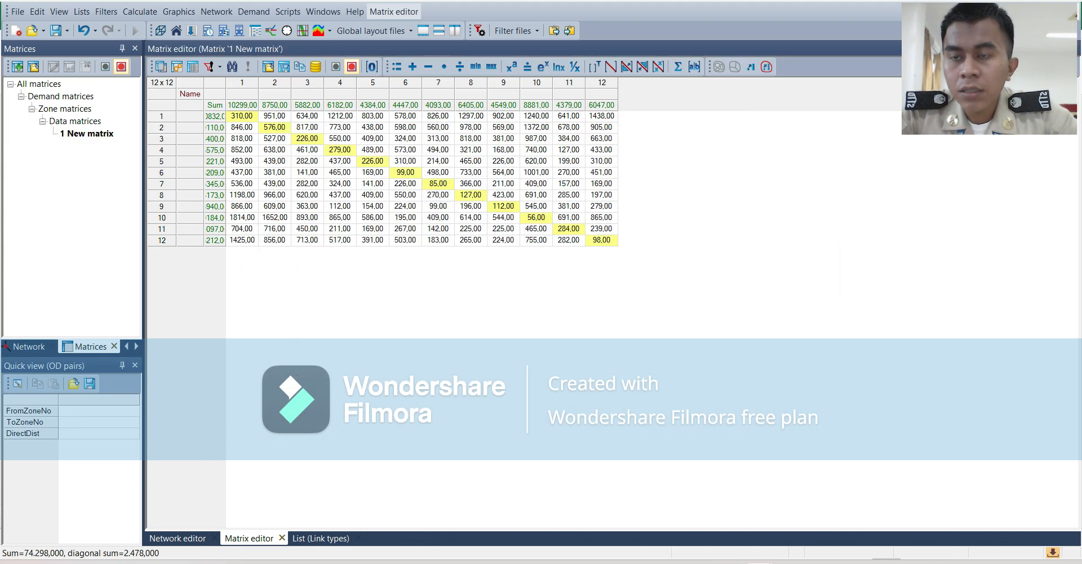
Open the procedure sequence and add a PuT assignment procedure.
left_click(140, 11)
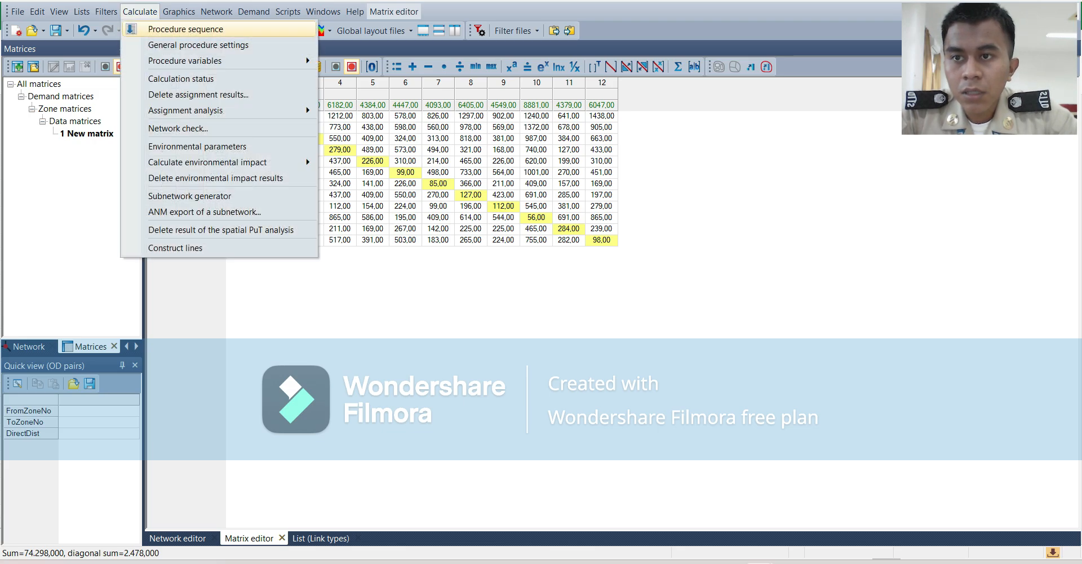
left_click(186, 29)
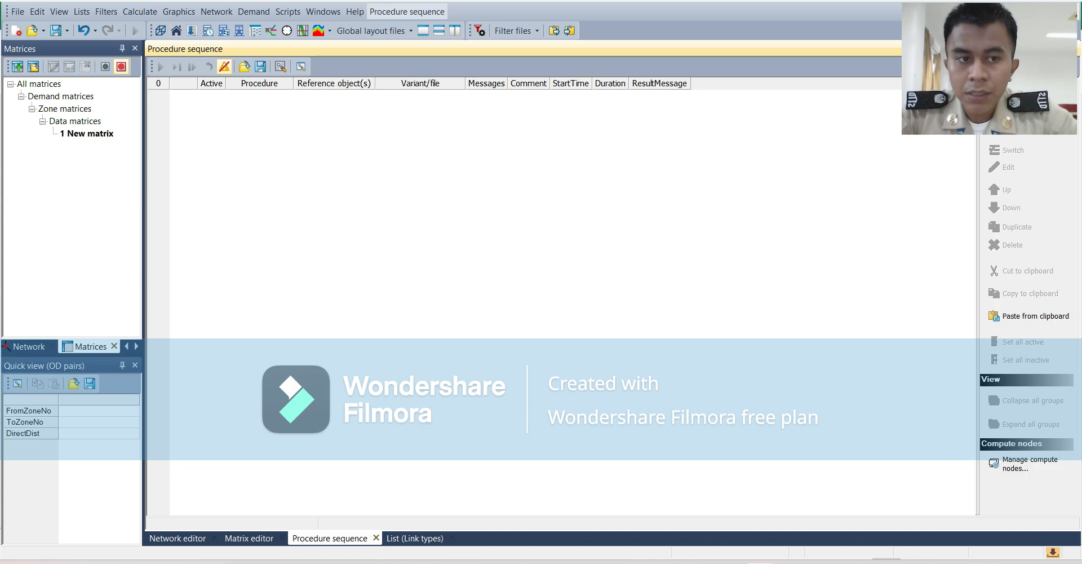
right_click(383, 215)
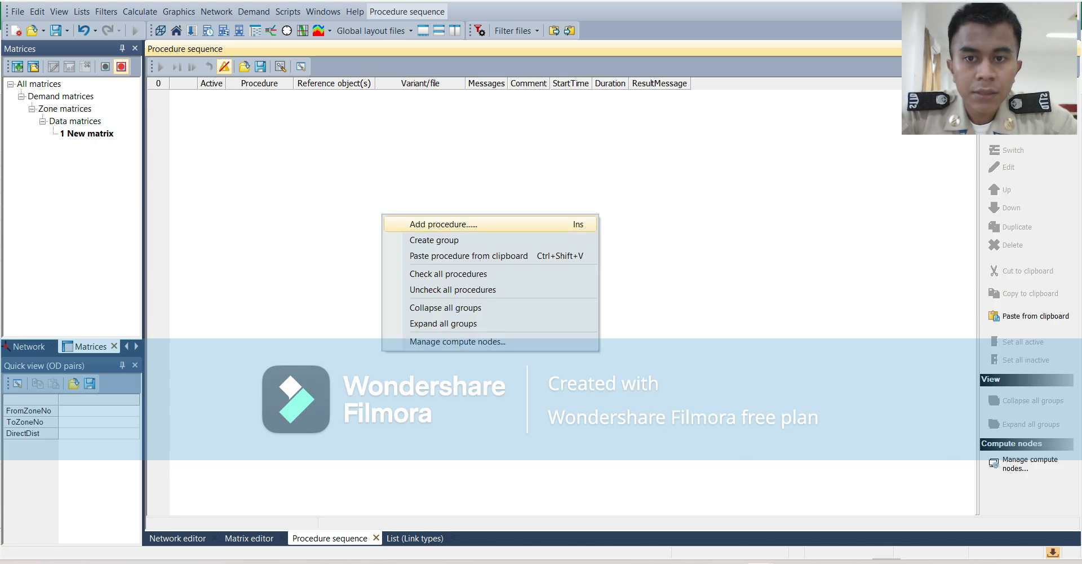
left_click(444, 225)
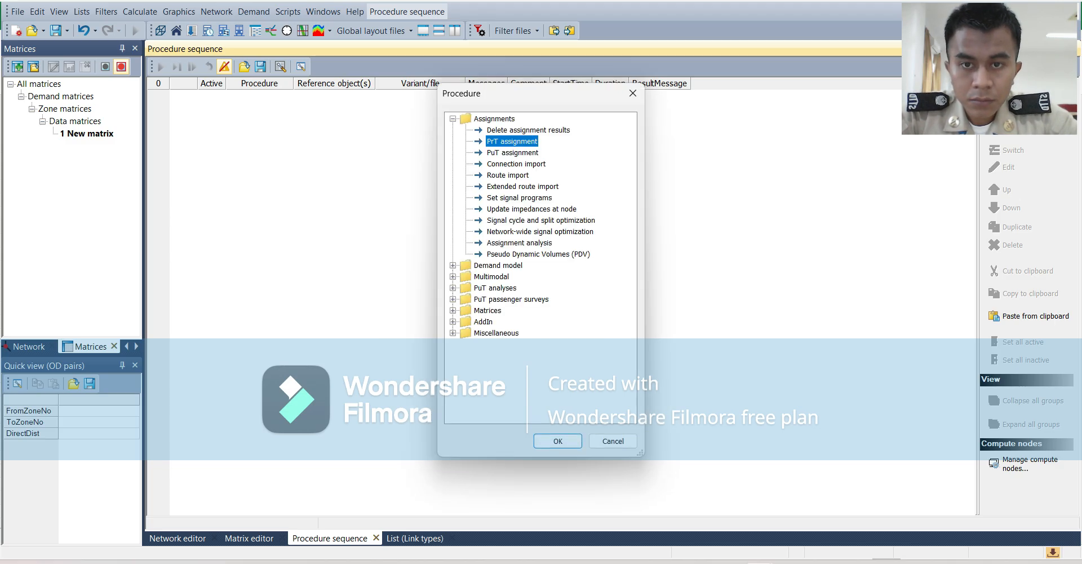
left_click(512, 153)
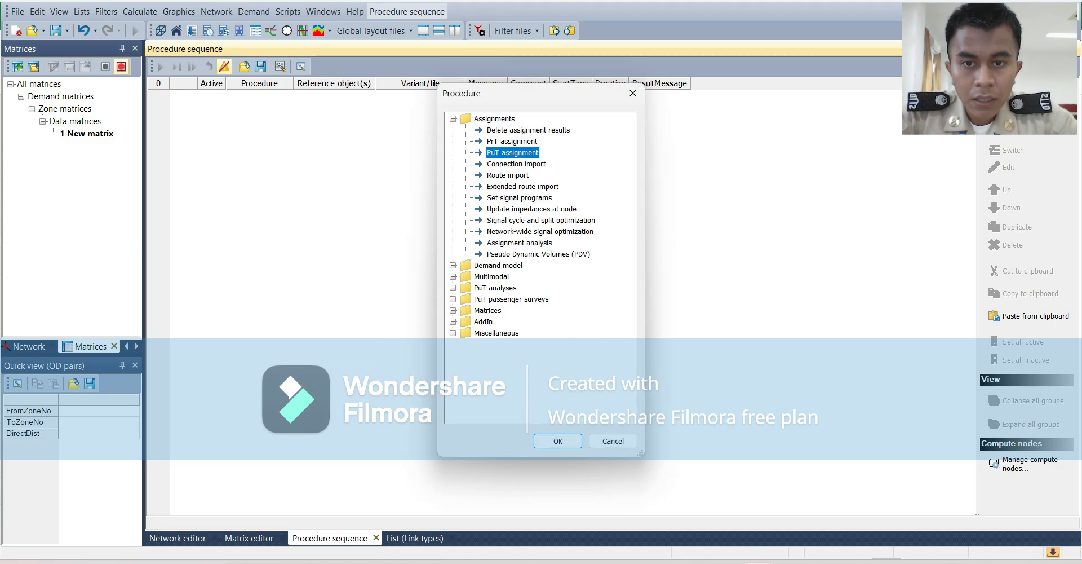
left_click(558, 440)
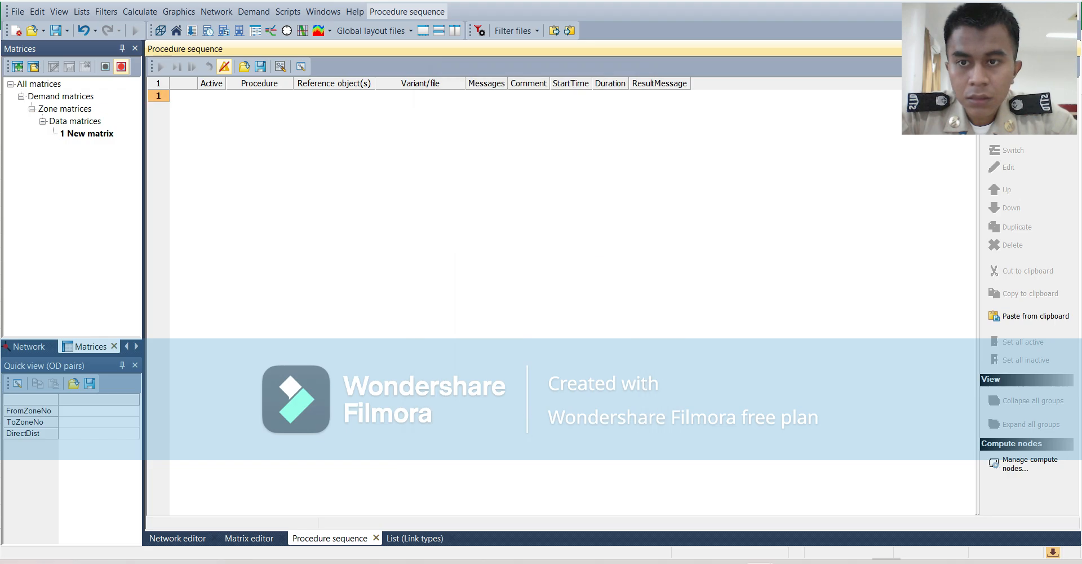
Add a PrT assignment procedure above the PuT assignment and reference the Bicycle, Car and Motorcycle demand segments in it.
right_click(362, 229)
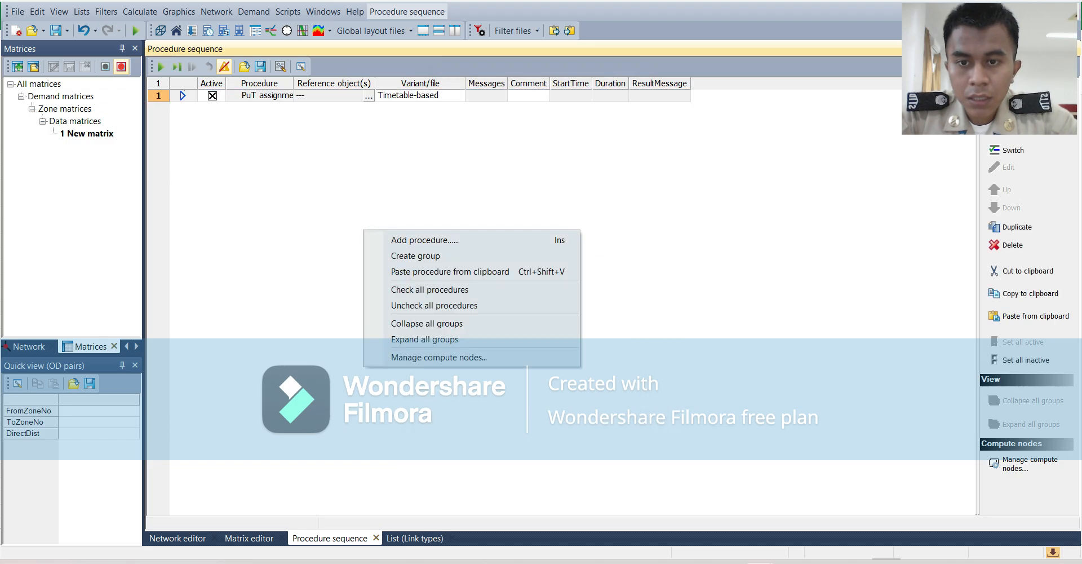
left_click(389, 238)
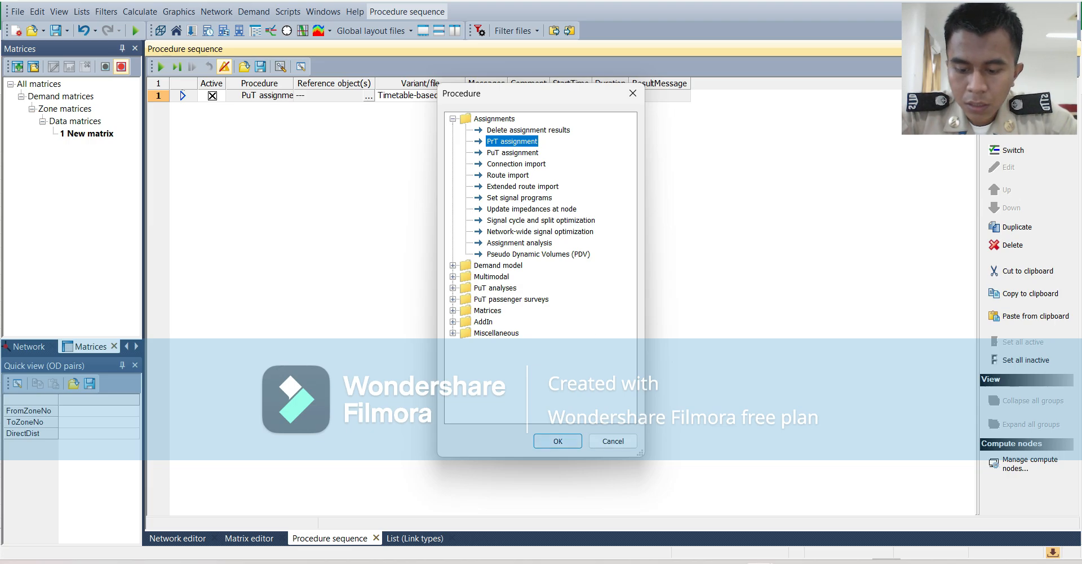
key("Return")
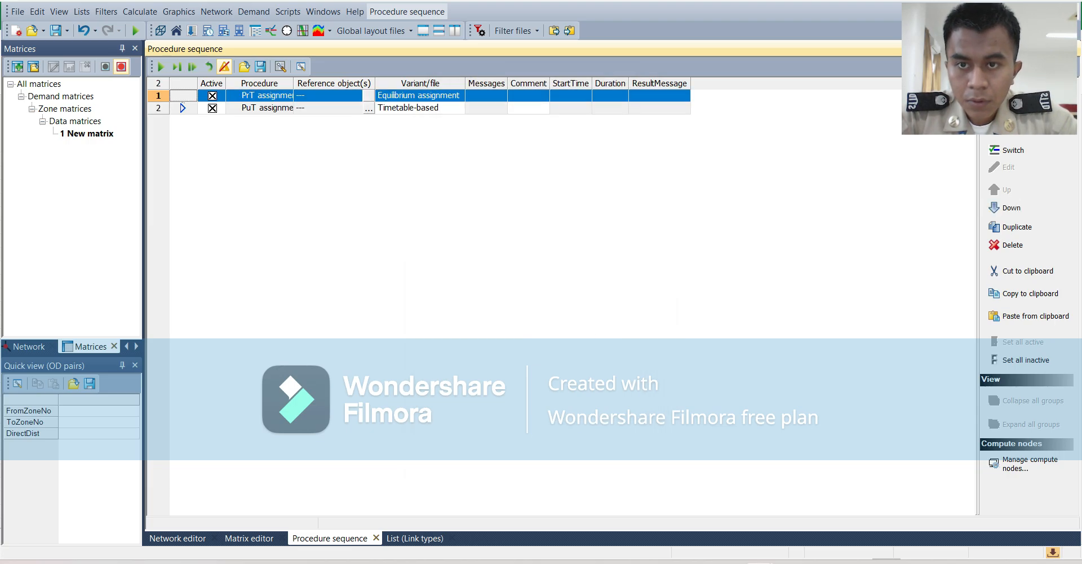
left_click(369, 95)
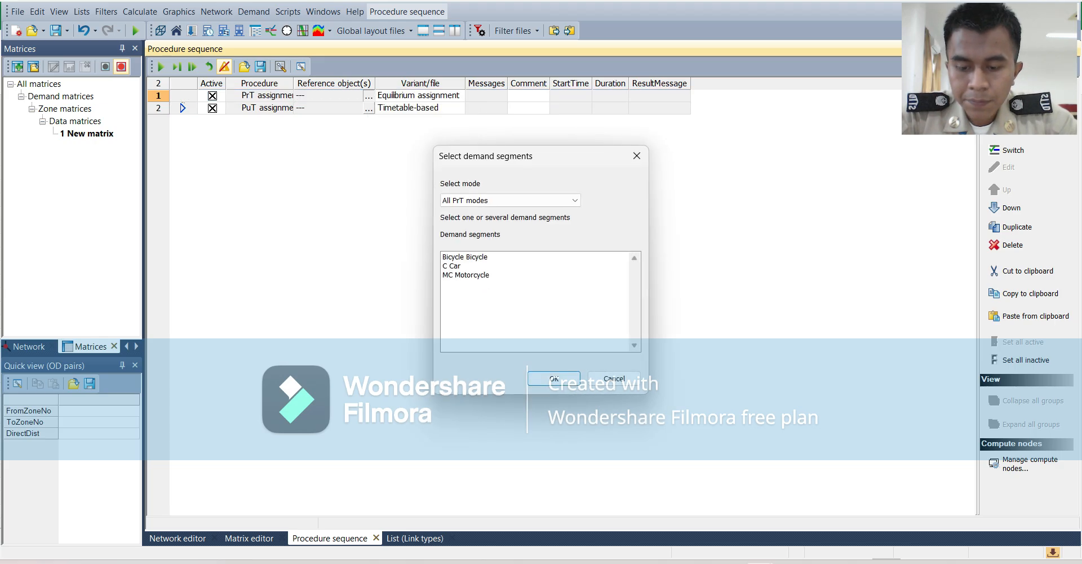
left_click(465, 257)
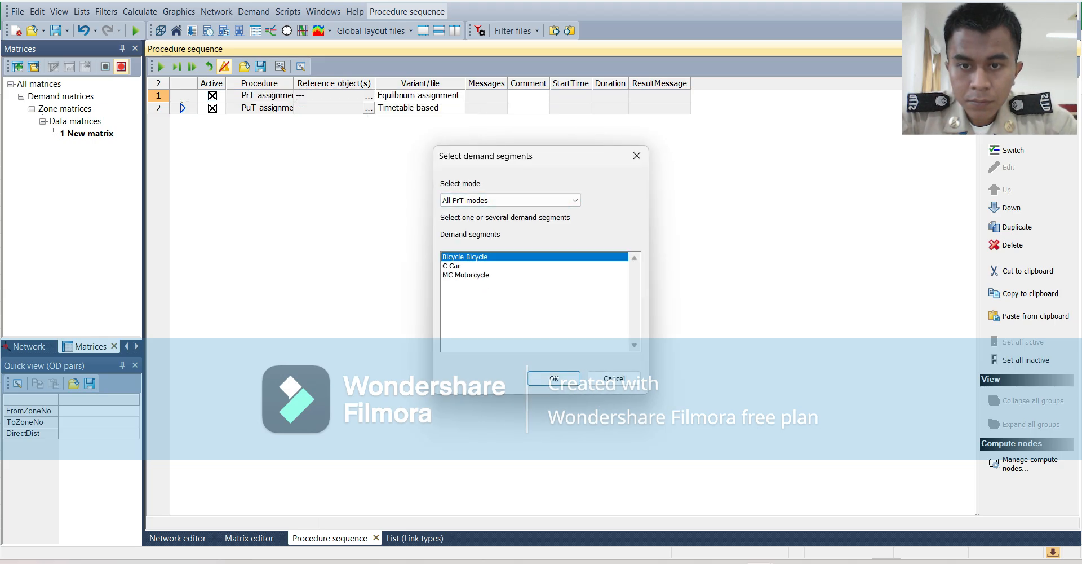
left_click(465, 266)
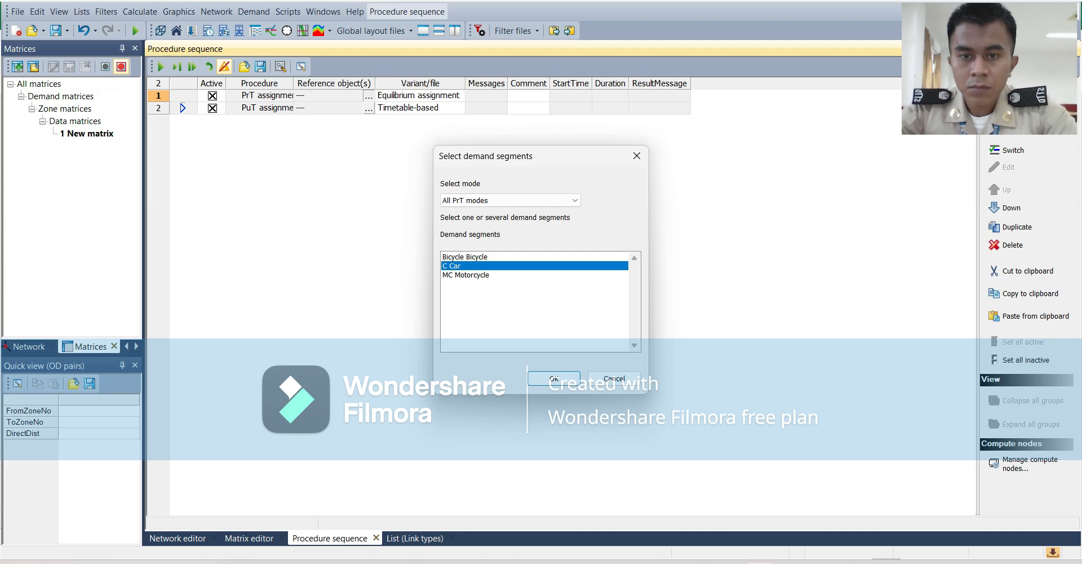
left_click(466, 257, "ctrl")
left_click(466, 275, "ctrl")
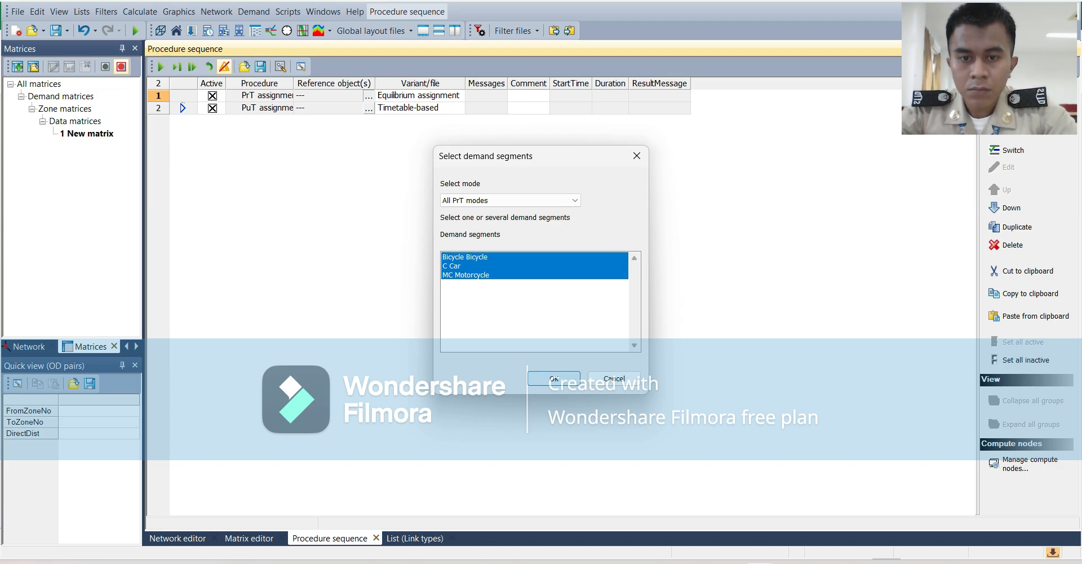
left_click(554, 379)
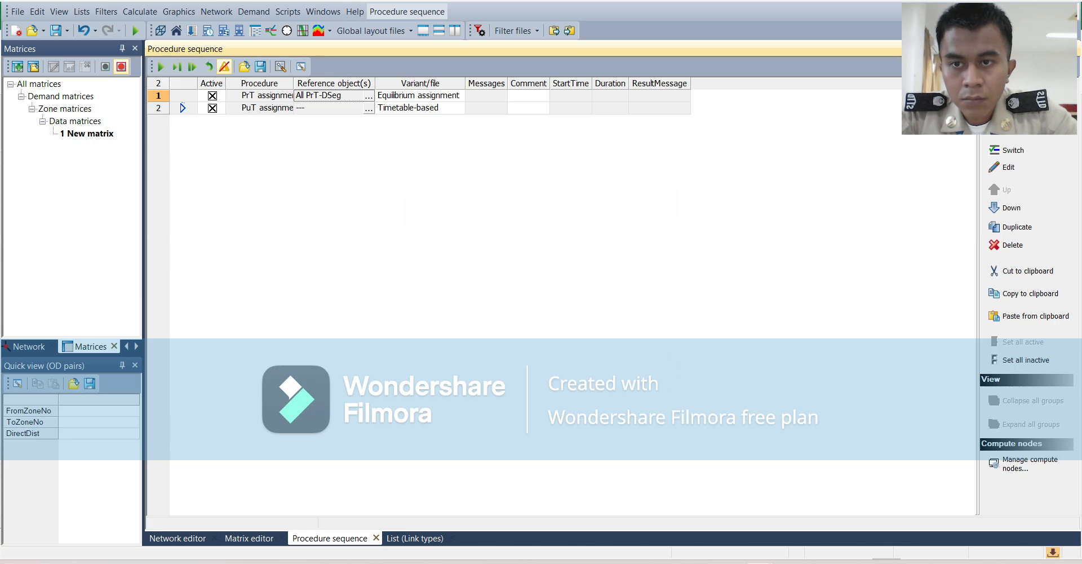
Reference the X PuT demand segment in the PuT assignment and run both procedures, viewing the volumes on the network.
left_click(369, 108)
left_click(554, 378)
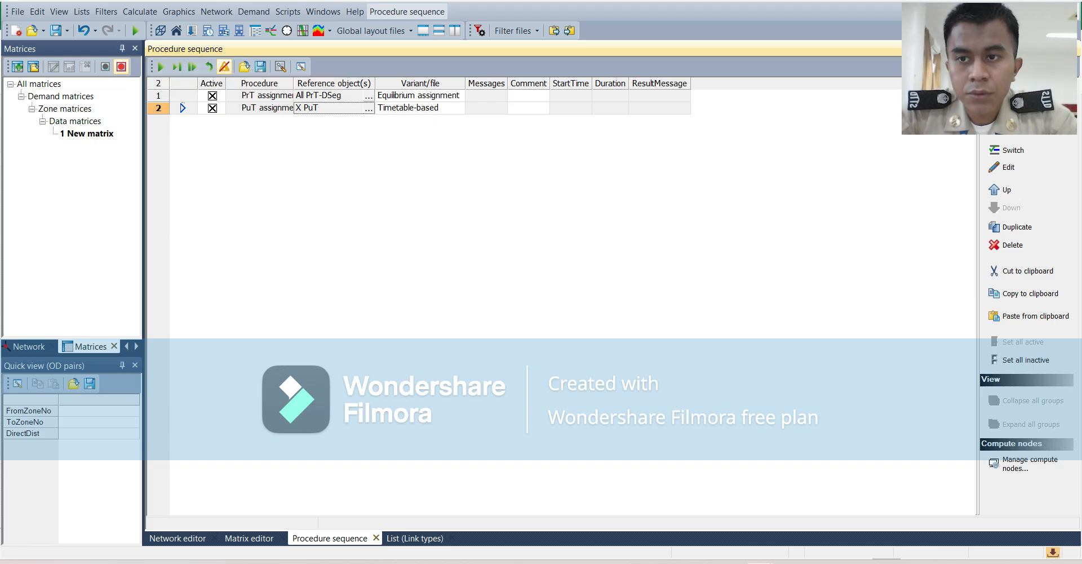
left_click(160, 66)
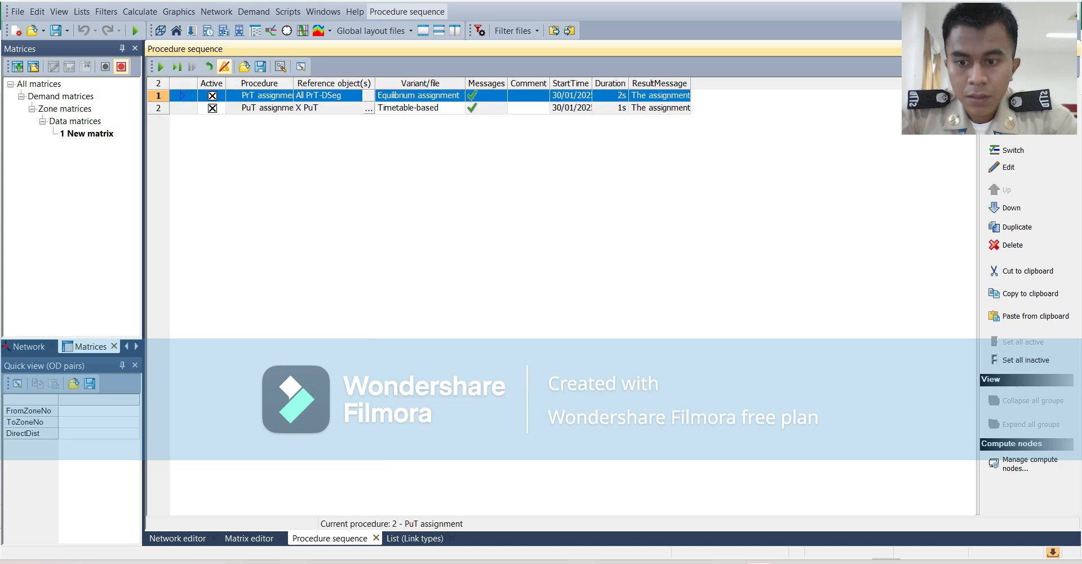
left_click(178, 538)
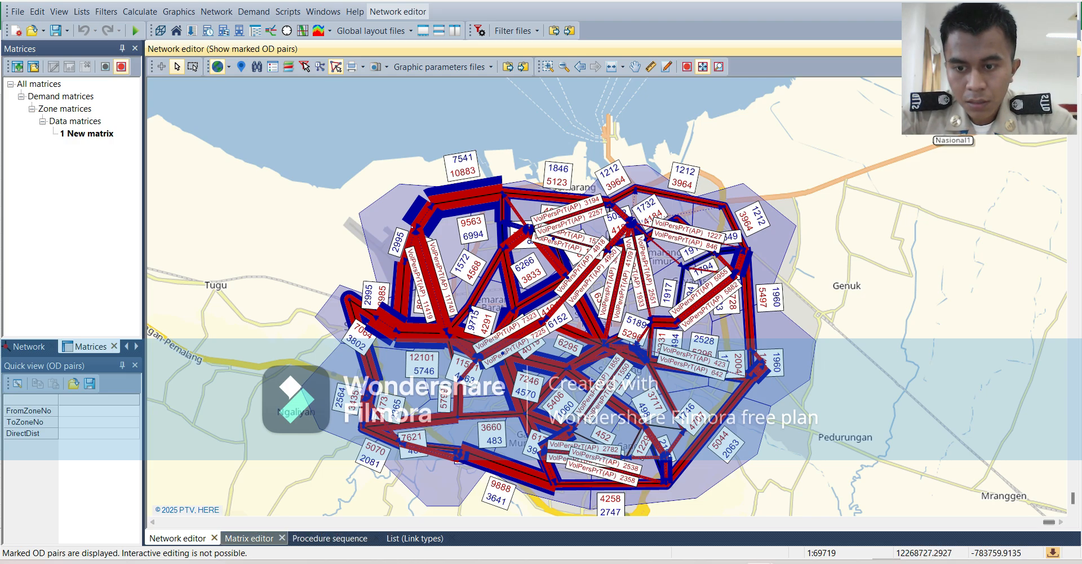
left_click(237, 538)
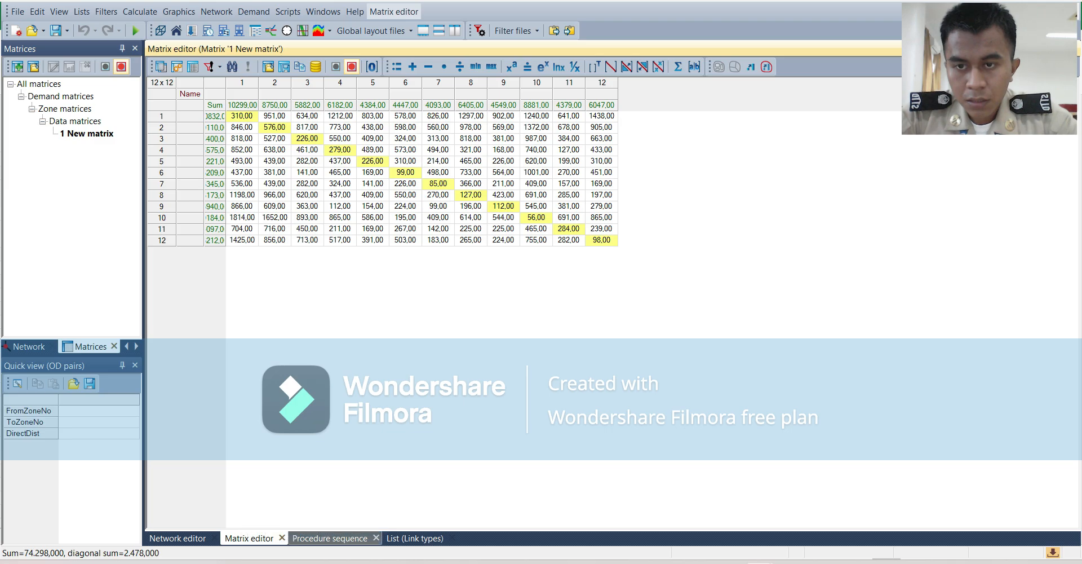
left_click(330, 537)
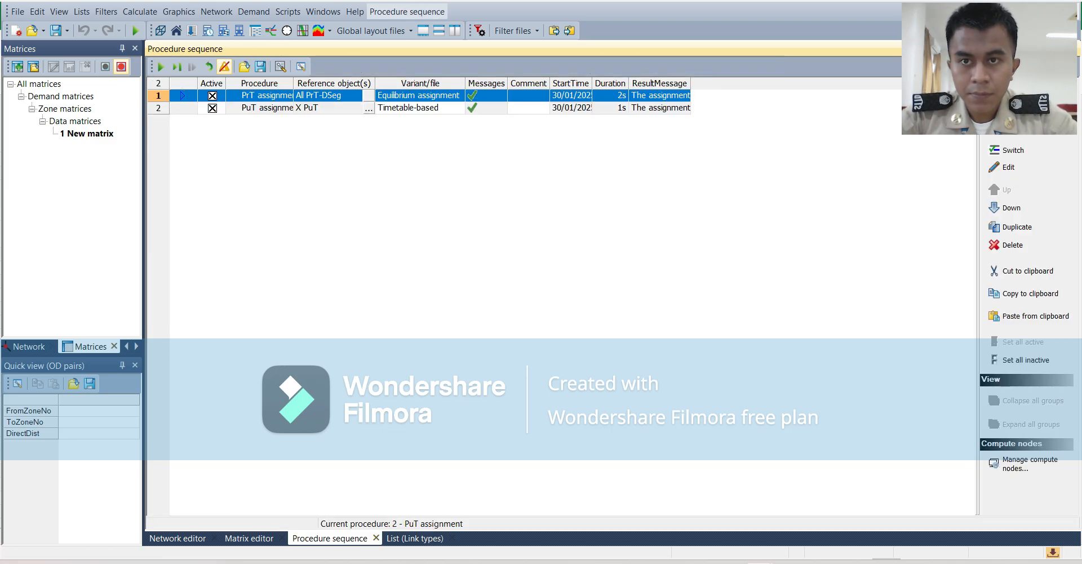
mouse_move(759, 563)
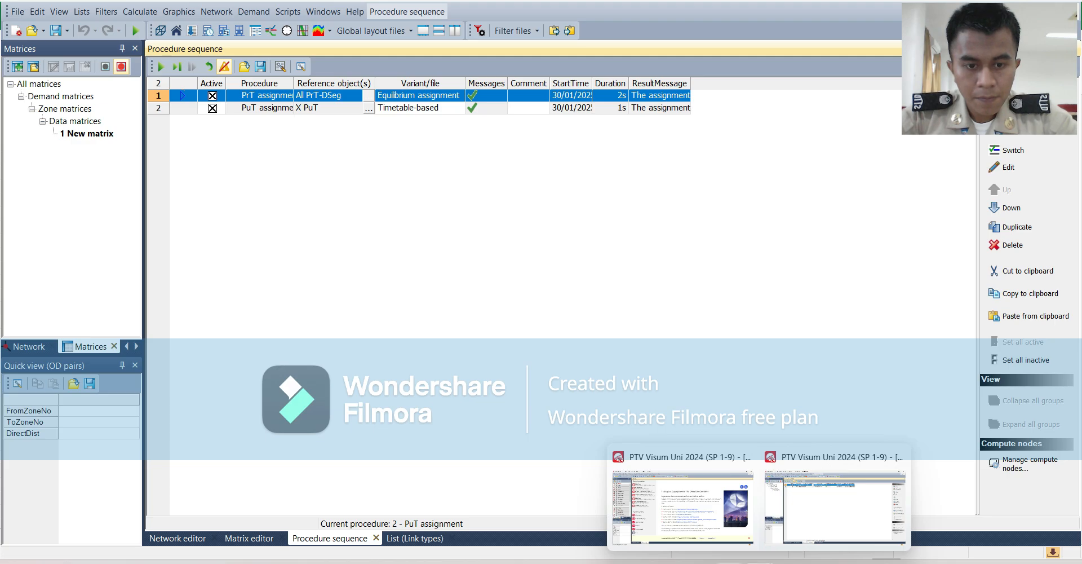
left_click(729, 510)
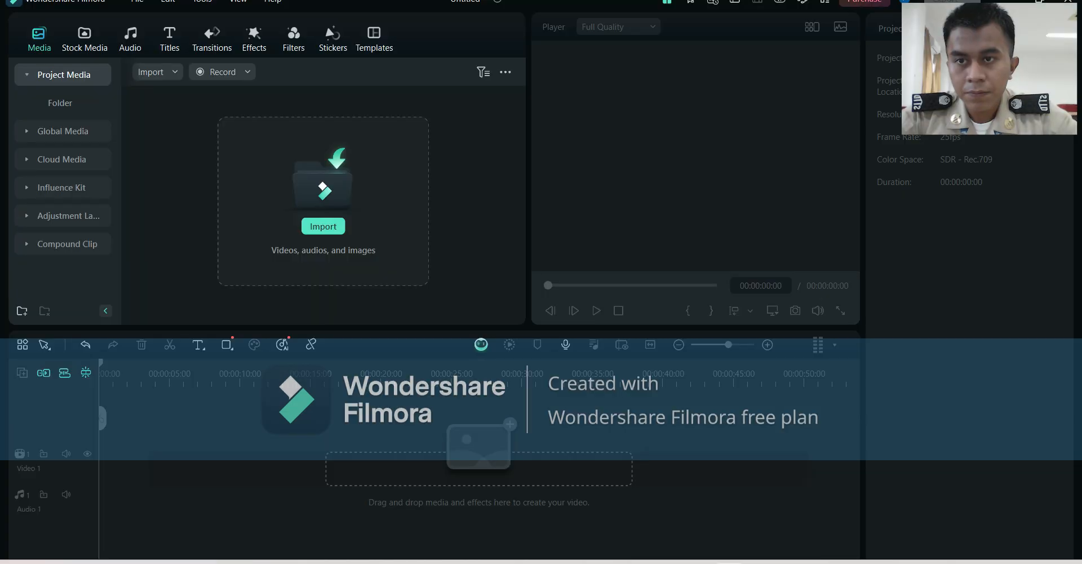
left_click(222, 71)
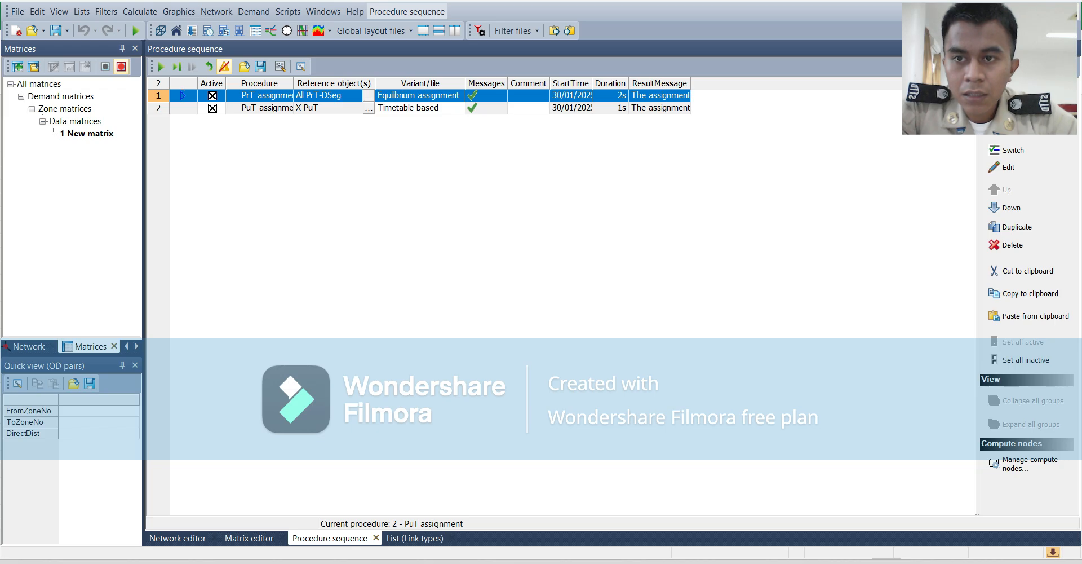
Deactivate the PrT assignment and add a Delete assignment results procedure at the start of the sequence.
left_click(212, 96)
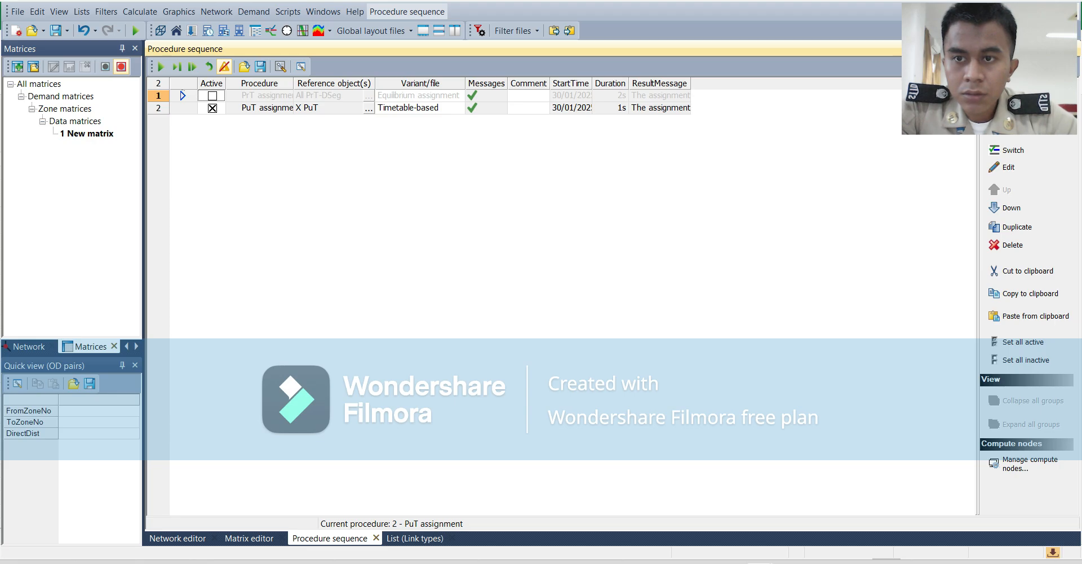
right_click(294, 164)
left_click(339, 178)
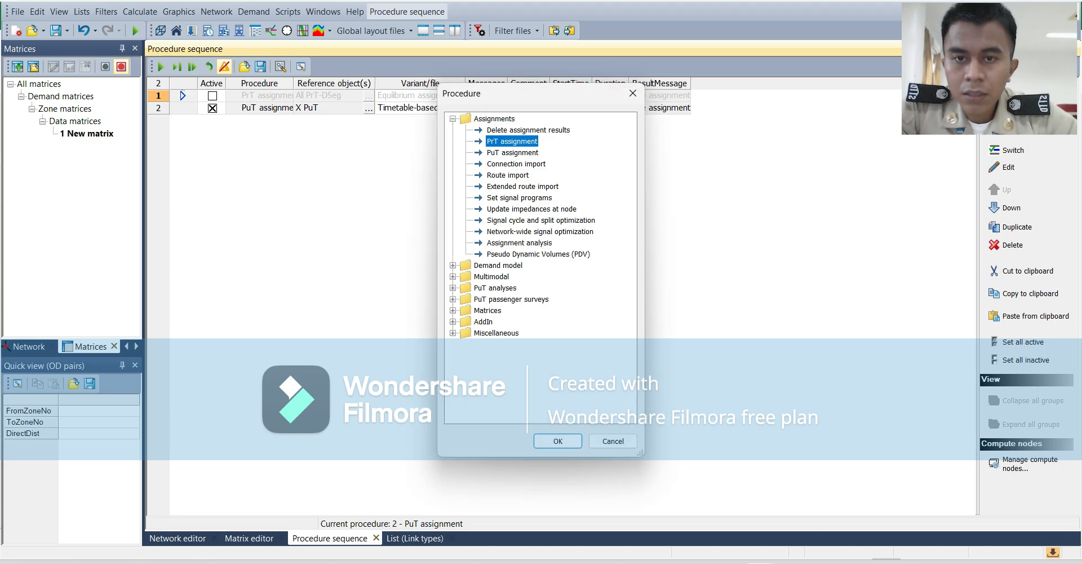
left_click(529, 130)
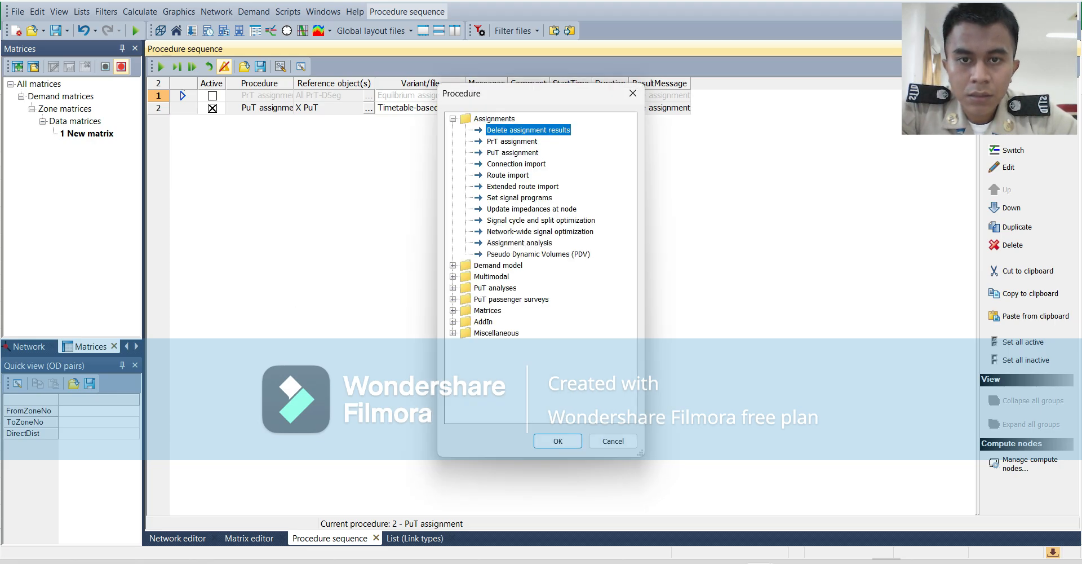
left_click(557, 440)
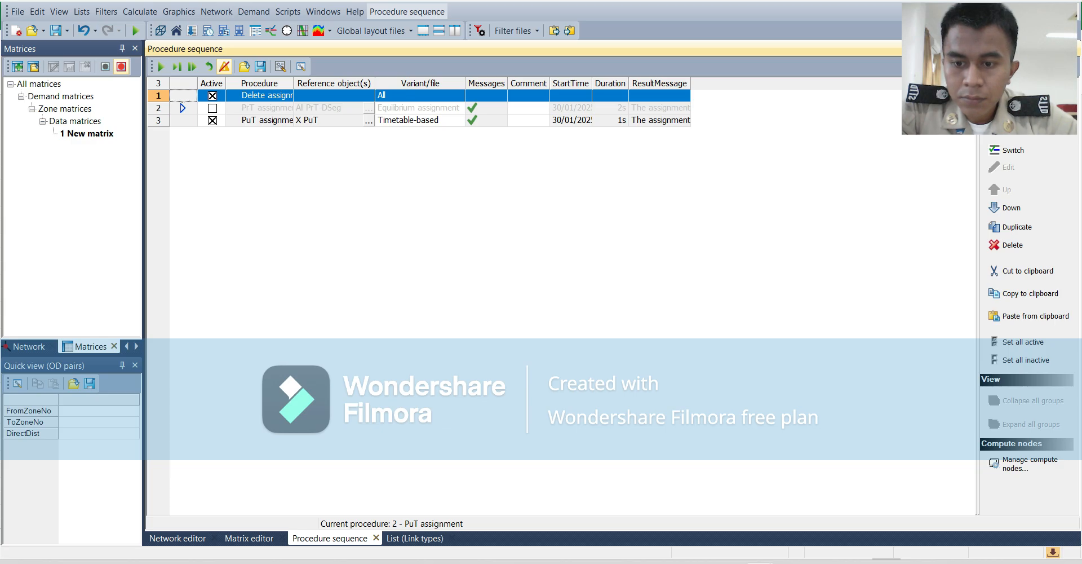
Run the sequence with result deletion and PuT assignment active, and view the resulting volumes on the network.
left_click(160, 66)
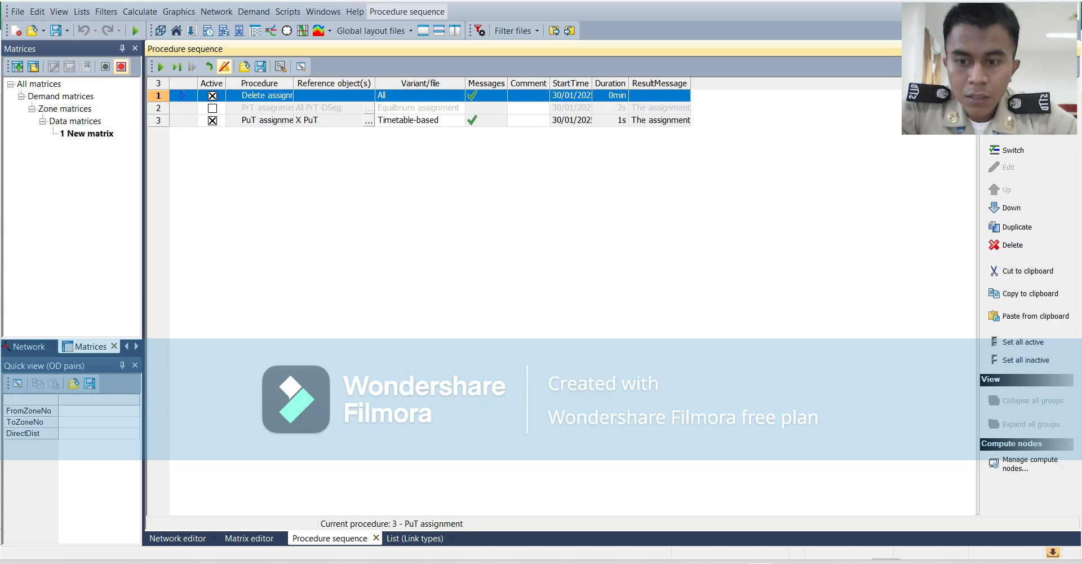
left_click(178, 537)
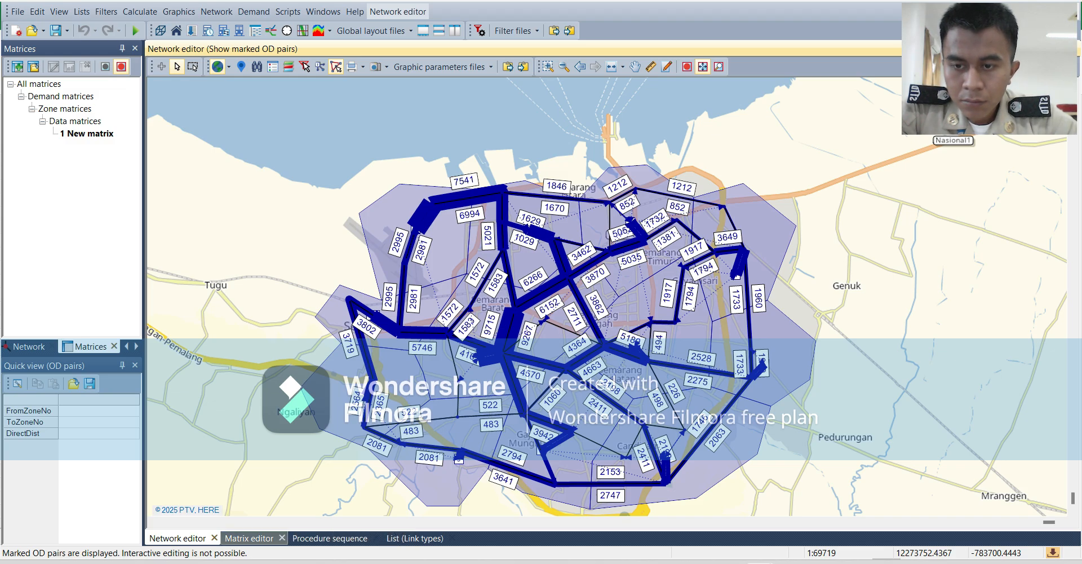
left_click(248, 537)
left_click(329, 537)
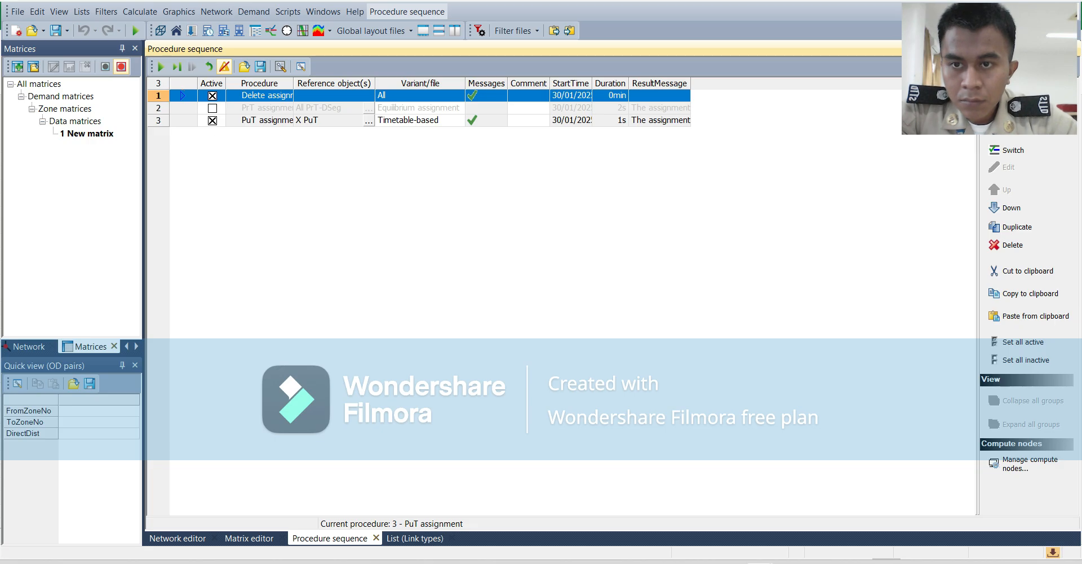
Deactivate the PuT assignment and run only Delete assignment results to clear all volumes, viewing the cleared network.
left_click(212, 120)
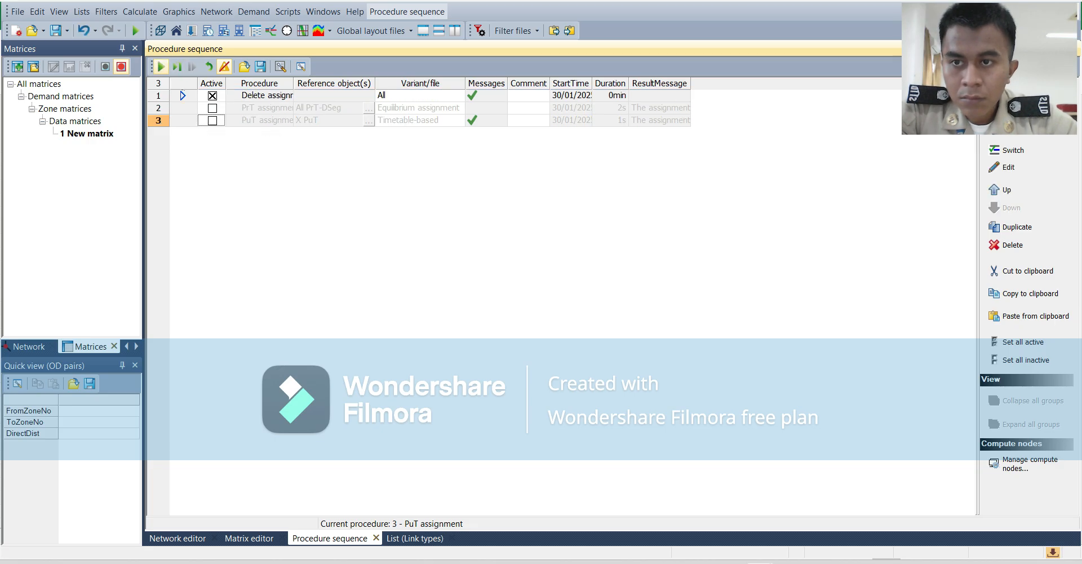
left_click(161, 66)
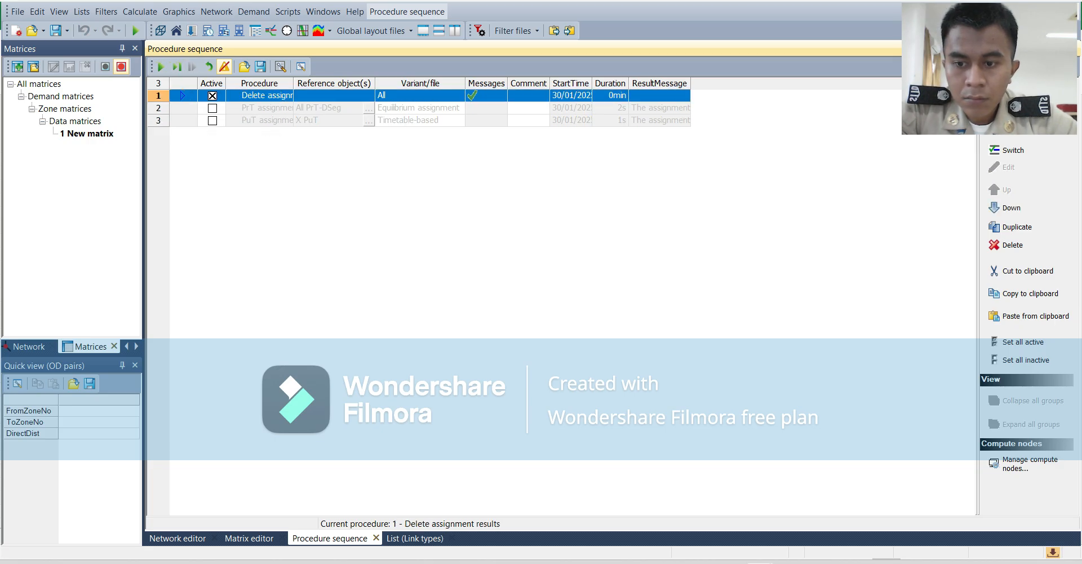
left_click(178, 538)
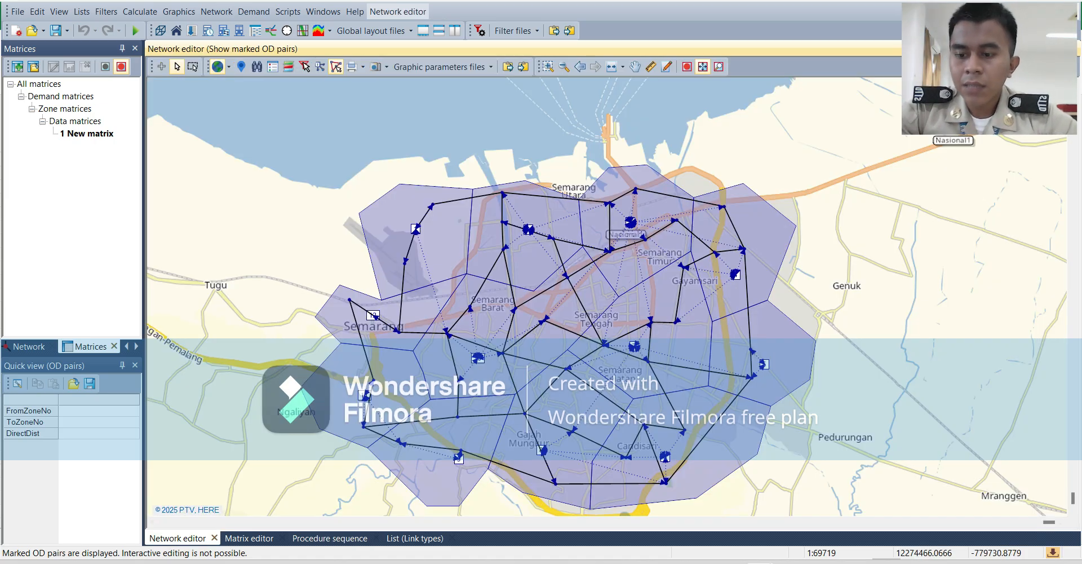
Create a new transport system with the code PT and the name Public Transport.
left_click(217, 11)
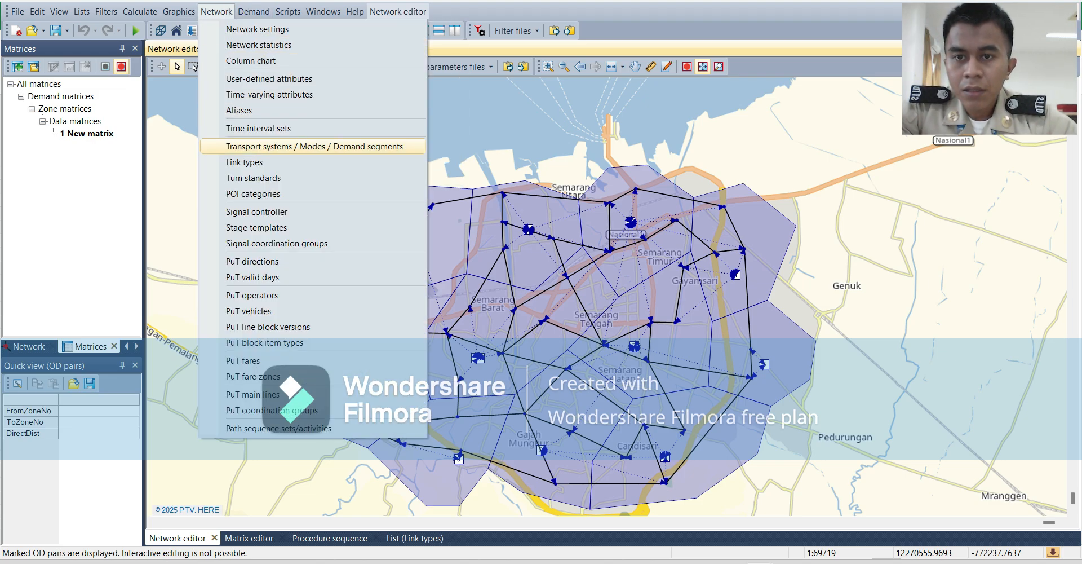
left_click(314, 146)
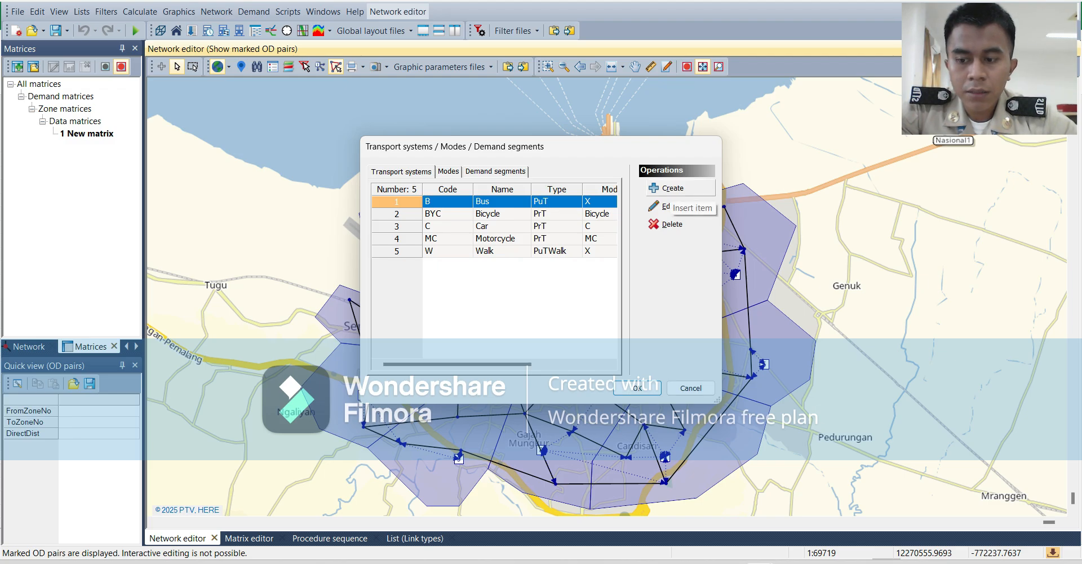
left_click(665, 188)
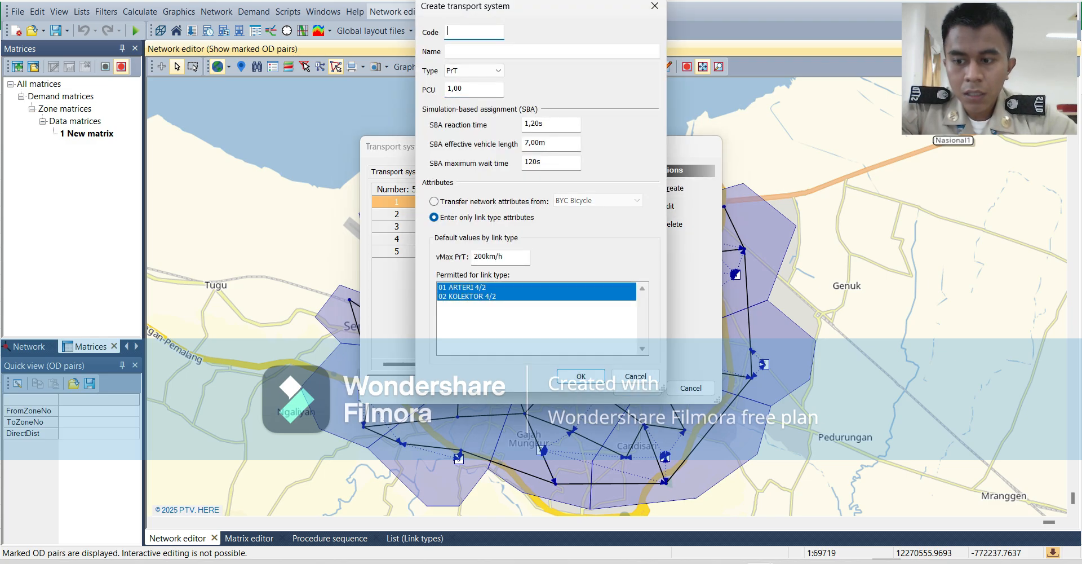
type("PT")
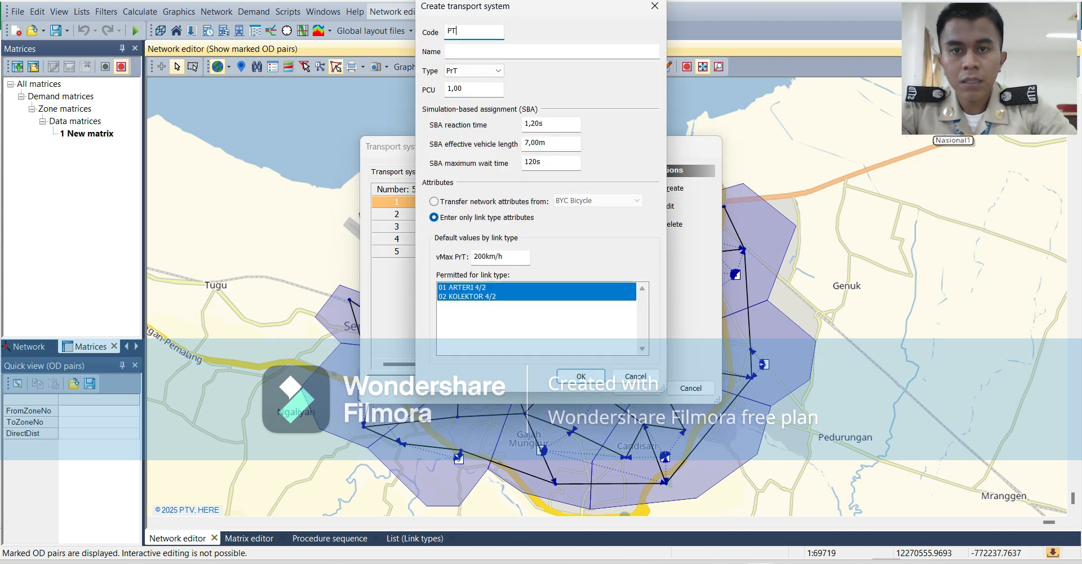
key("Tab")
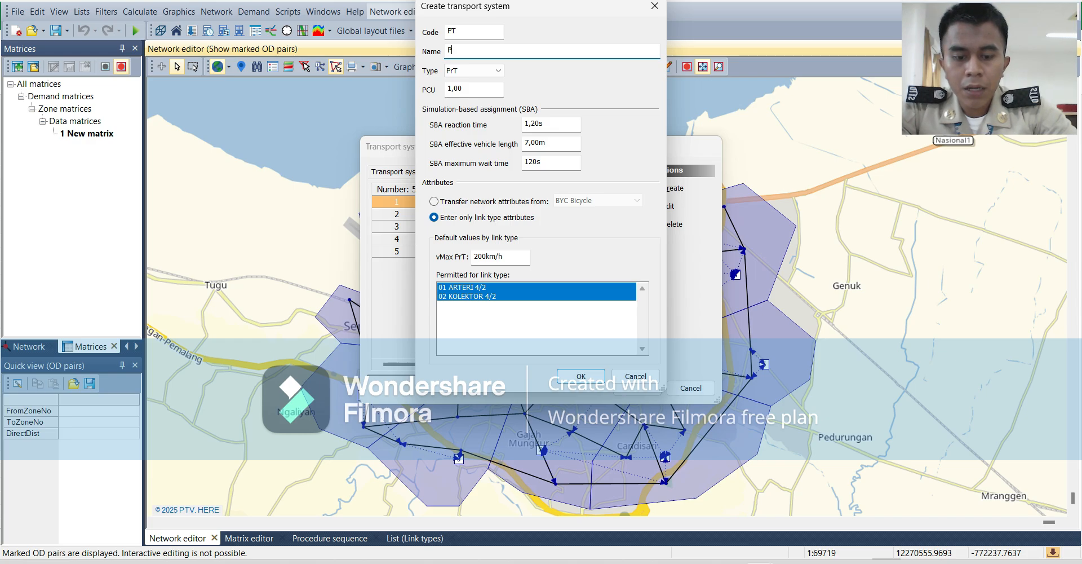
type("P")
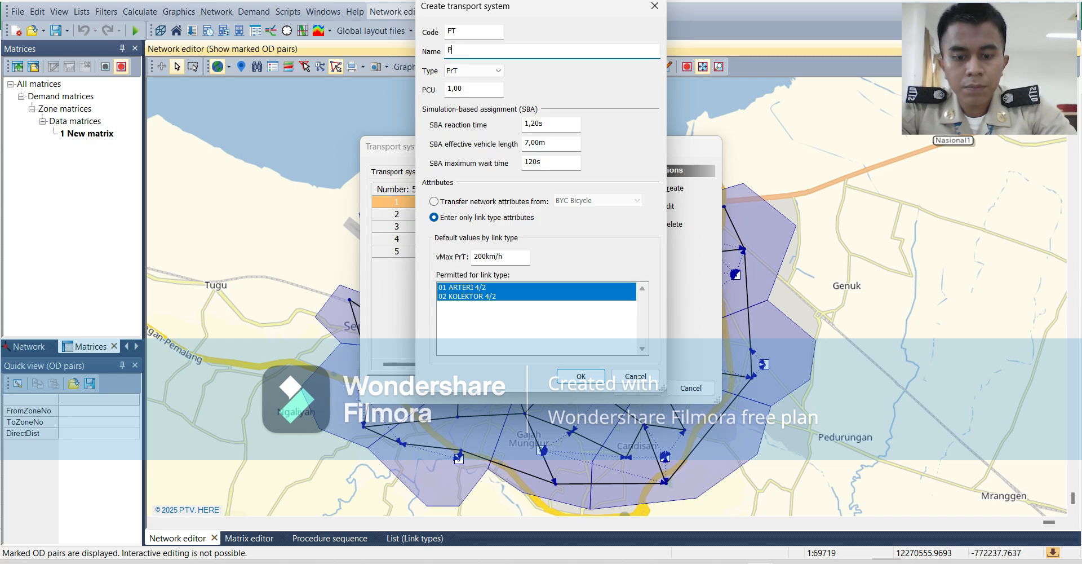
type("ublic Tra")
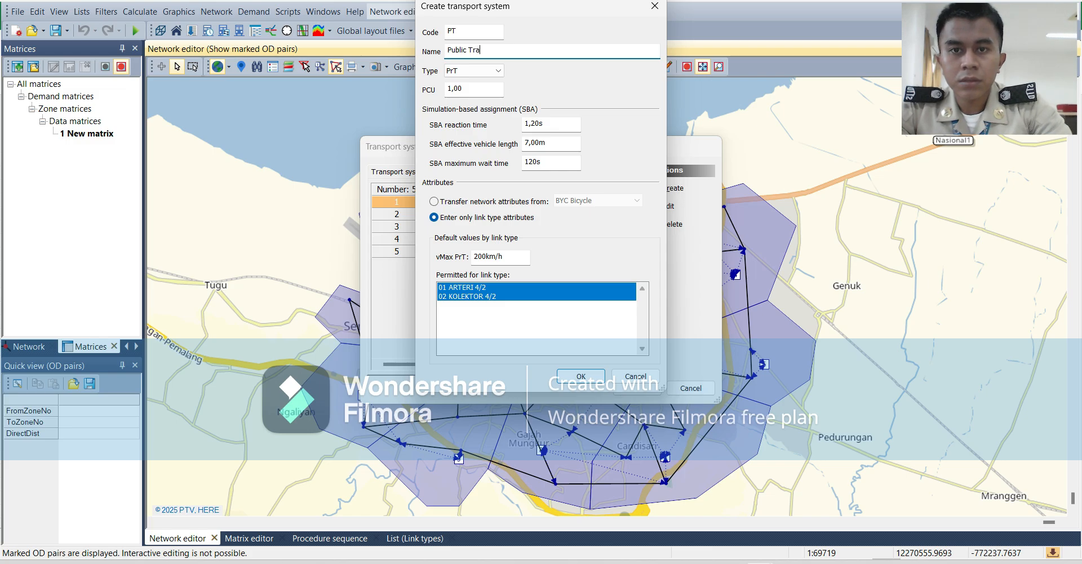
type("nsport")
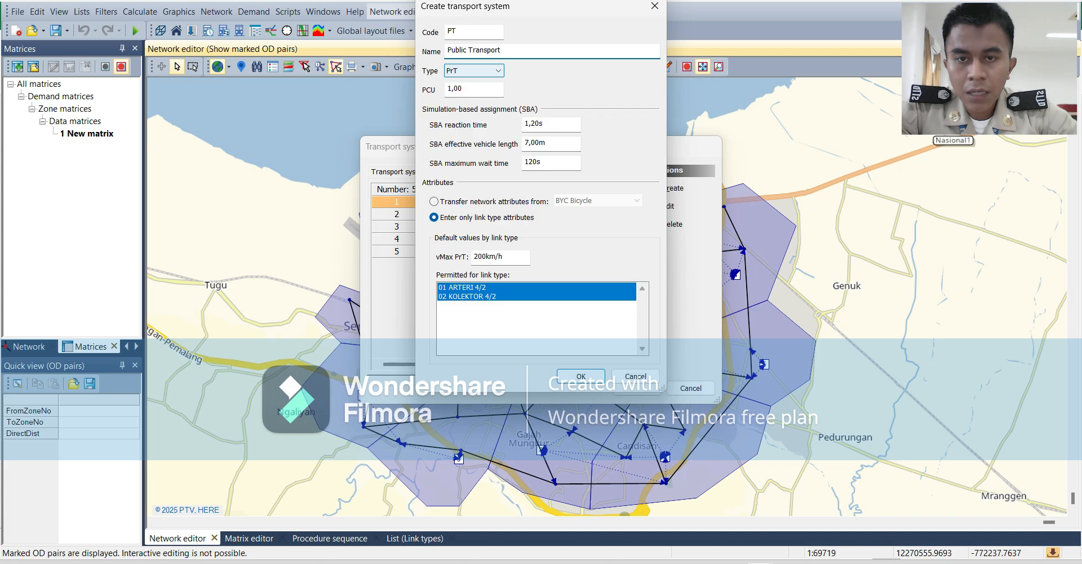
Set the new transport system's type to PuT and permit it for the X PuT mode.
left_click(474, 70)
left_click(473, 91)
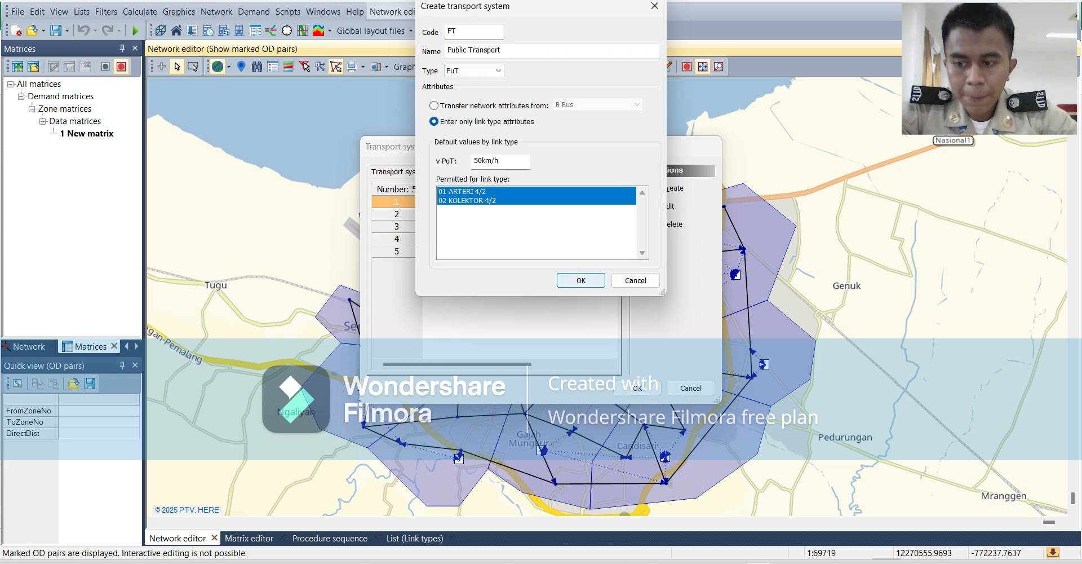
left_click(580, 280)
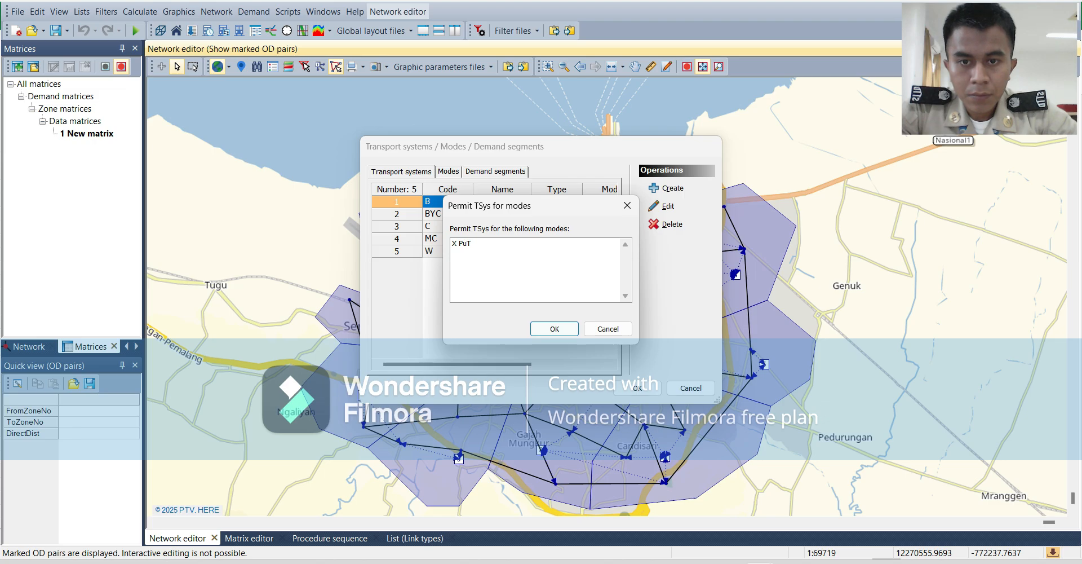
left_click(463, 244)
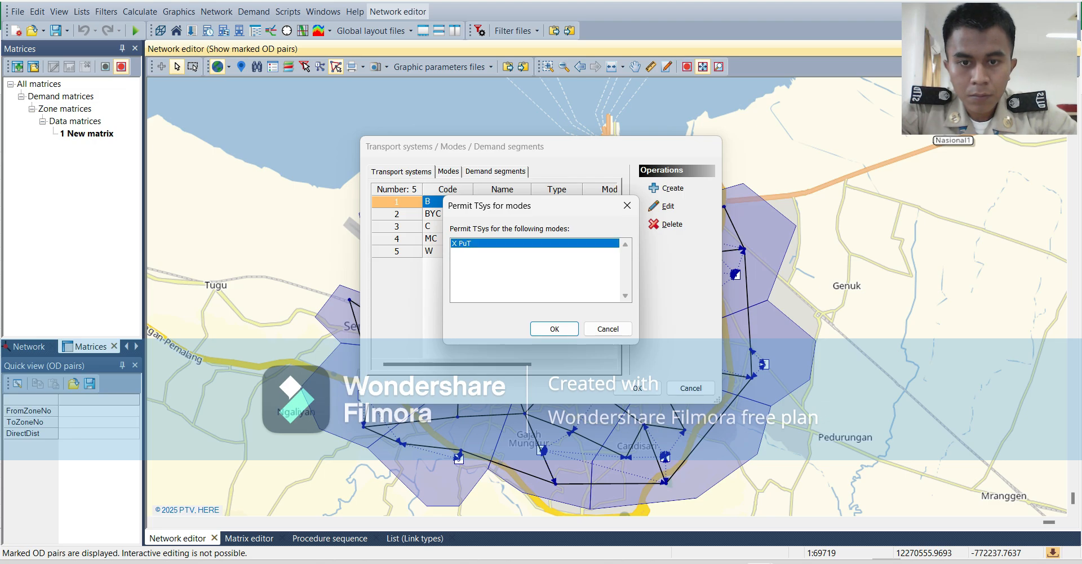
key("Return")
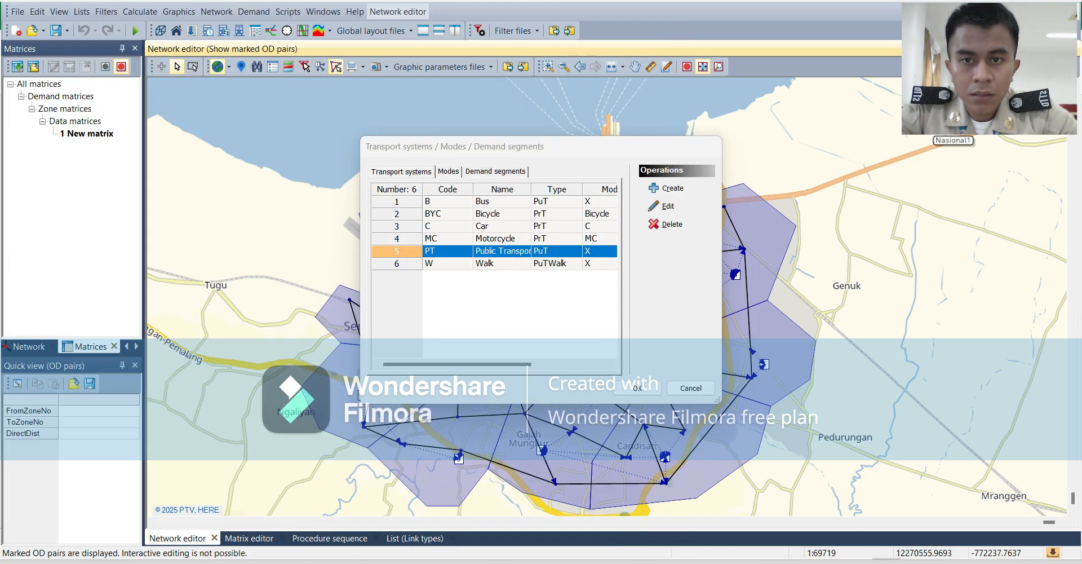
Change the X PuT mode's code to PT and its name to Public Transport, and accept the transport system settings.
left_click(448, 171)
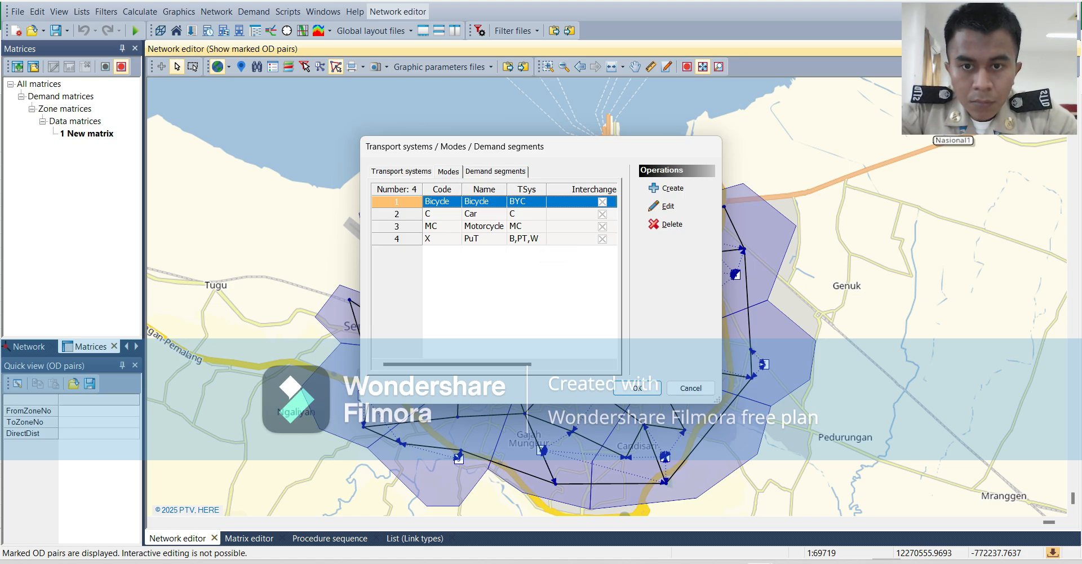
left_click(484, 239)
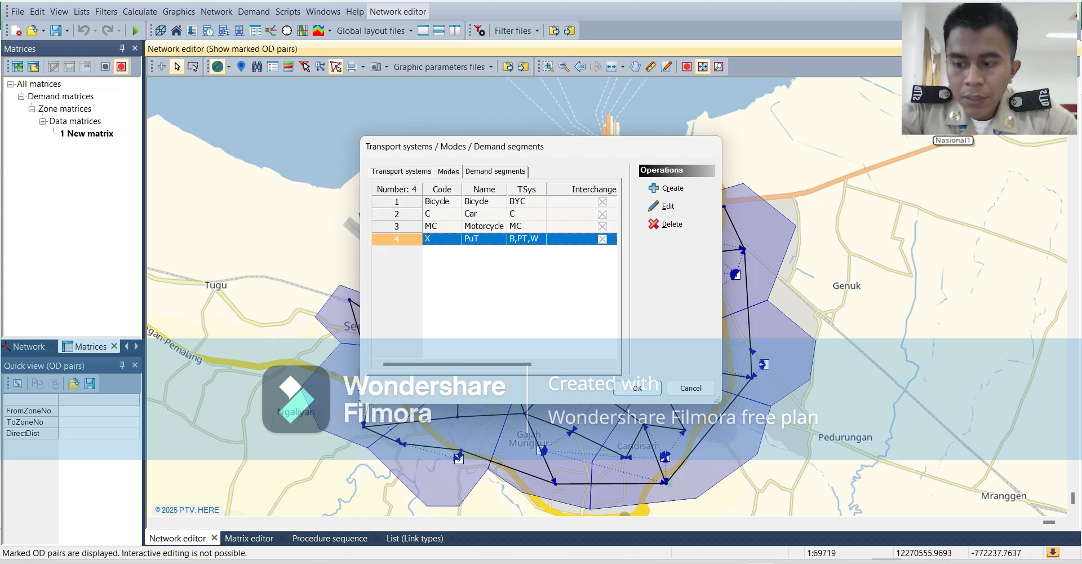
left_click(667, 205)
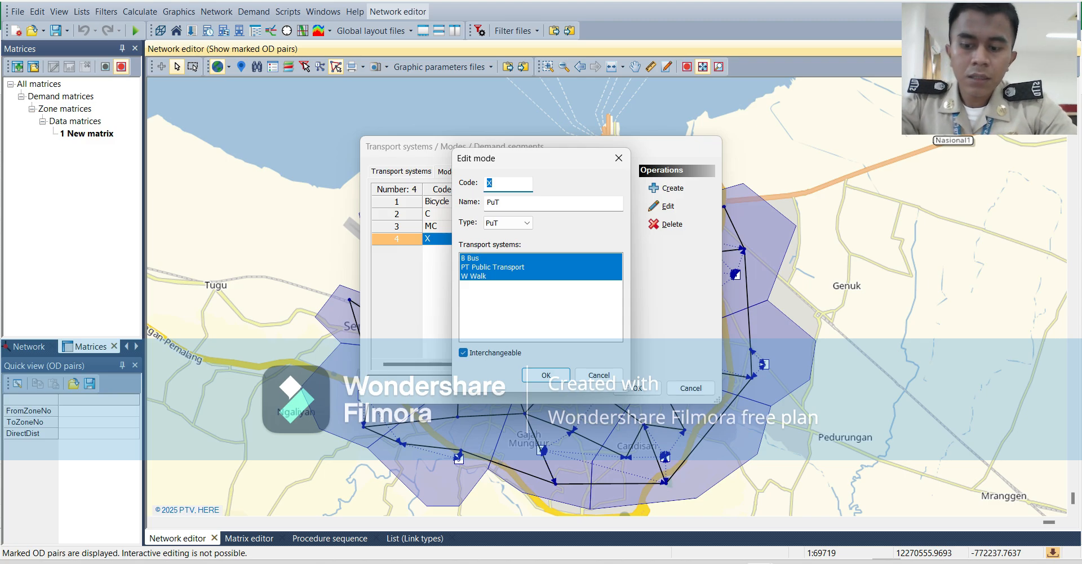
type("PT")
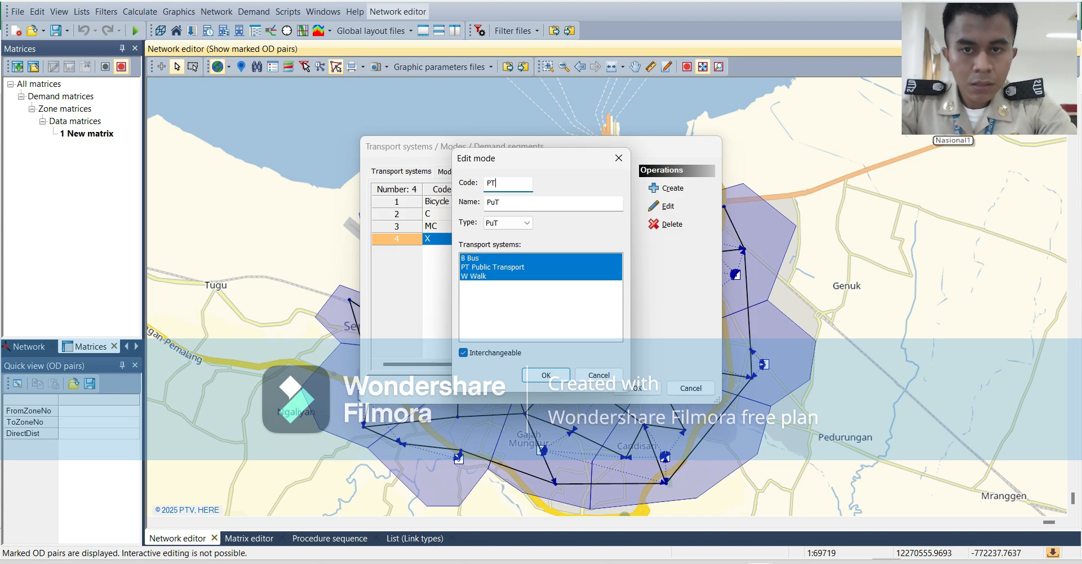
key("Tab")
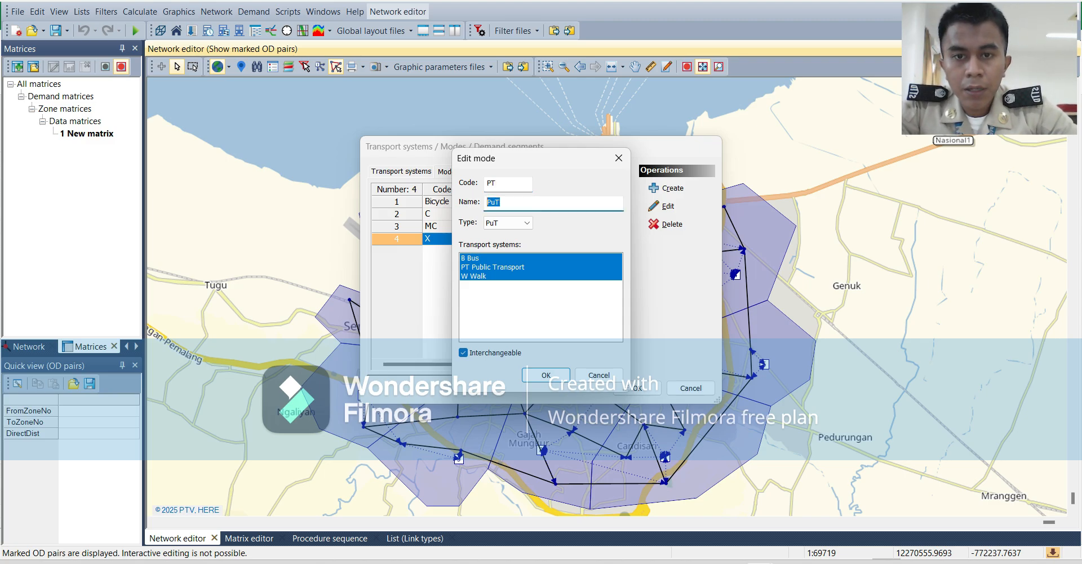
type("P")
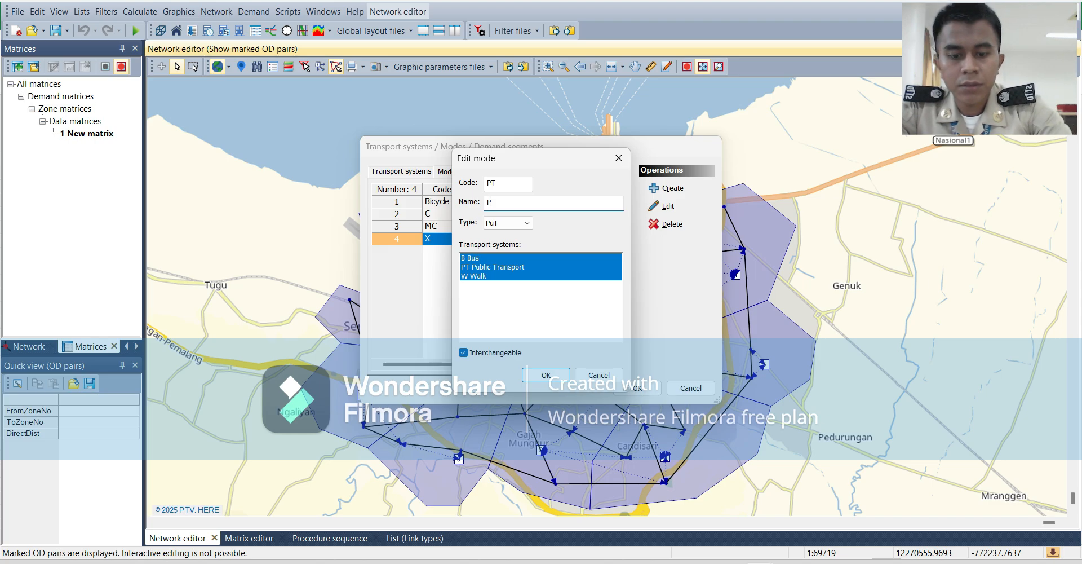
type("ub")
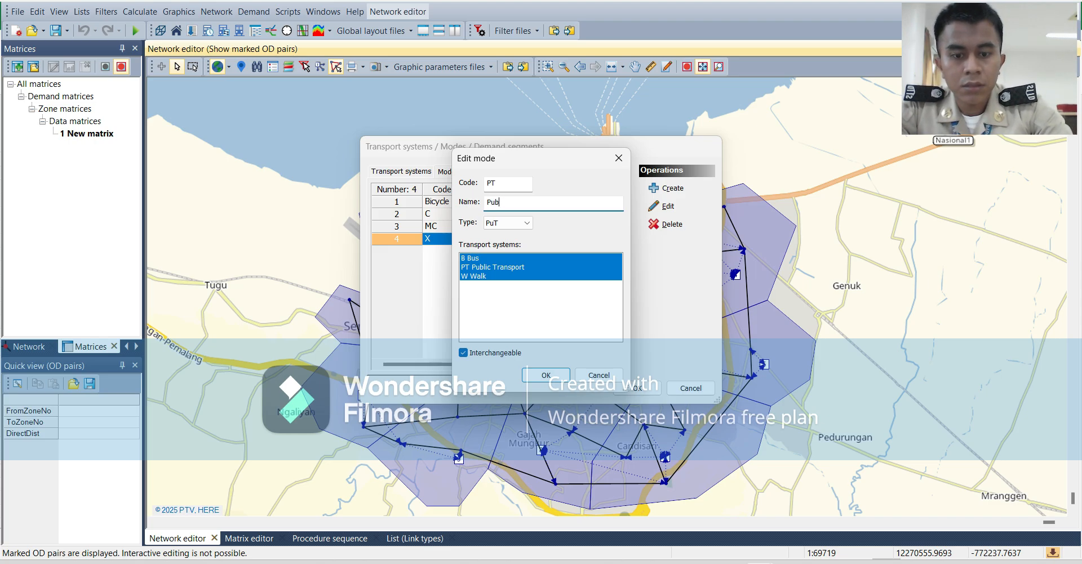
type("lic r")
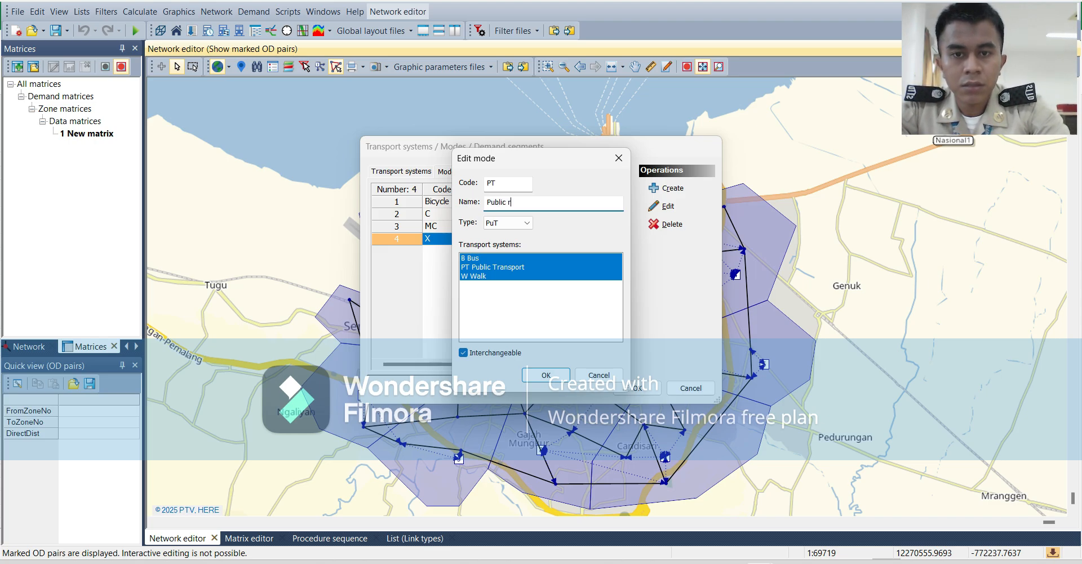
key("BackSpace")
type("Tra")
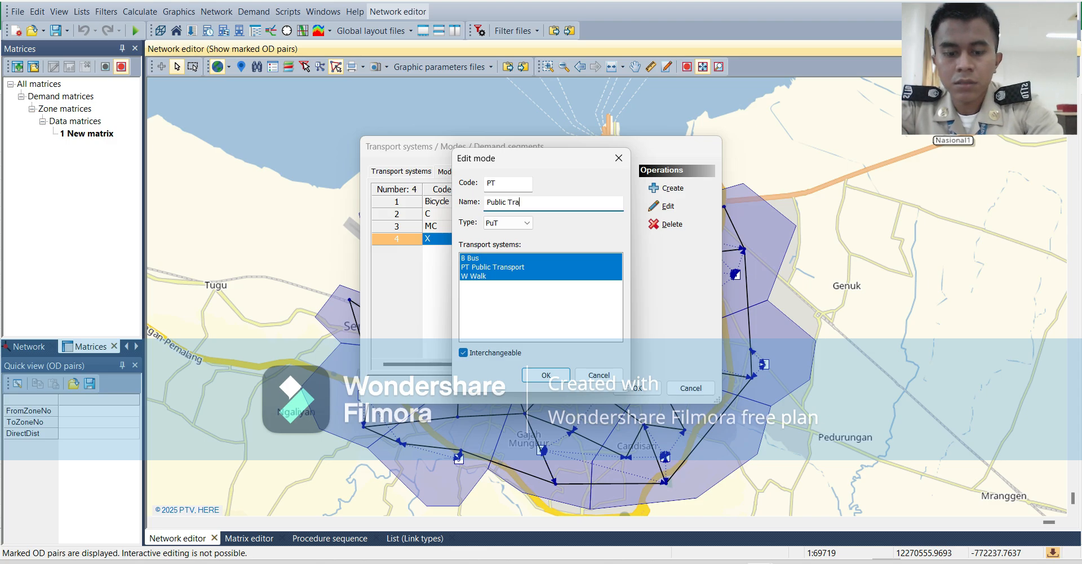
type("nsport")
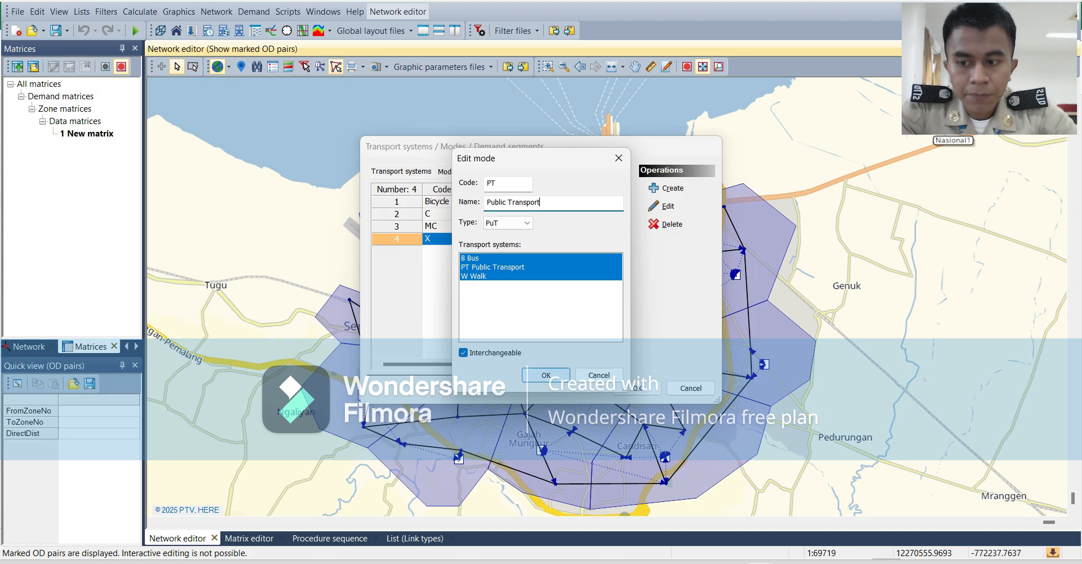
left_click(547, 375)
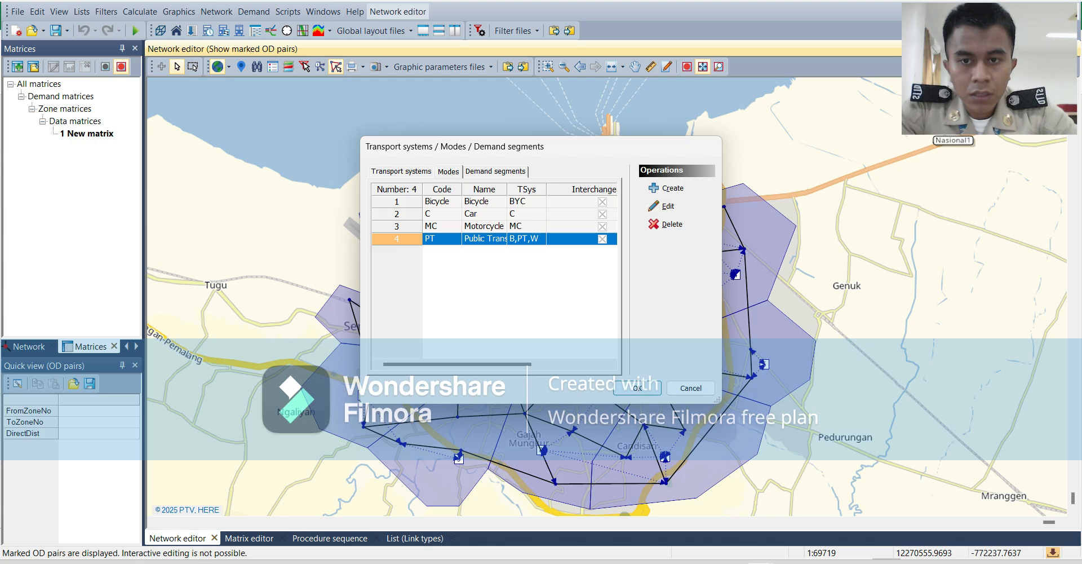
left_click(637, 388)
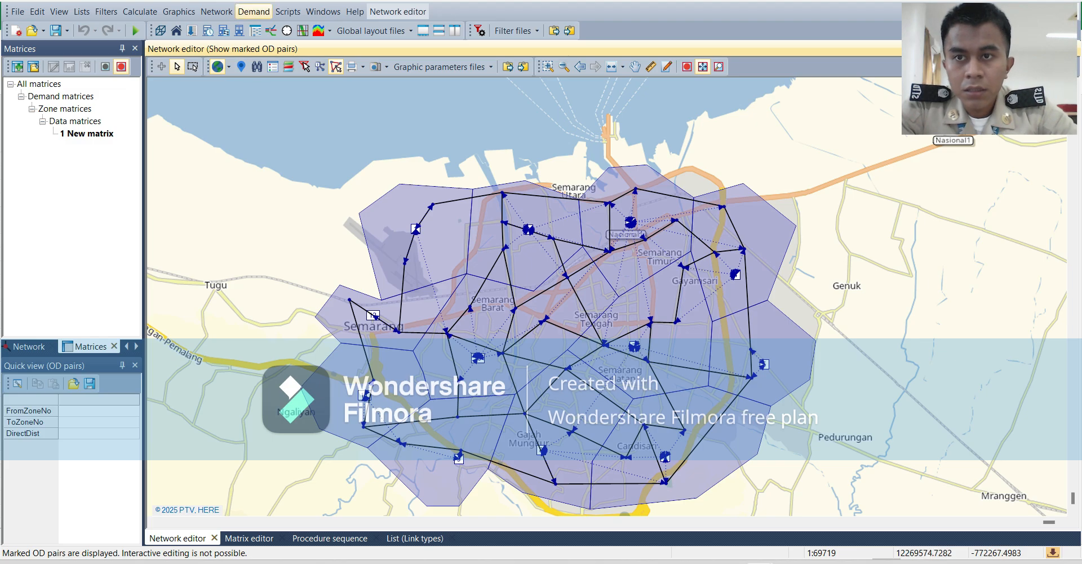
Start a new demand segment in the transport systems, modes and demand segments settings, with the code PT.
left_click(253, 11)
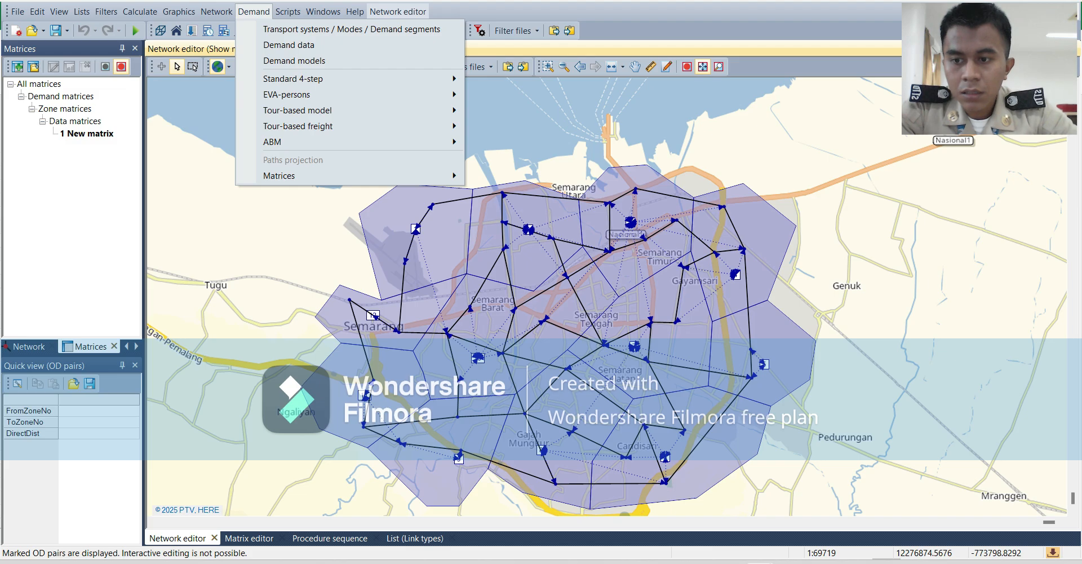
left_click(351, 29)
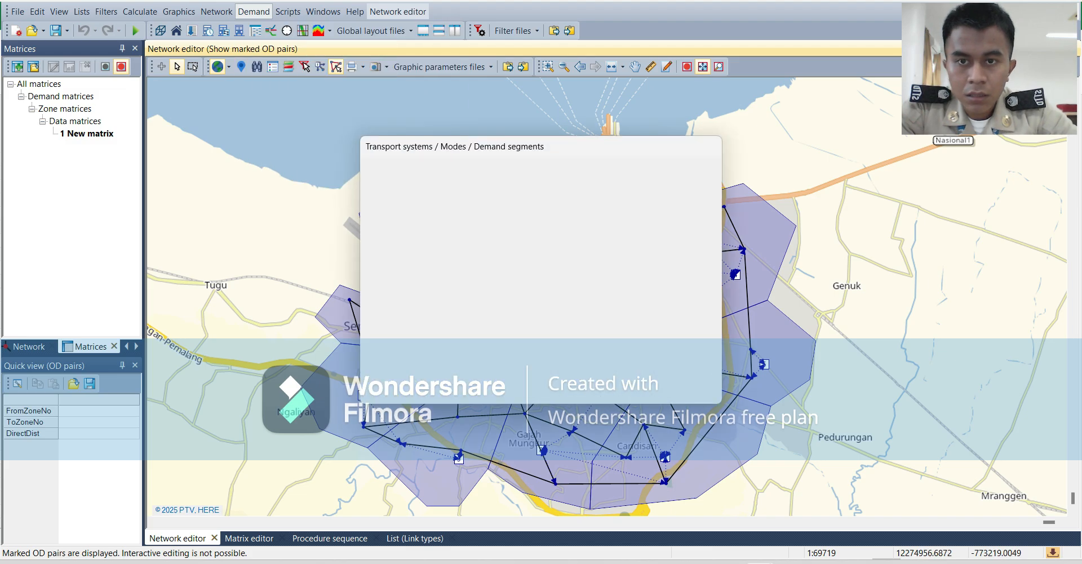
left_click(495, 171)
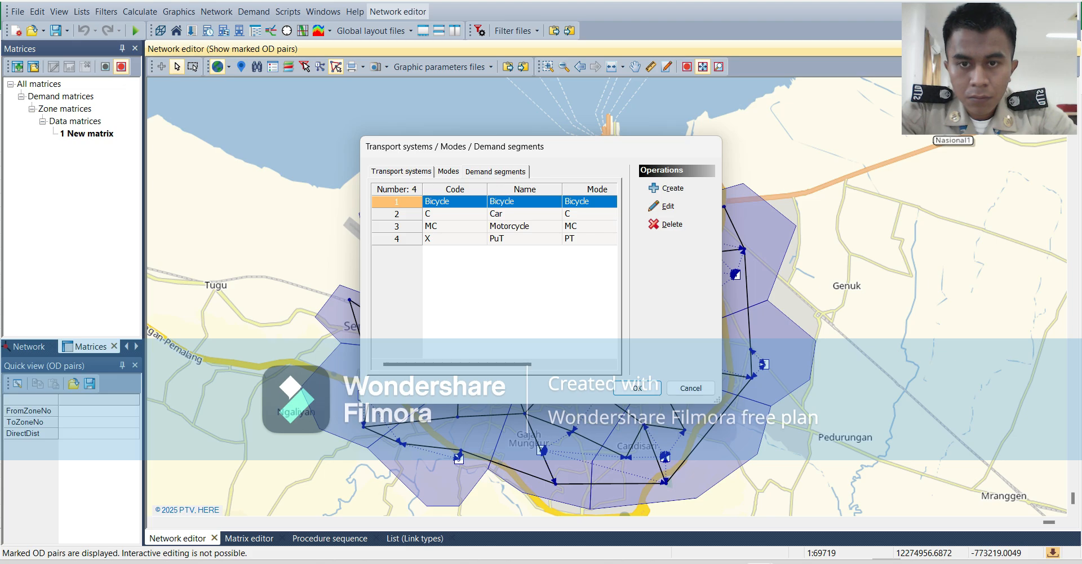
left_click(449, 172)
left_click(495, 171)
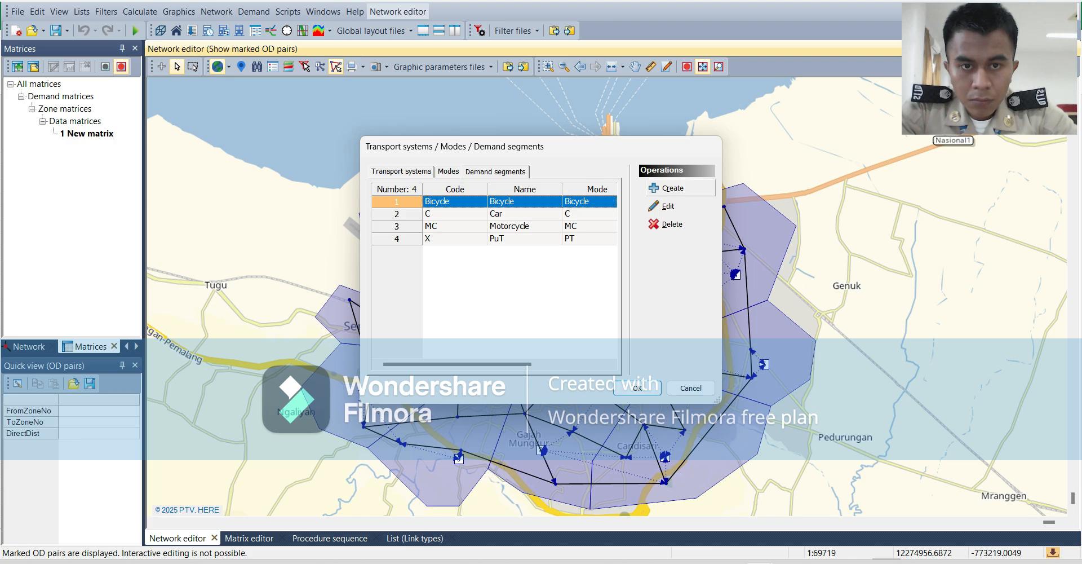
left_click(669, 188)
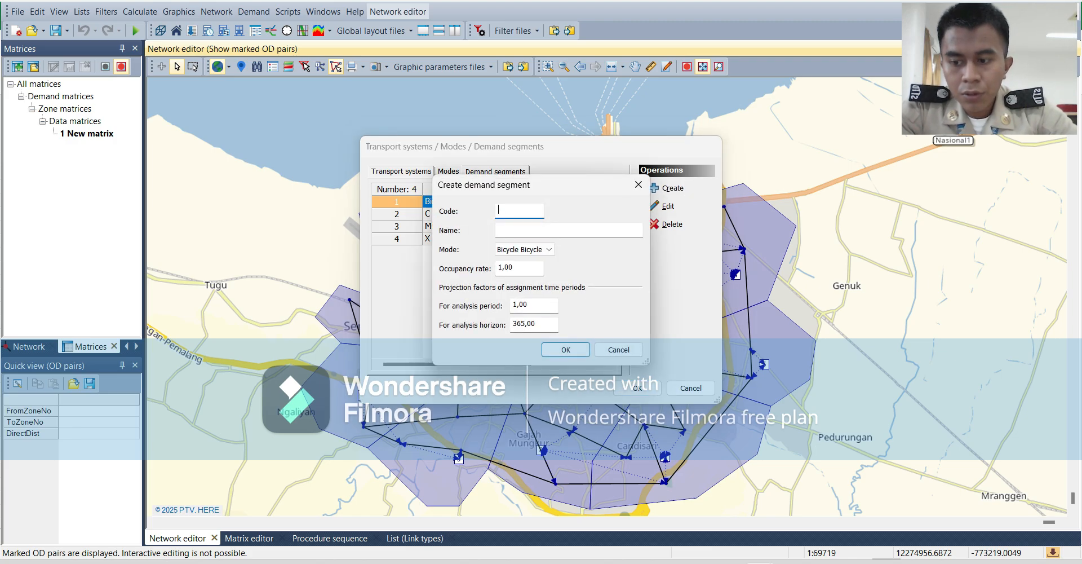
type("PT")
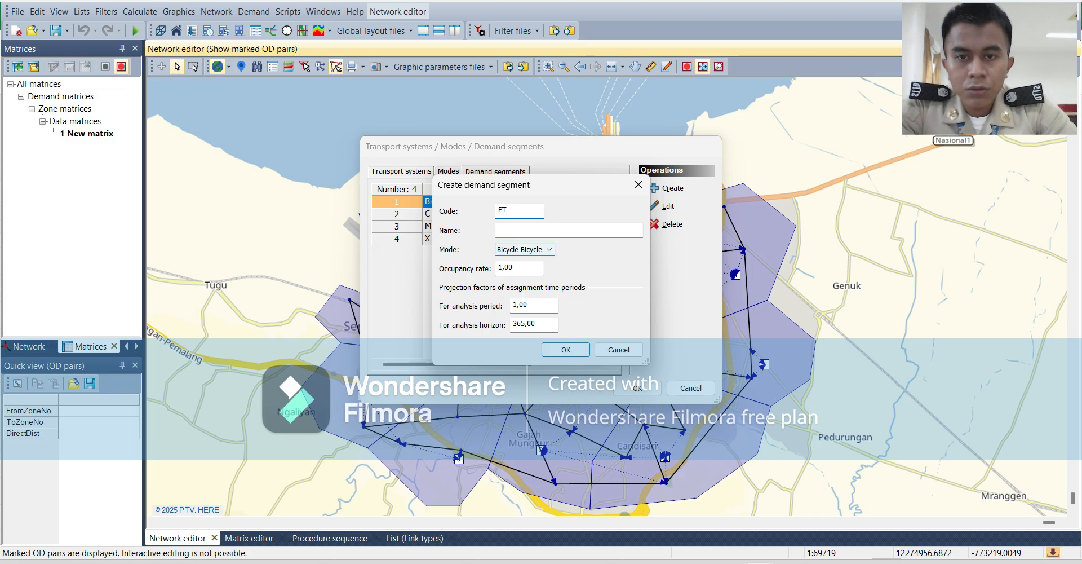
Name the new PT demand segment Public Transport and accept the transport systems, modes and demand segments settings.
left_click(498, 228)
type("pPT")
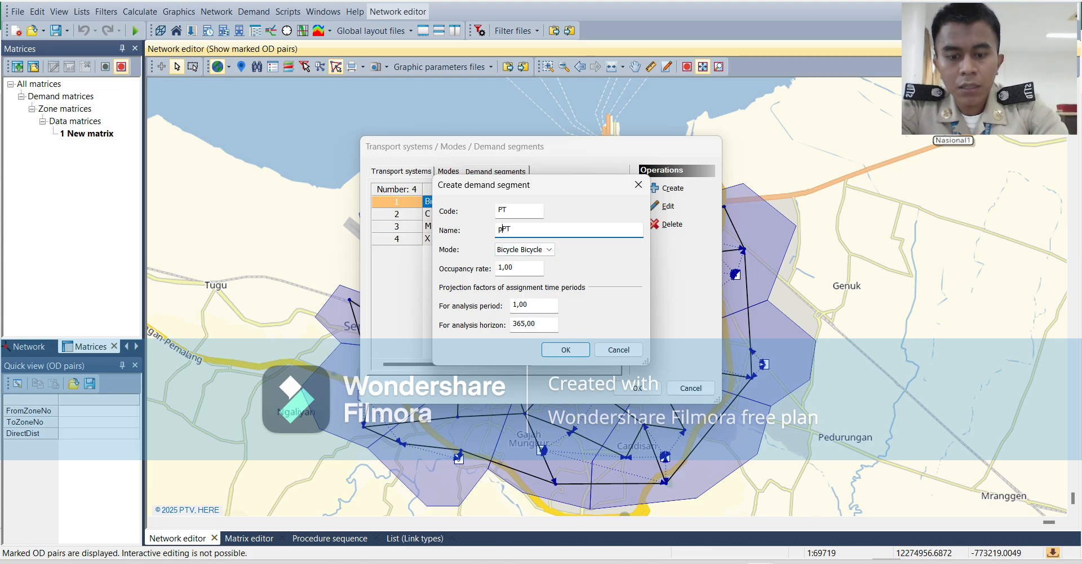
key("BackSpace")
key("shift+End")
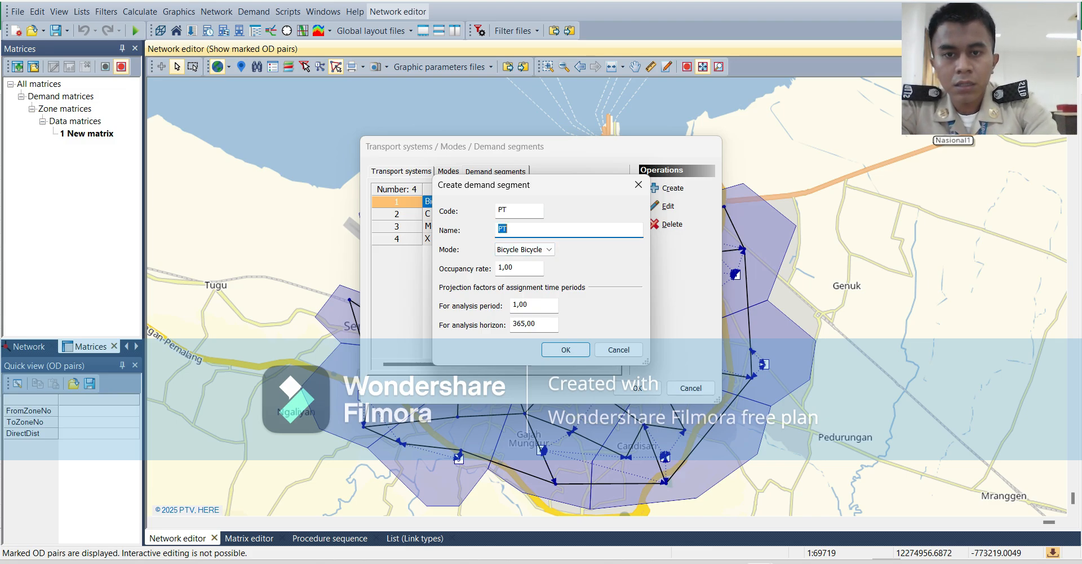
type("puli")
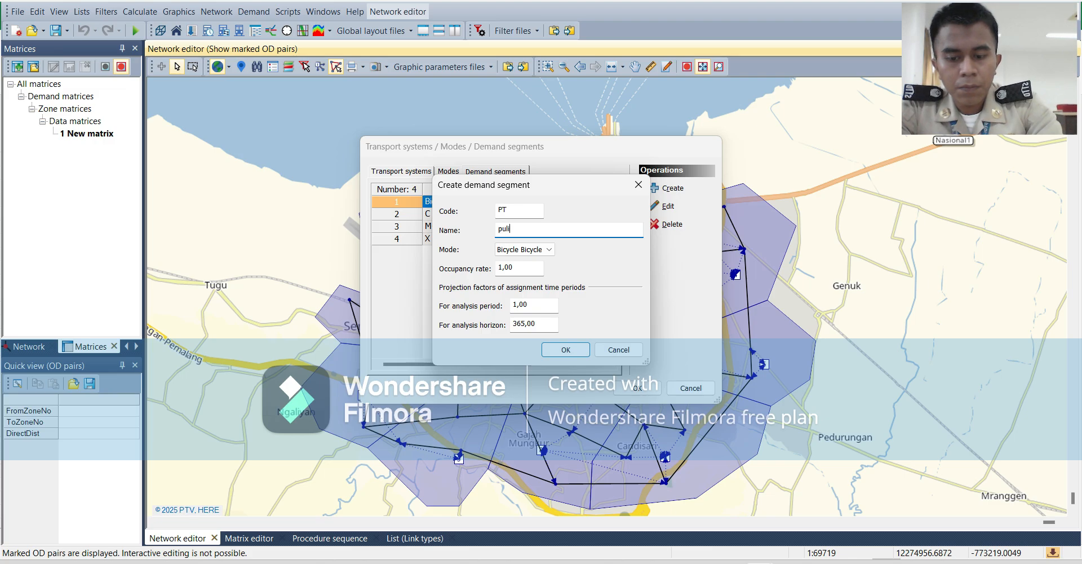
key("BackSpace")
key("BackSpace")
key("BackSpace")
key("BackSpace")
key("BackSpace")
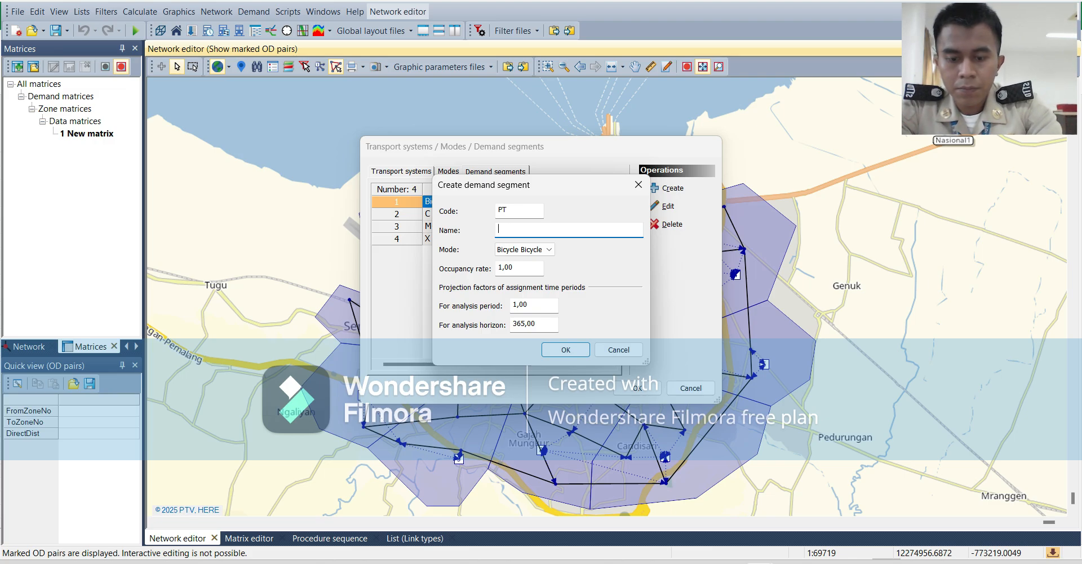
type("Publi")
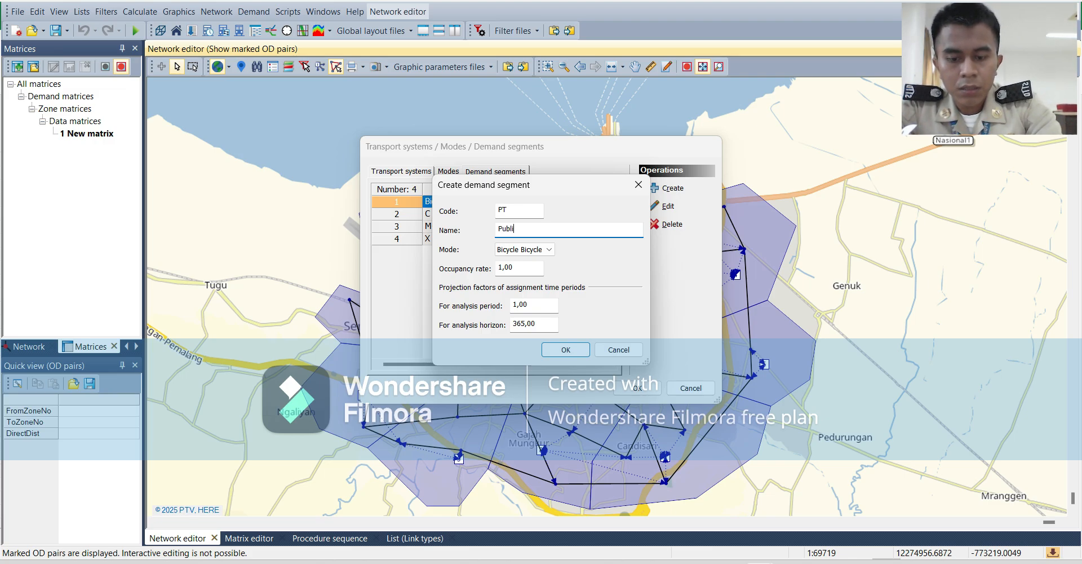
type("c Tra")
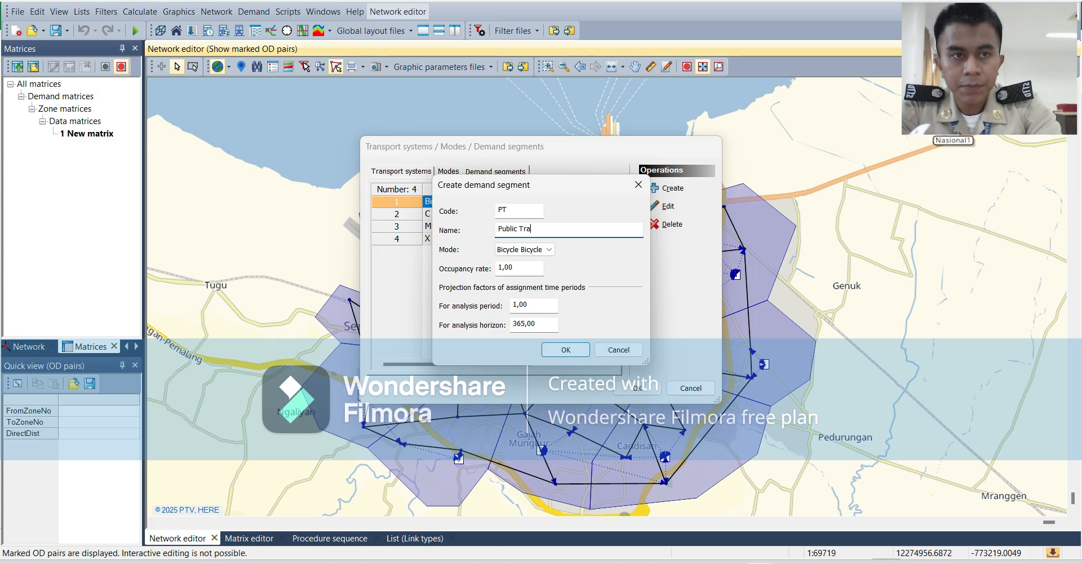
type("nsport")
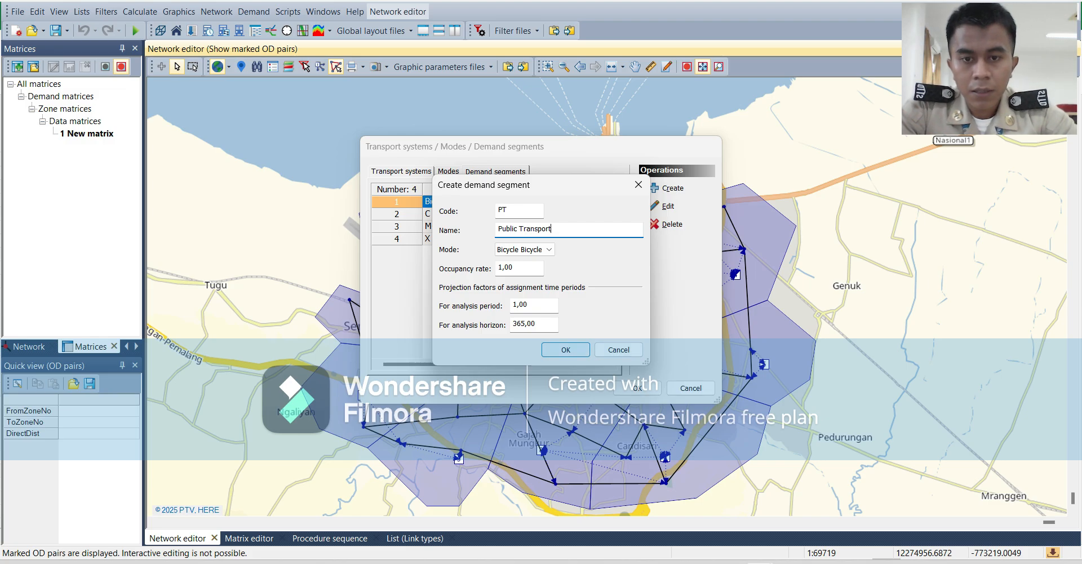
left_click(566, 349)
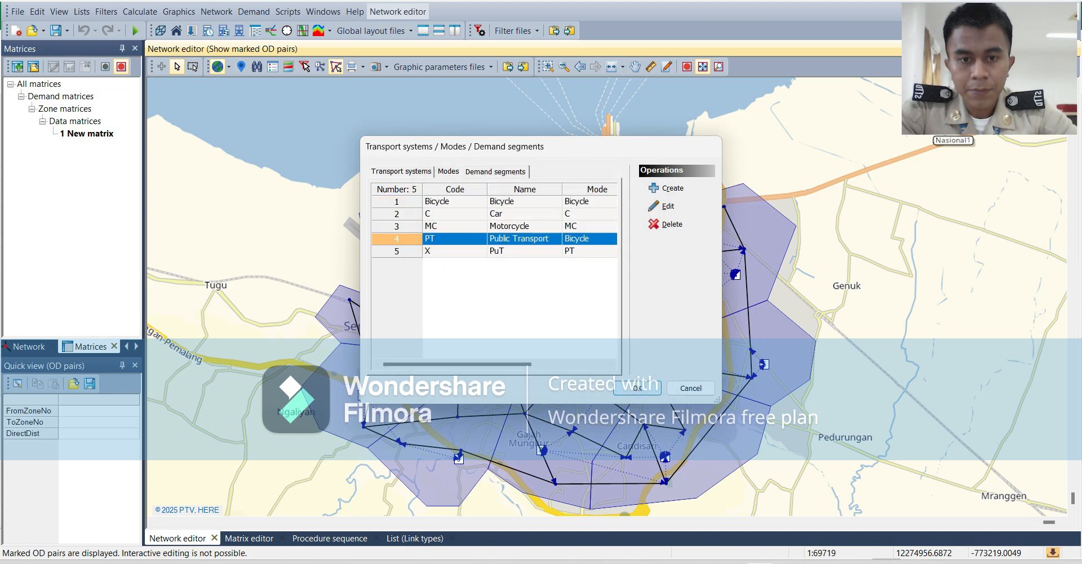
left_click(637, 388)
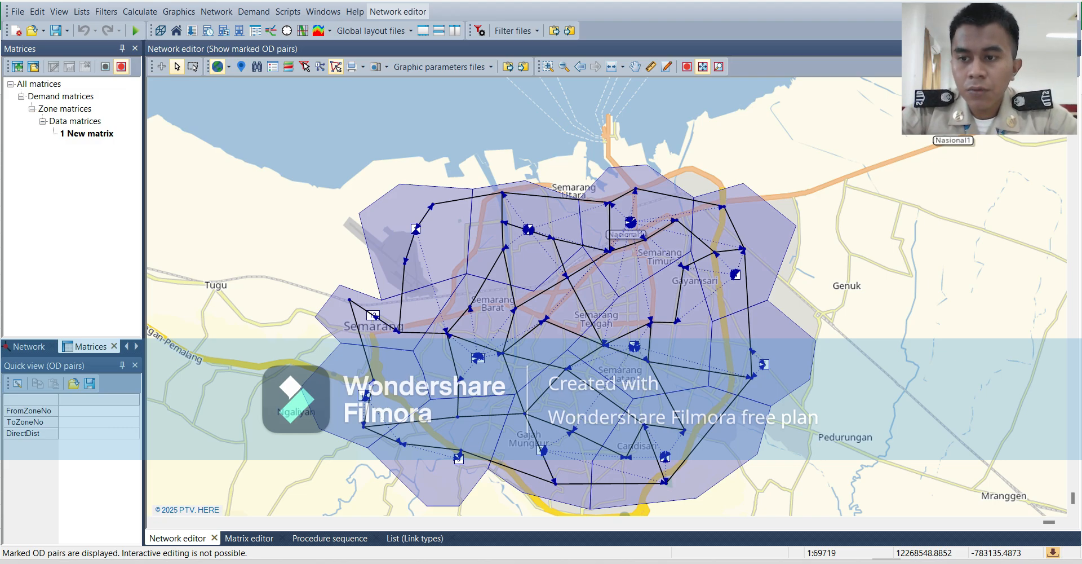
Insert a stop point on link 1 between nodes 41 and 42, about 1.2 km from node 41.
left_click(29, 346)
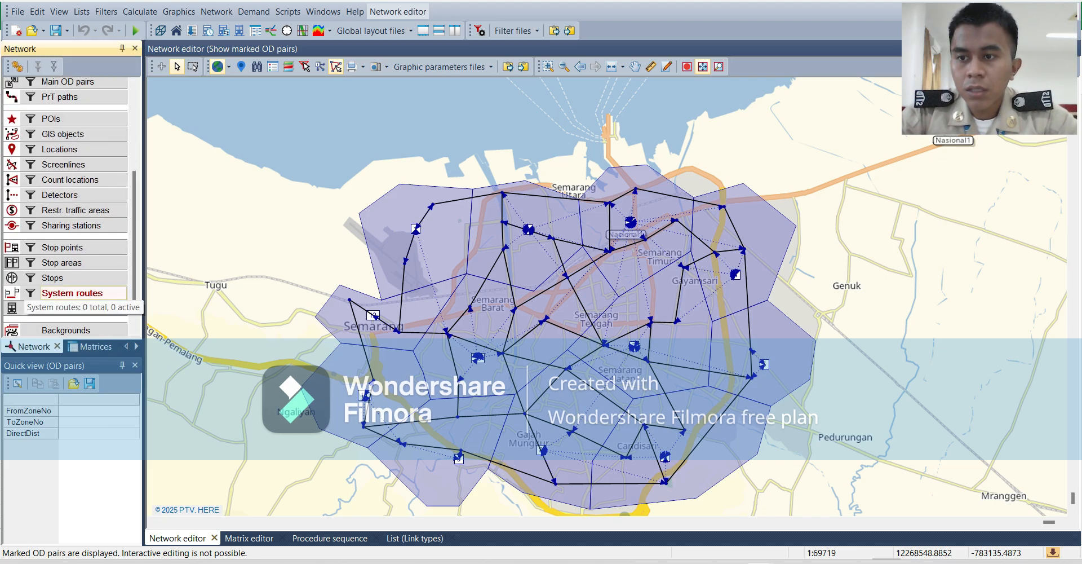
left_click(34, 248)
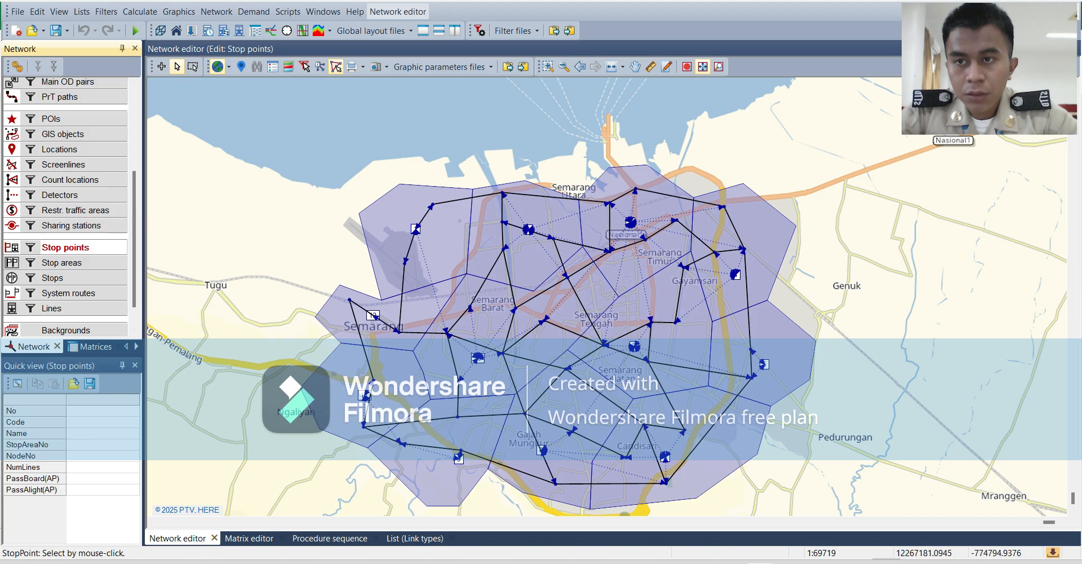
left_click(161, 66)
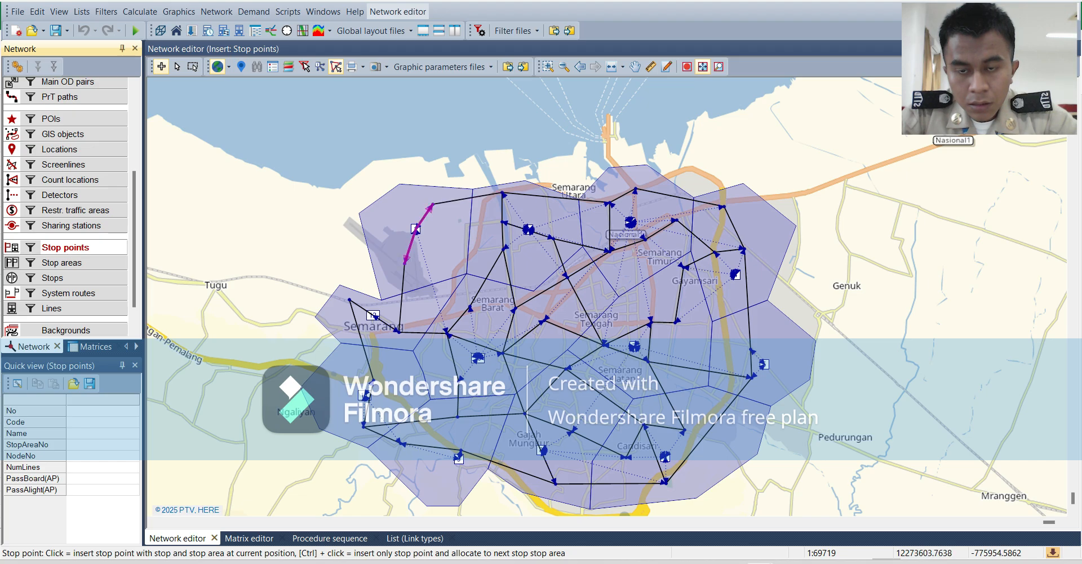
left_click(420, 218)
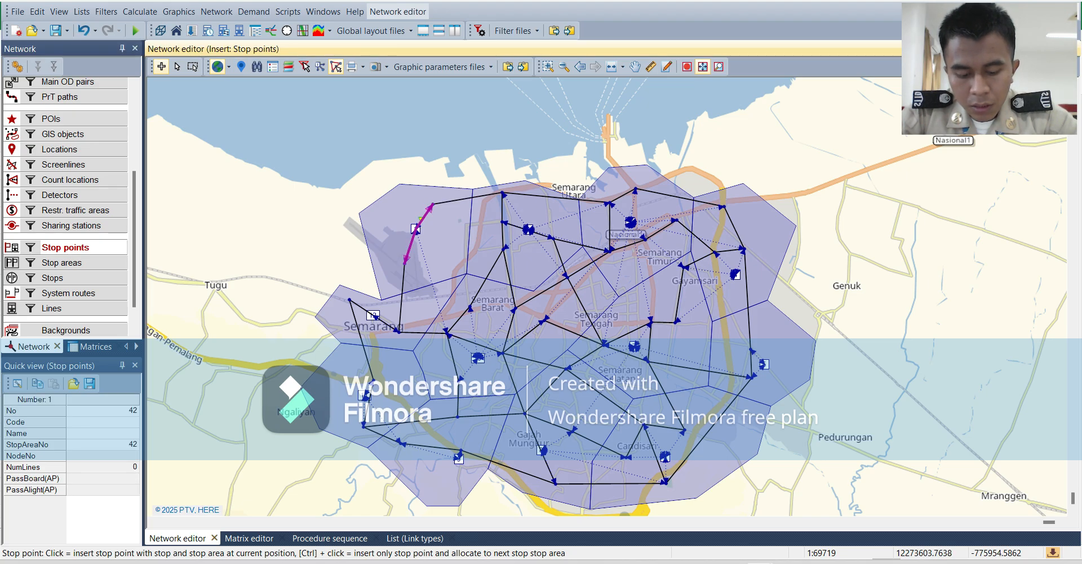
Give the new stop point on link 1 the code H1 and the name Halte1.
right_click(420, 219)
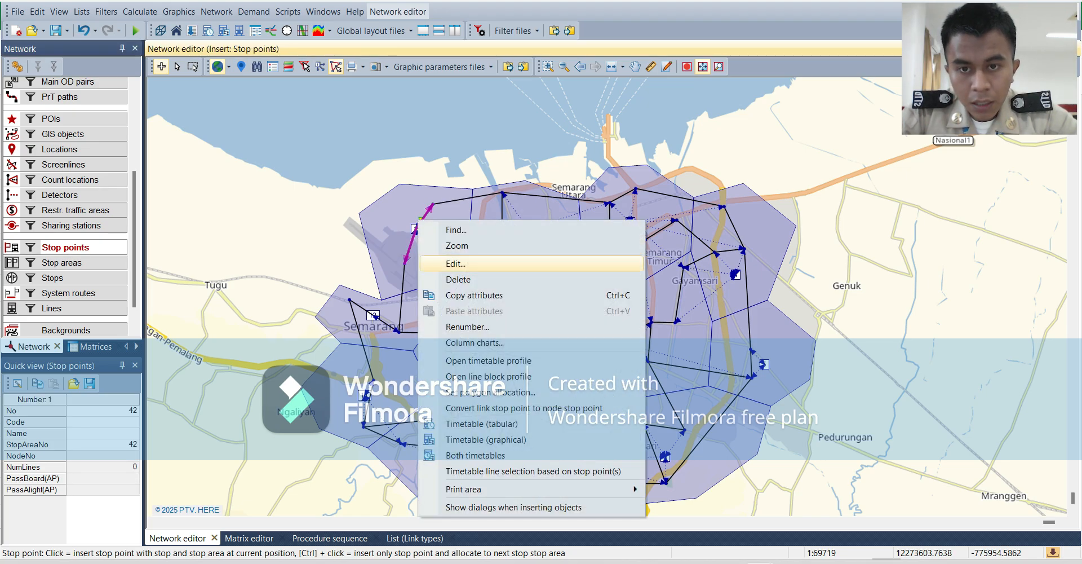
left_click(442, 263)
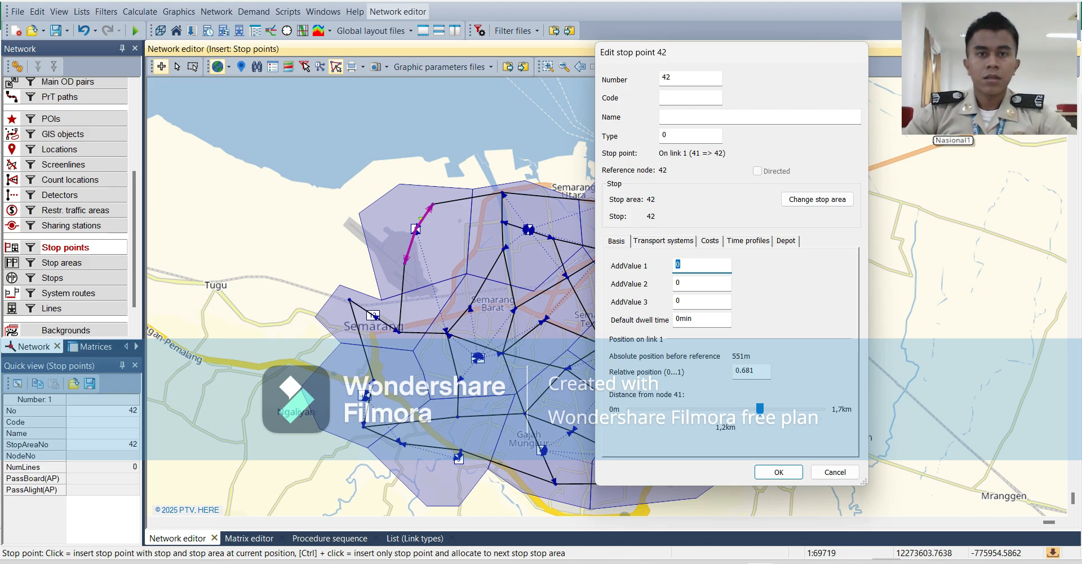
left_click(691, 97)
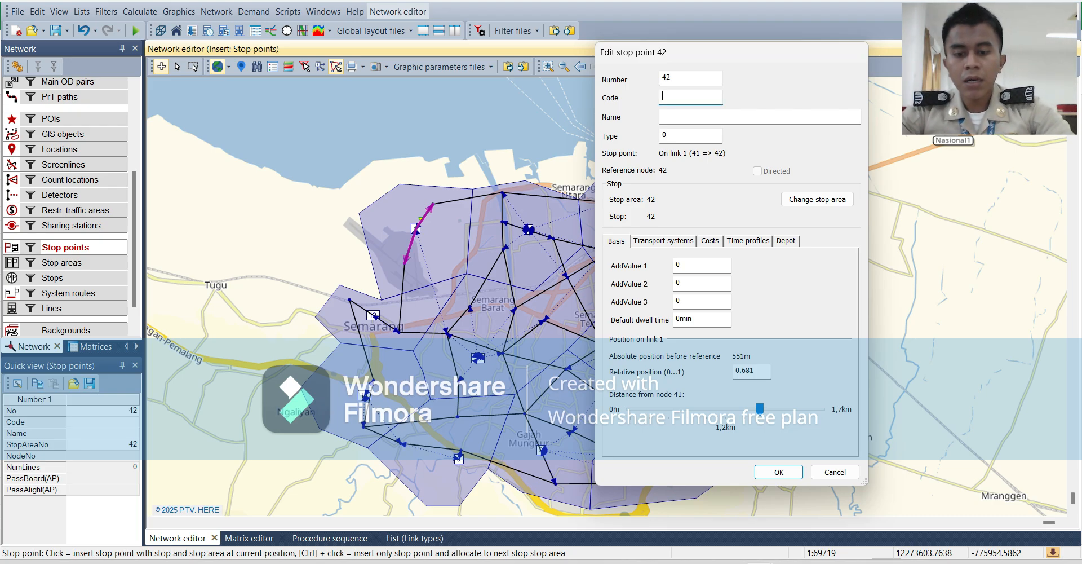
type("H1")
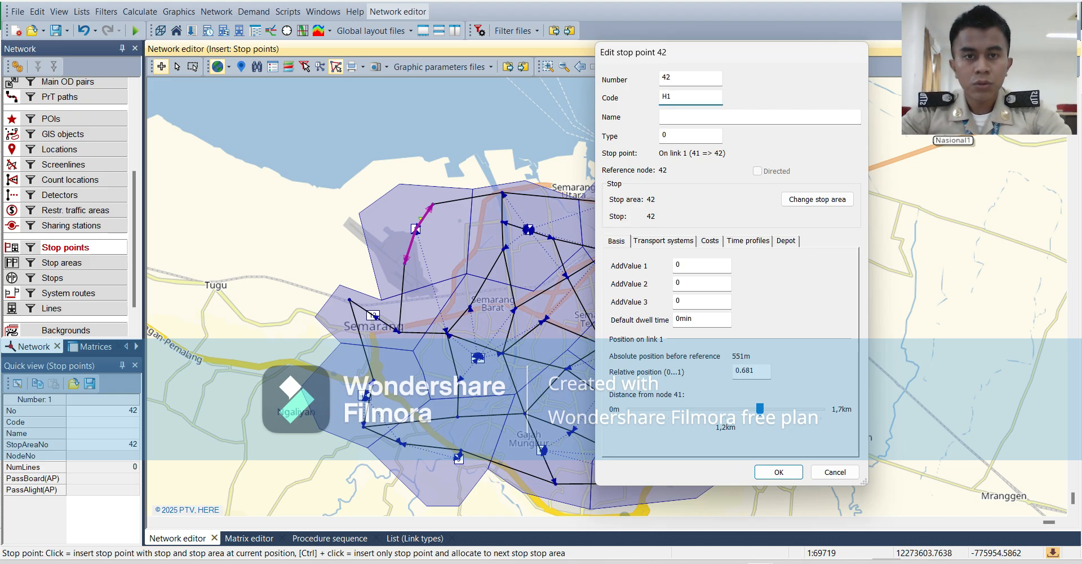
key("Tab")
type("h")
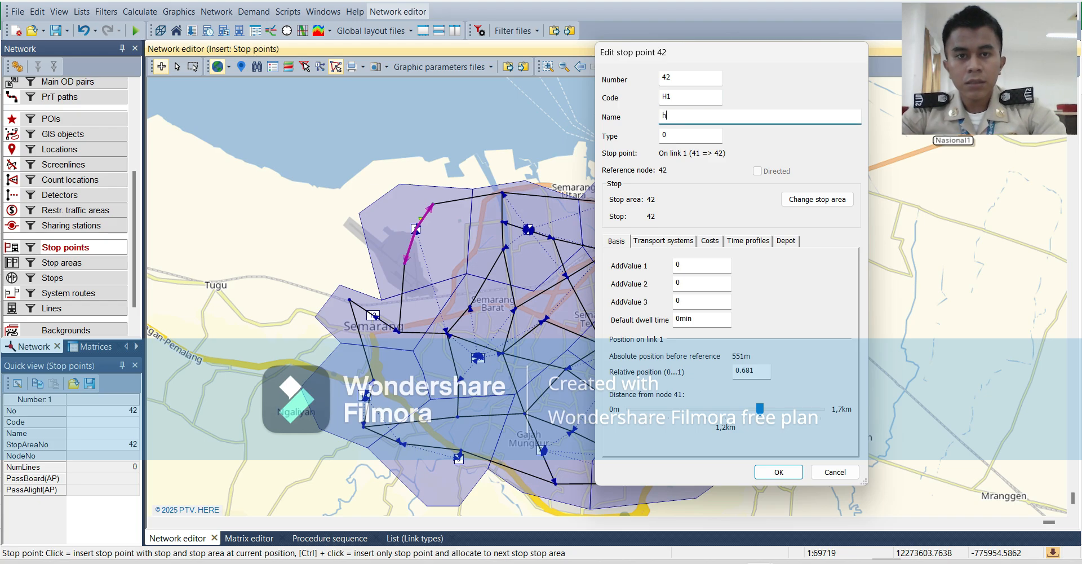
key("BackSpace")
type("Ha")
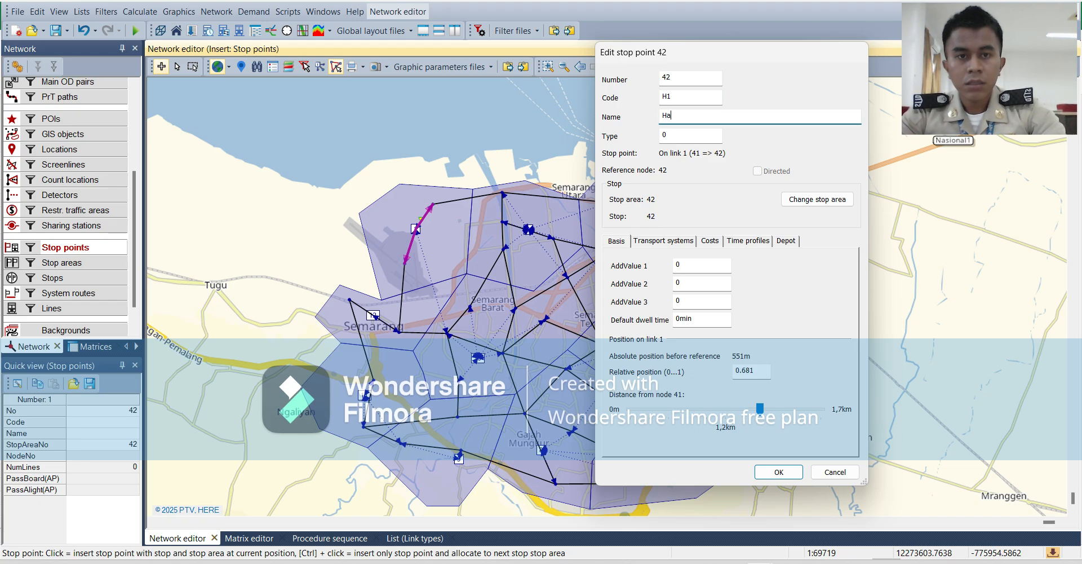
type("lte1")
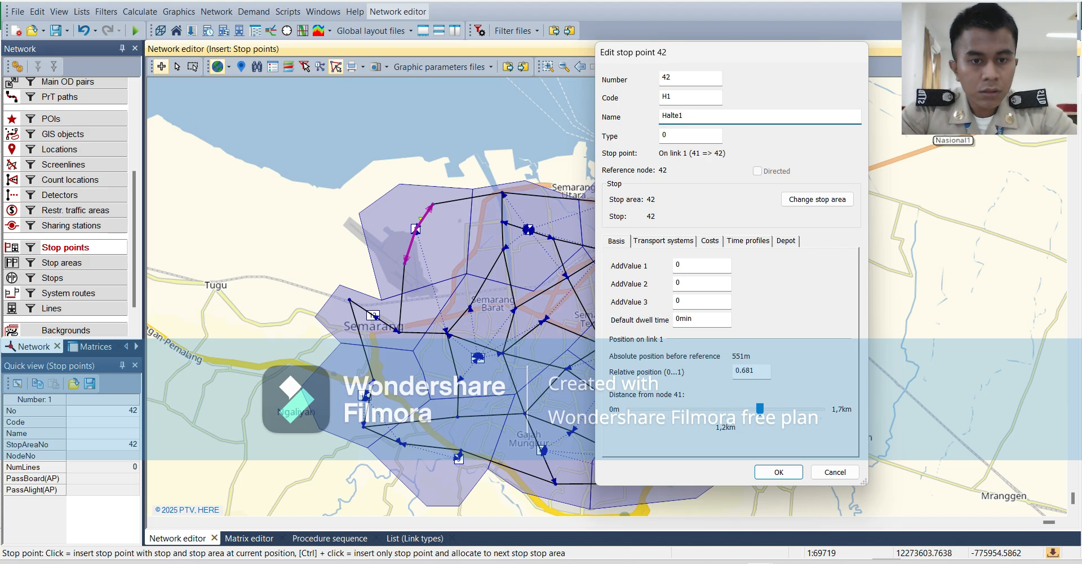
key("Return")
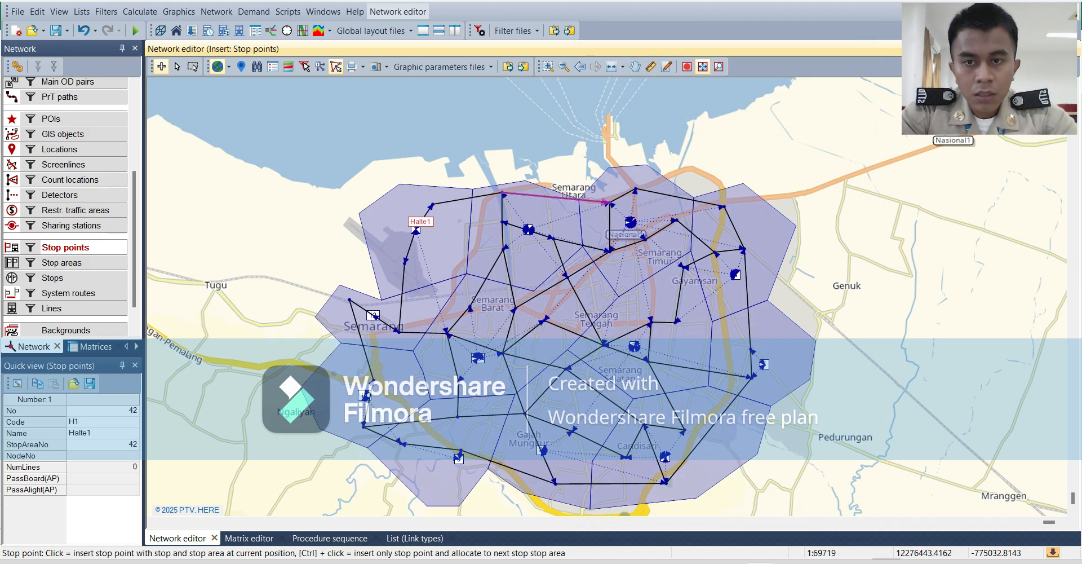
Insert a stop point on link 2, about 959 m from node 42, with the code H2 and the name Halte2.
left_click(468, 198)
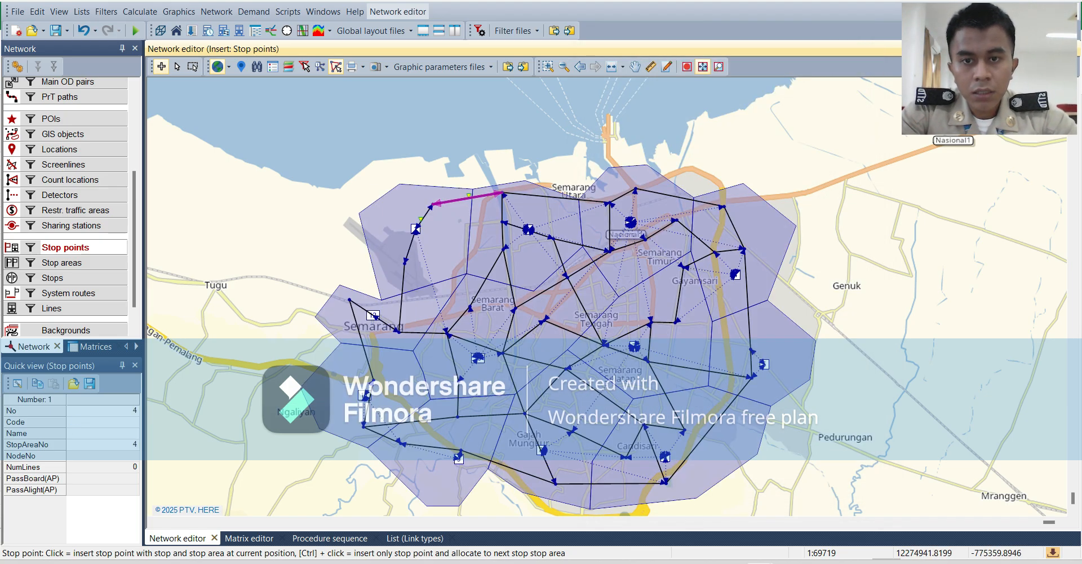
right_click(468, 197)
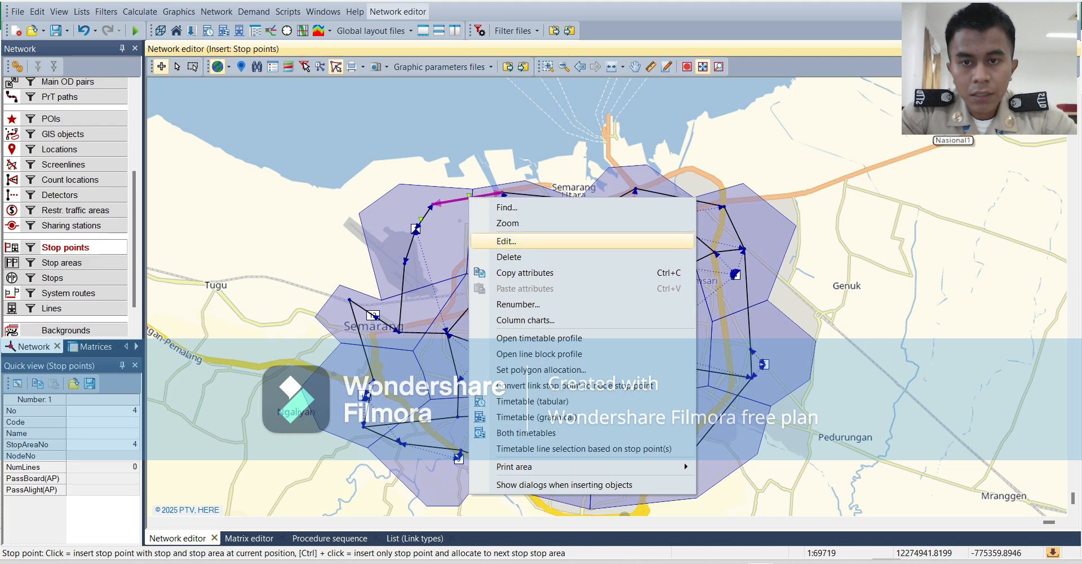
left_click(496, 240)
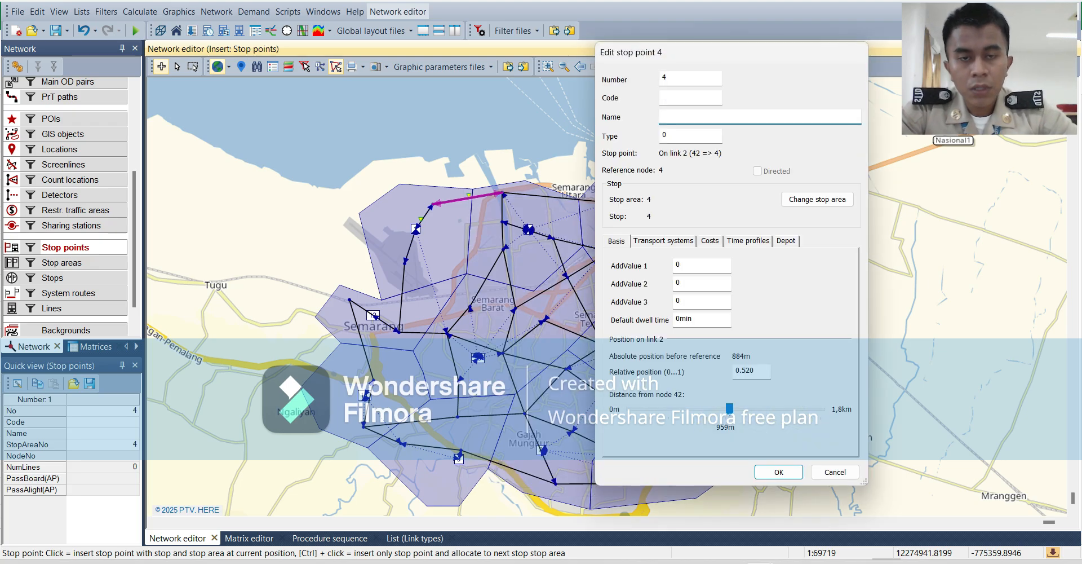
left_click(690, 98)
type("H2")
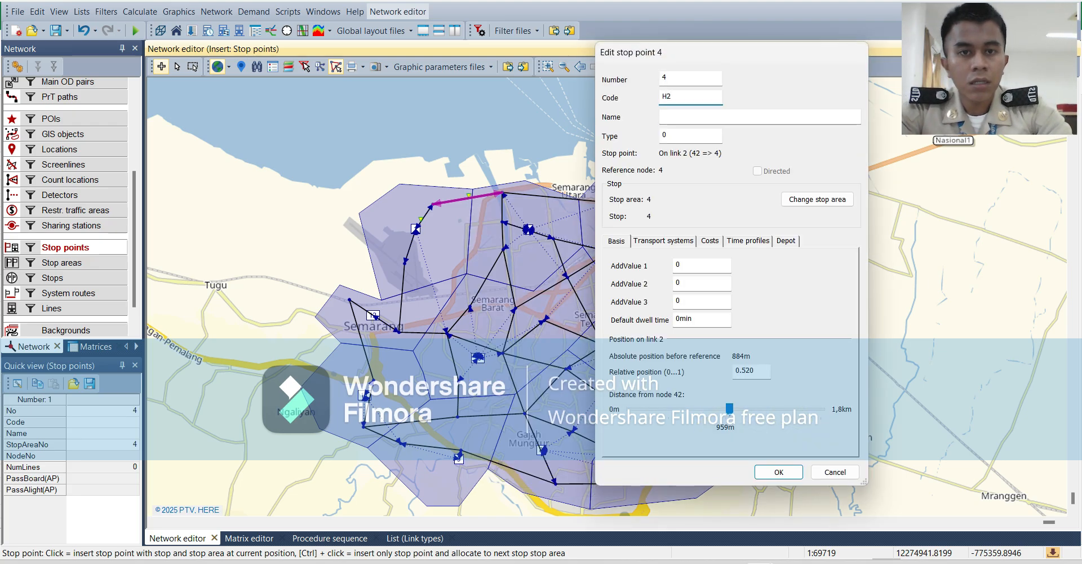
key("Tab")
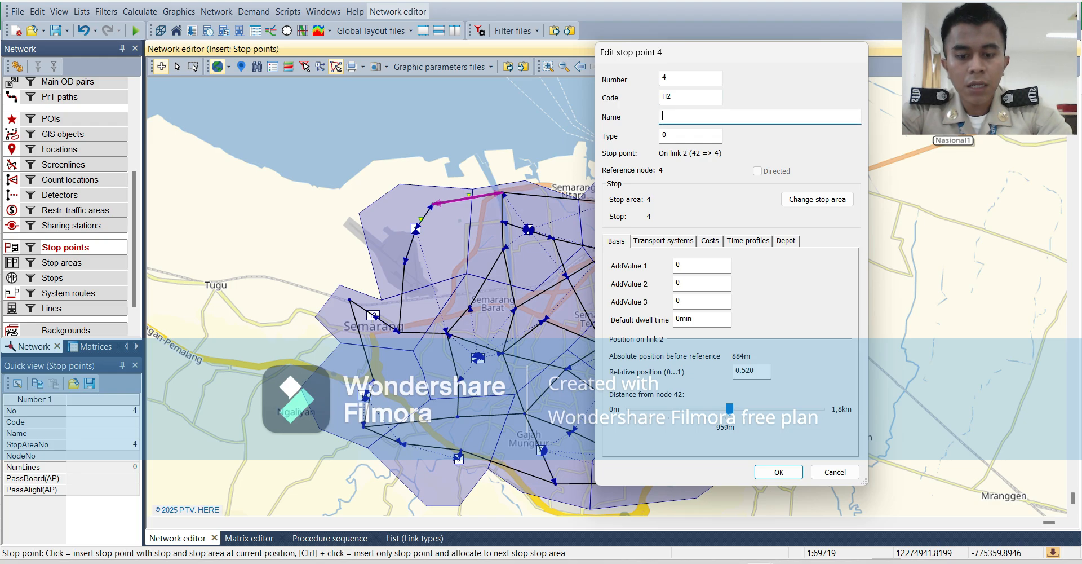
type("Halte2")
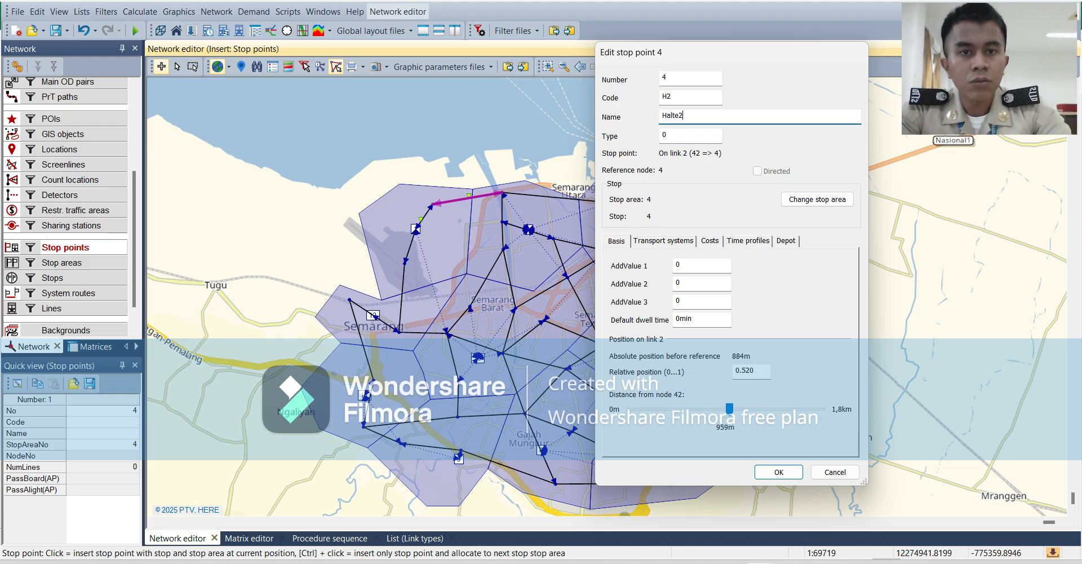
key("Return")
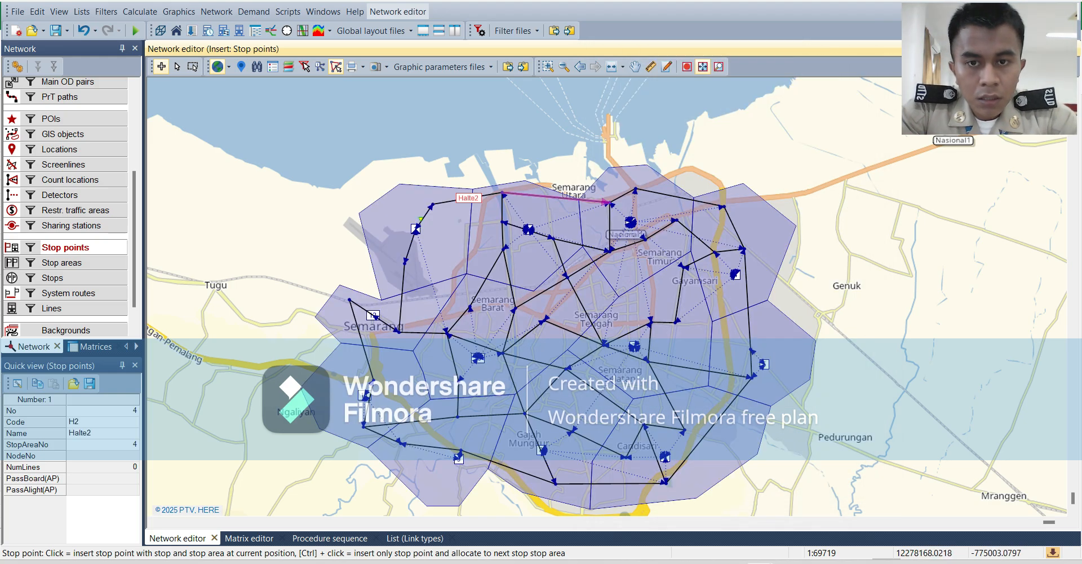
Insert a stop point on link 3, about 1.1 km from node 4, with the code H3 and the name Halte3.
left_click(543, 196)
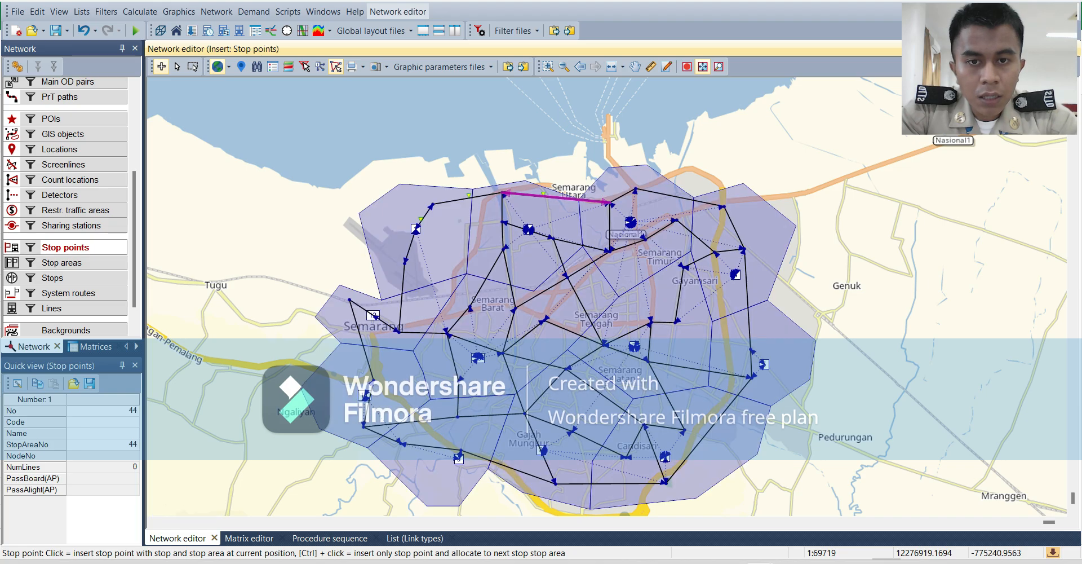
right_click(561, 195)
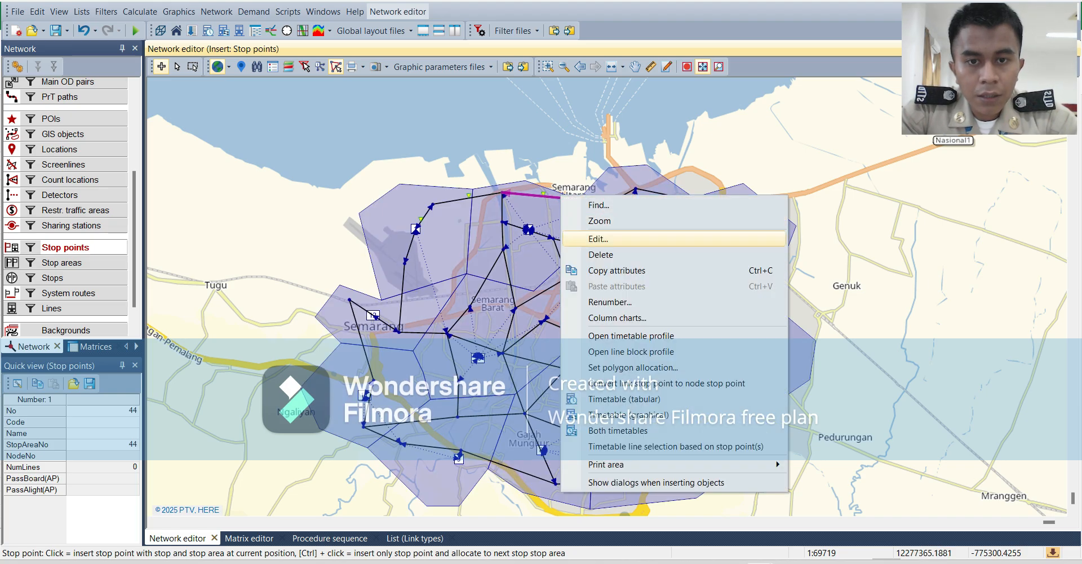
left_click(598, 238)
left_click(690, 97)
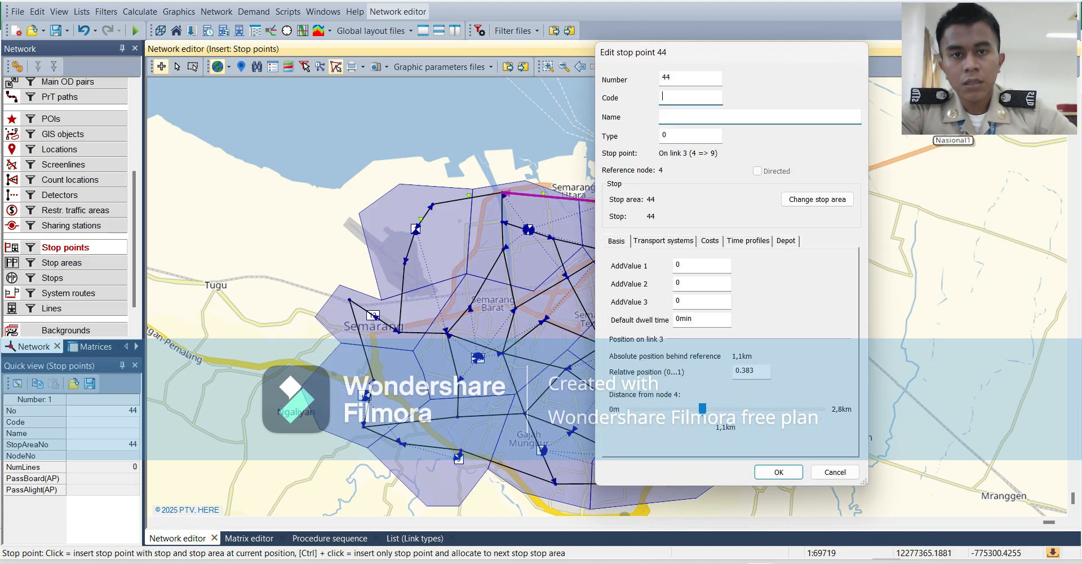
type("H3")
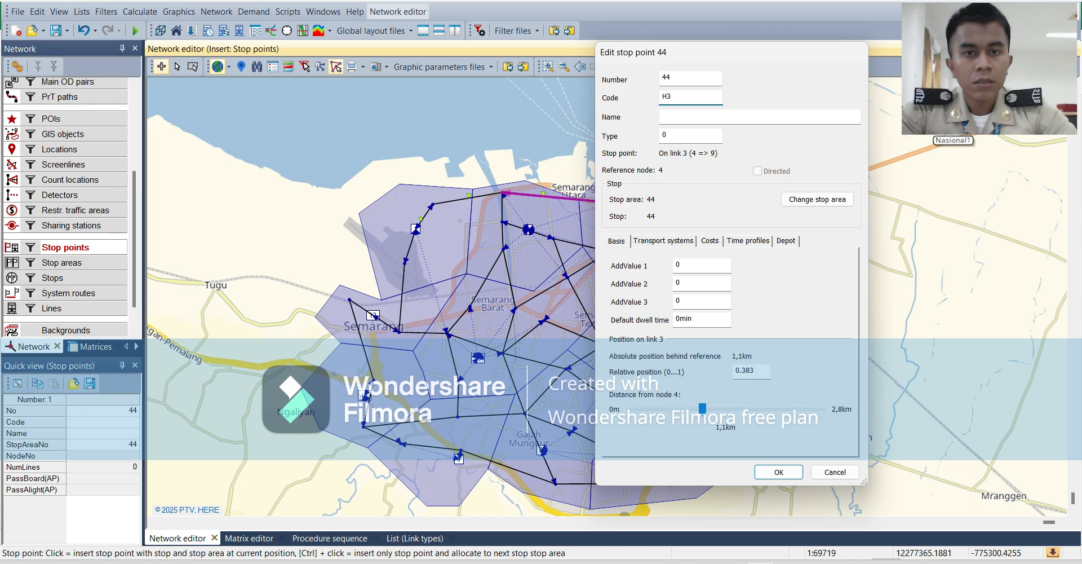
key("Tab")
type("H")
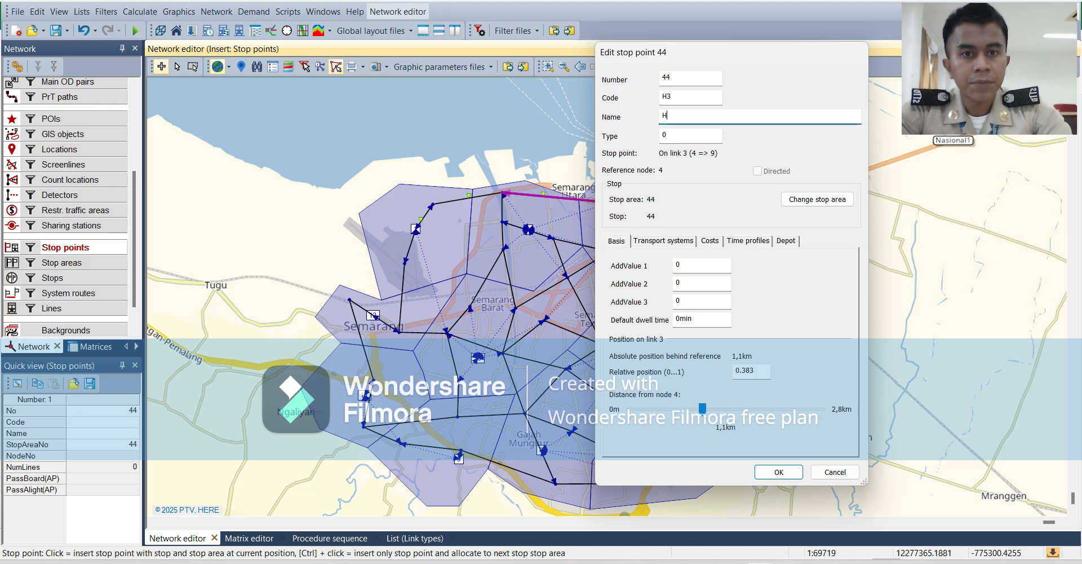
type("alte3")
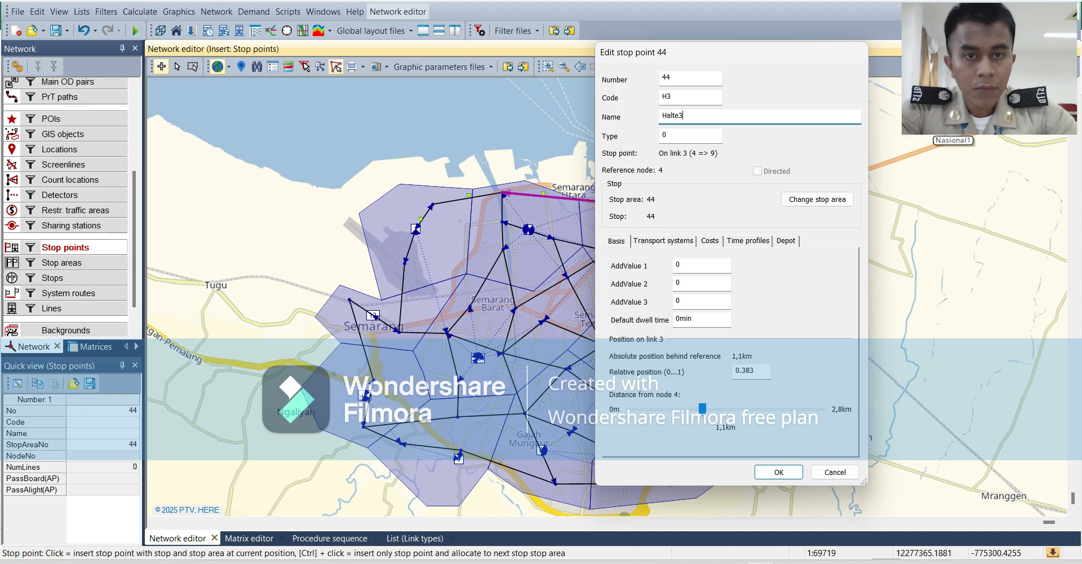
key("Return")
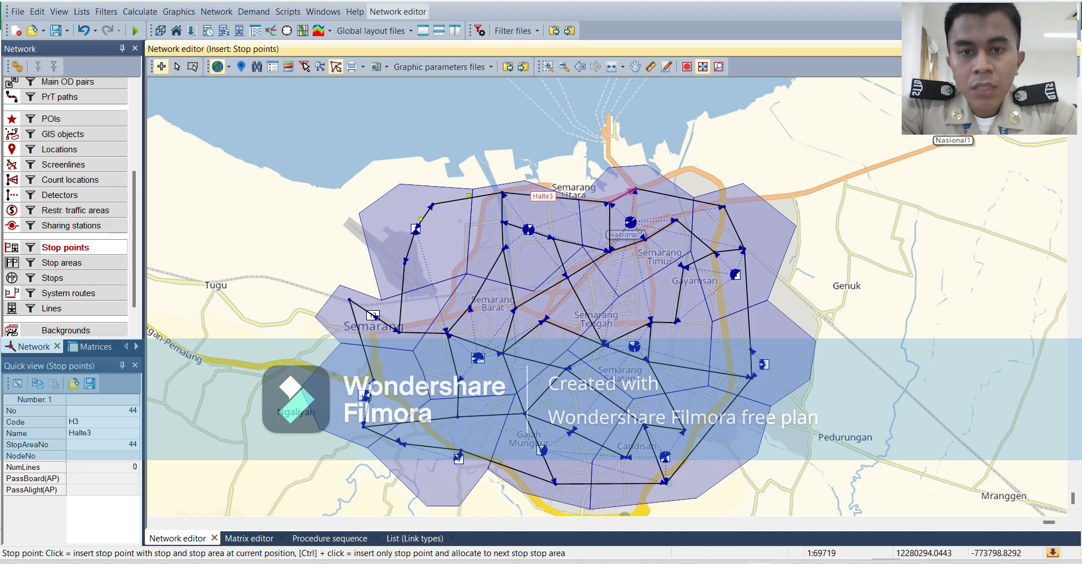
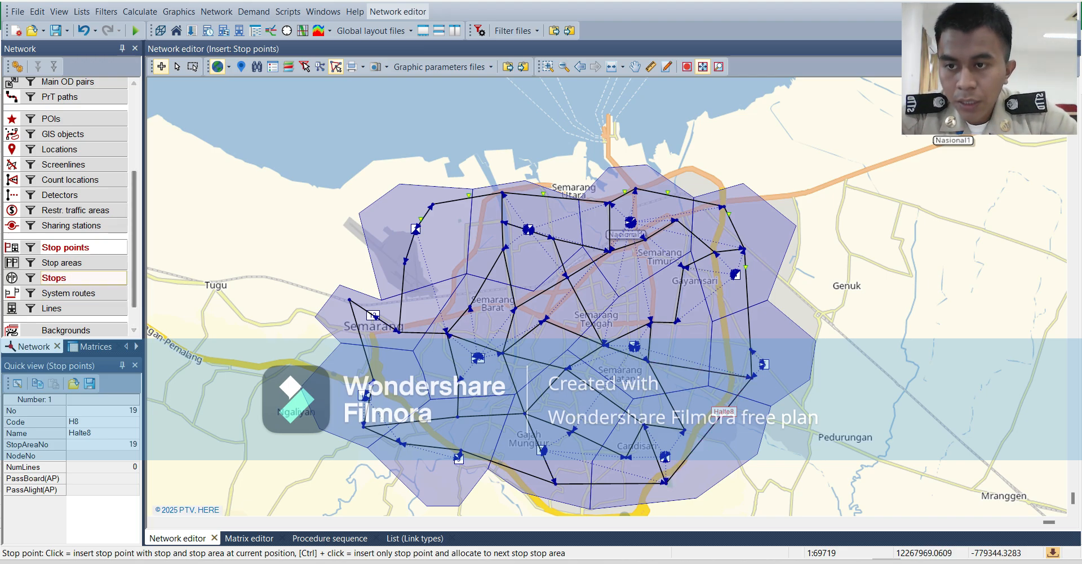
Insert a stop area on the network's northwestern link at about x 12273351, y -776623, with code H and name H1.
left_click(64, 262)
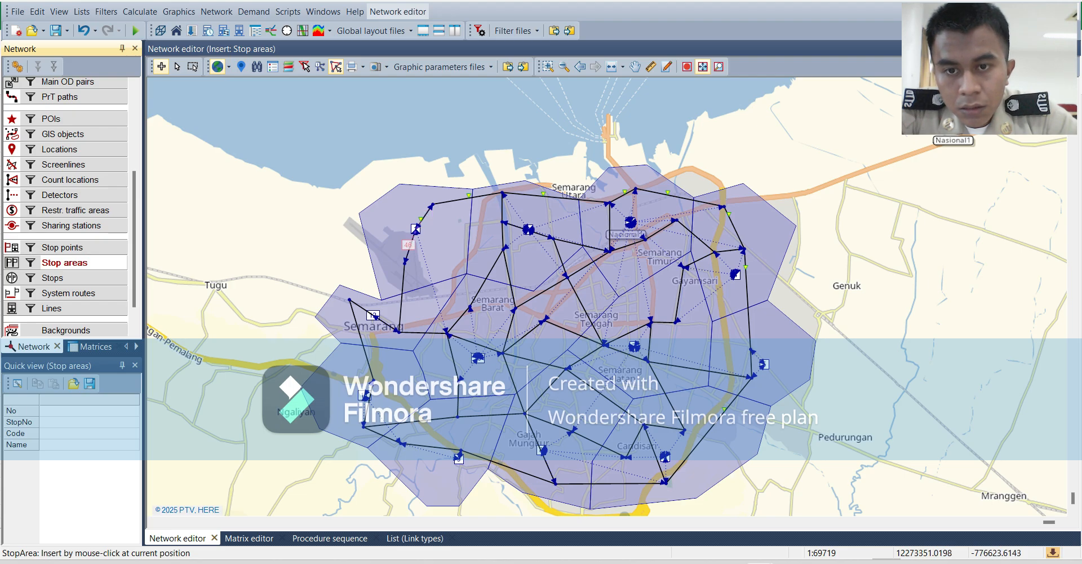
left_click(409, 245)
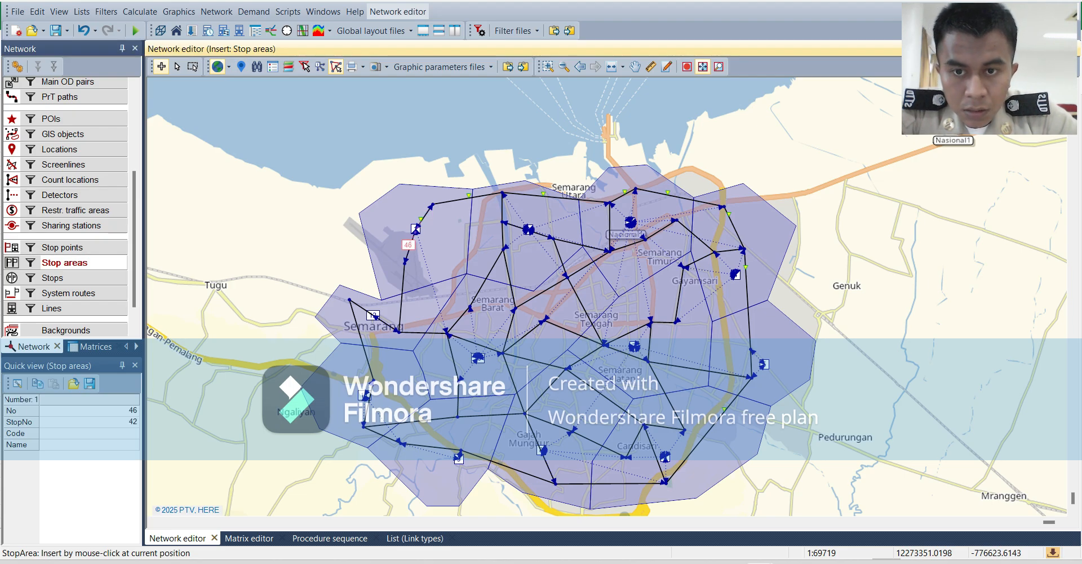
right_click(408, 245)
left_click(444, 288)
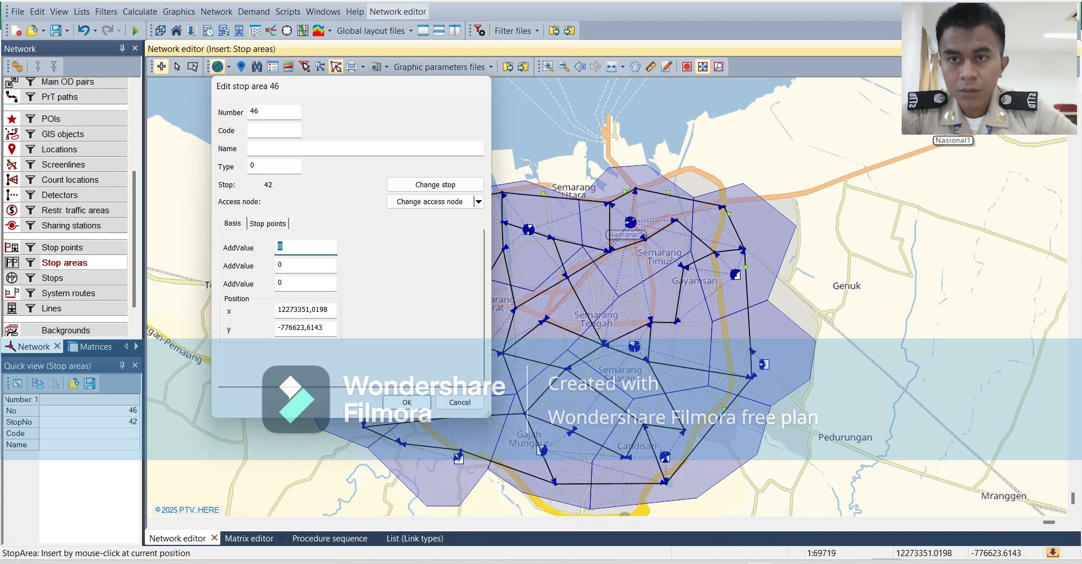
left_click(274, 130)
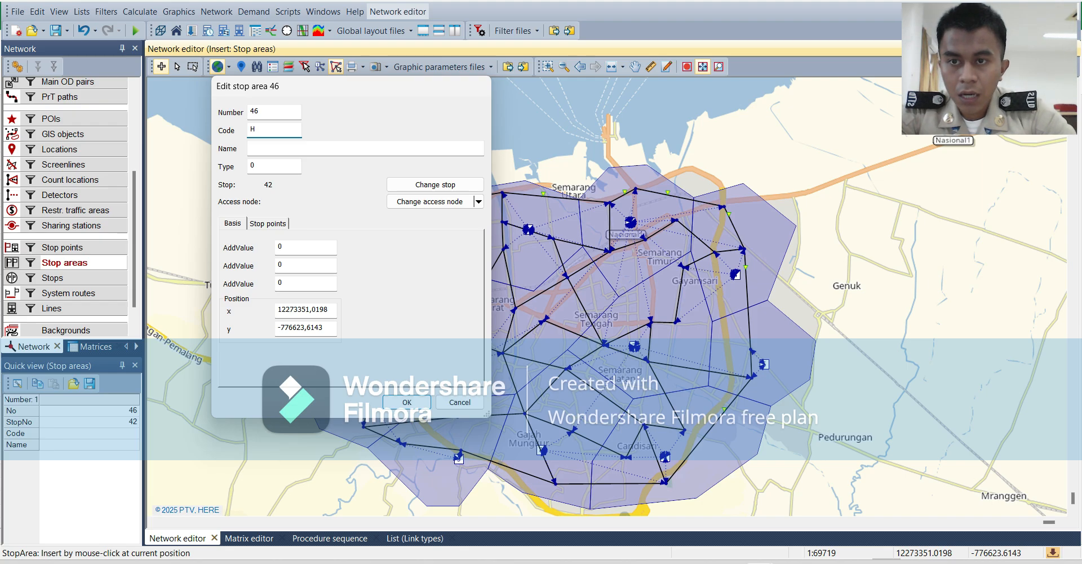
key("Tab")
type("H")
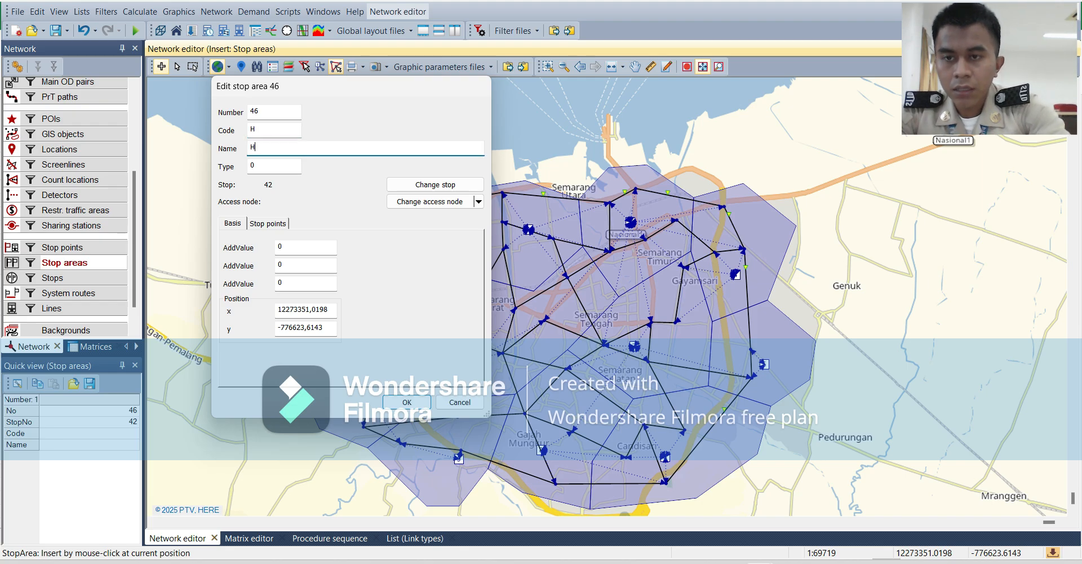
type("1")
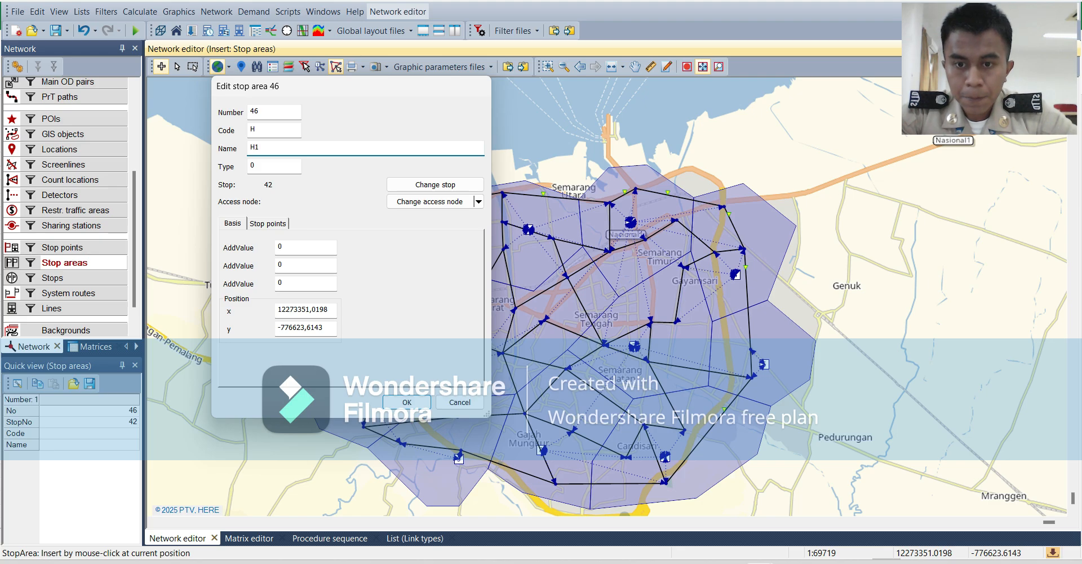
left_click(407, 402)
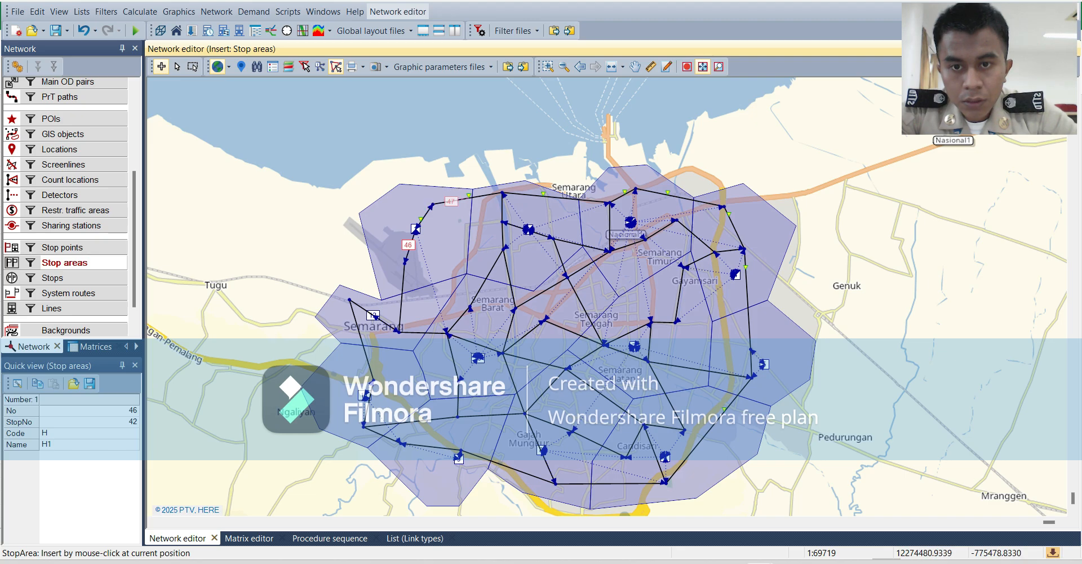
Insert a stop area on the northern link at about x 12274481, y -775479, with code H and name H2.
left_click(445, 203)
right_click(450, 200)
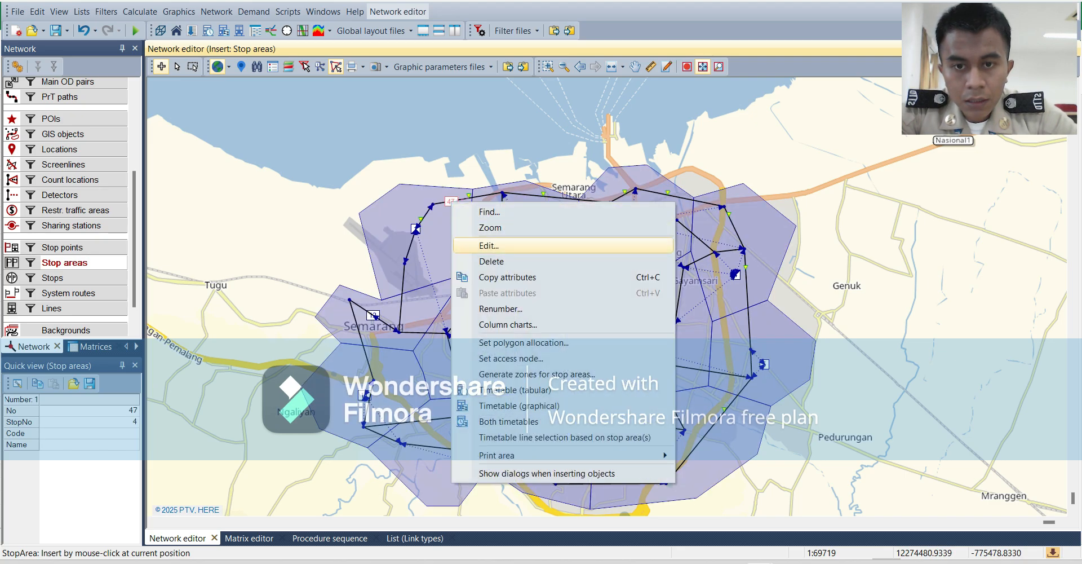
left_click(474, 246)
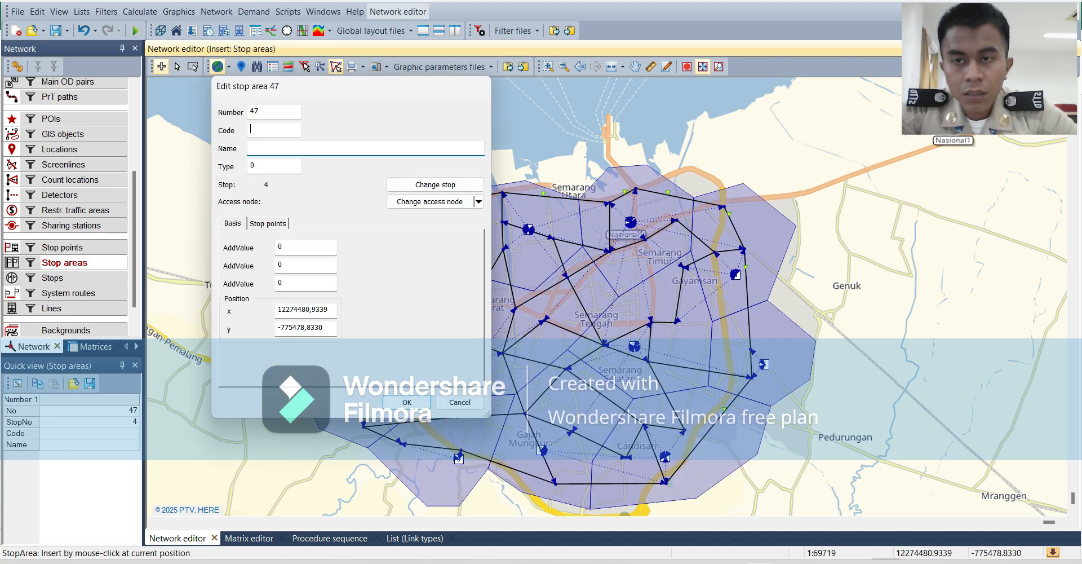
type("H")
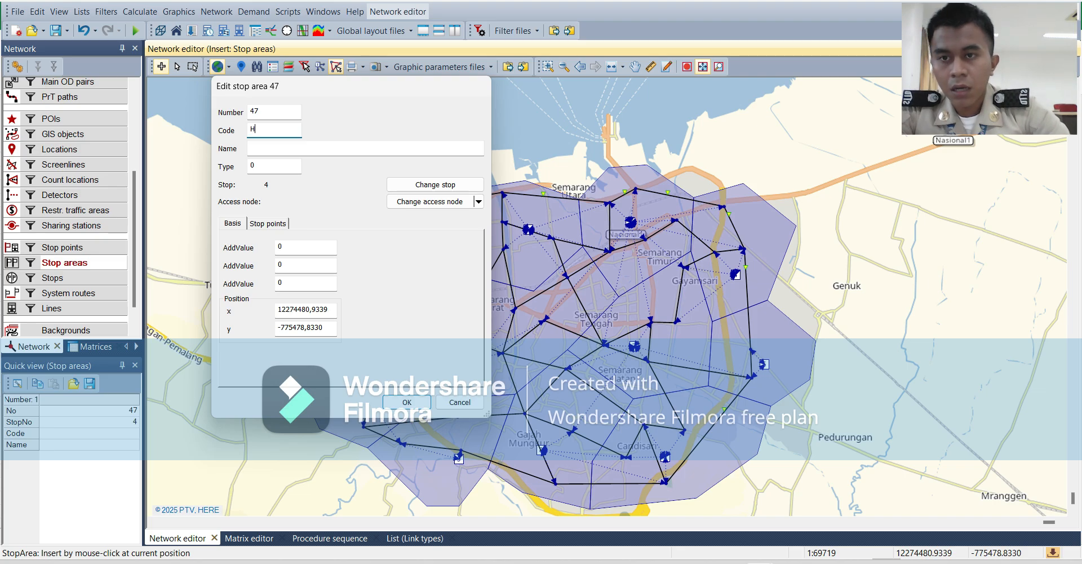
key("Tab")
type("H2")
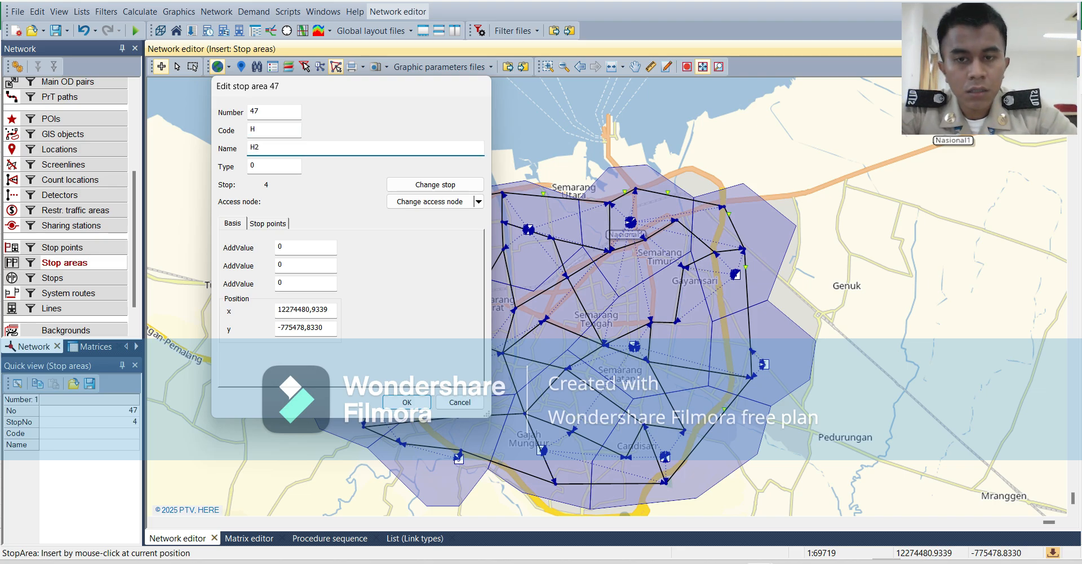
key("Return")
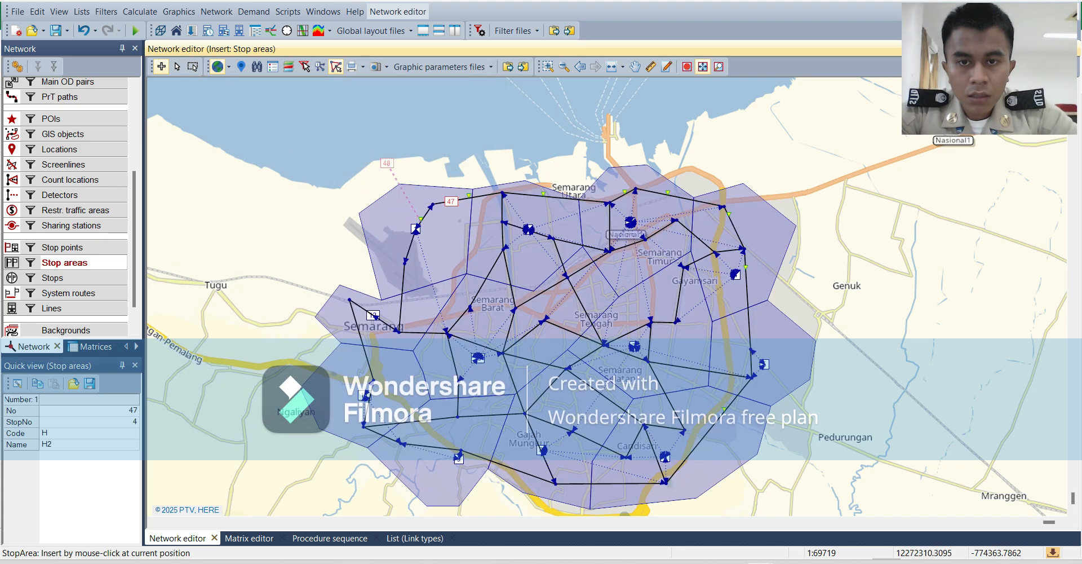
Insert a stop area on the northern link at about x 12276533, y -775300, with code H and name H3.
left_click(529, 194)
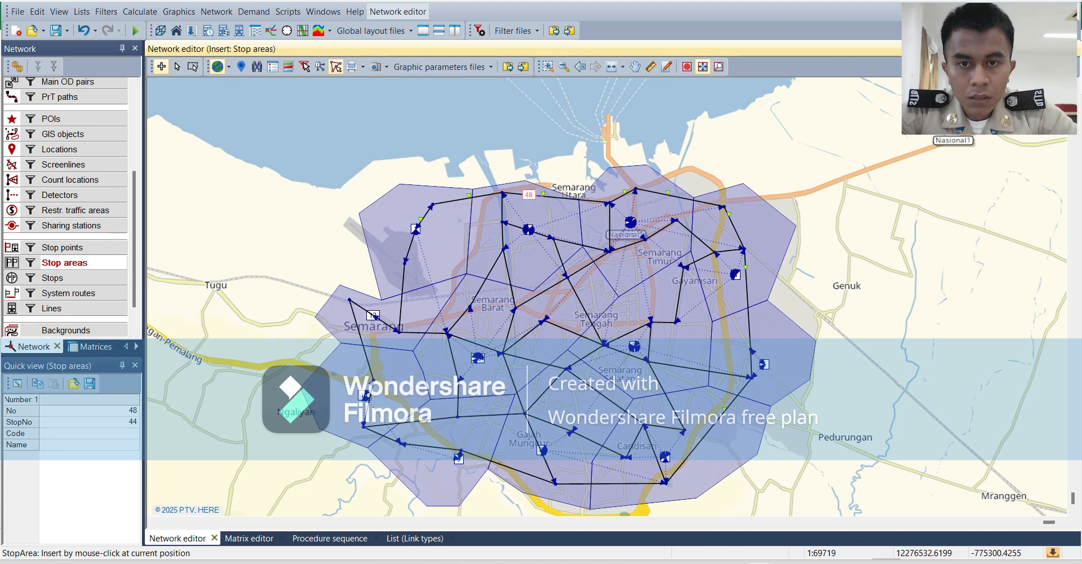
right_click(529, 195)
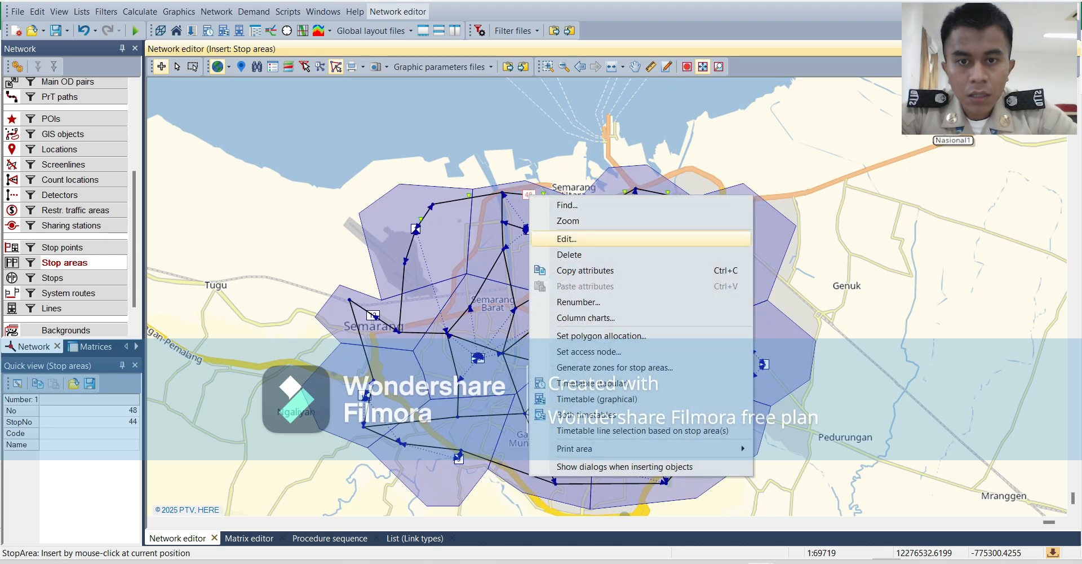
left_click(570, 239)
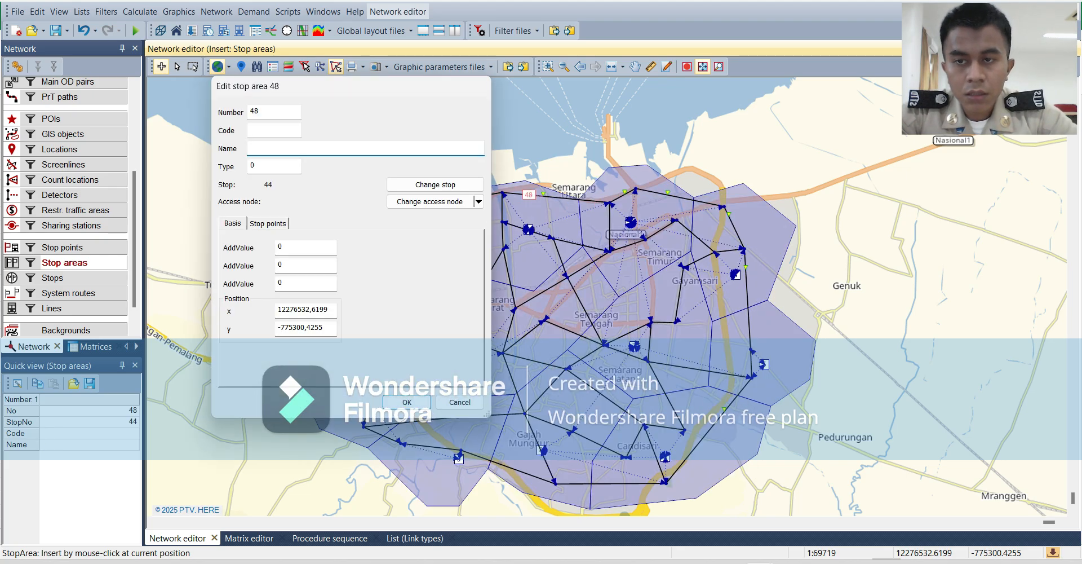
left_click(273, 130)
type("H")
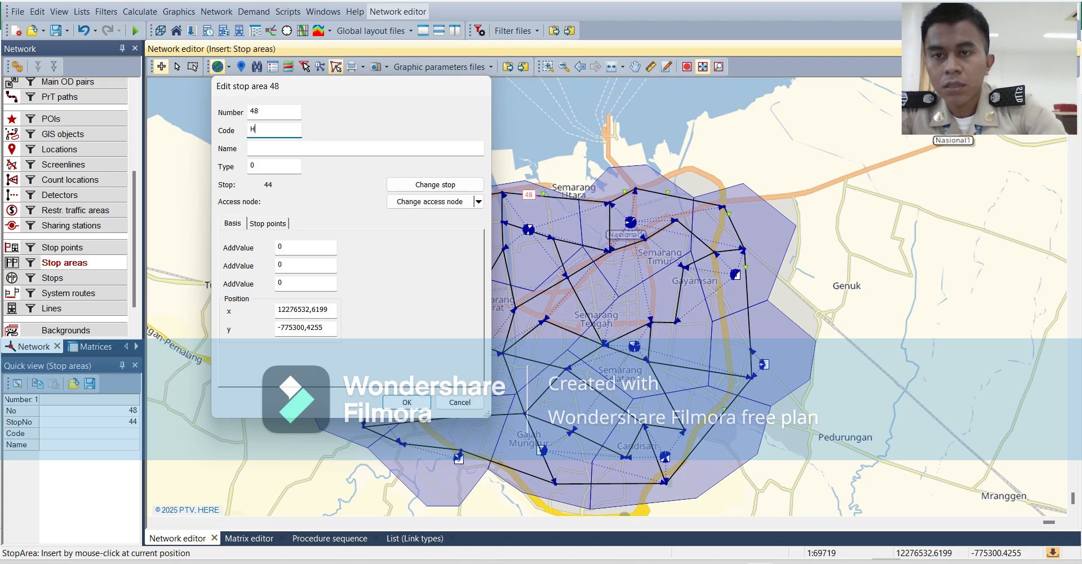
key("Tab")
type("H")
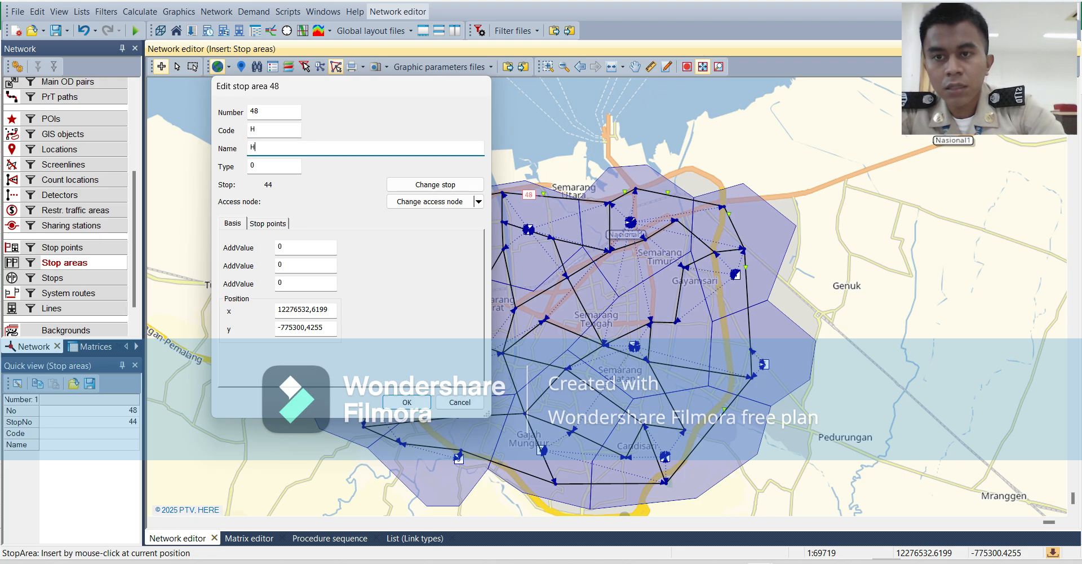
type("3")
key("Return")
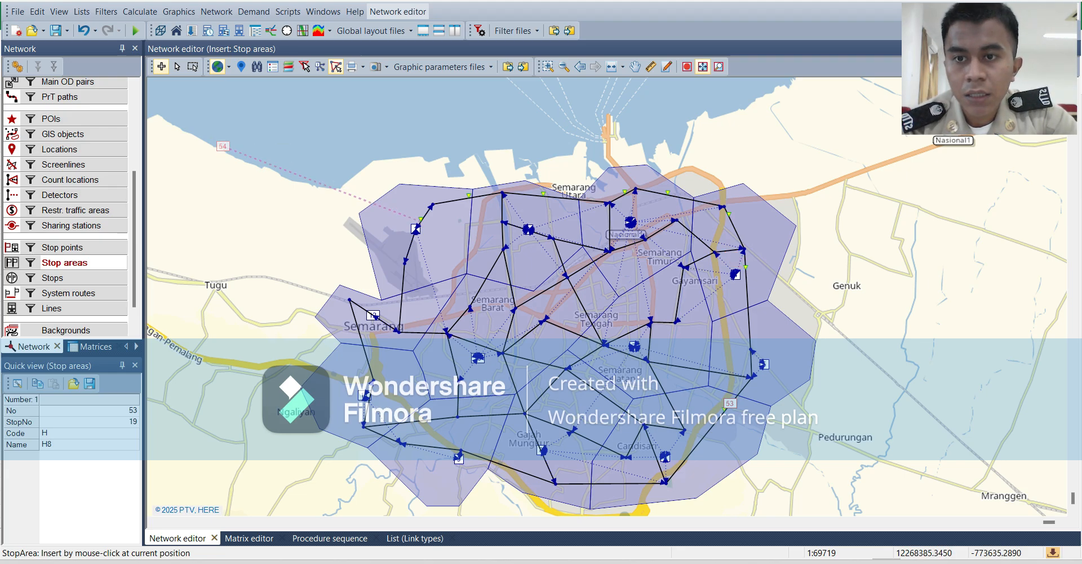
Open the list of stop areas to check their codes and names, and return to the network map.
left_click(177, 67)
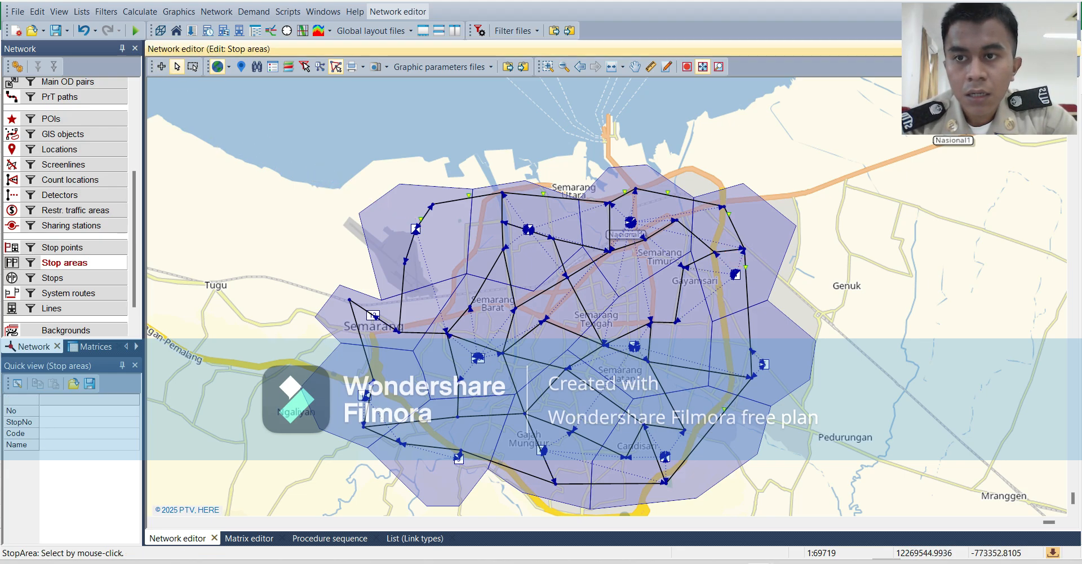
right_click(387, 220)
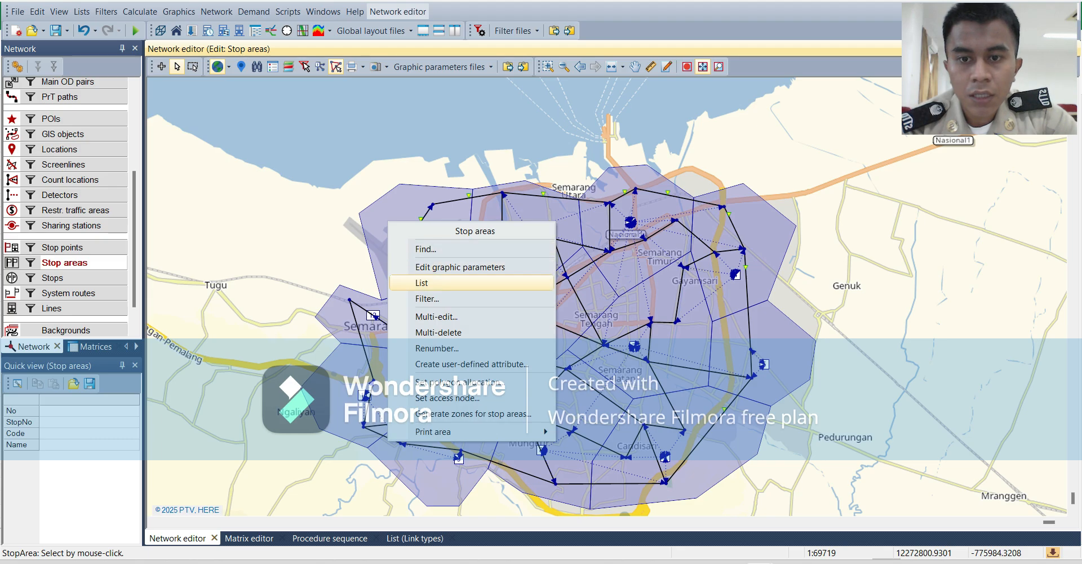
left_click(422, 282)
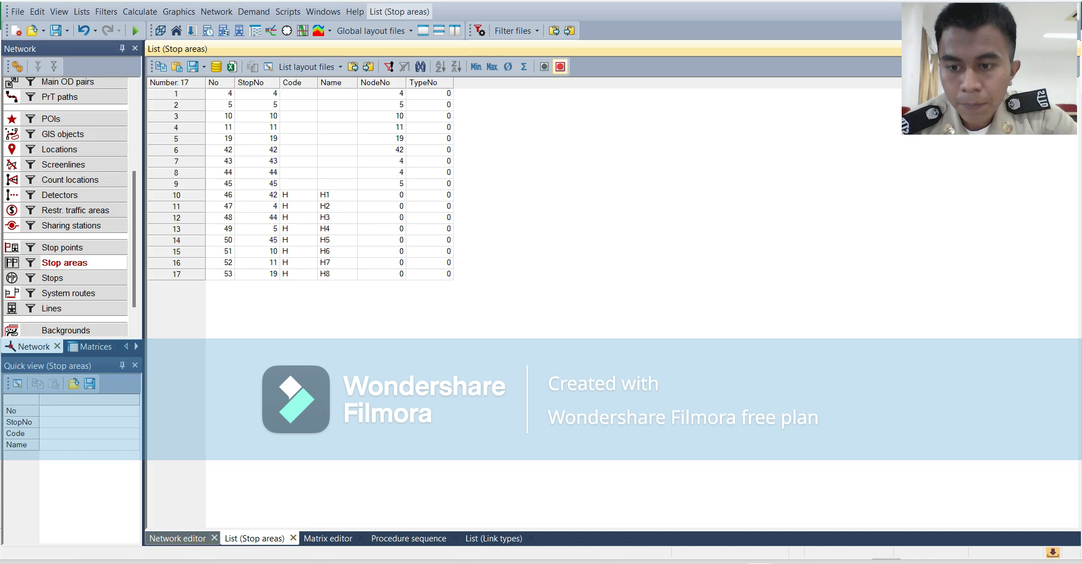
left_click(178, 538)
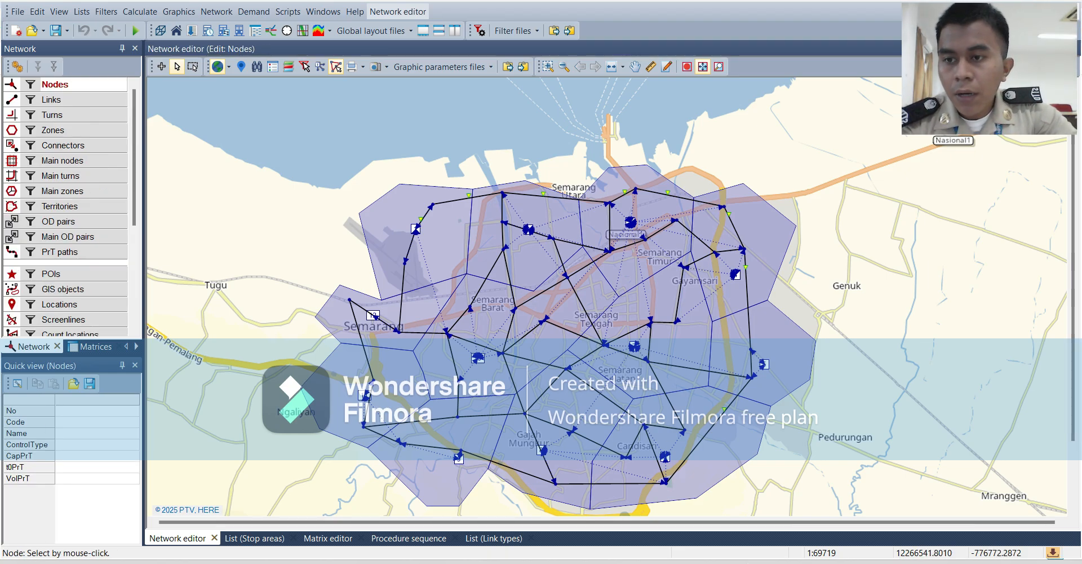
Insert a stop beside stop area H1 on the northwestern link, at about x 12273410, y -776579.
scroll(57, 318, "down", 4)
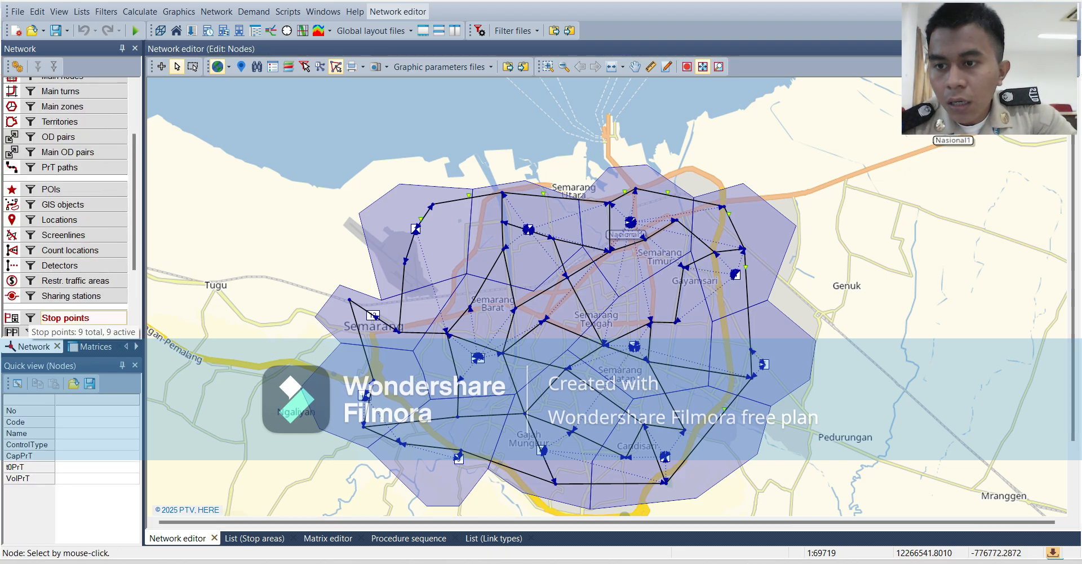
left_click(54, 246)
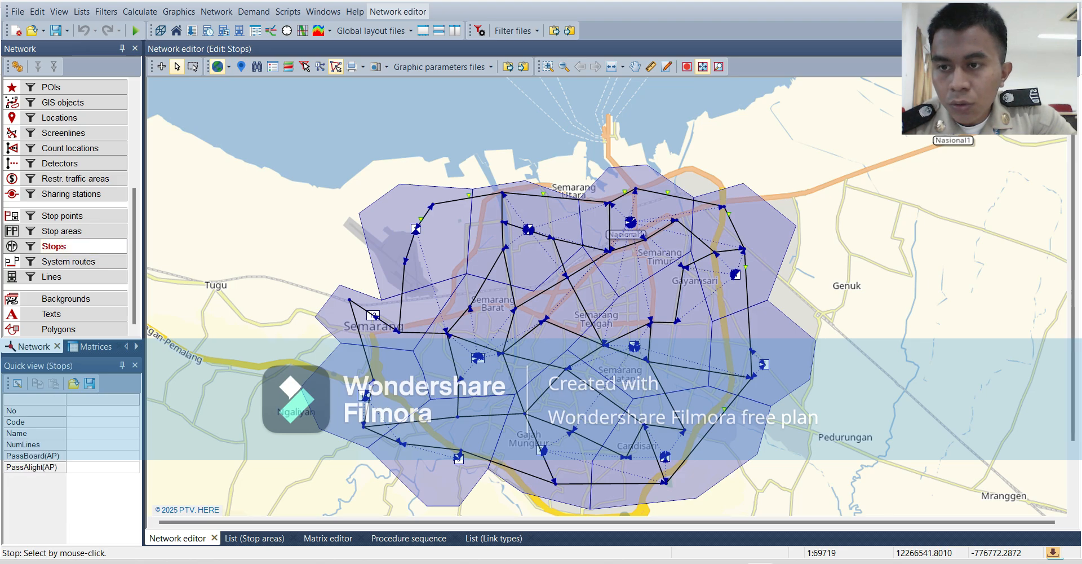
left_click(161, 66)
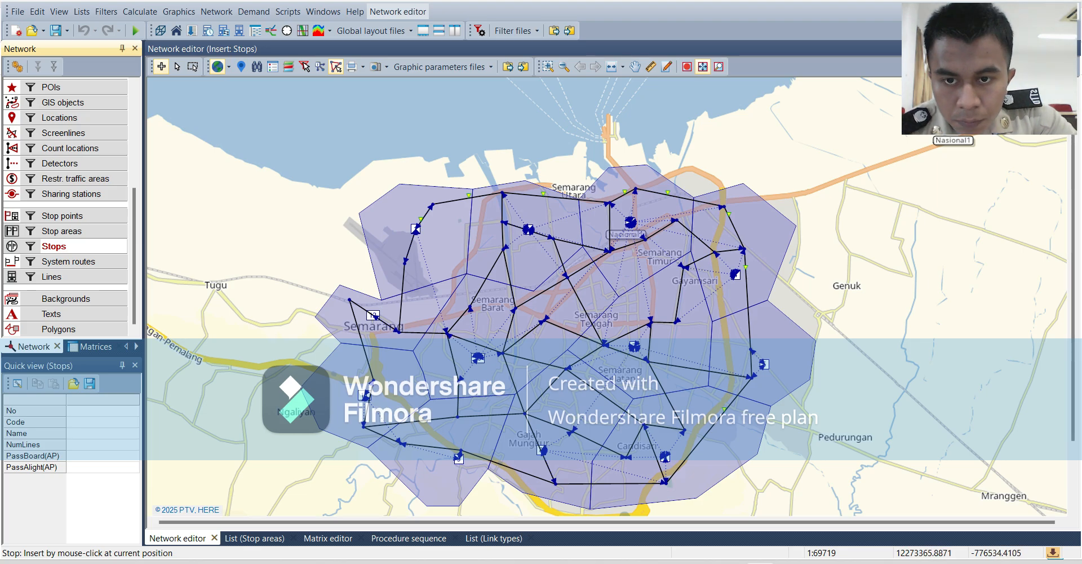
left_click(413, 228)
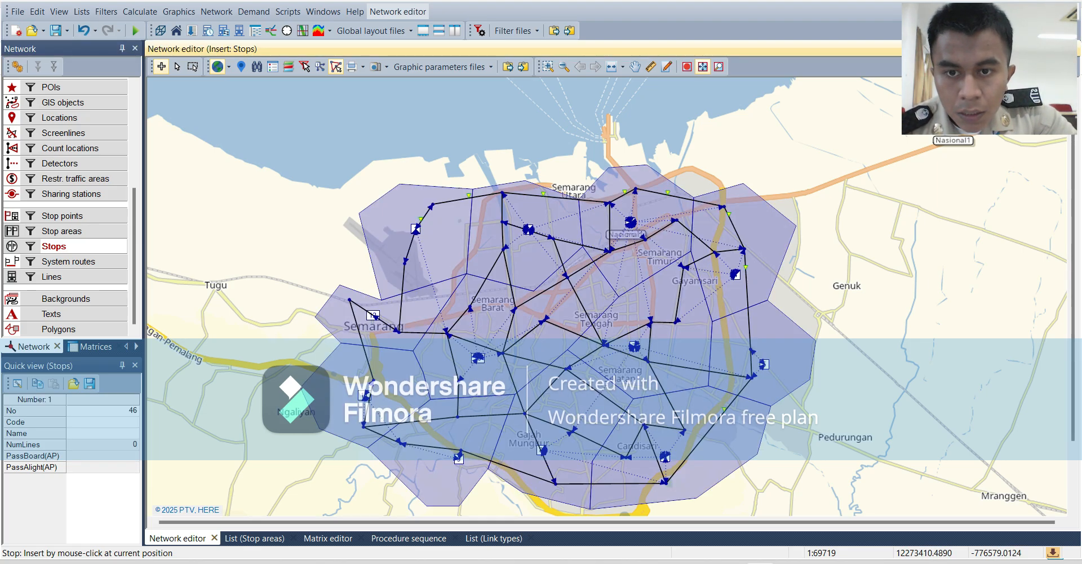
Give the new stop beside stop area H1 the code H and the name H1.
right_click(412, 228)
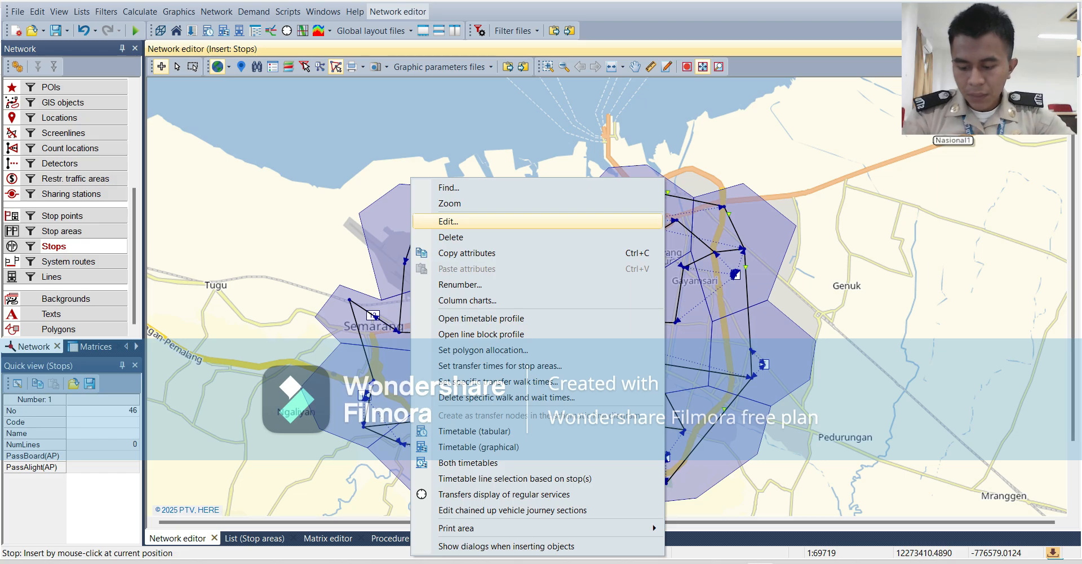
left_click(448, 221)
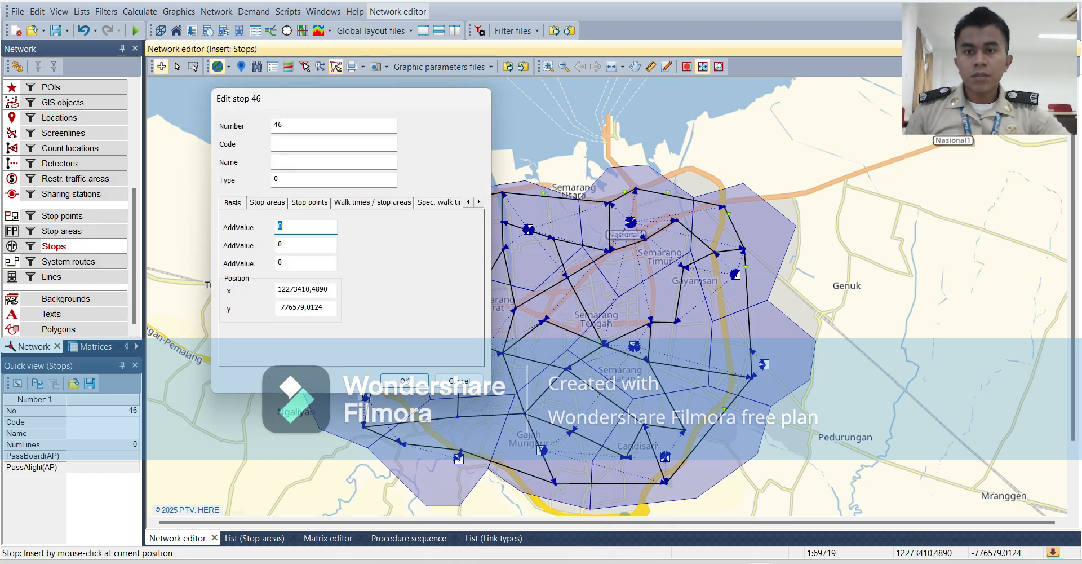
left_click(334, 143)
type("h")
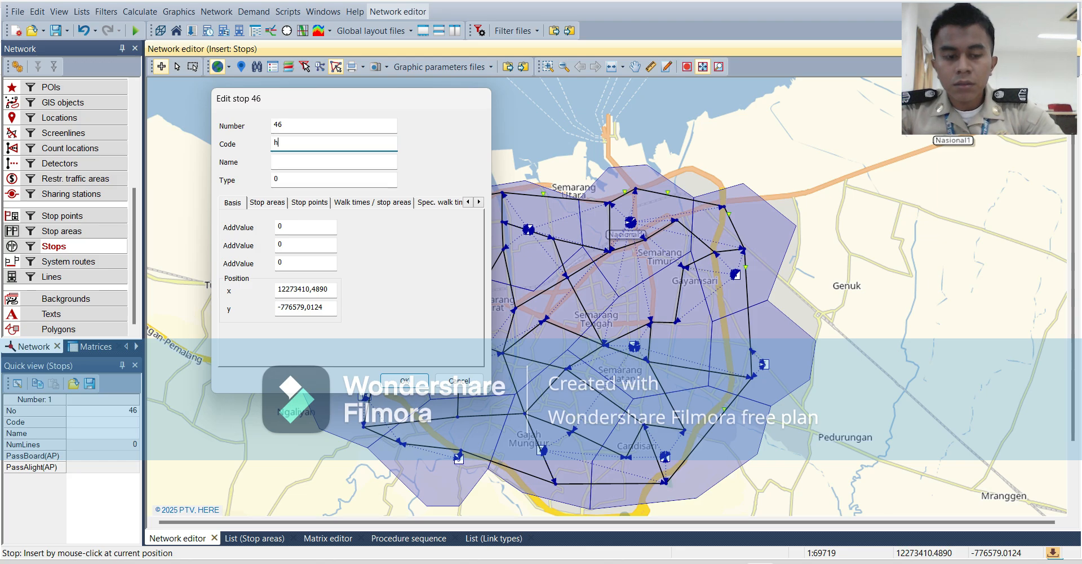
key("Caps_Lock")
type("H")
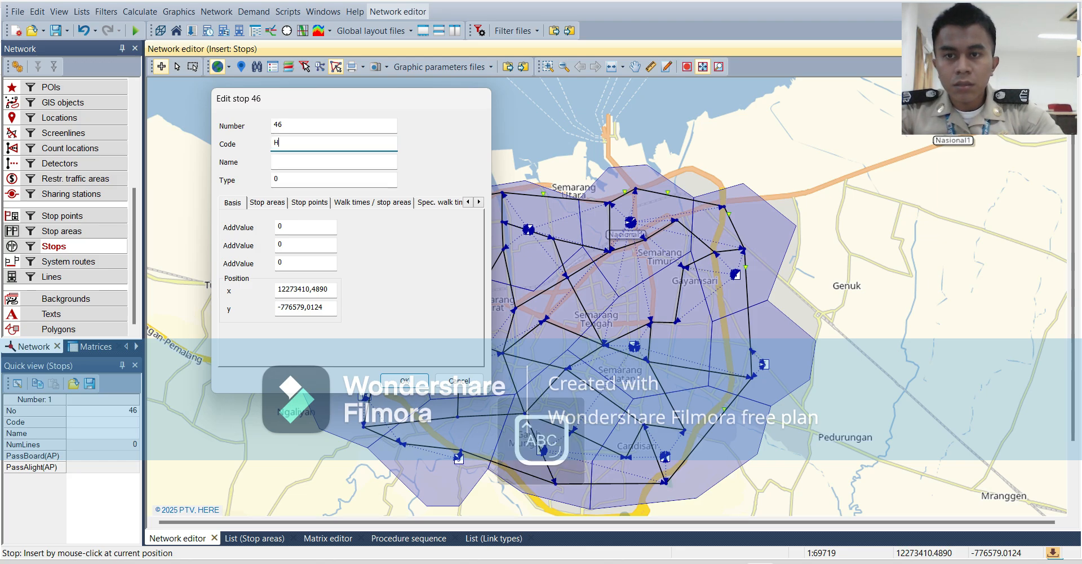
key("Tab")
type("H1")
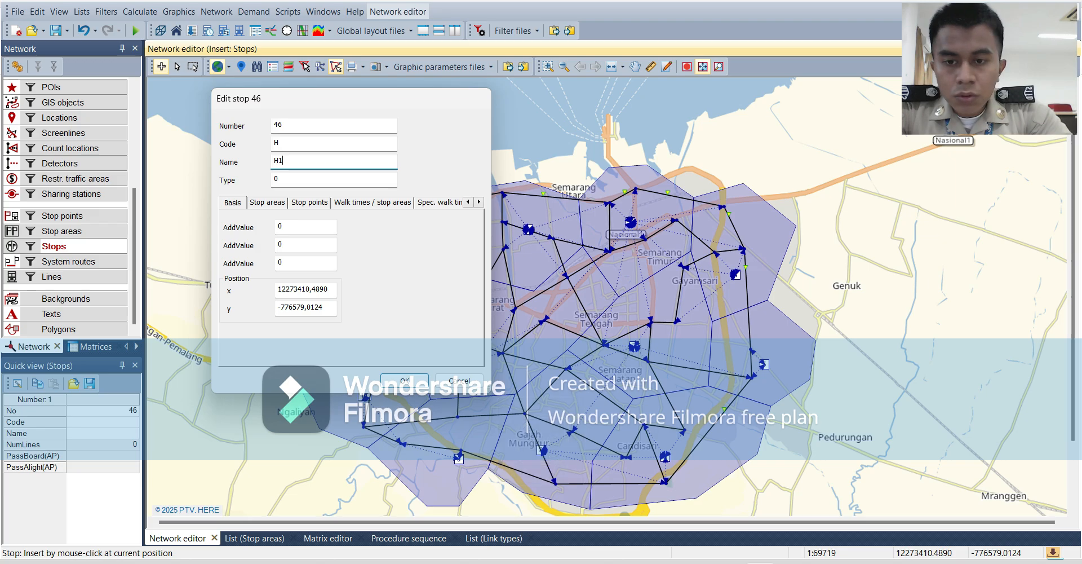
key("Return")
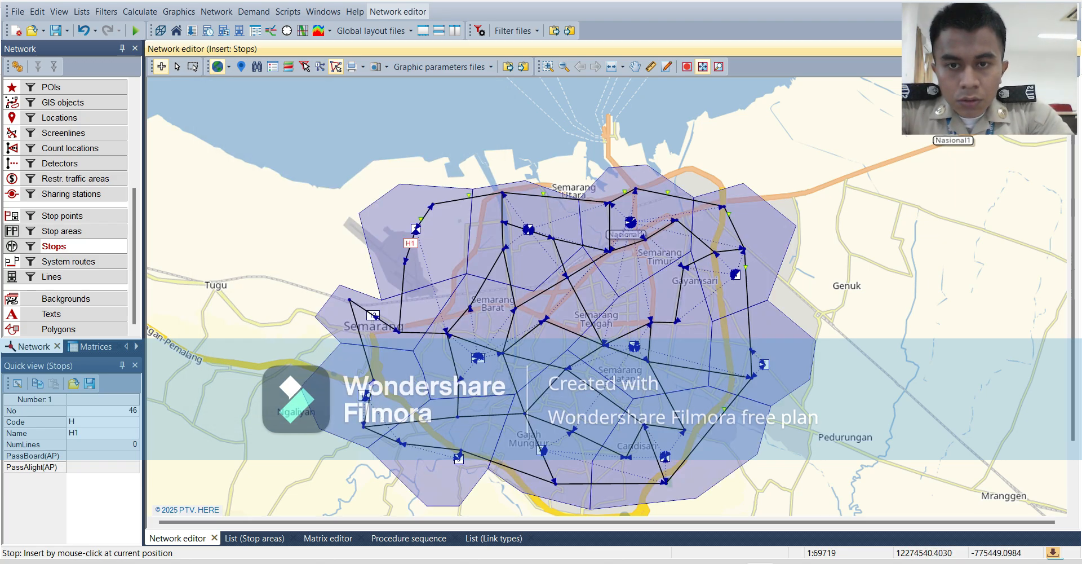
Insert a stop on the northern link at about x 12274540, y -775449, with code H and name H2.
left_click(455, 217)
right_click(454, 216)
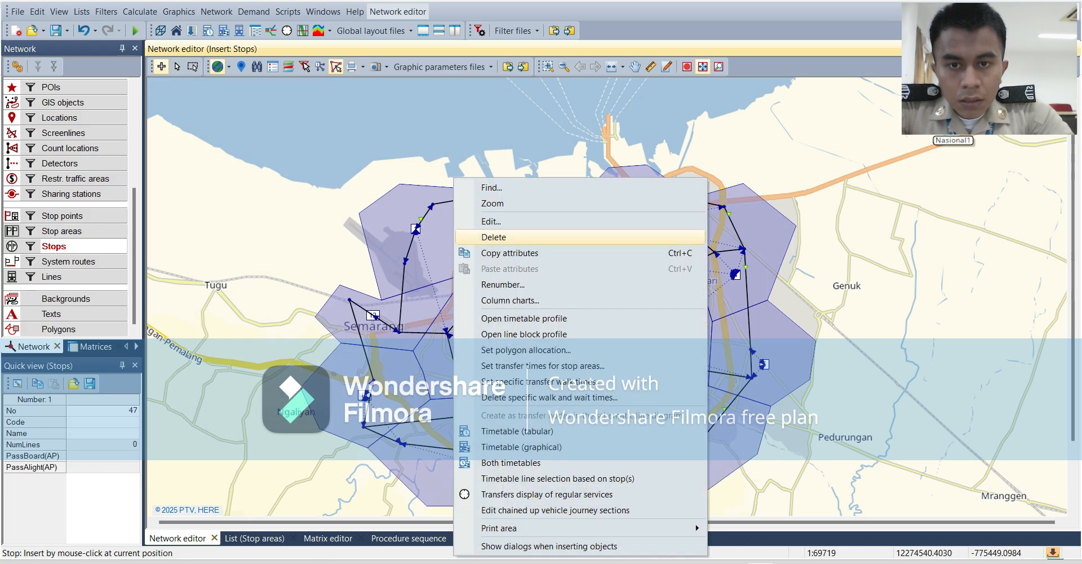
left_click(479, 220)
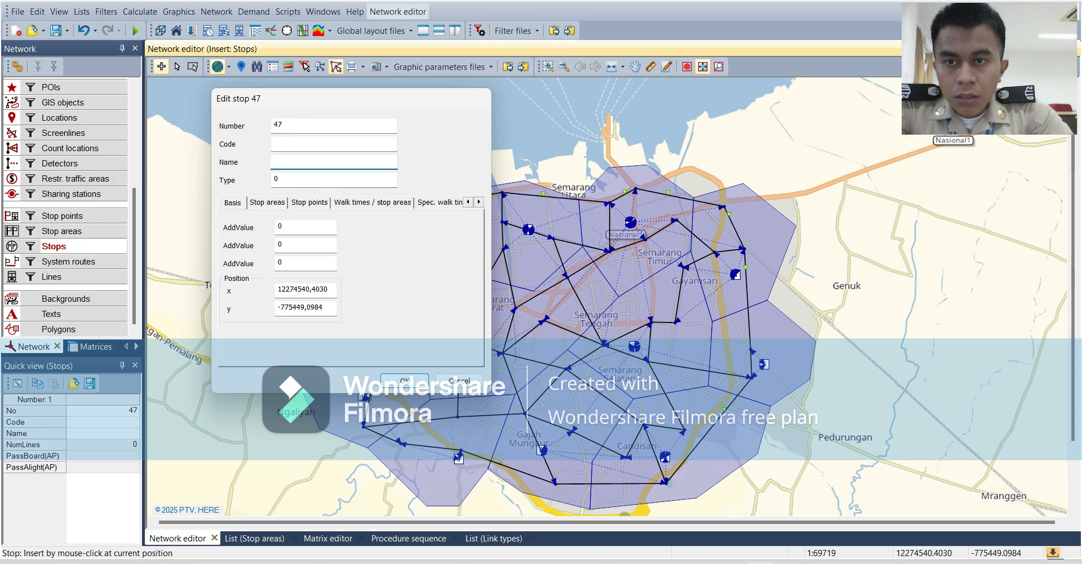
type("H2")
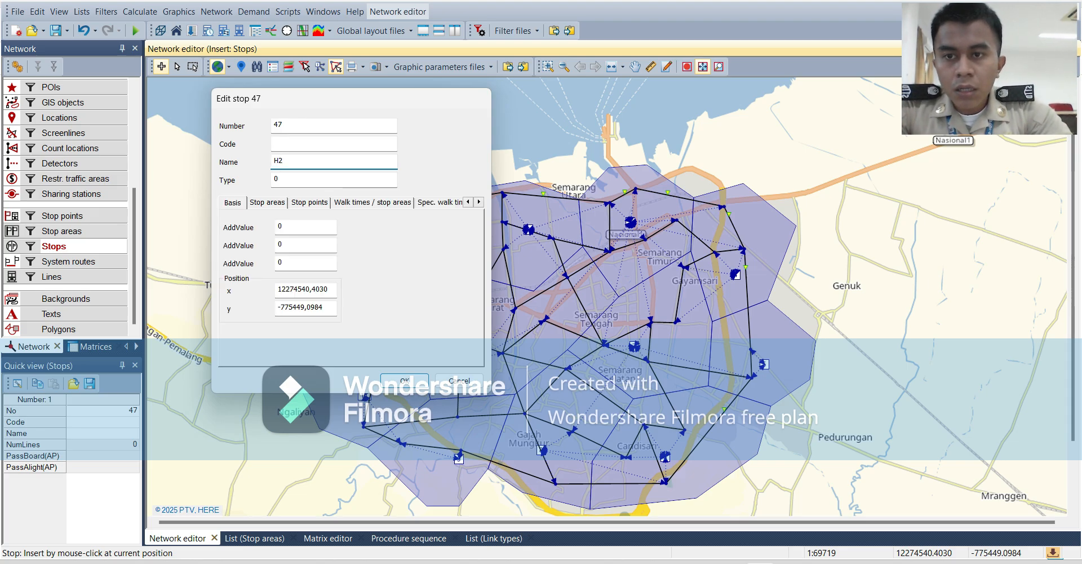
left_click(280, 144)
type("H")
key("Return")
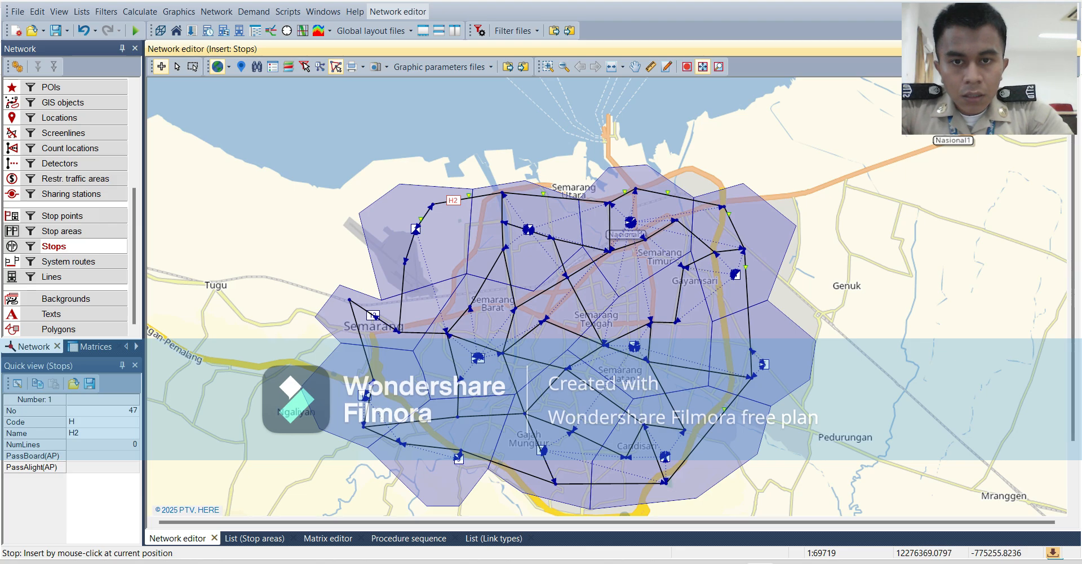
Insert a stop farther east on the northern link at about x 12276458, y -775271, with code H and name H3.
right_click(528, 195)
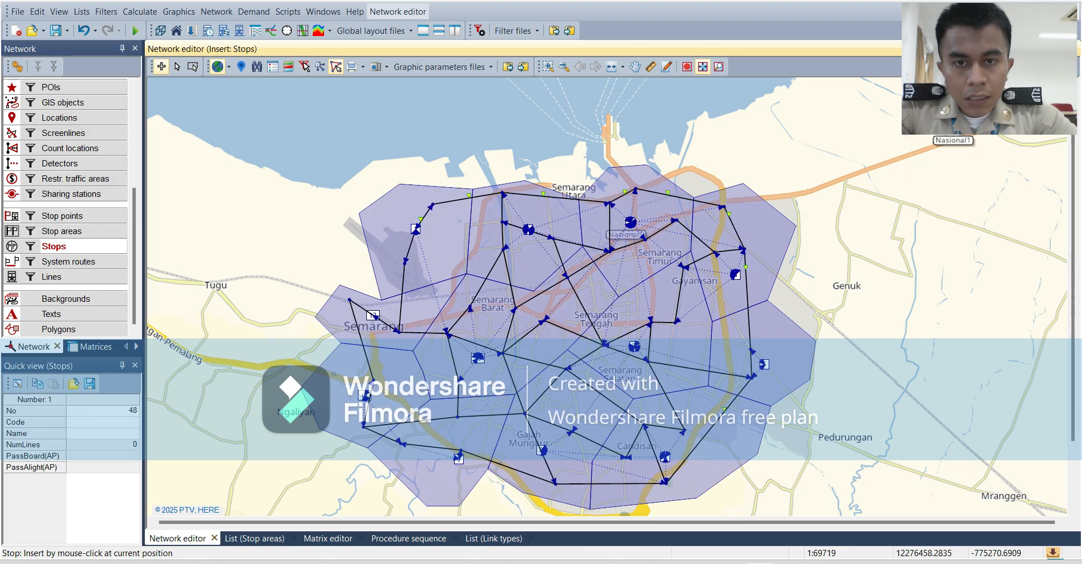
left_click(564, 221)
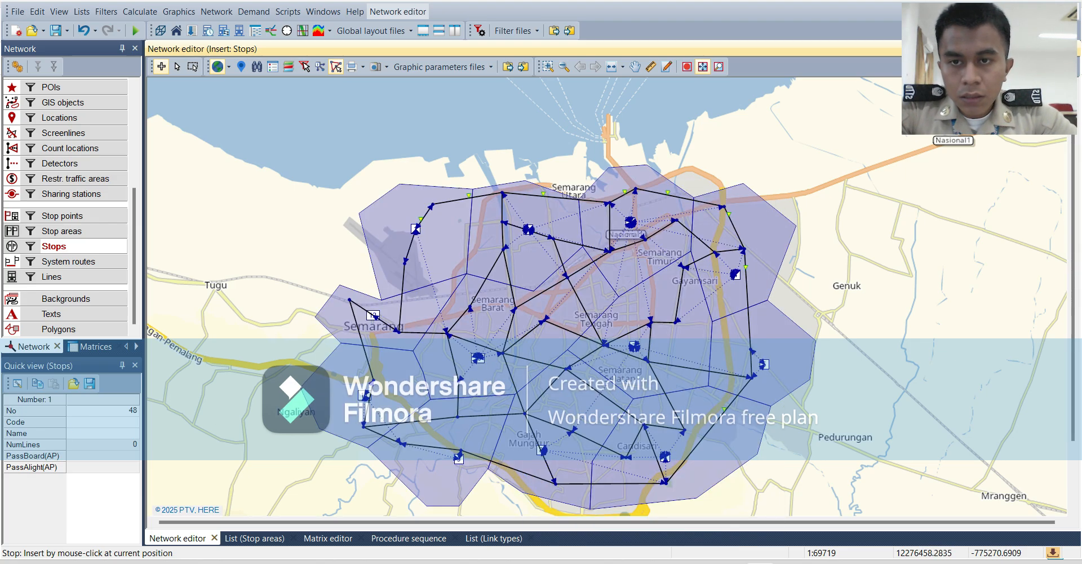
type("h")
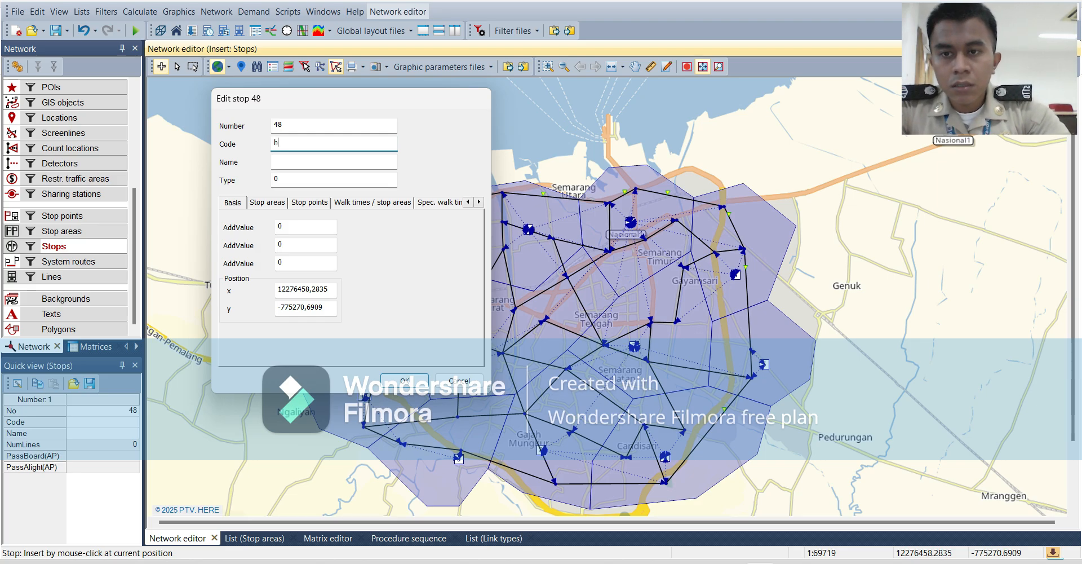
type("H")
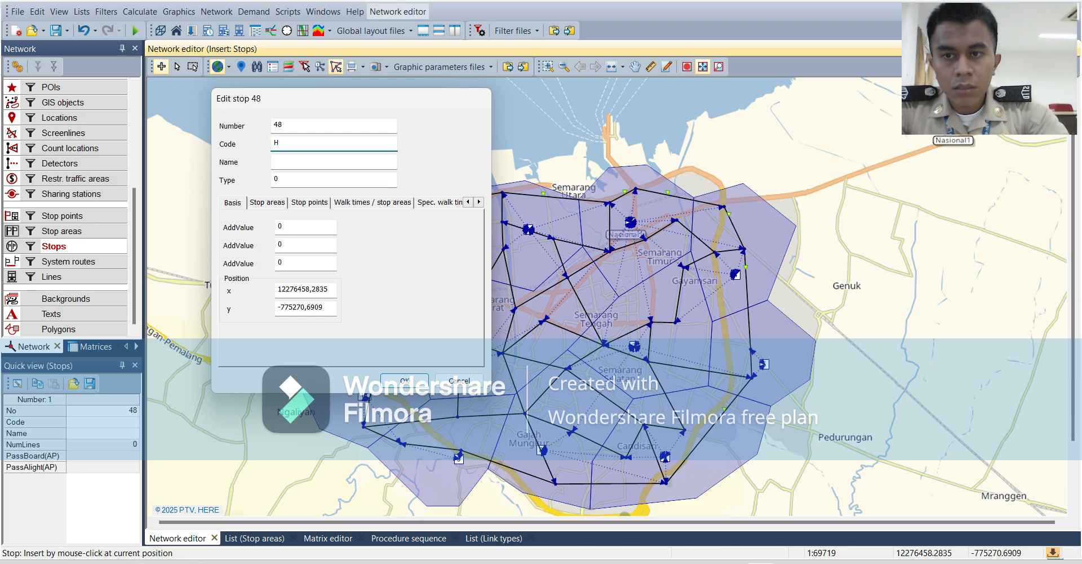
key("Tab")
type("H3")
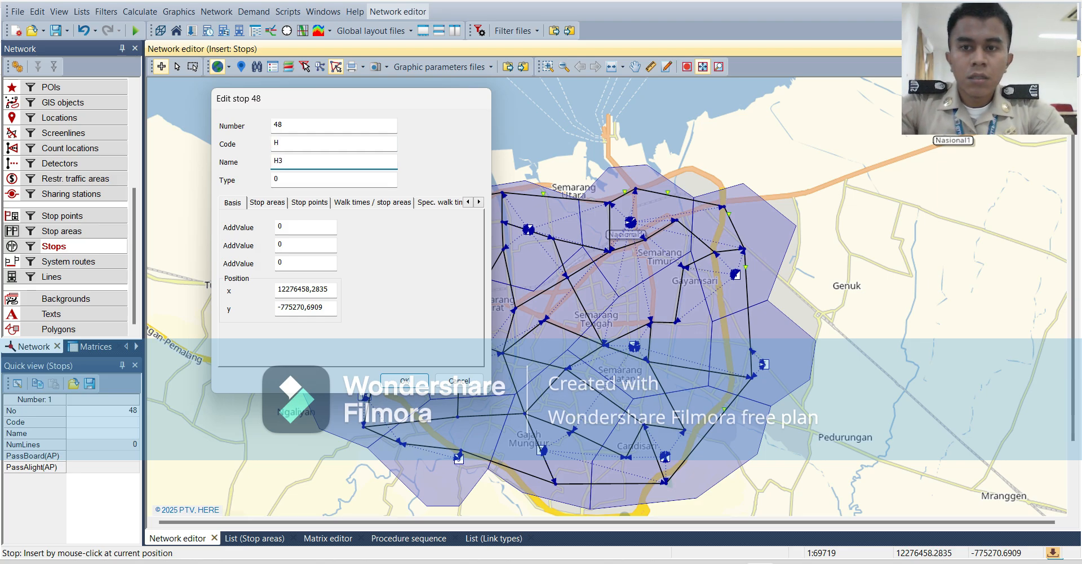
key("Return")
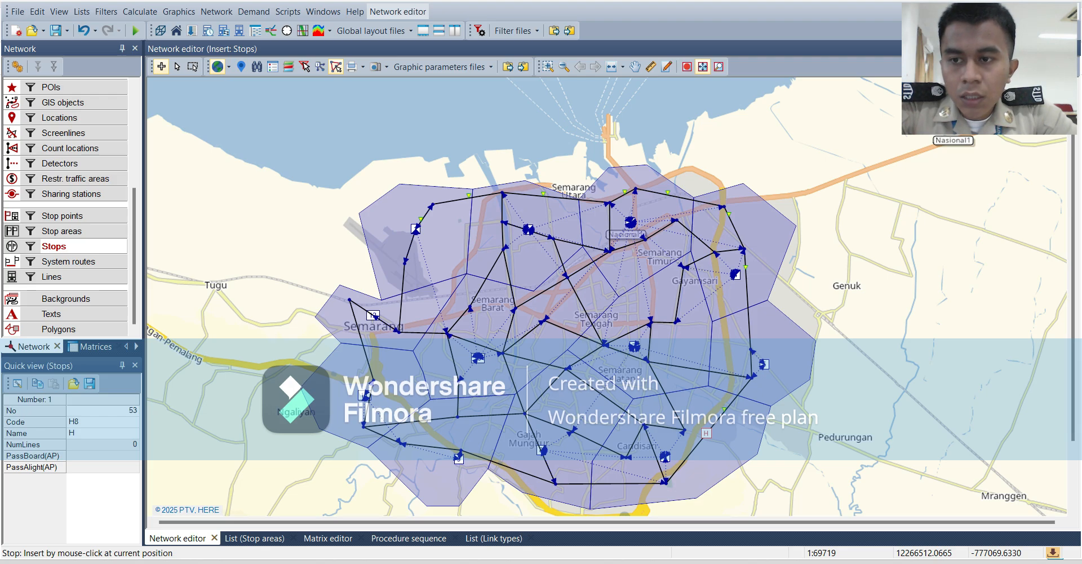
Create a public transport line named RUTE1 with the transport system B Bus.
left_click(53, 276)
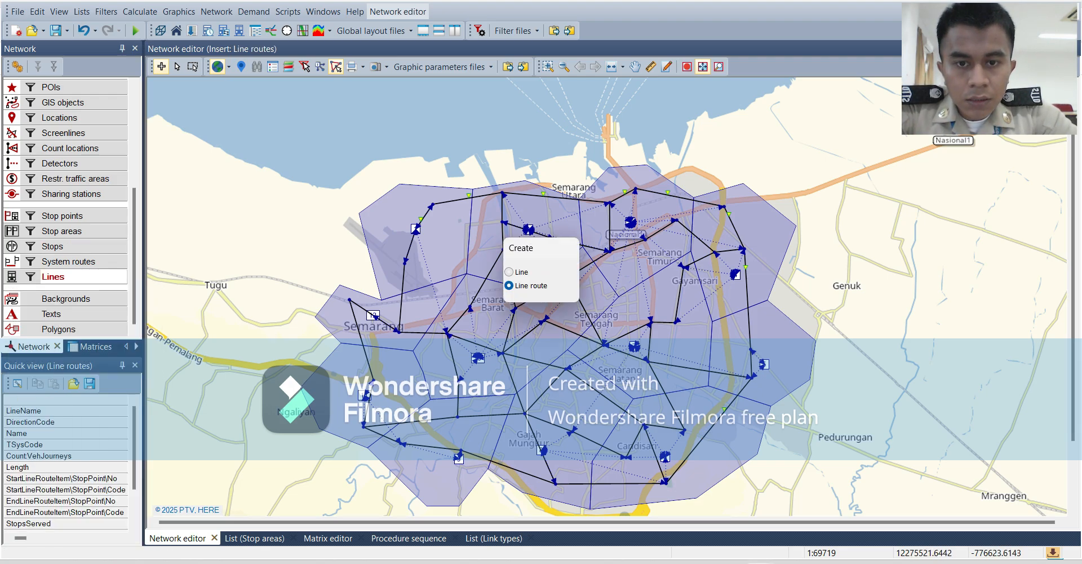
left_click(510, 272)
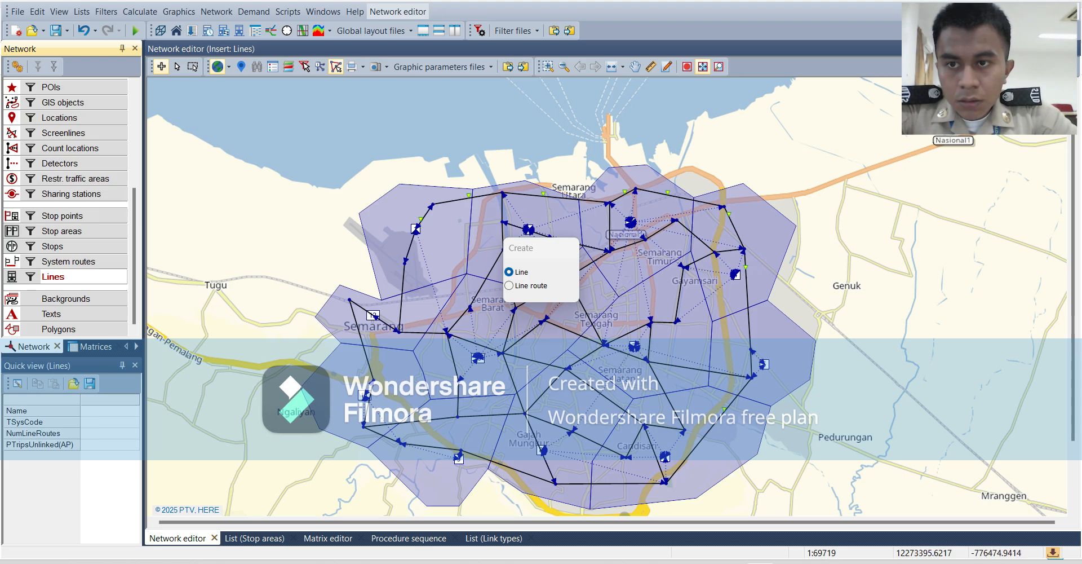
key("Return")
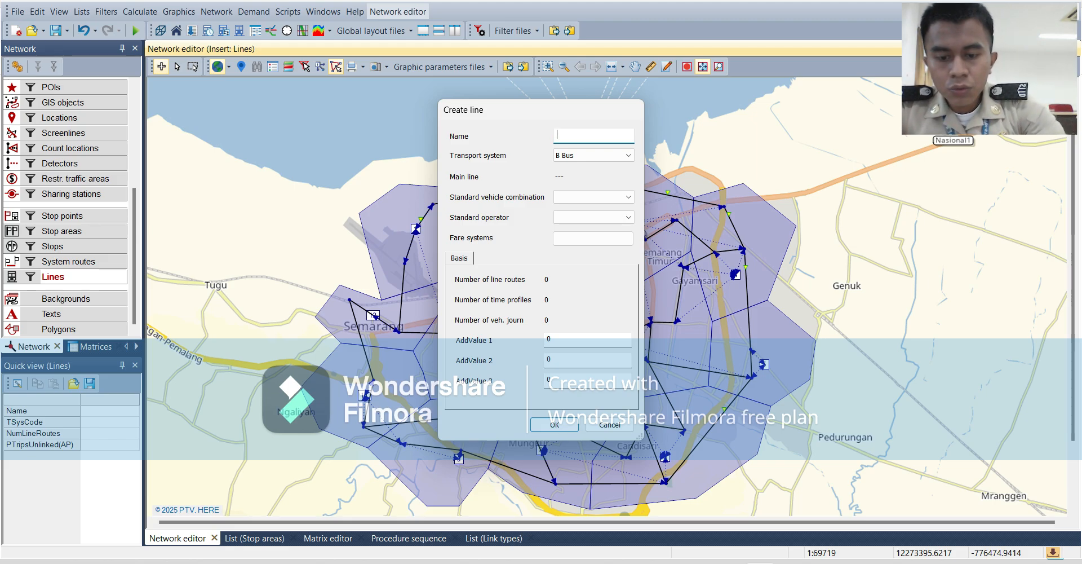
type("RUTE1")
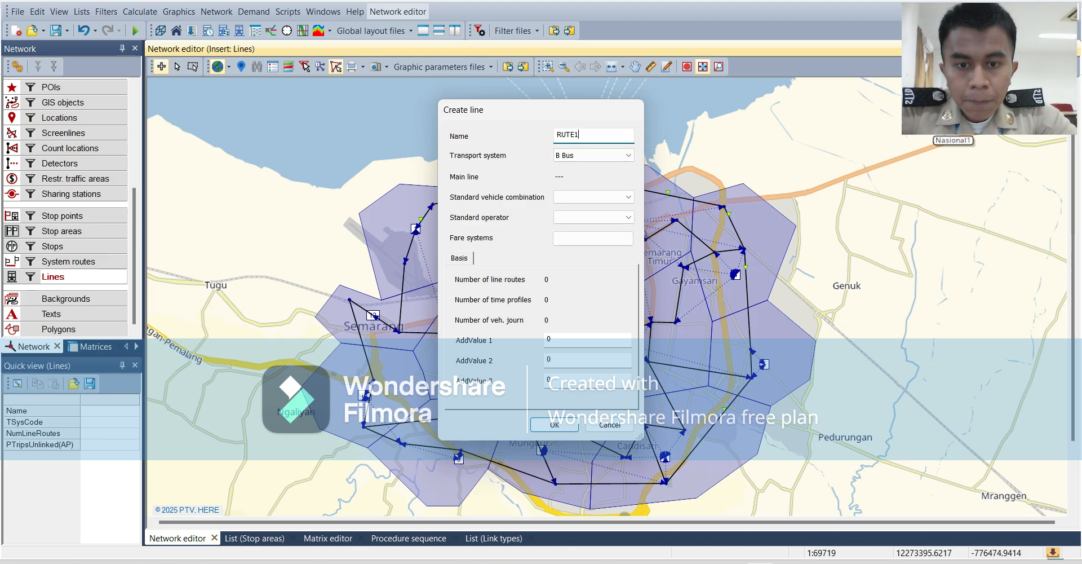
key("Return")
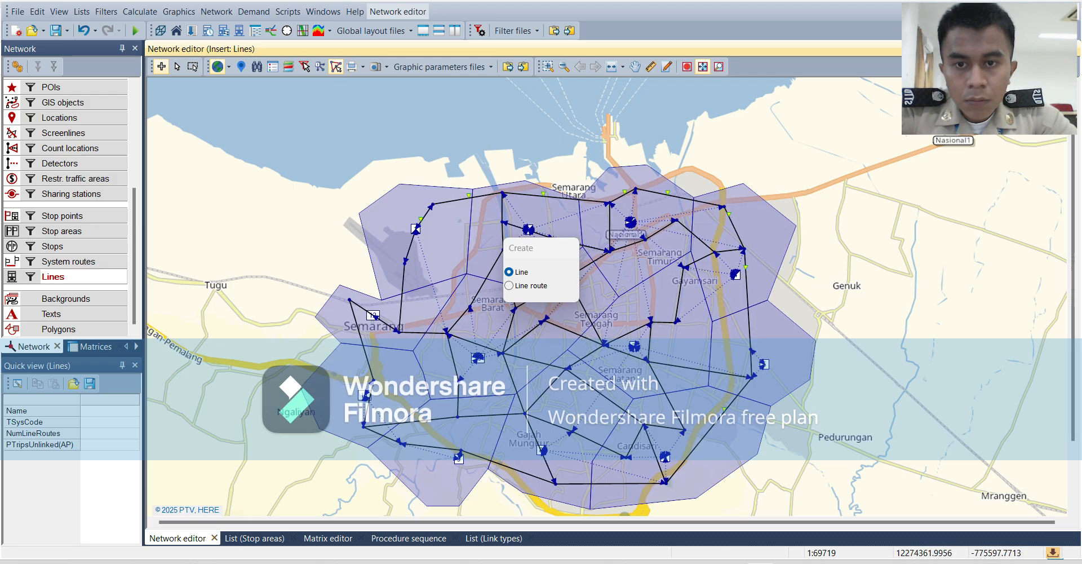
left_click(418, 211)
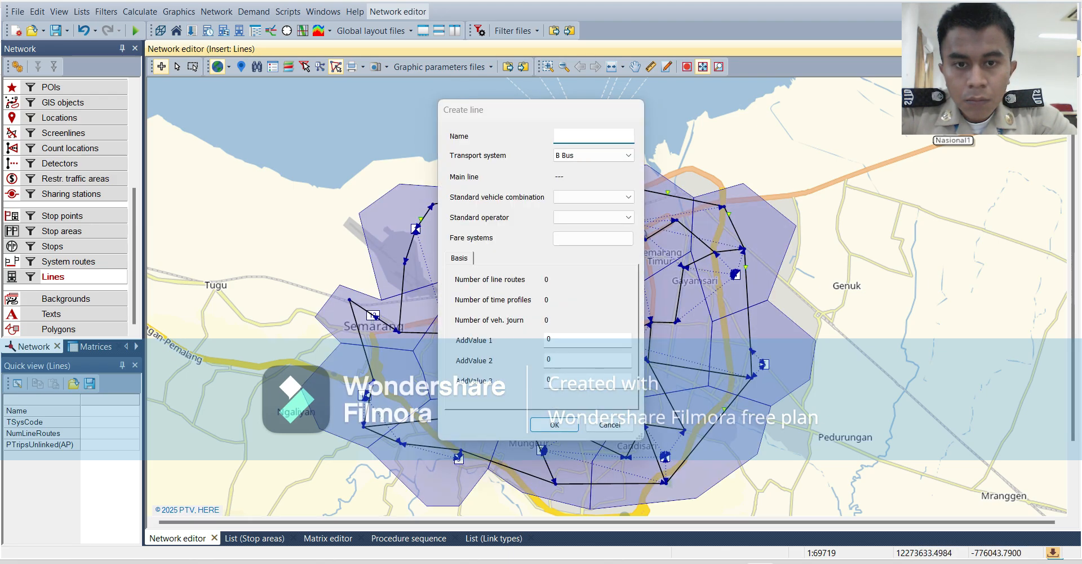
left_click(610, 425)
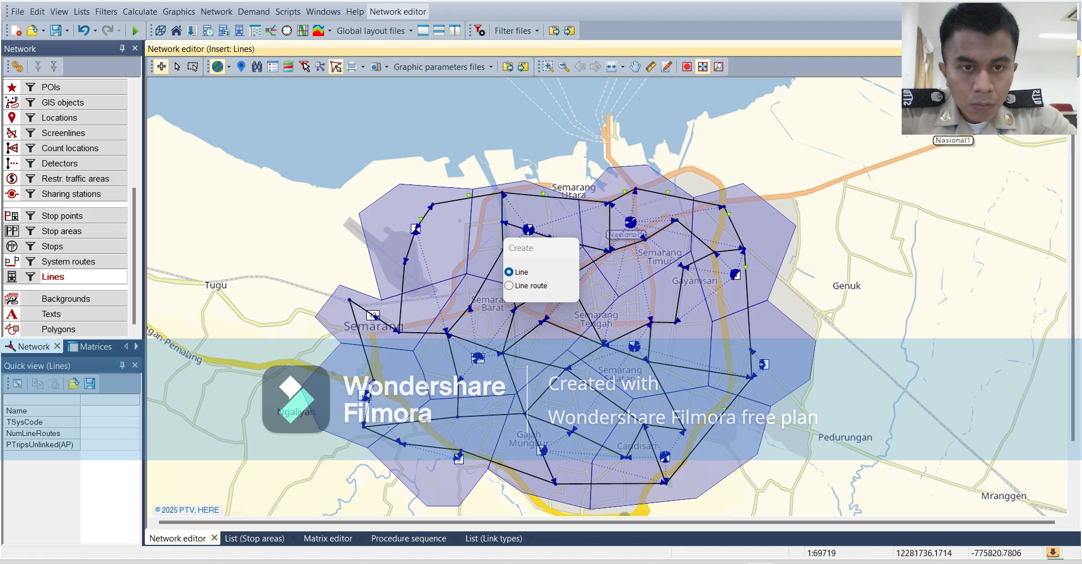
left_click(195, 160)
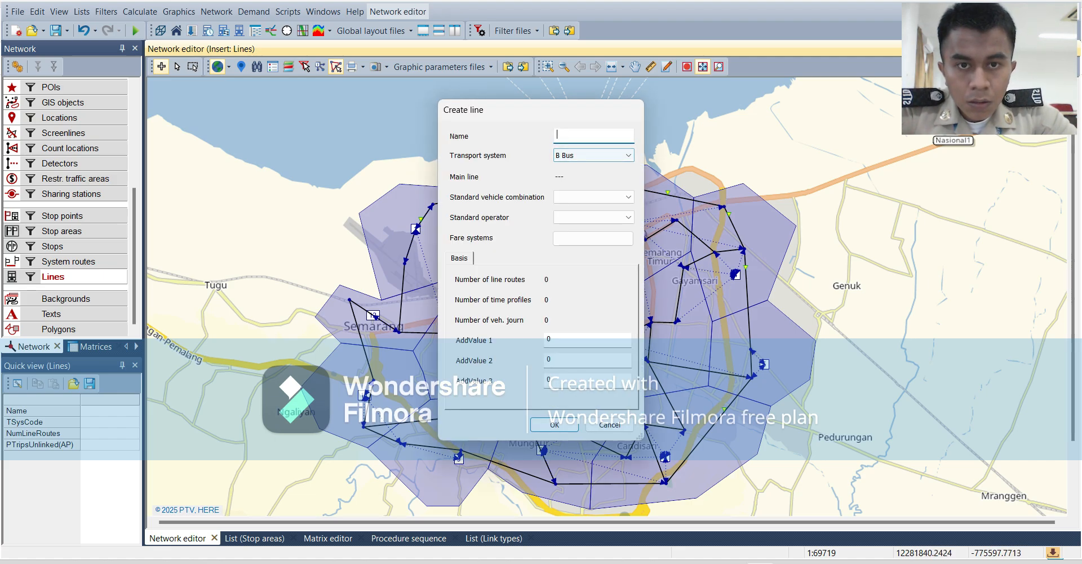
left_click(610, 425)
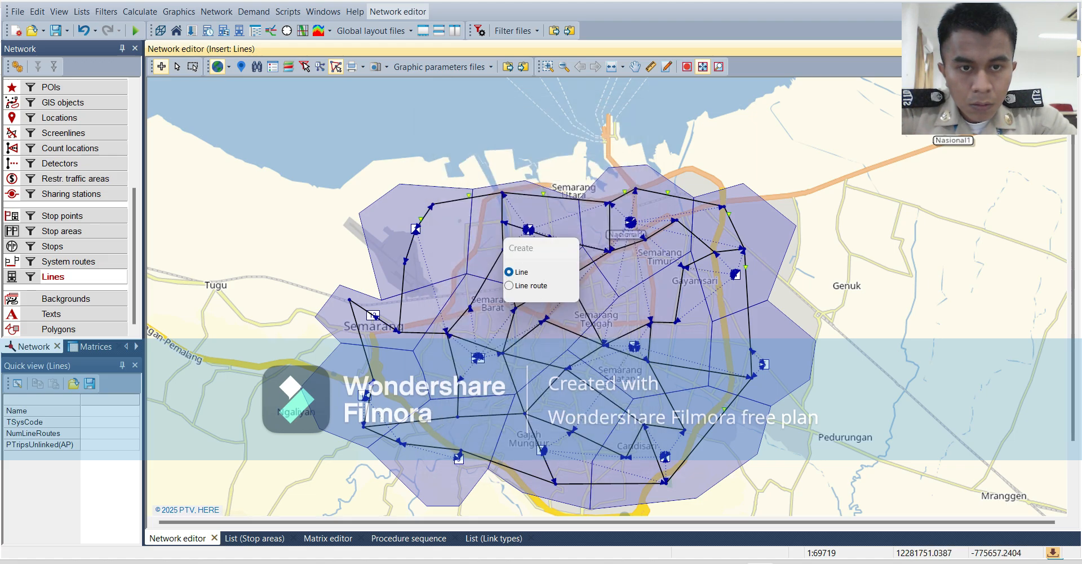
Create a second line named RUTE2 with the transport system B Bus.
left_click(200, 168)
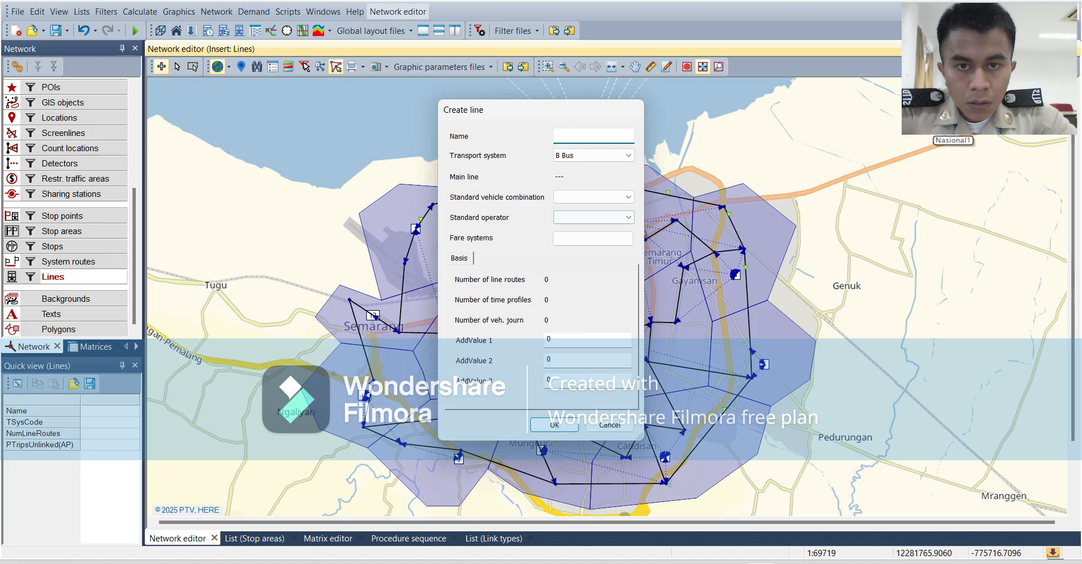
type("RUTE")
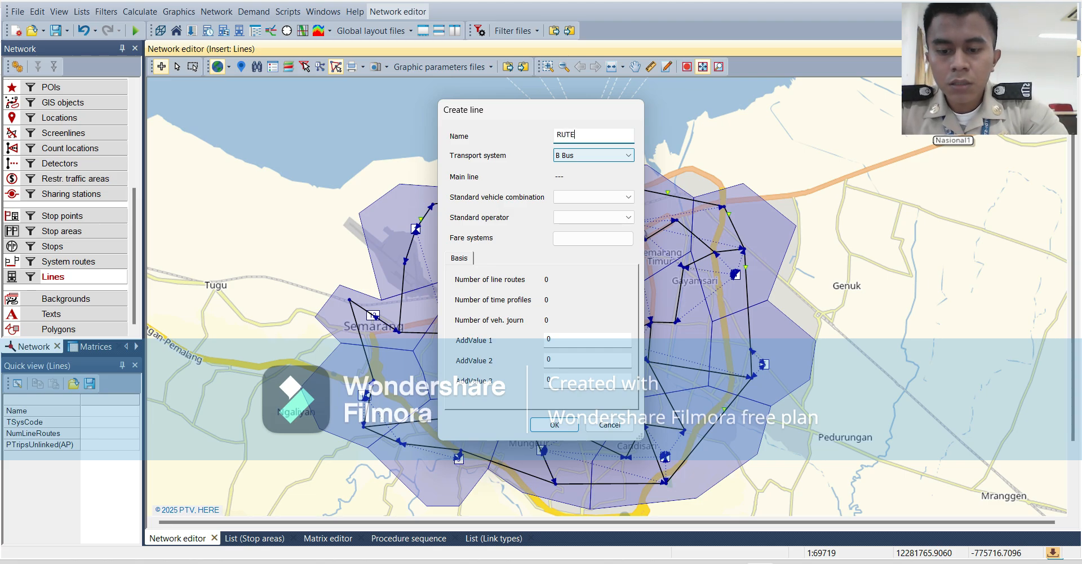
type(" 2")
key("BackSpace")
type("2")
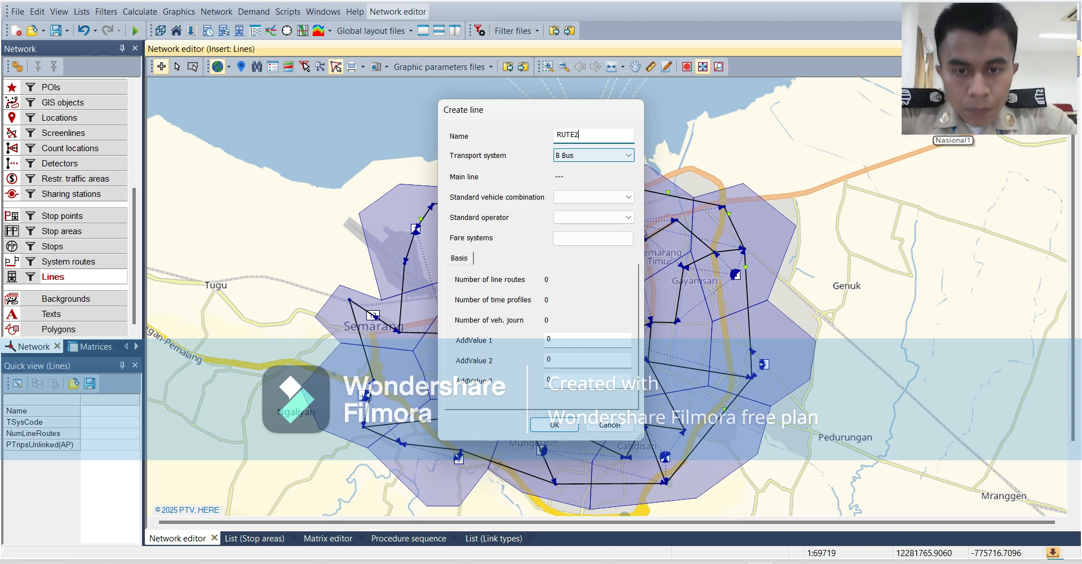
left_click(555, 424)
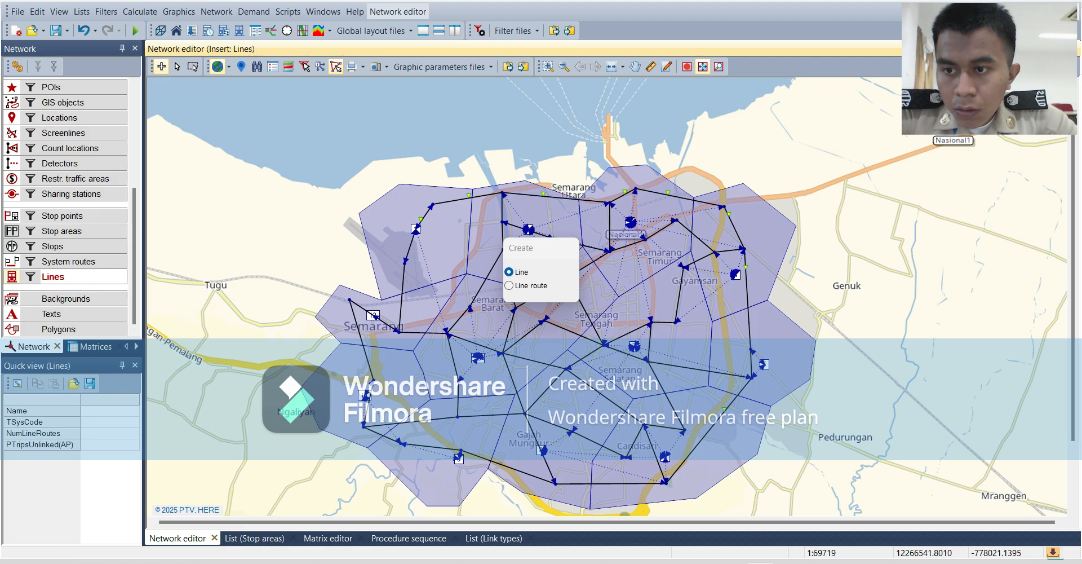
Create a line route named A1 on line RUTE1 with the direction set to down.
left_click(11, 277)
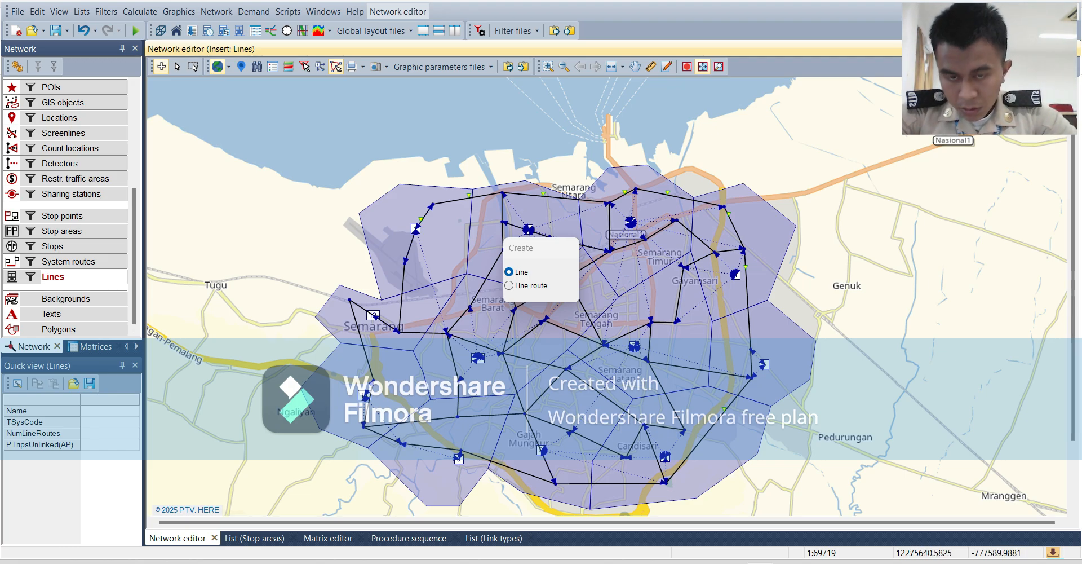
left_click(509, 285)
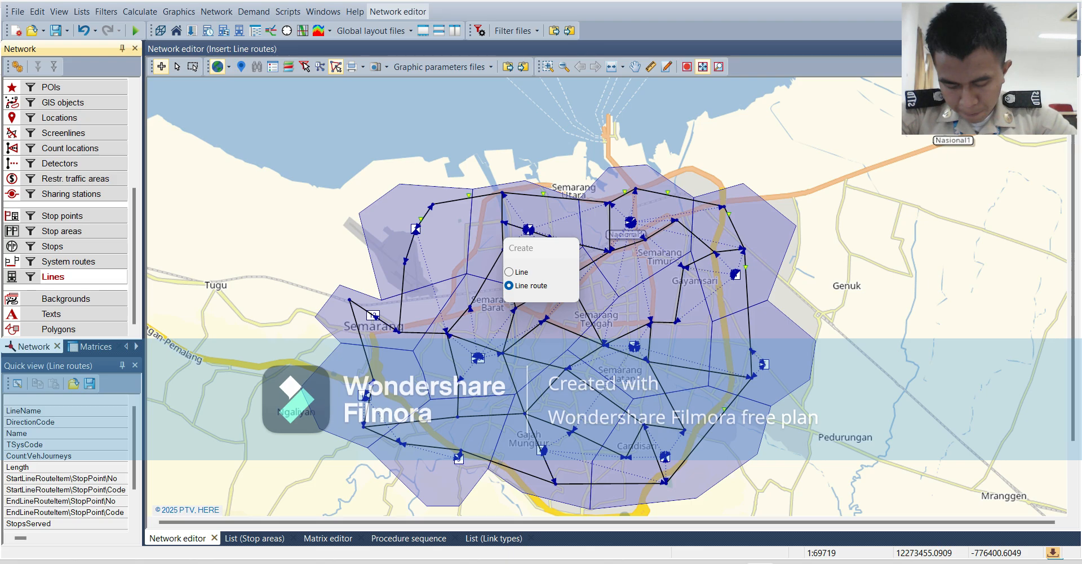
left_click(416, 230)
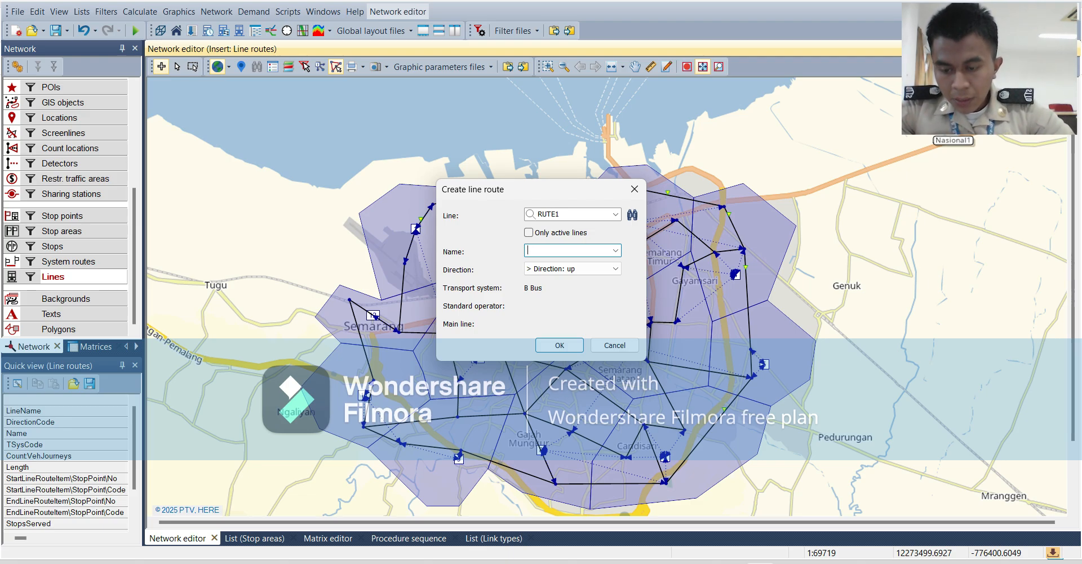
type("A1")
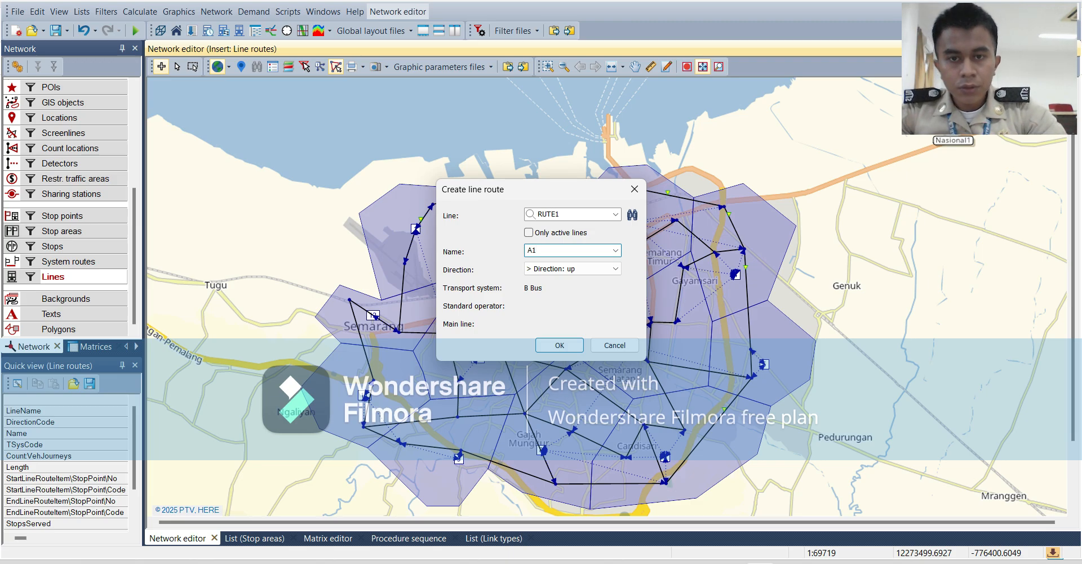
left_click(573, 268)
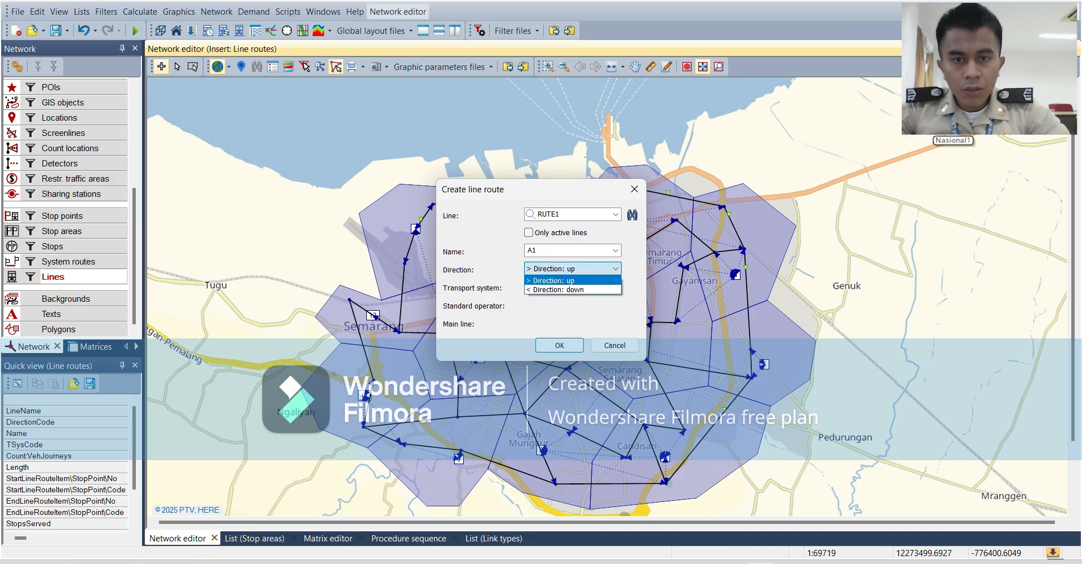
left_click(572, 280)
key("Down")
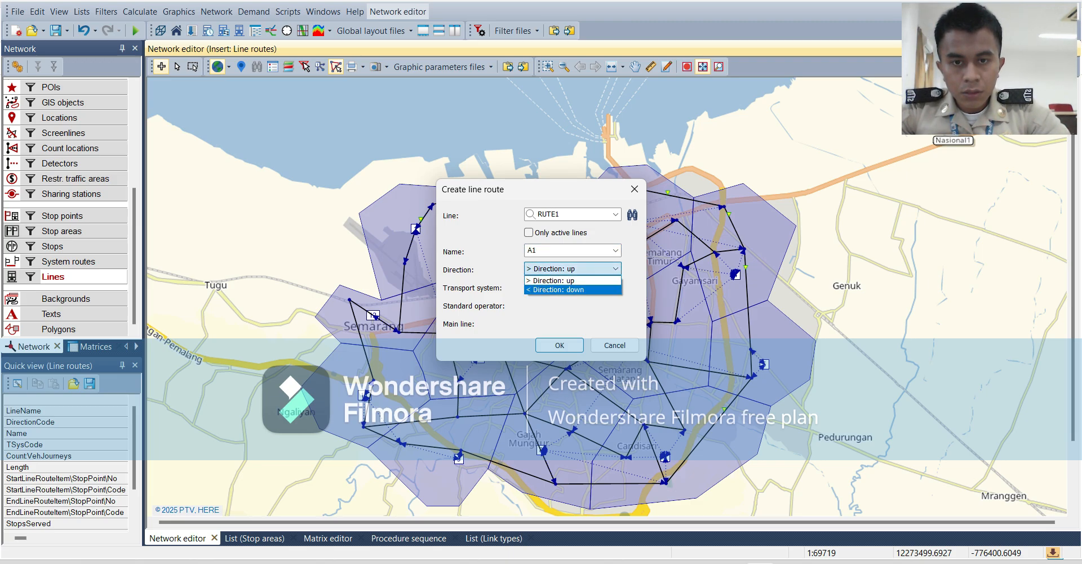
key("Return")
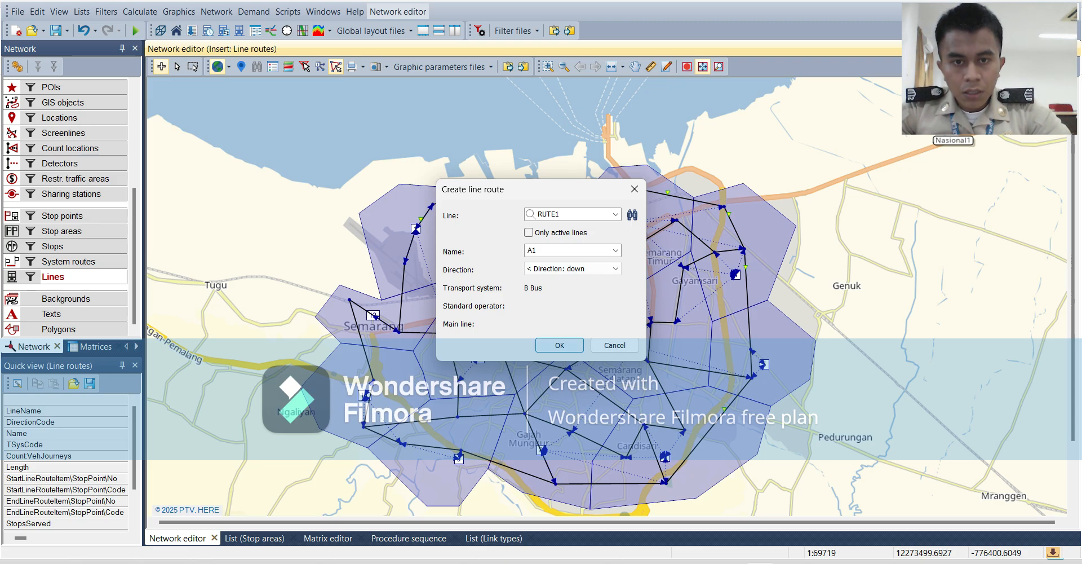
key("Return")
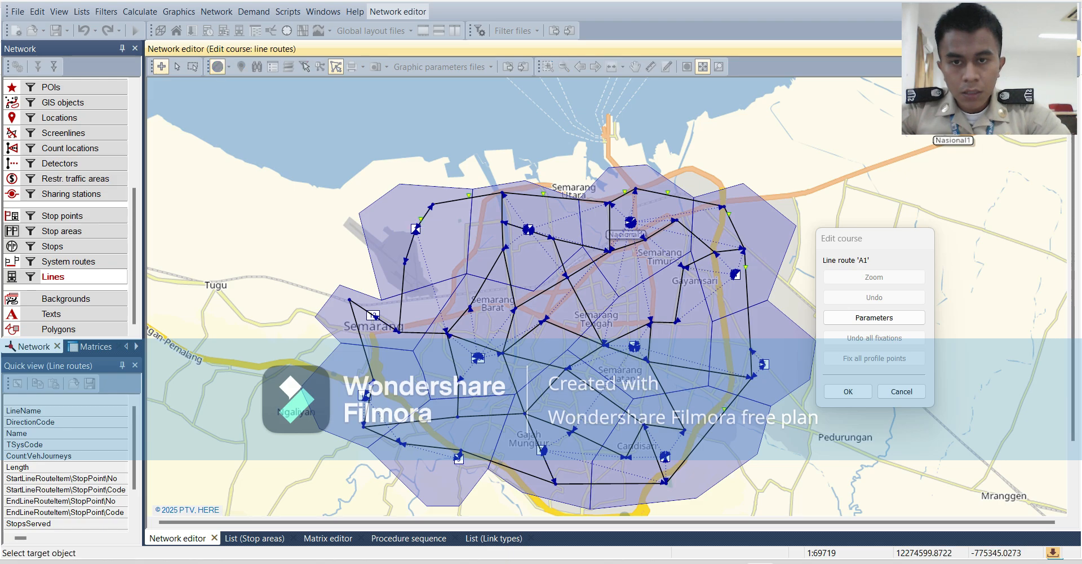
Route the course of line route A1 along the northern links from stop point Halte1 to Halte5 and accept it.
left_click_drag(420, 219, 723, 205)
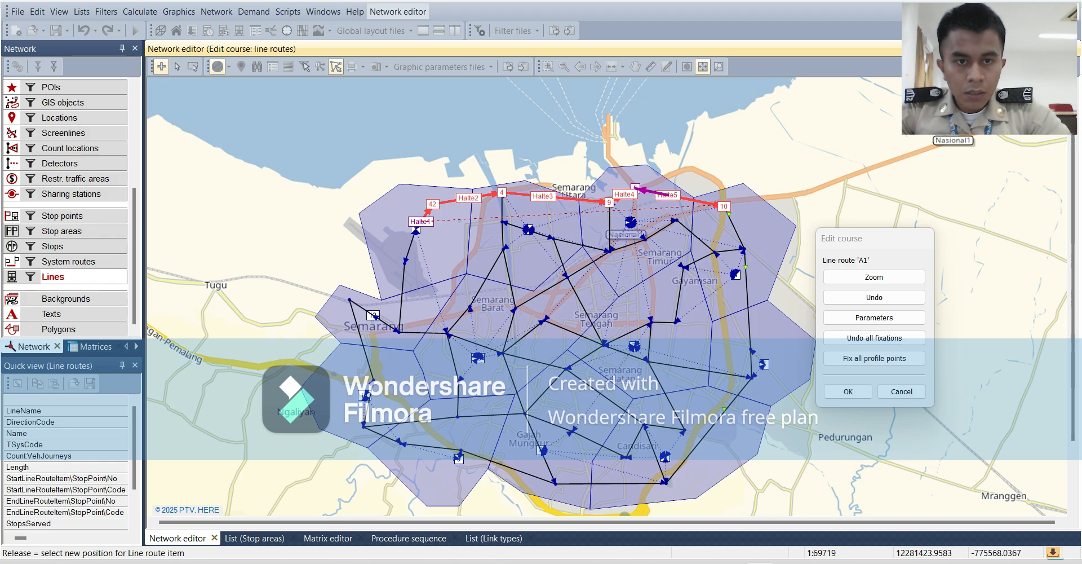
left_click_drag(724, 205, 665, 195)
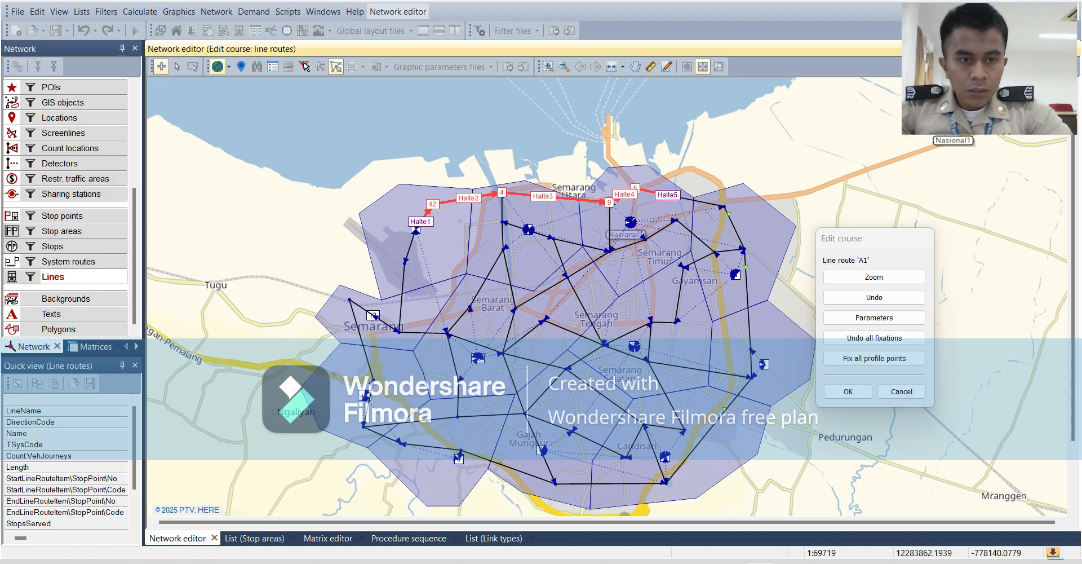
left_click(848, 391)
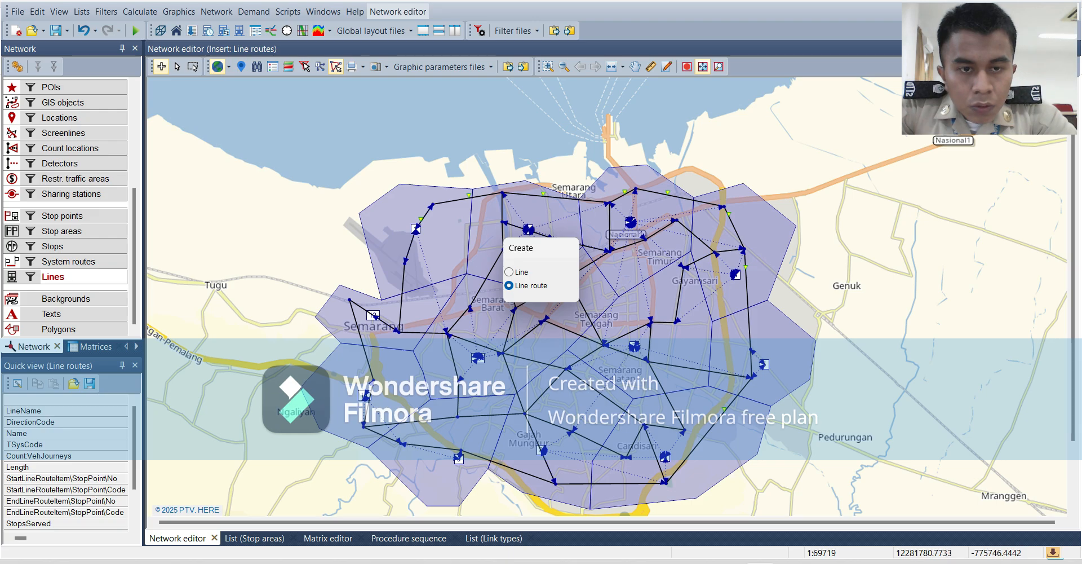
Create a line route named A2 on line RUTE2 with the direction set to down.
left_click(200, 171)
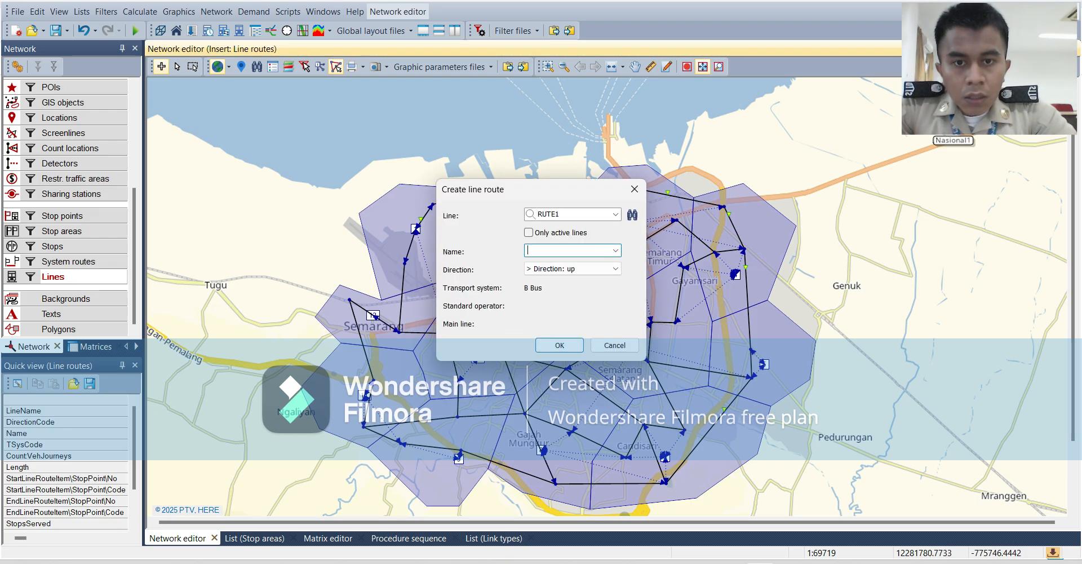
left_click(549, 214)
left_click(561, 214)
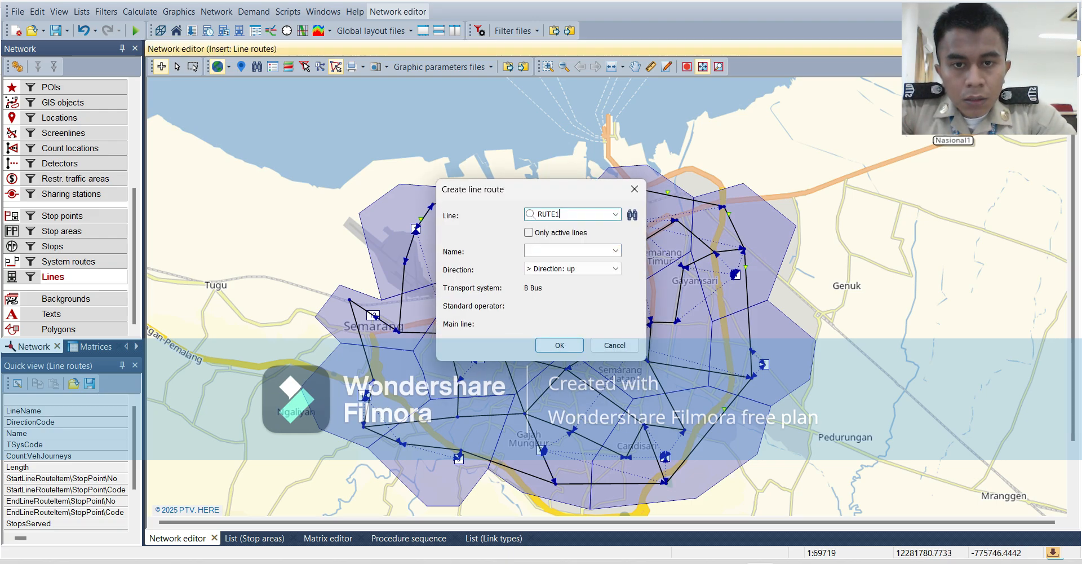
left_click(616, 214)
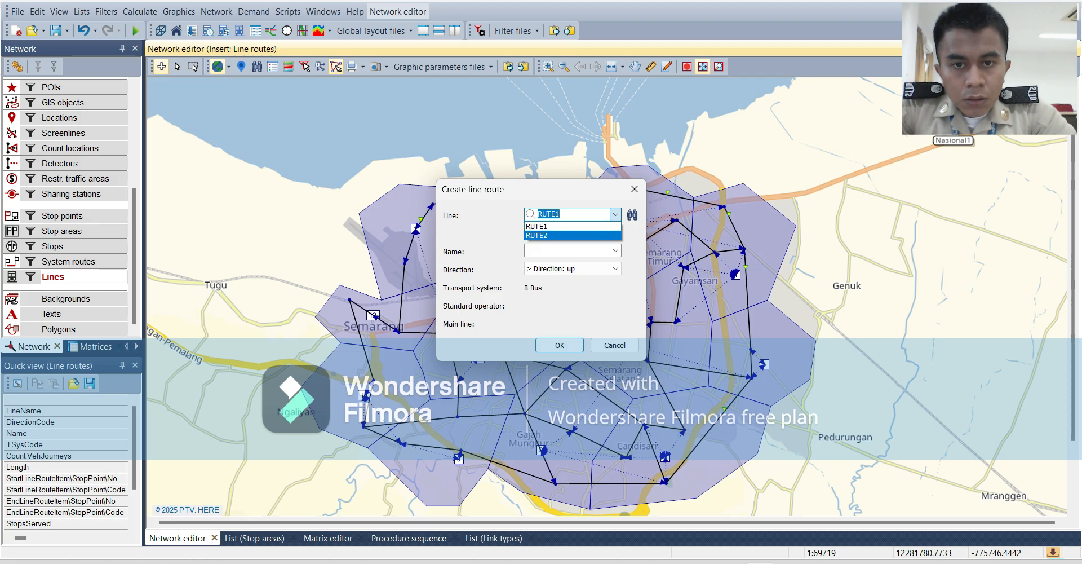
left_click(564, 236)
left_click(564, 251)
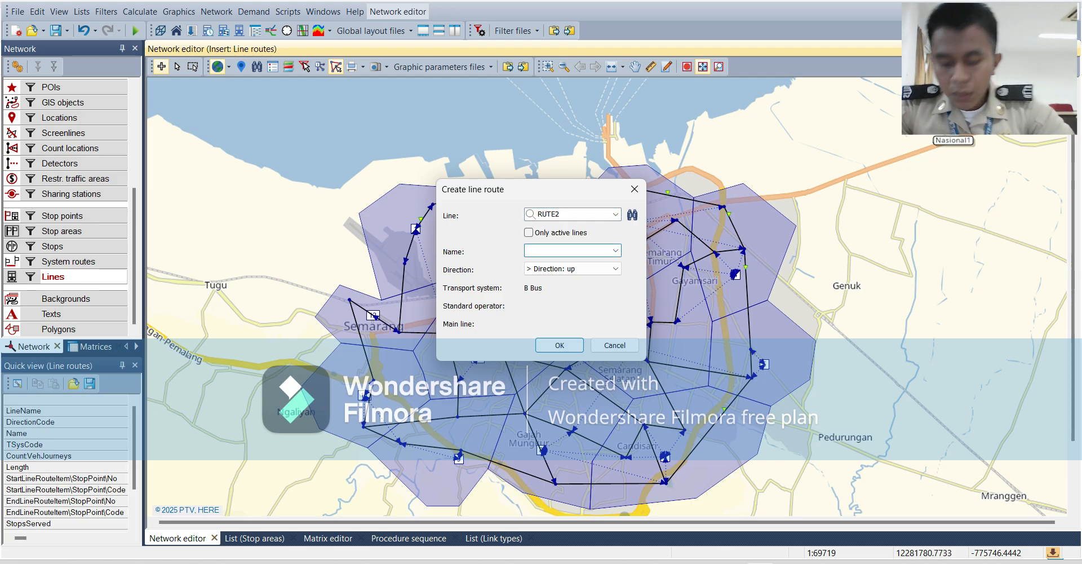
type("A2")
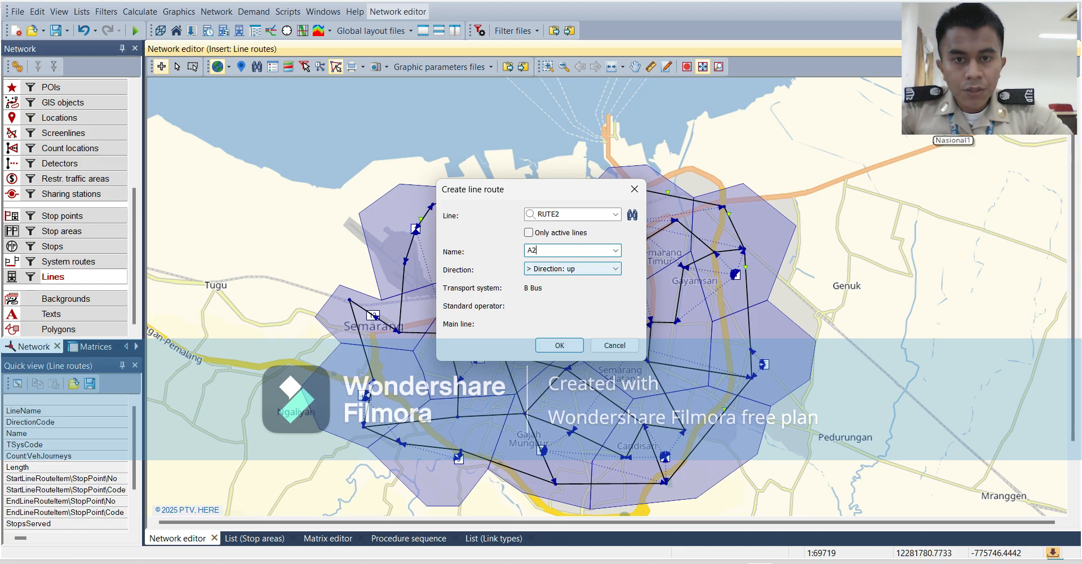
left_click(591, 269)
left_click(572, 289)
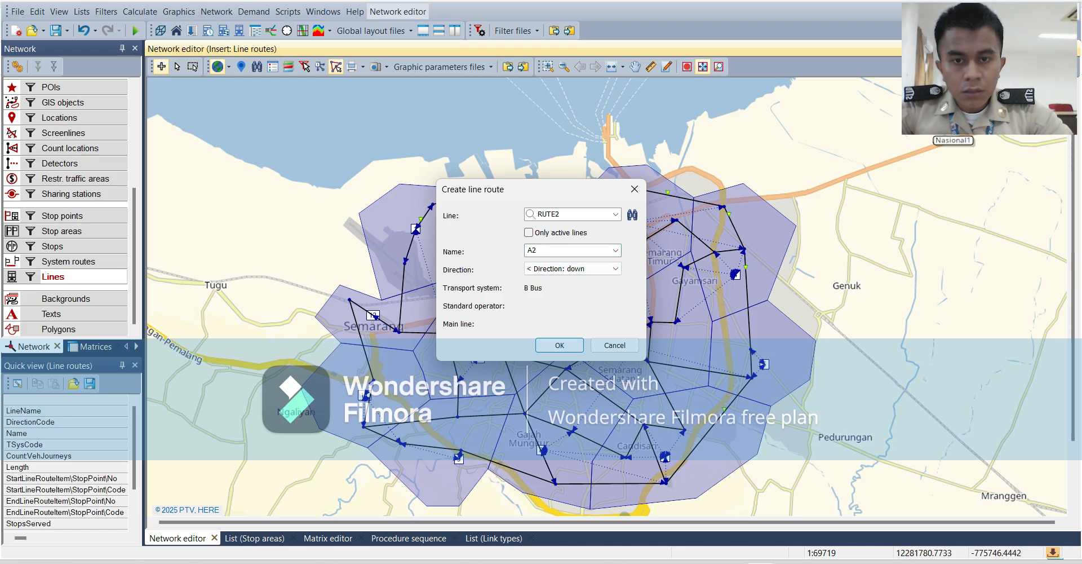
left_click(560, 345)
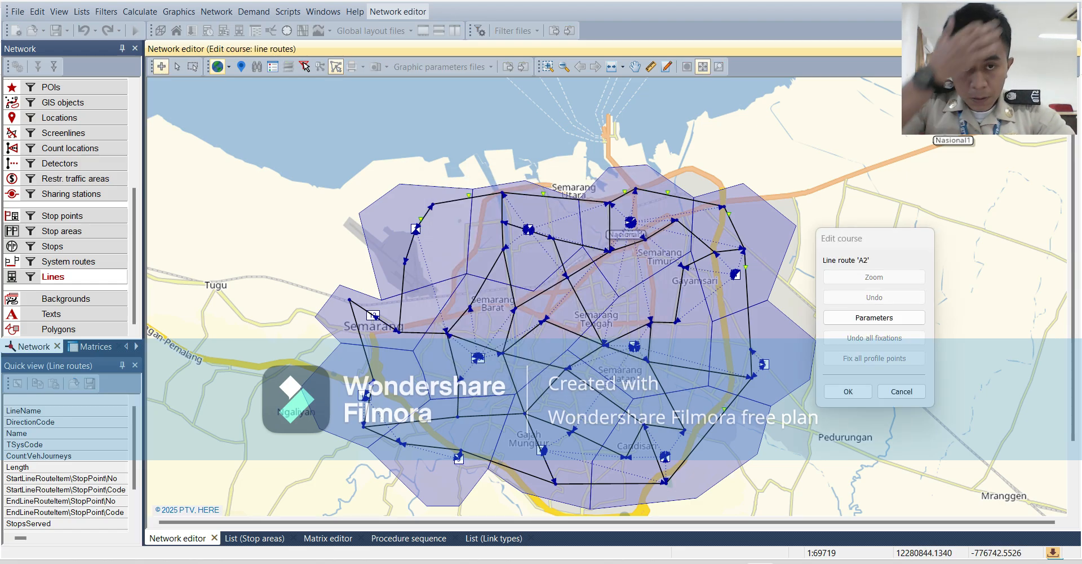
Route the course of line route A2 along the eastern links from stop point Halte6 through Halte7 to Halte8 and accept it.
mouse_move(727, 217)
left_mouse_down()
mouse_move(750, 361)
mouse_move(666, 482)
left_mouse_up()
mouse_move(730, 403)
left_mouse_down()
mouse_move(701, 443)
mouse_move(729, 408)
left_mouse_up()
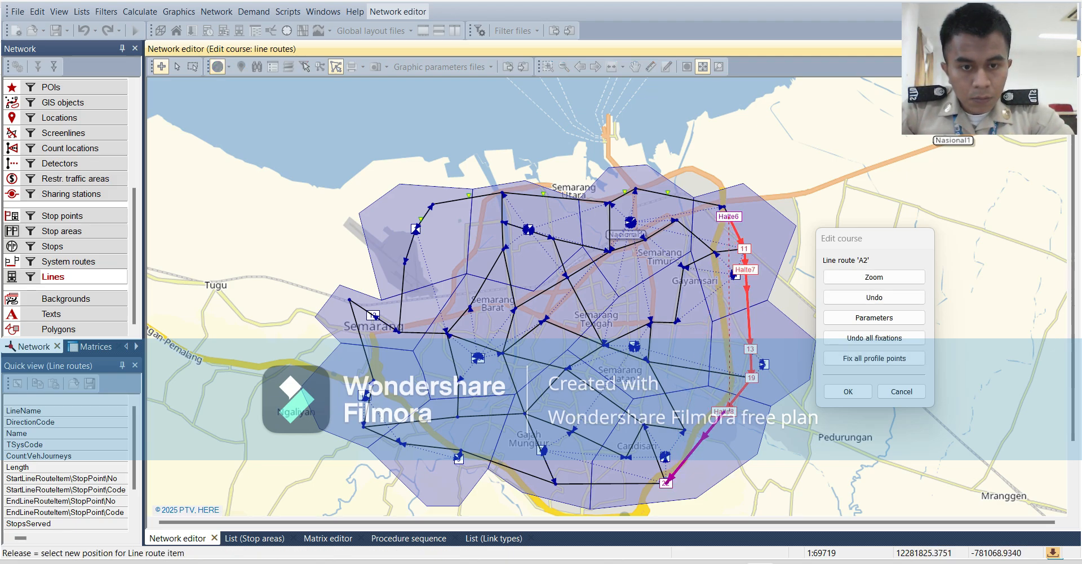
left_click_drag(667, 482, 728, 407)
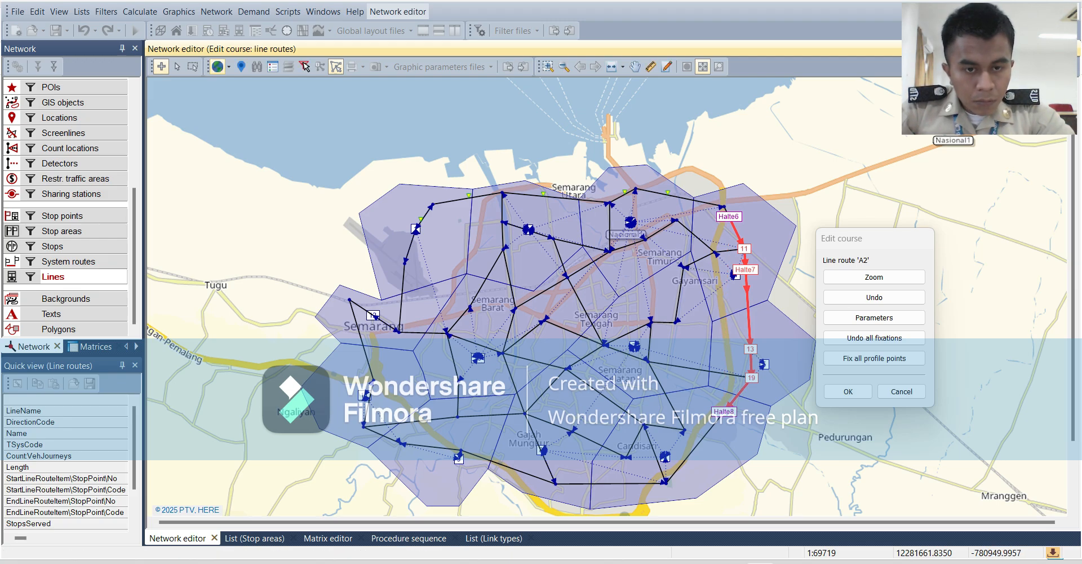
left_click(849, 391)
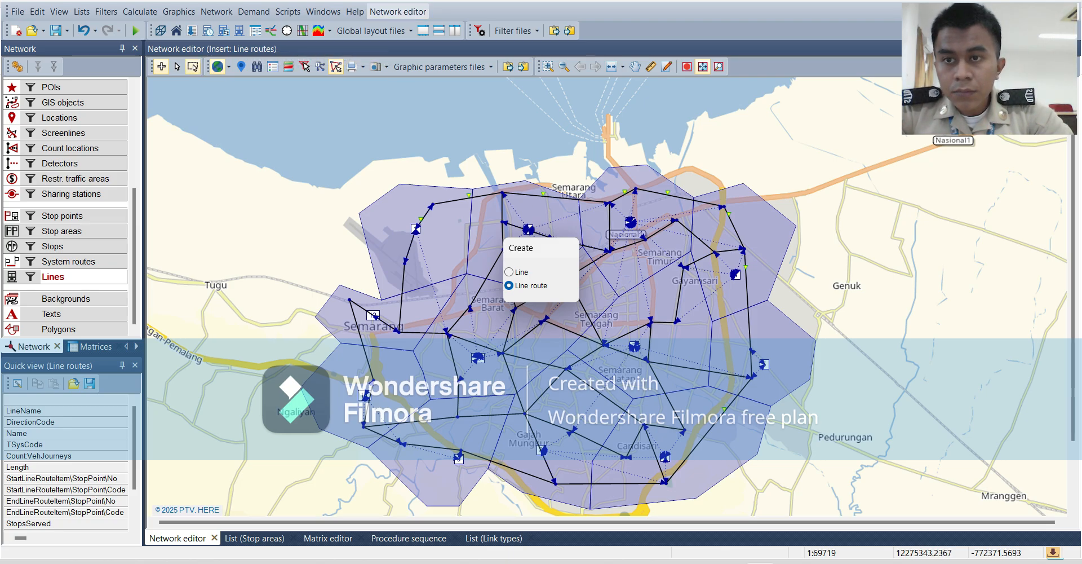
Switch to editing line routes and open route A1 of line RUTE1 in the line route editor.
left_click(177, 66)
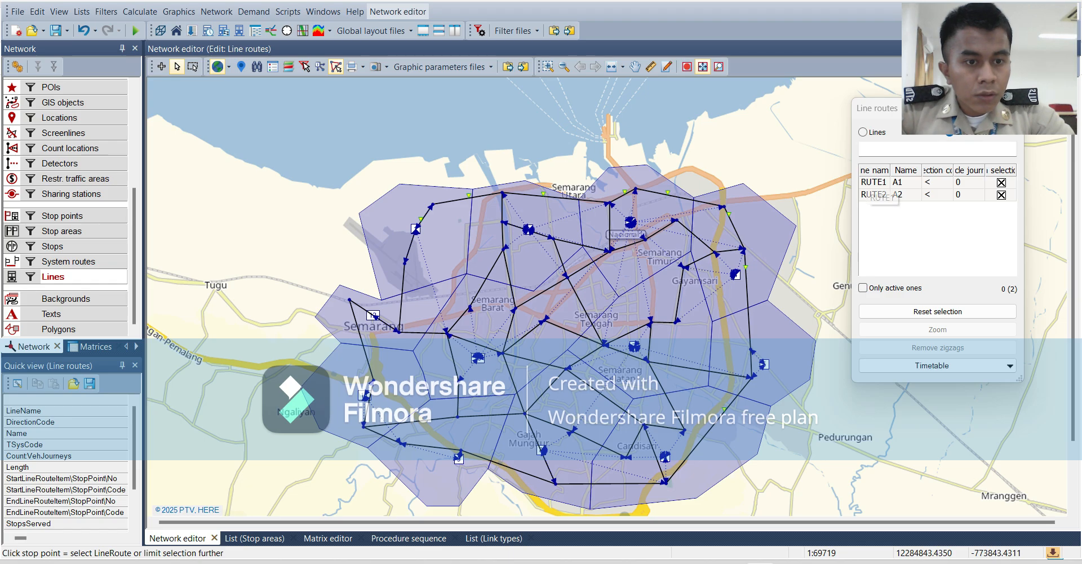
left_click(869, 182)
double_click(873, 183)
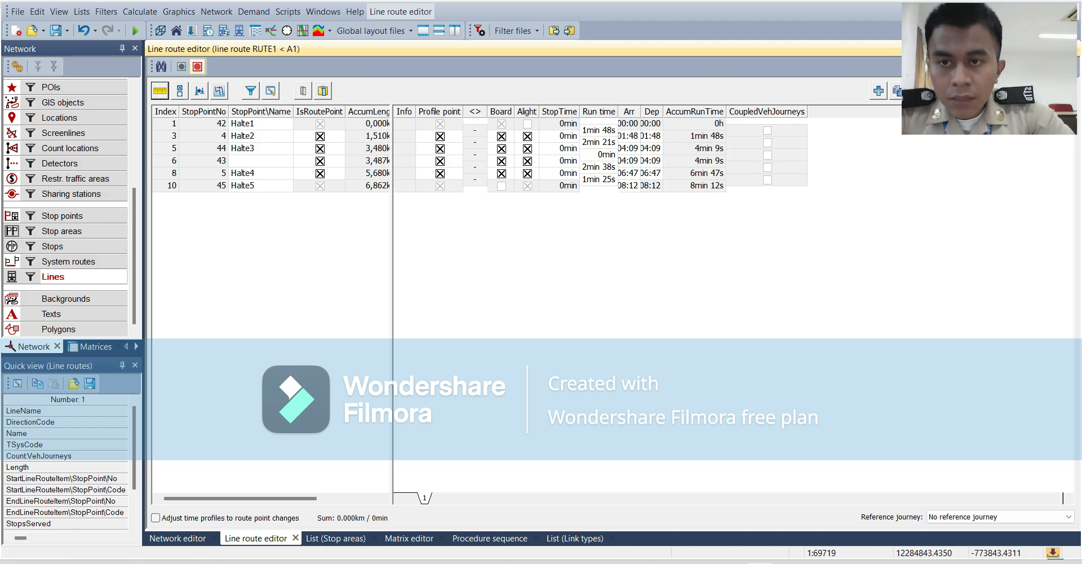
Rename the first stop point of line route A1 as Asal and its last stop point as Tujuan.
left_click(249, 124)
left_click(249, 124)
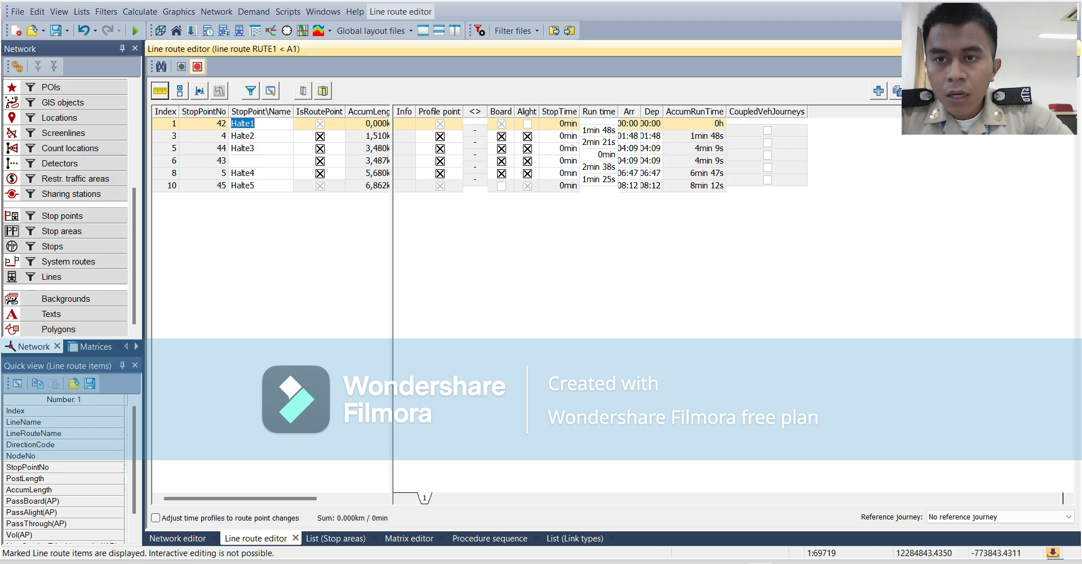
type("ASAL")
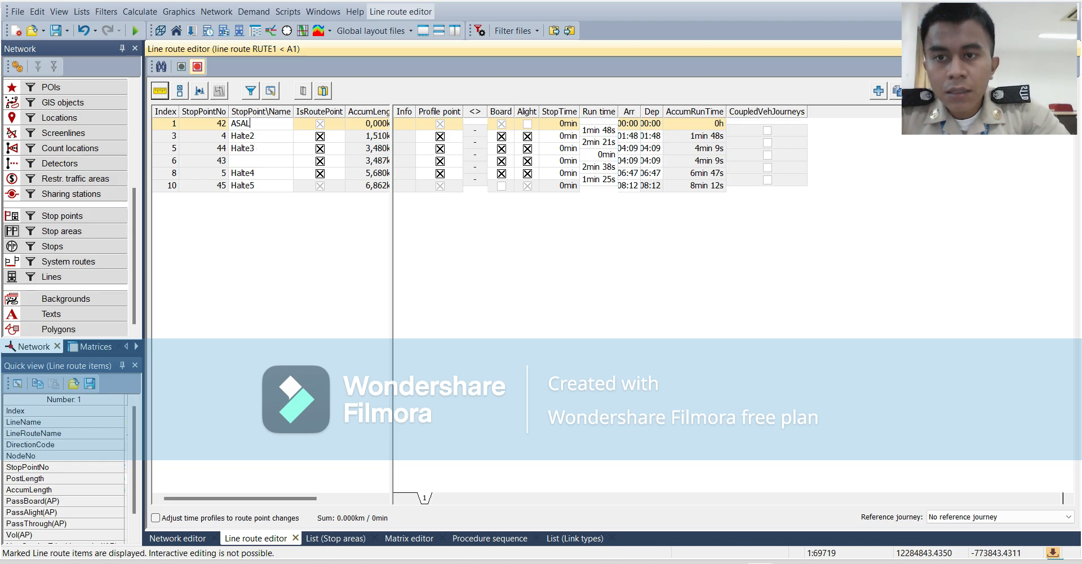
key("BackSpace")
key("BackSpace")
key("BackSpace")
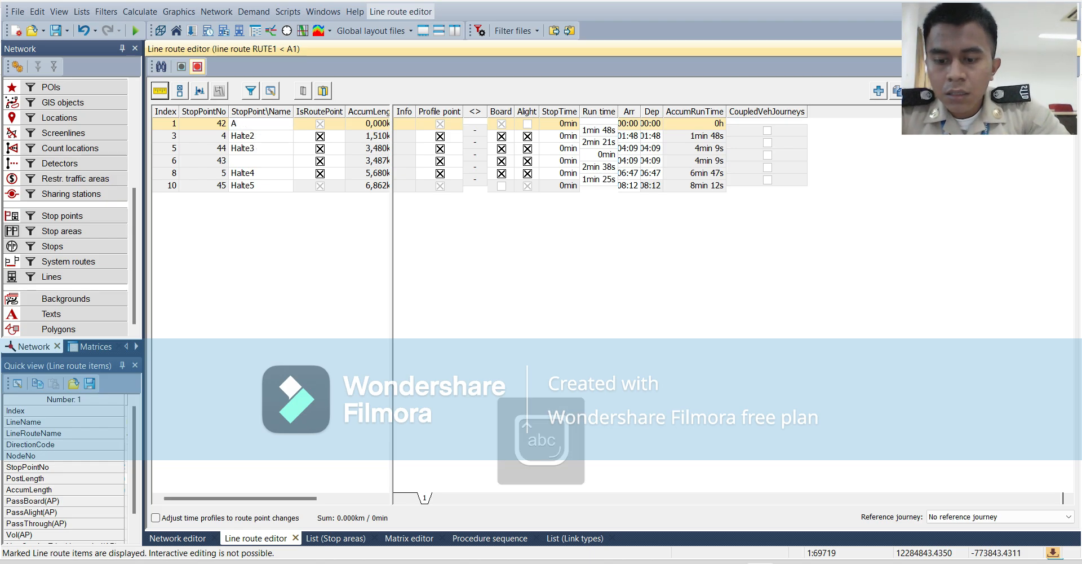
type("sal")
left_click(254, 185)
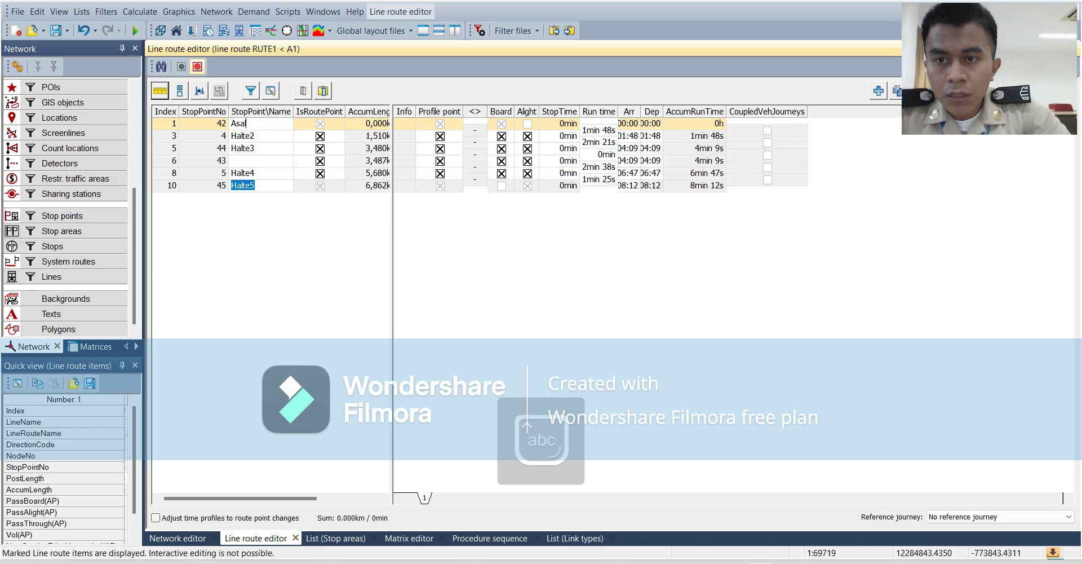
type("Tujuan")
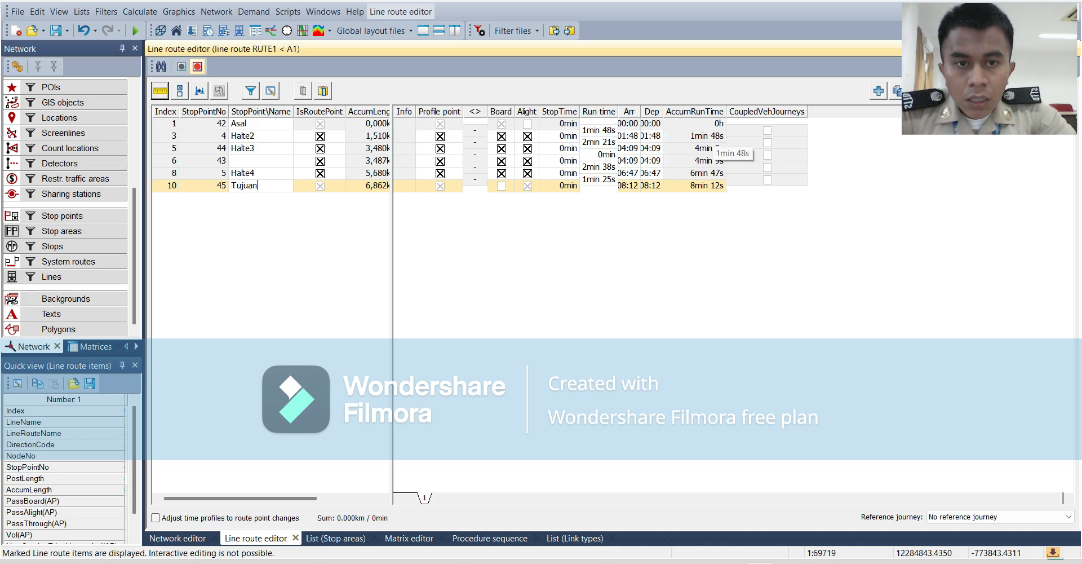
Set the run times between the successive stop points of line route A1 to 9, 5, 5, 4 and 4 minutes.
left_click(709, 136)
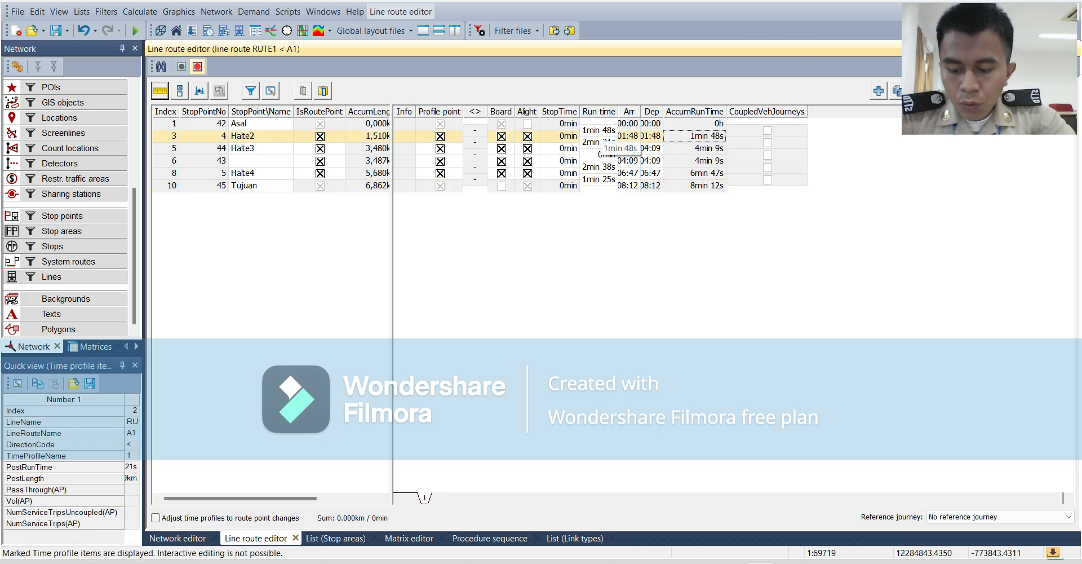
left_click(599, 130)
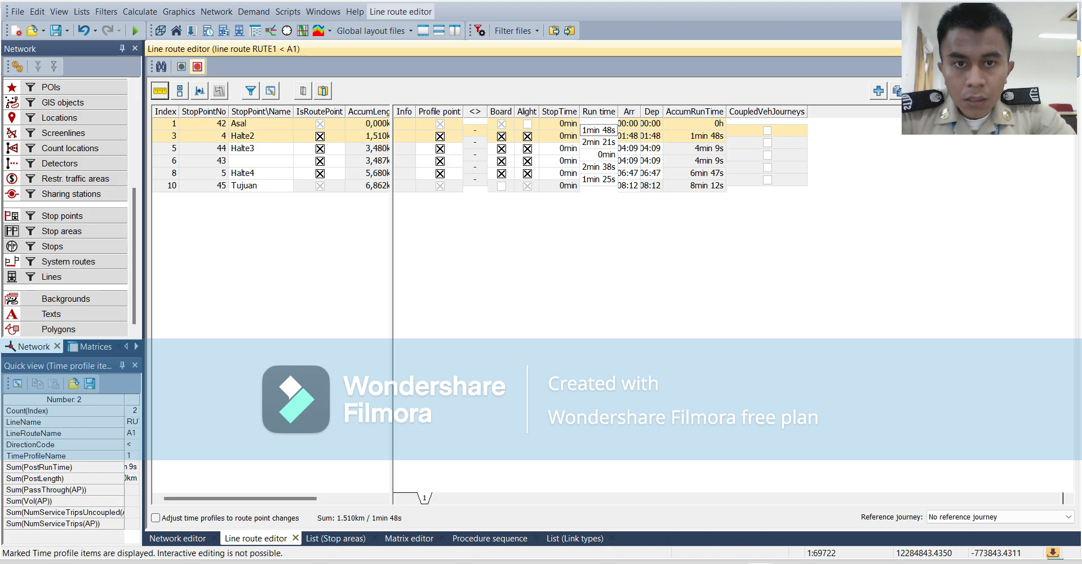
type("9")
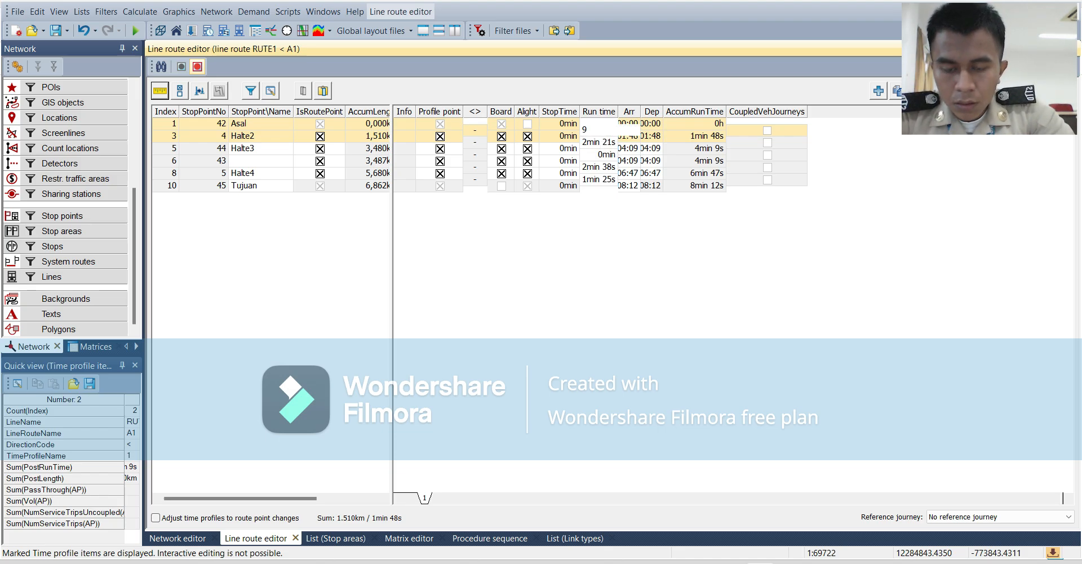
key("Return")
type("5")
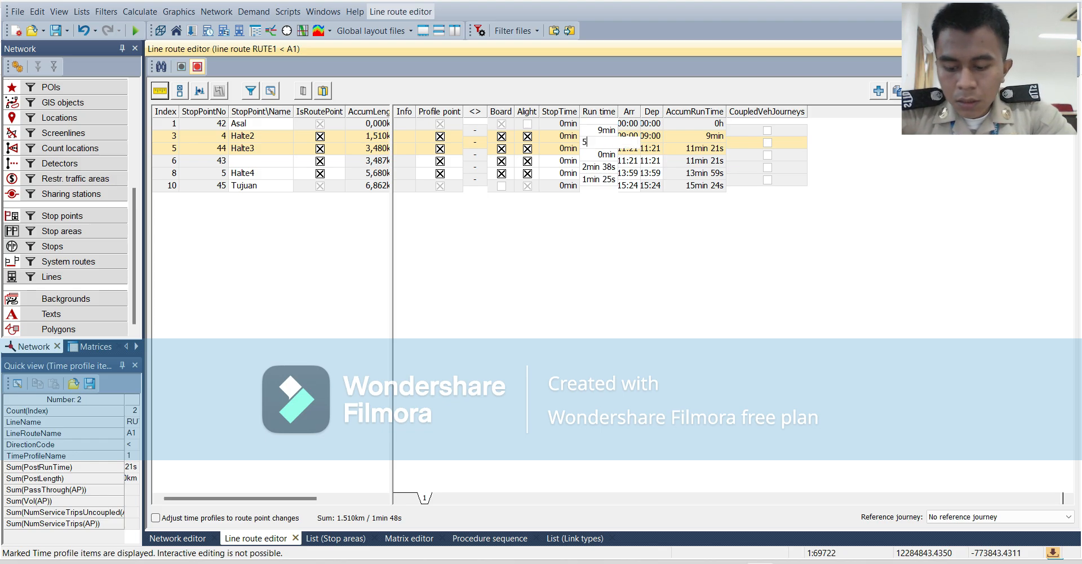
key("Return")
type("5")
key("Return")
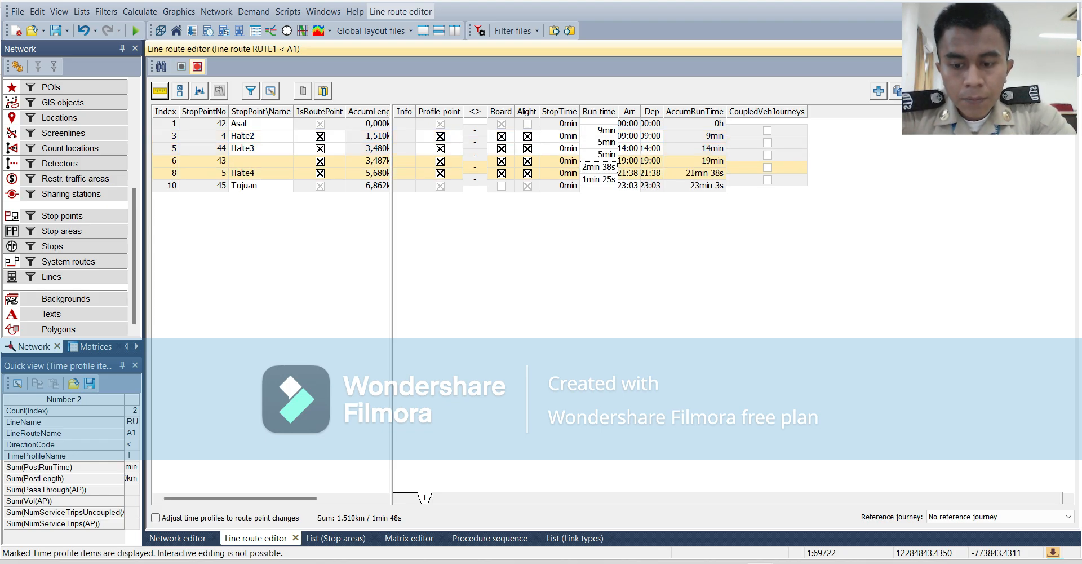
type("4")
key("Return")
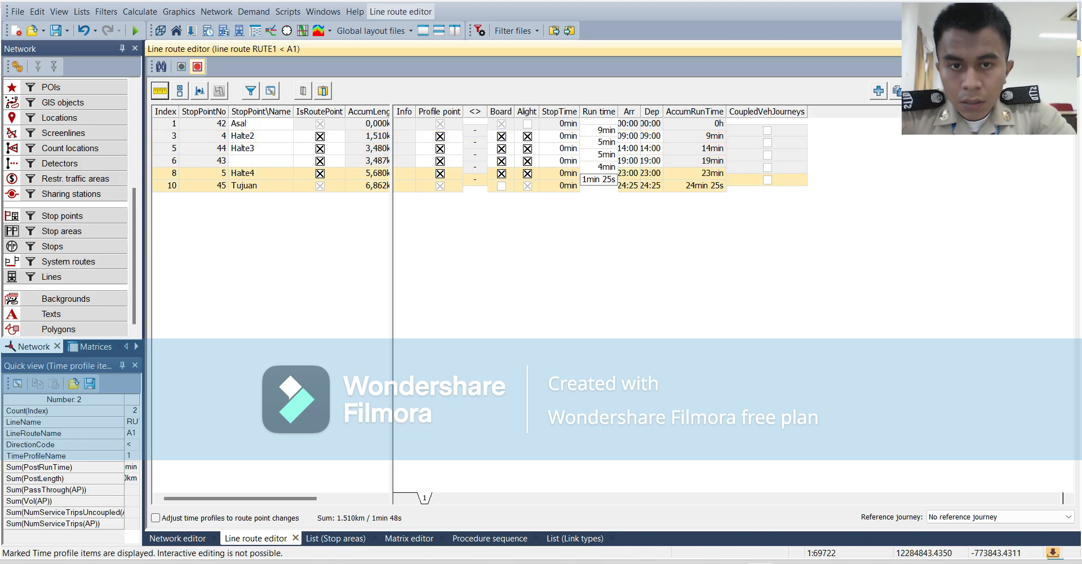
type("4")
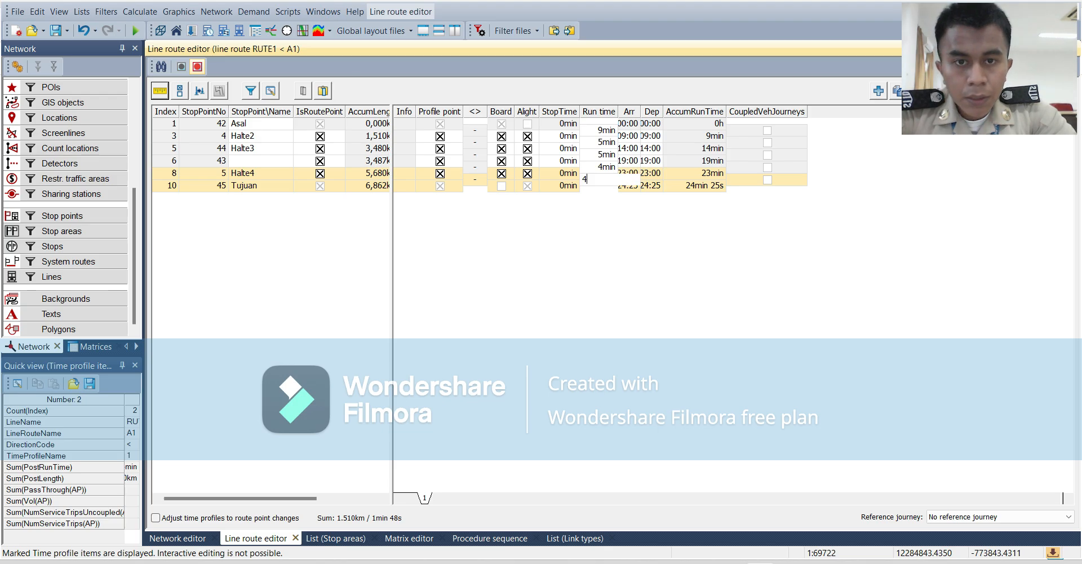
key("Return")
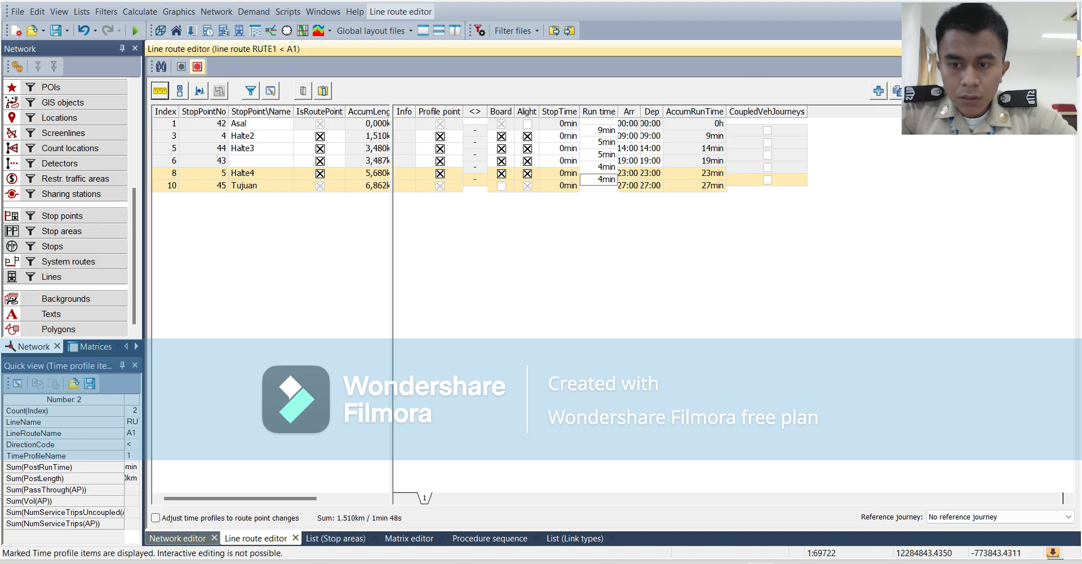
left_click(178, 538)
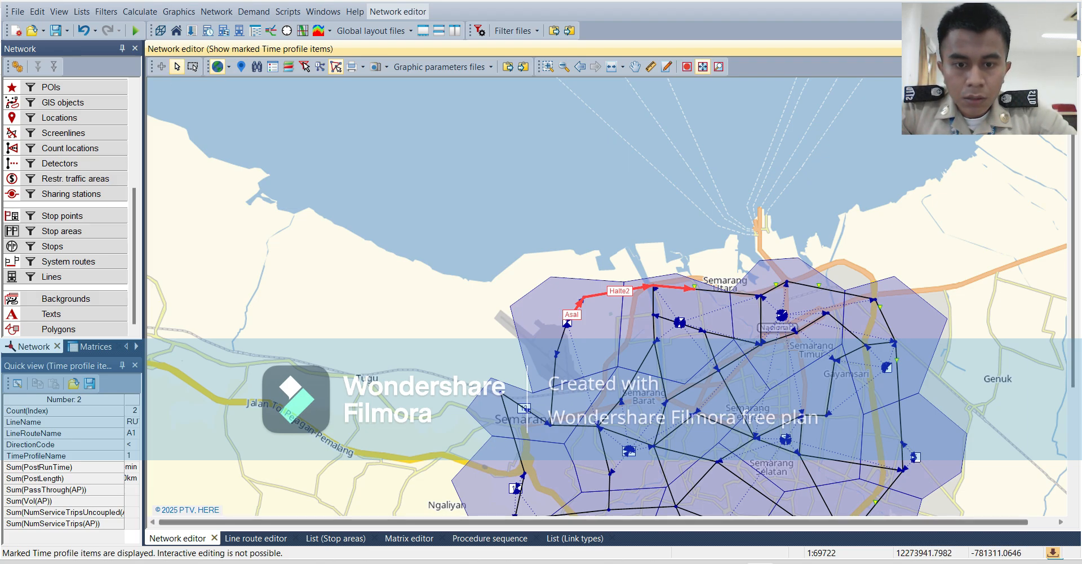
left_click(575, 538)
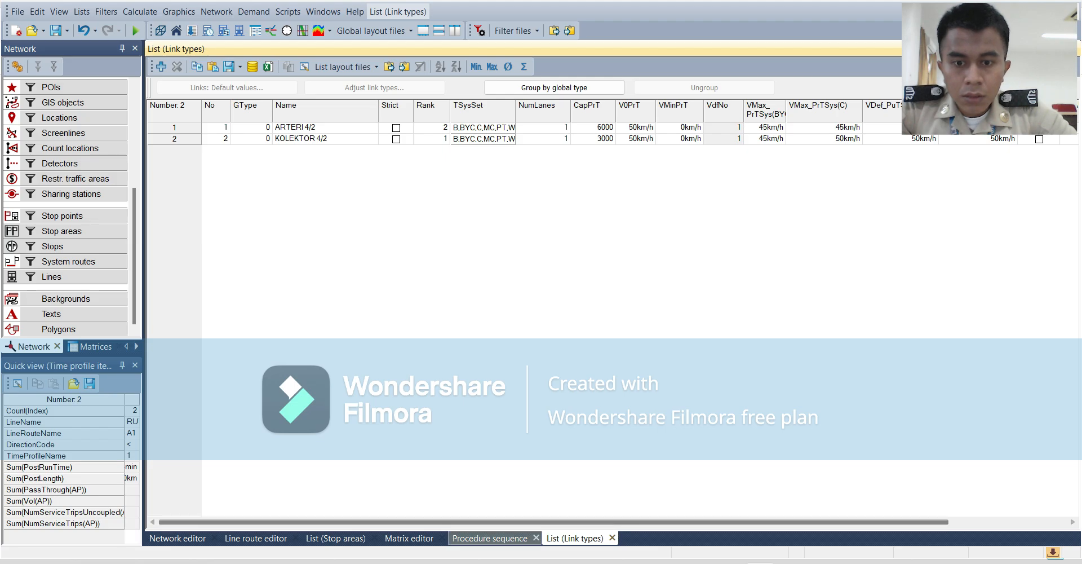
left_click(490, 538)
left_click(409, 538)
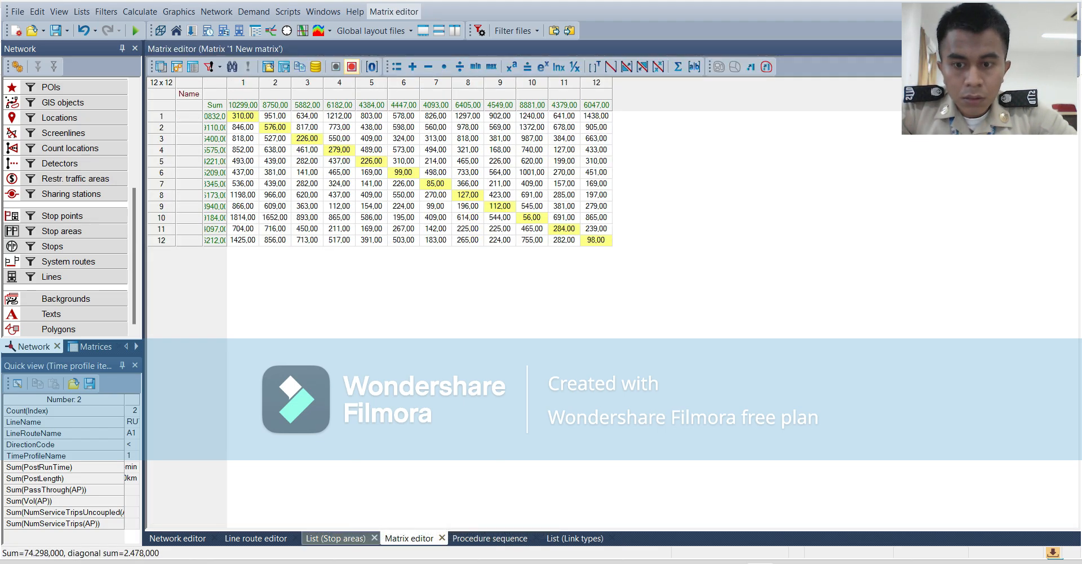
left_click(336, 538)
left_click(255, 538)
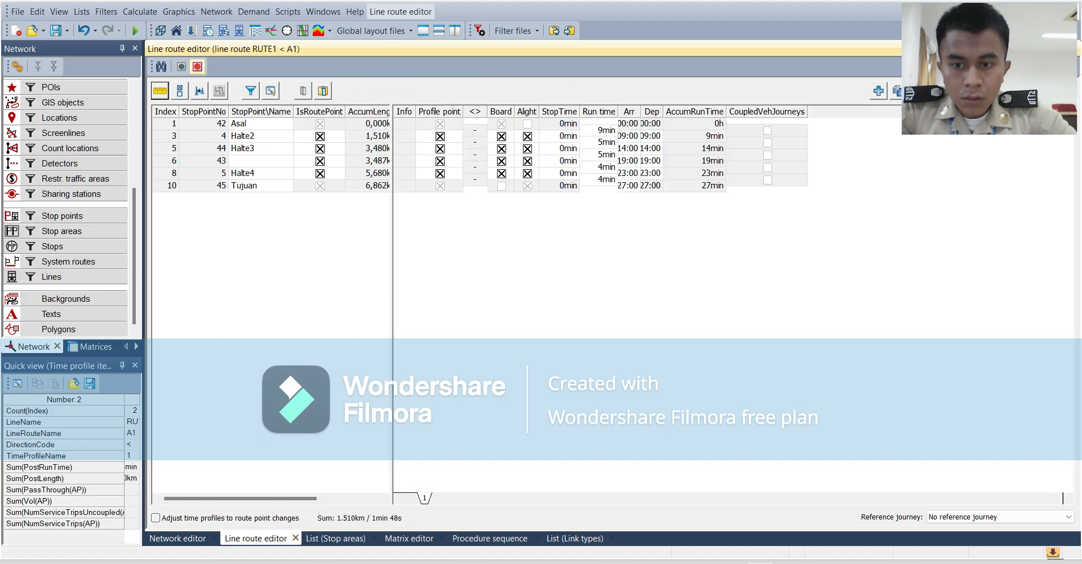
Detach the network editor into a floating window and open line route A2 of line RUTE2 for editing.
left_click(180, 538)
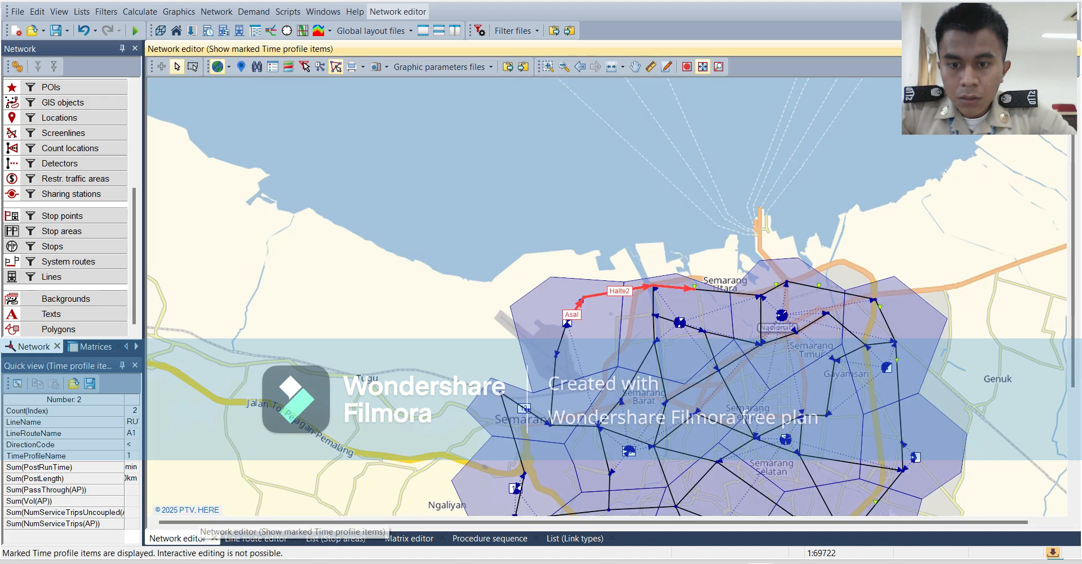
double_click(196, 539)
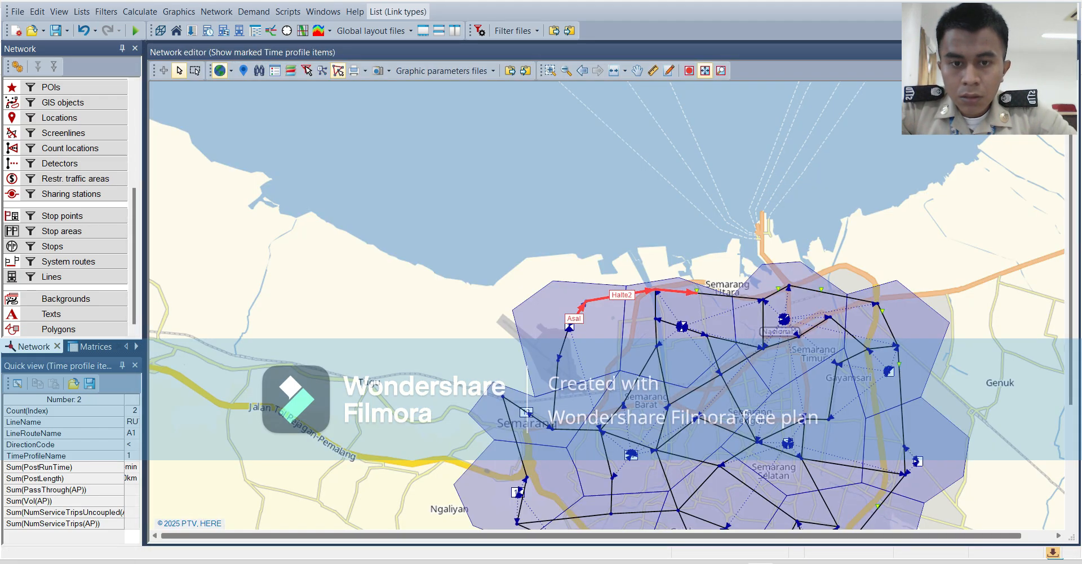
scroll(606, 305, "down", 2)
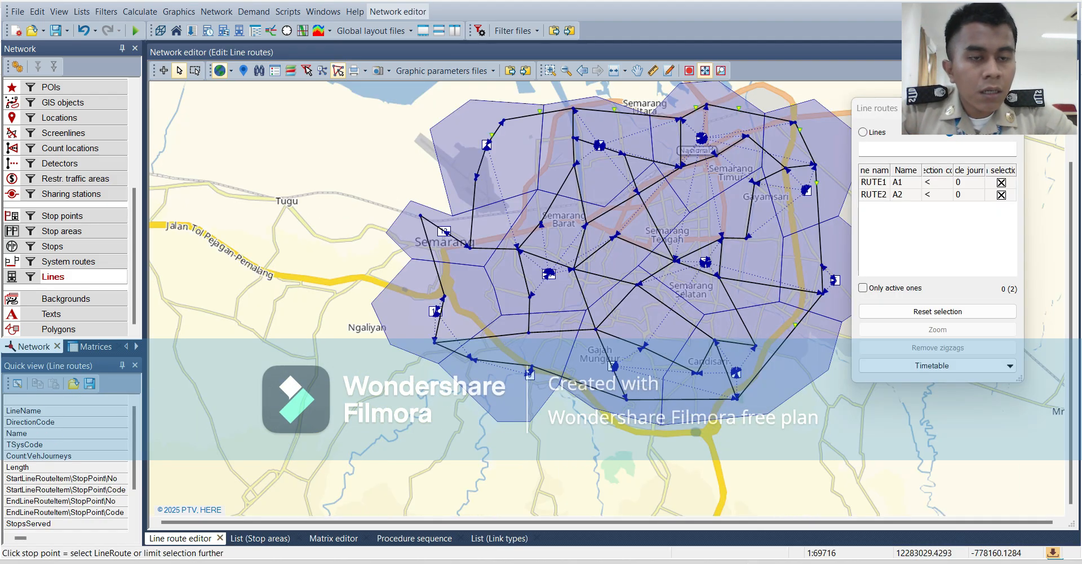
left_click(896, 194)
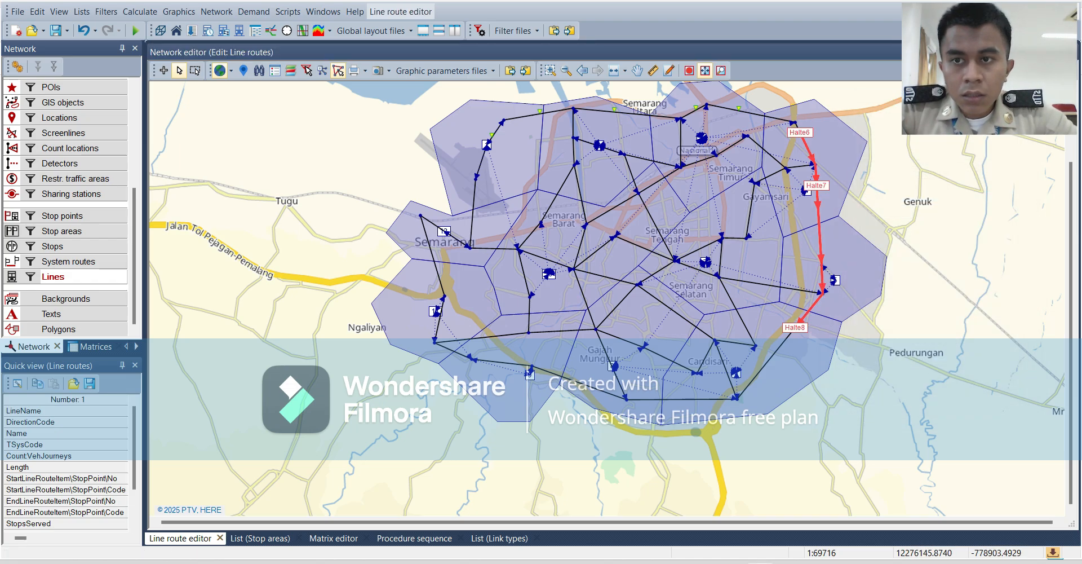
left_click(180, 71)
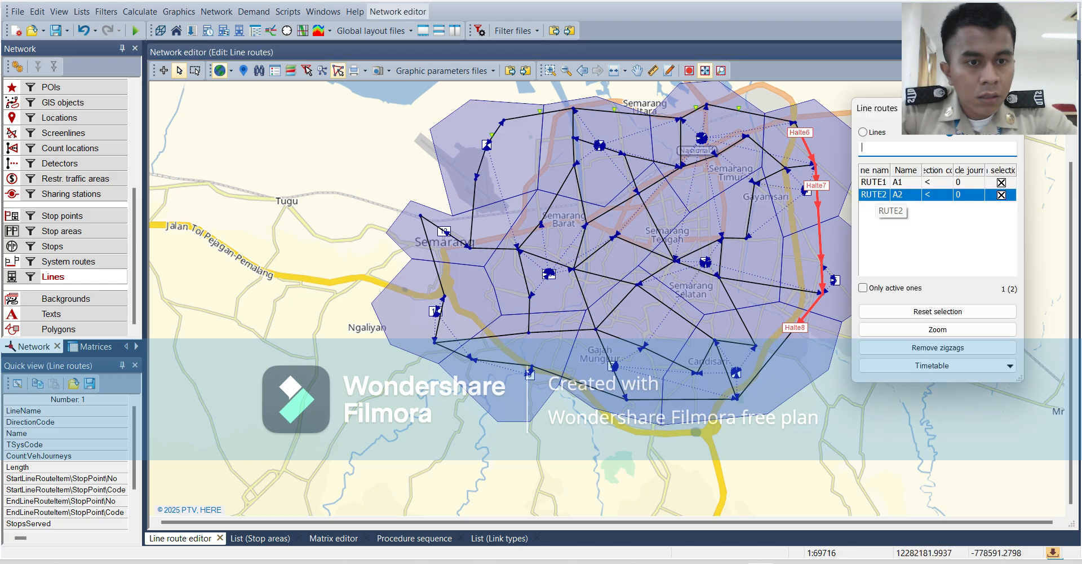
double_click(876, 195)
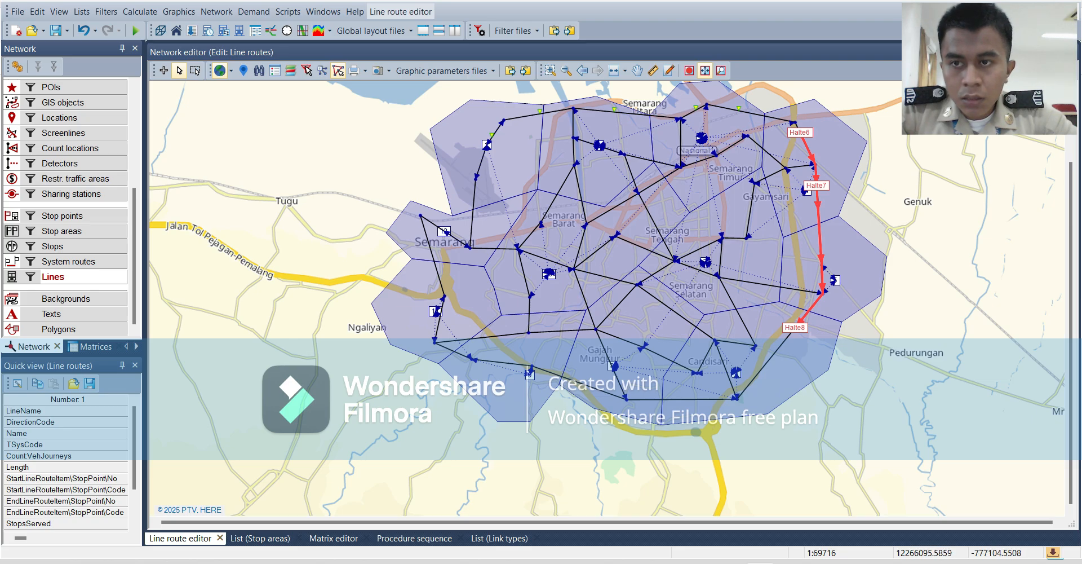
Select line route A1 of line RUTE1 and open its tabular timetable.
left_click(564, 53)
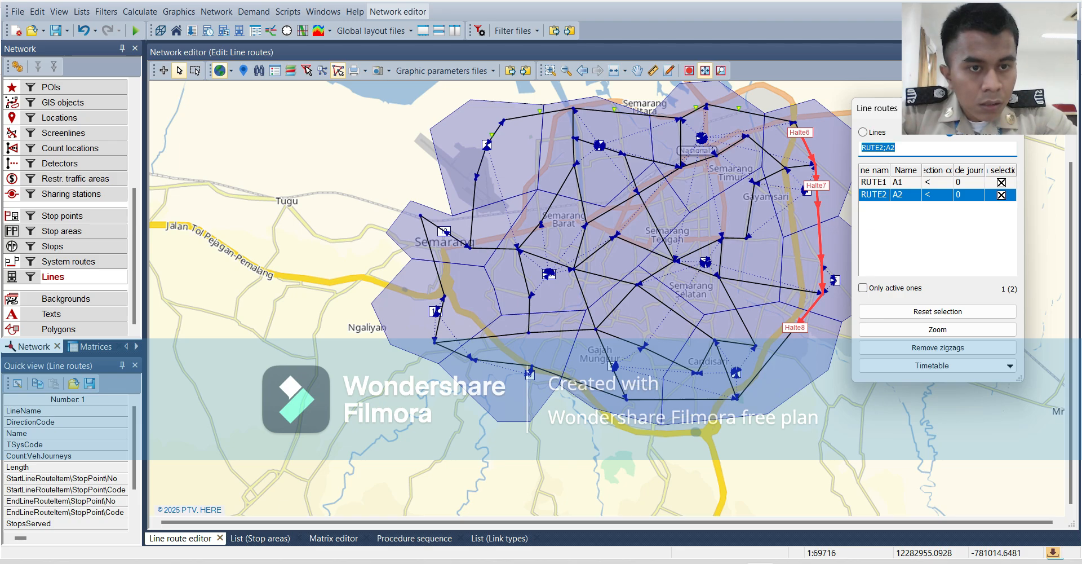
left_click(877, 182)
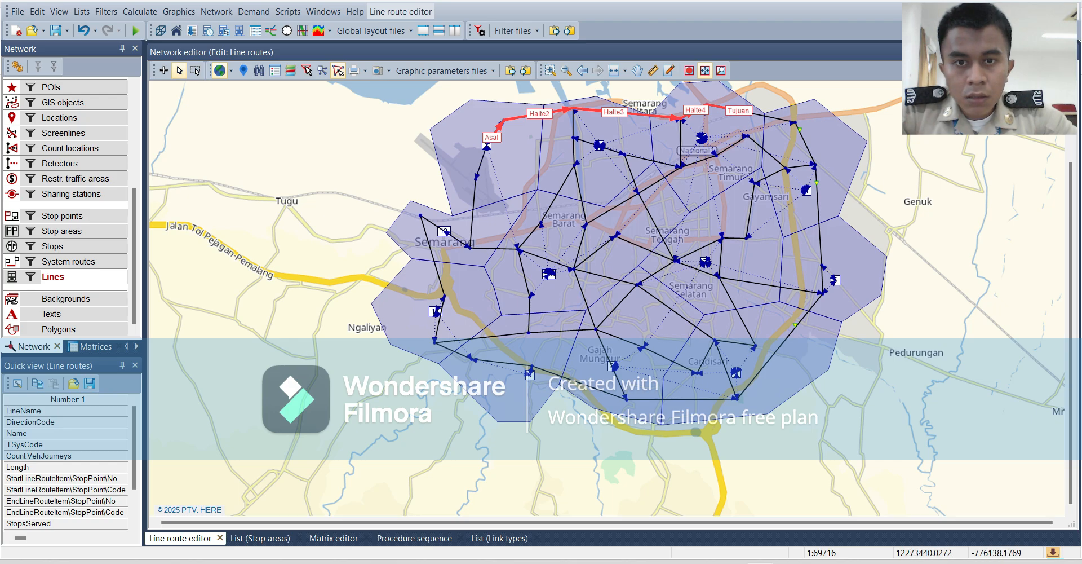
right_click(489, 142)
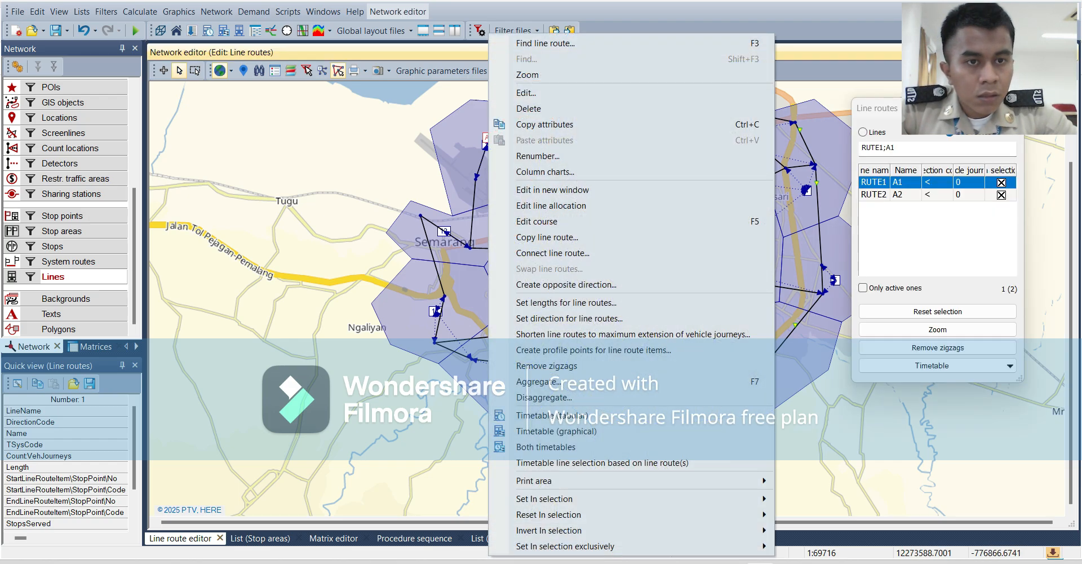
left_click(849, 204)
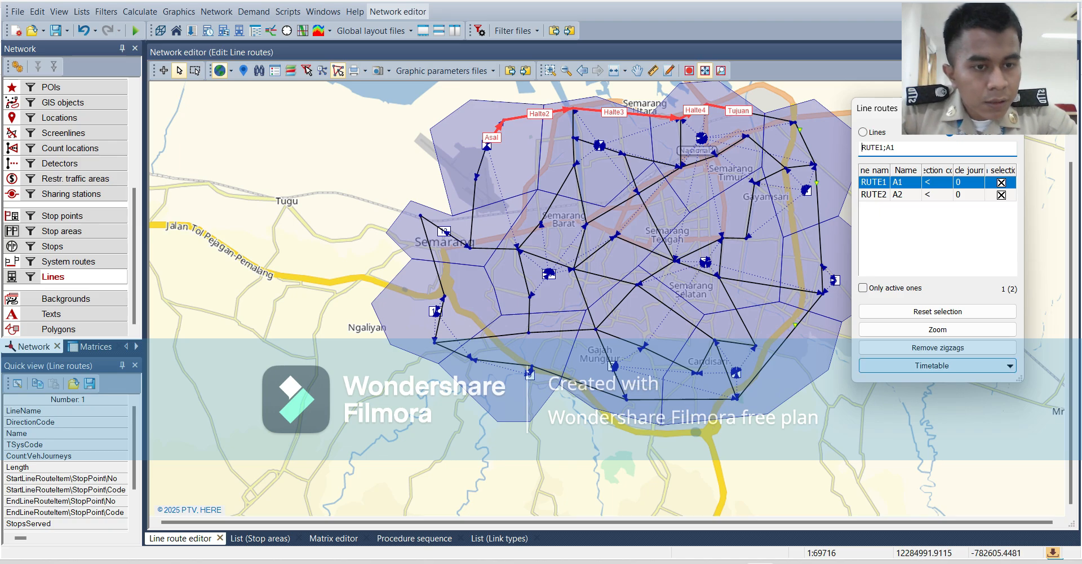
left_click(938, 366)
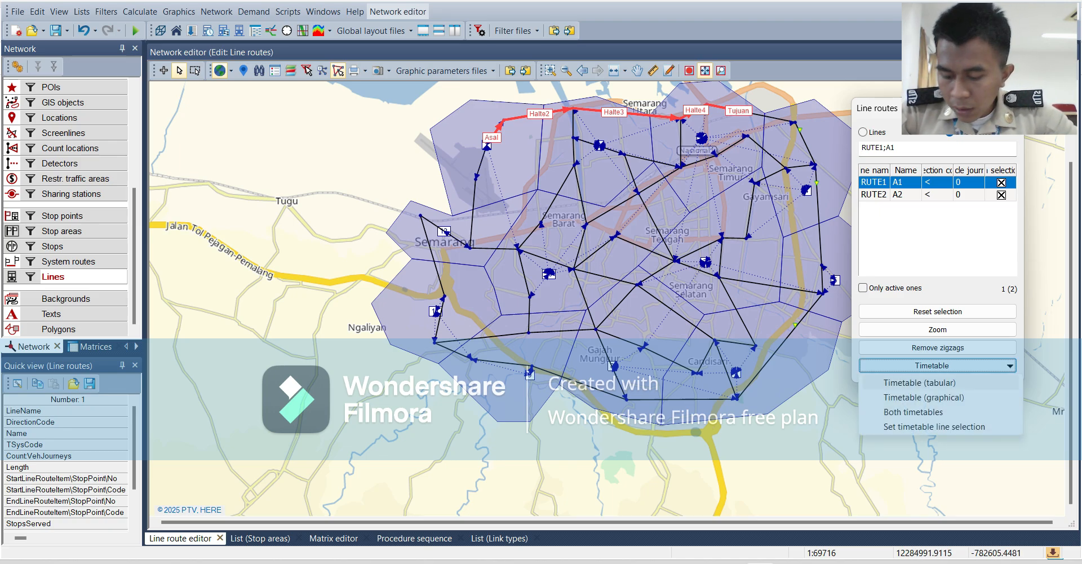
left_click(920, 382)
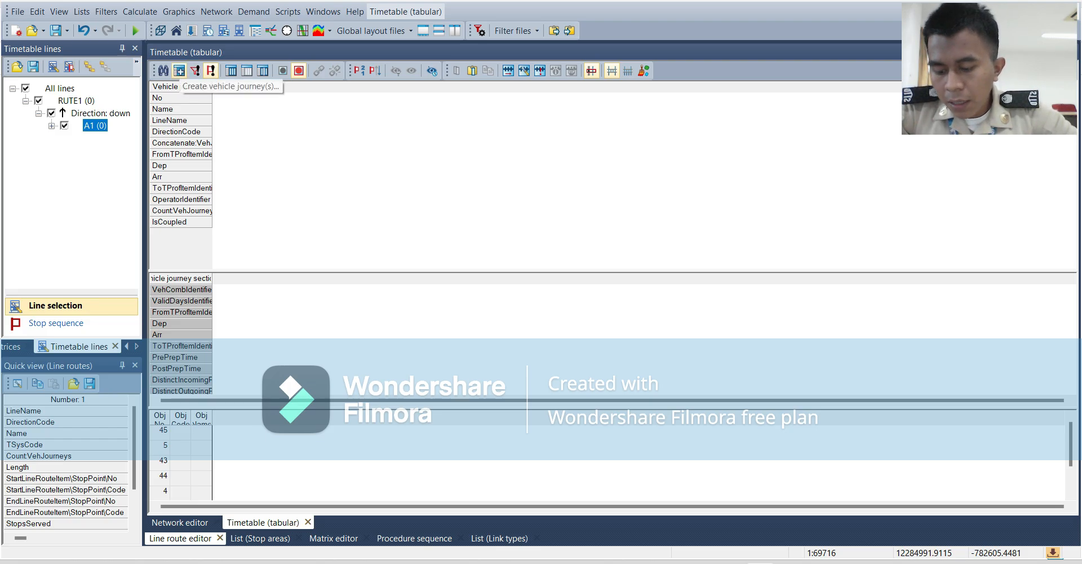
Create a single daily vehicle journey on line route A1 of RUTE1, entering a person's name as its name.
left_click(179, 70)
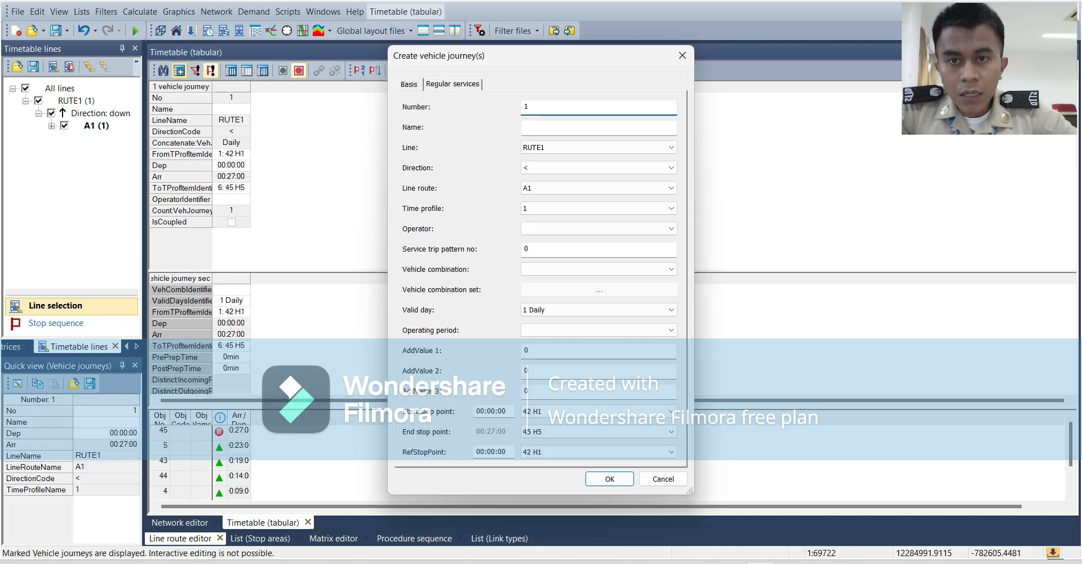
left_click(570, 127)
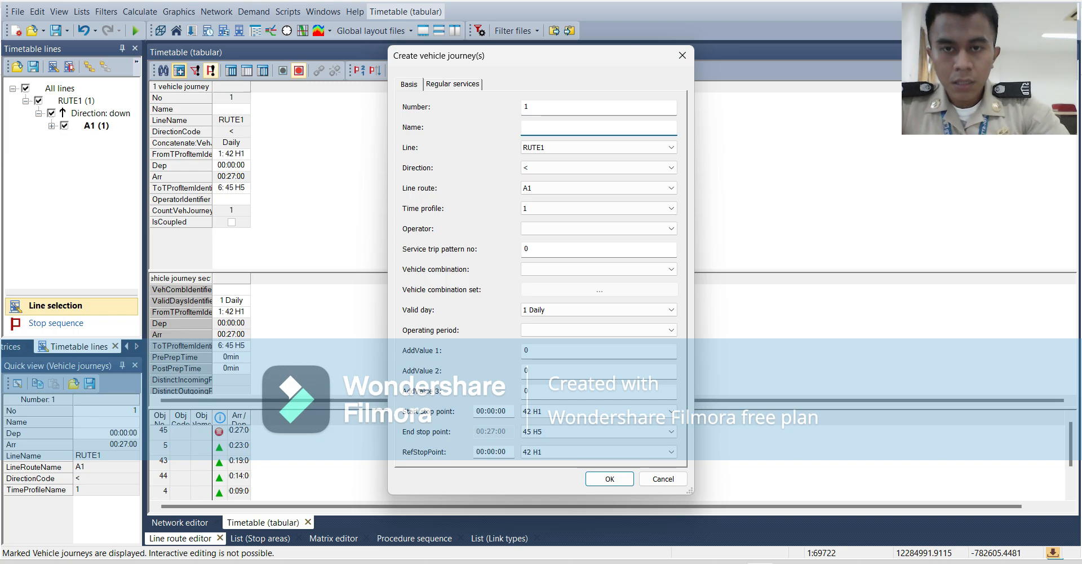
type("al")
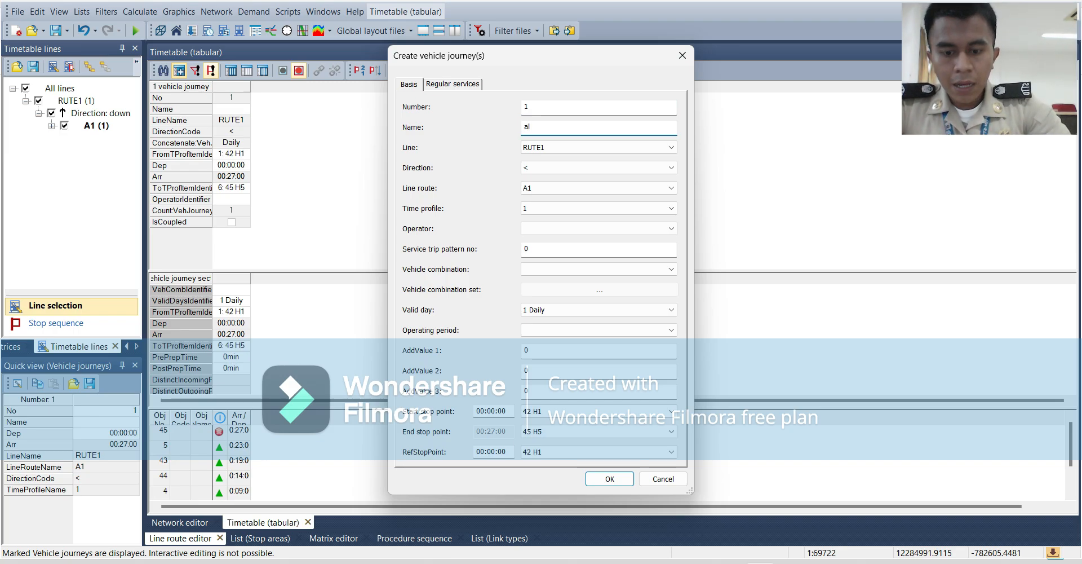
type("gifar")
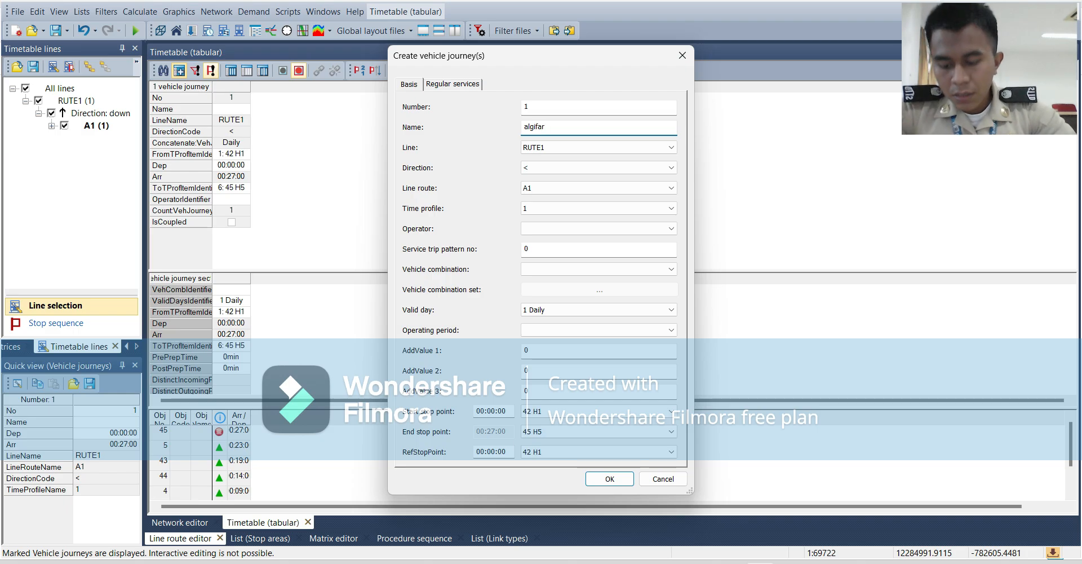
key("Tab")
key("Tab")
key("Tab")
key("Tab")
key("Tab")
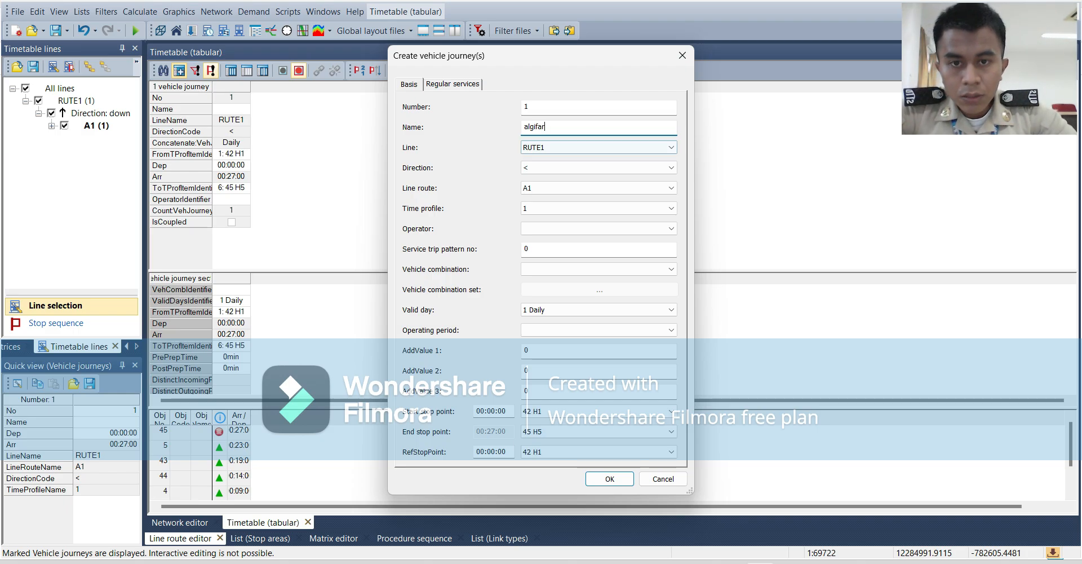
left_click(599, 228)
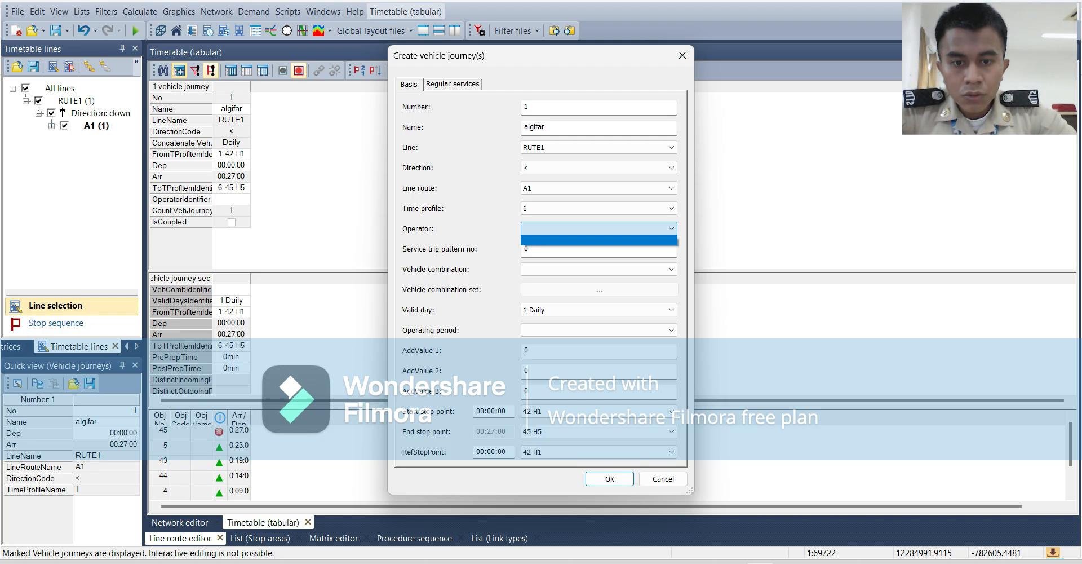
left_click(609, 478)
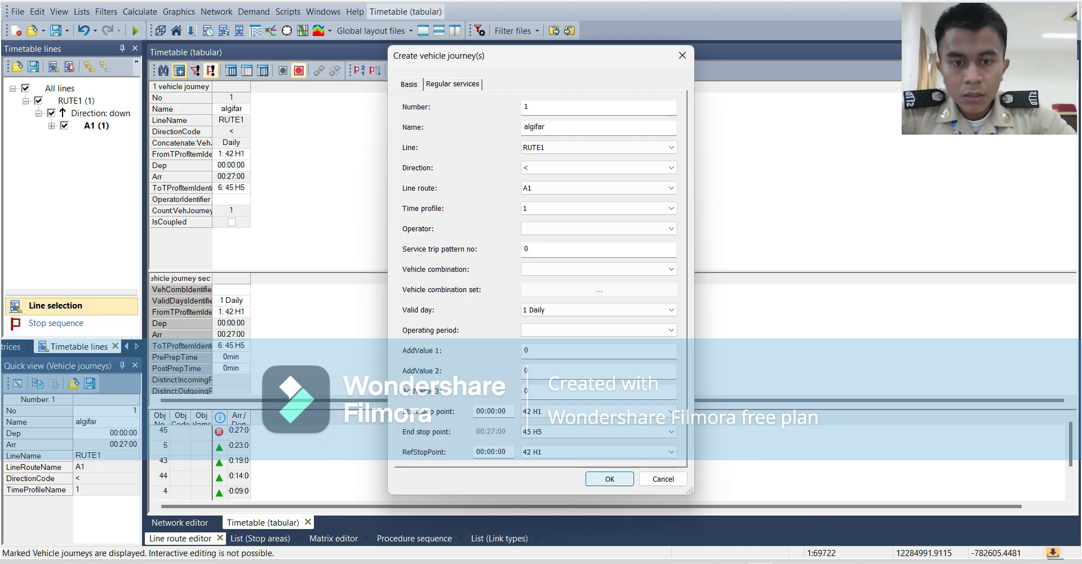
left_click(609, 479)
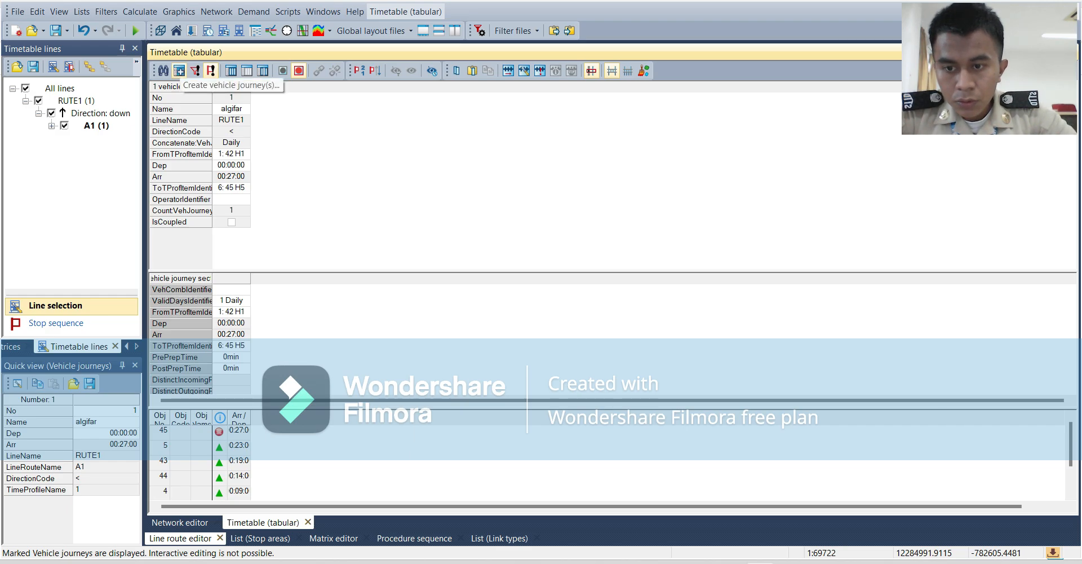
Start a second vehicle journey on line route A1 and enter the same person's name as its name.
left_click(180, 70)
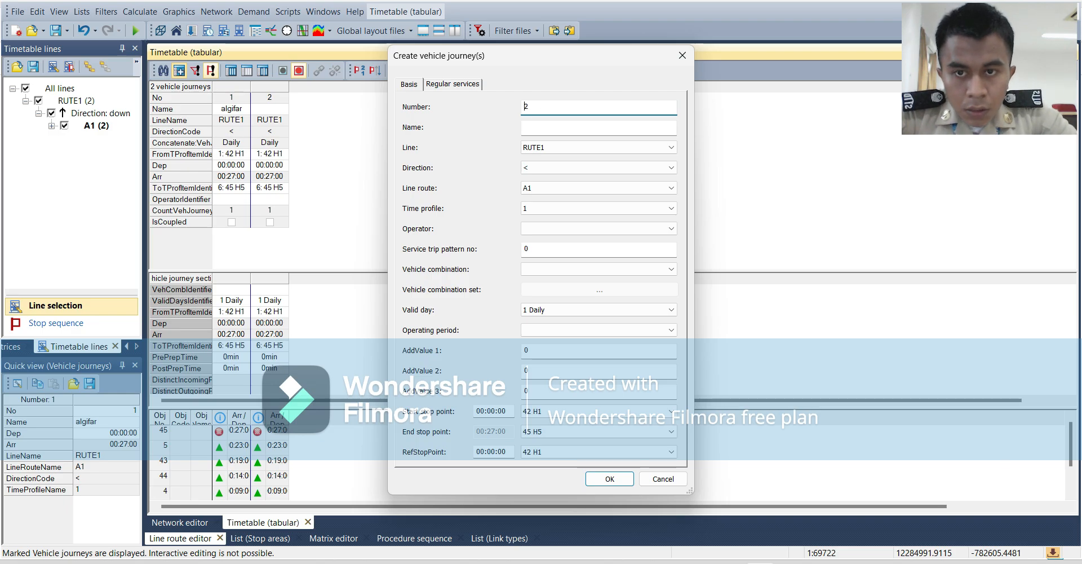
left_click(564, 127)
type("al")
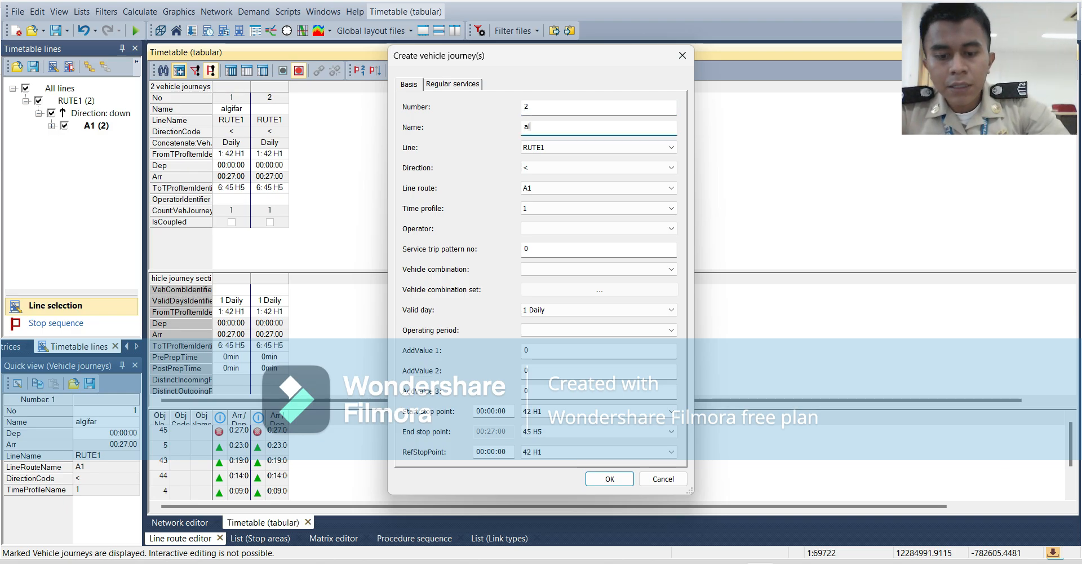
type("gifar")
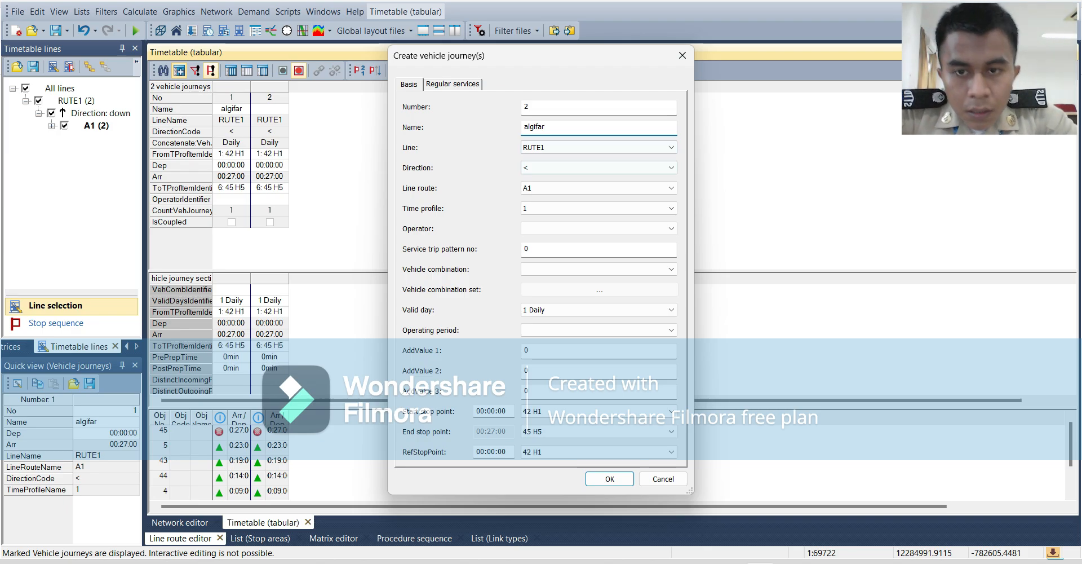
Create the second journey as a regular service from 06:00:00 to 18:00:00 with a 10 min interval.
left_click(452, 84)
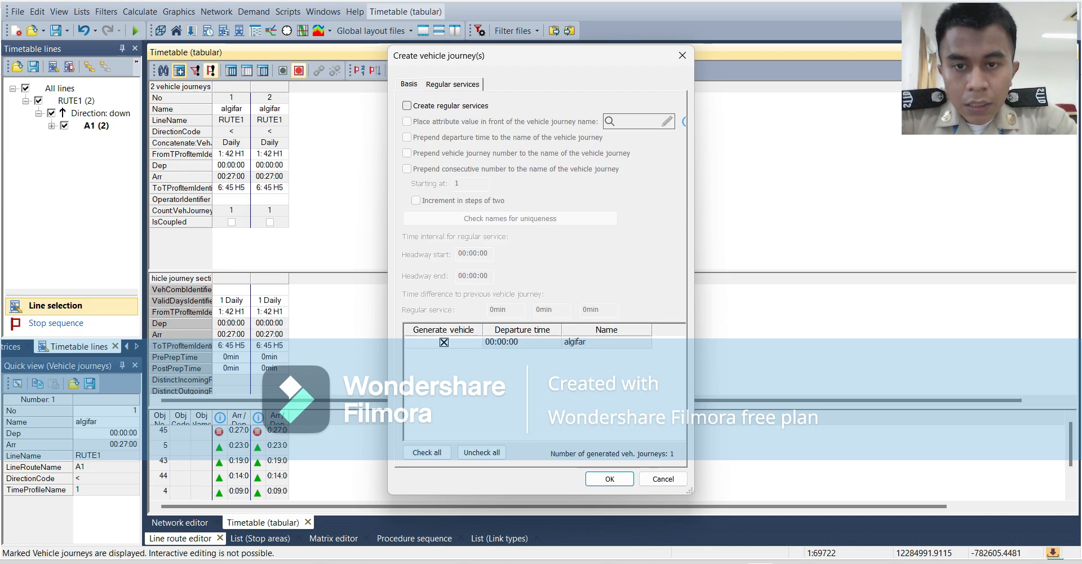
left_click(407, 105)
left_click(466, 253)
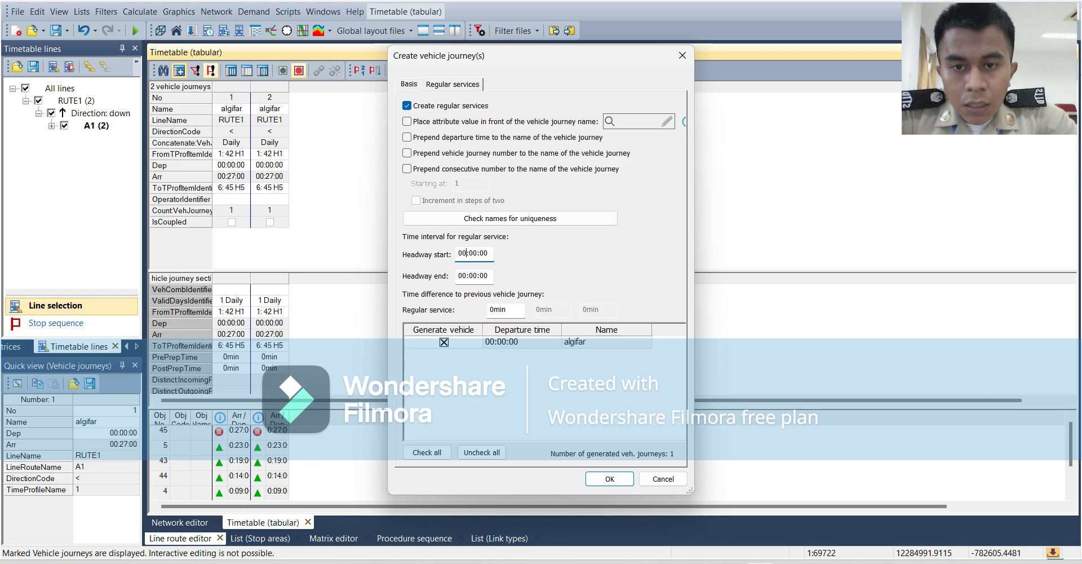
type("6")
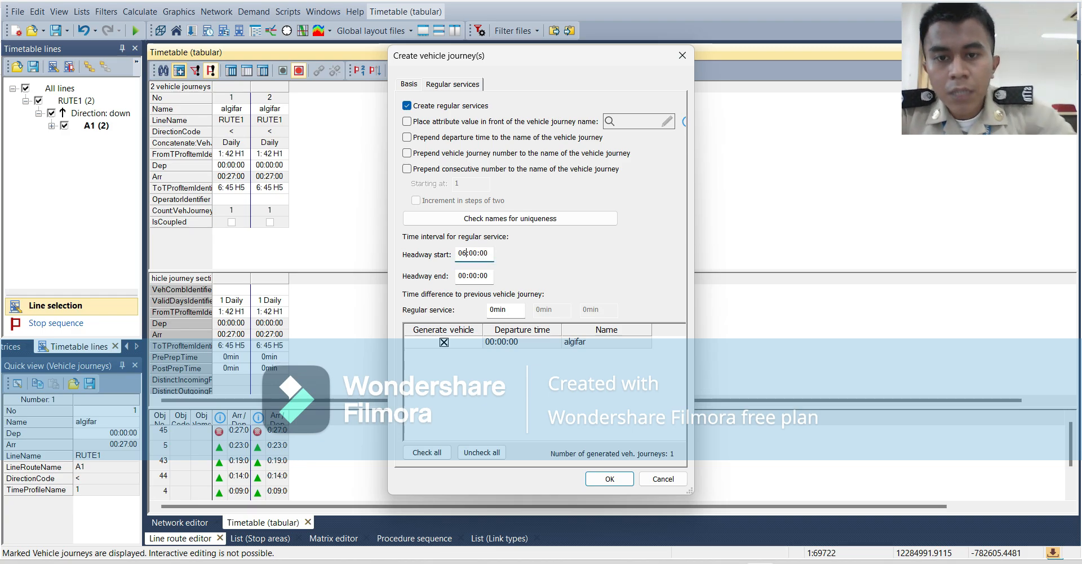
left_click(466, 275)
type("6")
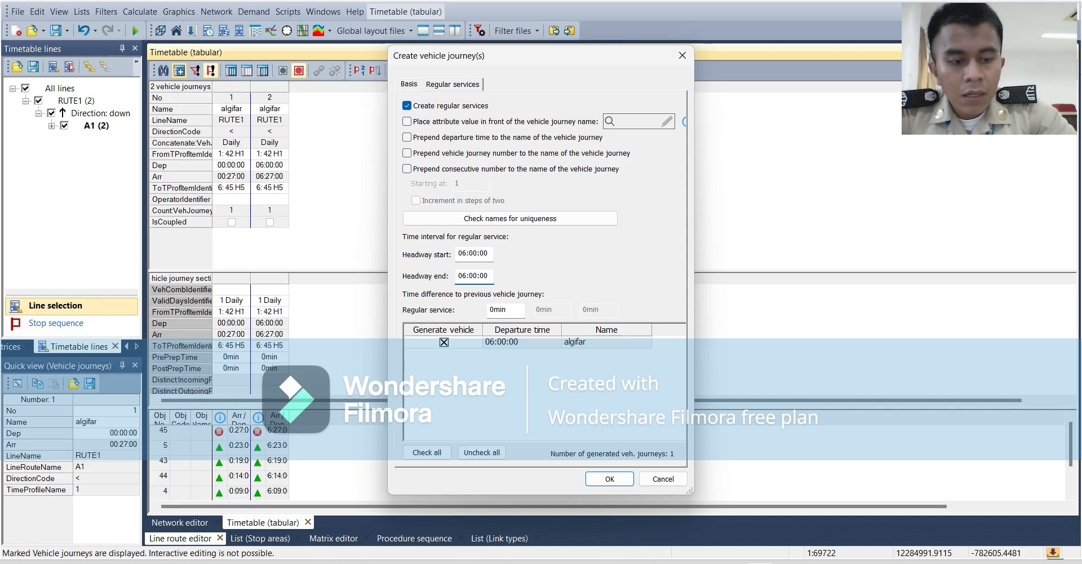
type("18")
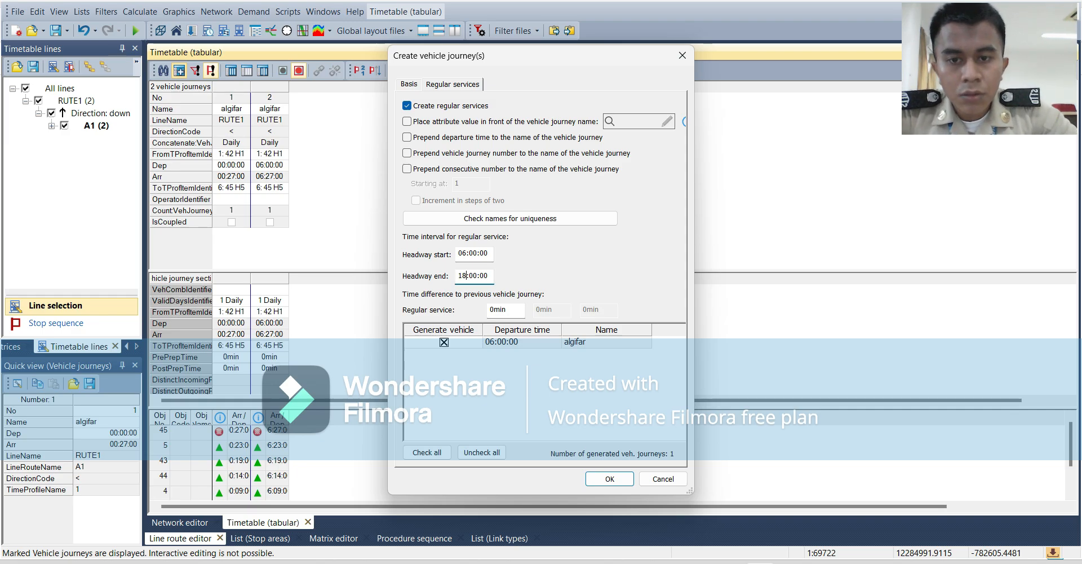
left_click(491, 309)
type("10")
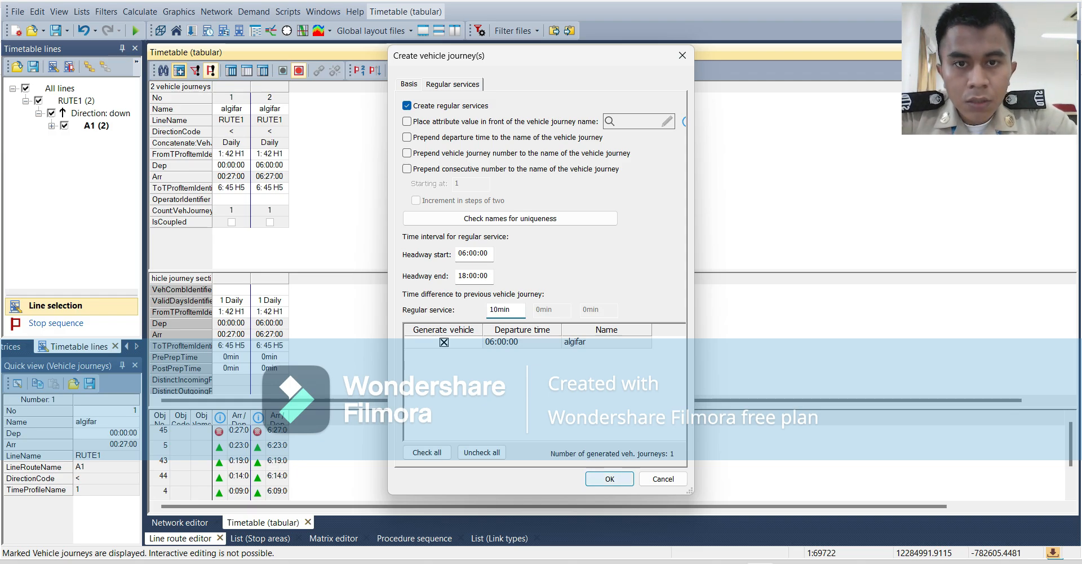
key("Return")
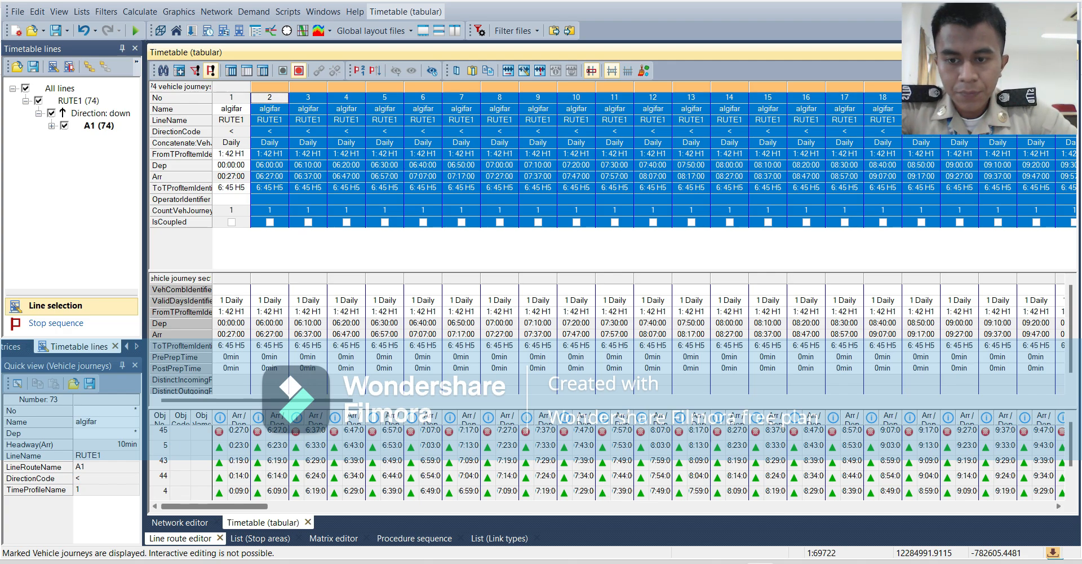
left_click(260, 538)
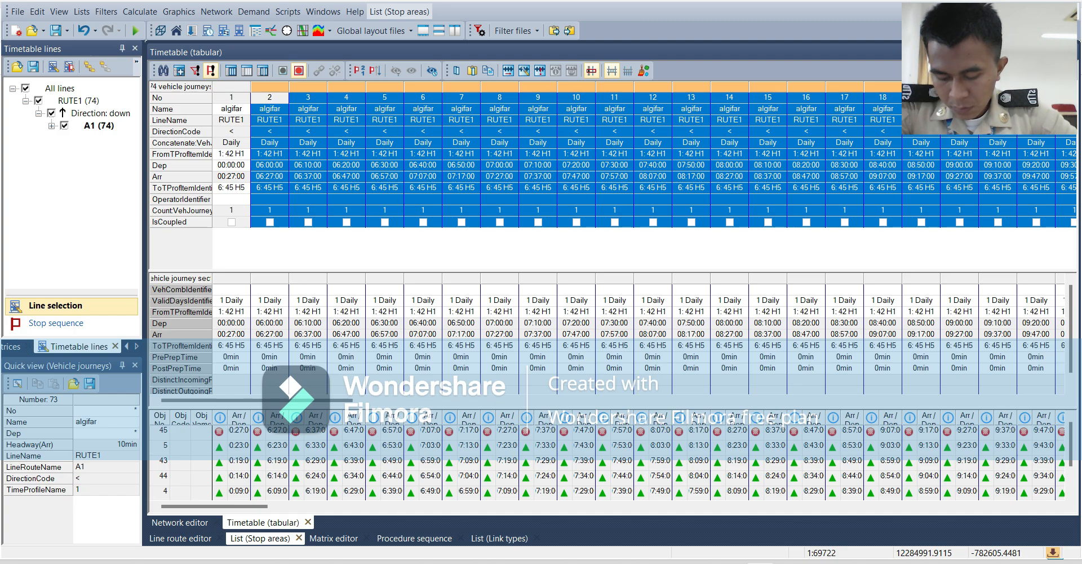
left_click(180, 537)
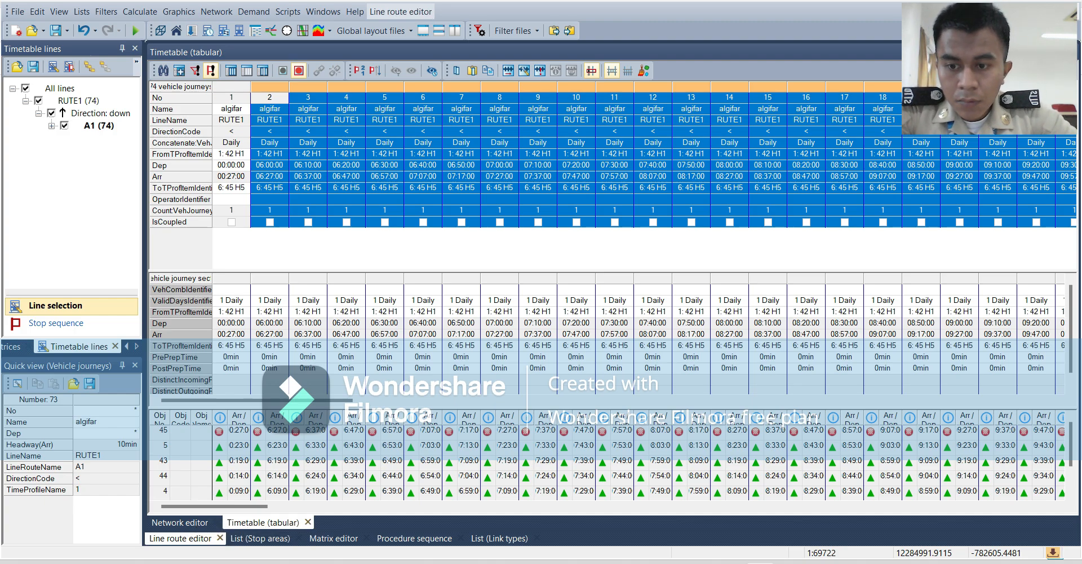
left_click(180, 522)
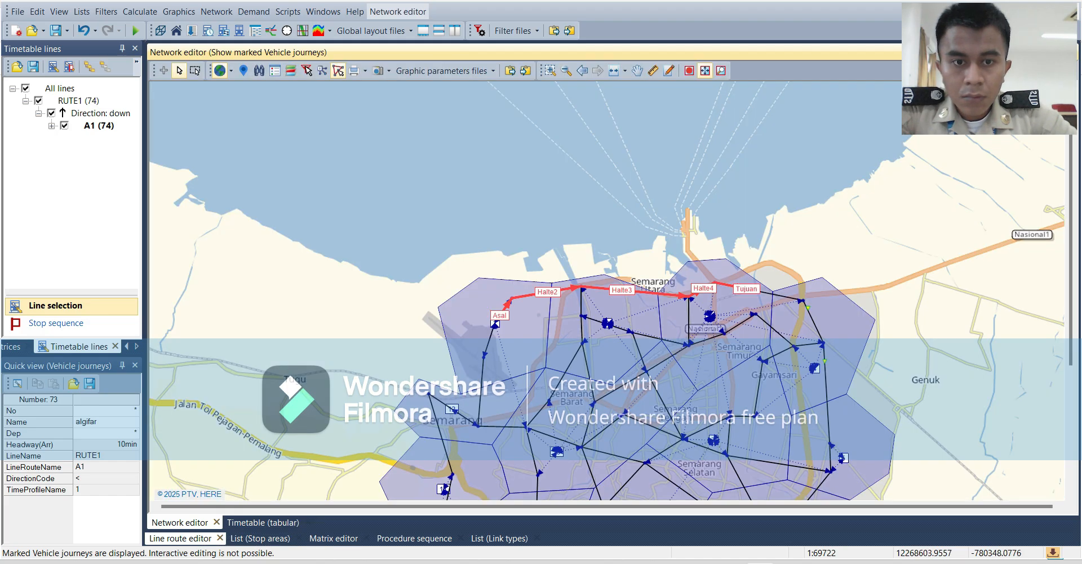
left_click(263, 522)
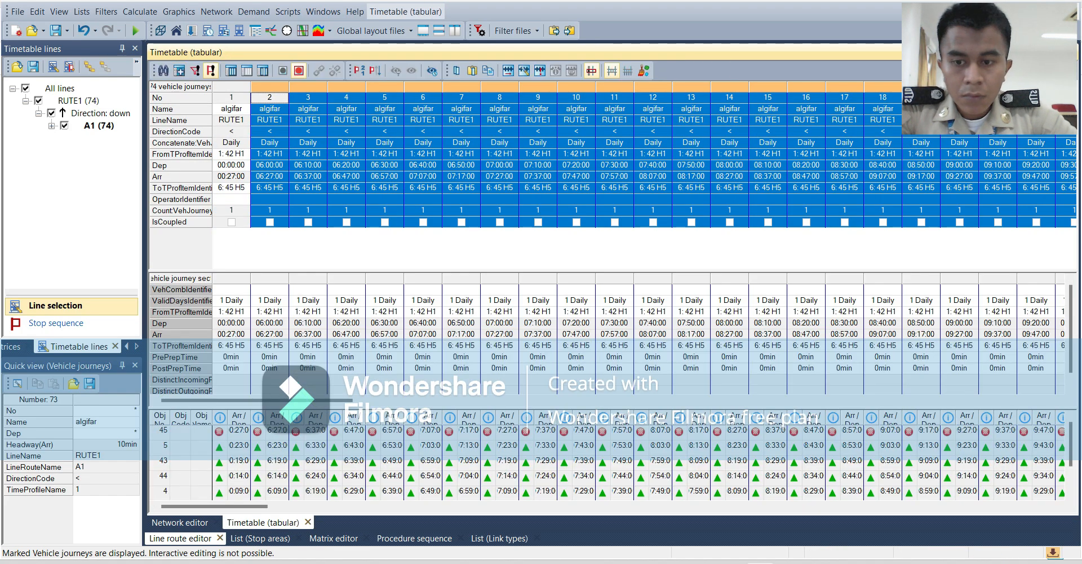
Select line route A2 of line RUTE2 and open its tabular timetable, extending the existing line selection.
left_click(180, 522)
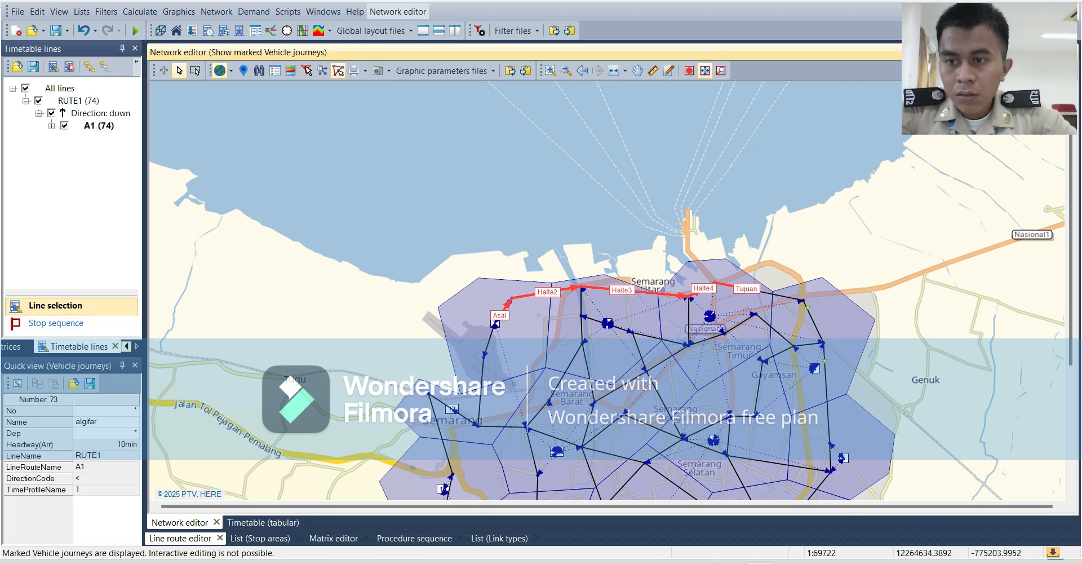
left_click(126, 346)
left_click(127, 346)
left_click(34, 346)
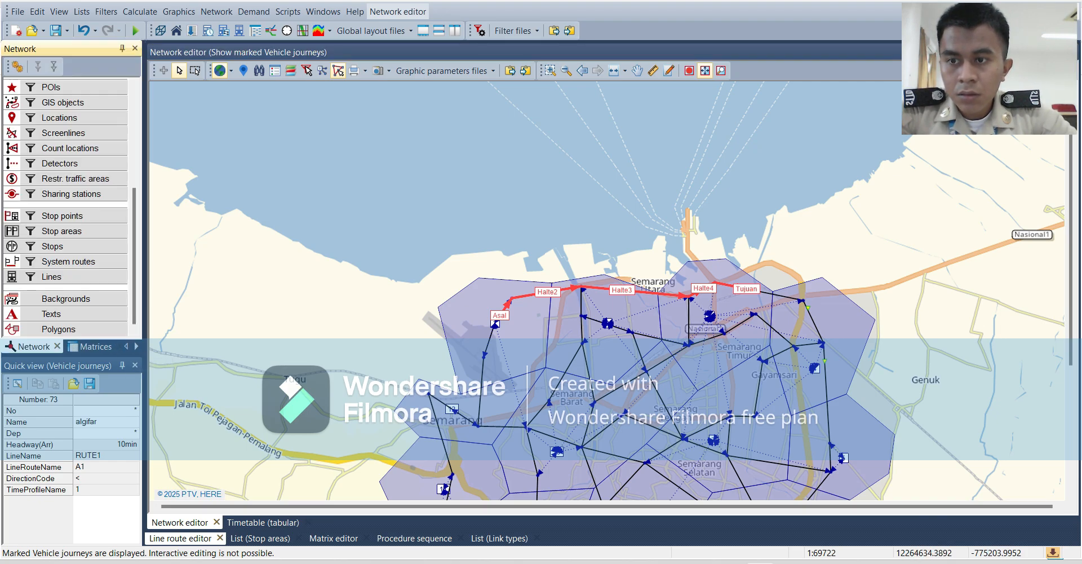
left_click(53, 276)
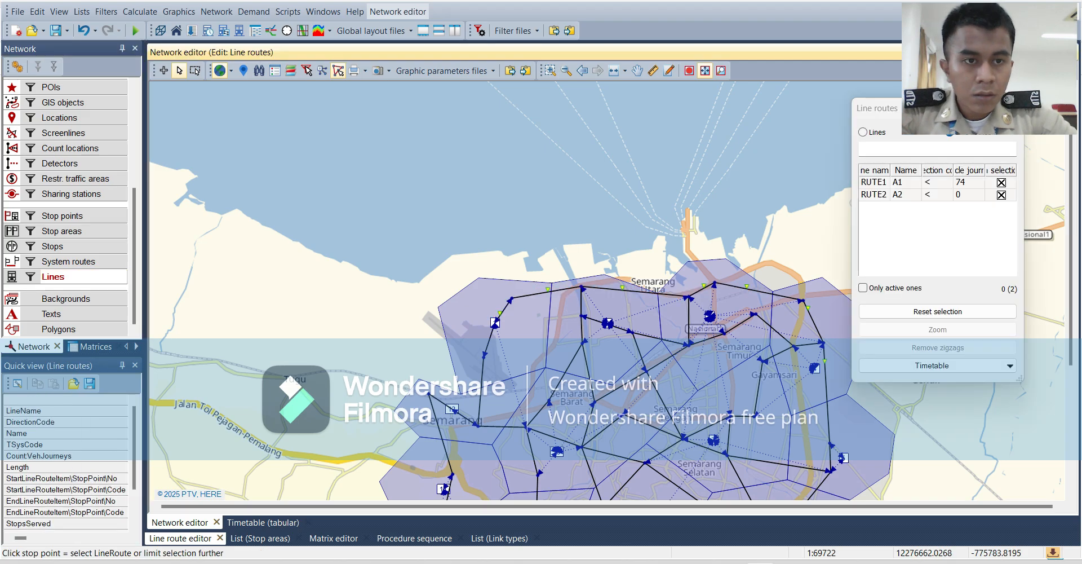
left_click(875, 195)
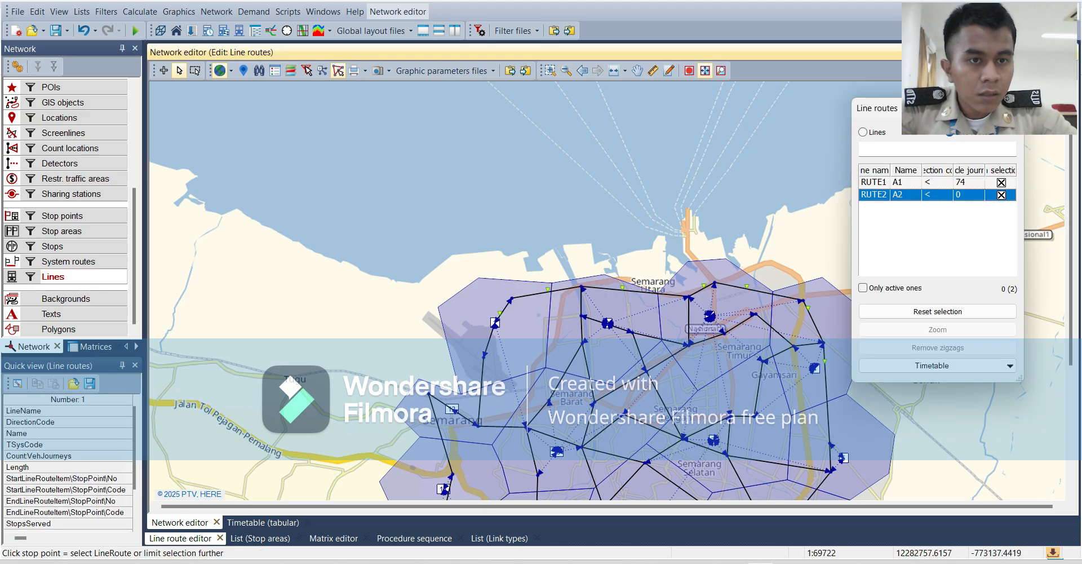
left_click(1009, 366)
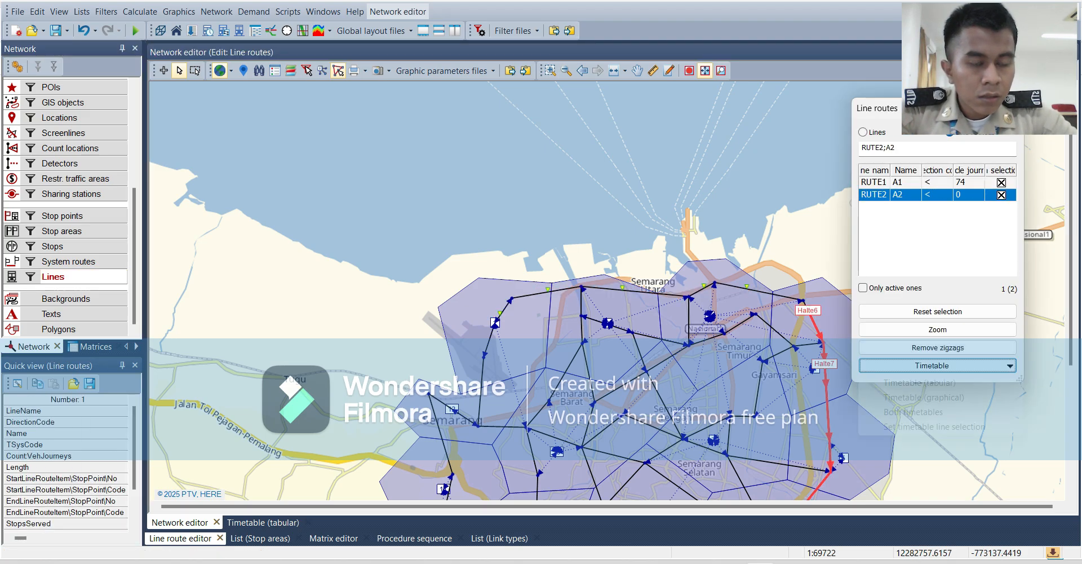
left_click(920, 383)
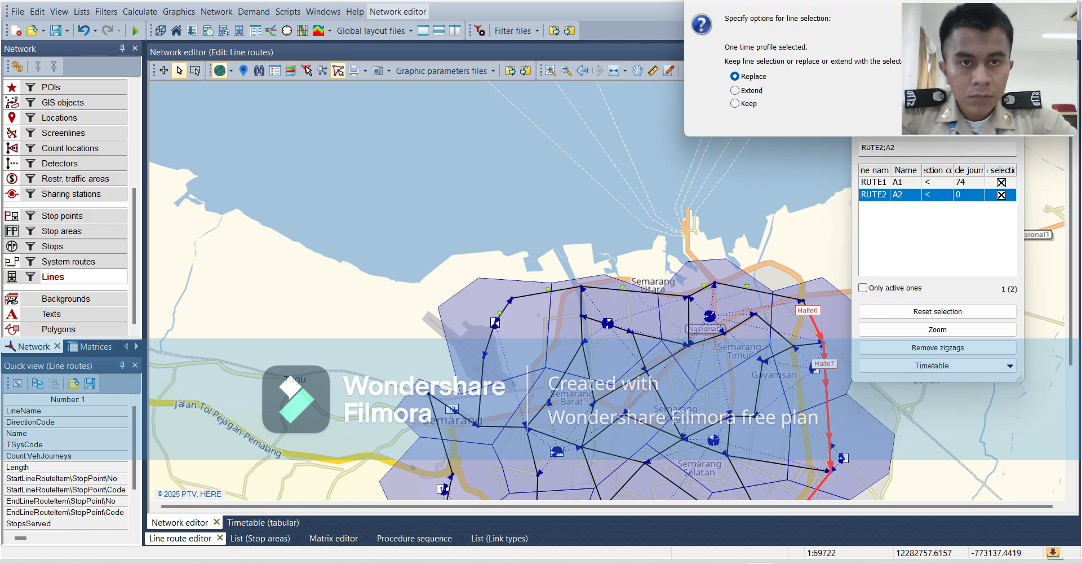
left_click(736, 90)
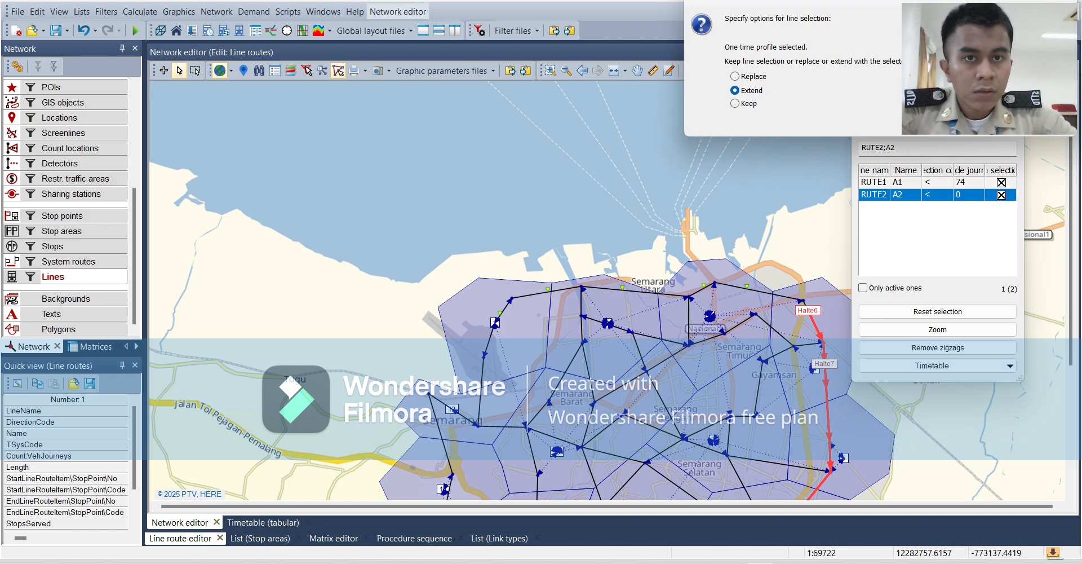
left_click_drag(711, 1, 532, 41)
left_click(812, 161)
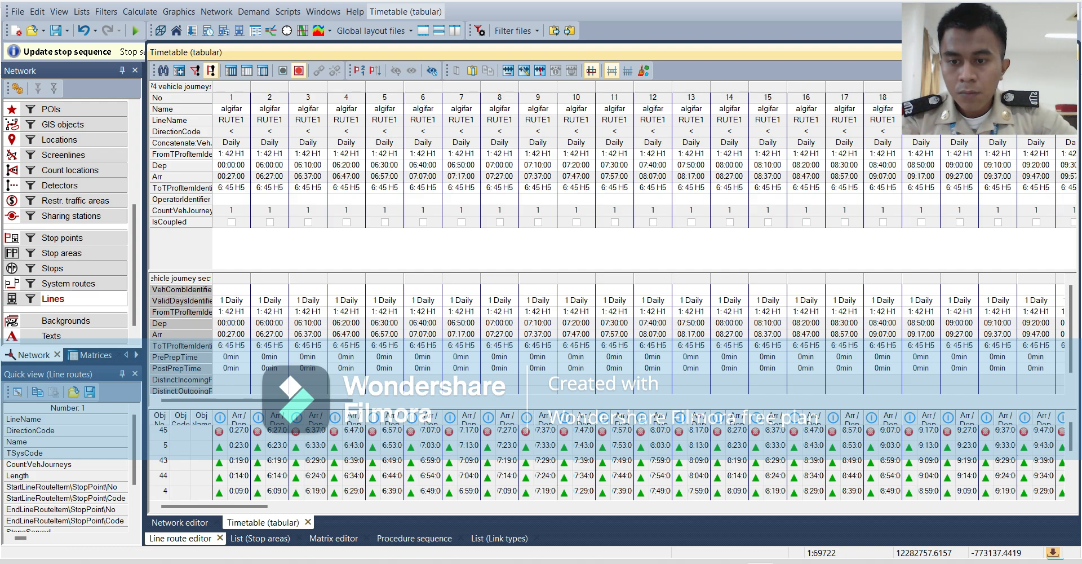
Assign 1 New matrix directly as the demand matrix of the PT Public Transport segment in the OD demand data.
left_click(179, 522)
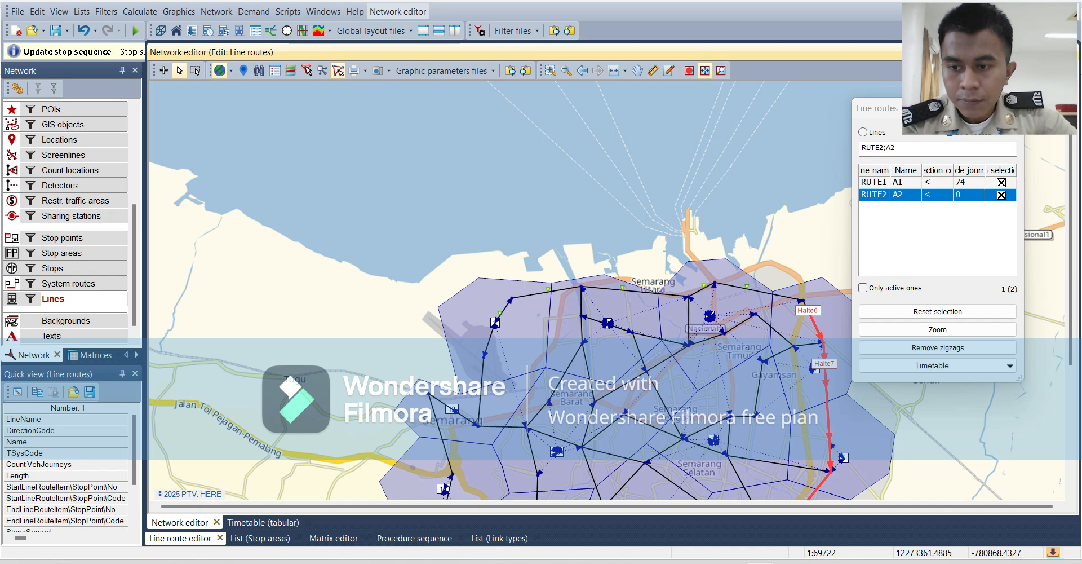
left_click_drag(170, 495, 150, 368)
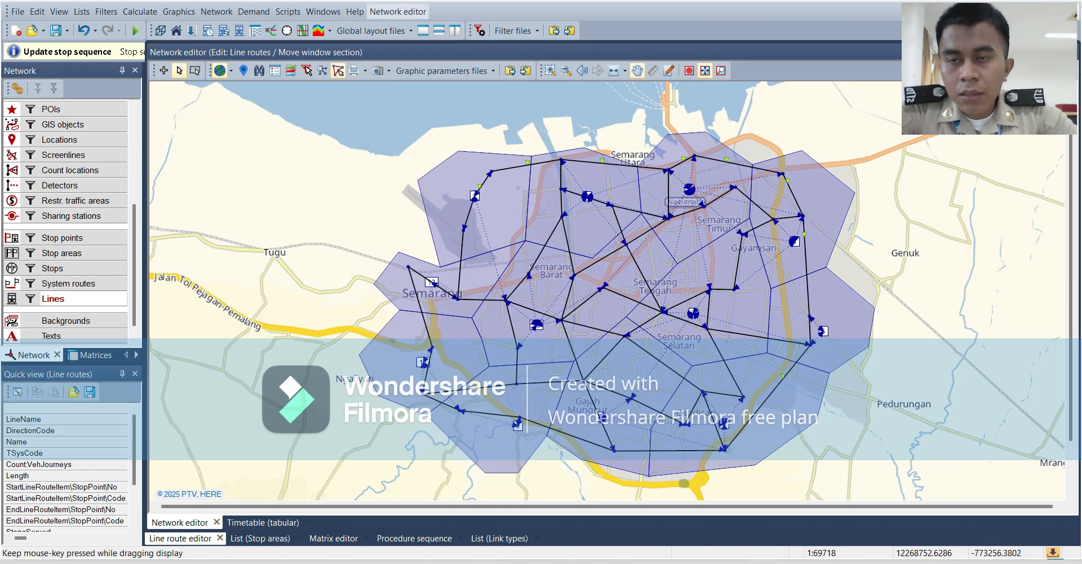
key("alt+Tab")
left_click(254, 12)
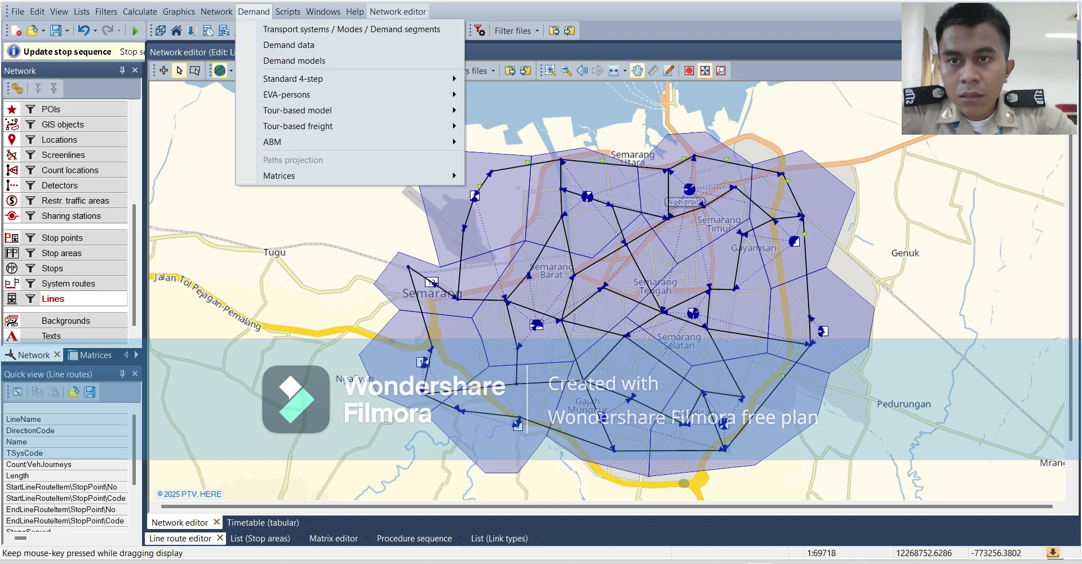
key("Return")
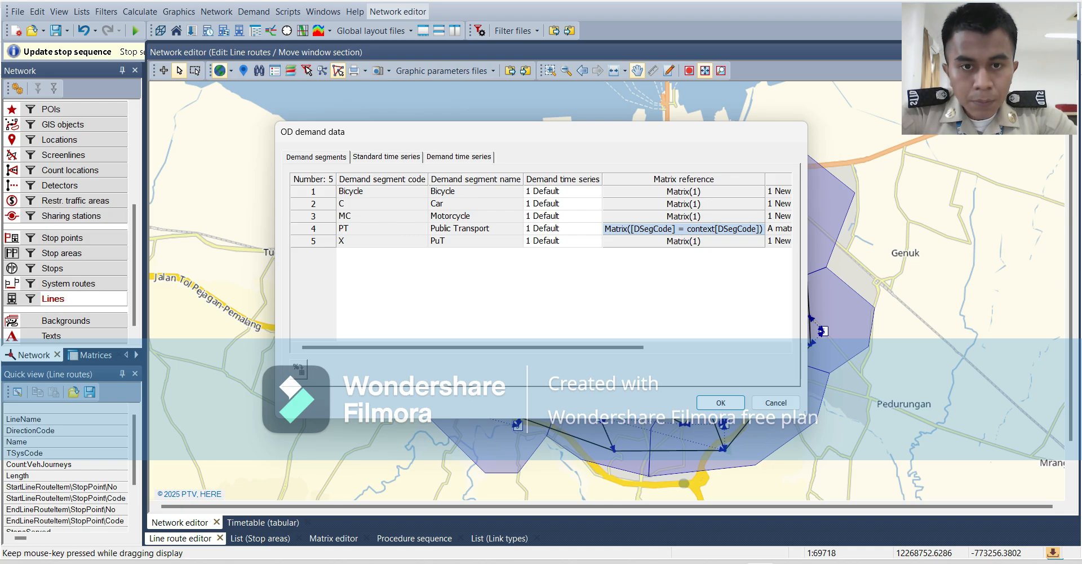
left_click(684, 229)
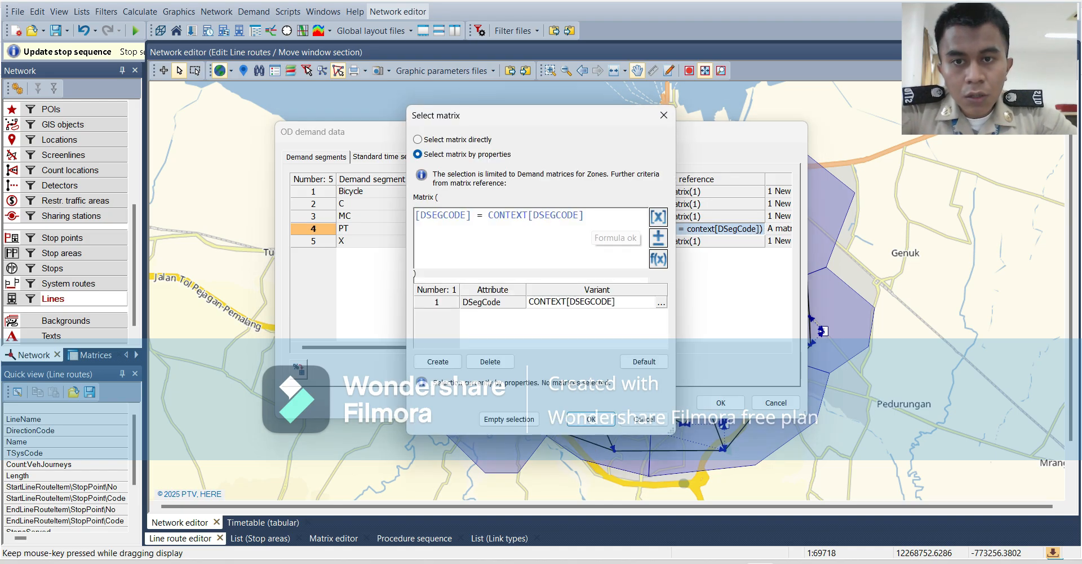
left_click(418, 140)
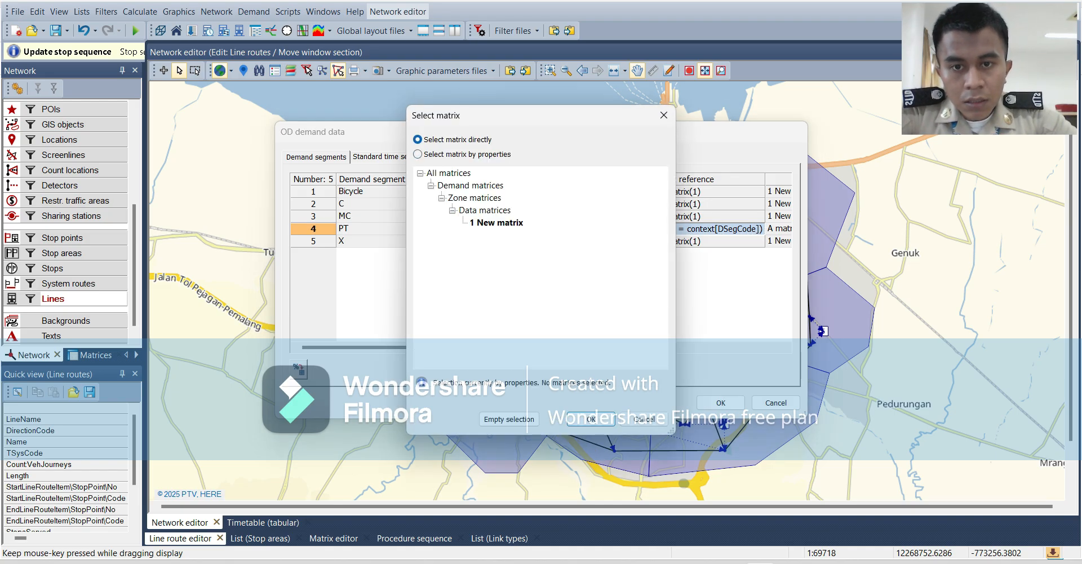
left_click(509, 222)
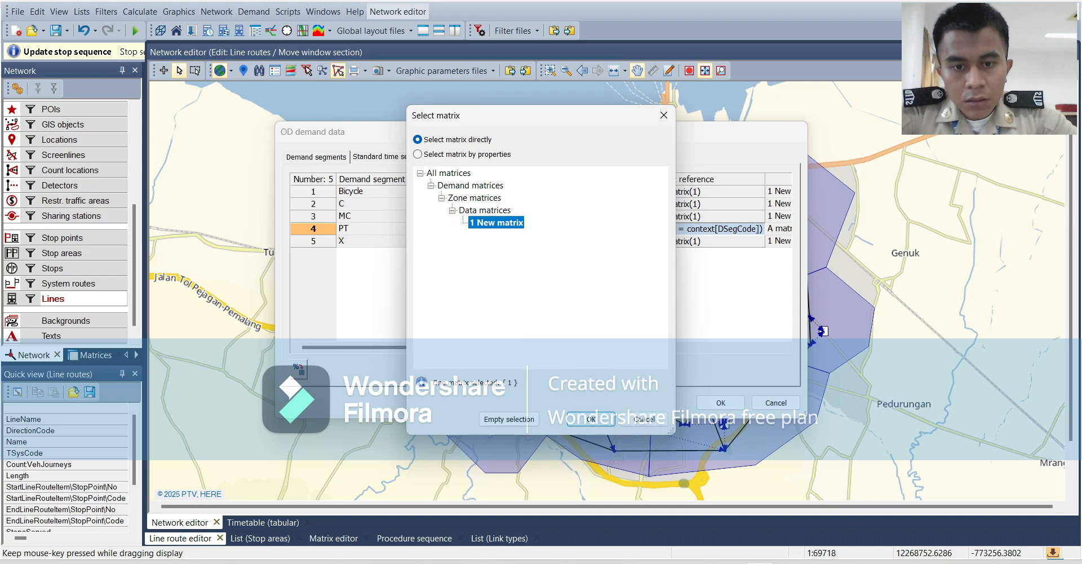
left_click(591, 419)
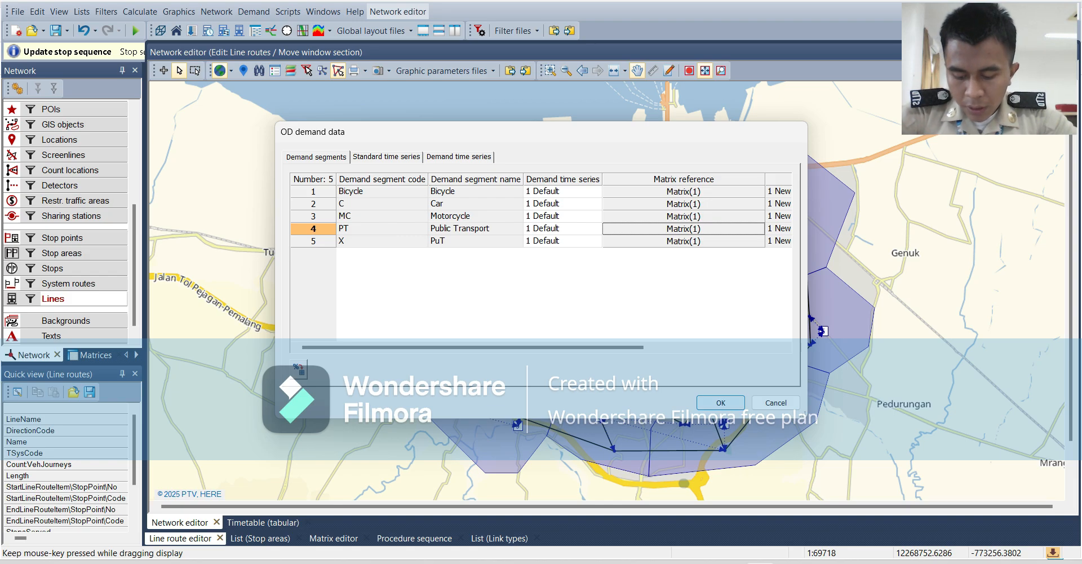
left_click(721, 403)
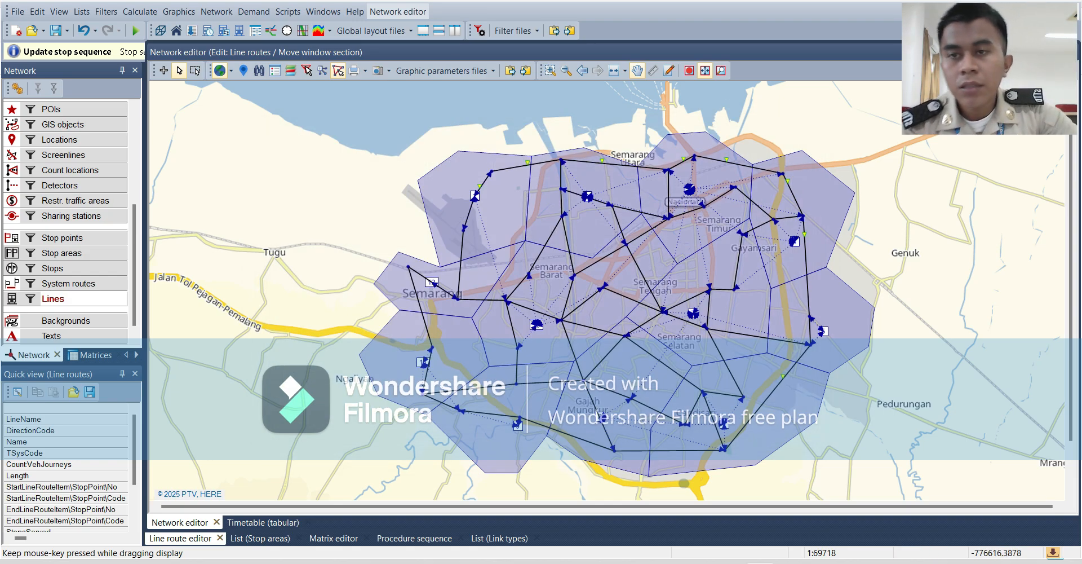
Open the procedure sequence for editing the calculation procedures.
left_click(140, 11)
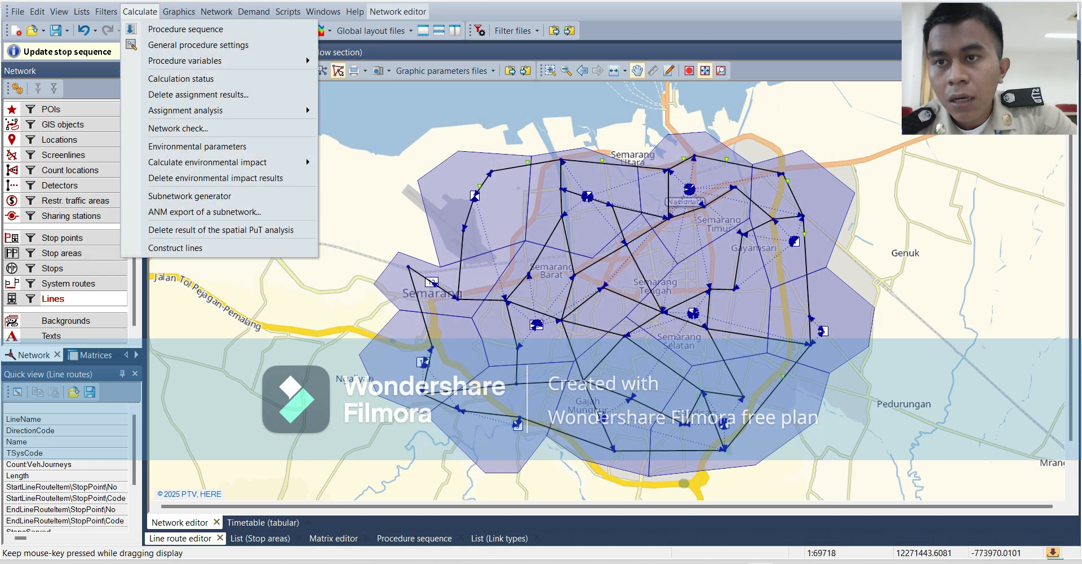
left_click(163, 30)
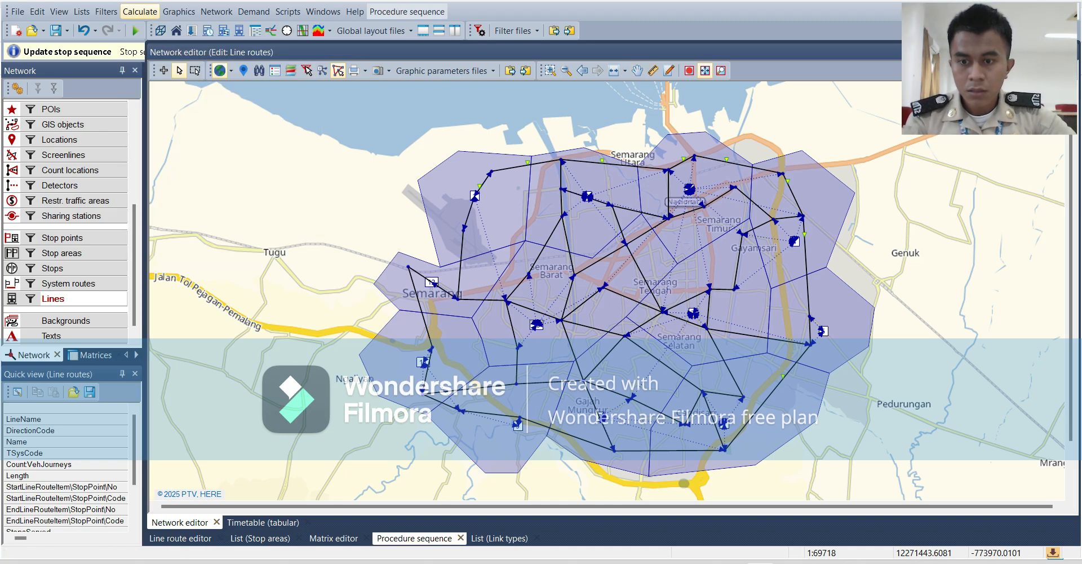
left_click(140, 11)
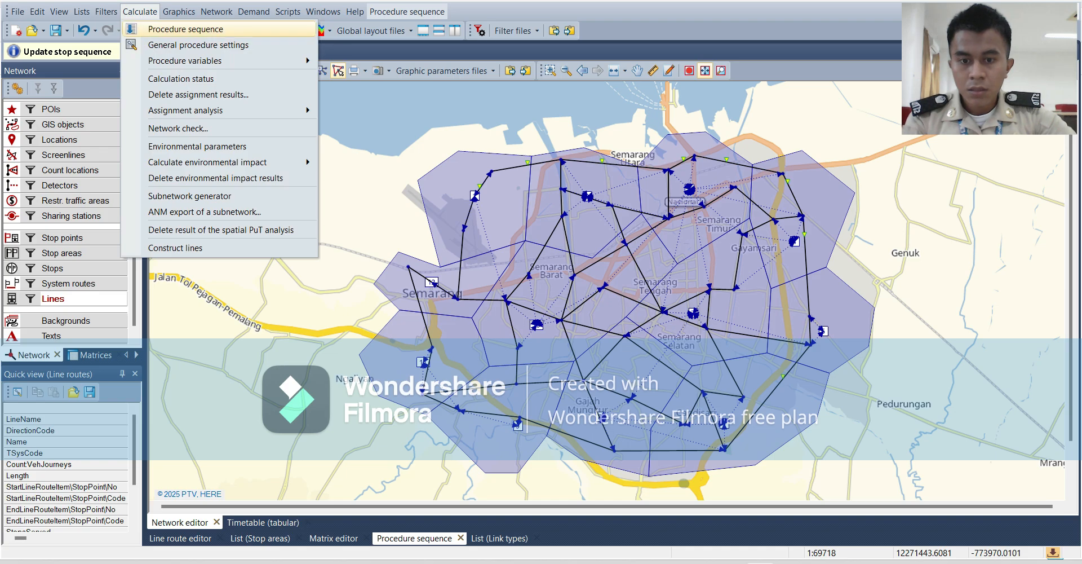
left_click(169, 29)
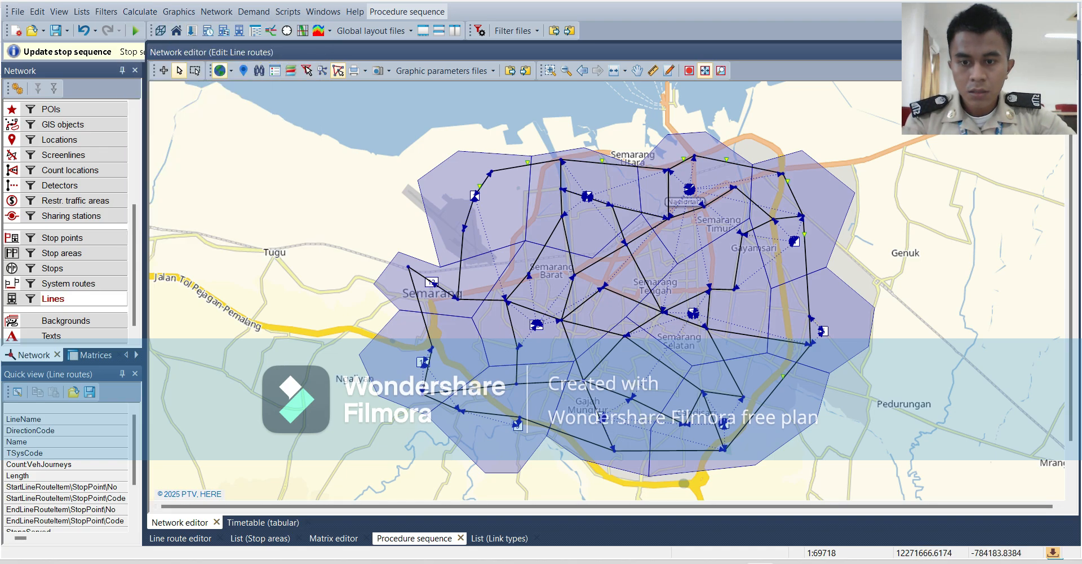
left_click(269, 522)
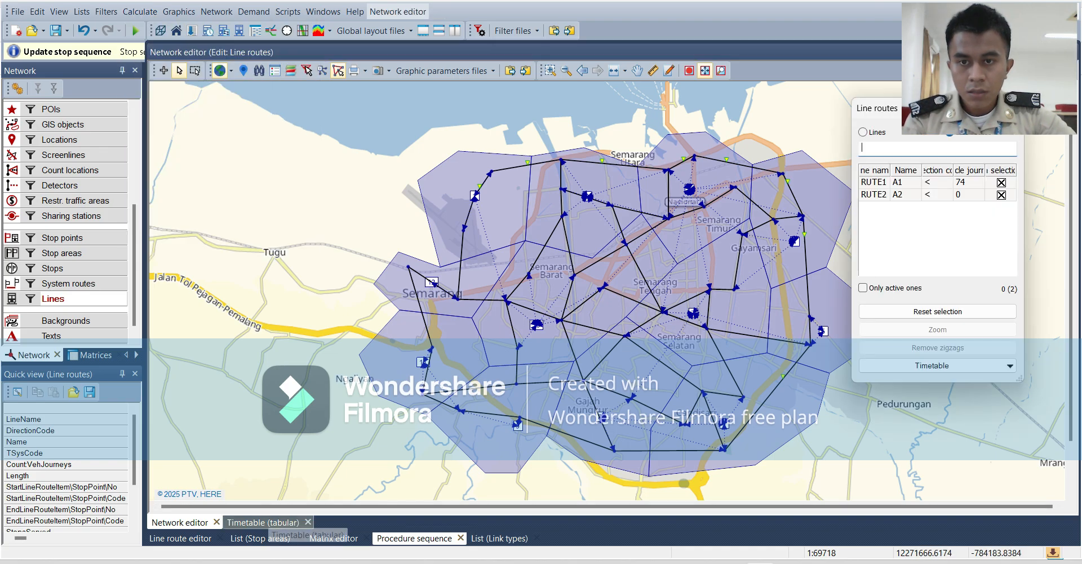
left_click(332, 538)
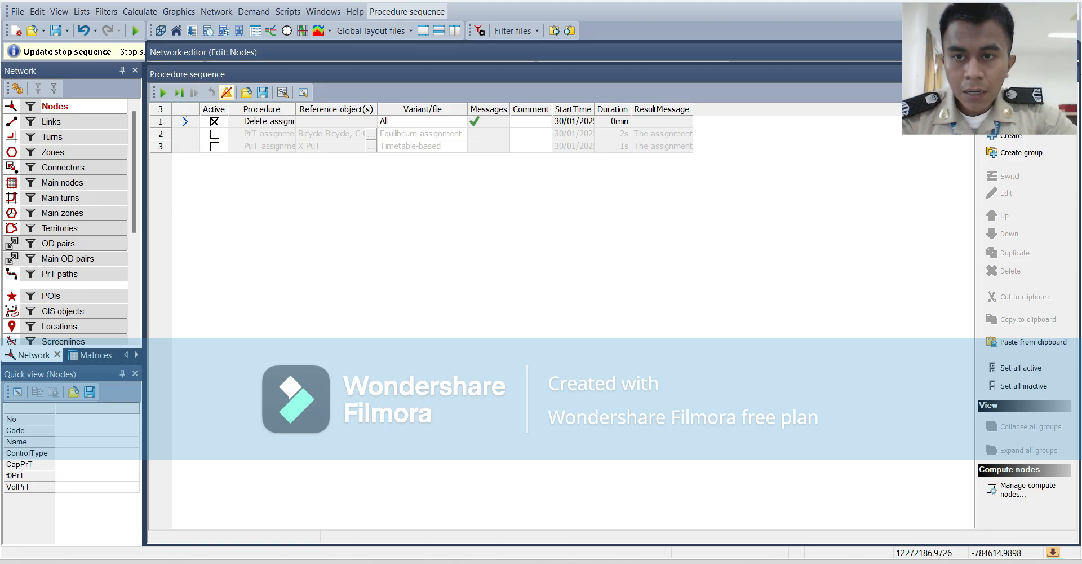
Add a PuT assignment to the procedure sequence and set its variant to Headway-based.
right_click(312, 198)
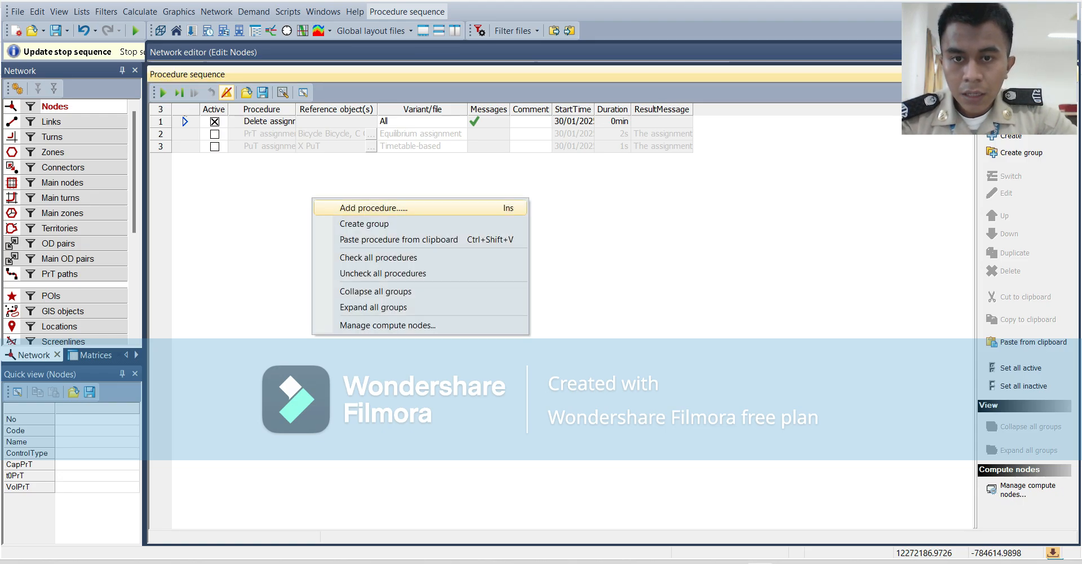
key("Return")
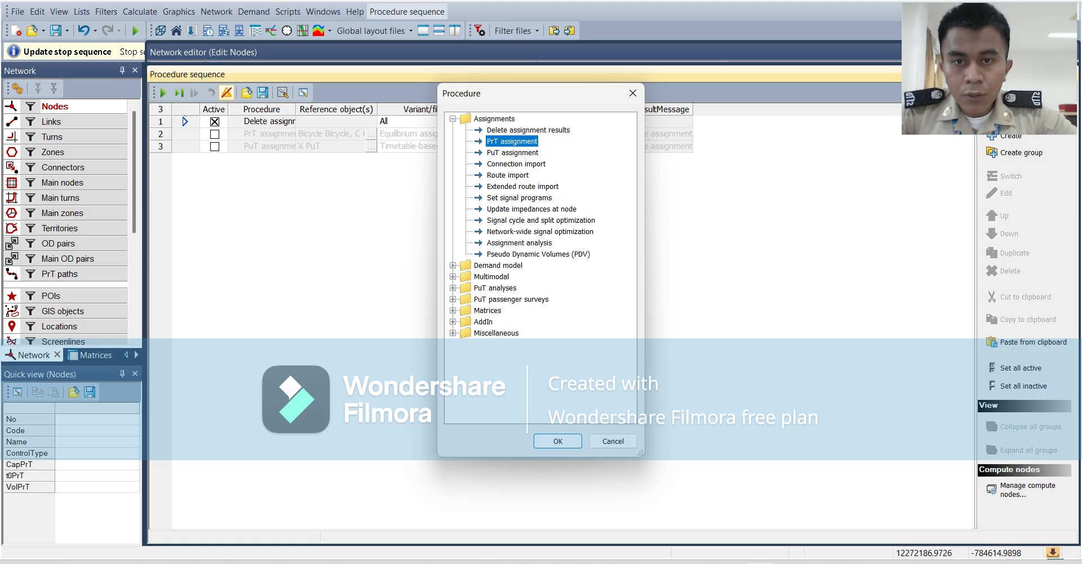
double_click(512, 153)
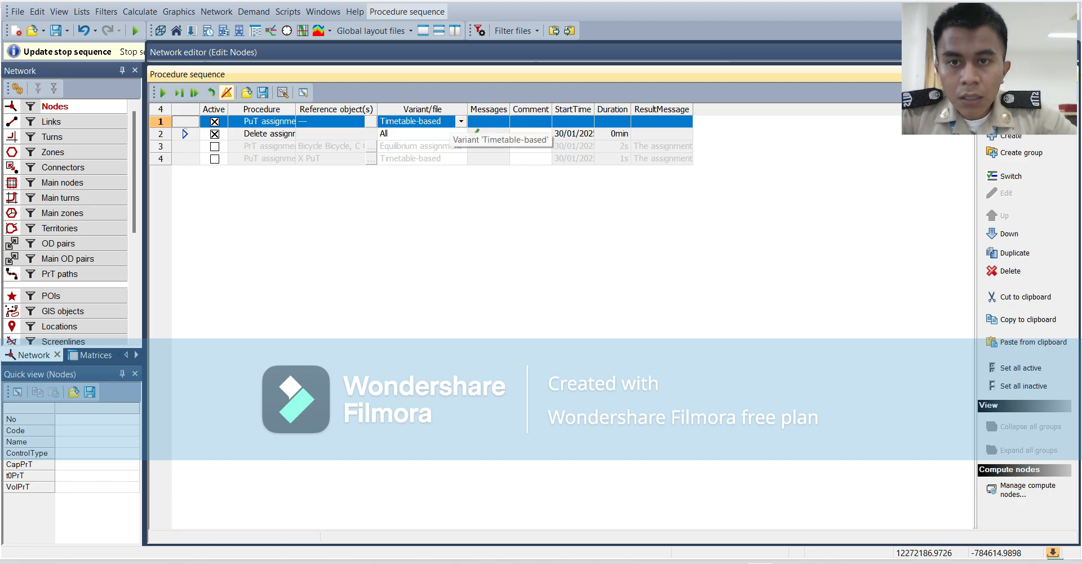
left_click(461, 121)
key("Return")
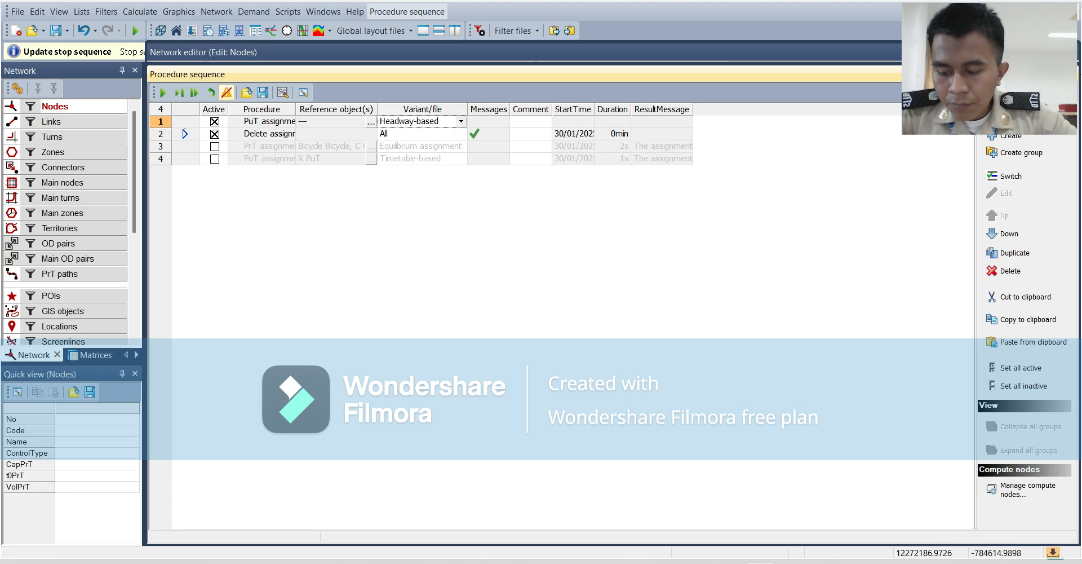
Add a second PuT assignment to the procedure sequence with the Timetable-based variant.
right_click(251, 231)
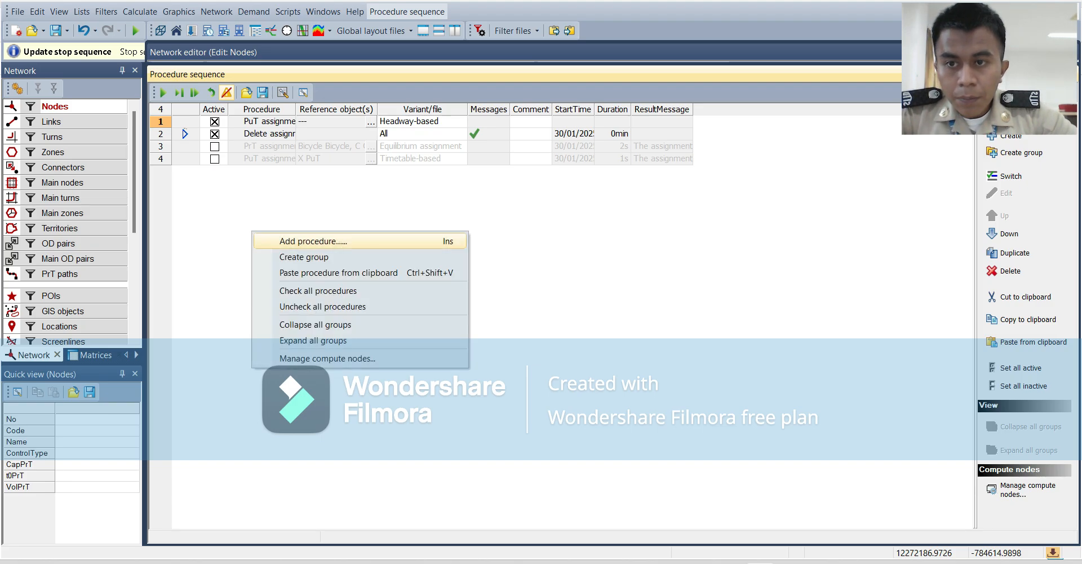
left_click(313, 242)
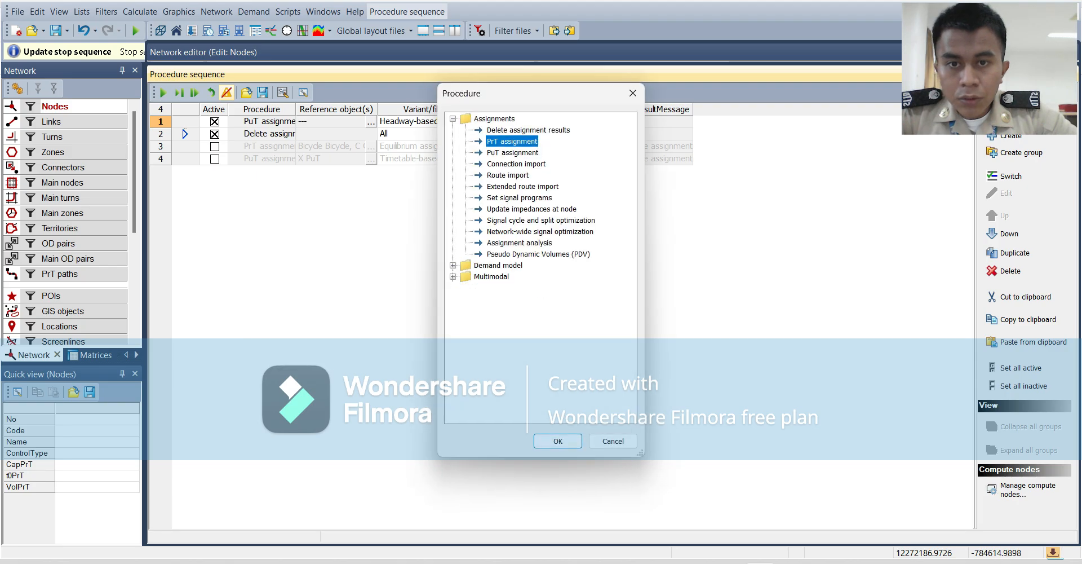
double_click(512, 156)
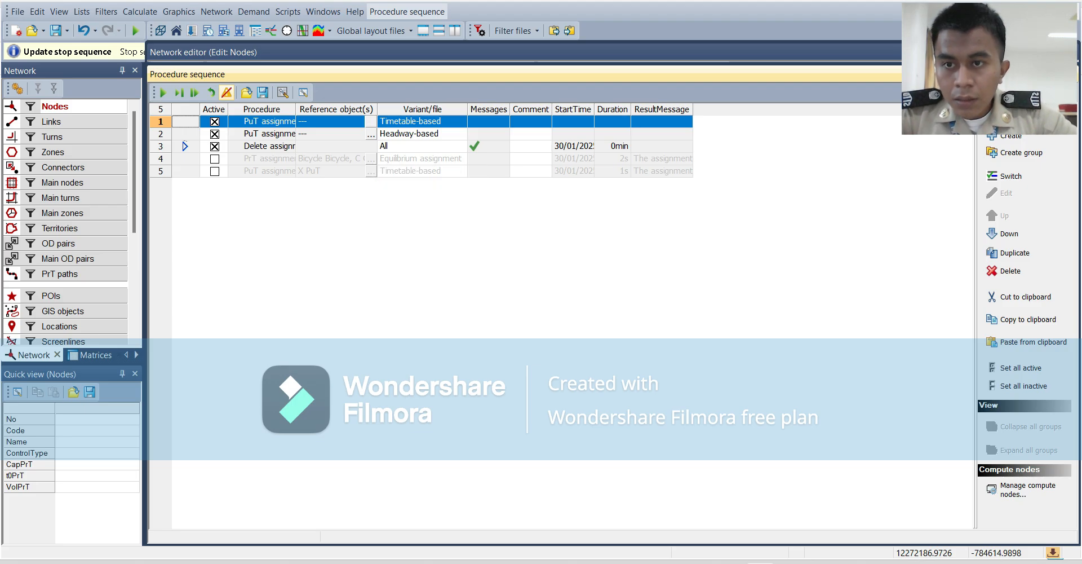
Add a PrT assignment to the procedure sequence with the Equilibrium assignment variant.
right_click(297, 226)
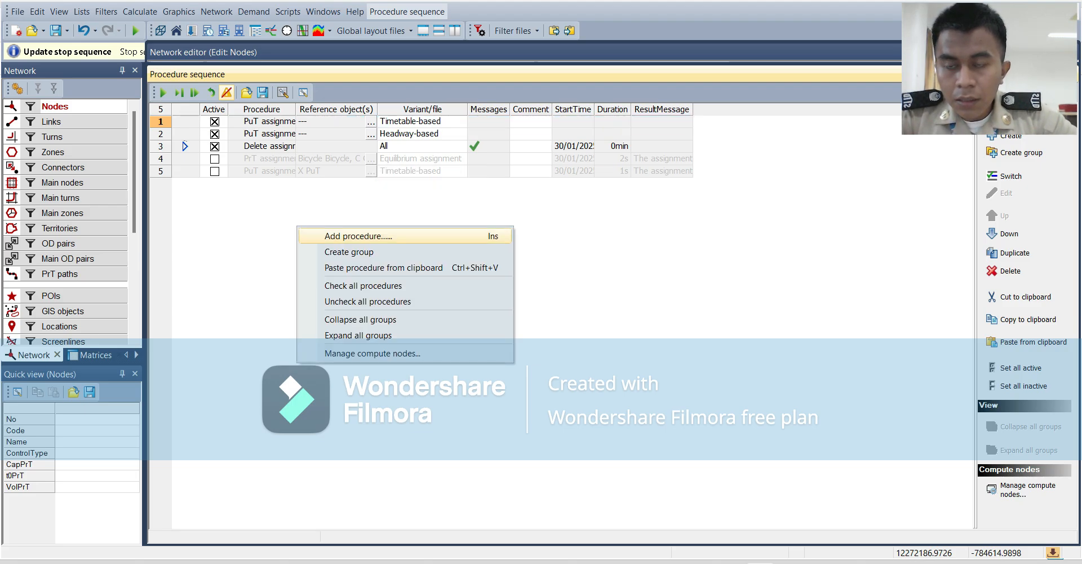
left_click(357, 236)
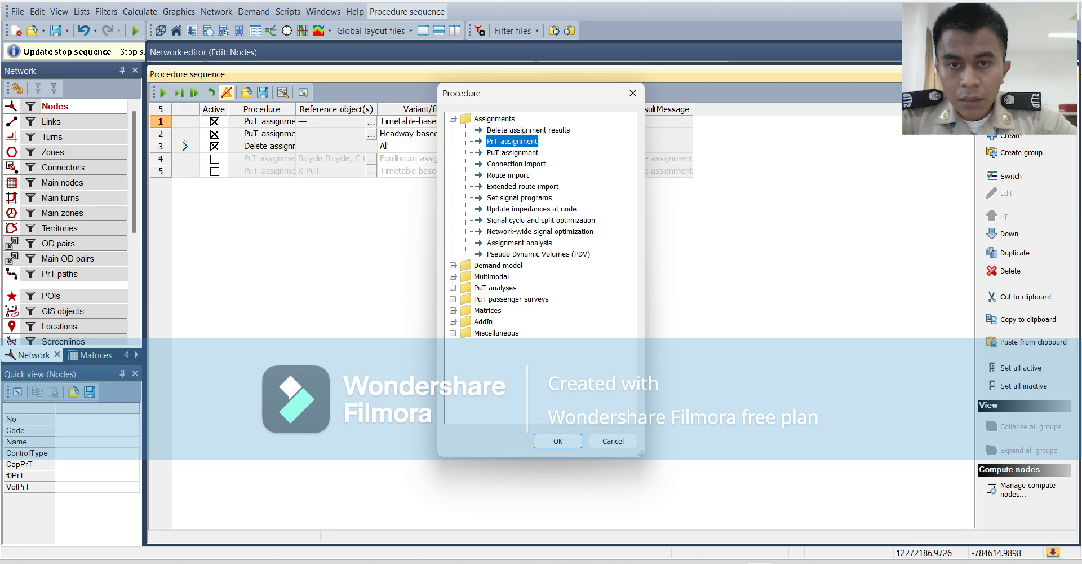
left_click(557, 441)
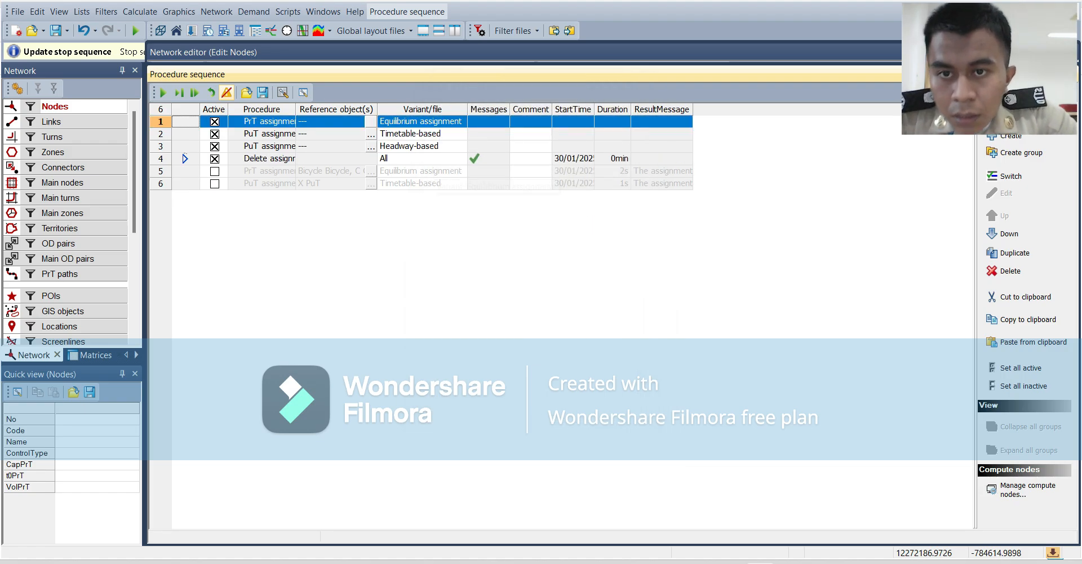
Assign the Bicycle, Car, Motorcycle and Public Transport demand segments to the active PrT assignment.
left_click(371, 122)
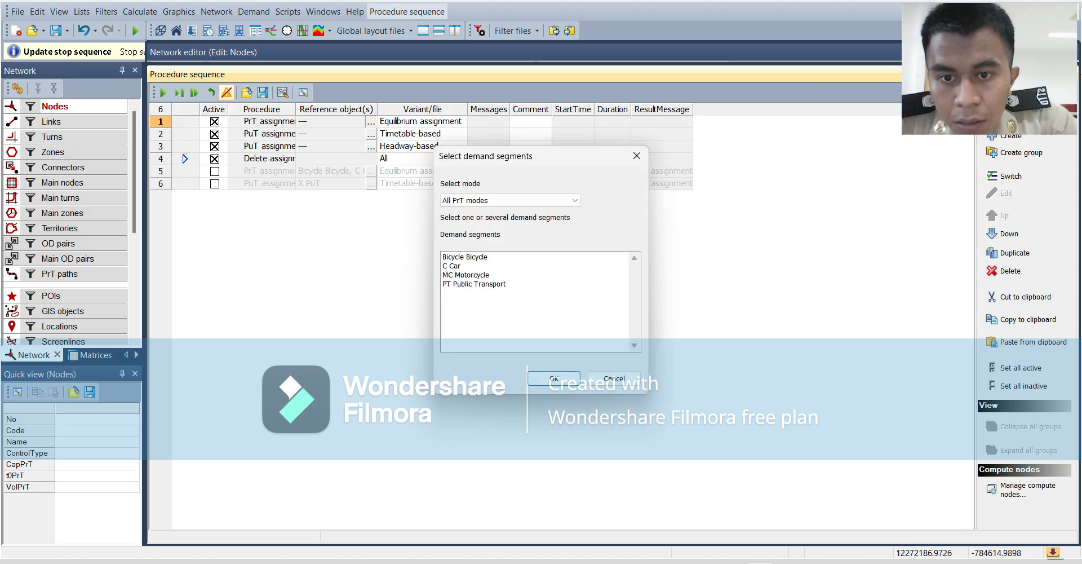
left_click(466, 257)
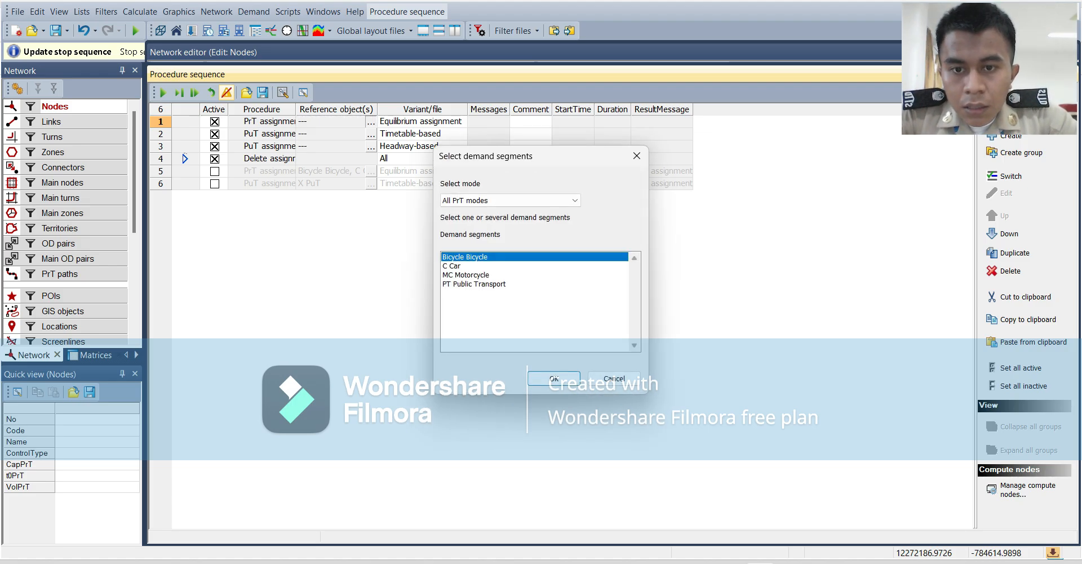
left_click(466, 266)
left_click(466, 257)
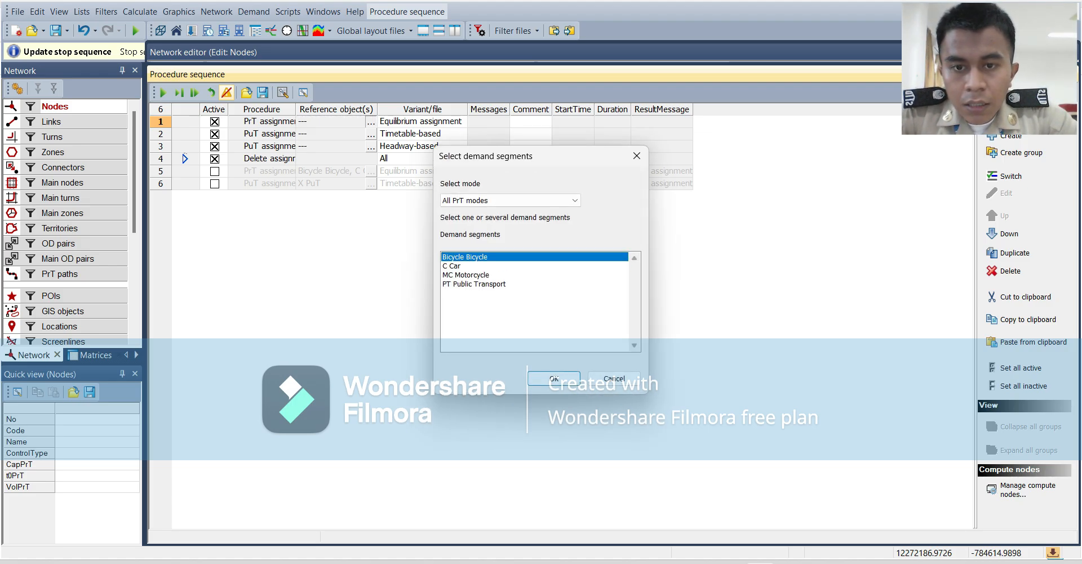
left_click(466, 266, "ctrl")
left_click(466, 275, "ctrl")
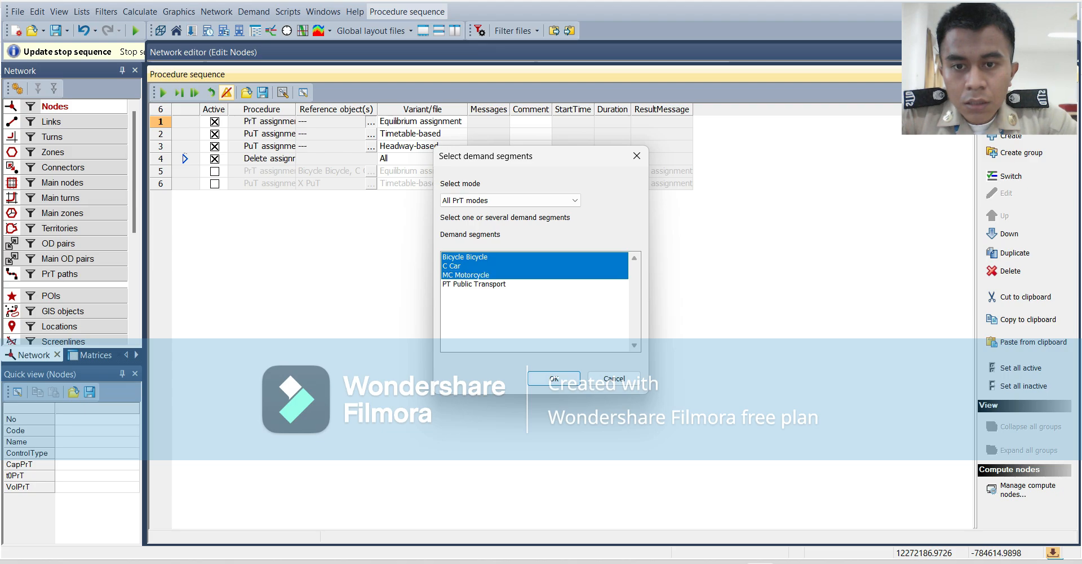
left_click(473, 284, "ctrl")
left_click(554, 378)
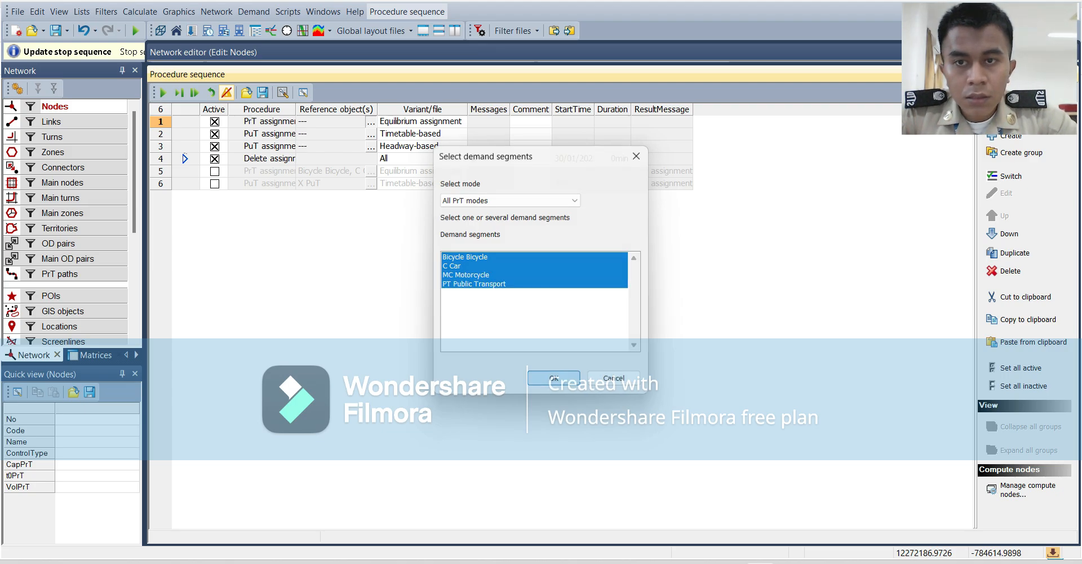
Assign the X PuT demand segment to both the timetable-based and the headway-based PuT assignments.
left_click(371, 134)
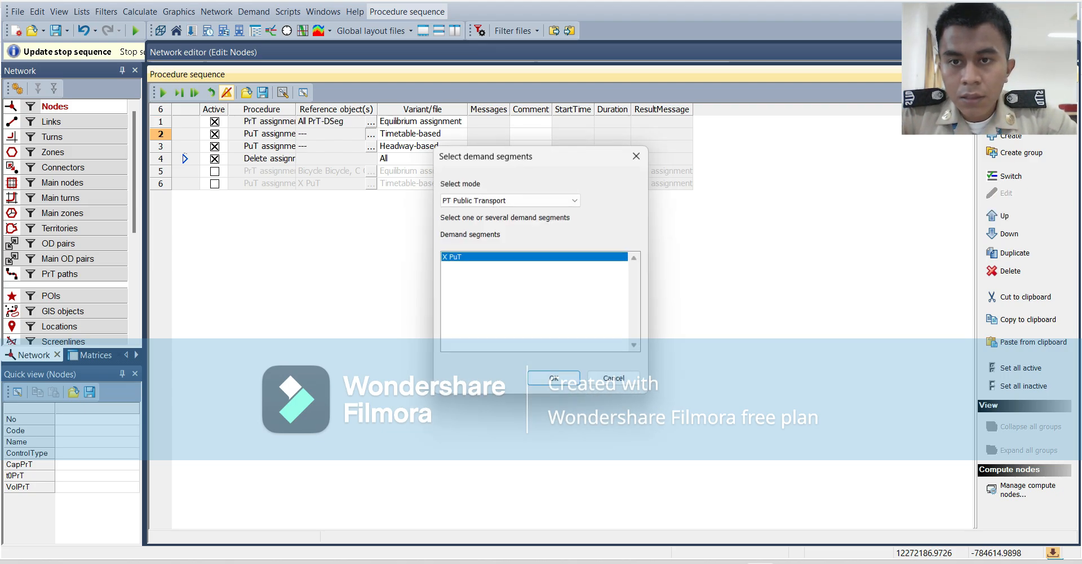
left_click(554, 378)
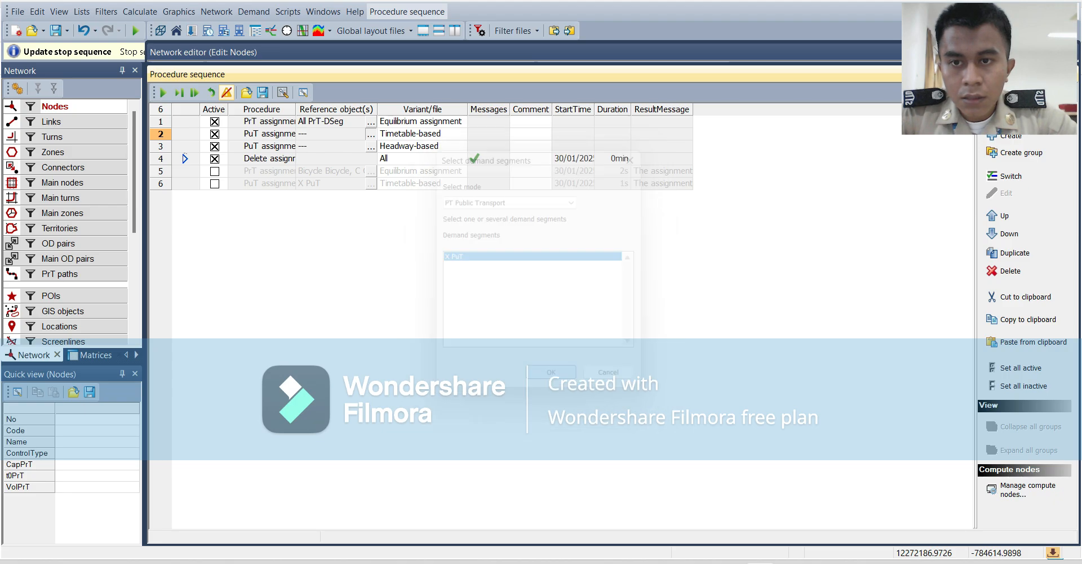
left_click(371, 147)
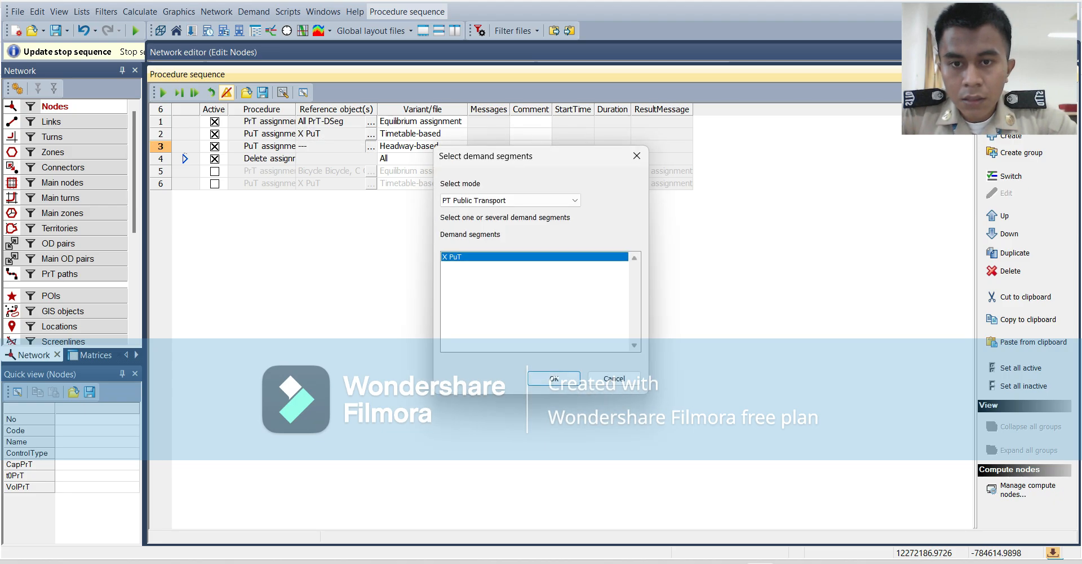
left_click(554, 378)
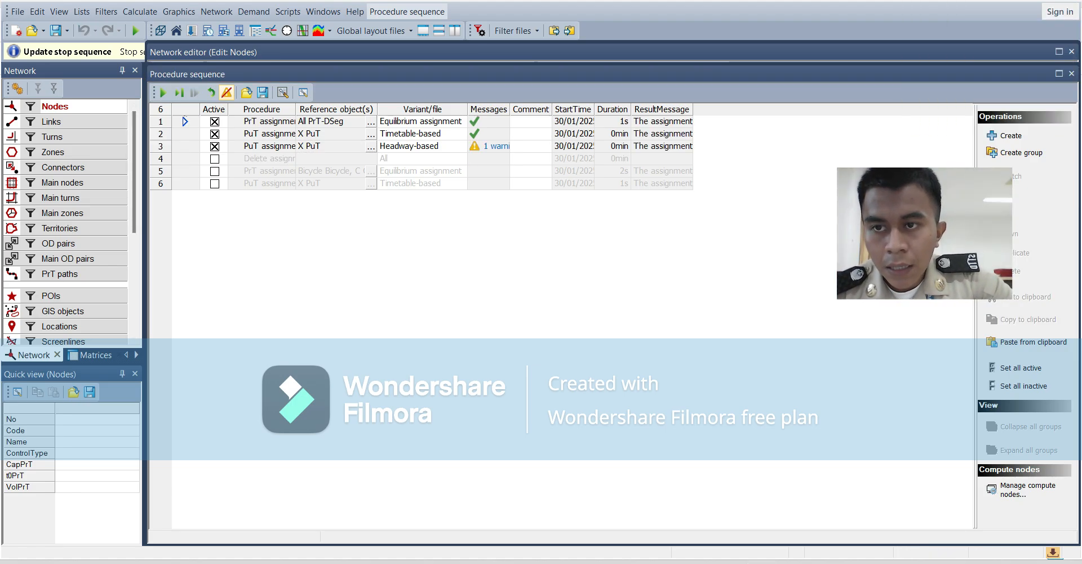
Run the procedure sequence and bring the network map into view to check the assigned link volumes.
left_click(163, 92)
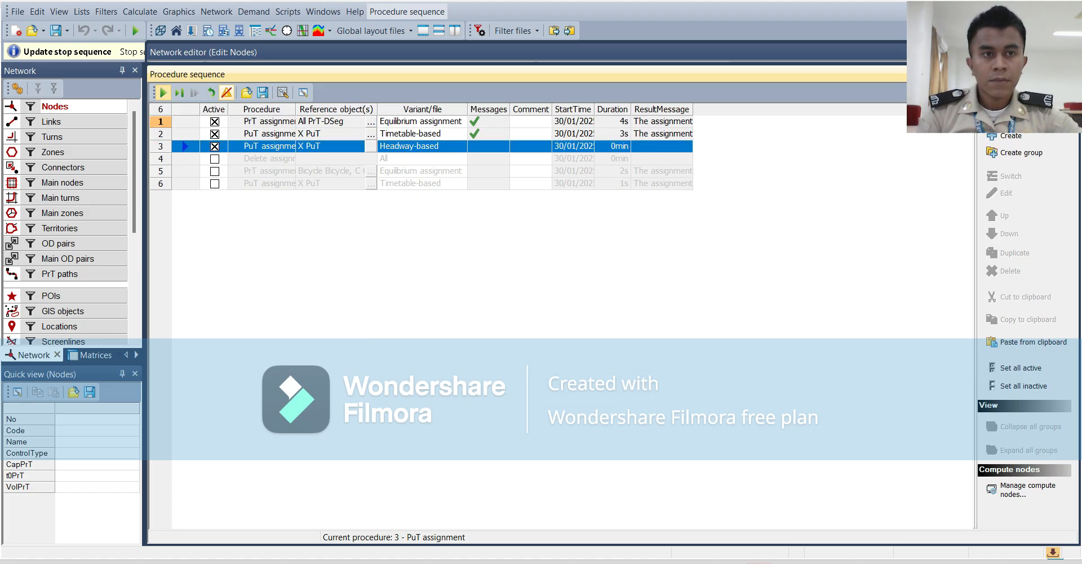
left_click(628, 328)
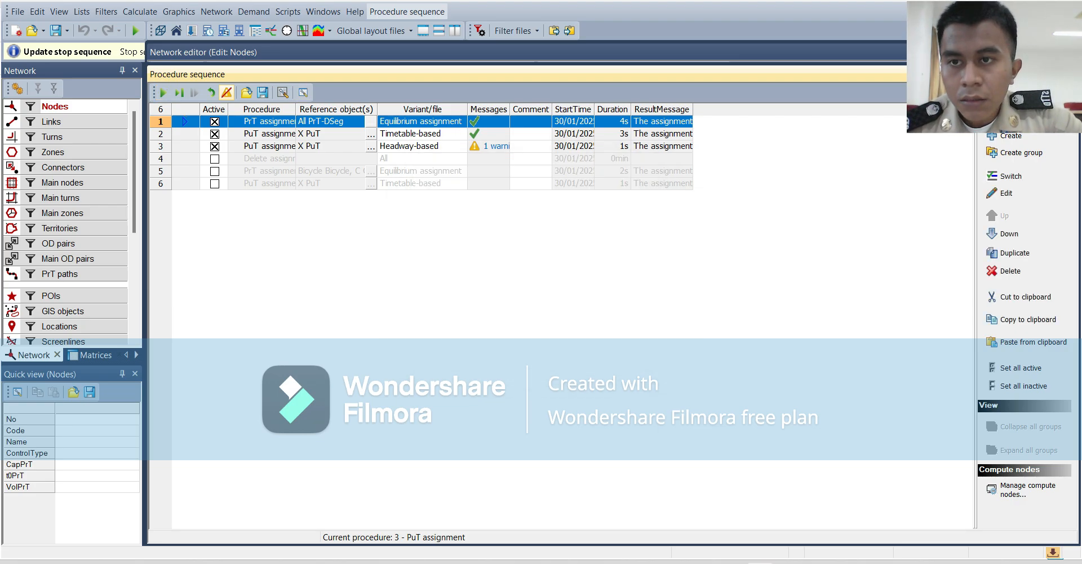
left_click(535, 53)
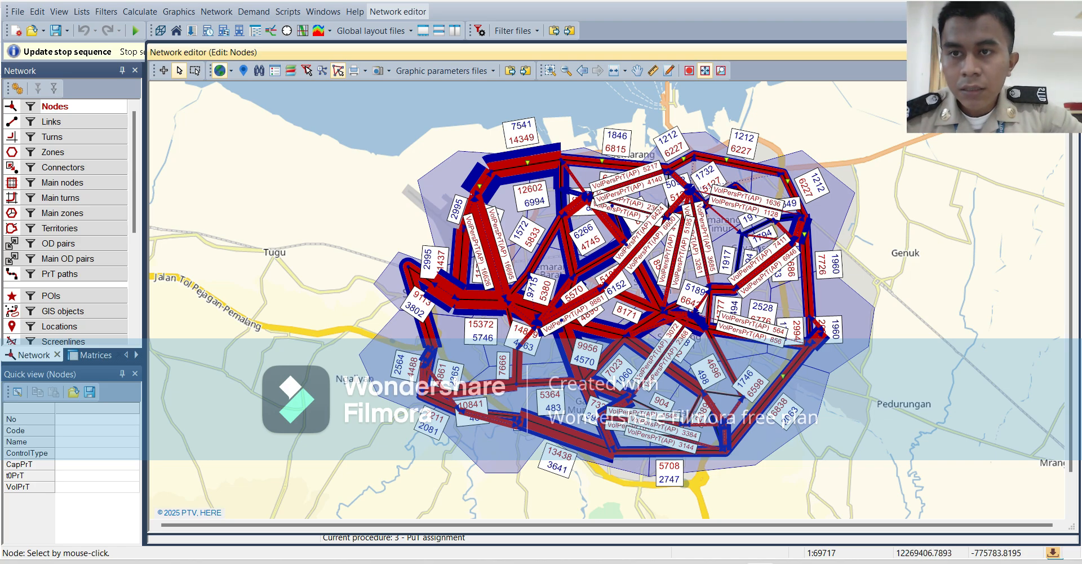
Turn on drawing of the route course layer in the network editor's graphic parameters.
left_click(178, 12)
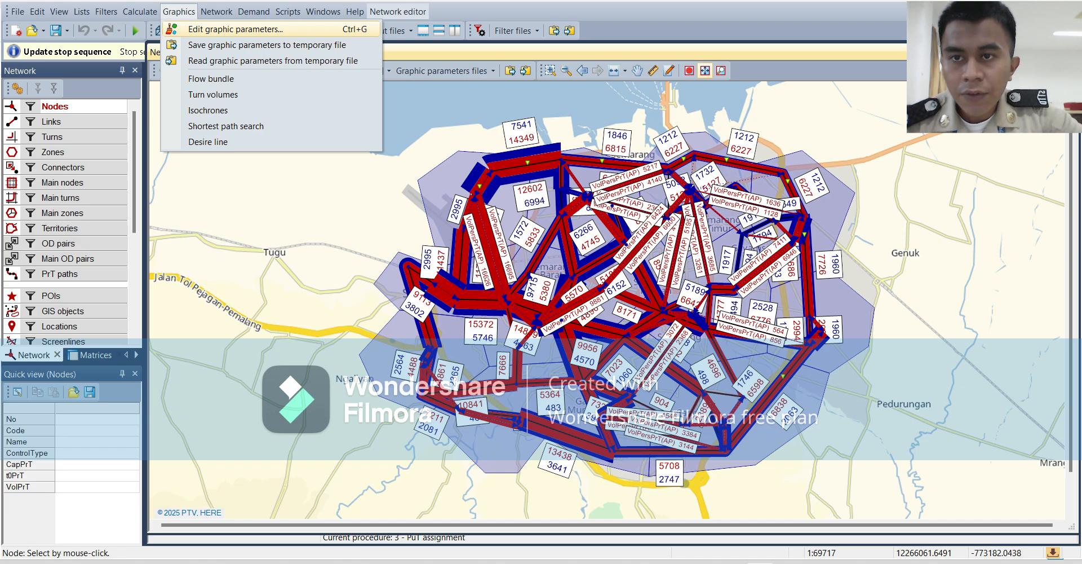
left_click(235, 29)
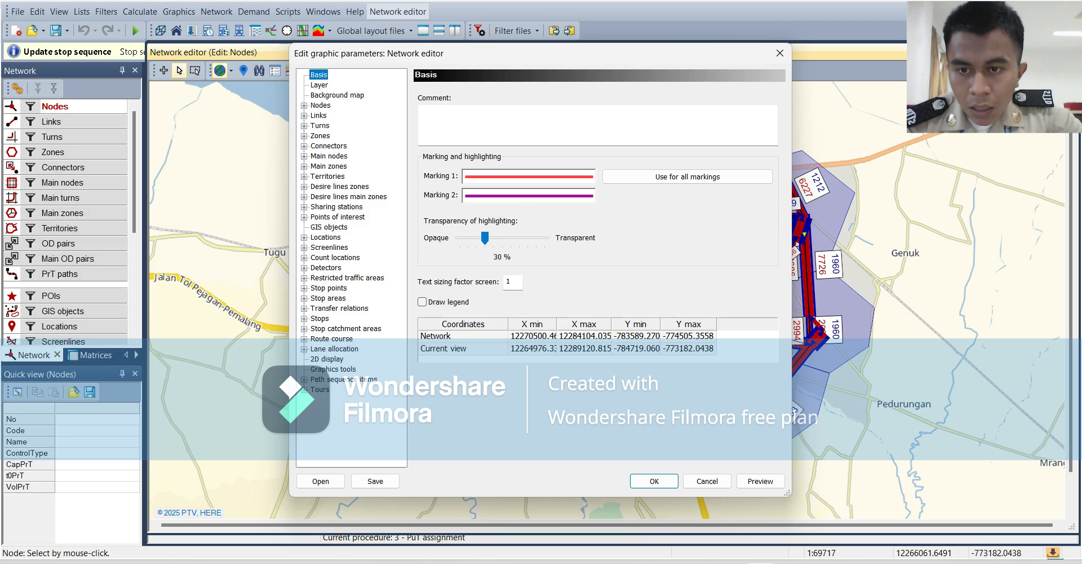
left_click(332, 339)
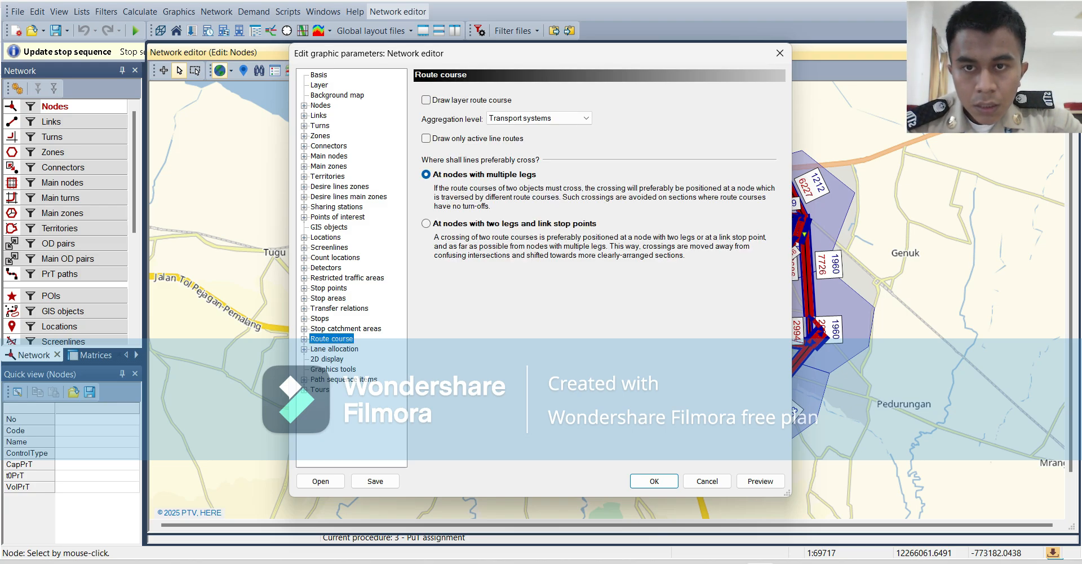
left_click(427, 100)
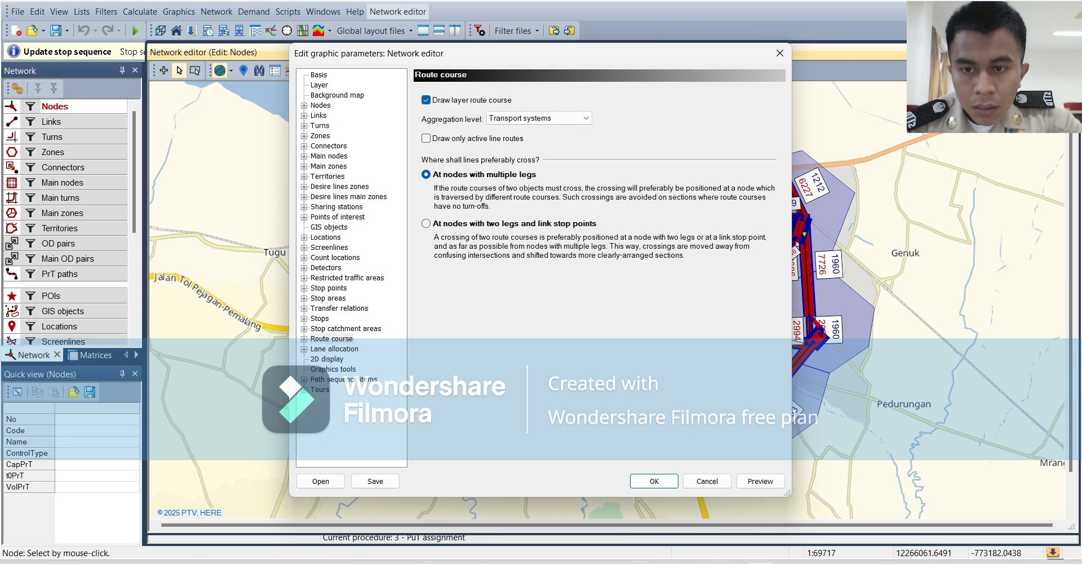
Enable route course drawing for the B Bus and PT Public Transport systems.
left_click(305, 339)
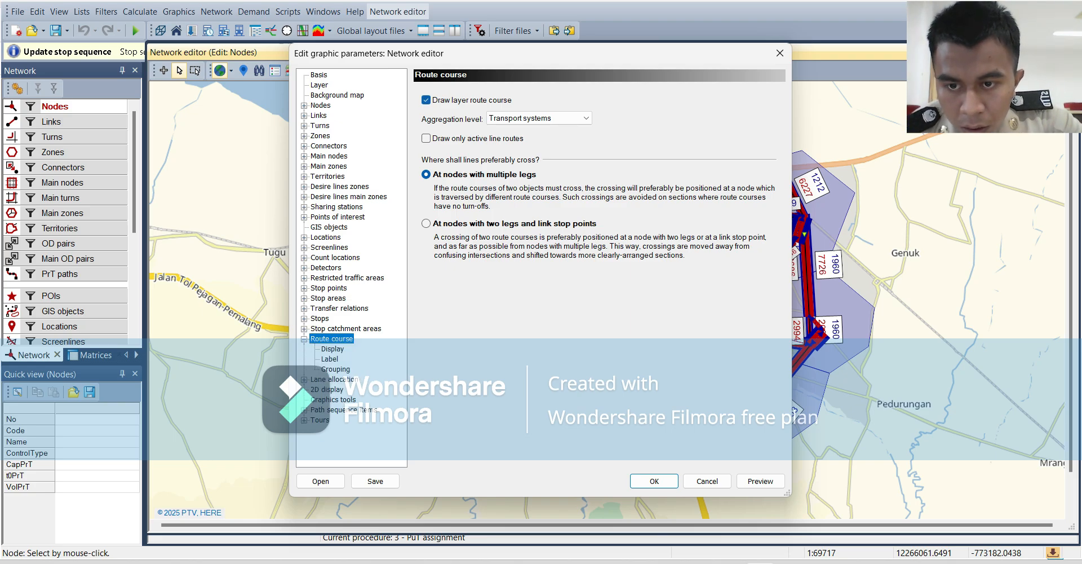
left_click(333, 349)
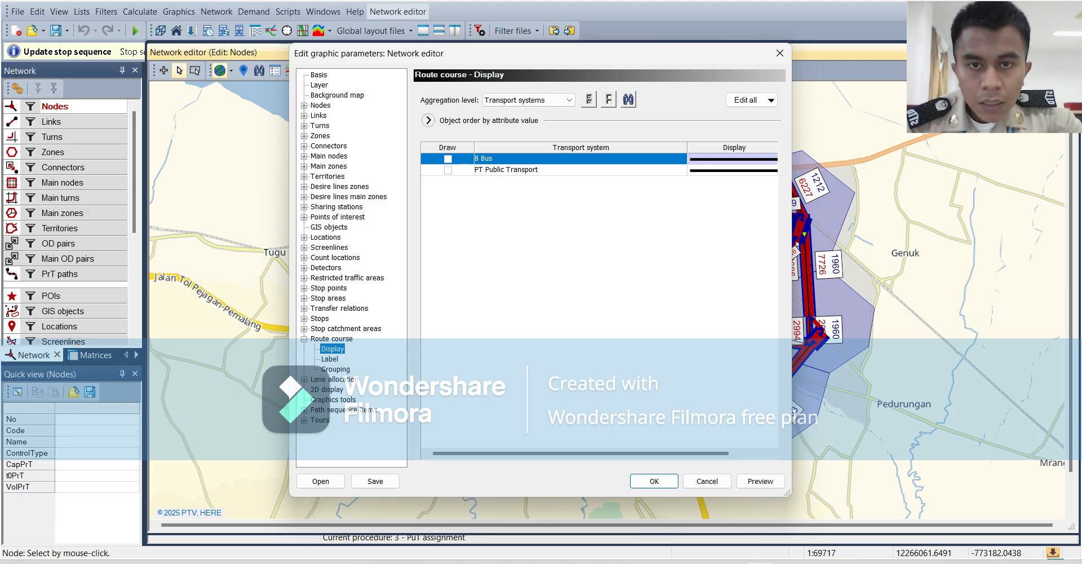
double_click(733, 159)
left_click(448, 170)
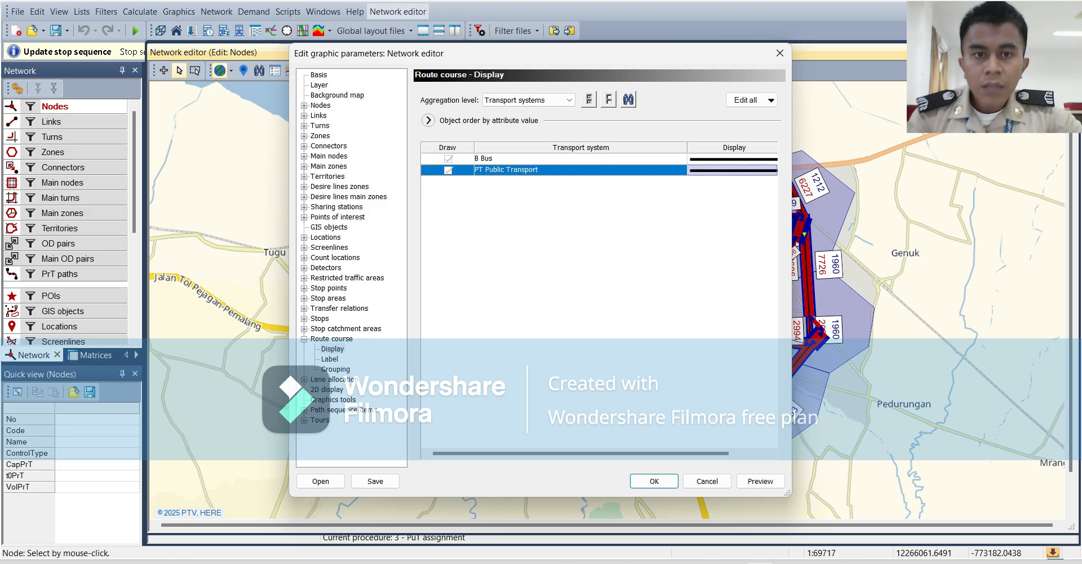
Set the route course line colour of the B Bus transport system to yellow.
double_click(733, 159)
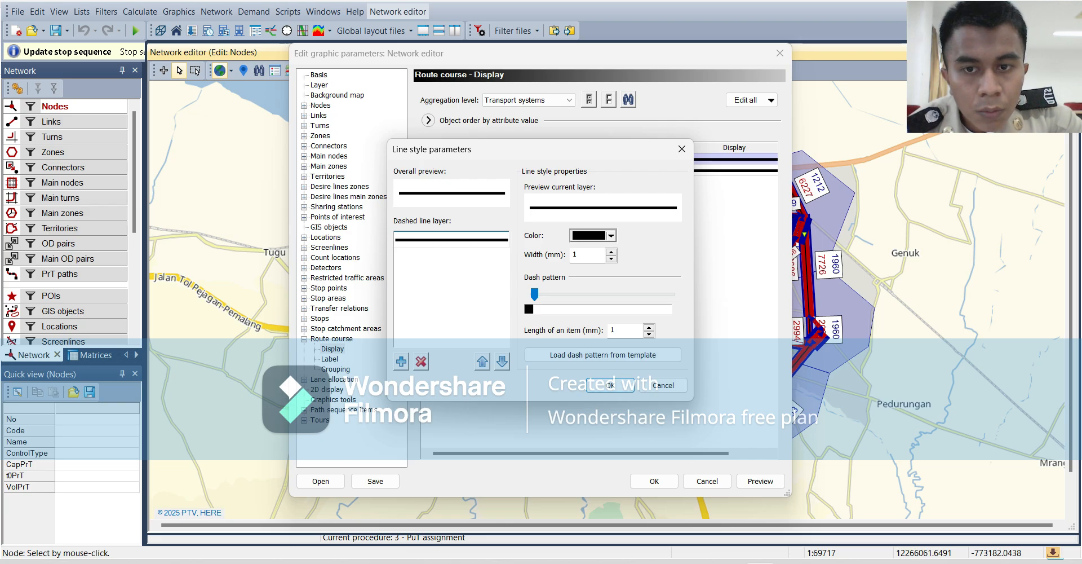
left_click(611, 236)
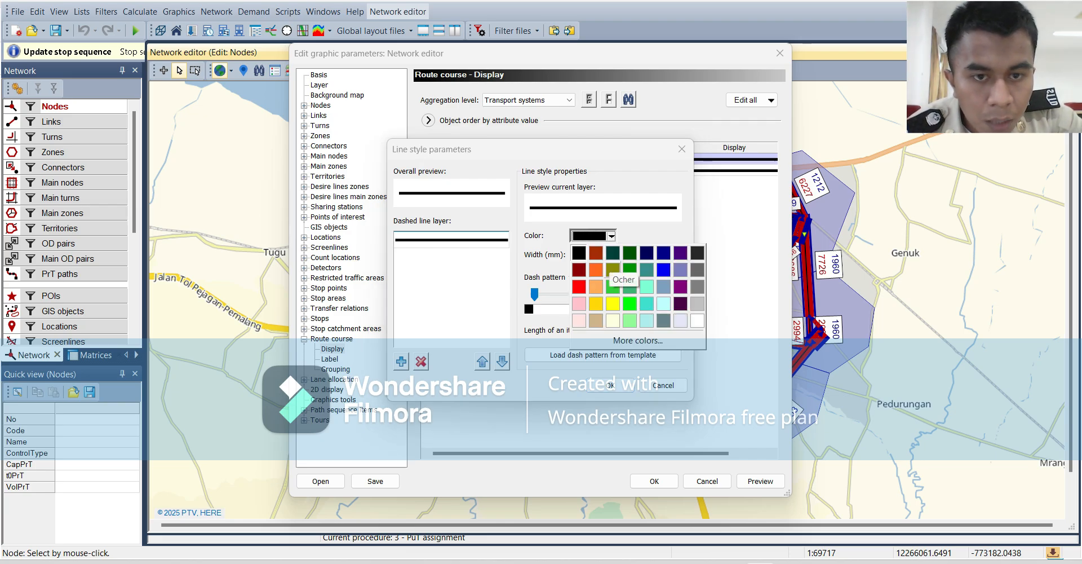
left_click(613, 303)
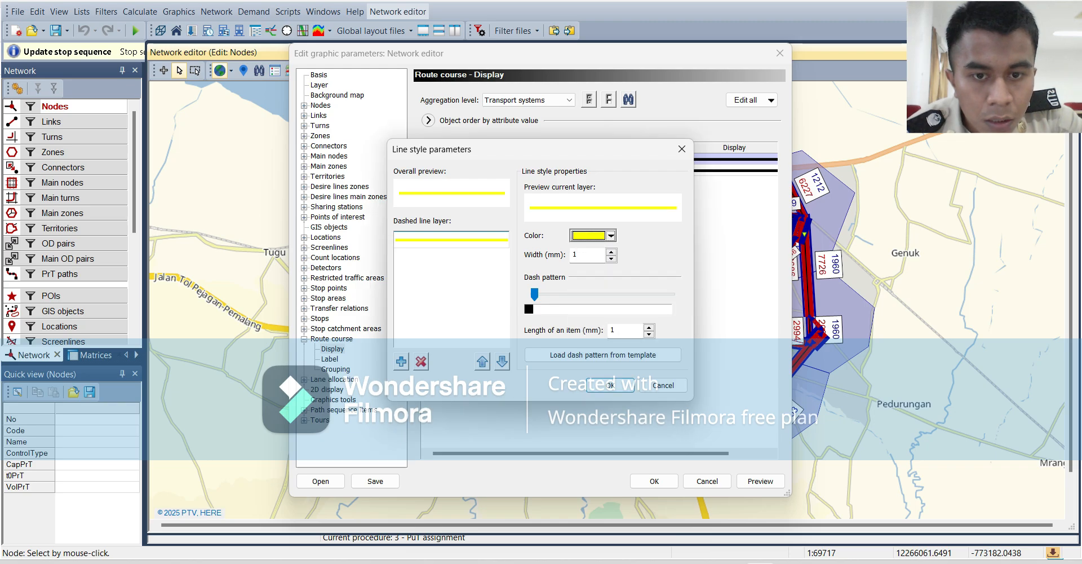
left_click(611, 386)
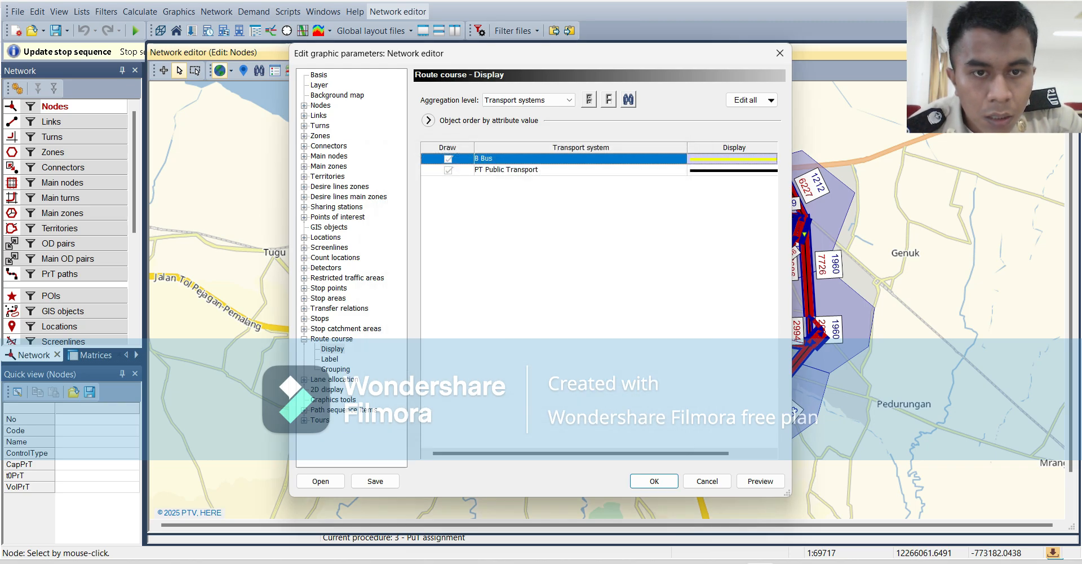
Set the route course line colour of PT Public Transport to bright green and apply the graphic parameters.
double_click(734, 170)
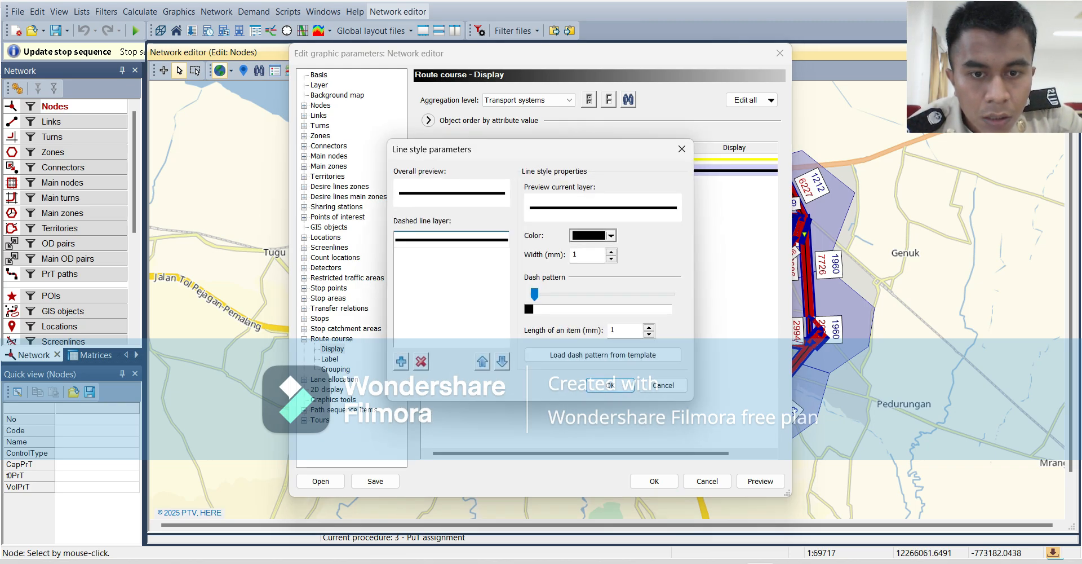
left_click(611, 236)
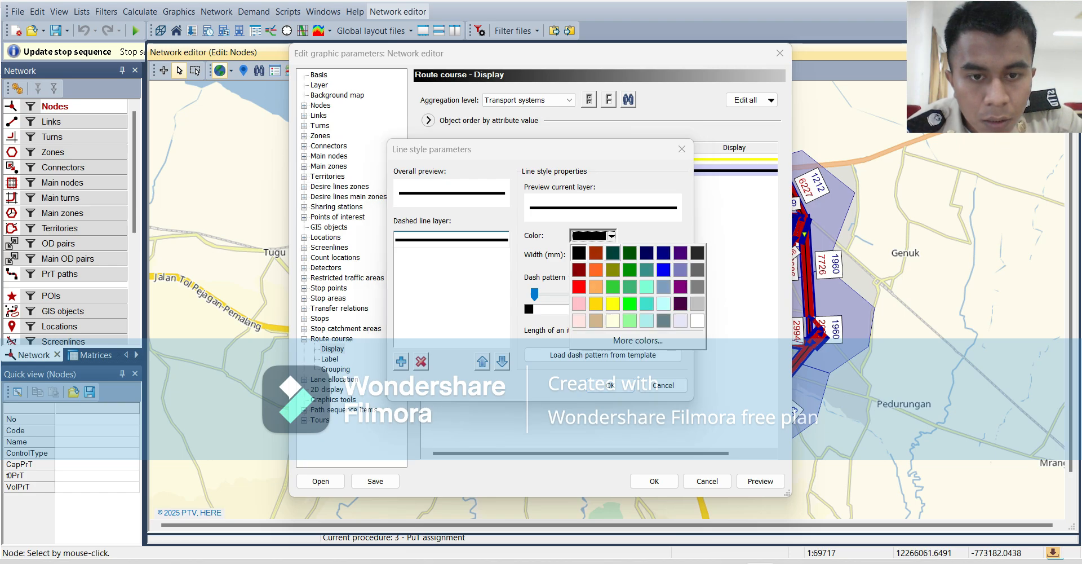
left_click(630, 303)
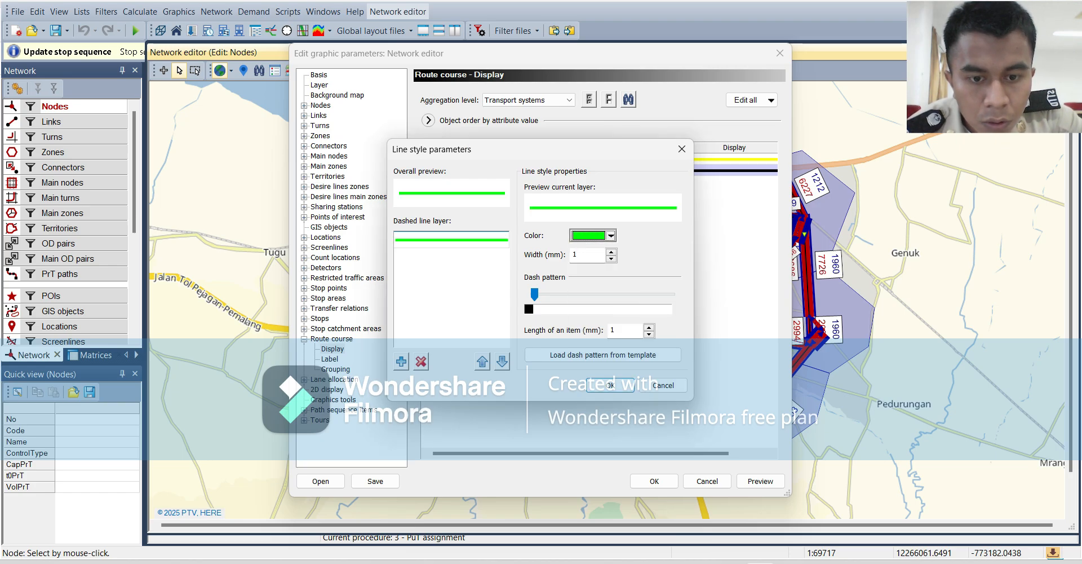
left_click(609, 385)
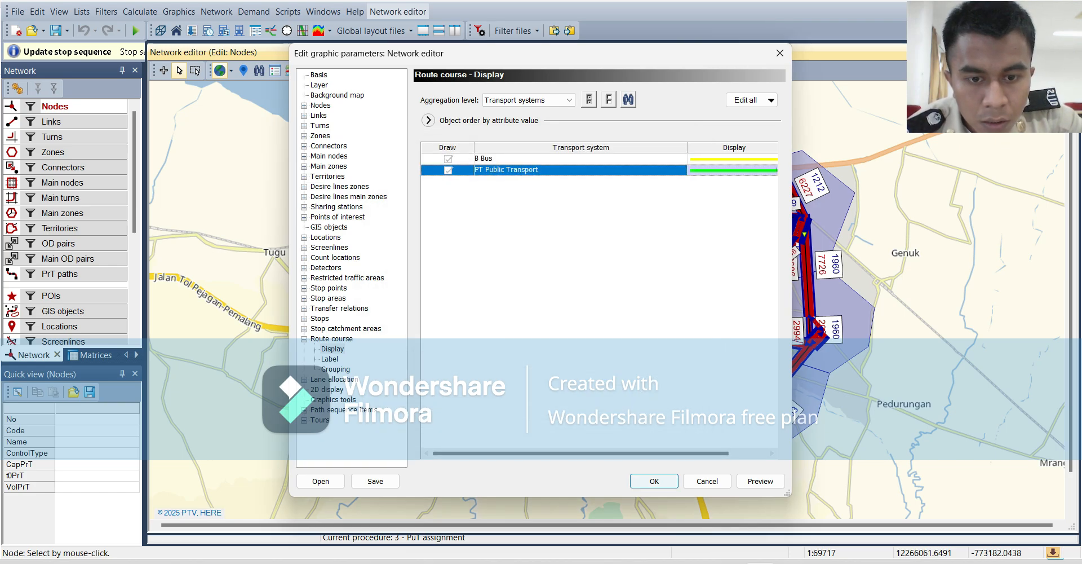
left_click(654, 481)
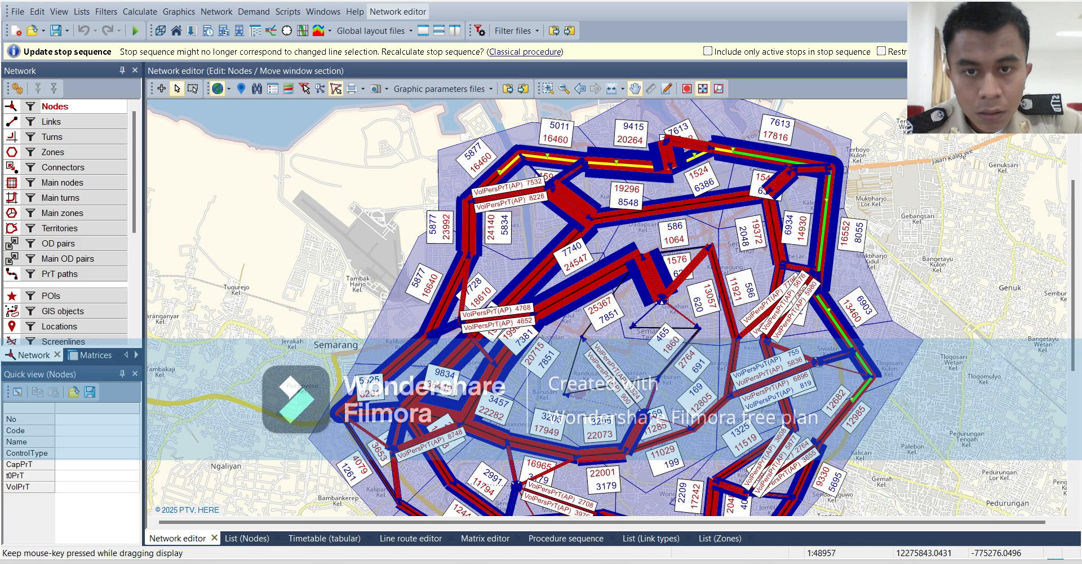
Select node 4 on the network map and open it in the junction editor.
left_click(636, 89)
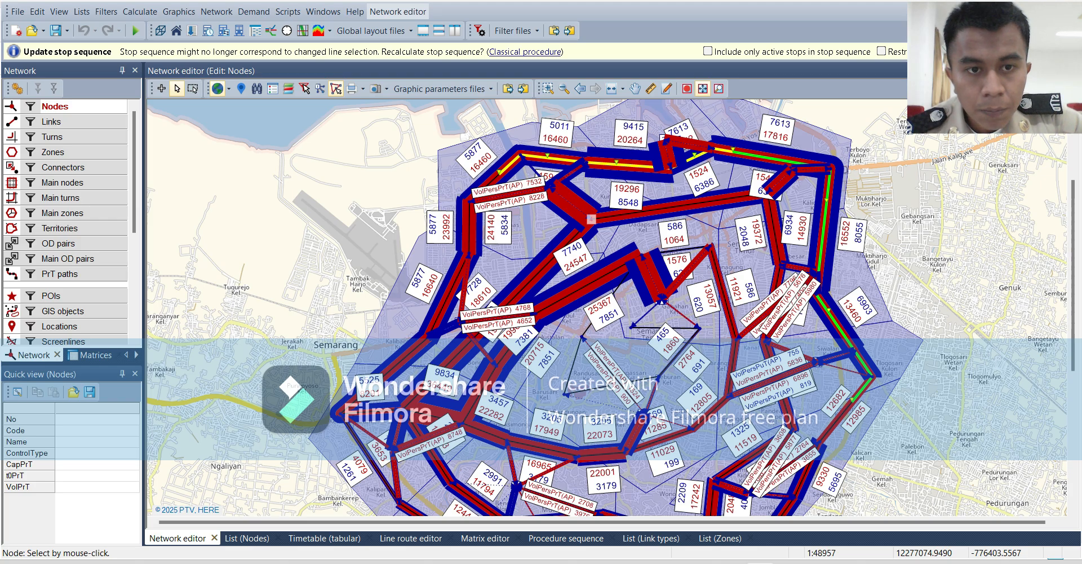
left_click(591, 218)
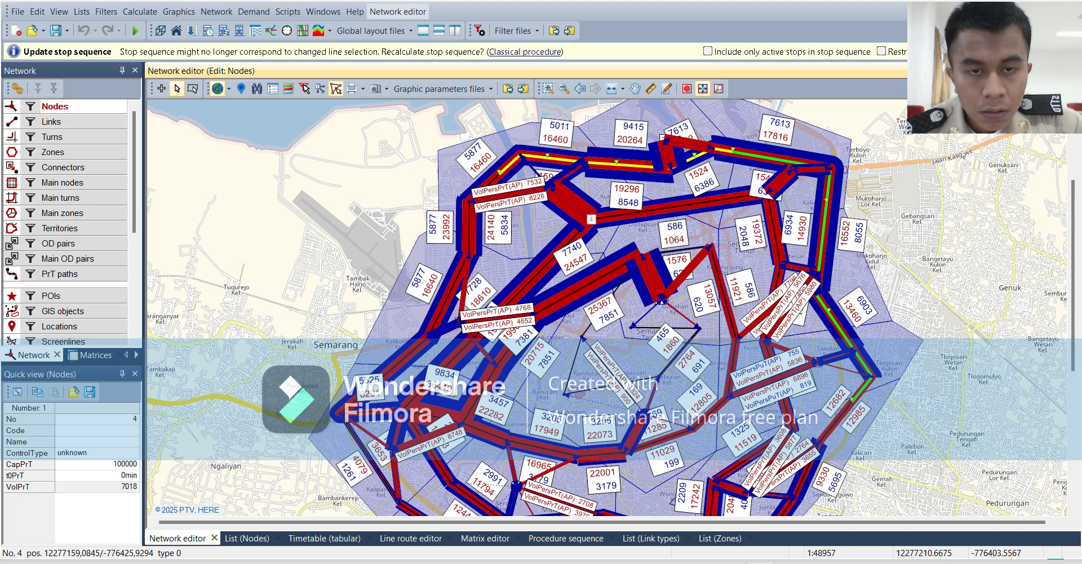
key("ctrl+j")
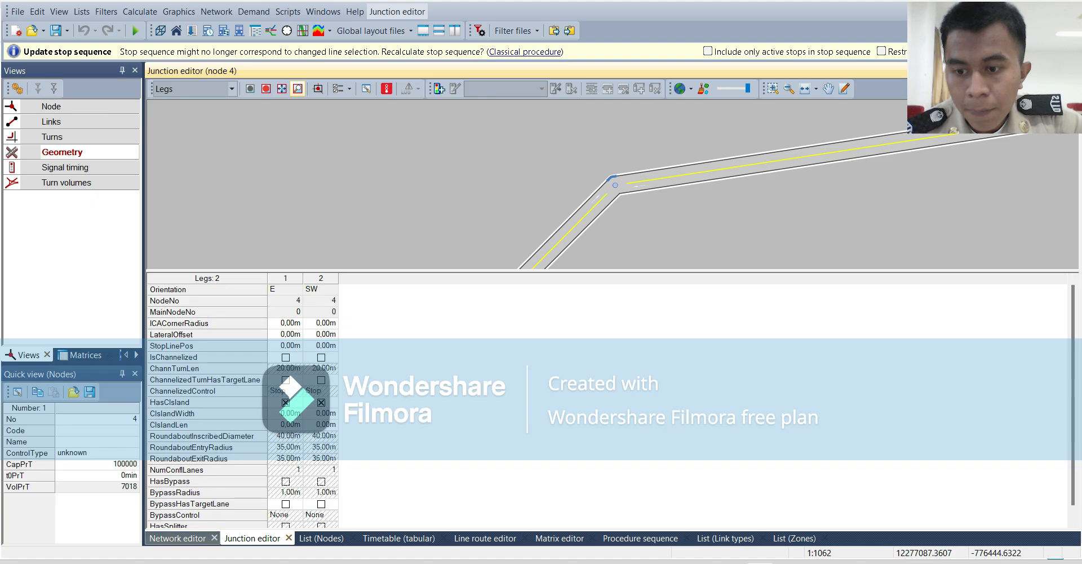
Return to the network map, open node 1 in the junction editor, and show its node attributes with the Code field selected.
left_click(178, 538)
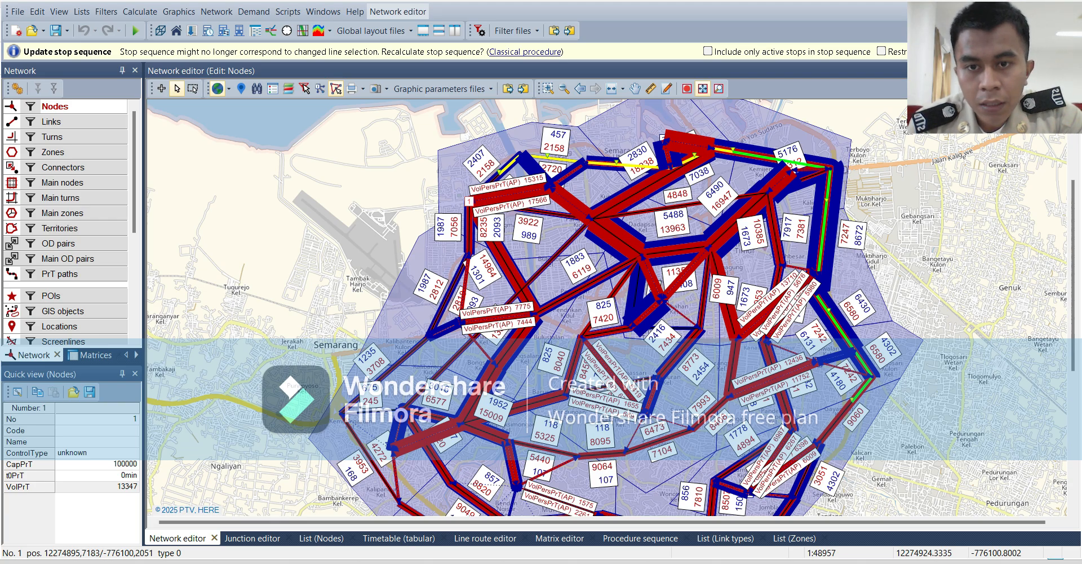
double_click(469, 201)
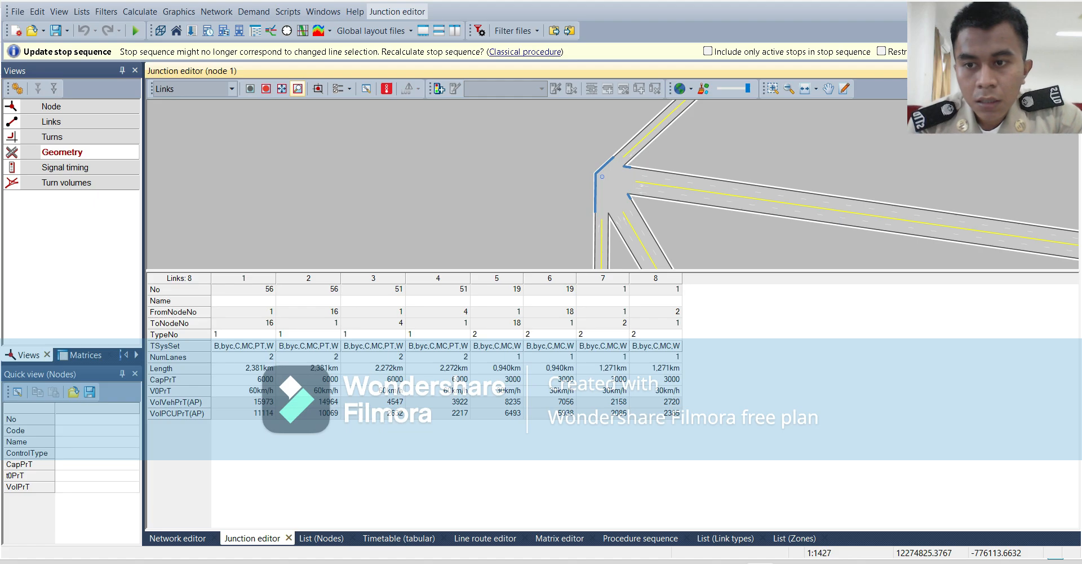
left_click(52, 106)
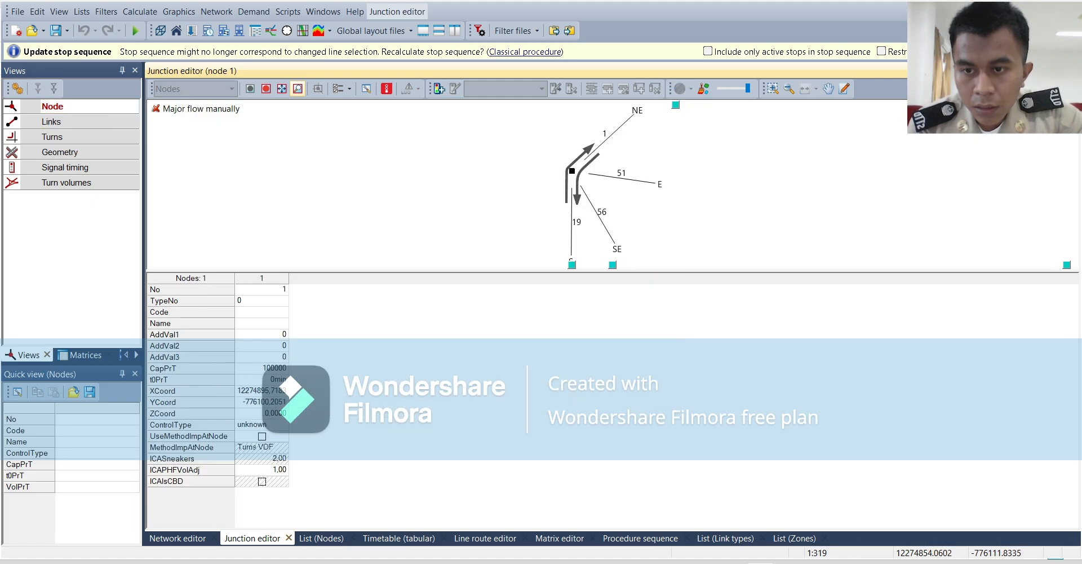
left_click(261, 312)
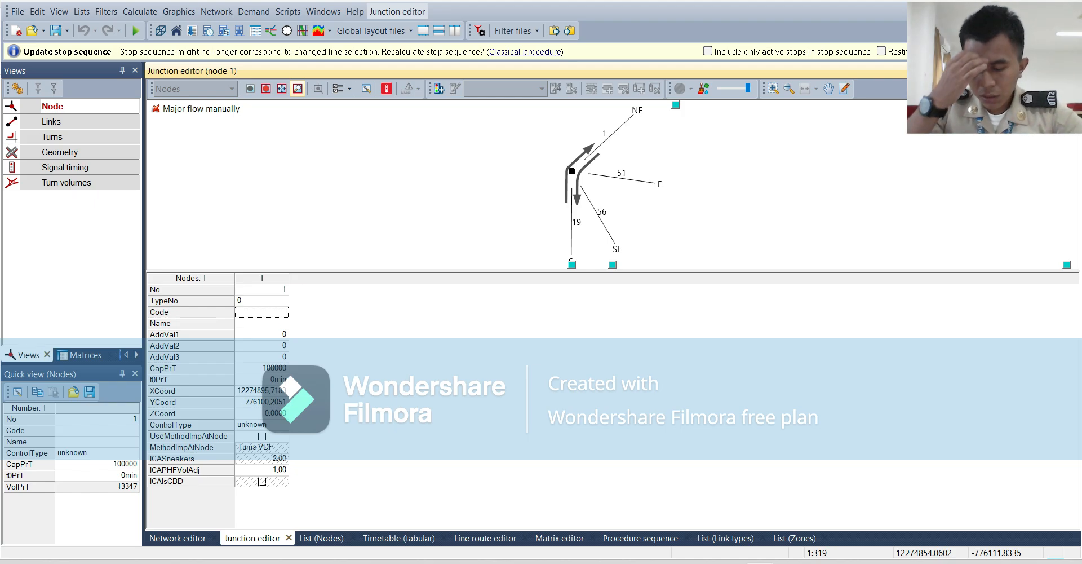
Give node 1 the code "apill" and the name "simpang A".
type("apill")
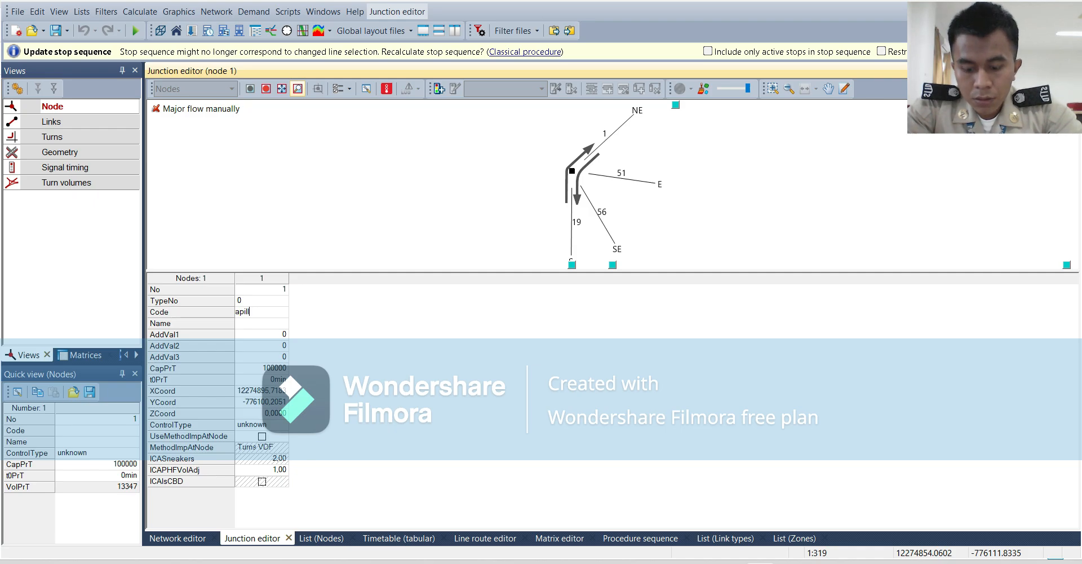
key("Return")
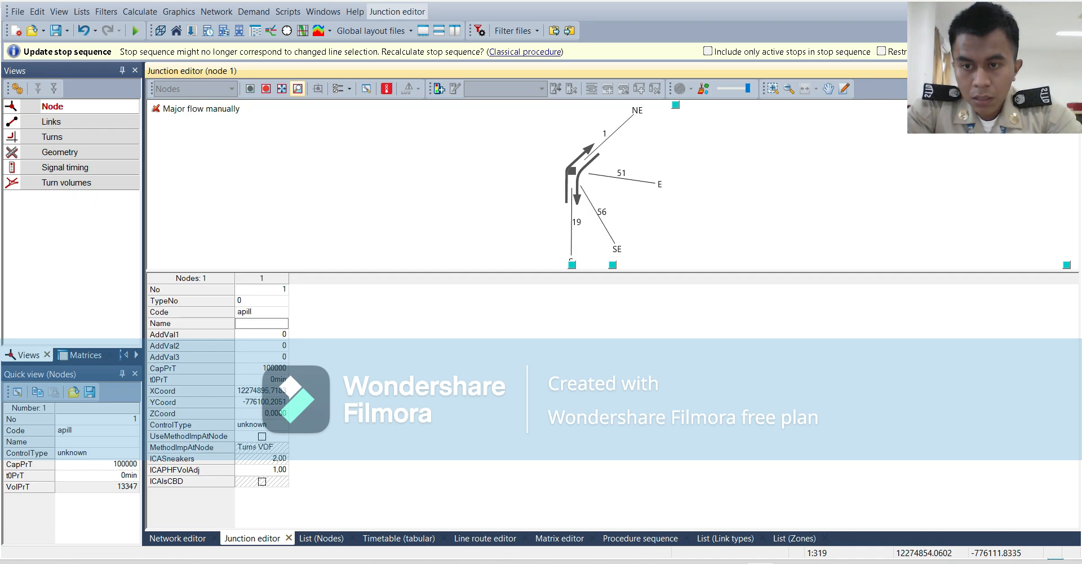
type("simpan")
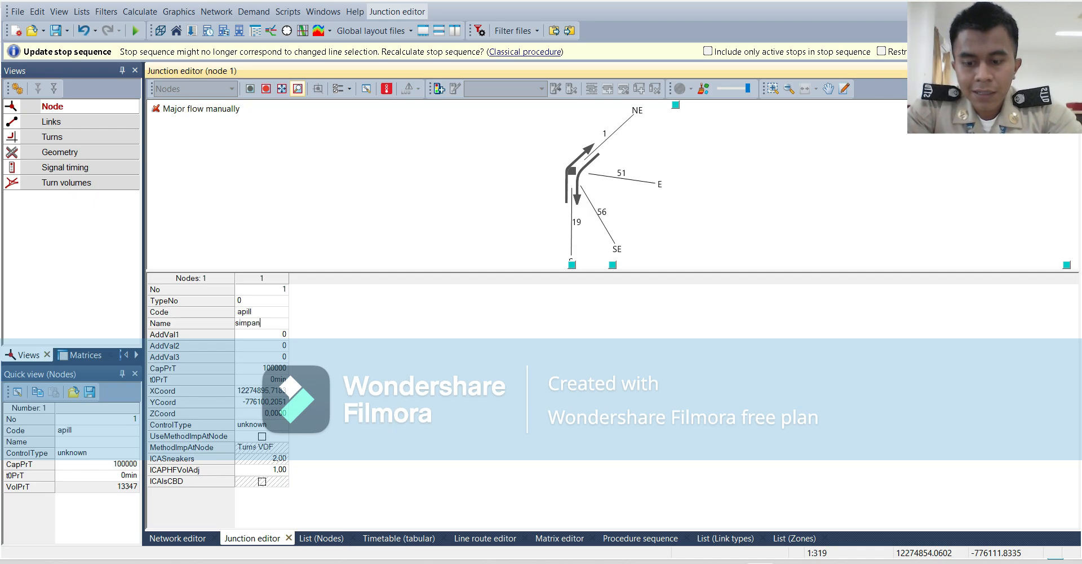
type("g A")
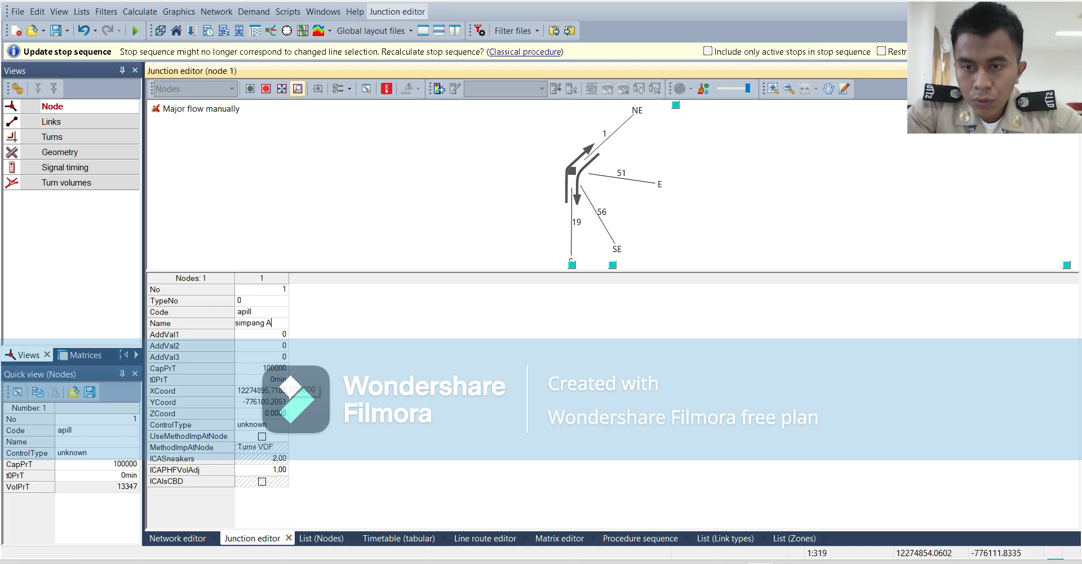
Set the CapPrT value of node 1 to 10000.
left_click(281, 369)
type("10")
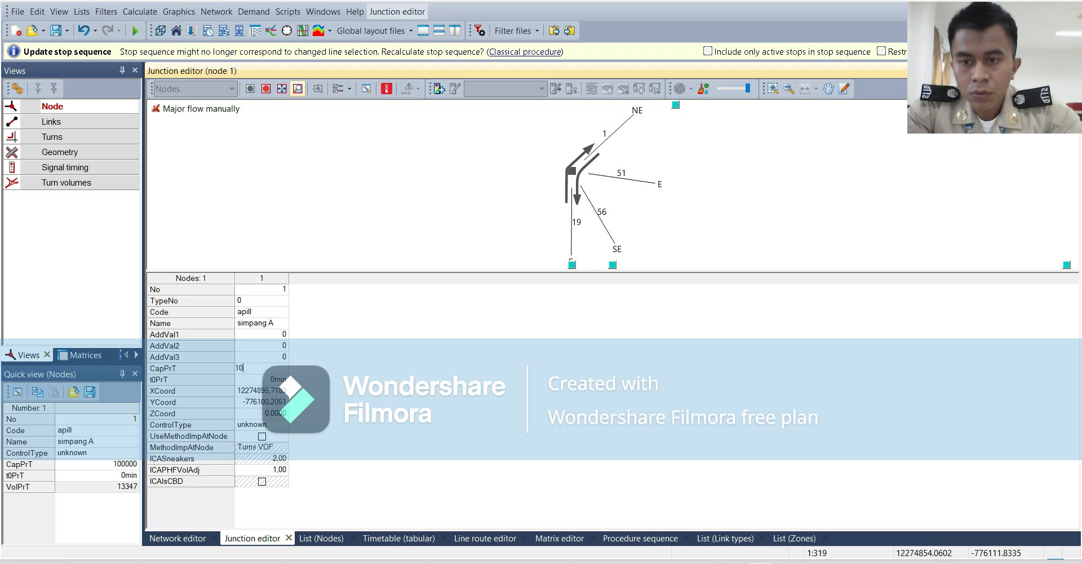
type("000")
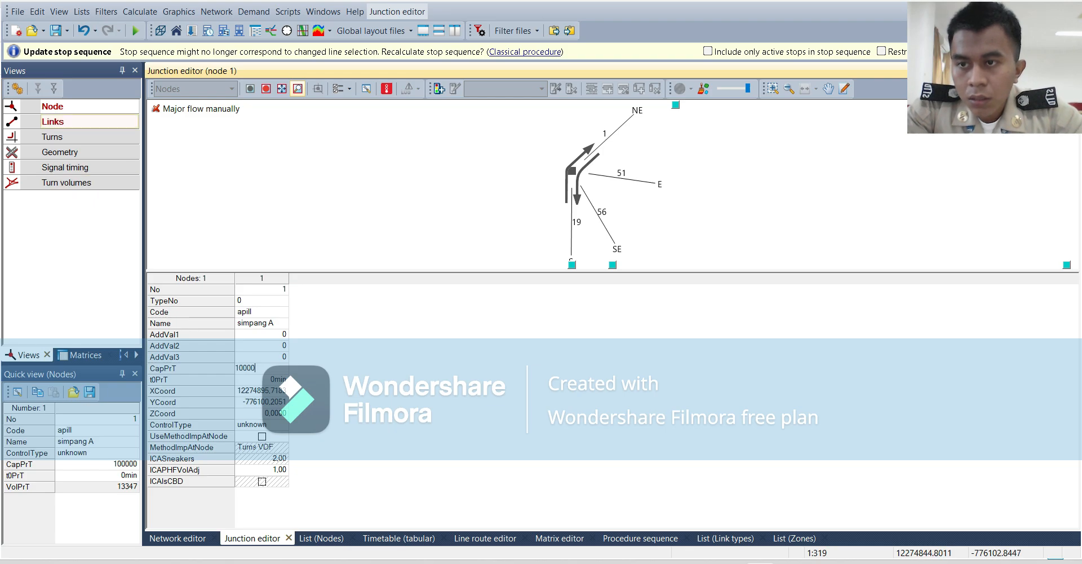
Show the junction's links and name link 56 from node 1 to node 16 "Jl. moh hatta 1".
left_click(65, 123)
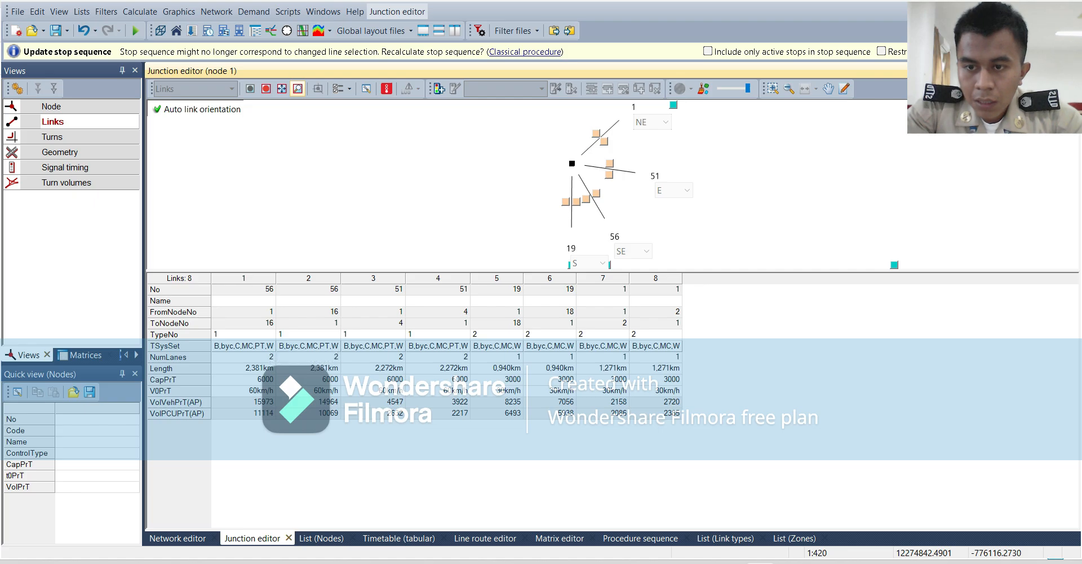
left_click(596, 193)
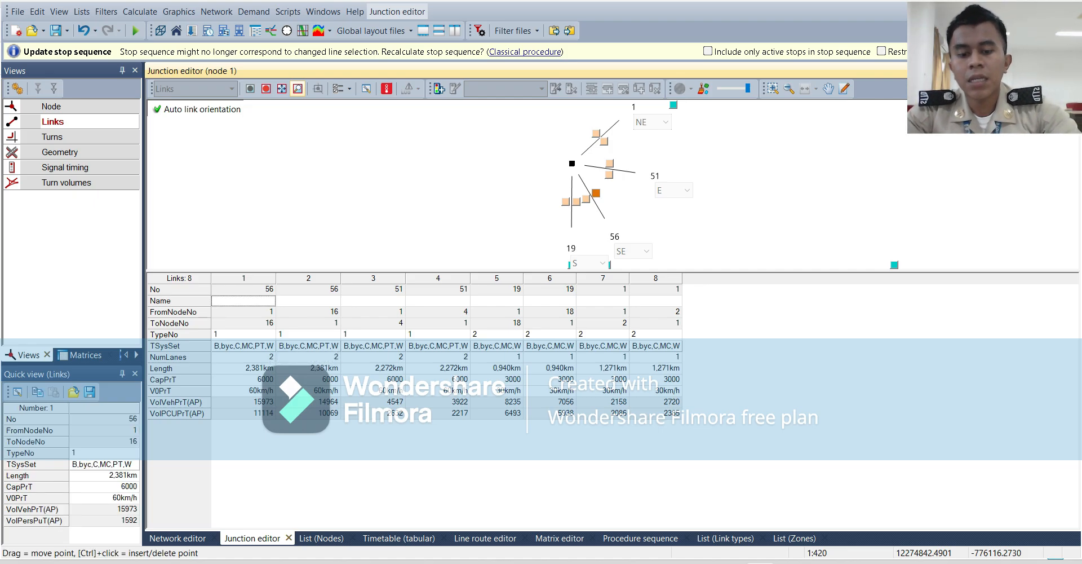
type("J")
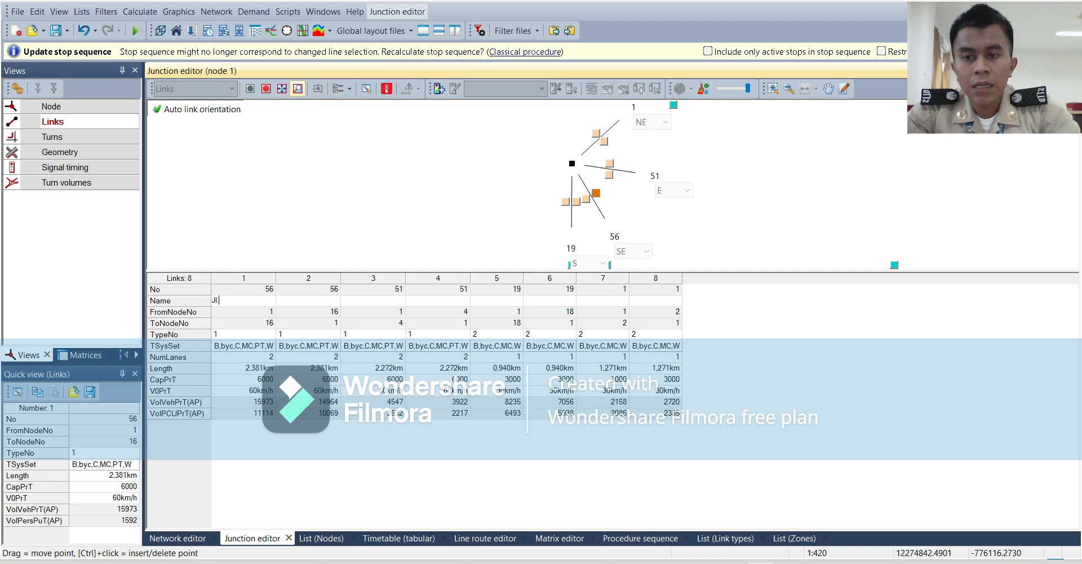
type("l. moh")
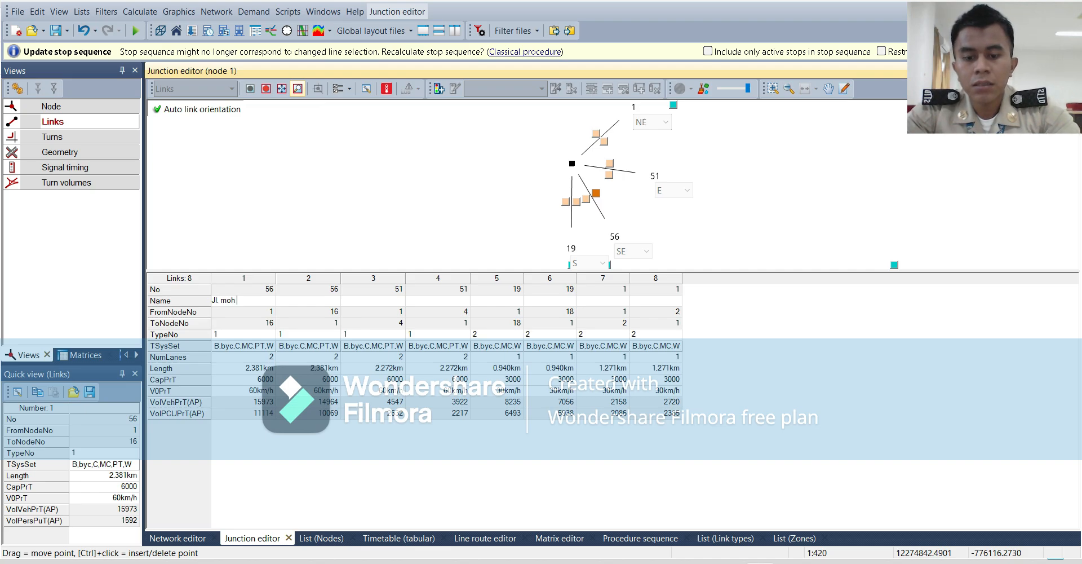
type(" hatta 1")
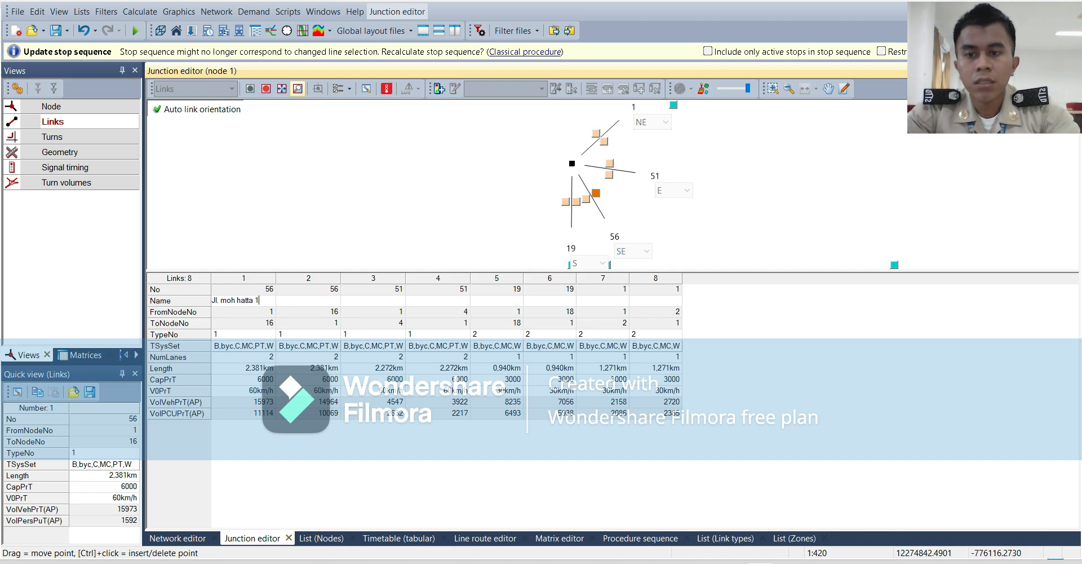
Name the opposite direction of link 56, from node 16 to node 1, "Jl. Moh hatta 2".
left_click(308, 311)
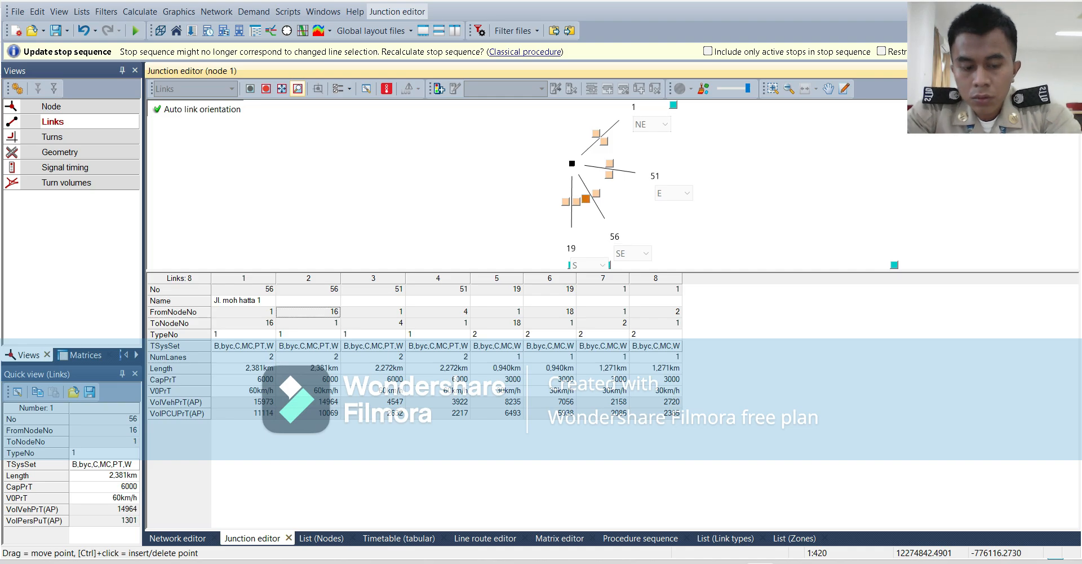
left_click(308, 300)
type("Jl")
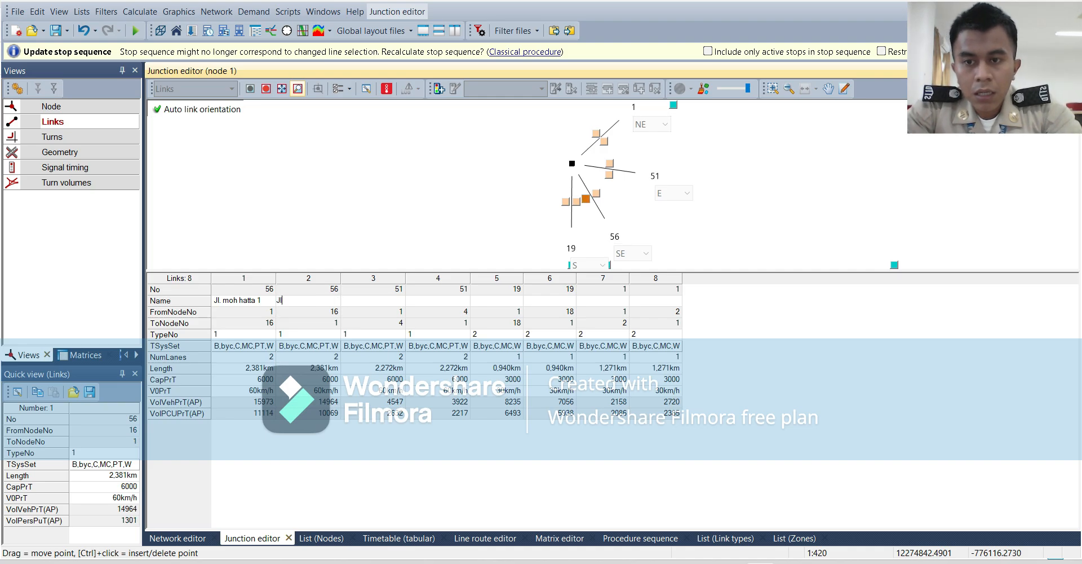
type(". M")
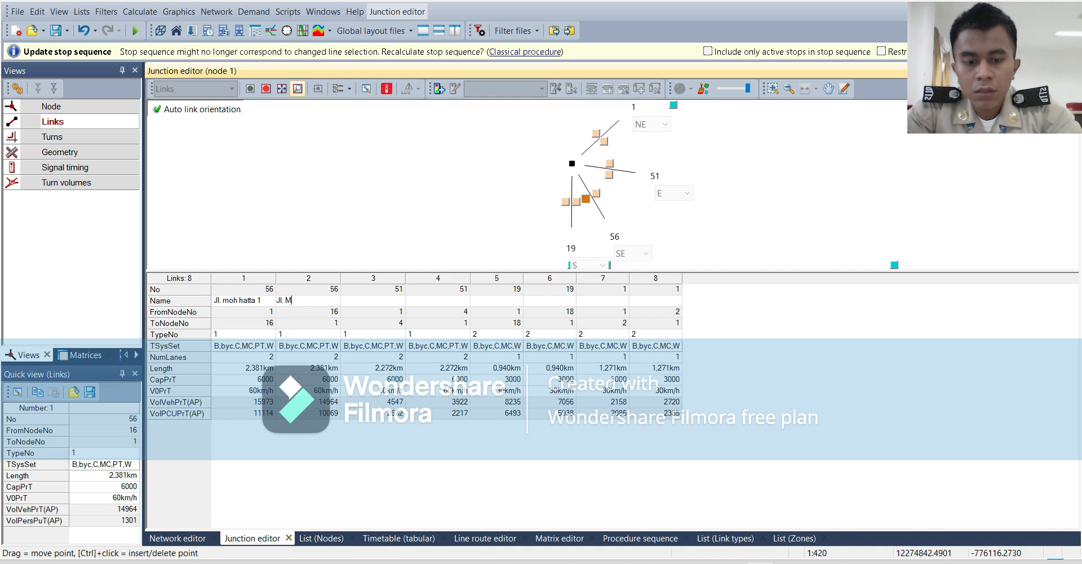
type("oh hatt")
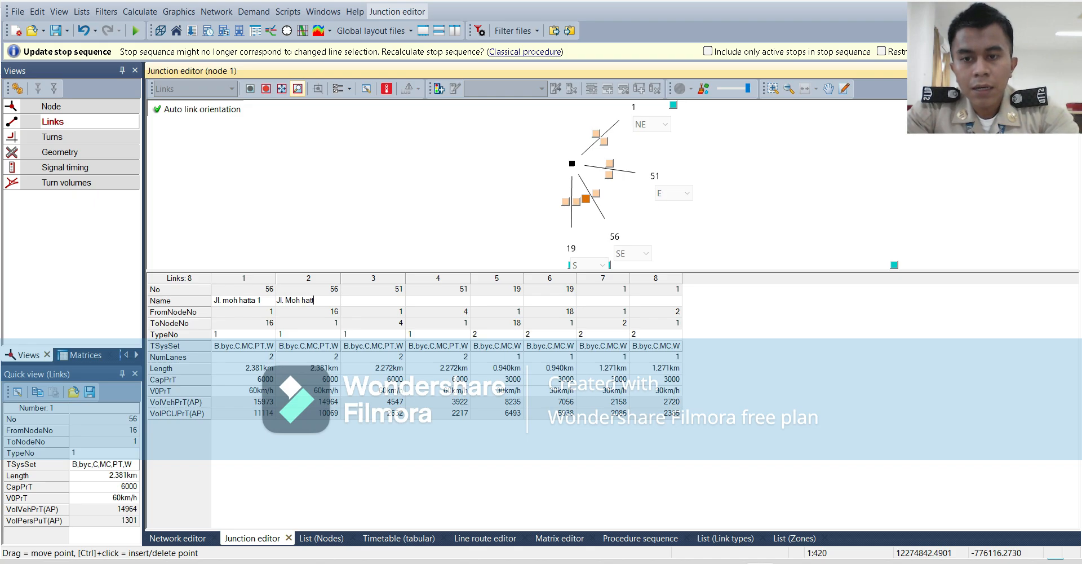
type("a 2")
key("Return")
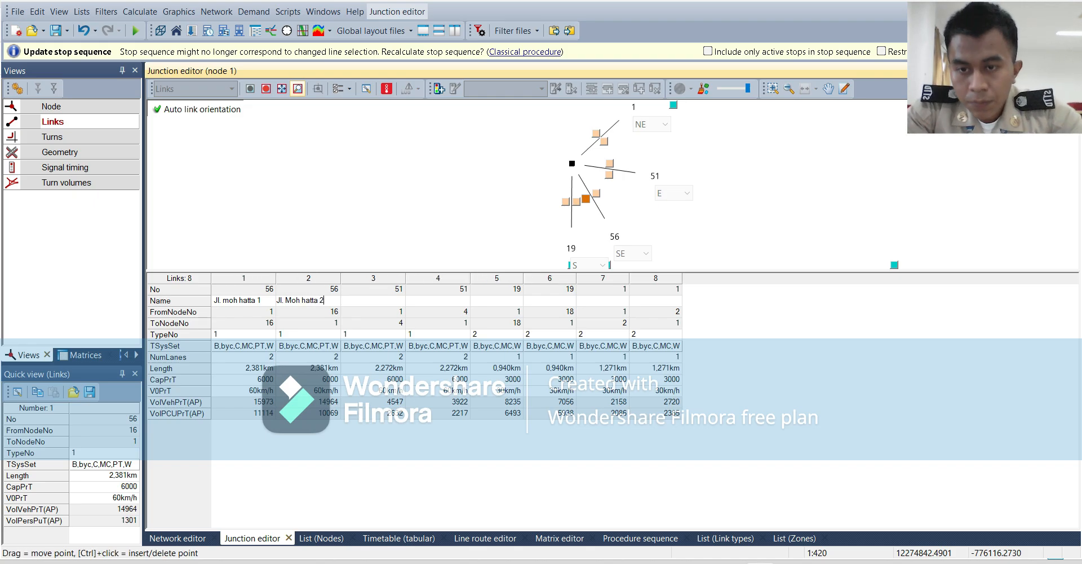
Name link 51 from node 1 to node 4 "Jl. Soekarno 1".
left_click(373, 300)
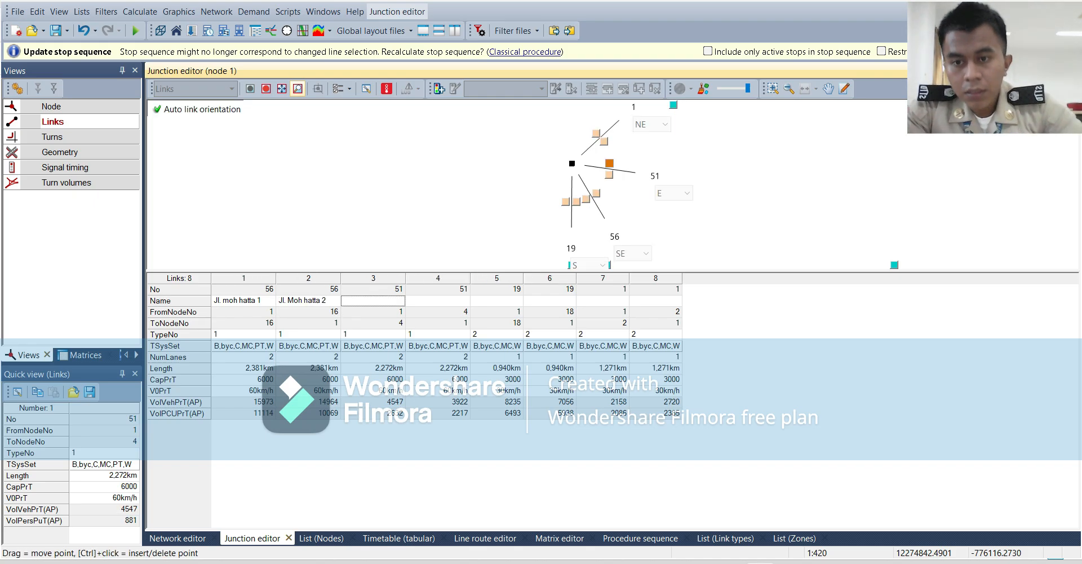
type("Jl.")
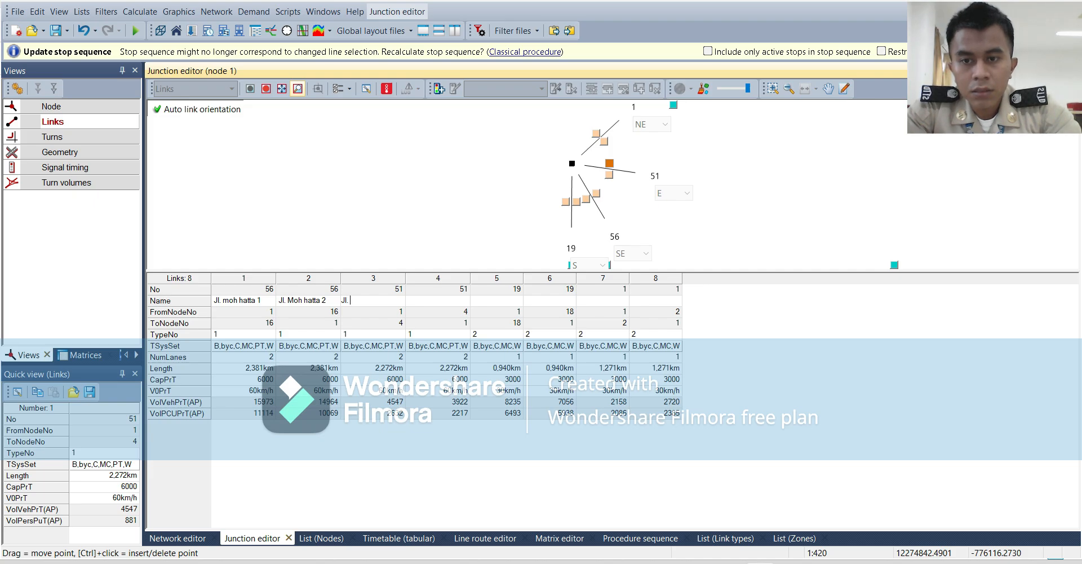
type(" Soekar")
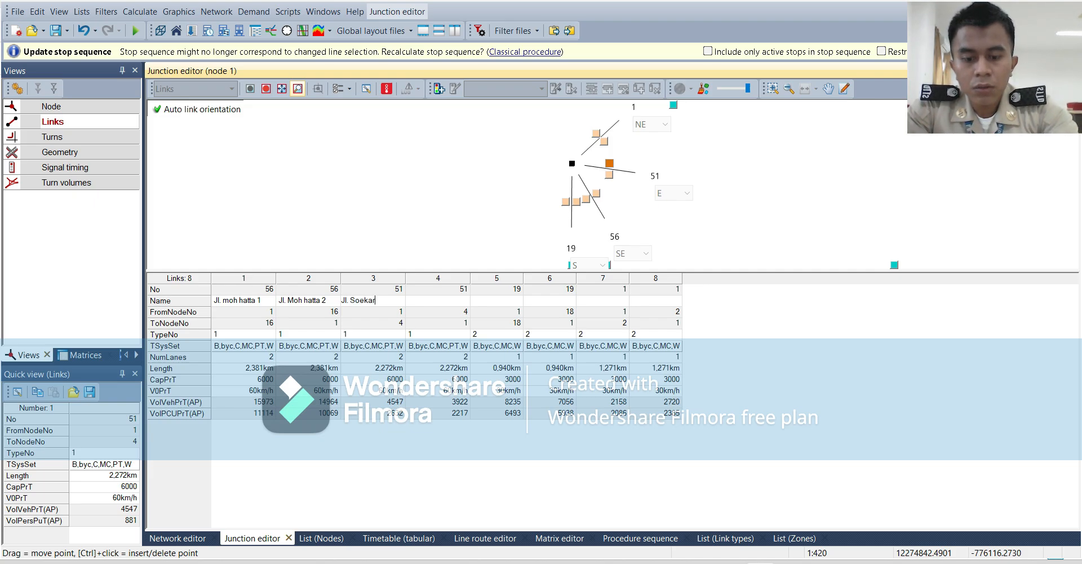
type("no 1")
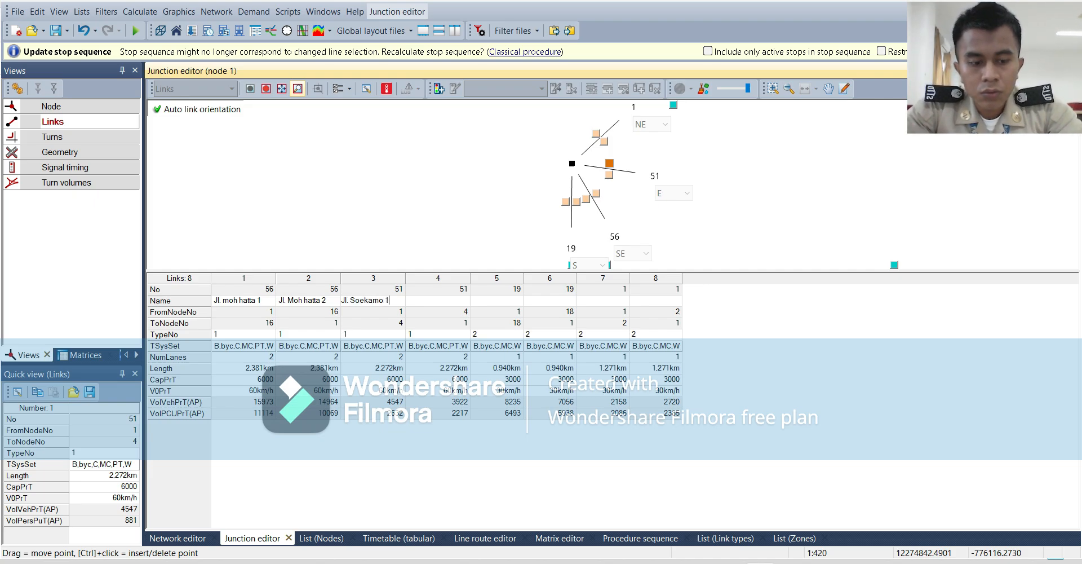
key("Return")
Name the opposite direction of link 51, from node 4 to node 1, "Jl. soekarno 2".
left_click(438, 300)
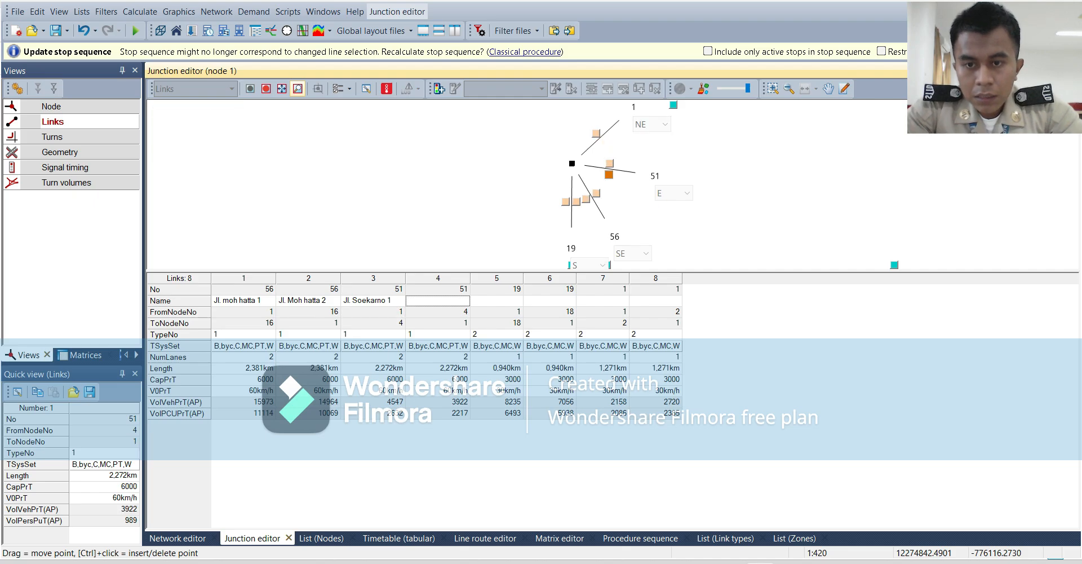
type("Jl")
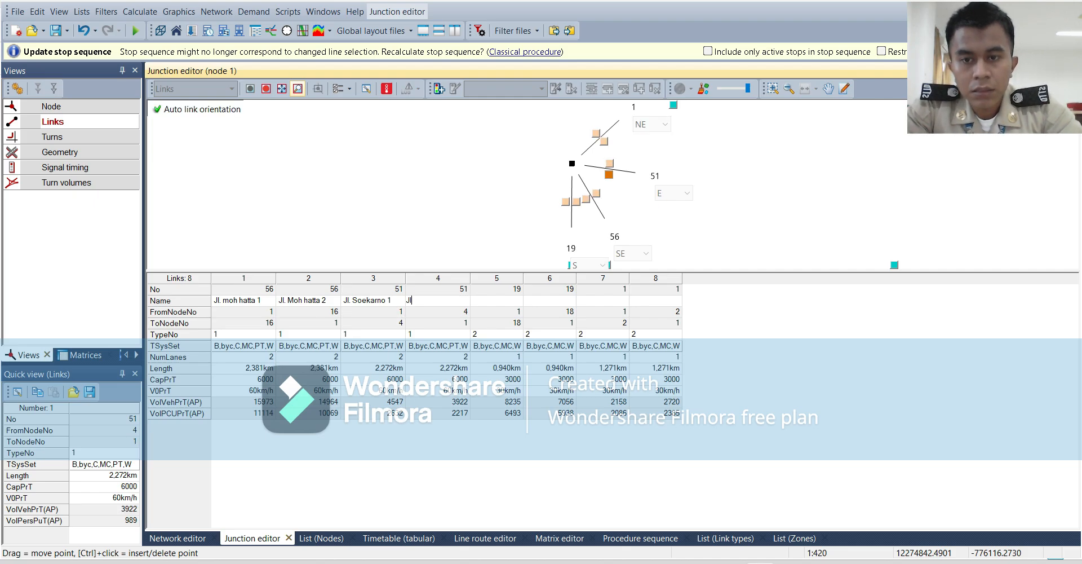
type(". so")
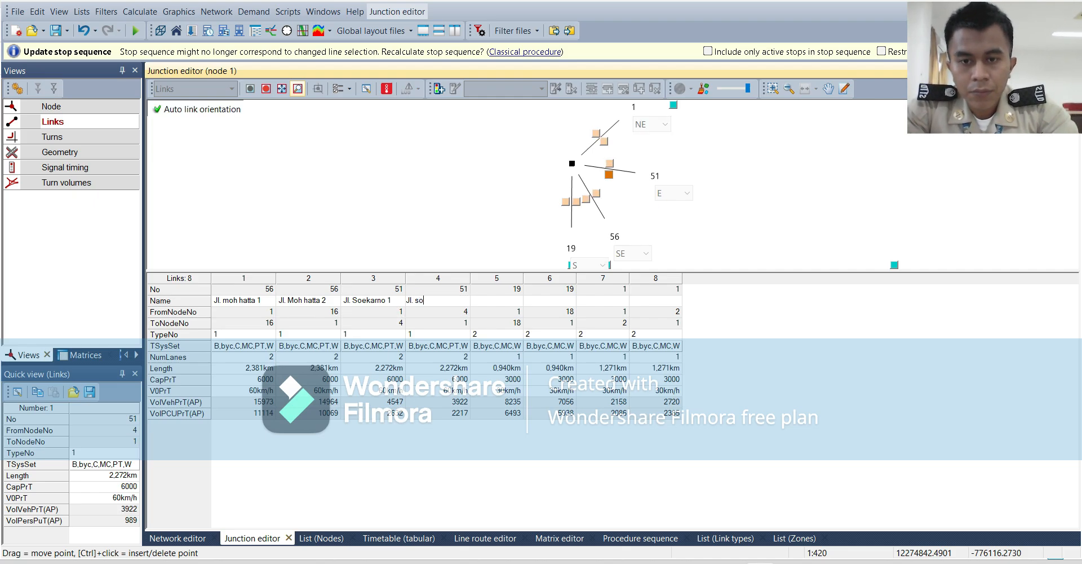
type("ekarno 2")
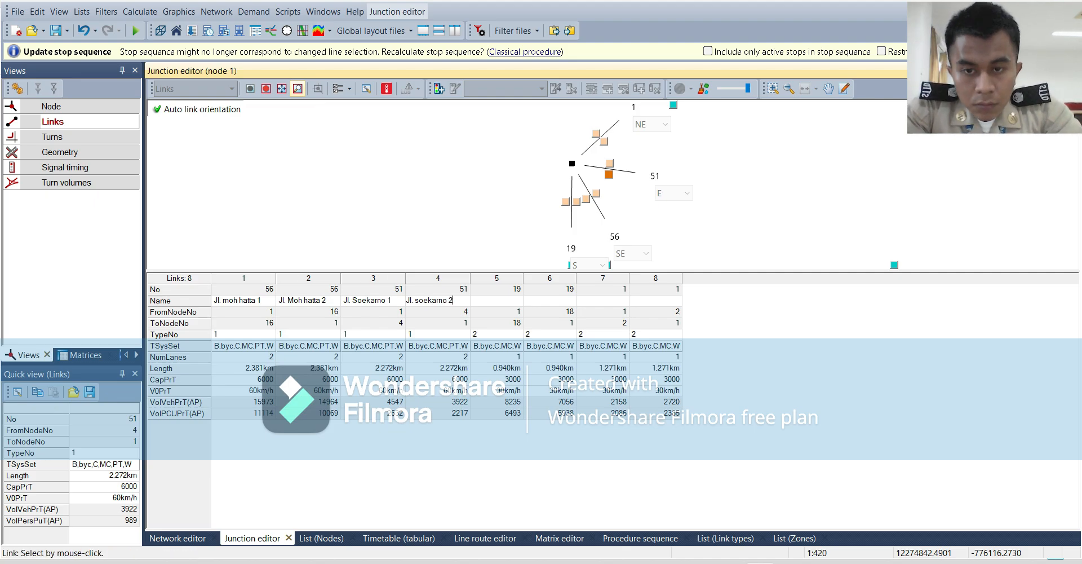
key("Tab")
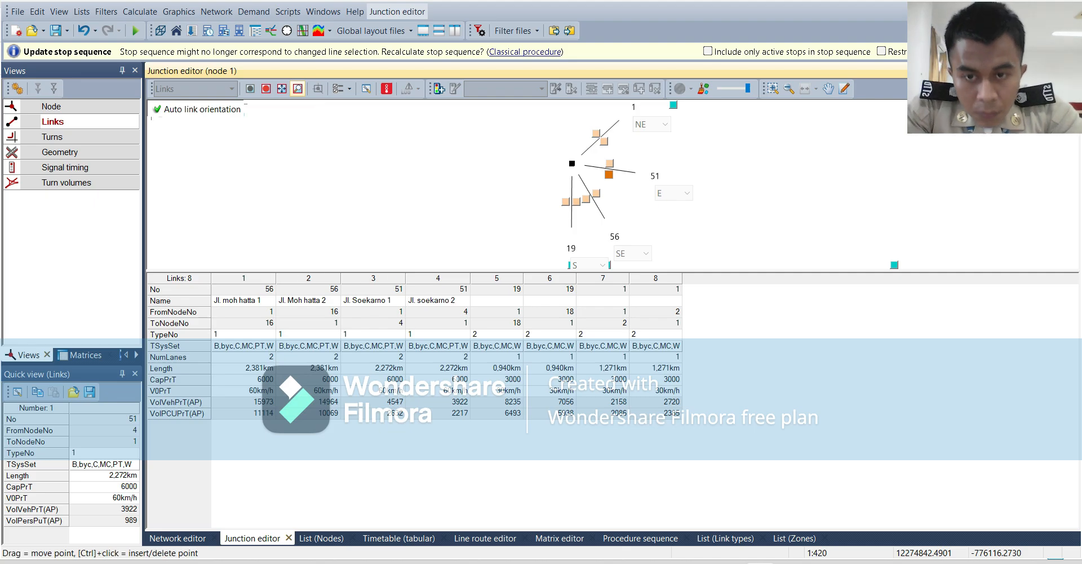
Name link 19 "Jl. amin 1" from node 1 to node 18 and "Jl. amin 2" in the opposite direction.
type("J")
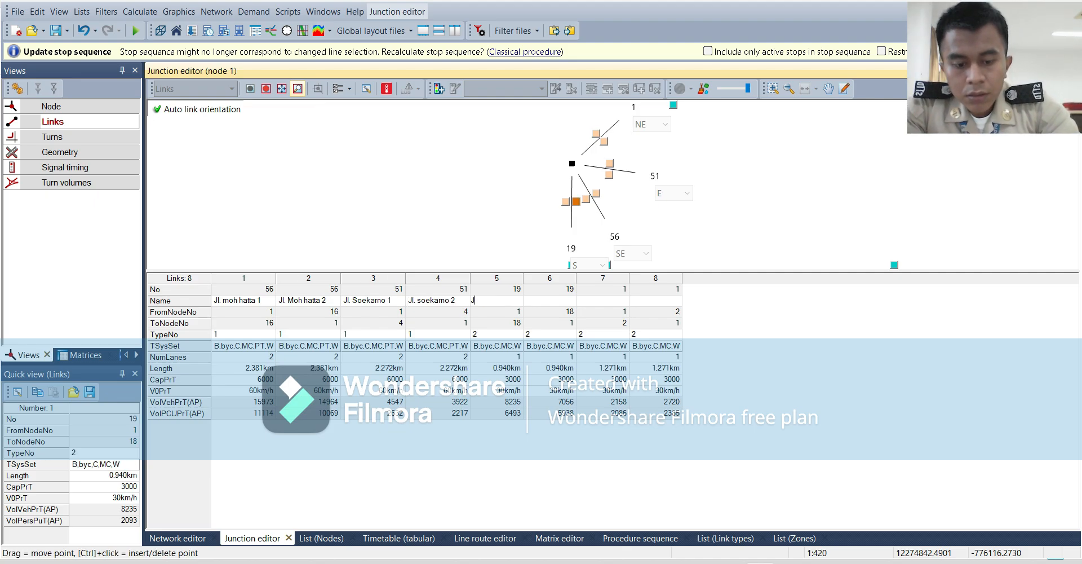
type("l.")
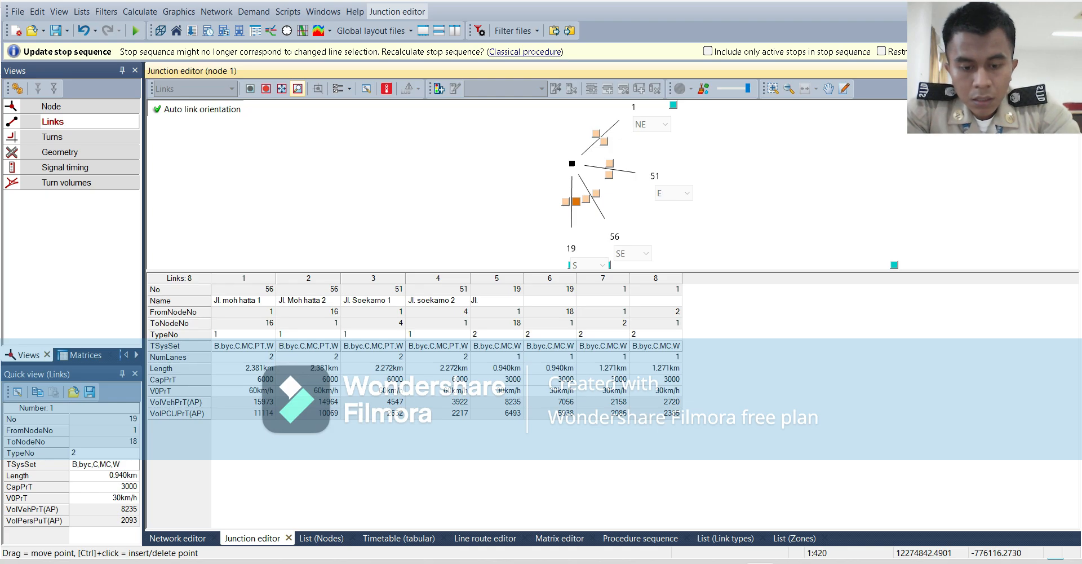
type(" amin")
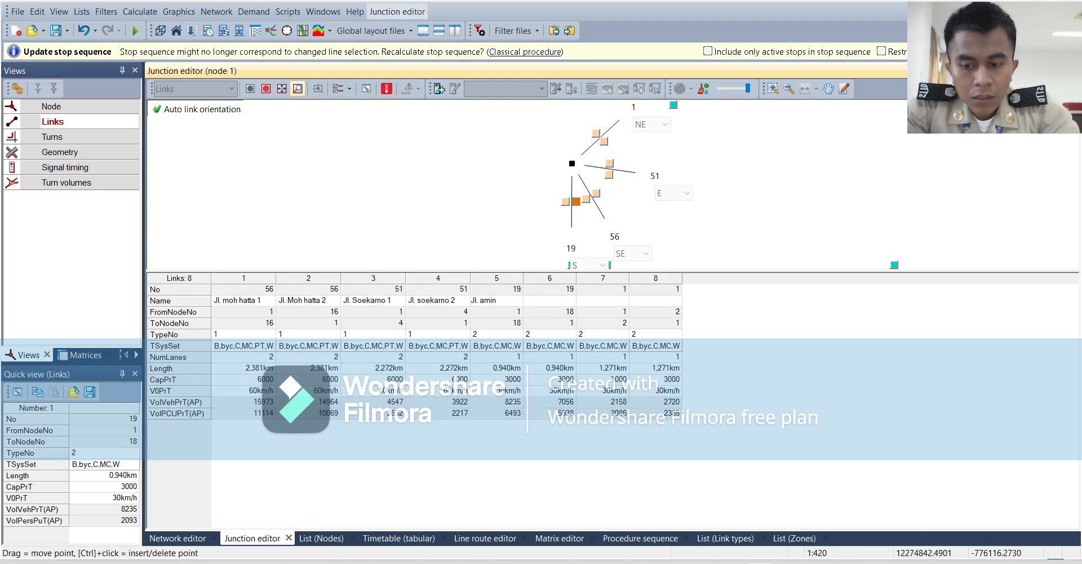
type(" 1")
key("Tab")
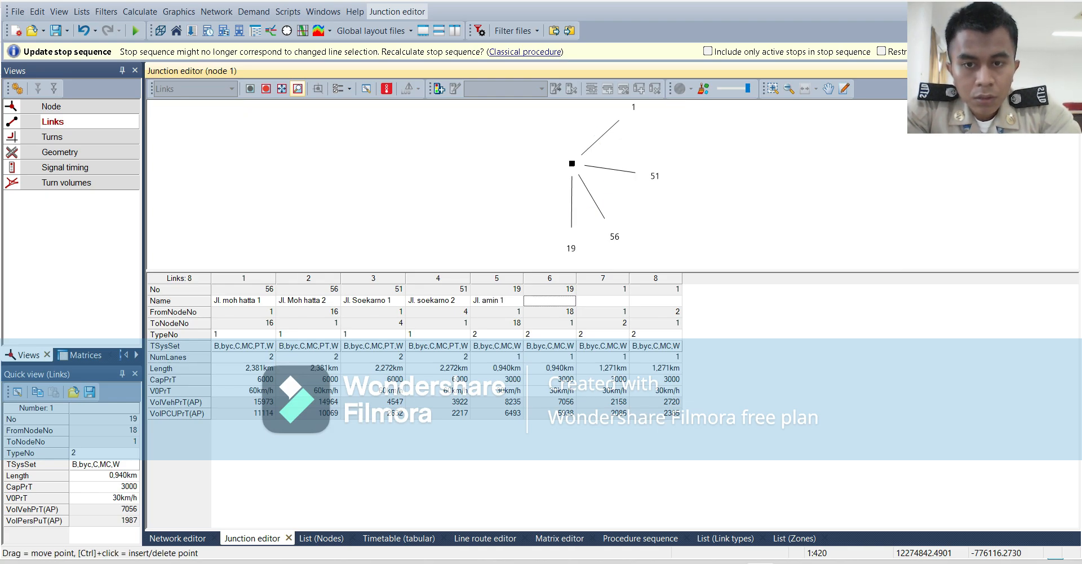
type("Jl. amin 2")
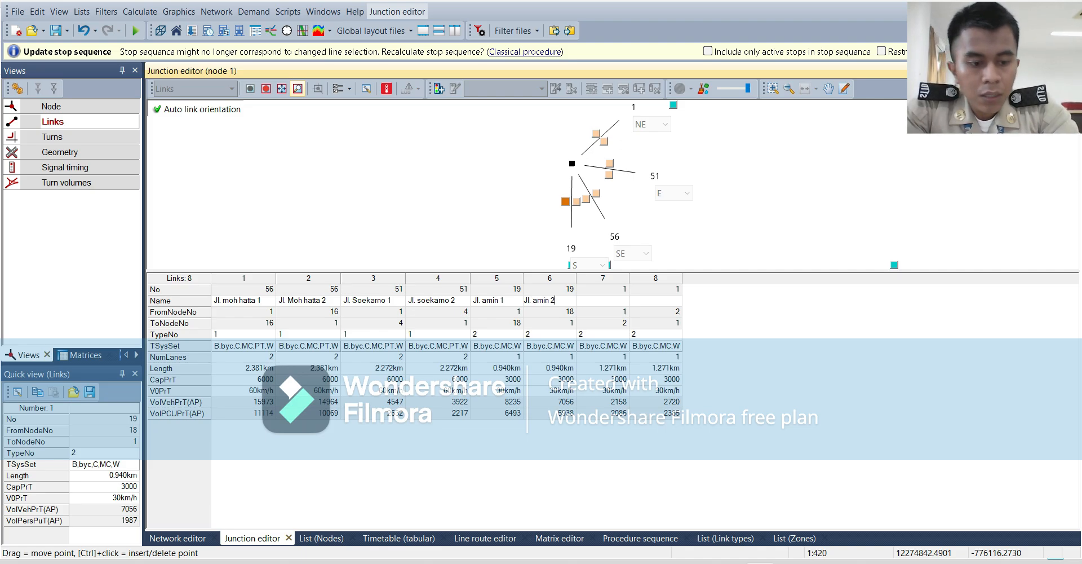
key("Tab")
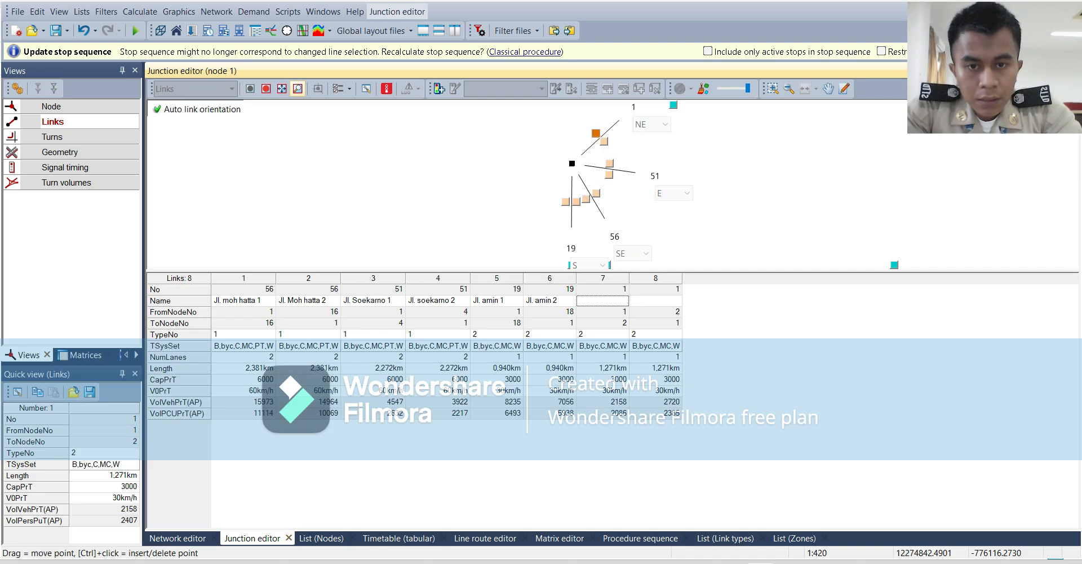
Name link 1 from node 1 to node 2 "Jl. amarudin 1".
type("Jl.")
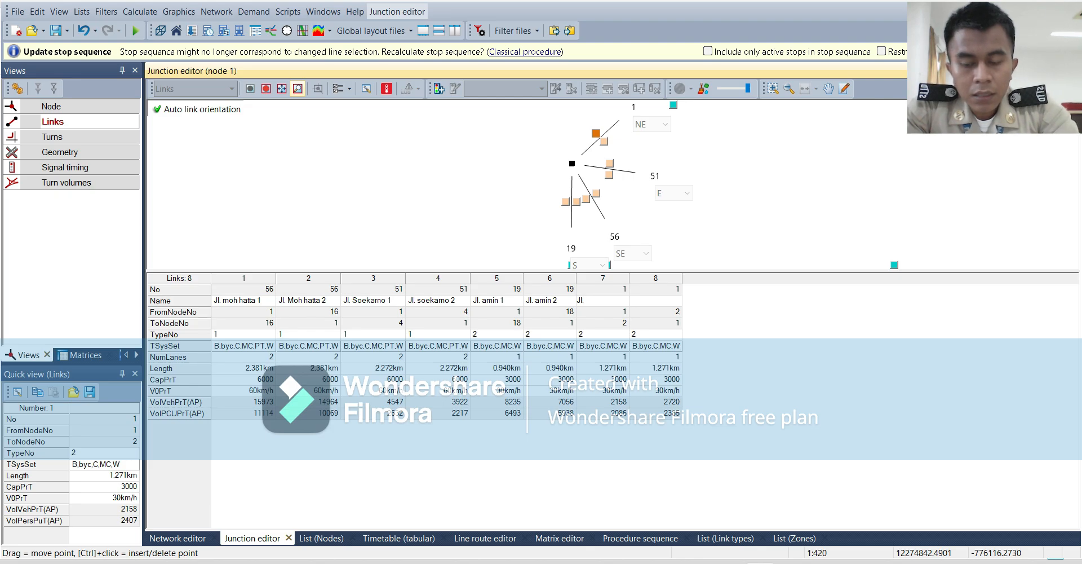
type(" amar")
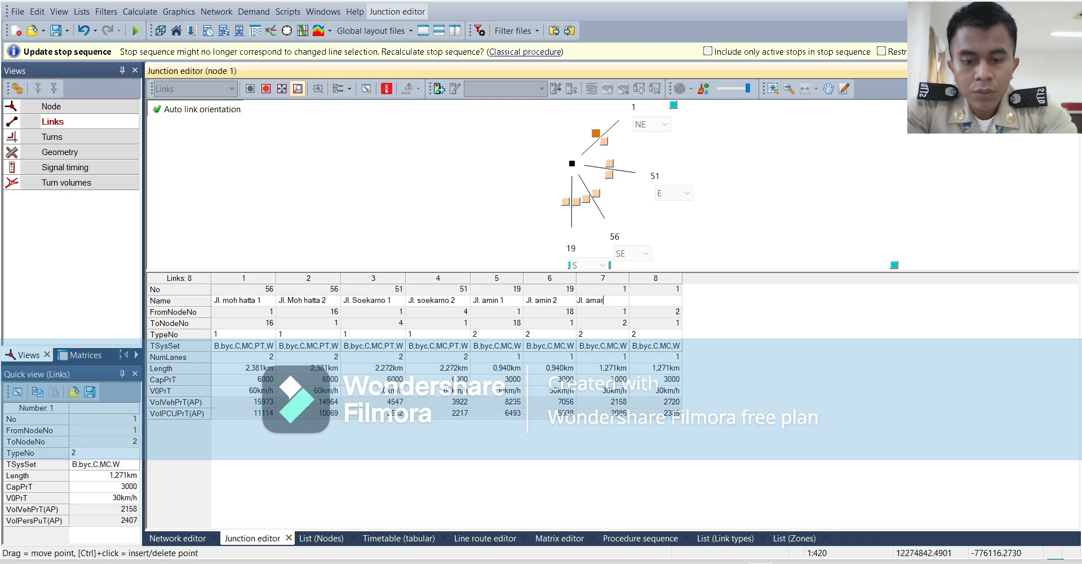
type("udin")
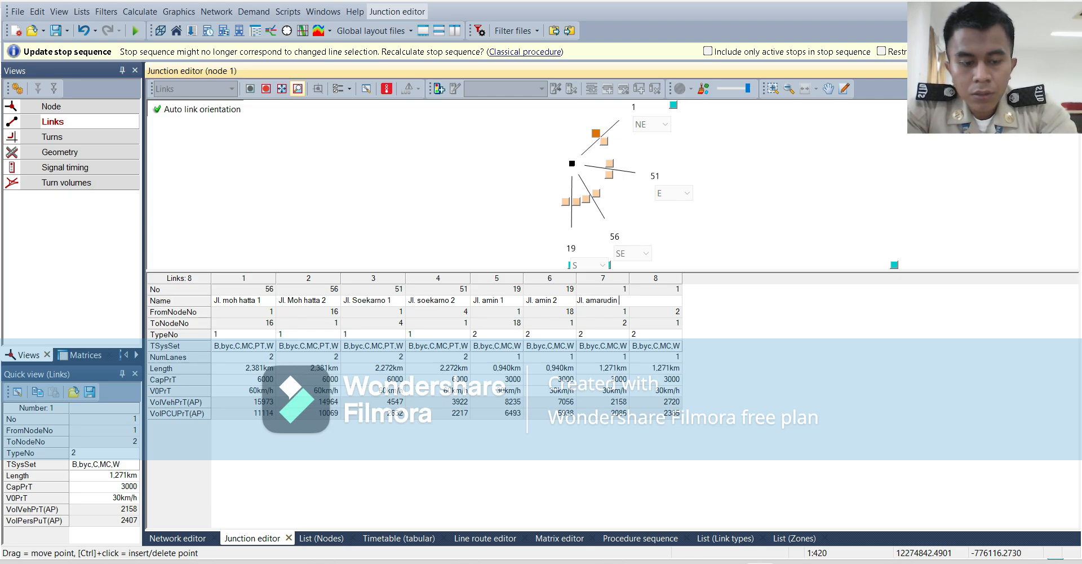
type(" 1")
key("Tab")
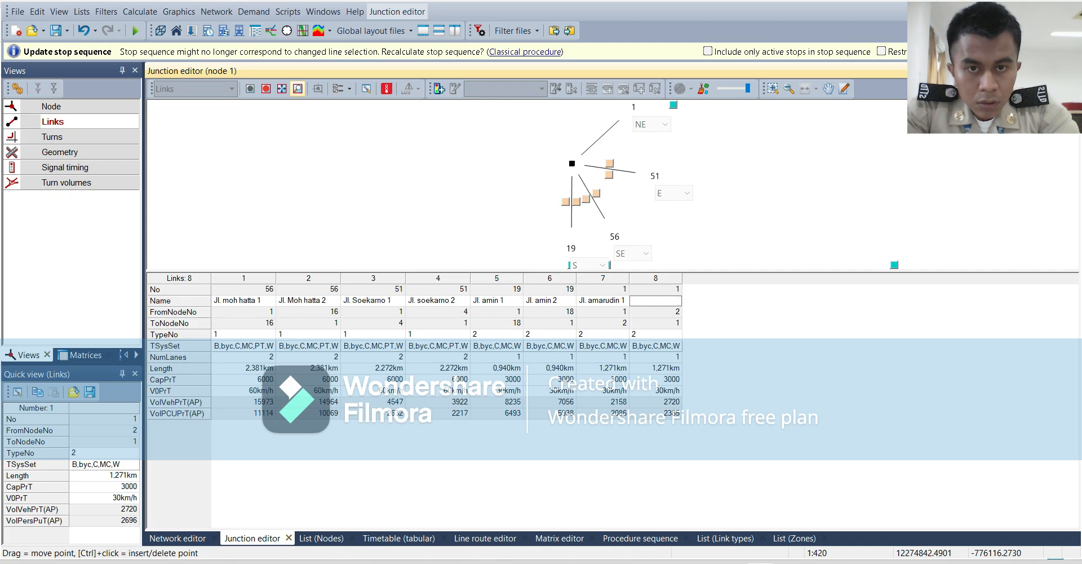
Name the opposite direction of link 1, from node 2 to node 1, "Jl. amarudin 2".
type("J")
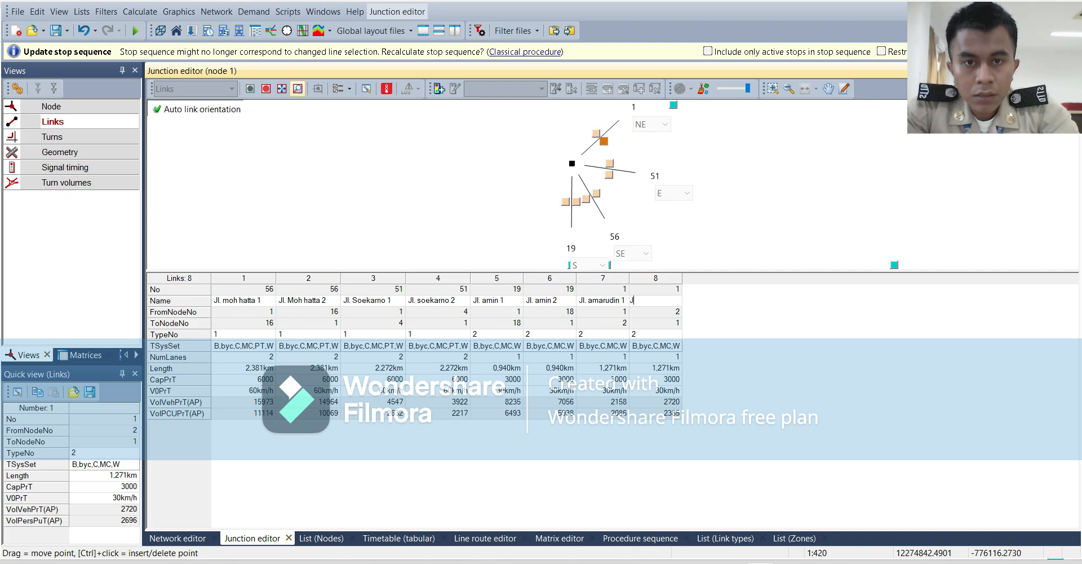
type("l. ")
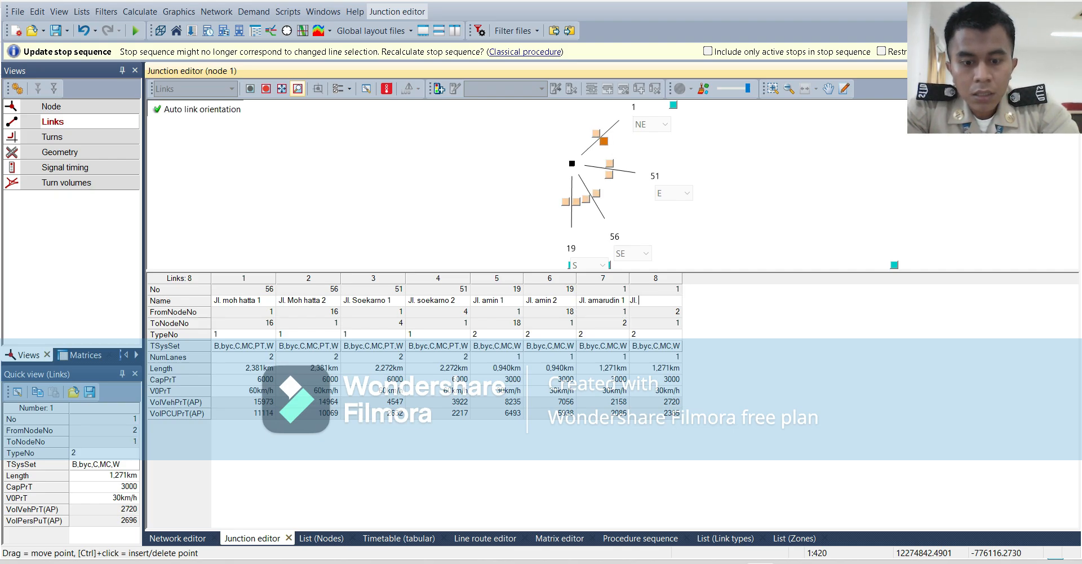
type("amarudin")
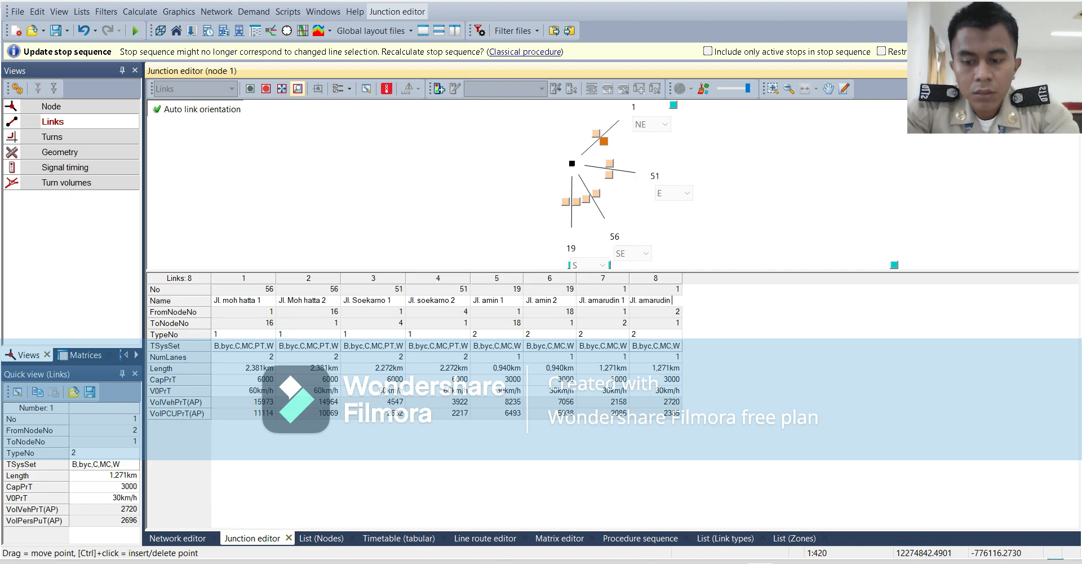
type(" 2")
key("Return")
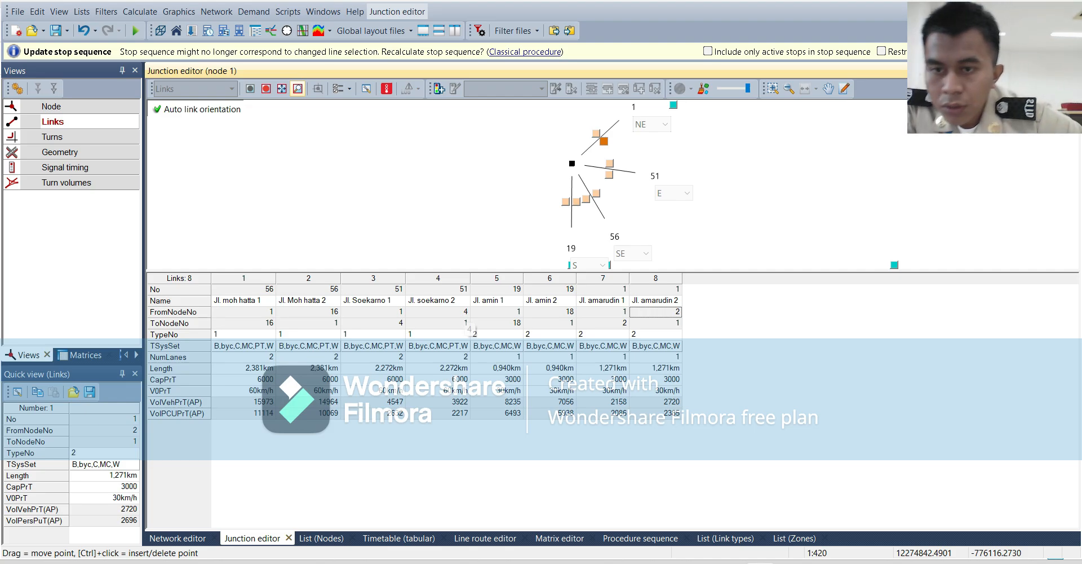
Show the turns of node 1 and set the CapPrT of the U-turn from node 2 back to node 2 to 0.
left_click(54, 136)
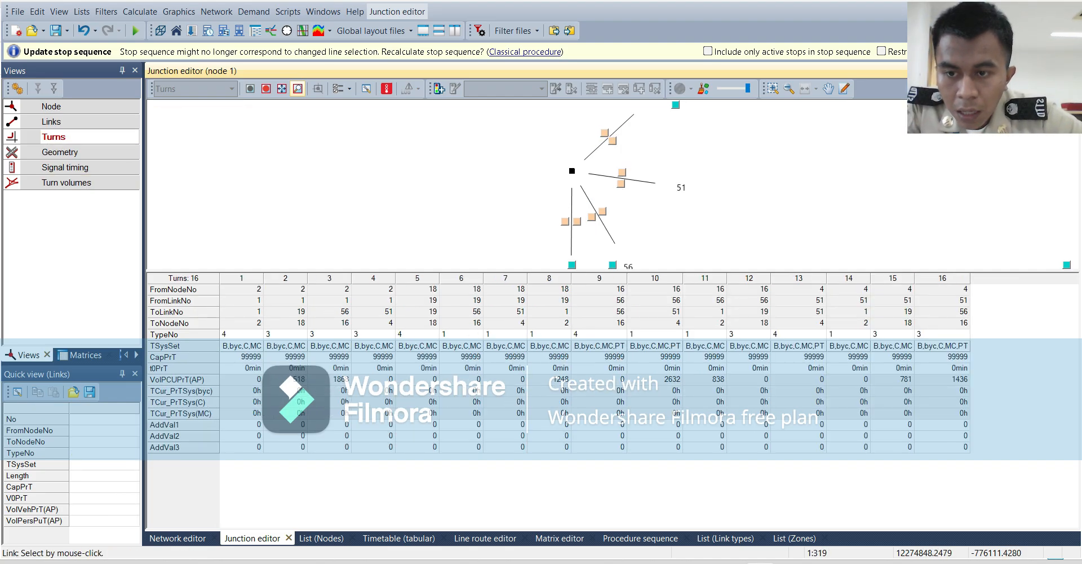
left_click(243, 356)
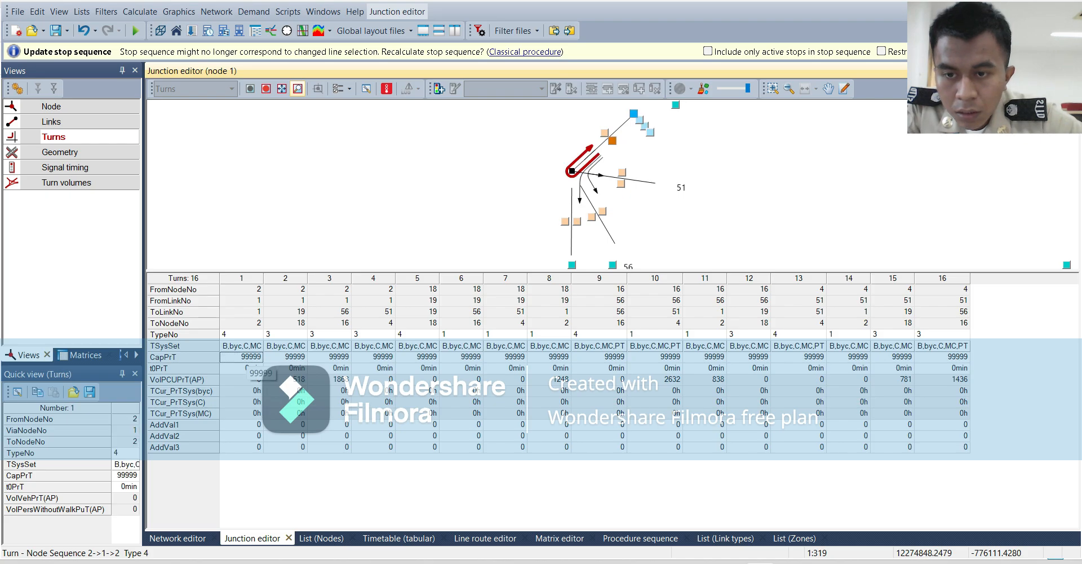
type("0")
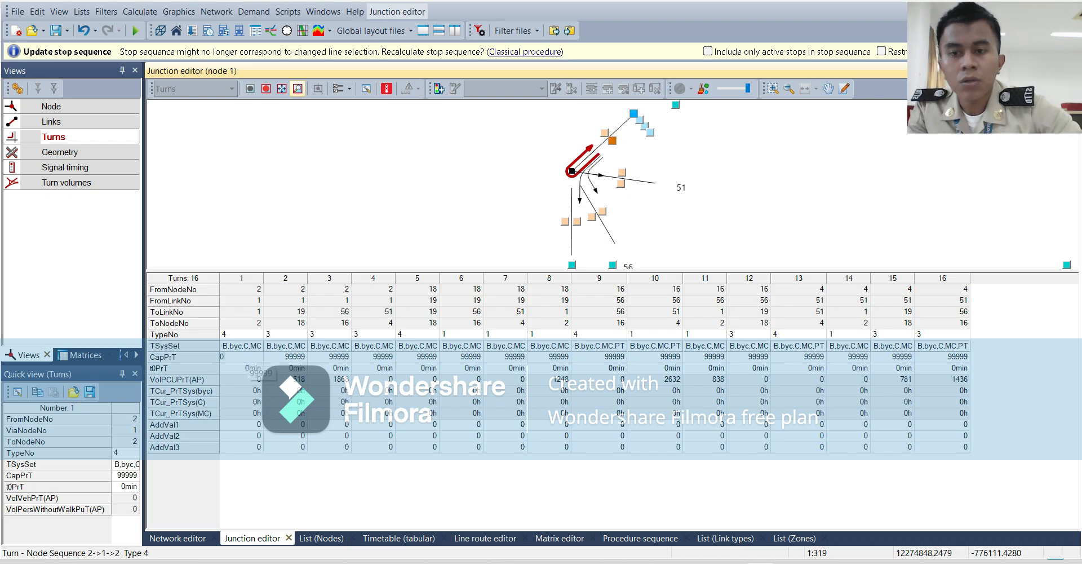
key("Return")
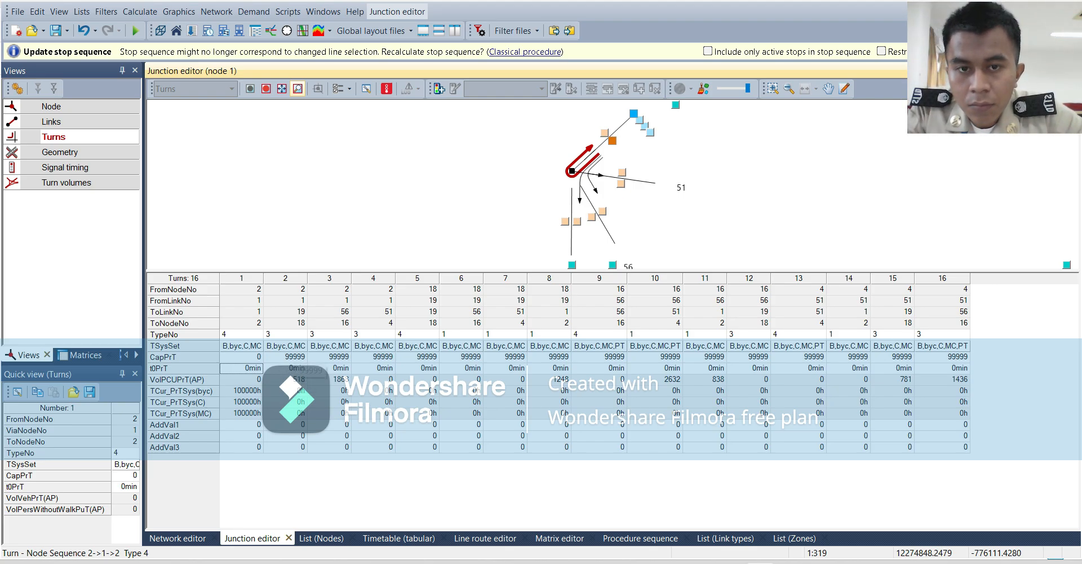
Set the CapPrT of the U-turn from node 18 back to node 18 to 0.
left_click(297, 358)
left_click(334, 358)
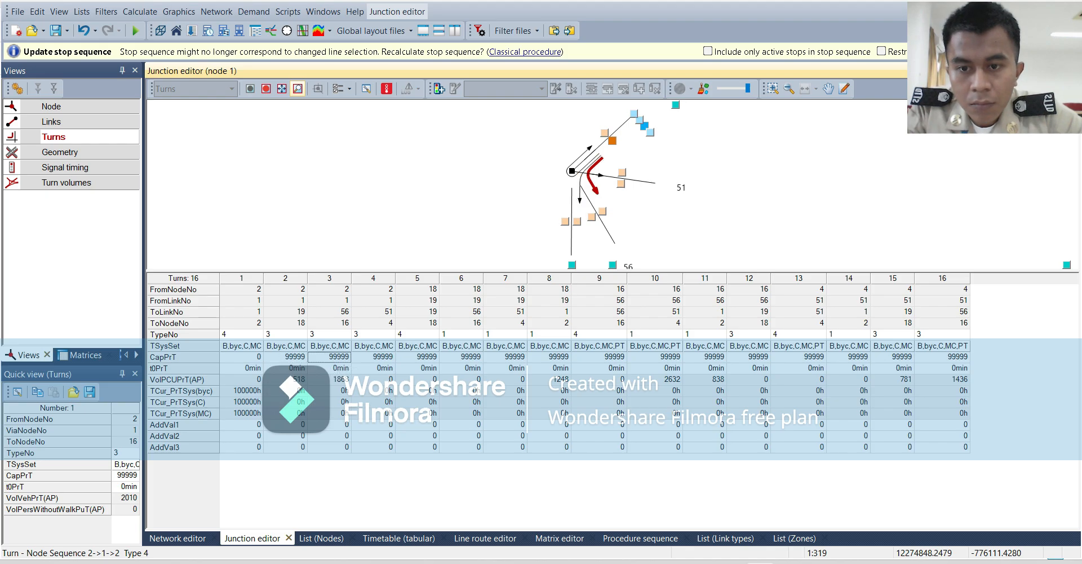
left_click(376, 358)
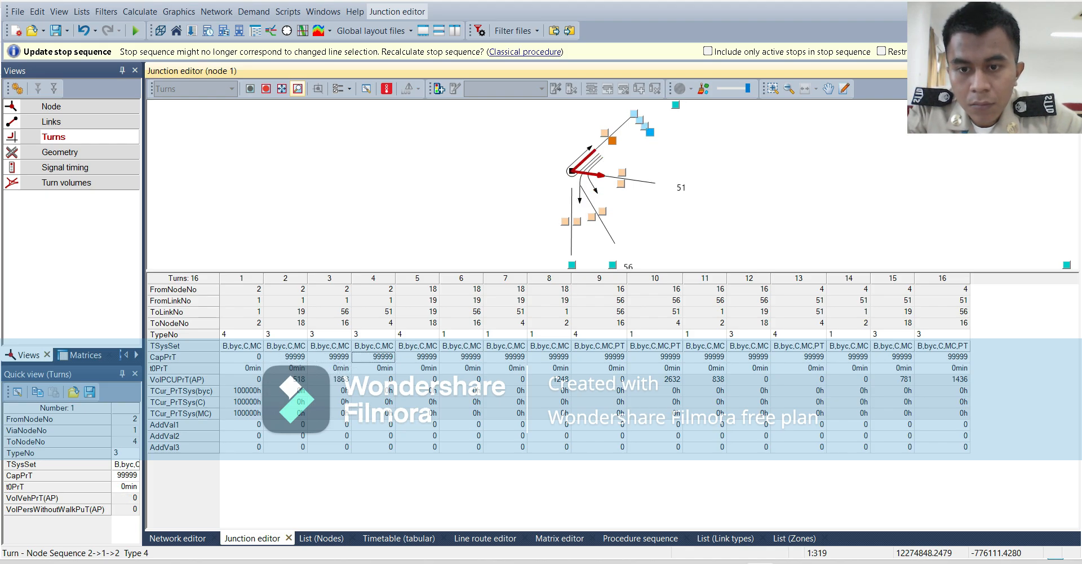
left_click(420, 357)
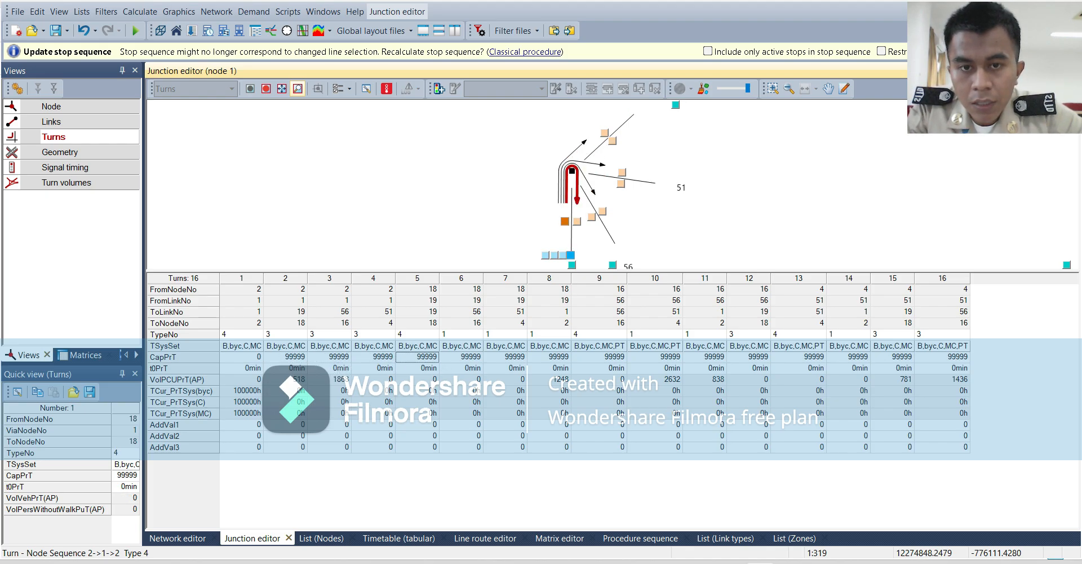
type("0")
key("Return")
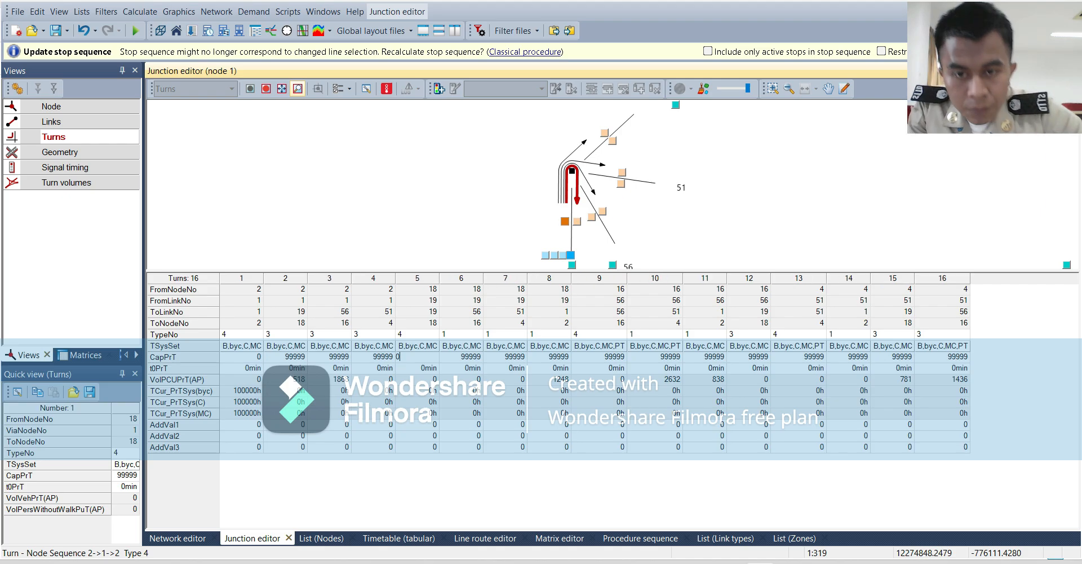
Set the CapPrT of the turn from node 18 to node 16 to 0.
left_click(462, 357)
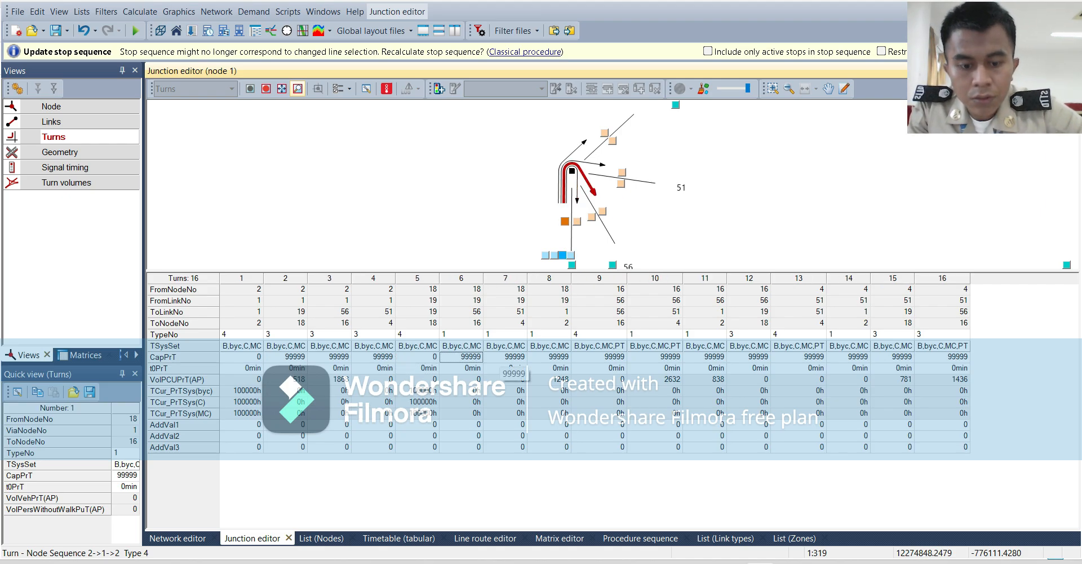
type("0")
key("Return")
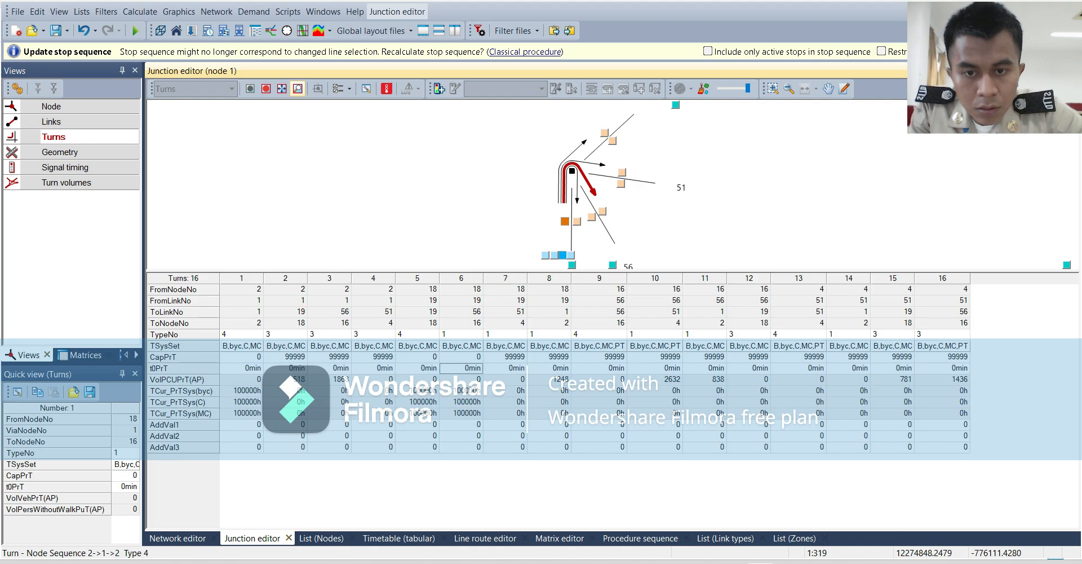
Set the CapPrT of the U-turn from node 16 back to node 16 to 0.
left_click(506, 357)
left_click(549, 357)
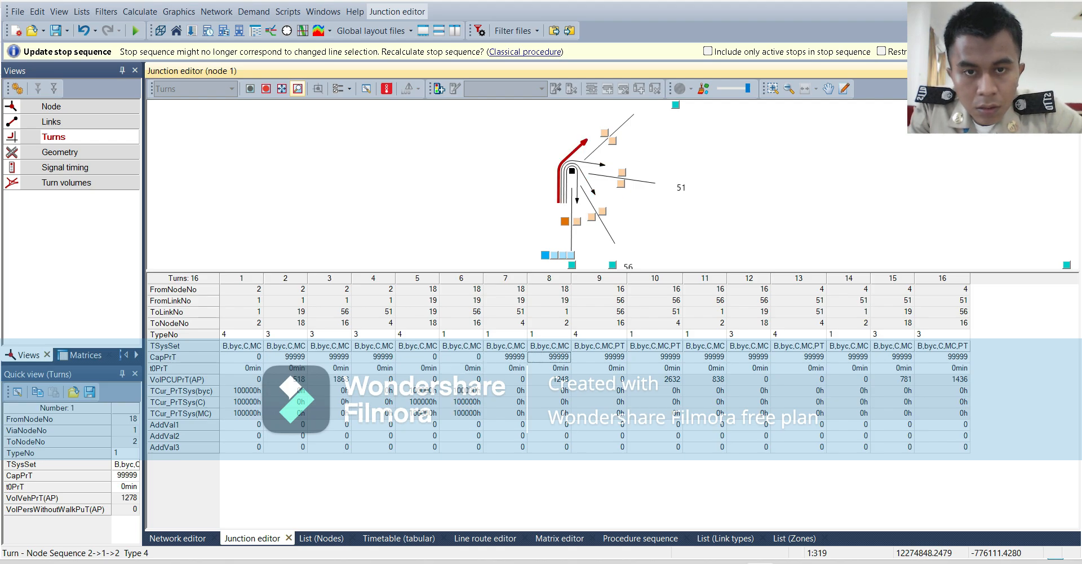
left_click(599, 357)
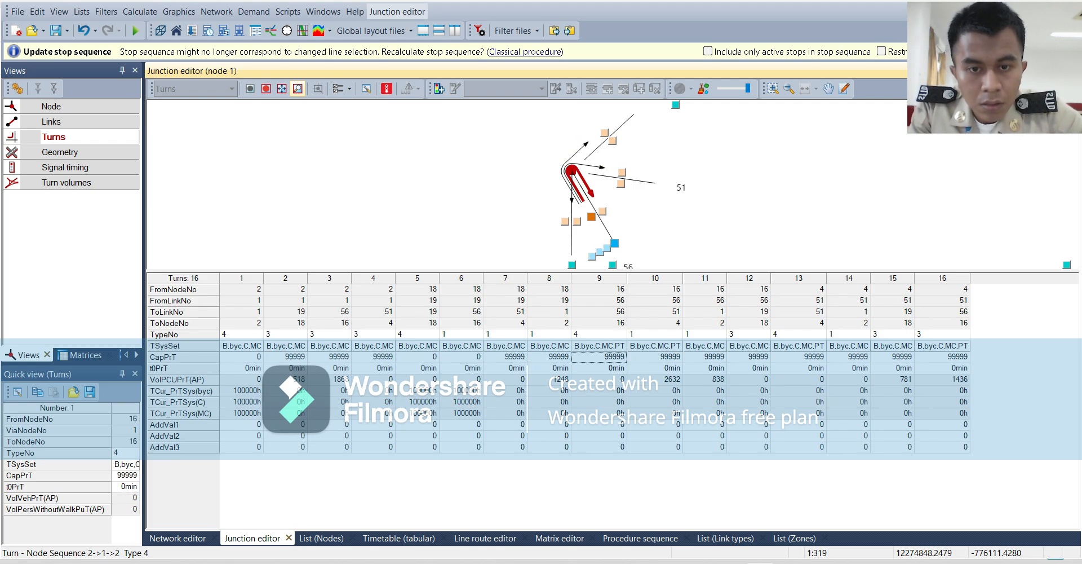
type("0")
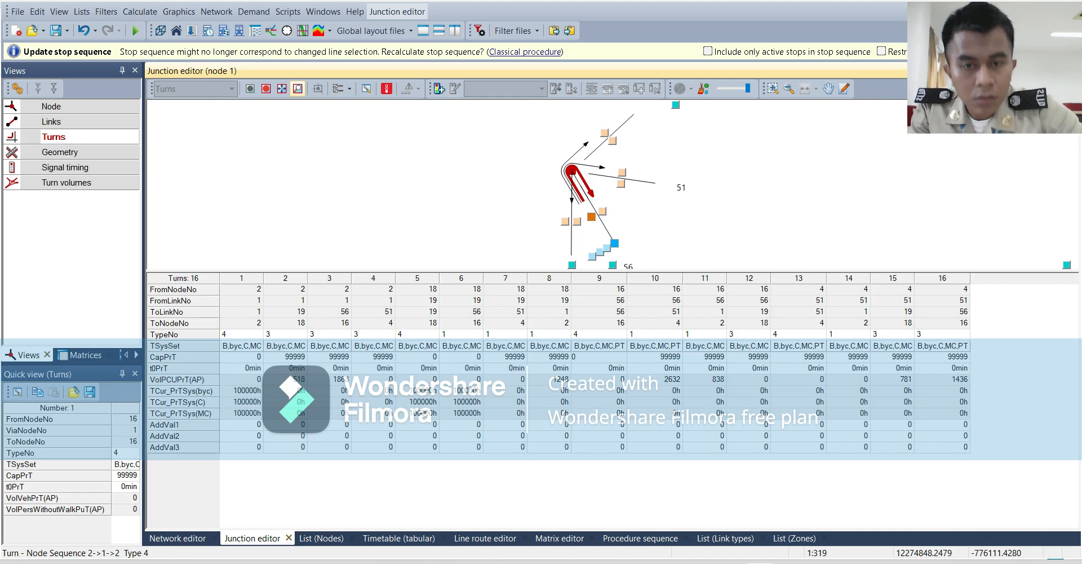
key("Return")
left_click(656, 356)
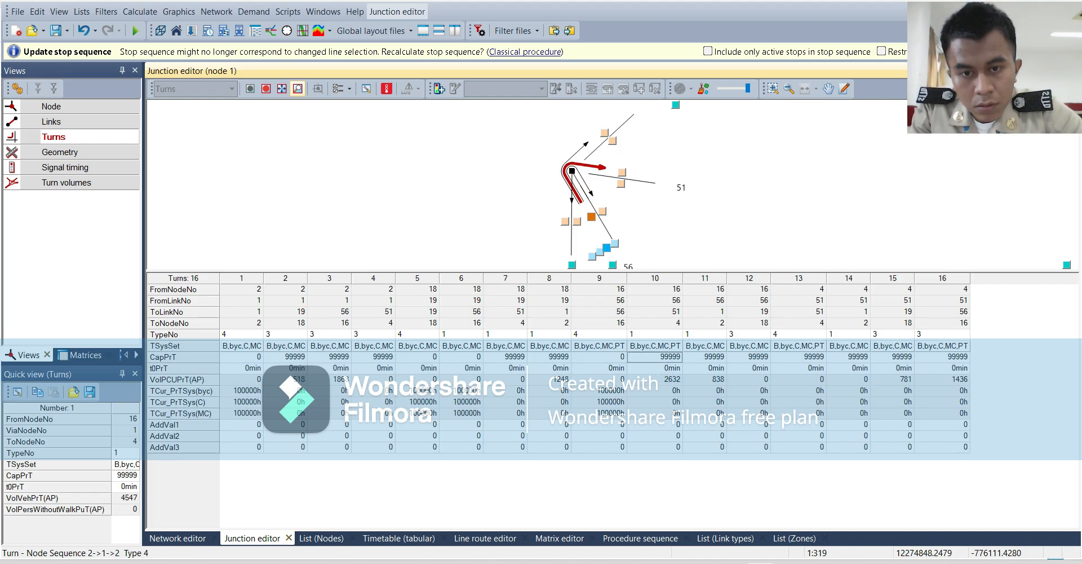
Set the CapPrT of the turn from node 18 to node 16 to 9999.
left_click(461, 356)
type("9999")
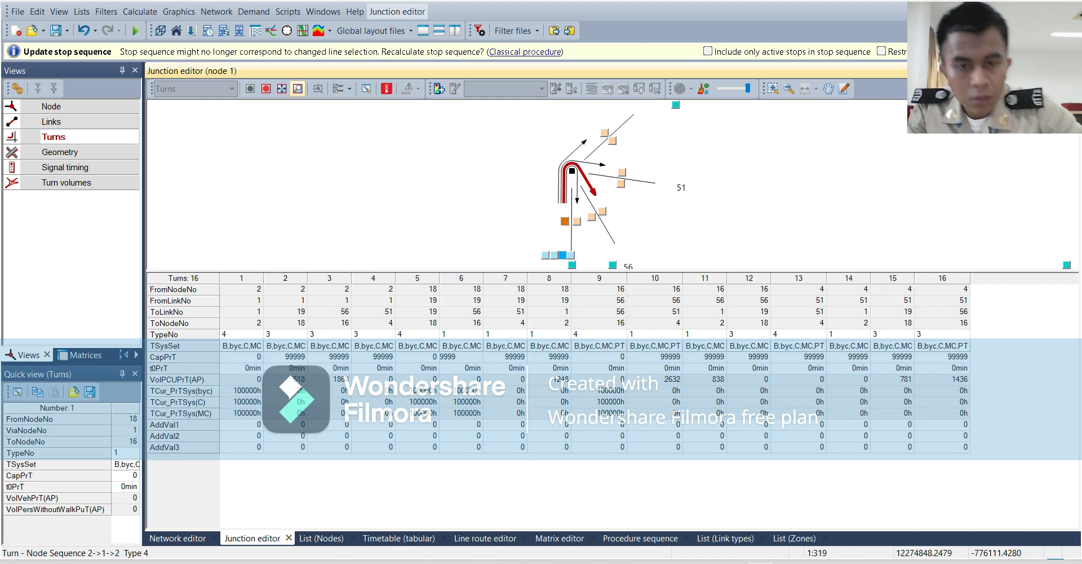
key("Return")
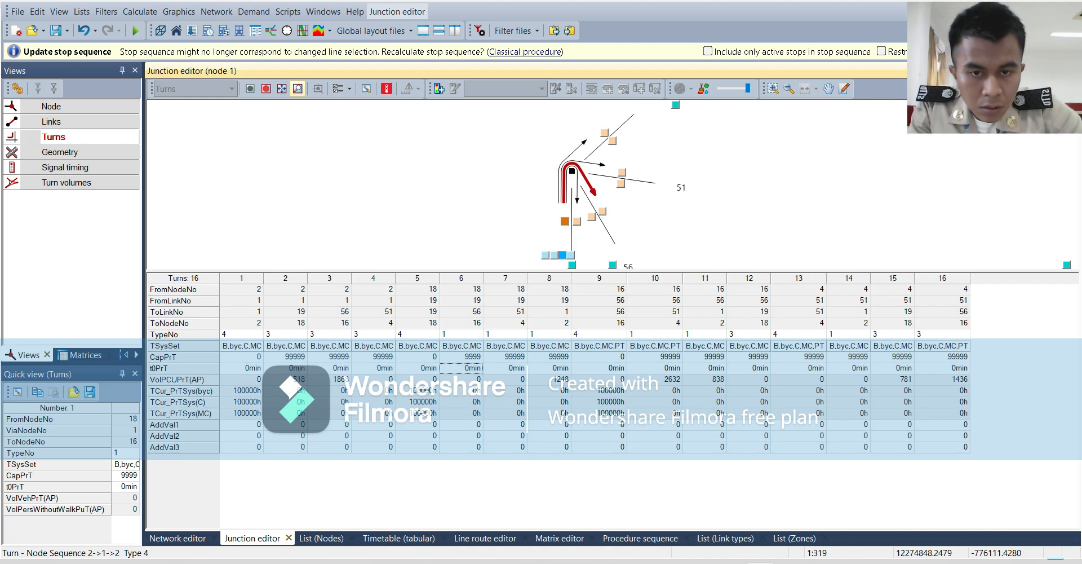
Set the CapPrT of the turn from node 16 to node 18 to 0.
left_click(606, 358)
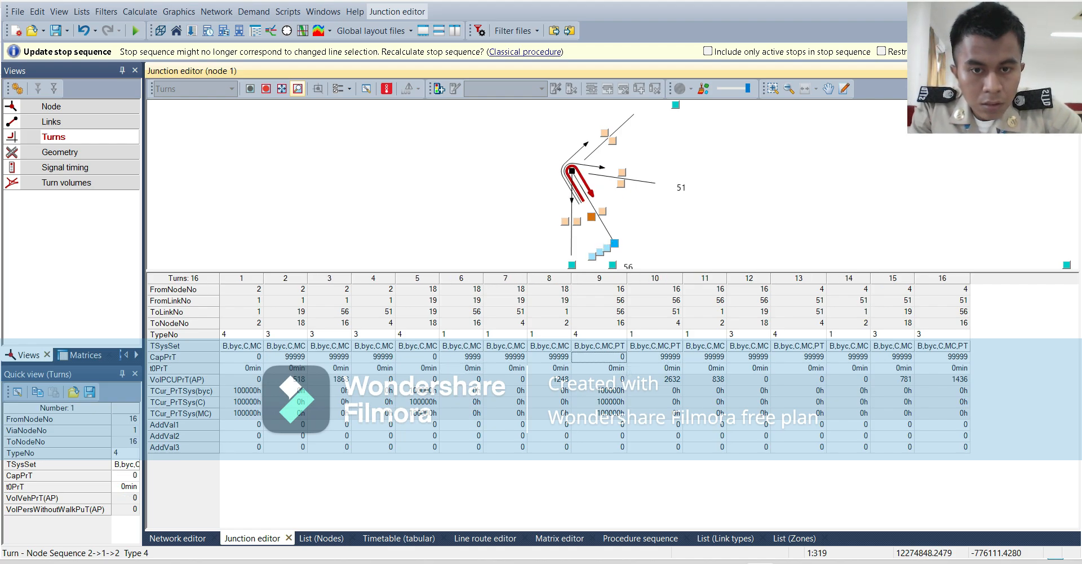
left_click(655, 357)
left_click(705, 357)
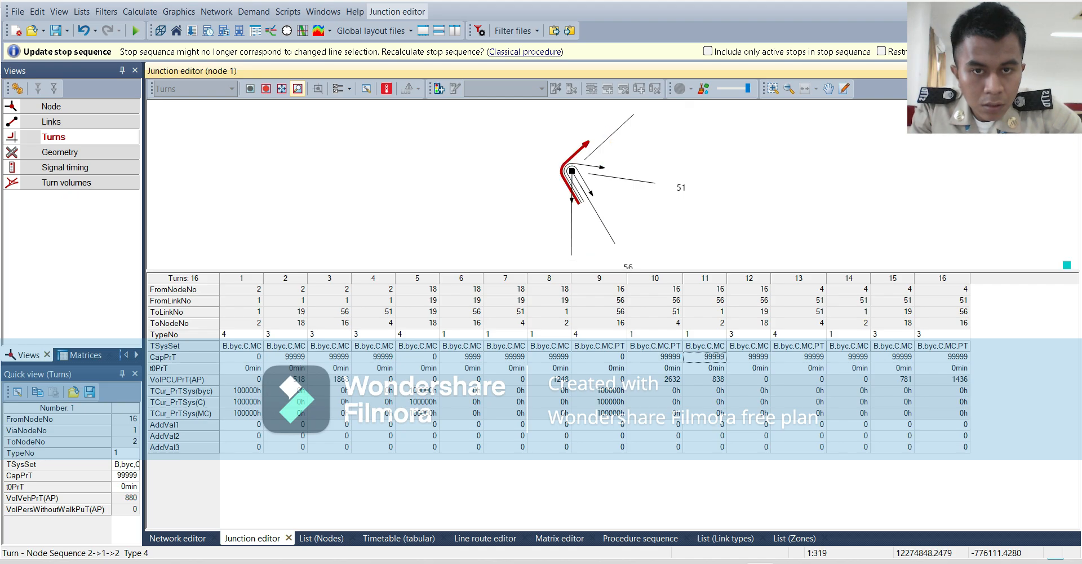
double_click(750, 345)
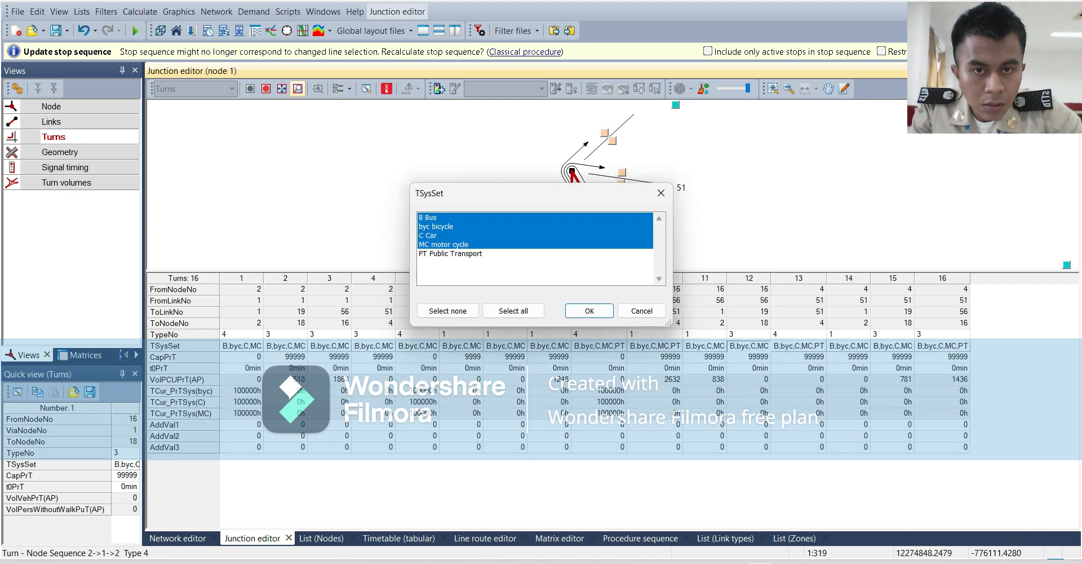
left_click(641, 310)
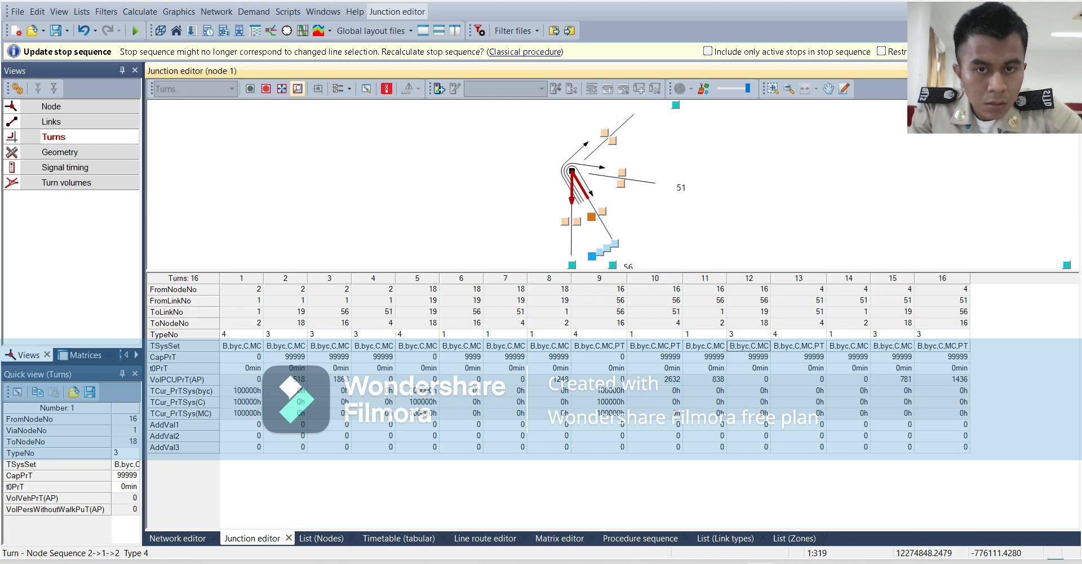
left_click(800, 357)
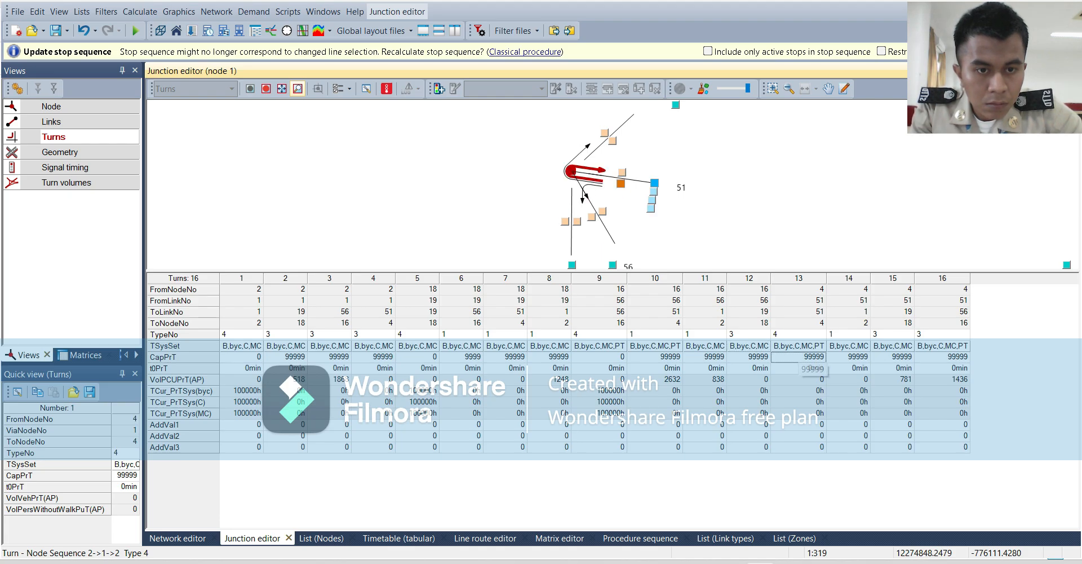
left_click(749, 356)
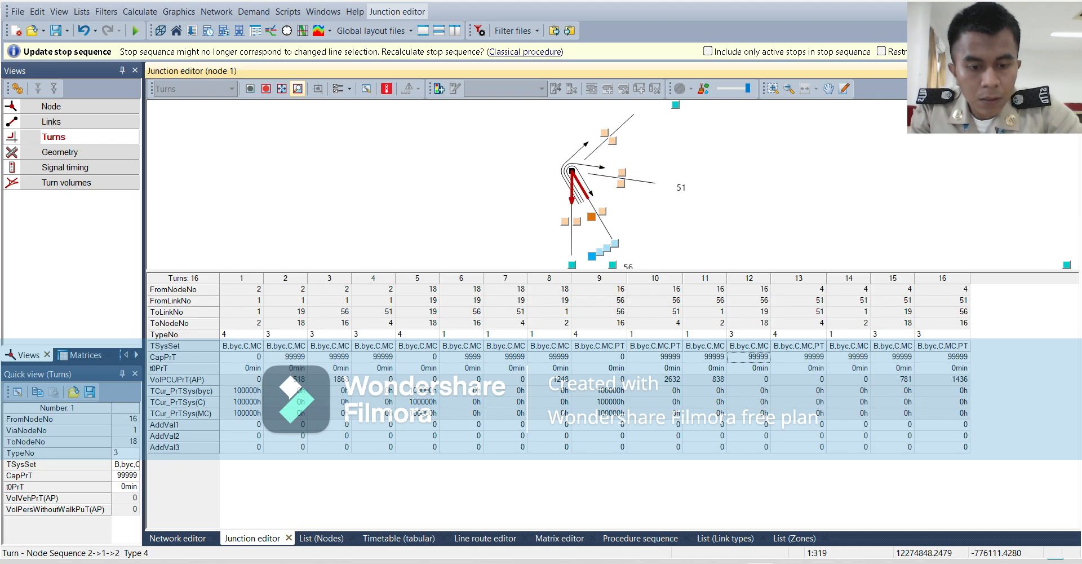
type("0")
key("Return")
Set the CapPrT of the U-turn from node 4 back to node 4 to 0.
left_click(799, 357)
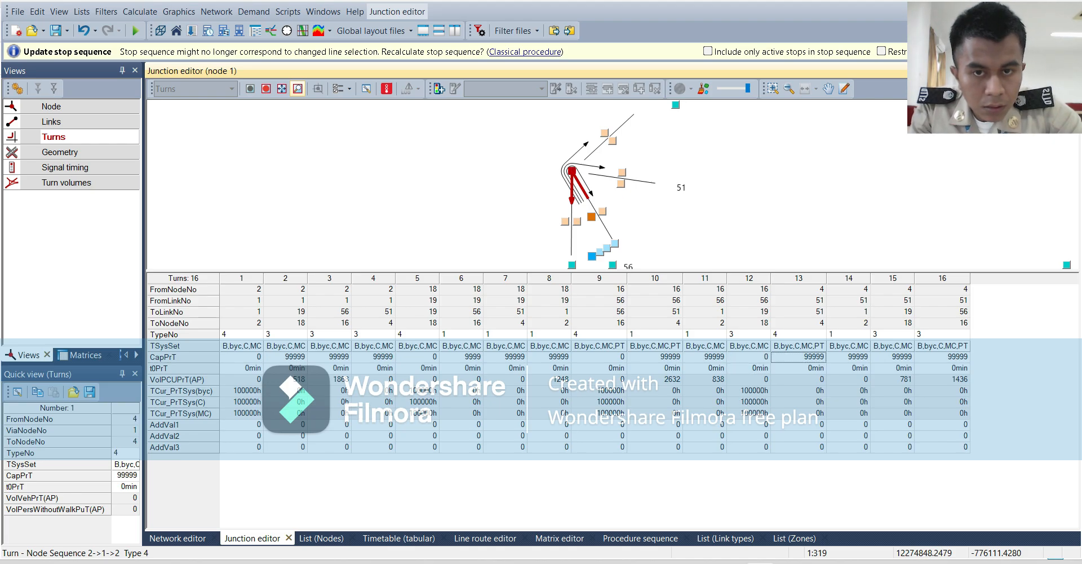
type("0")
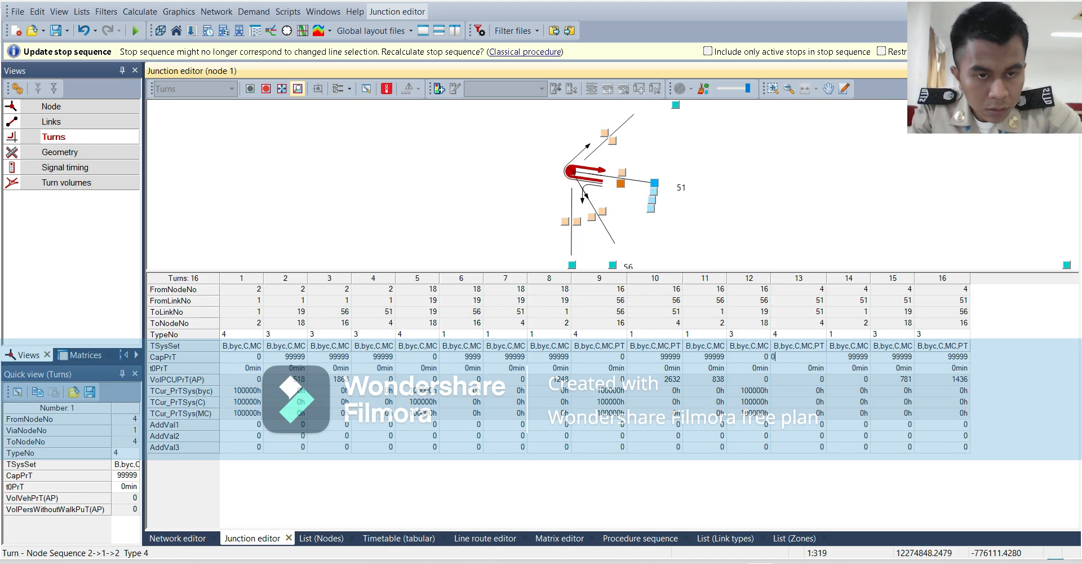
key("Return")
Set the CapPrT of the turn from node 4 to node 16 to 0.
left_click(849, 357)
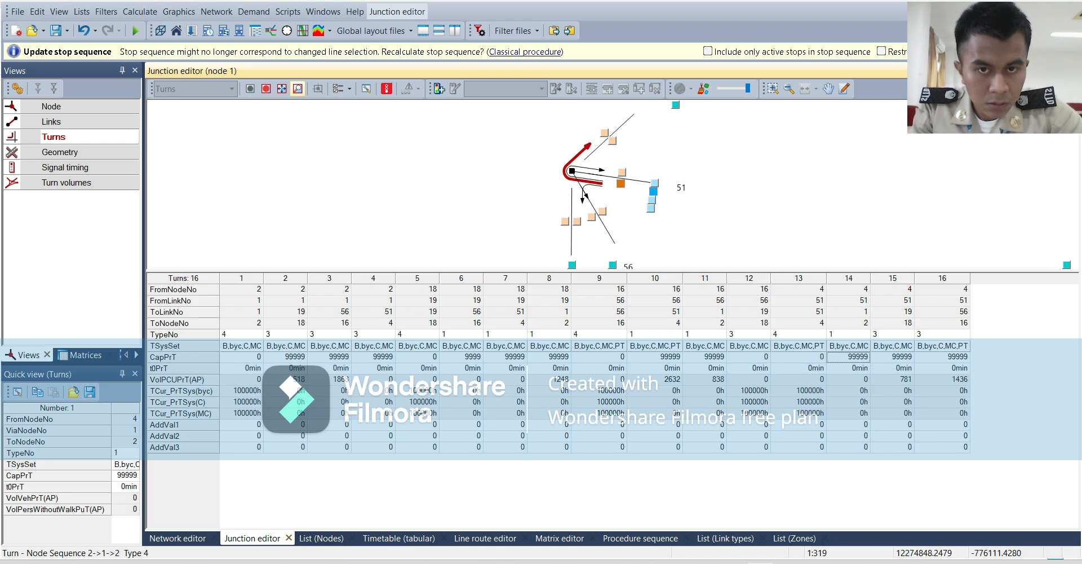
double_click(893, 346)
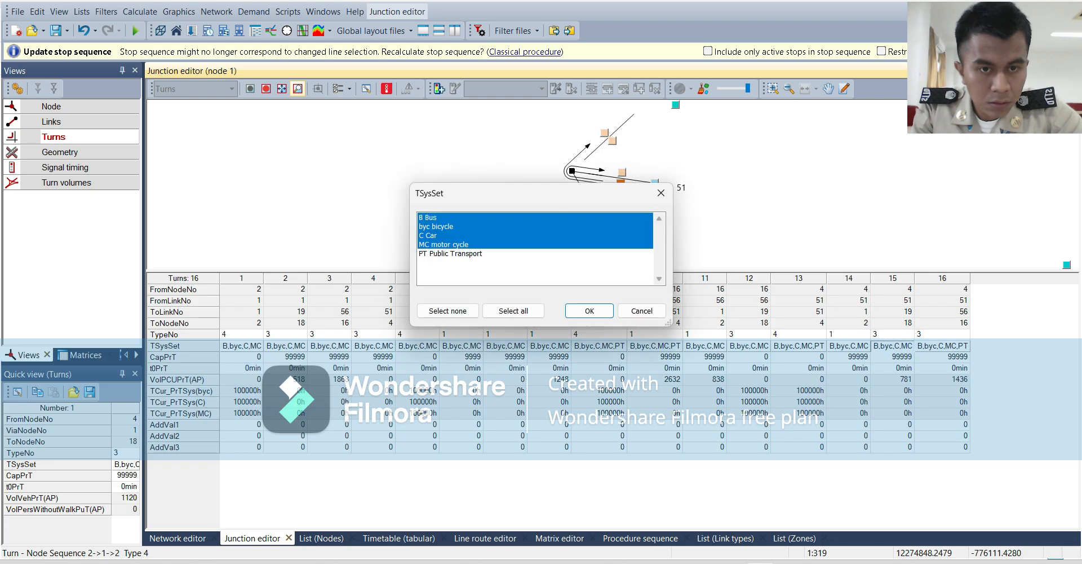
left_click(661, 193)
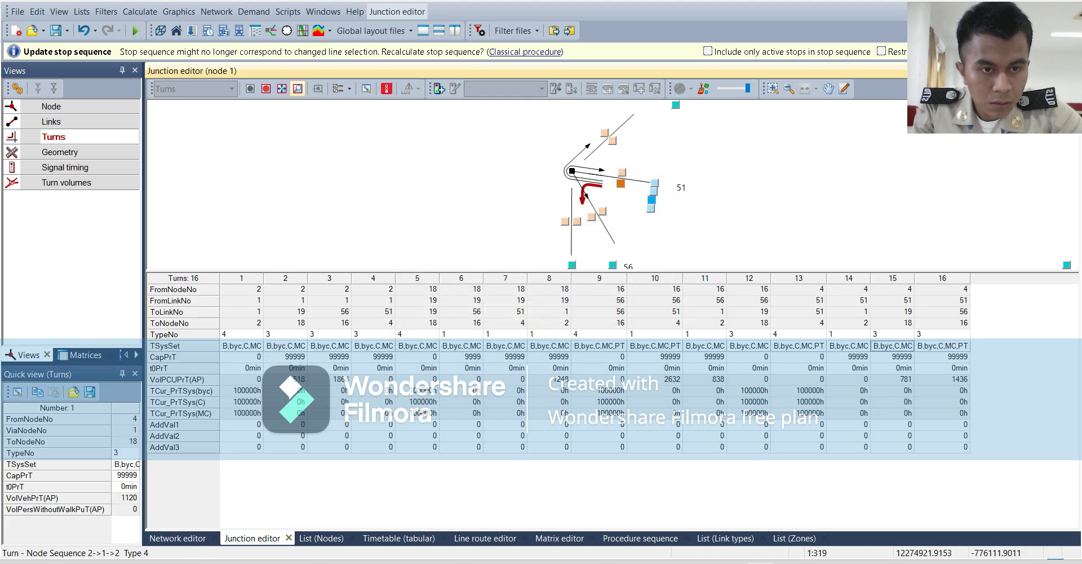
left_click(893, 357)
left_click(942, 357)
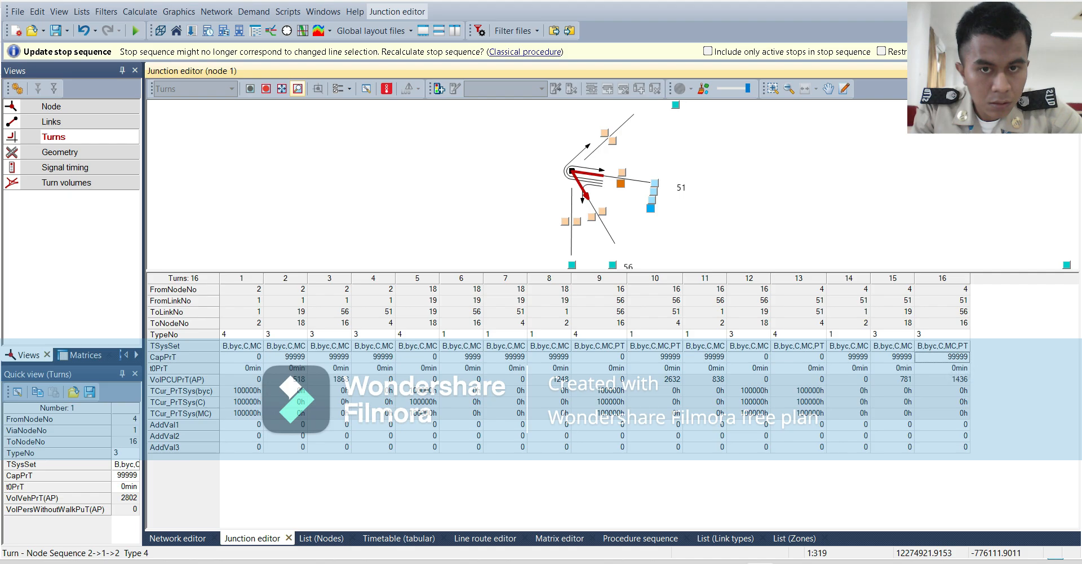
type("0")
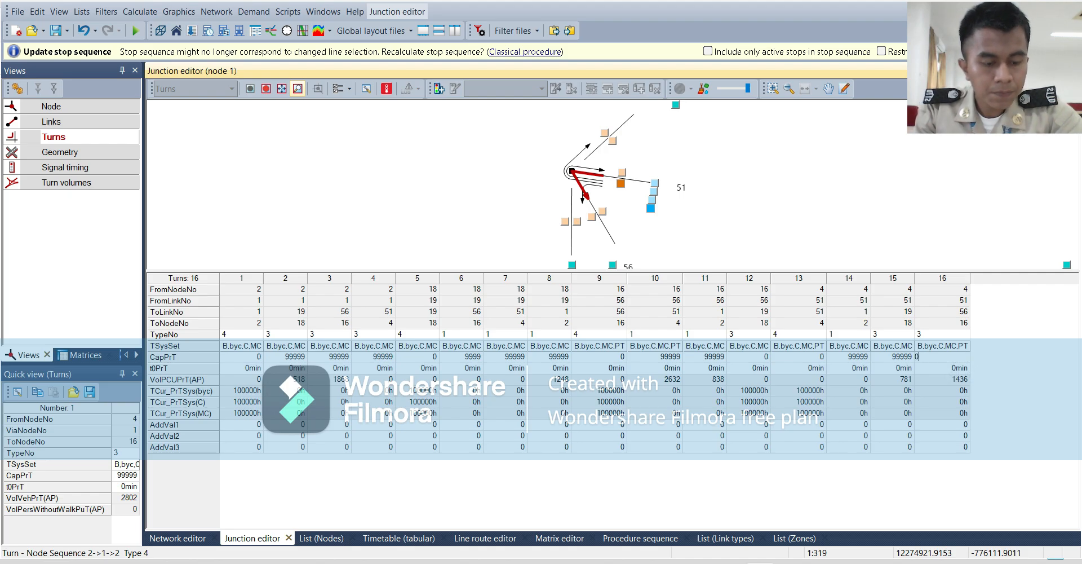
key("Return")
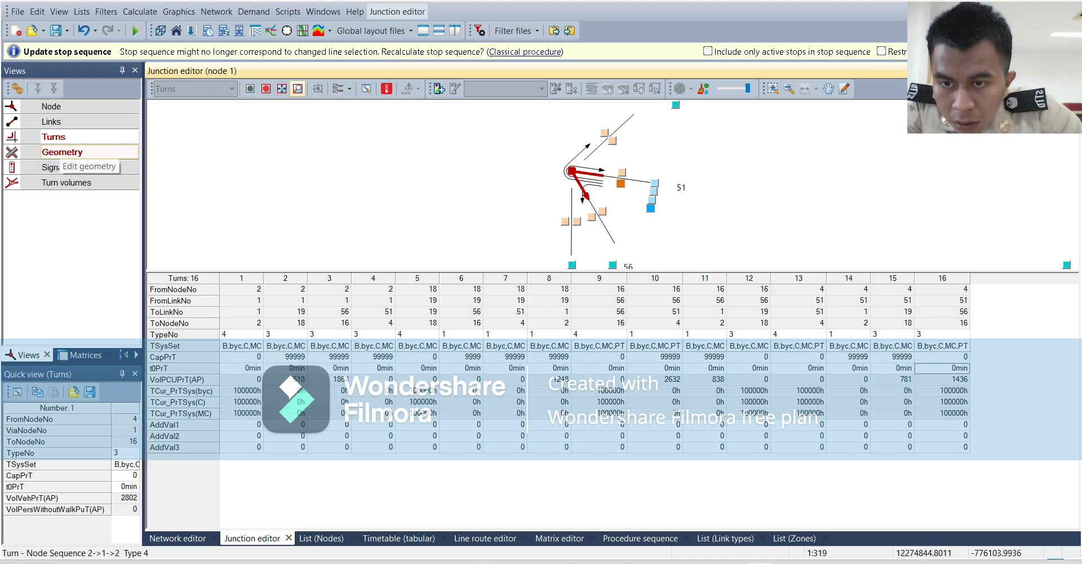
Open the geometry attributes for the legs of node 1.
left_click(59, 152)
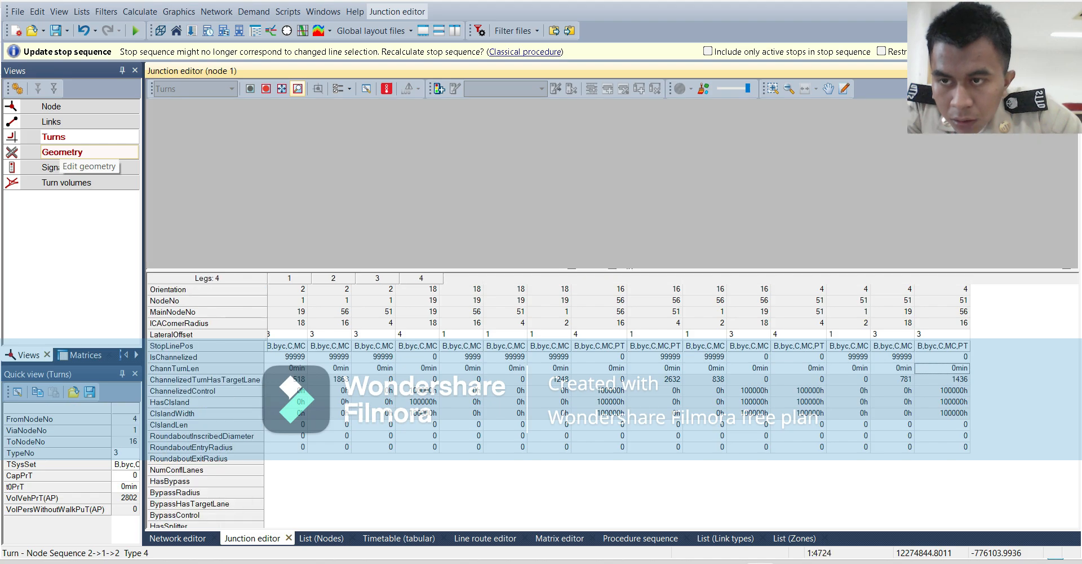
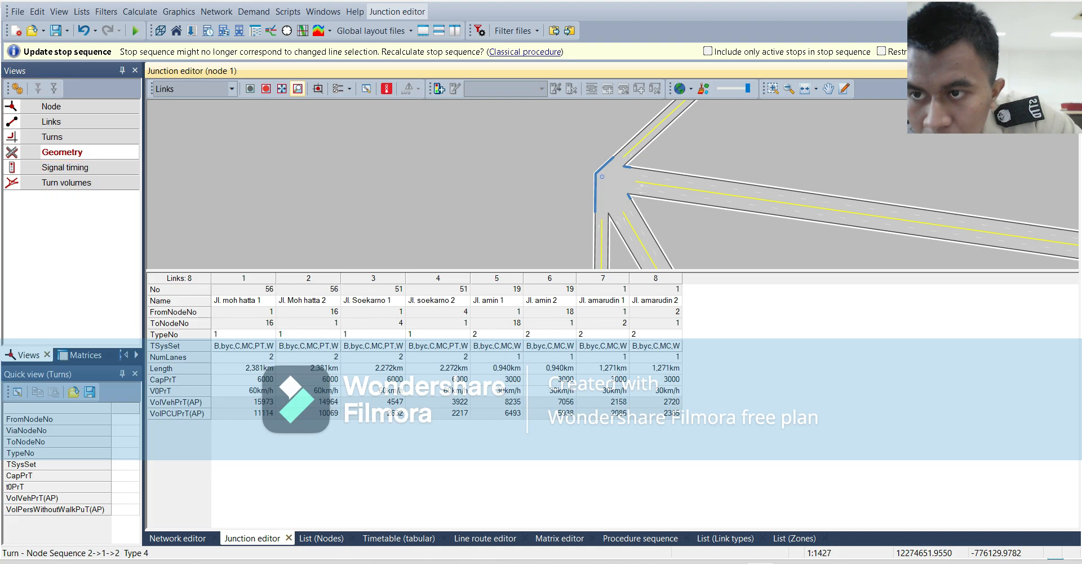
left_click(54, 136)
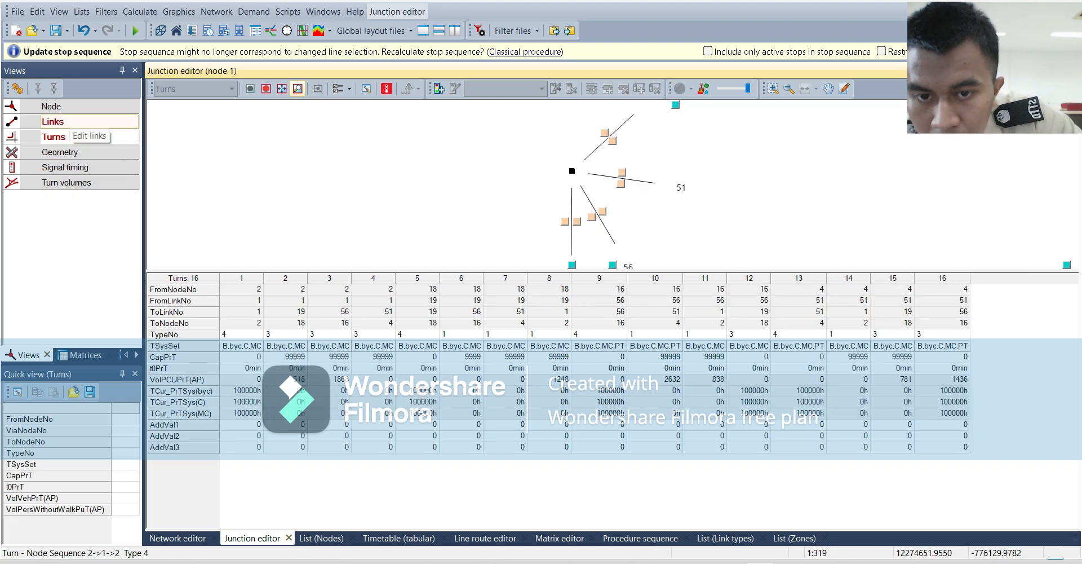
left_click(52, 122)
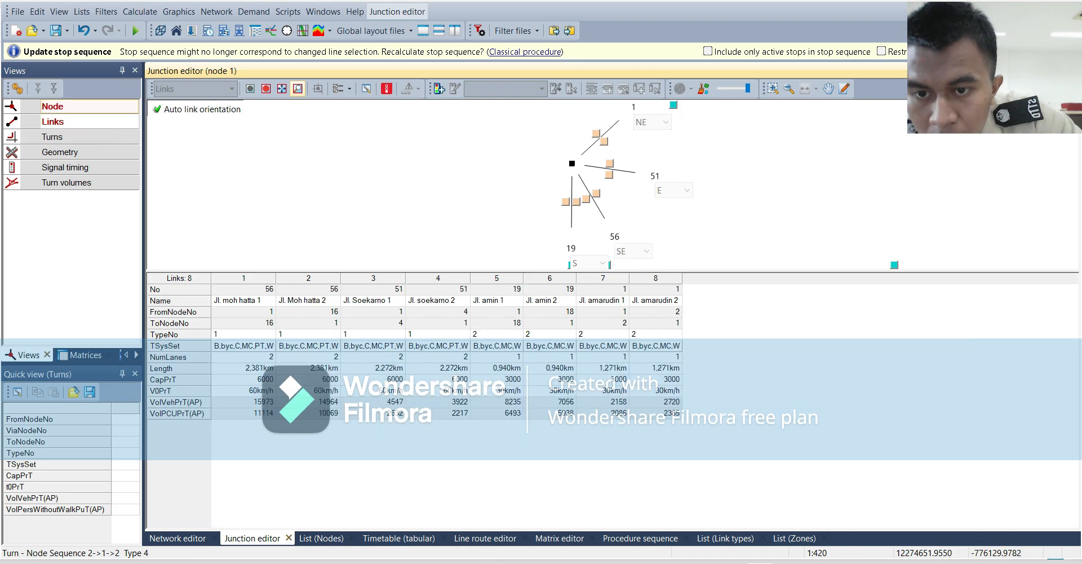
left_click(52, 106)
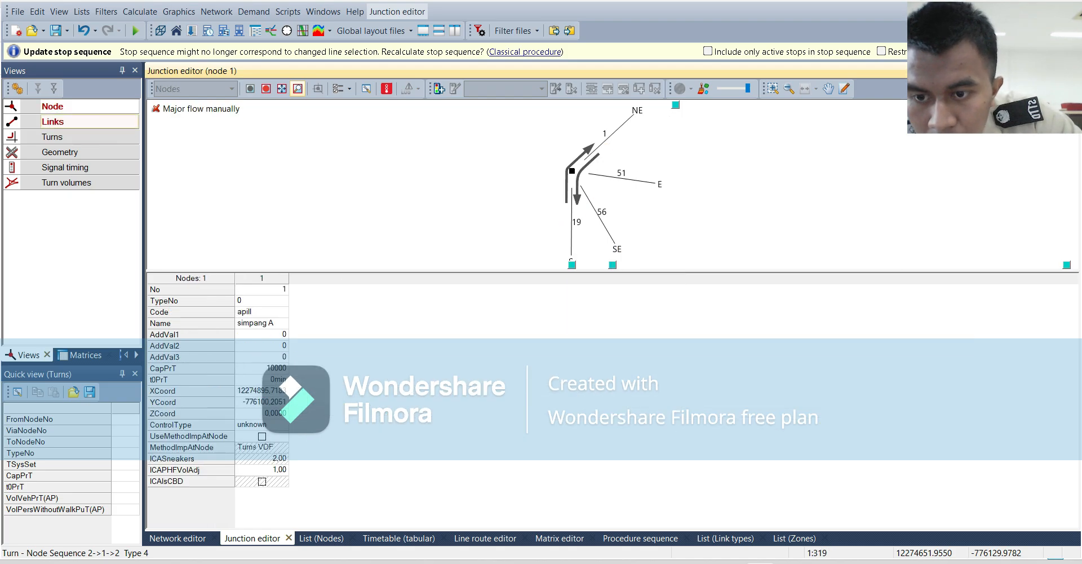
left_click(67, 167)
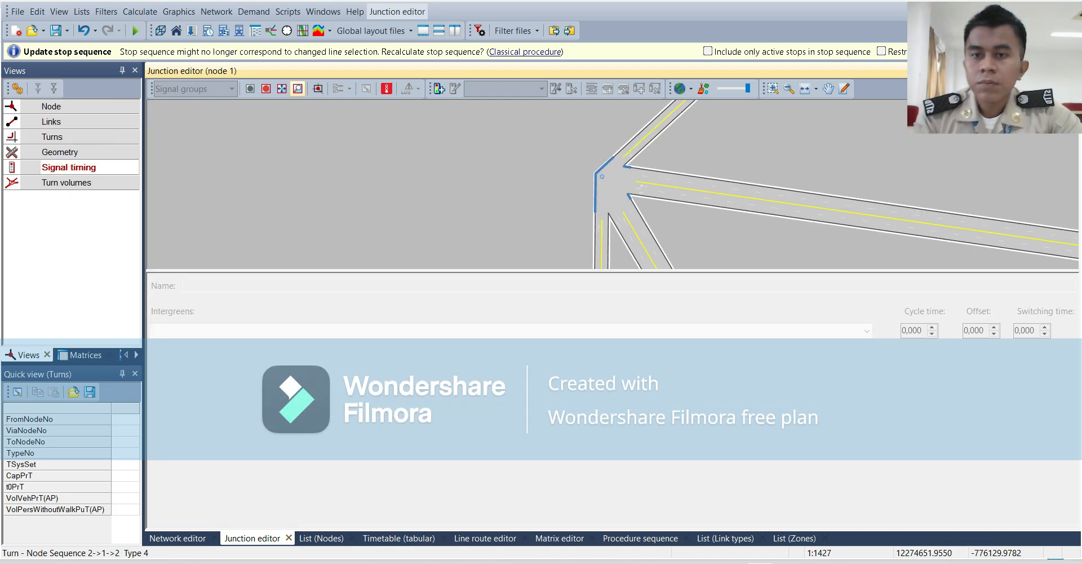
left_click(60, 152)
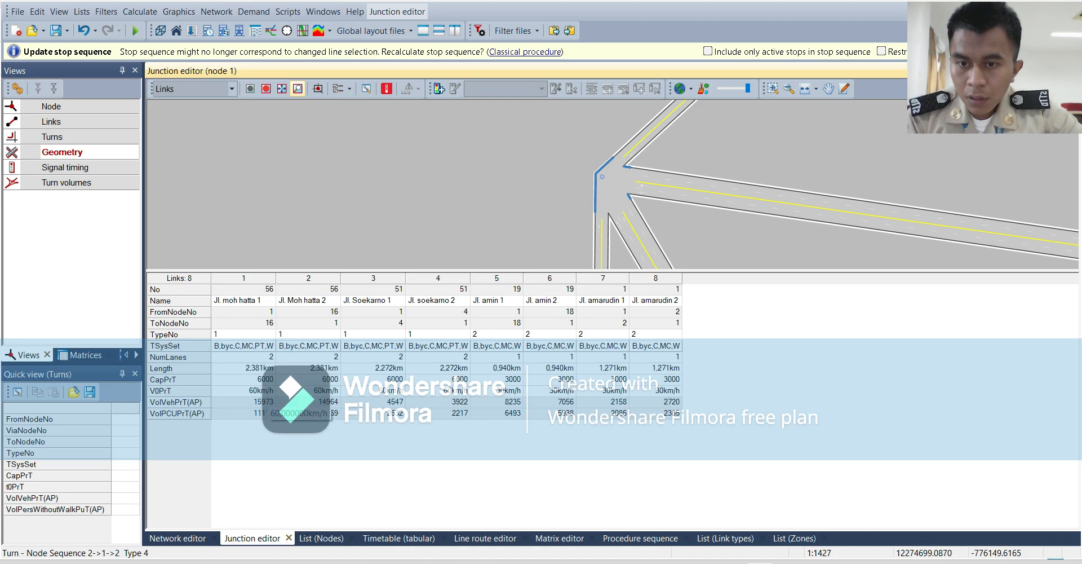
Start a new signal controller for the junction at node 1 with code "apill" and name "apill 1".
left_click(57, 167)
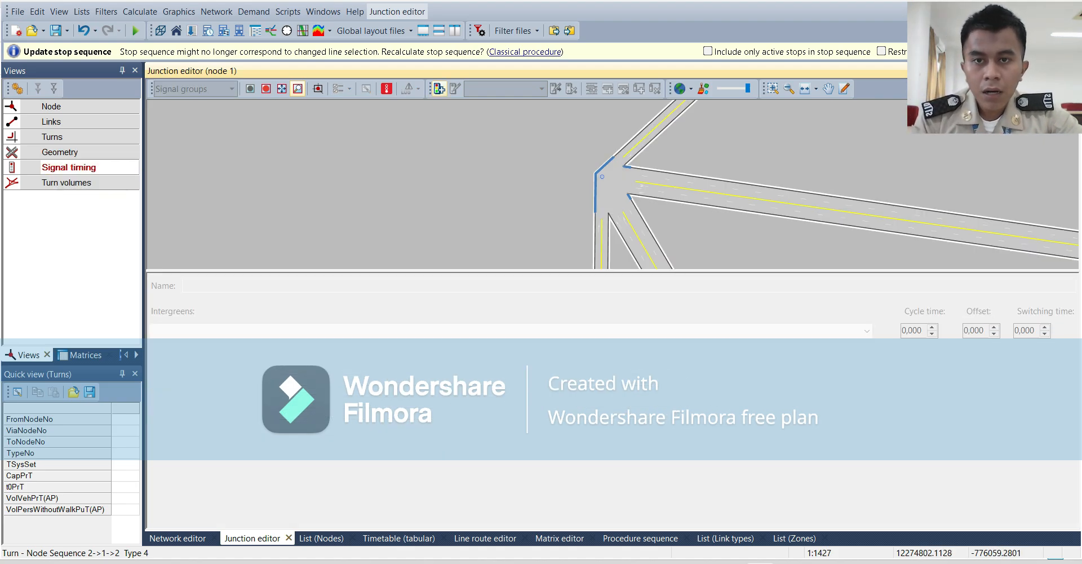
left_click(439, 88)
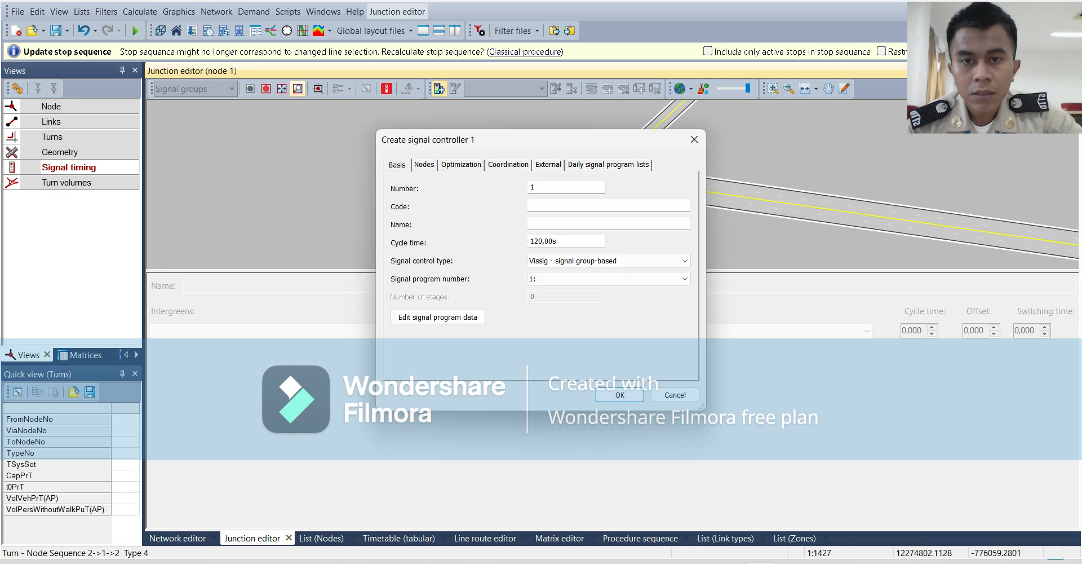
left_click(569, 206)
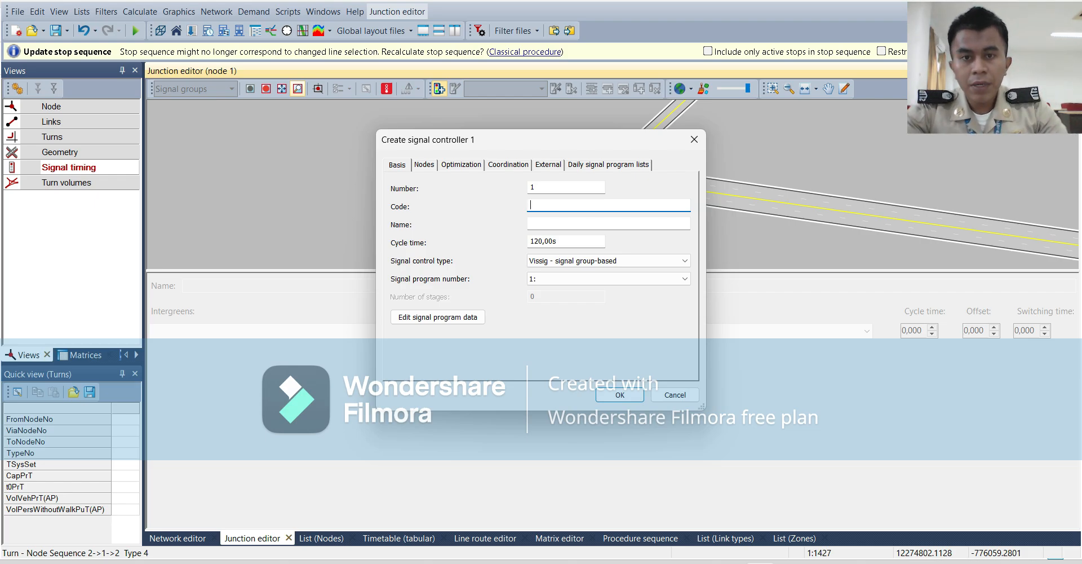
type("apill")
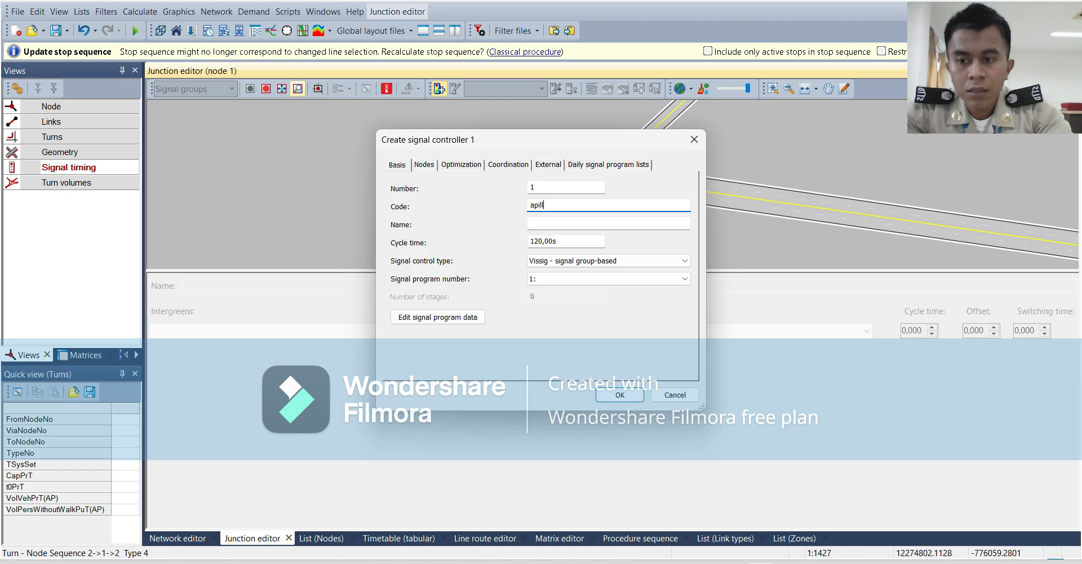
key("Tab")
type("a")
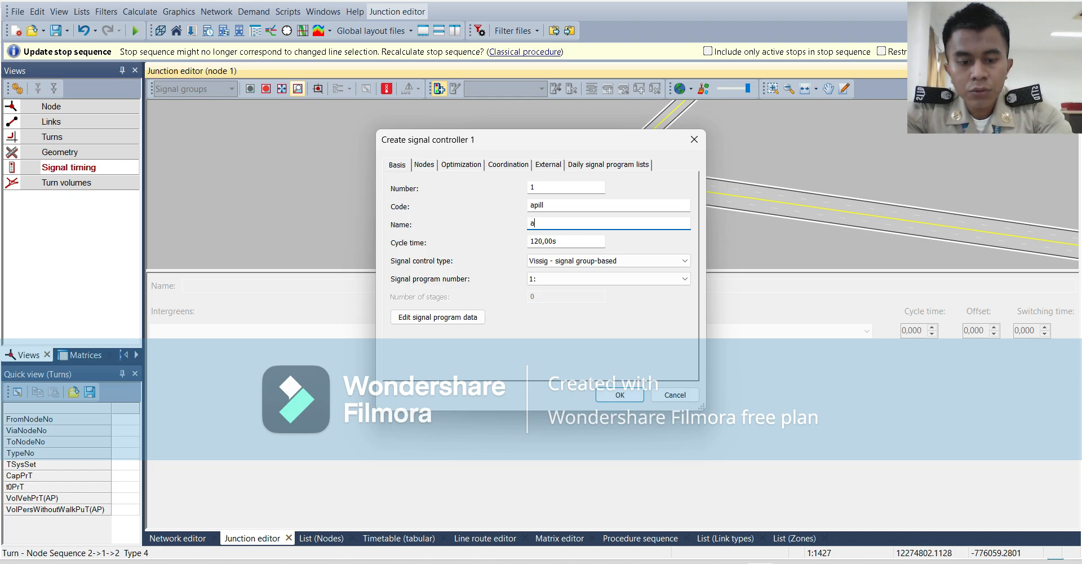
type("pill ")
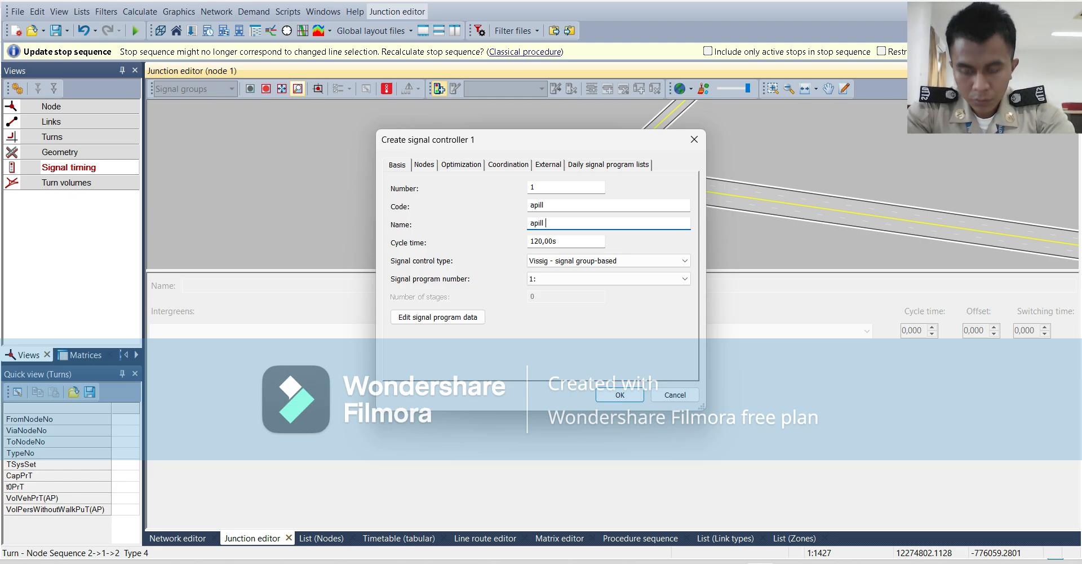
type("1")
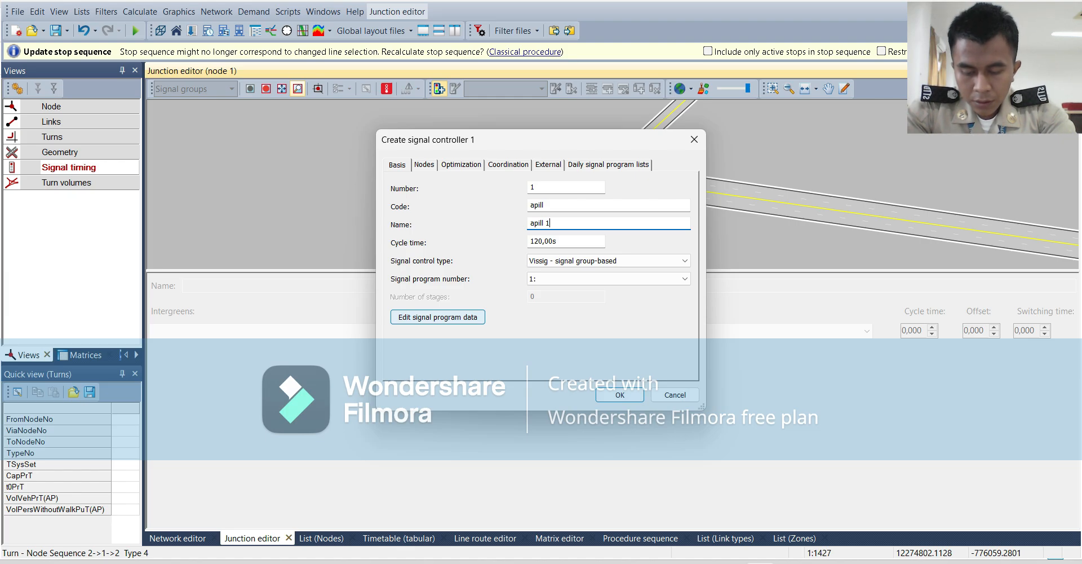
Open the controller's signal program data in Vissig and add four signal groups.
left_click(438, 317)
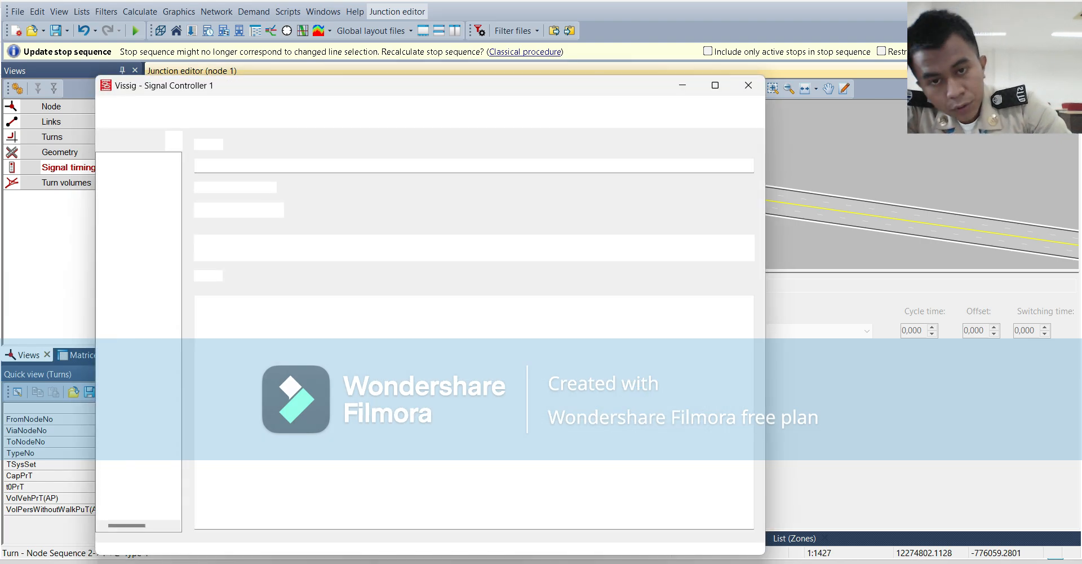
left_click(157, 189)
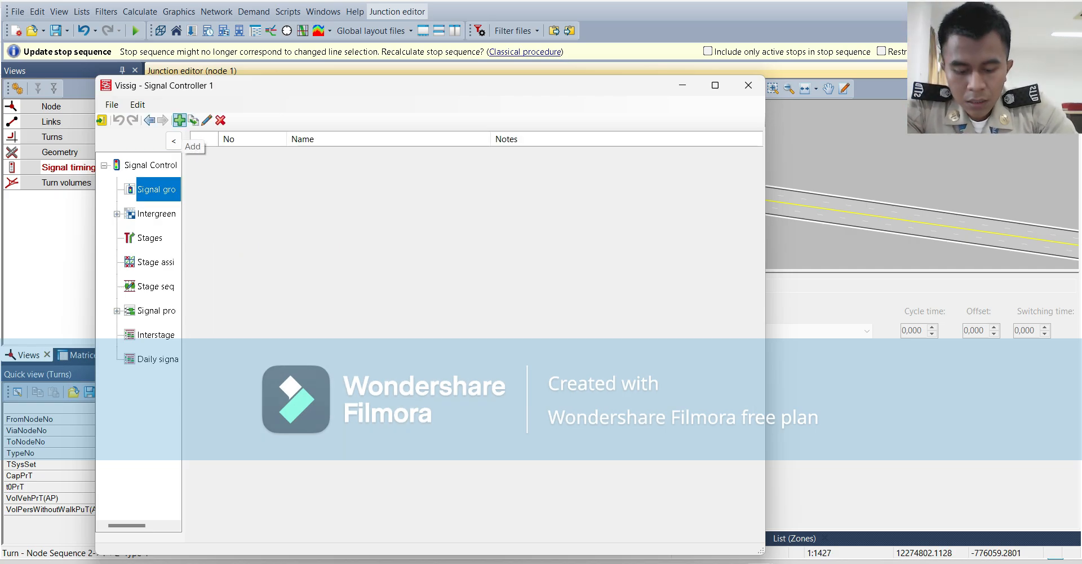
double_click(180, 120)
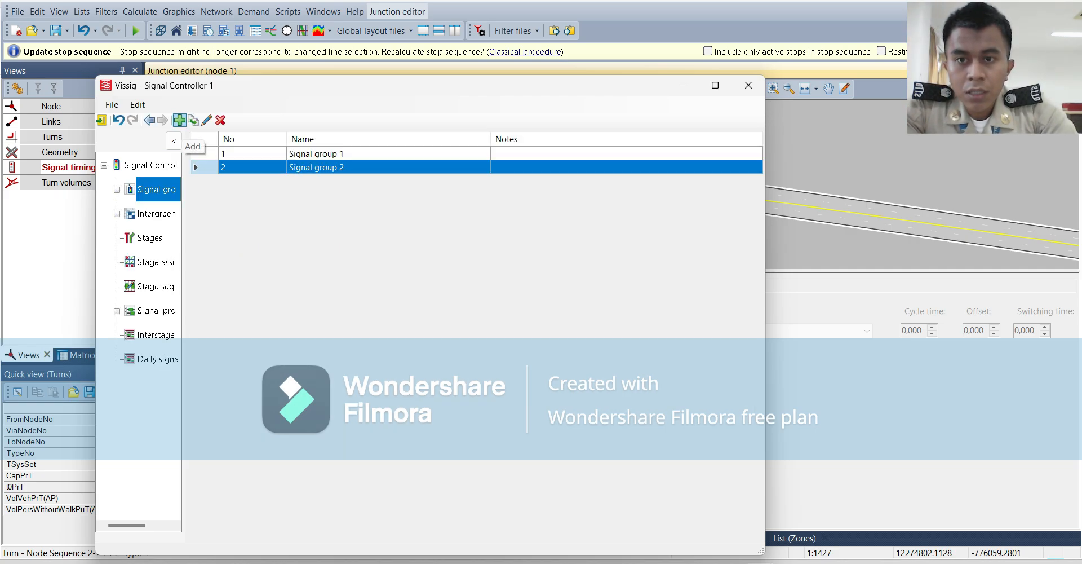
left_click(179, 120)
left_click(179, 120)
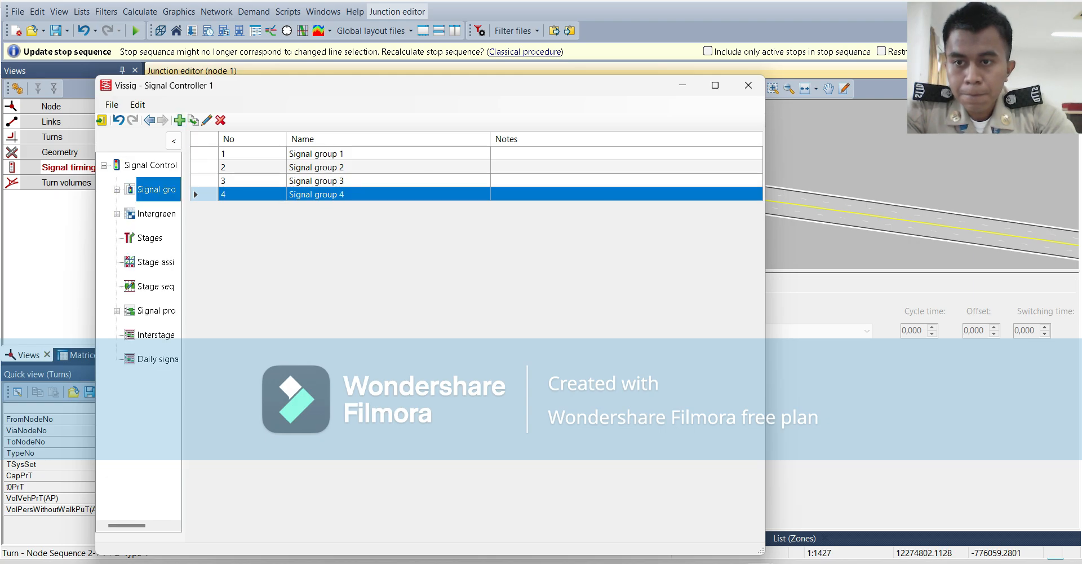
In signal program 1, set the signal sequence of signal group 1 to red-green-amber.
left_click(157, 310)
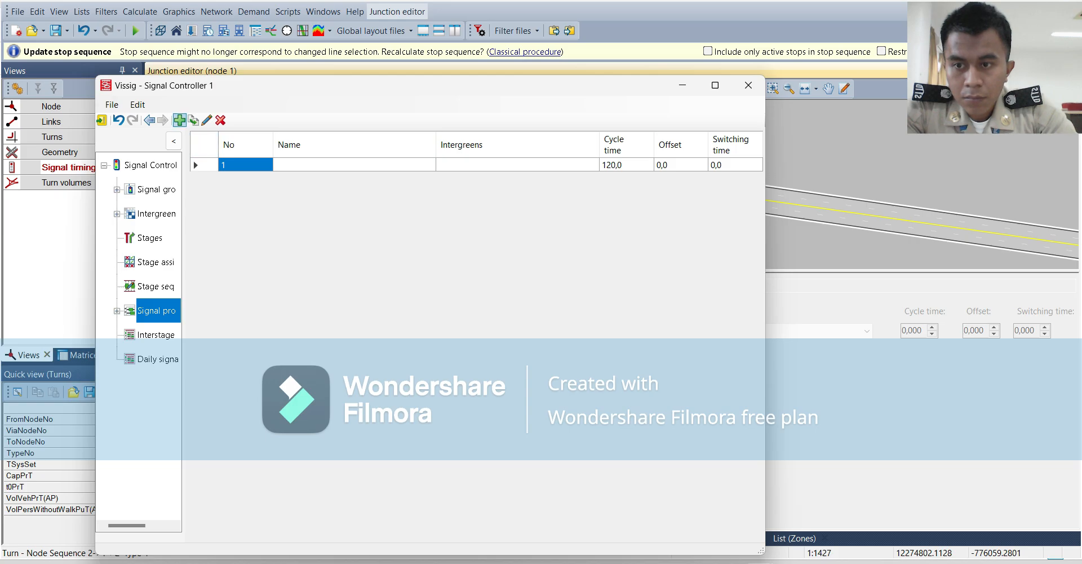
left_click(118, 310)
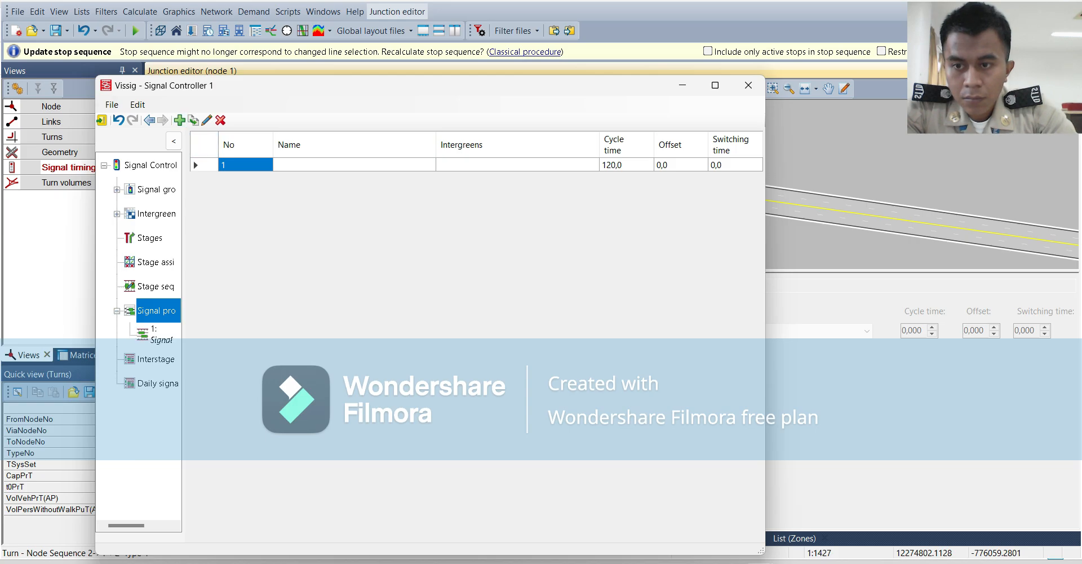
left_click(158, 334)
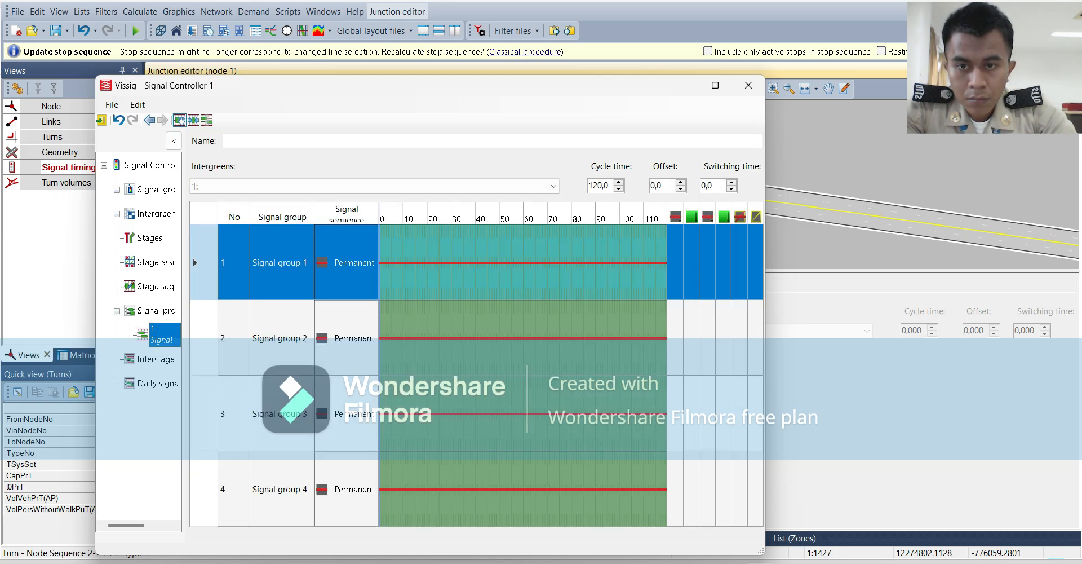
left_click(346, 262)
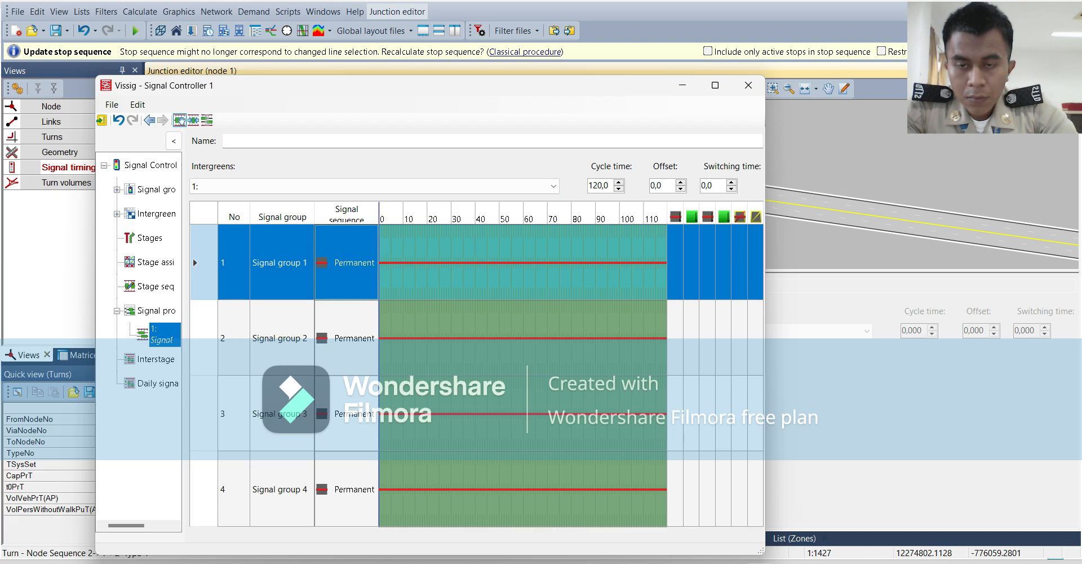
left_click(346, 262)
left_click(346, 259)
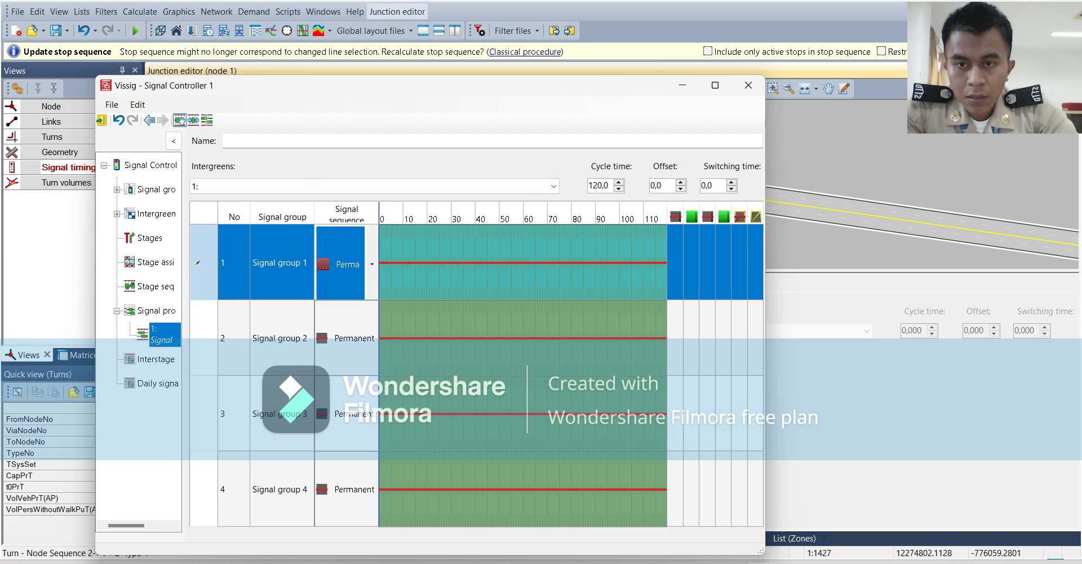
left_click(347, 260)
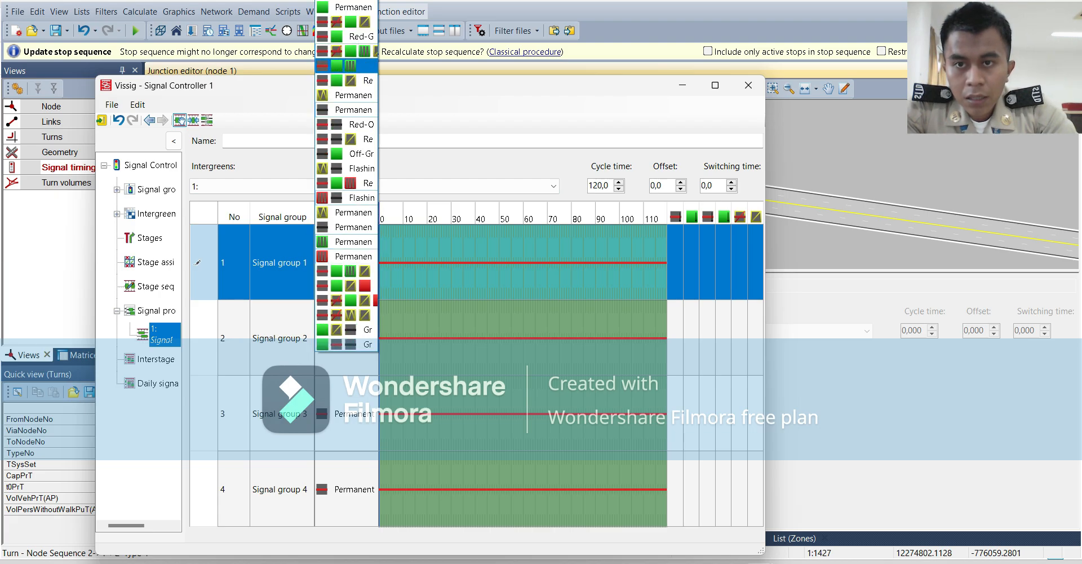
left_click(361, 80)
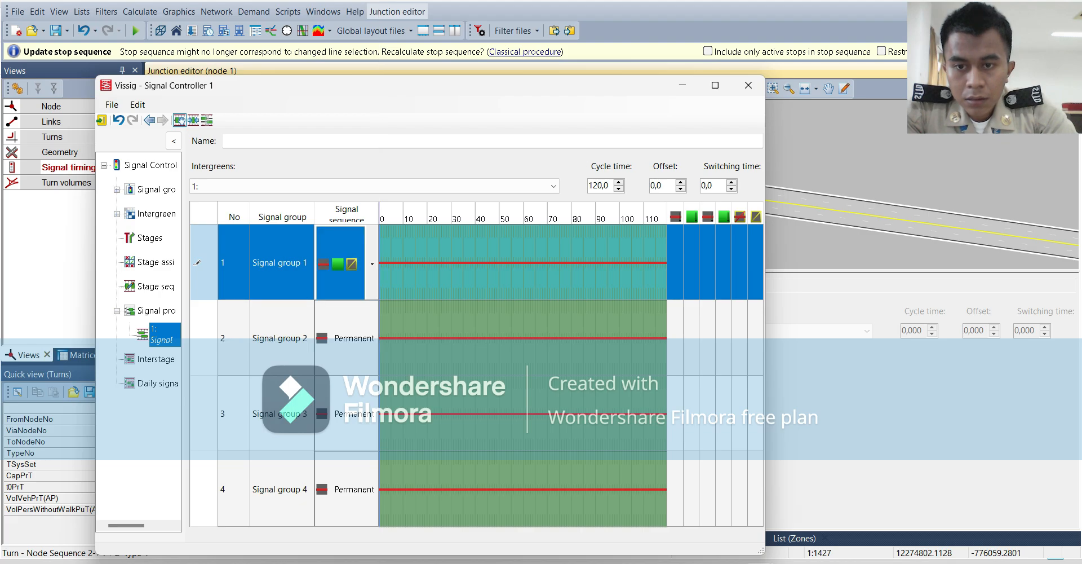
Set the signal sequences of signal groups 2 and 3 to red-green-amber.
left_click(349, 343)
left_click(349, 343)
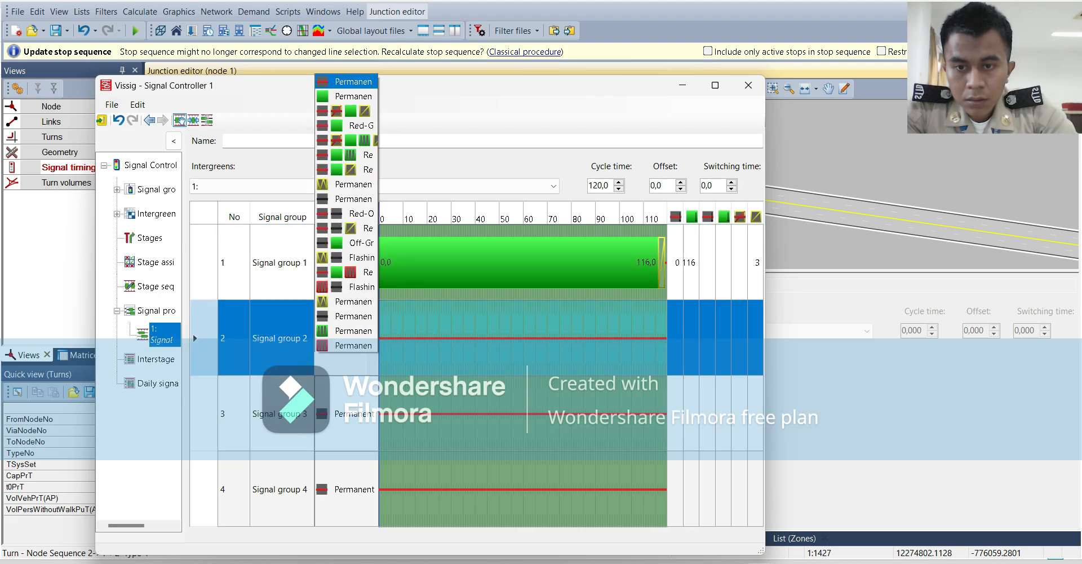
left_click(361, 80)
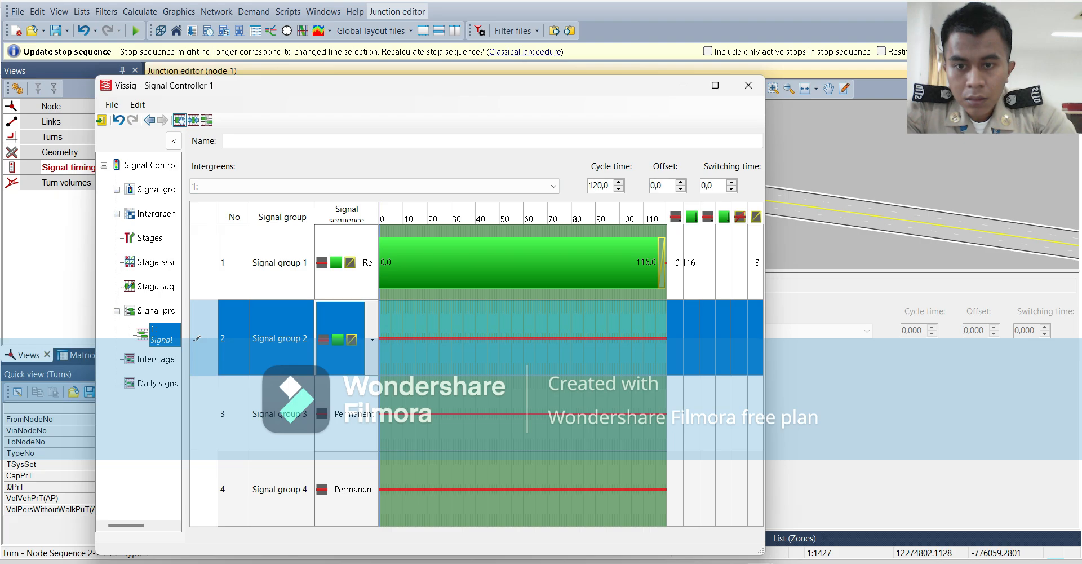
left_click(350, 416)
left_click(350, 416)
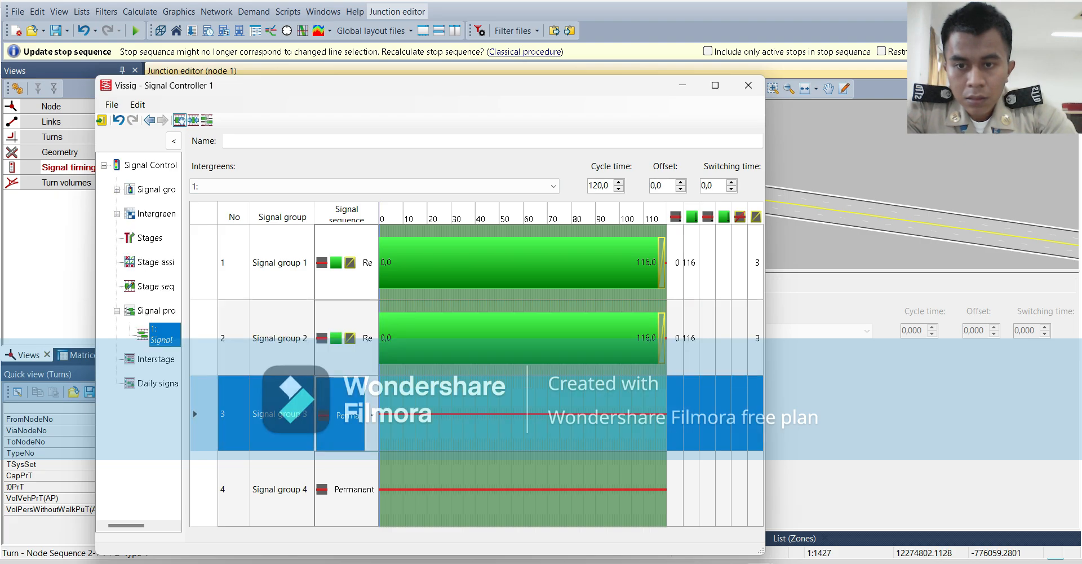
left_click(372, 415)
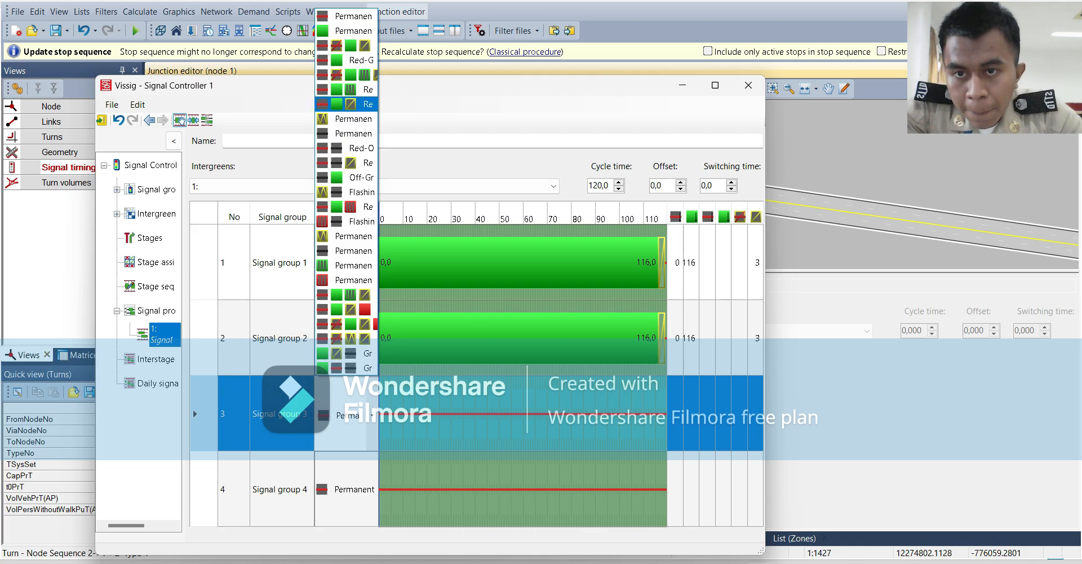
left_click(346, 103)
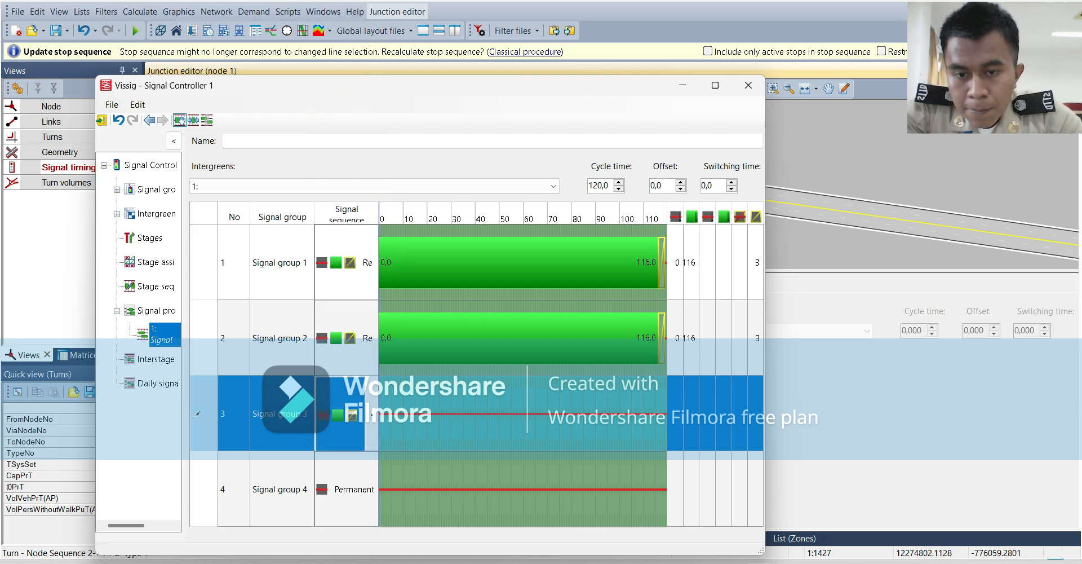
Set the signal sequence of signal group 4 to red-green-amber.
left_click(361, 490)
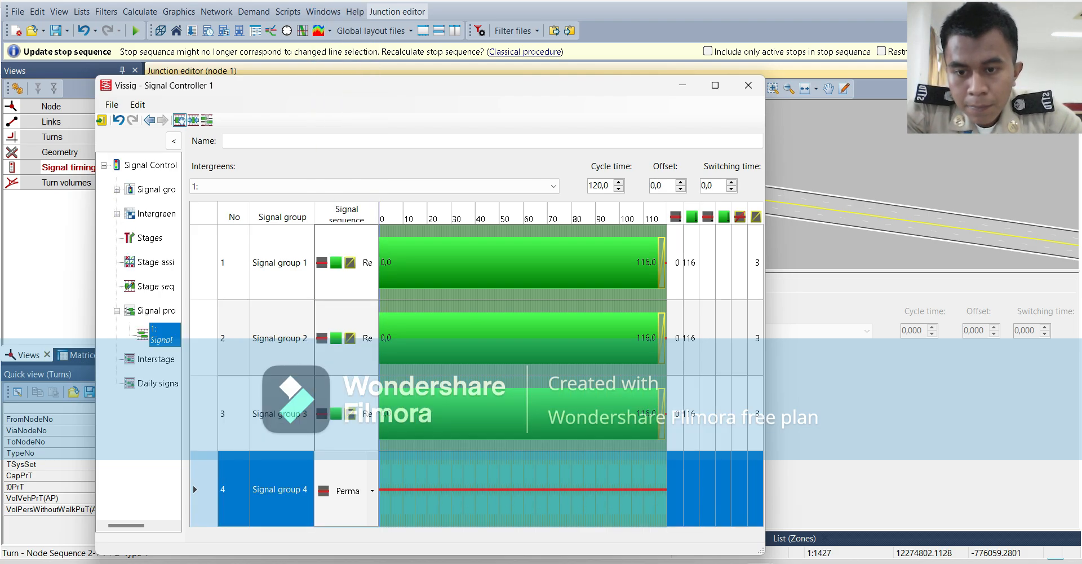
left_click(372, 490)
left_click(347, 91)
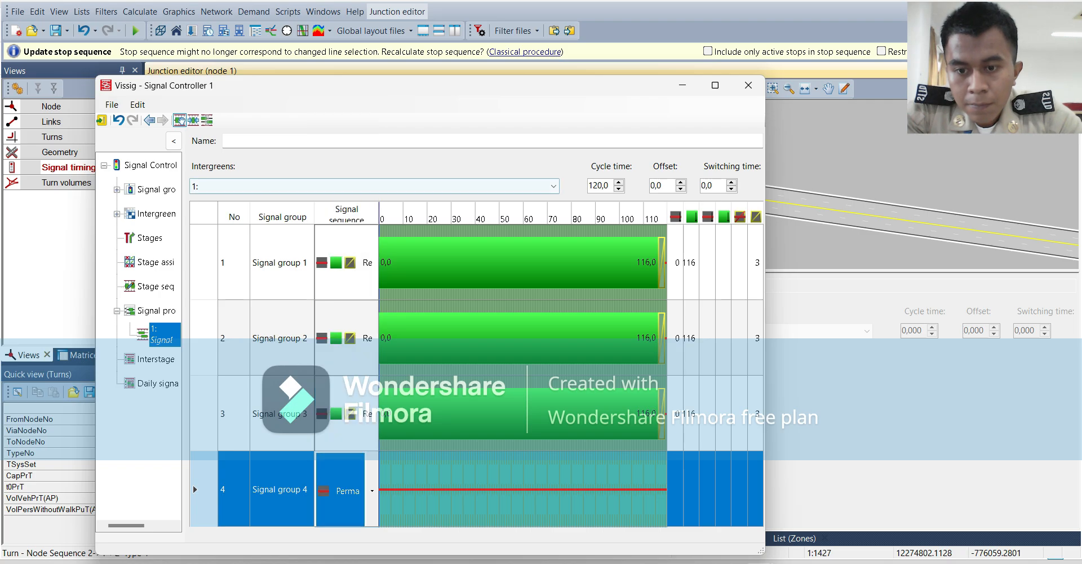
left_click(372, 490)
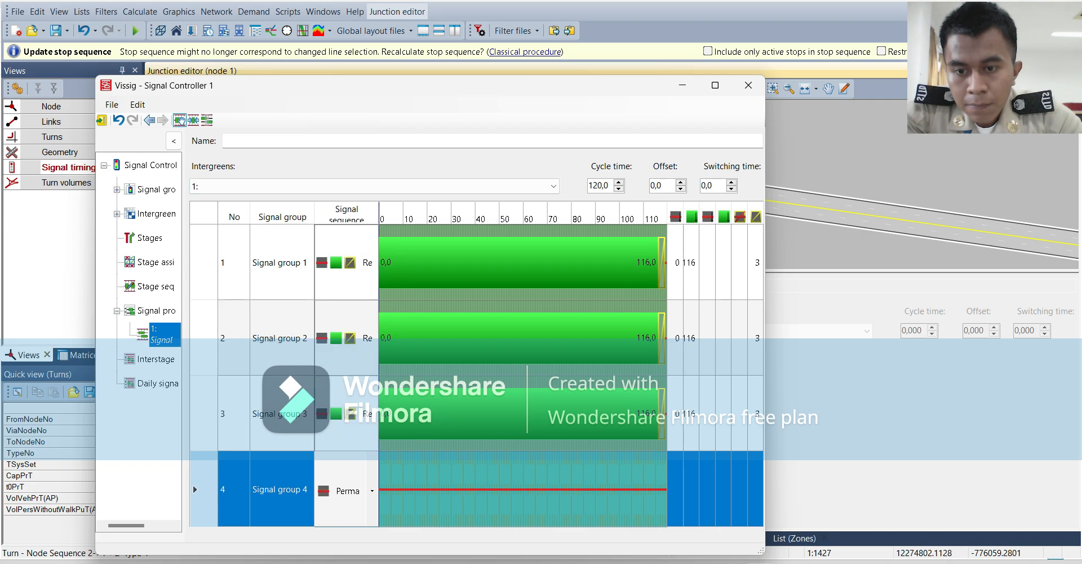
left_click(372, 491)
left_click(372, 490)
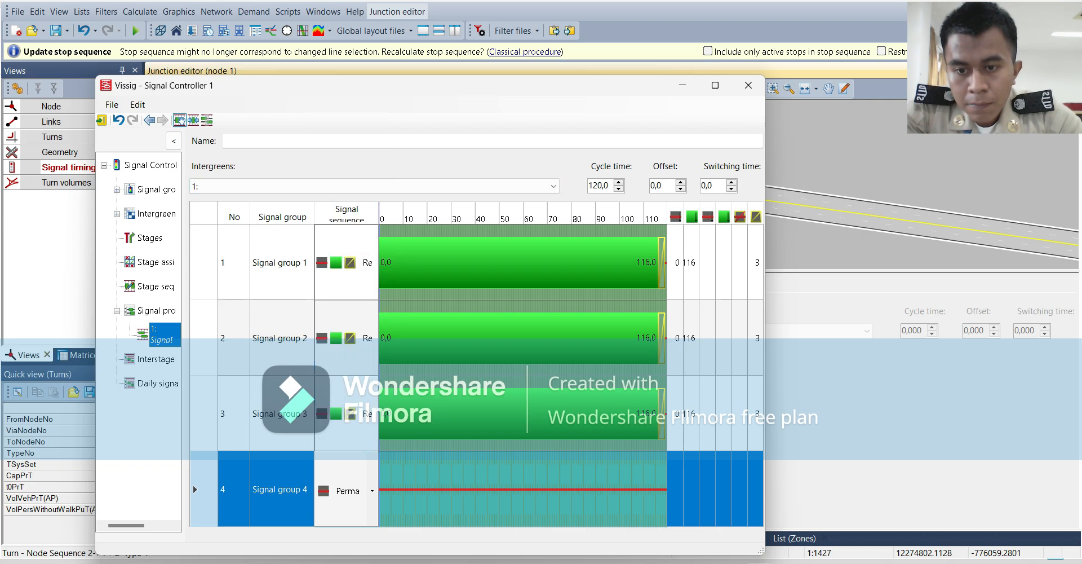
left_click(372, 491)
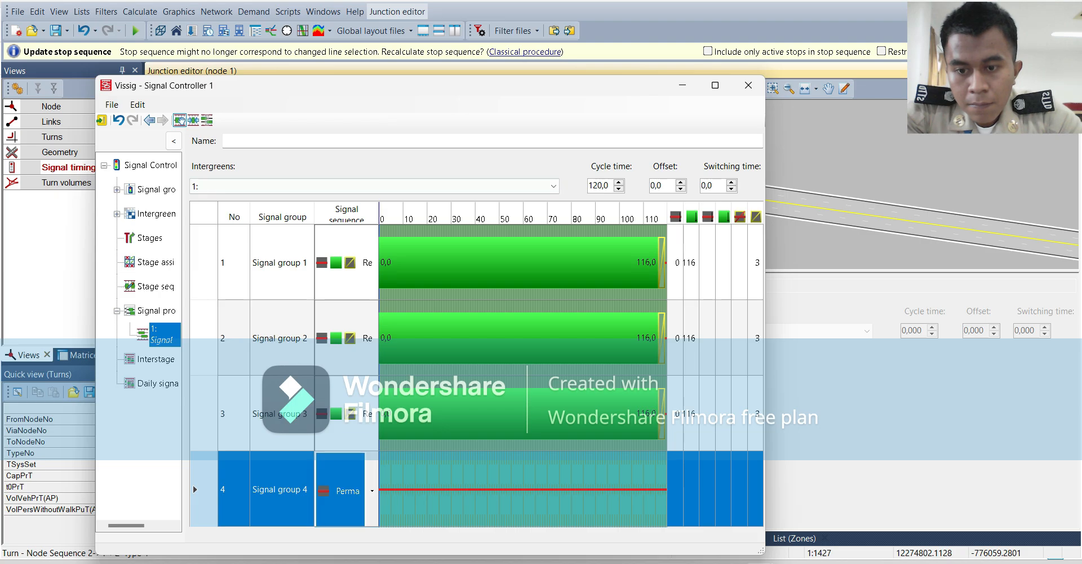
left_click(372, 490)
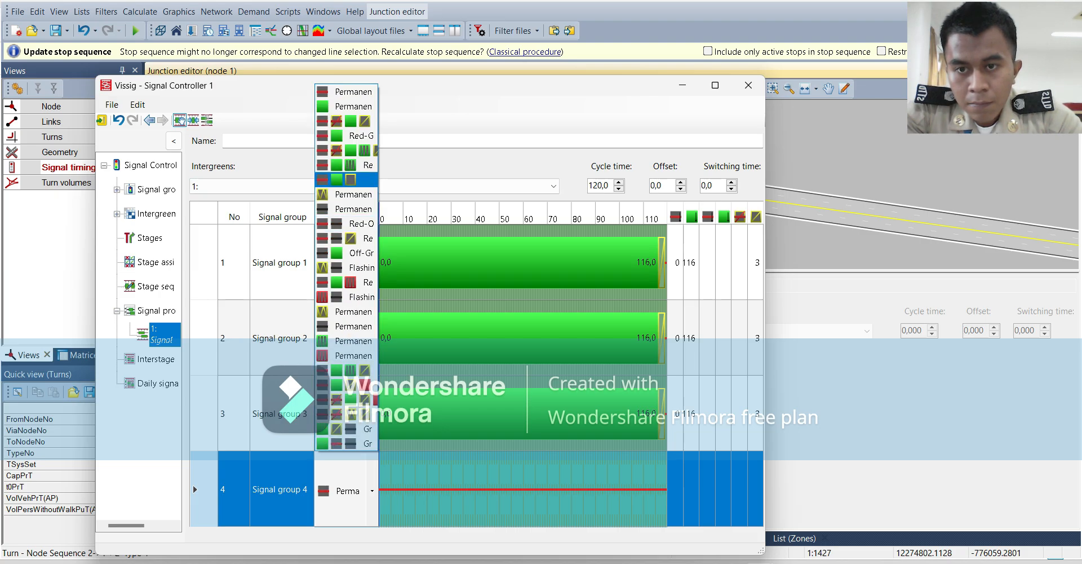
key("Return")
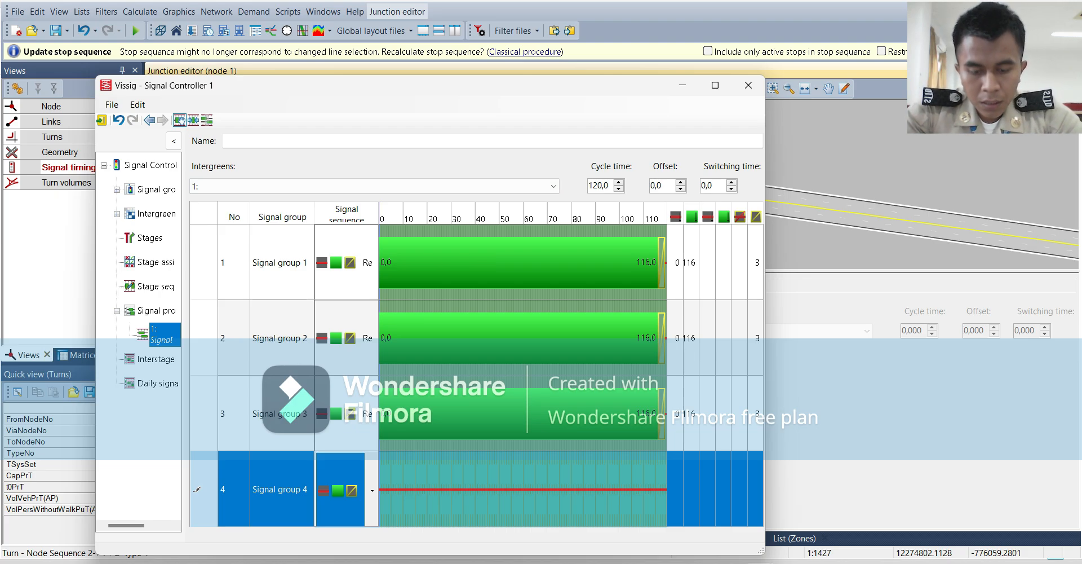
Set signal group 1's green time to start at 2 s and end at 30 s.
left_click(282, 263)
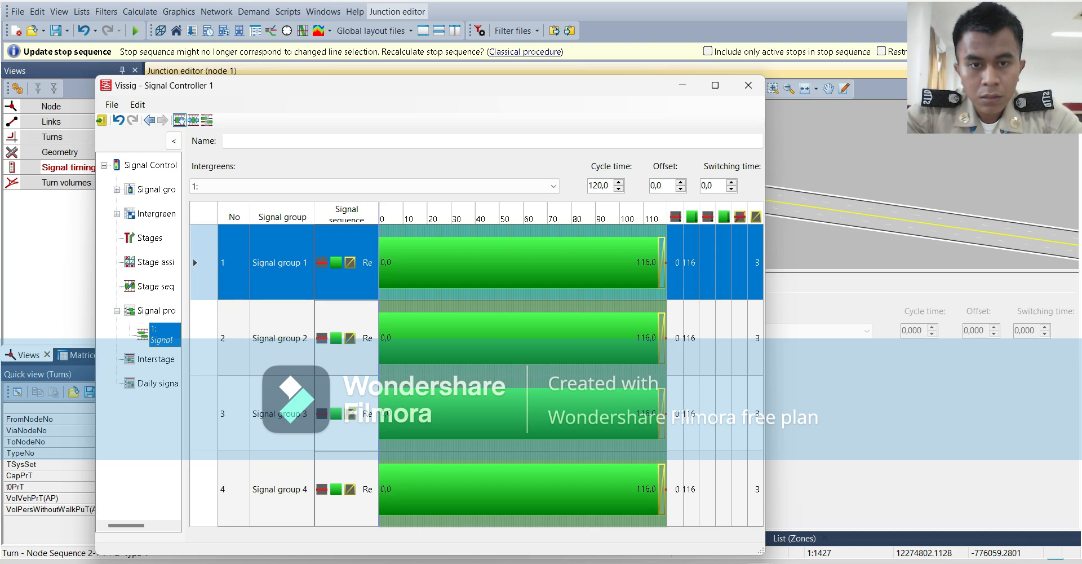
left_click(676, 263)
type("2")
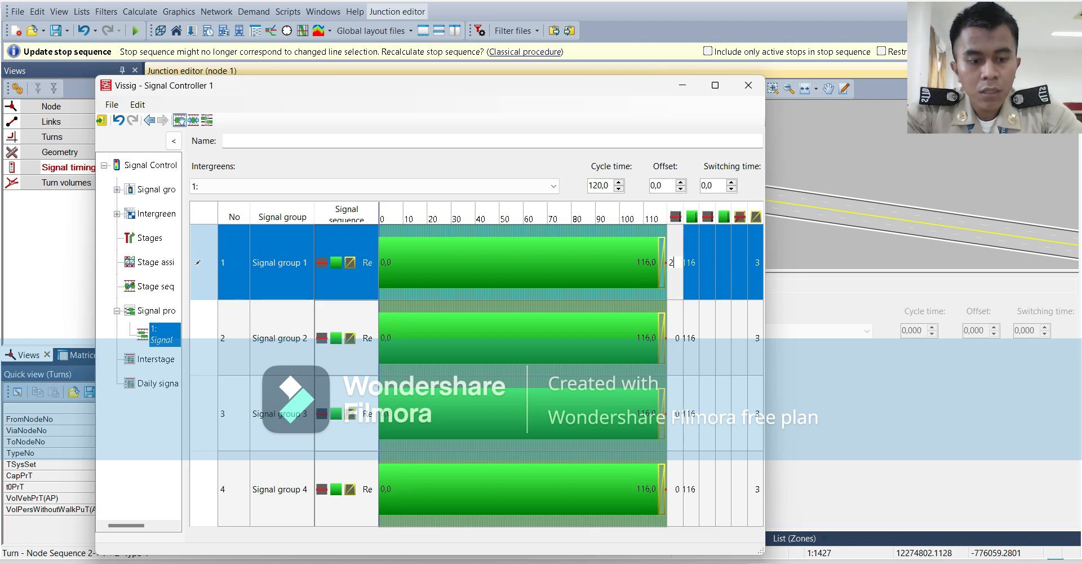
key("Return")
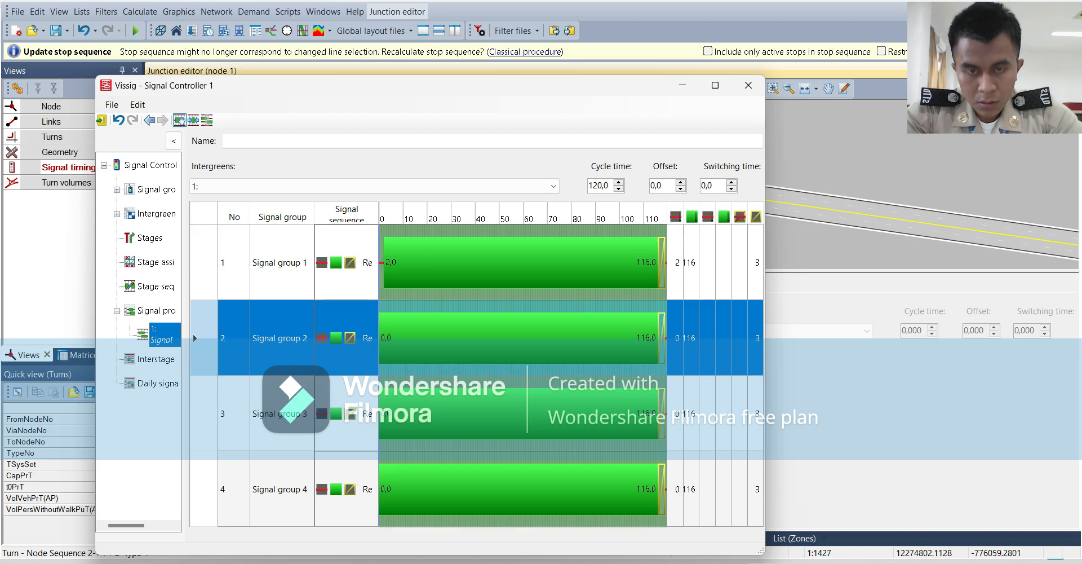
left_click(689, 263)
left_click(691, 263)
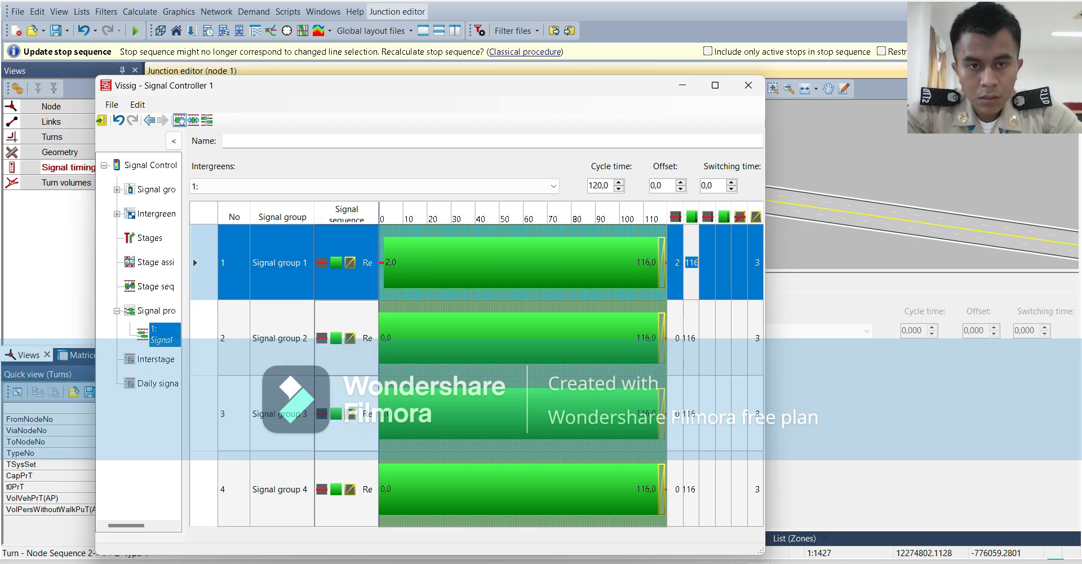
type("30")
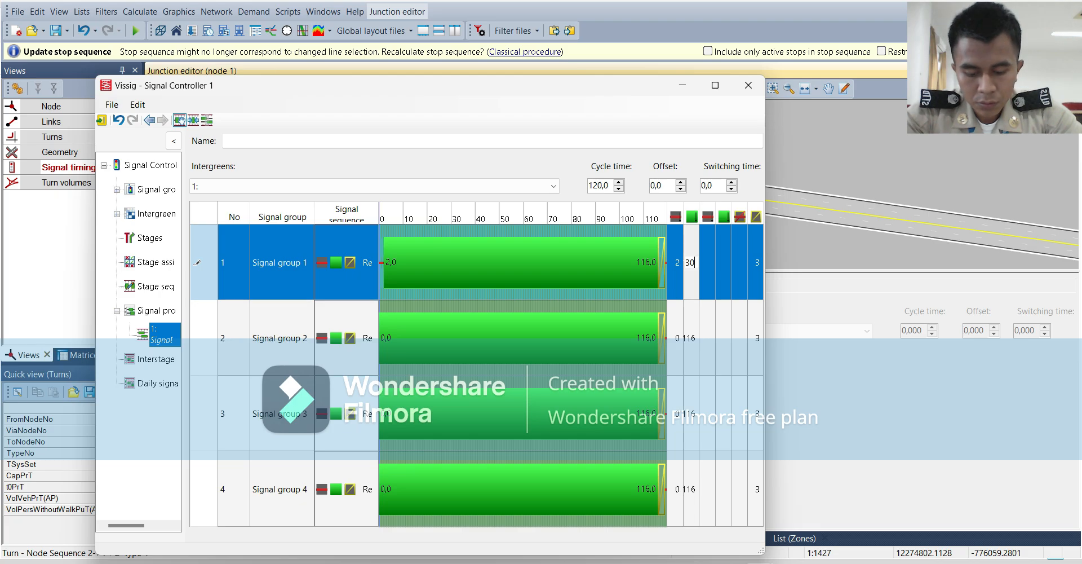
key("Return")
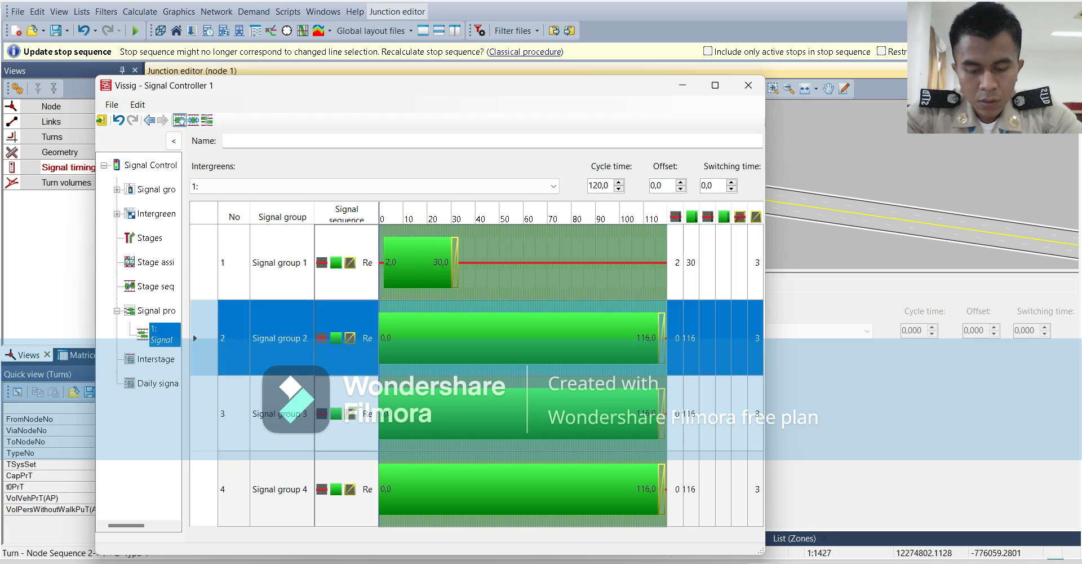
Set signal group 2's green time to start at 35 s and end at 65 s.
left_click(688, 338)
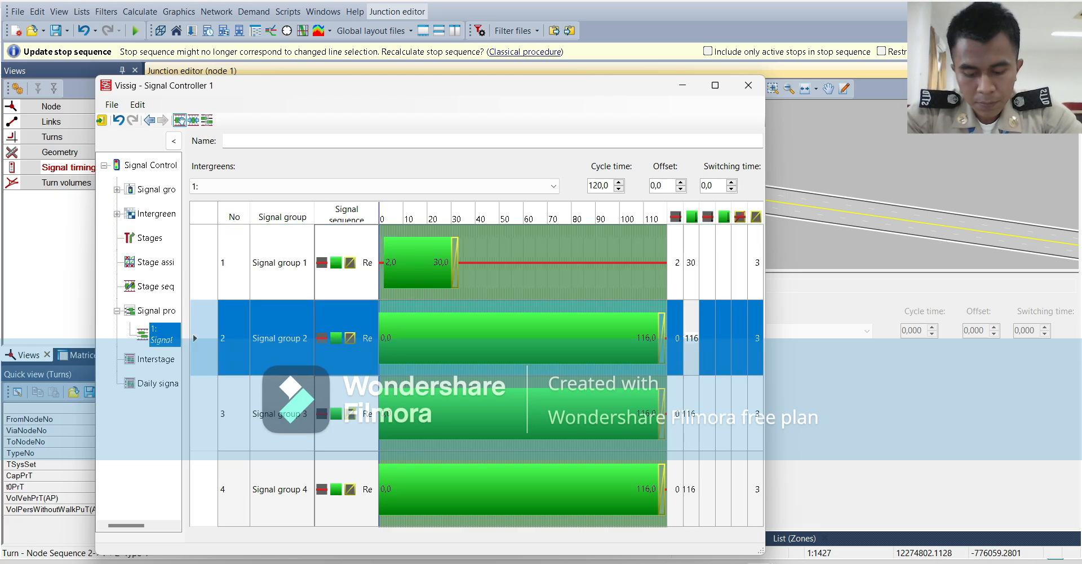
key("Escape")
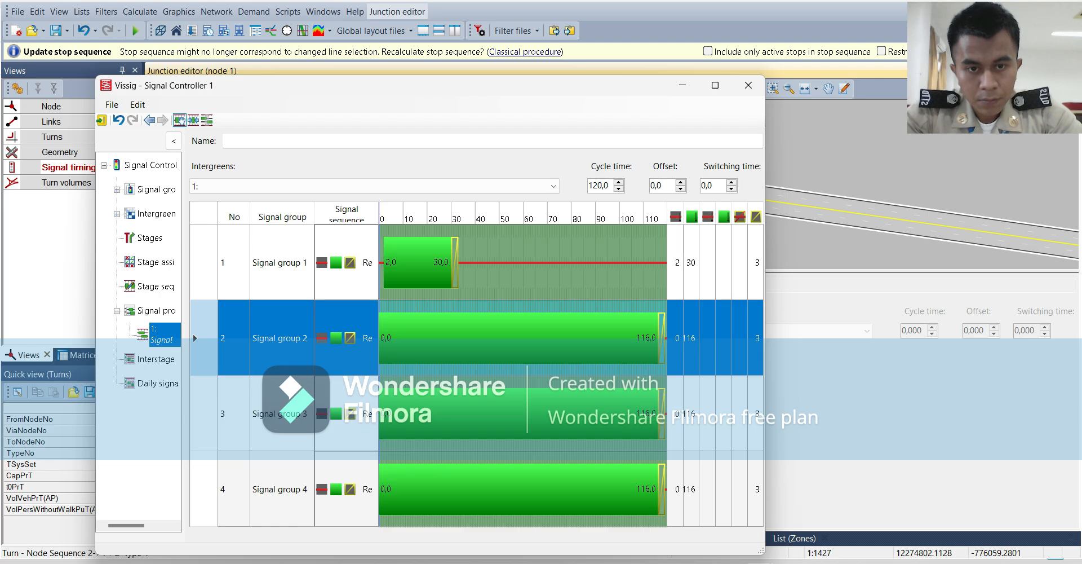
left_click(675, 338)
type("35")
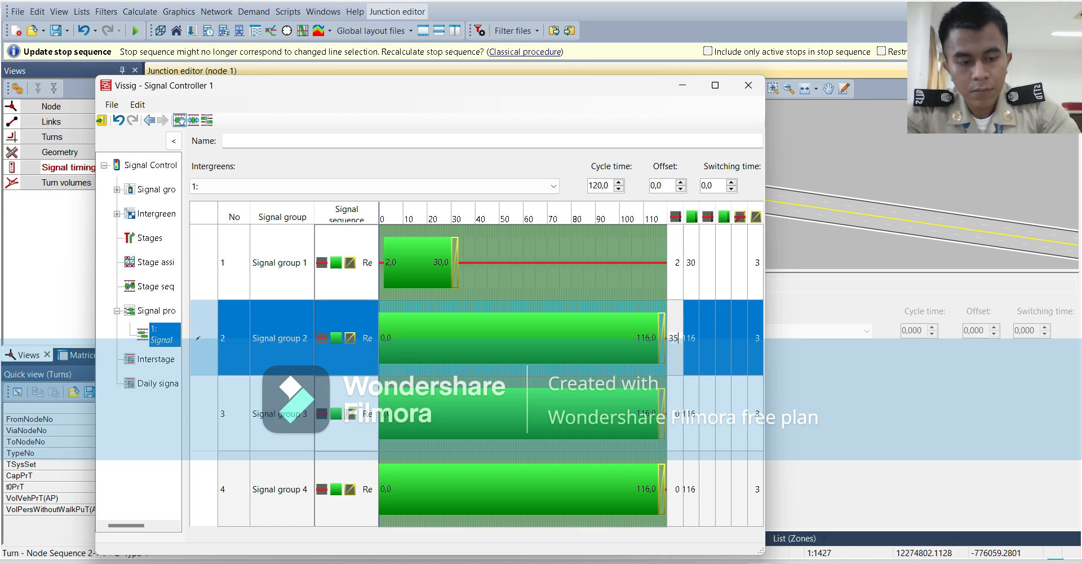
key("Return")
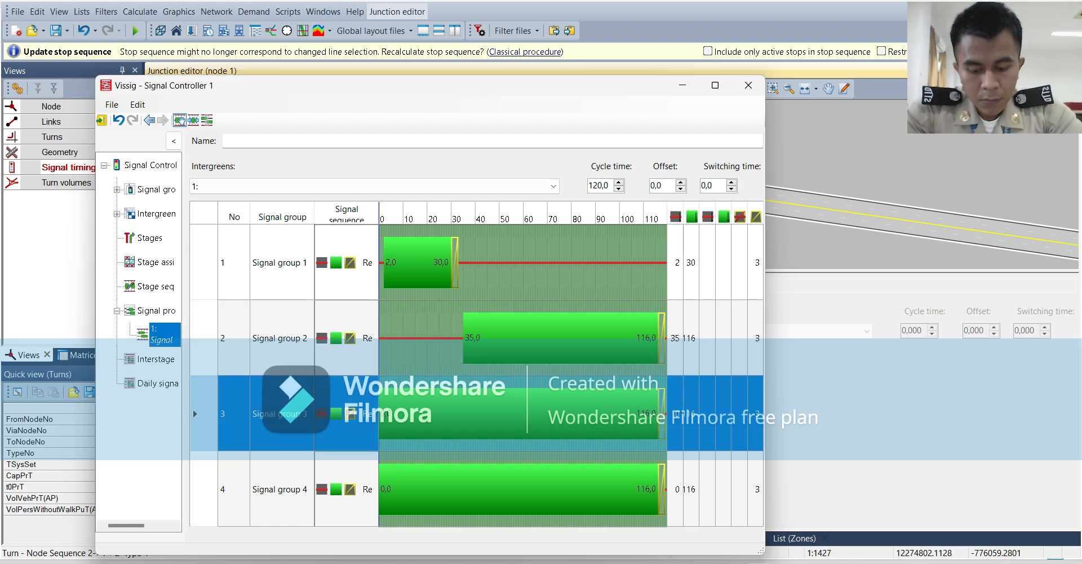
left_click(690, 339)
left_click(693, 338)
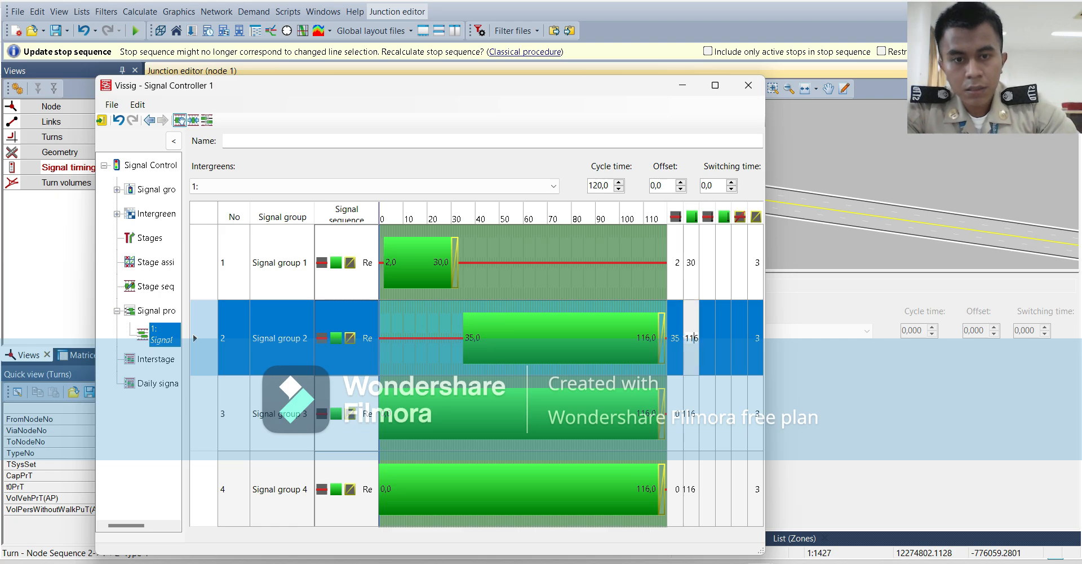
type("656")
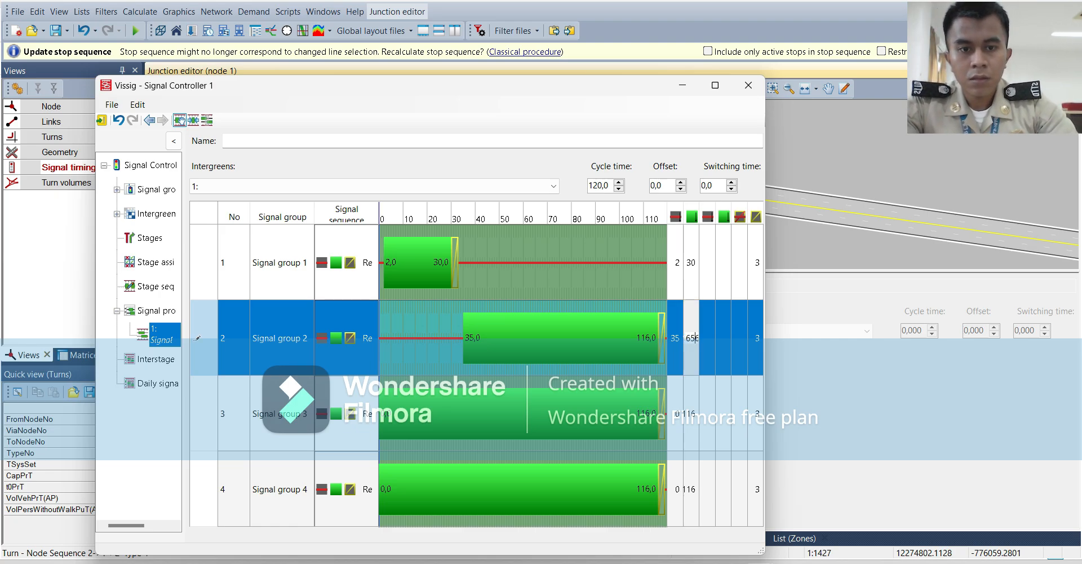
double_click(690, 339)
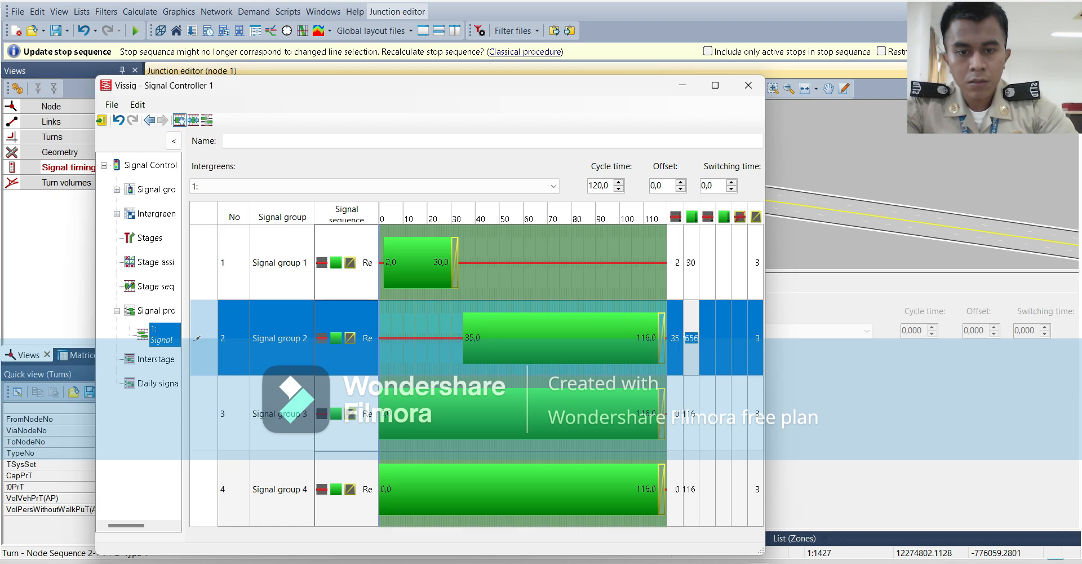
type("65")
key("Return")
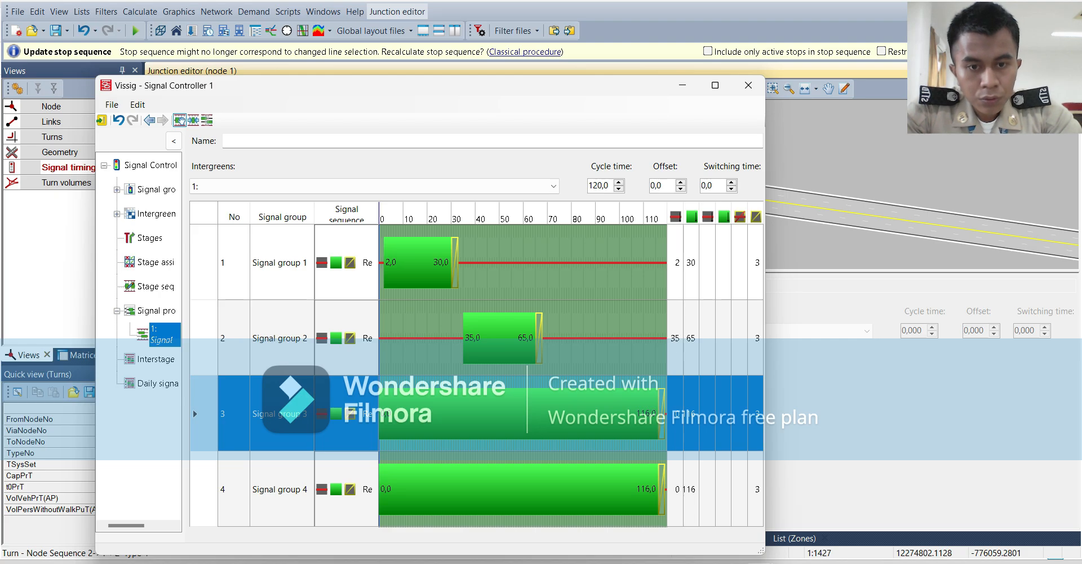
Set signal group 3's green time to start at 70 s and end at 100 s.
left_click(676, 414)
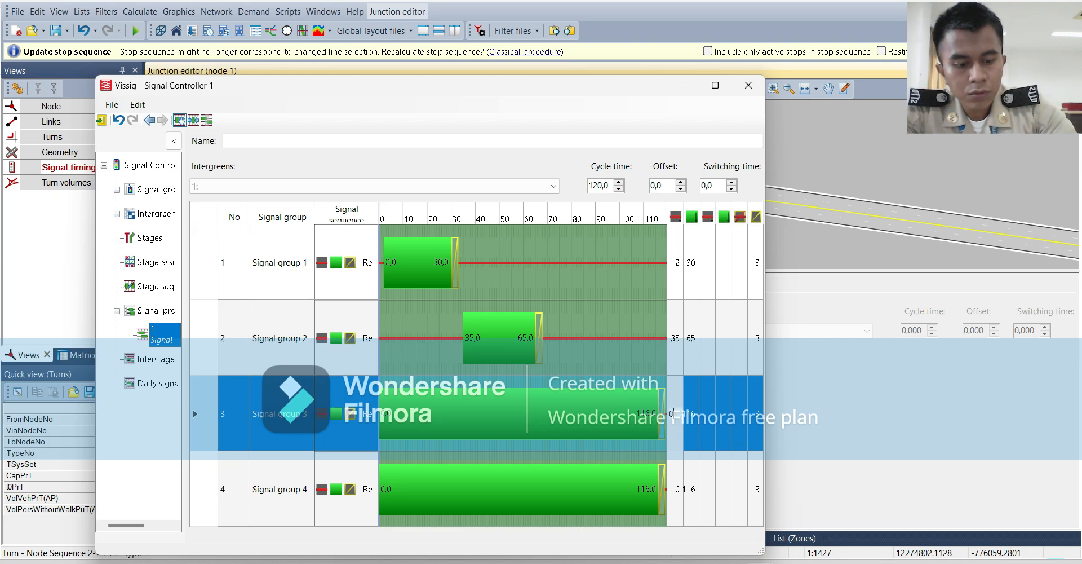
type("7")
key("Return")
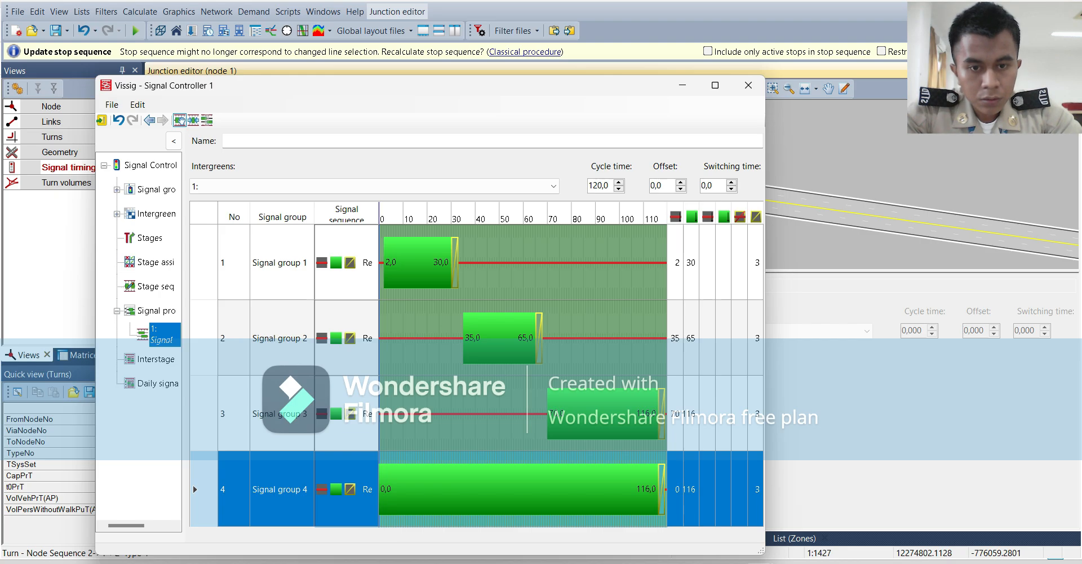
left_click(691, 414)
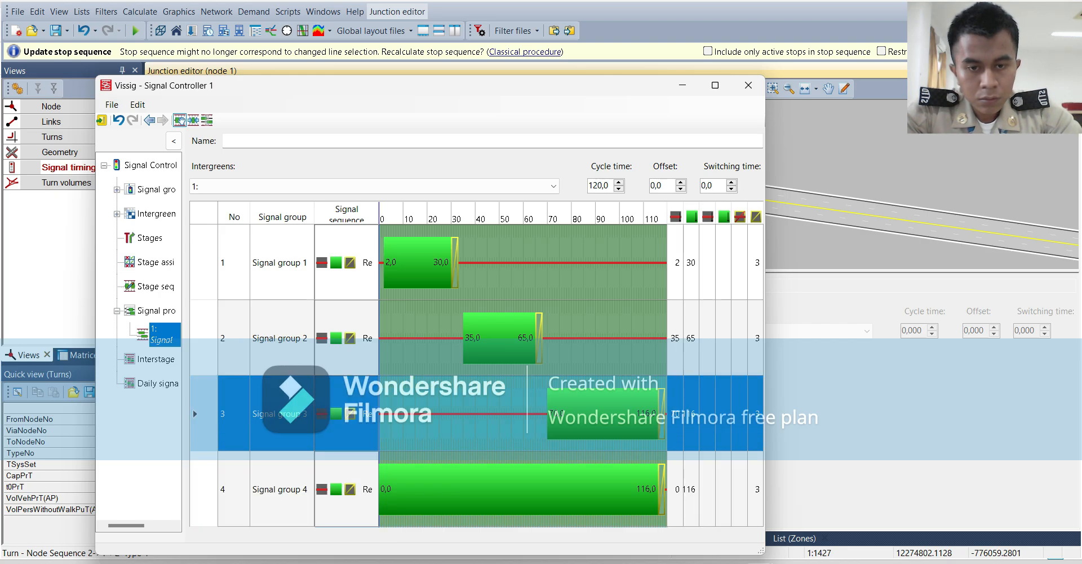
left_click(690, 414)
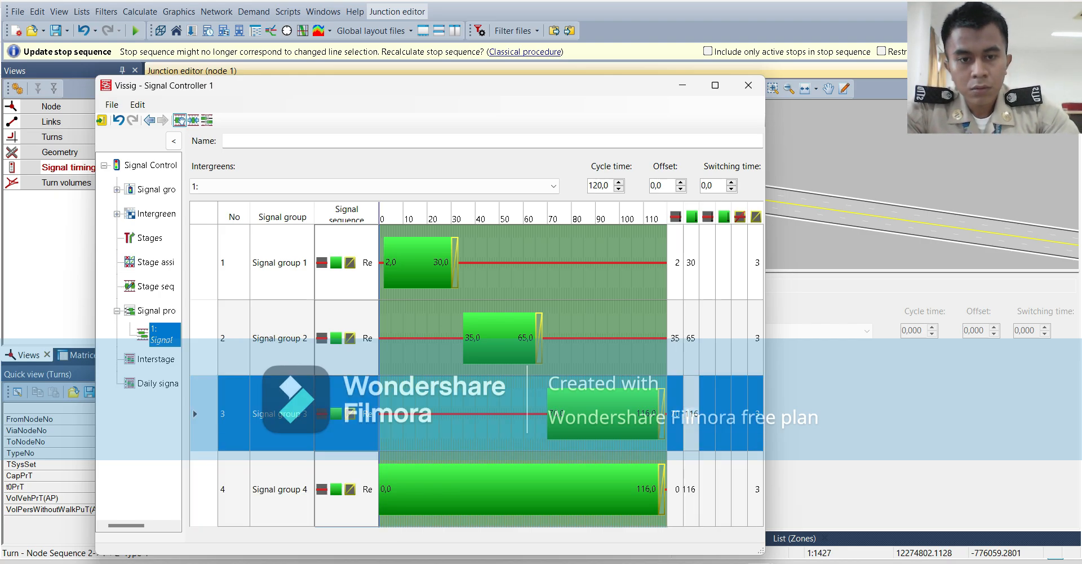
key("BackSpace")
key("BackSpace")
type("00")
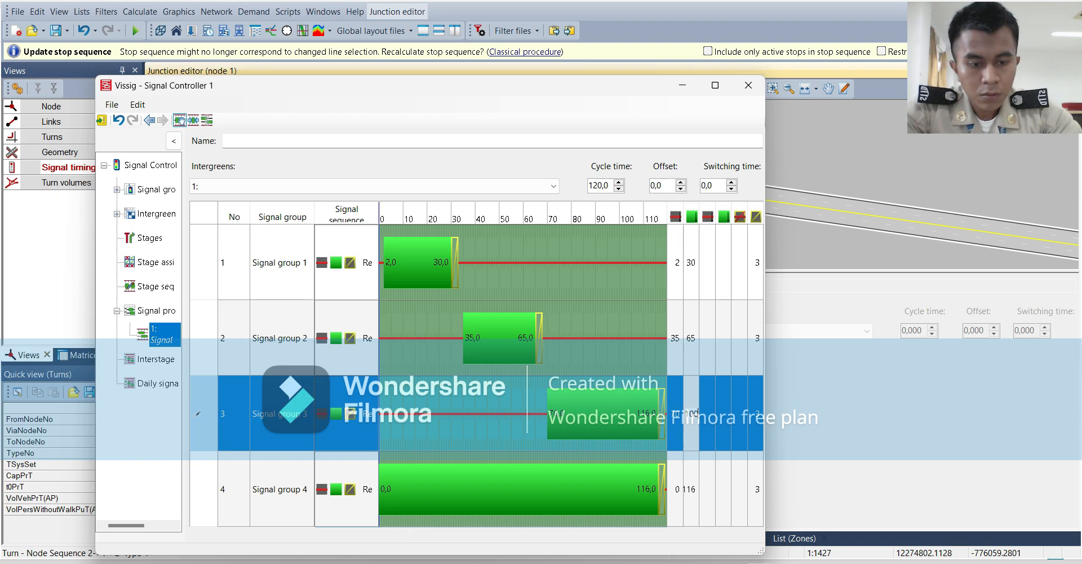
key("Return")
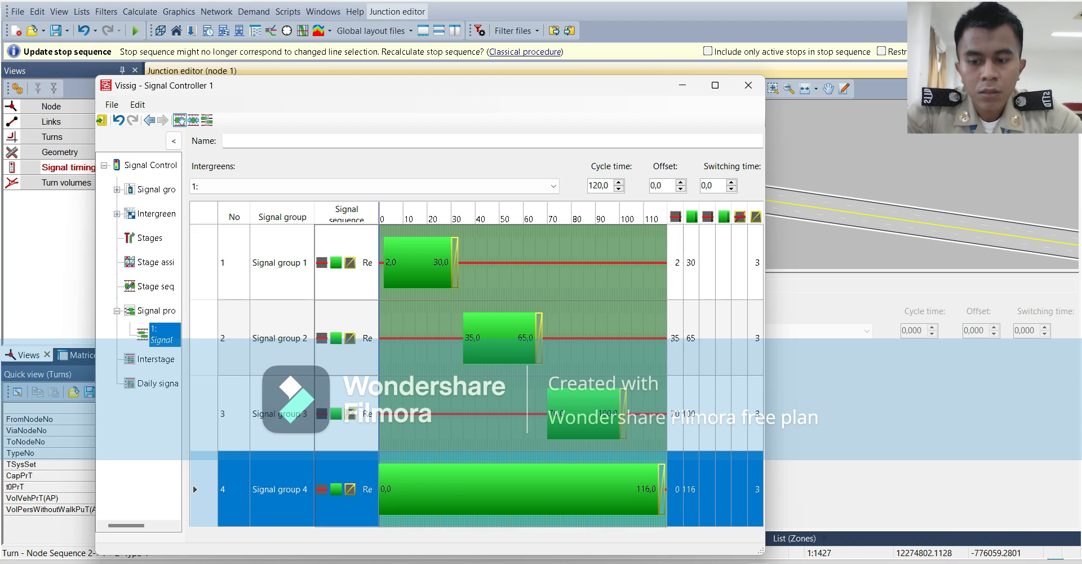
Extend the signal program's cycle time to 150 s.
double_click(598, 186)
type("150")
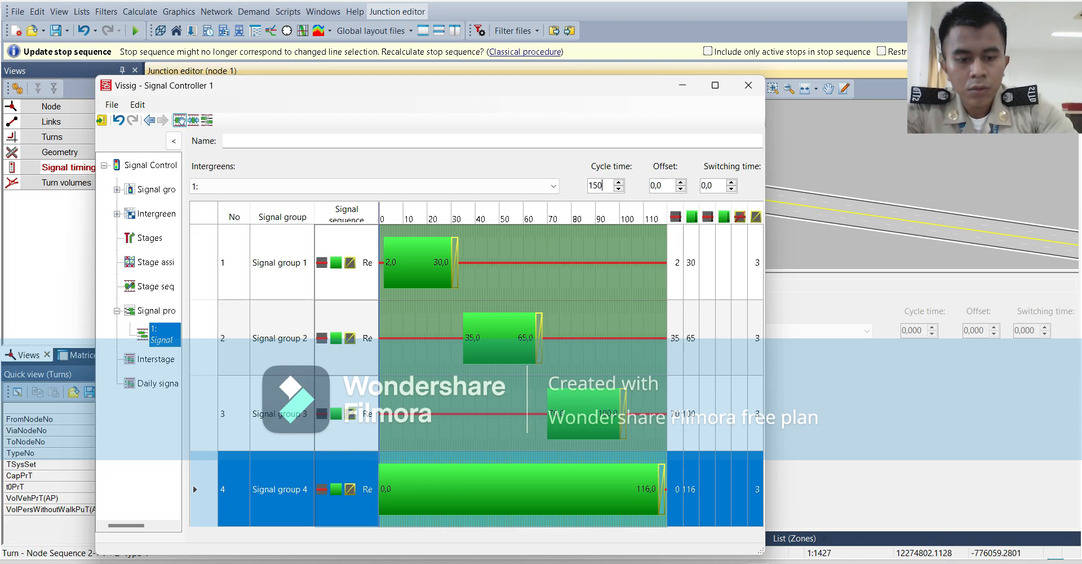
key("Return")
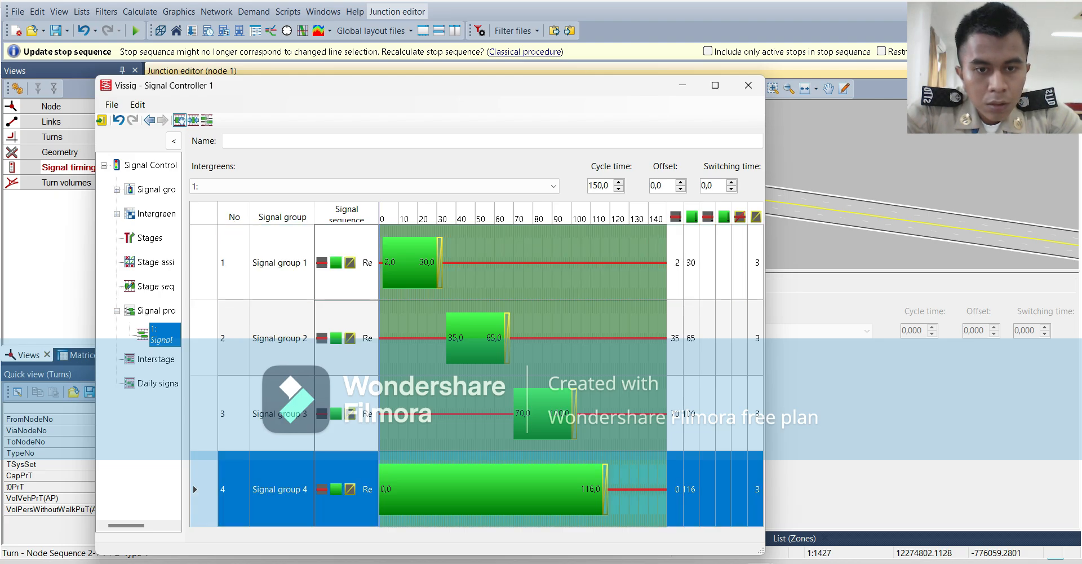
Set signal group 4's green time to start at 105 s and end at 135 s.
left_click(676, 490)
key("BackSpace")
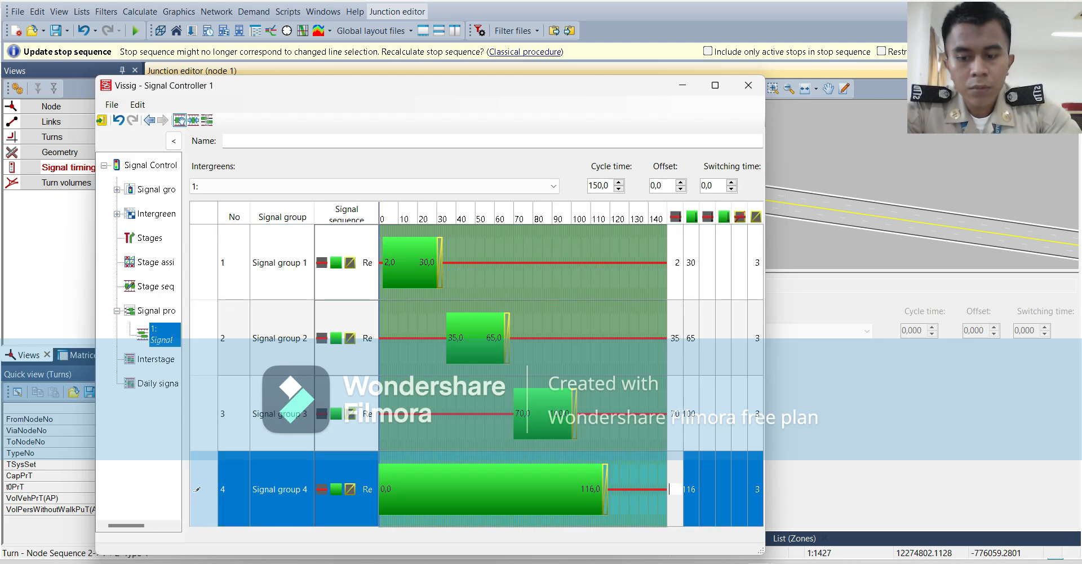
type("105")
key("Return")
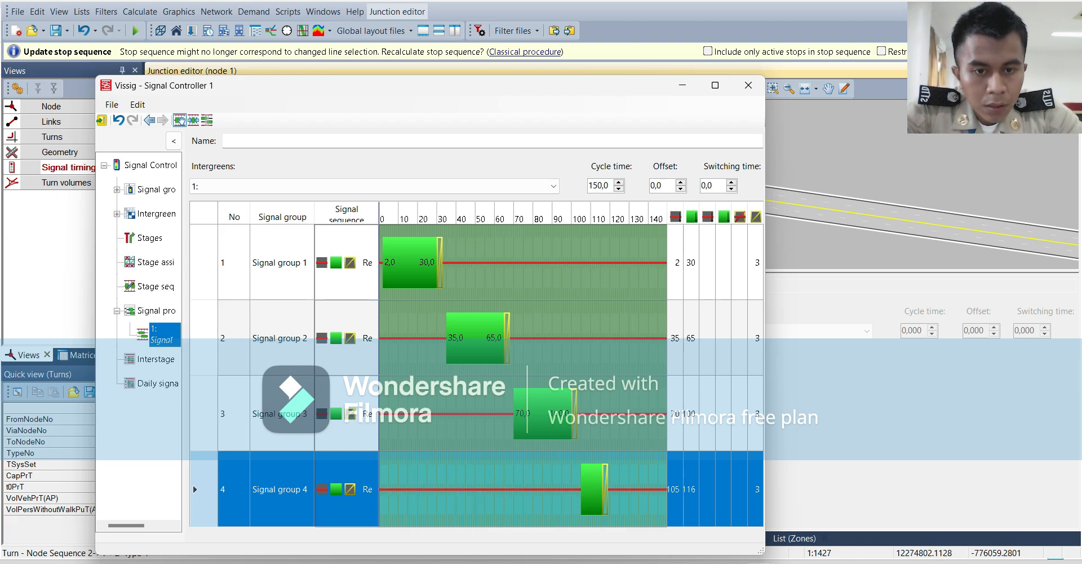
left_click(688, 489)
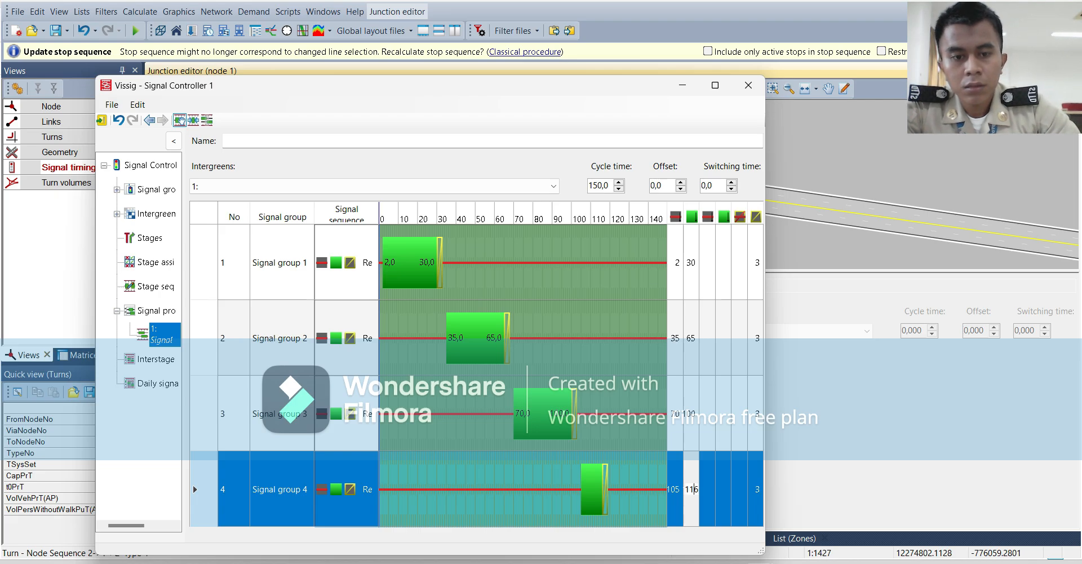
key("BackSpace")
key("BackSpace")
type("35")
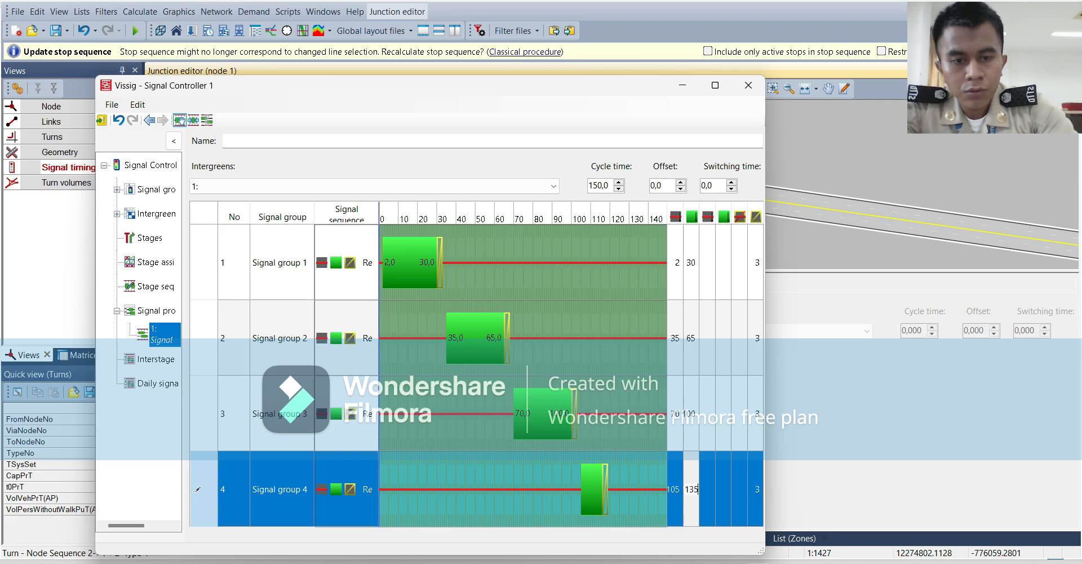
key("Return")
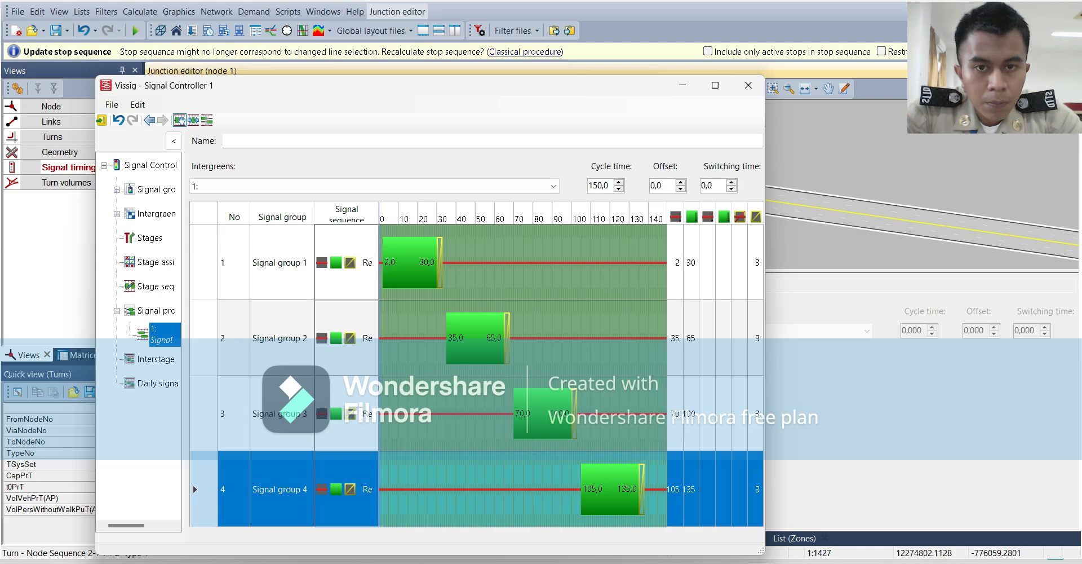
Set the signal program's cycle time to 138 s, then save the data and return to Visum.
left_click_drag(610, 186, 587, 186)
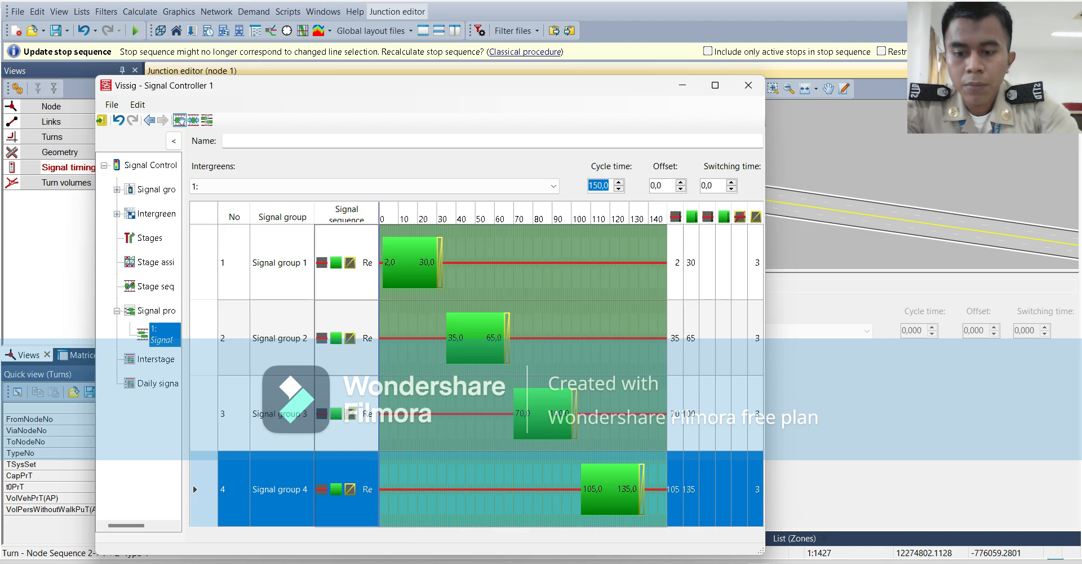
type("138")
key("Return")
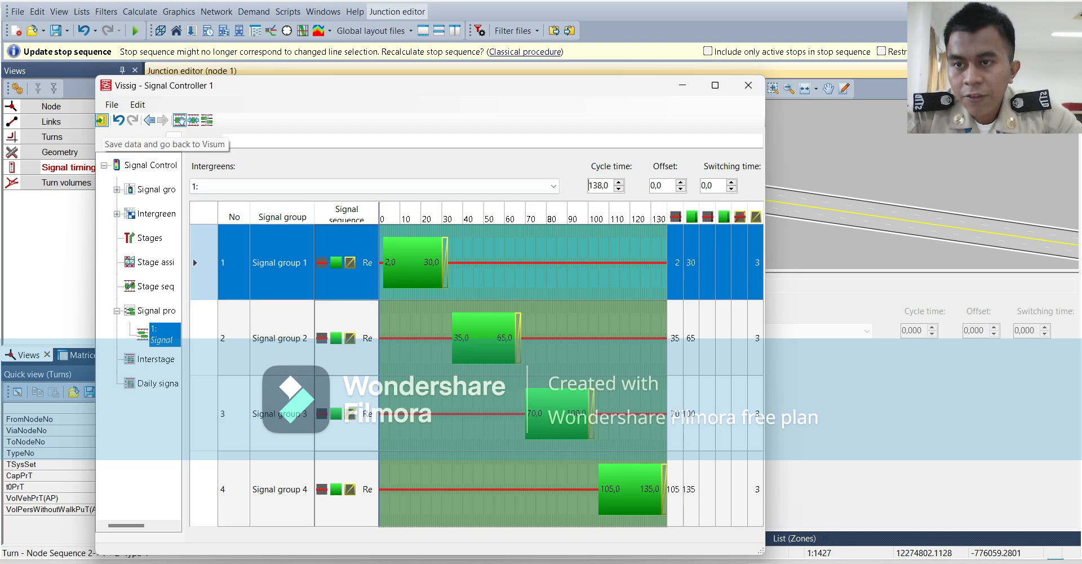
left_click(101, 120)
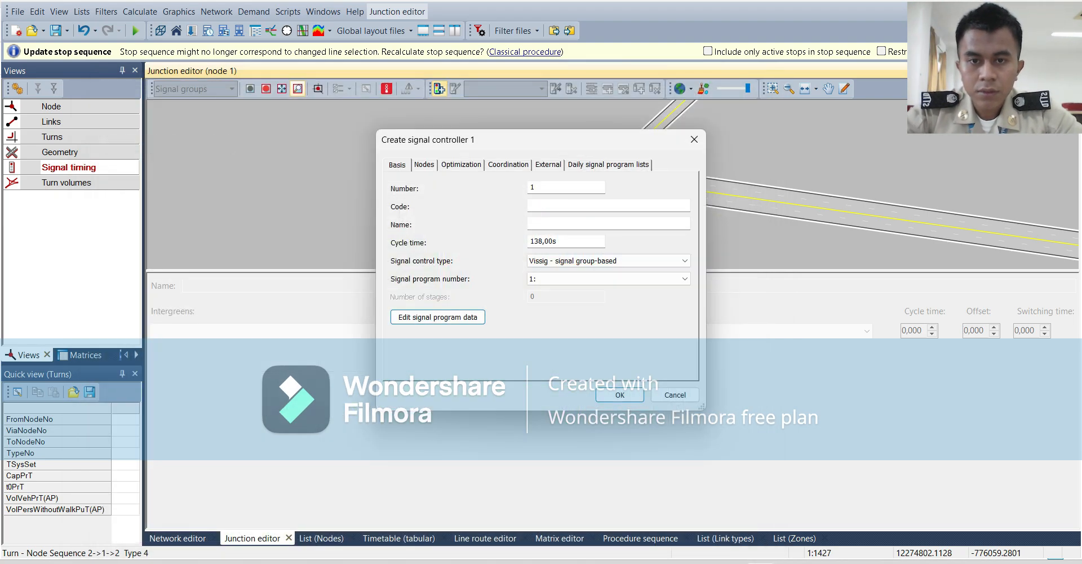
Enter the code "apill" and the name "apill 1" for signal controller 1.
left_click(586, 206)
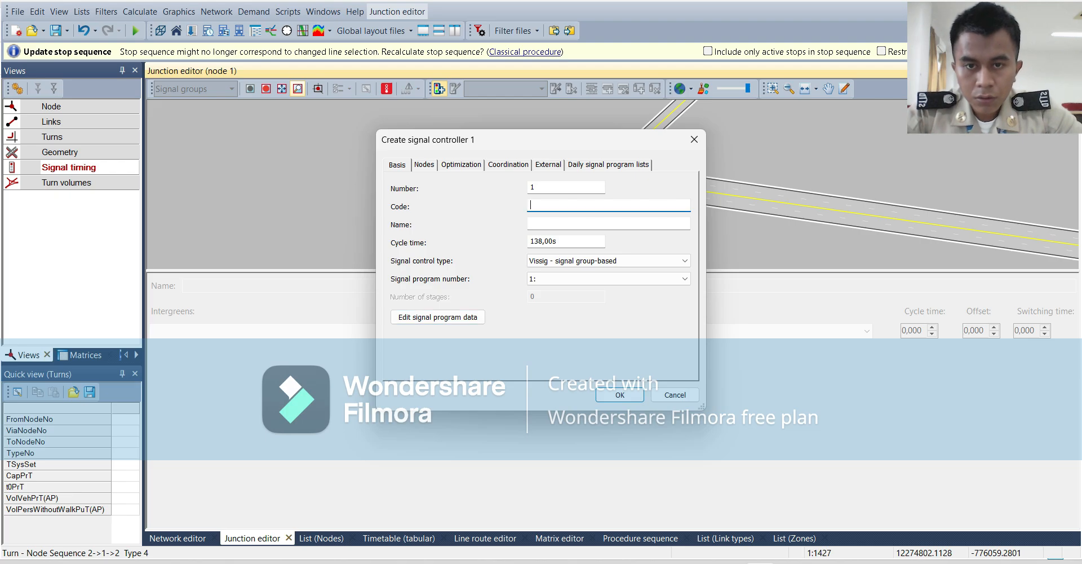
type("apill")
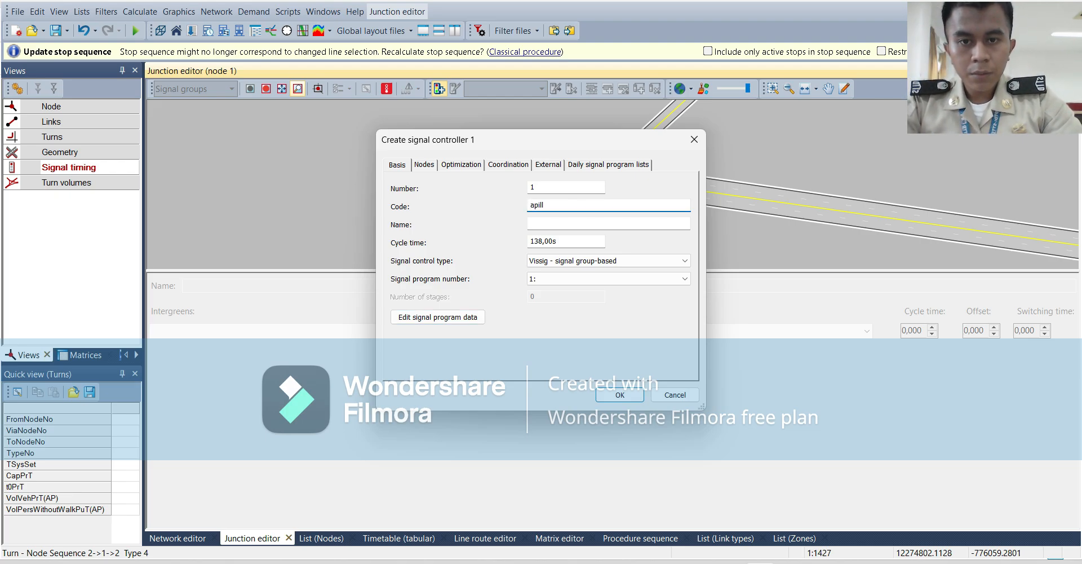
key("Tab")
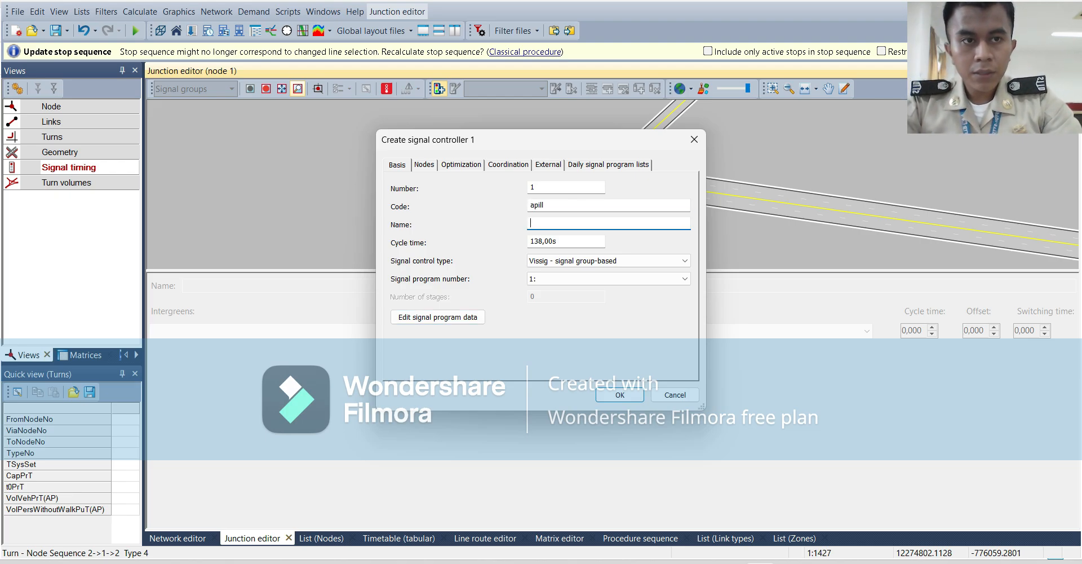
type("apill ")
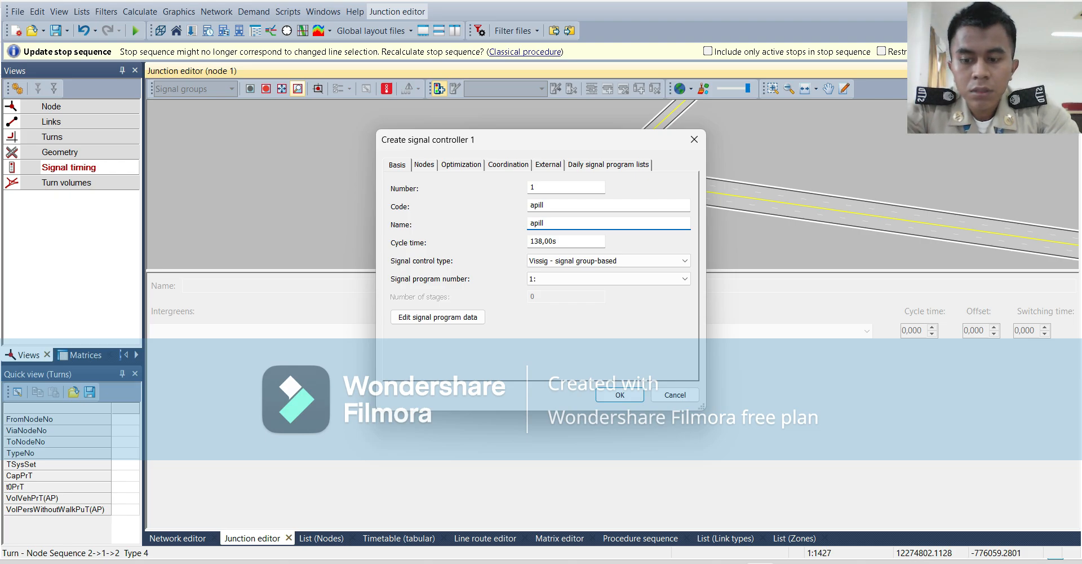
type("1")
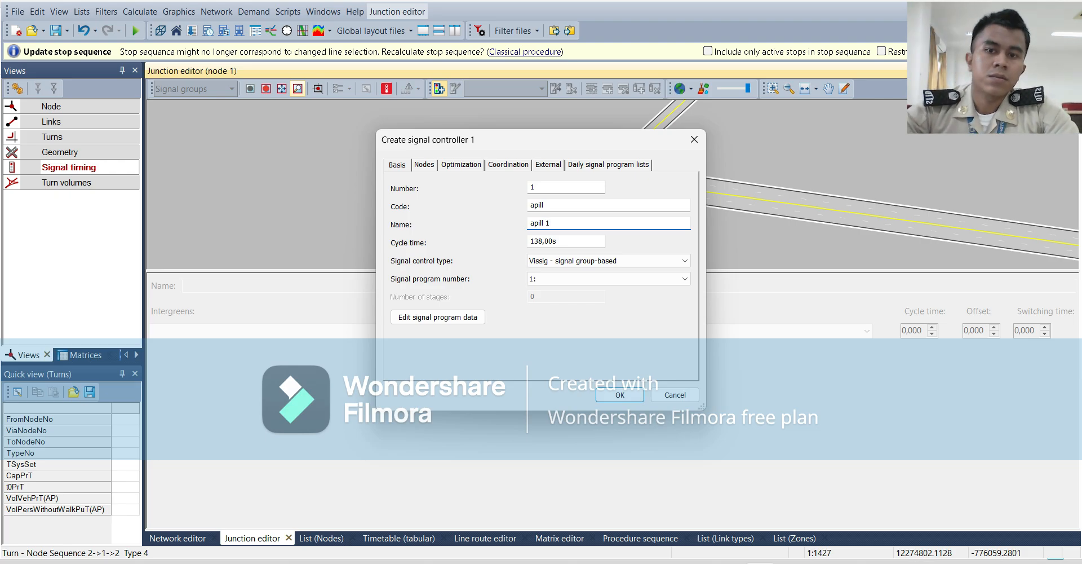
Finish creating signal controller 1, make node 1 signalized with this controller allocated, and check the junction's geometry and signal timing.
key("Return")
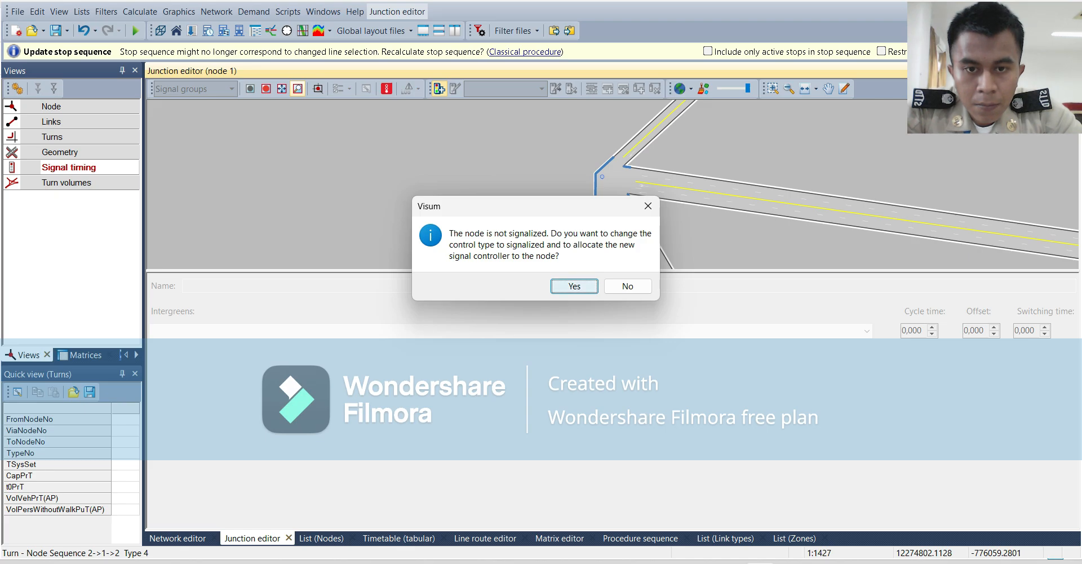
left_click(574, 286)
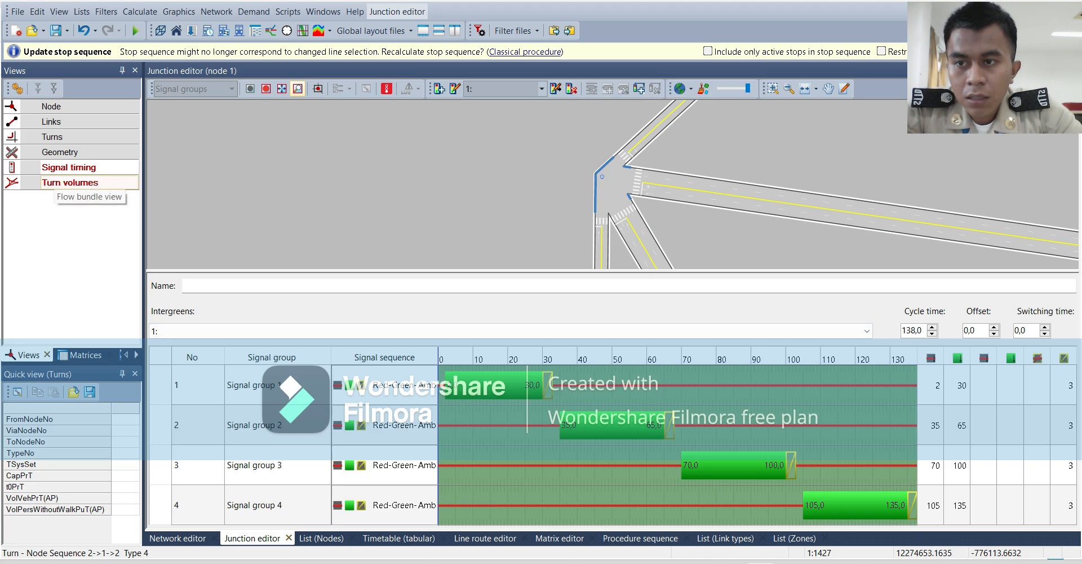
left_click(60, 153)
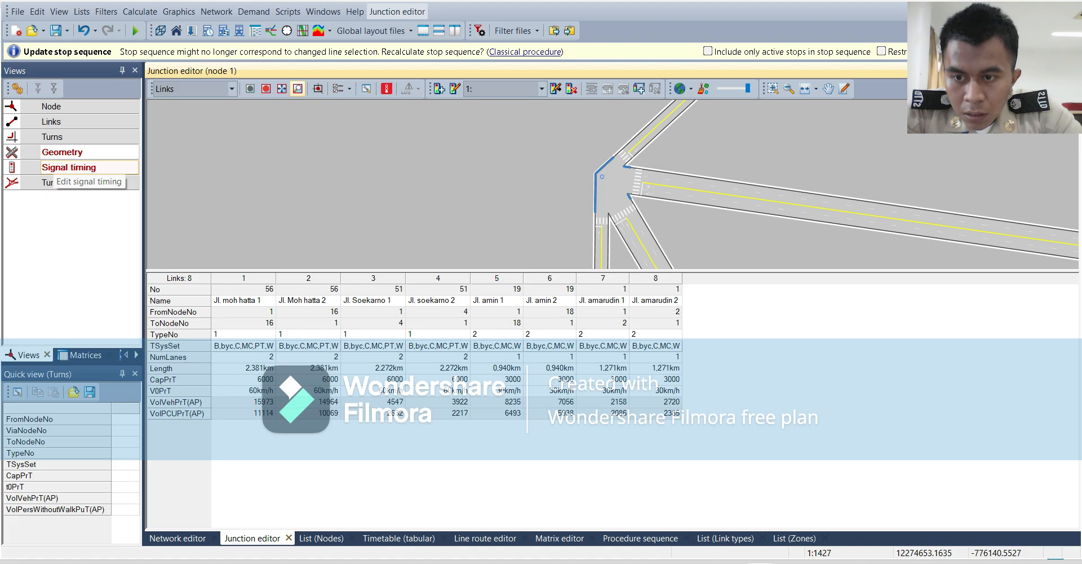
left_click(69, 167)
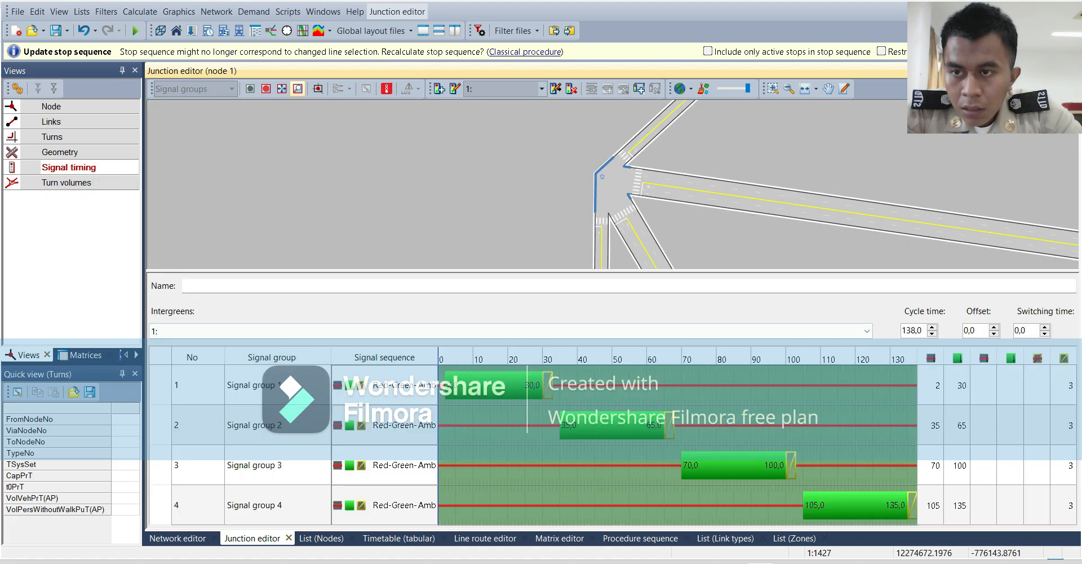
Select apill 1 as the signal controller in node 1's attributes and display the junction's turn volumes.
left_click(53, 137)
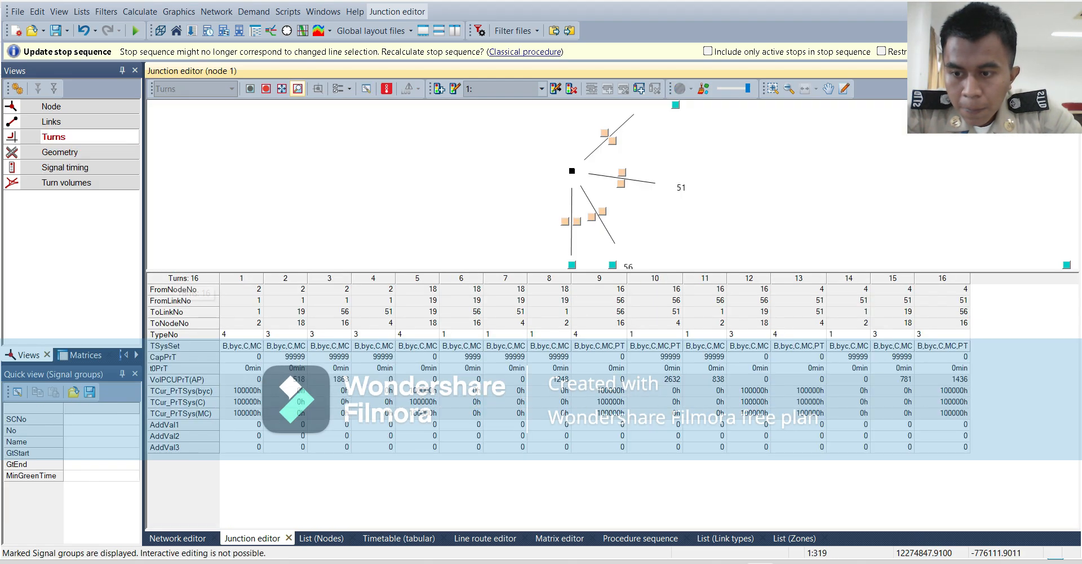
left_click(52, 107)
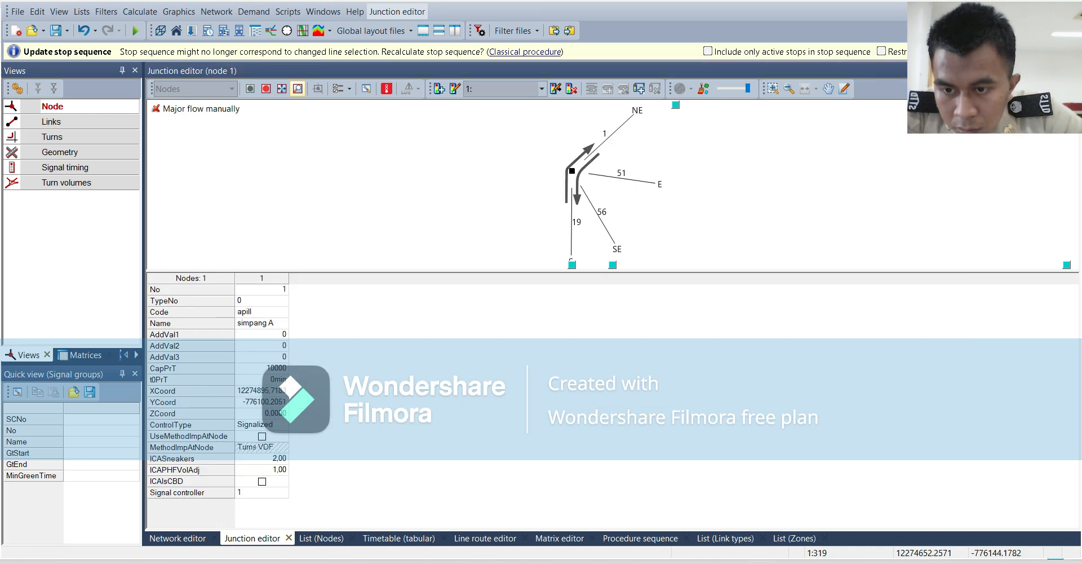
left_click(251, 492)
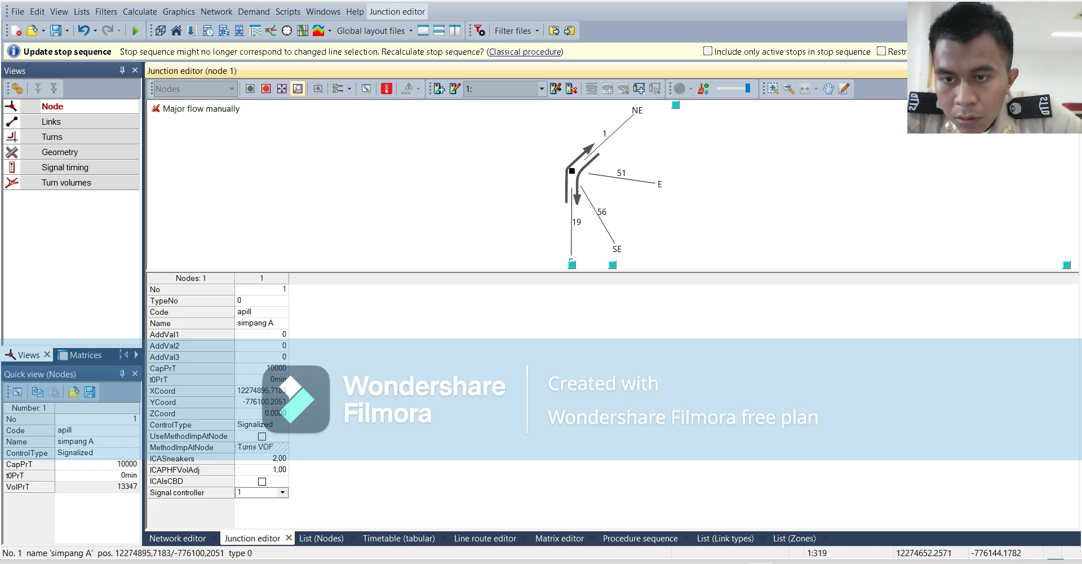
left_click(345, 496)
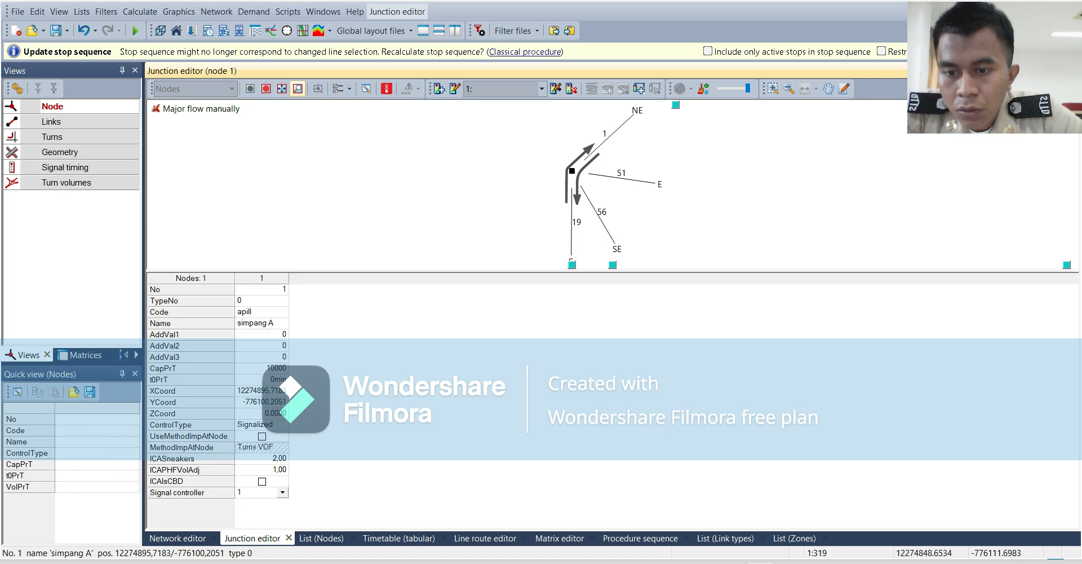
left_click(283, 493)
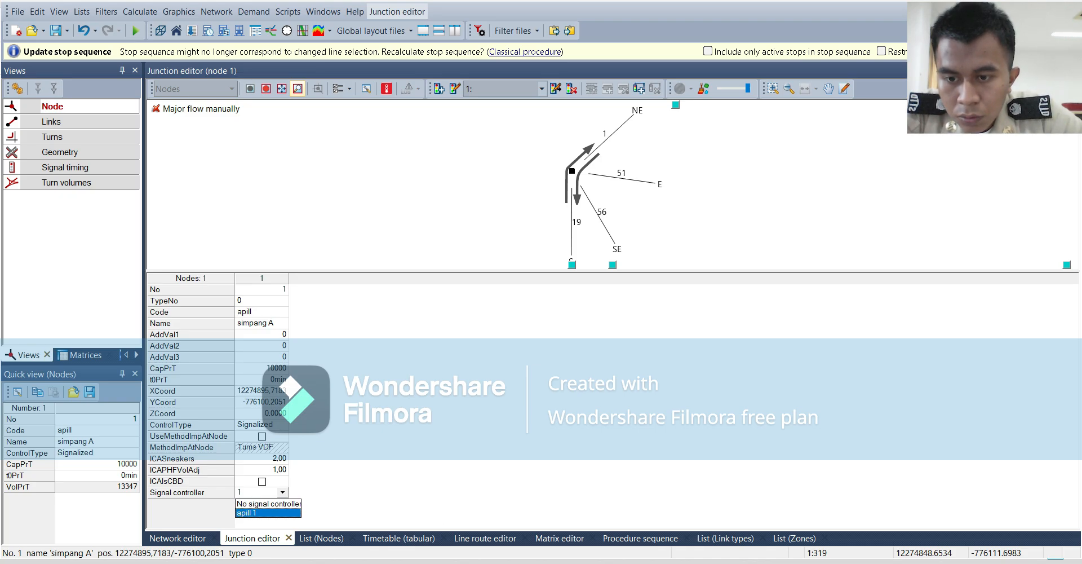
left_click(264, 513)
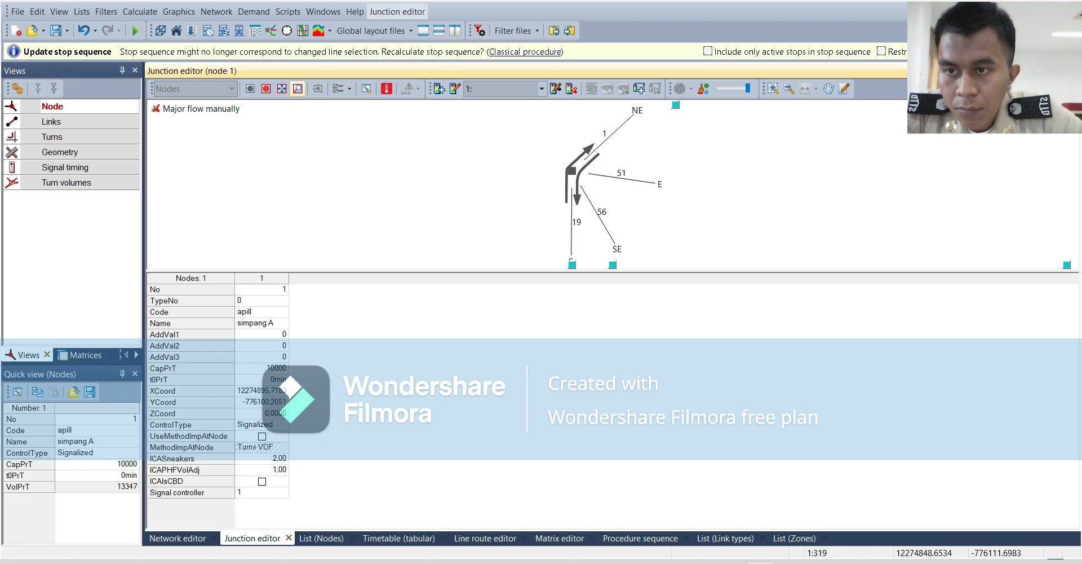
left_click(59, 182)
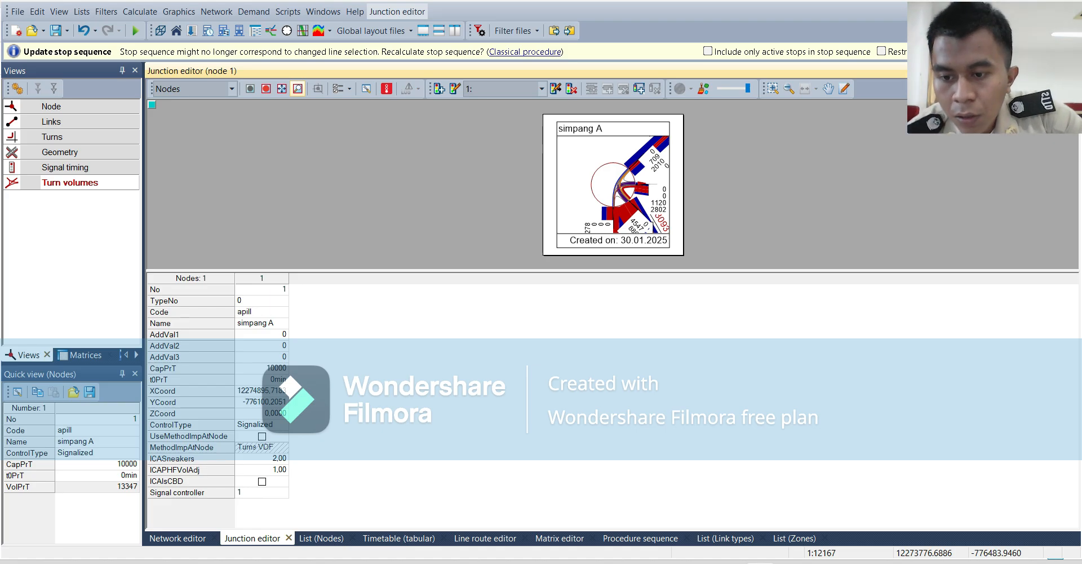
Open the list of all nodes from the network and set node 1's control type to Signalized.
left_click(178, 537)
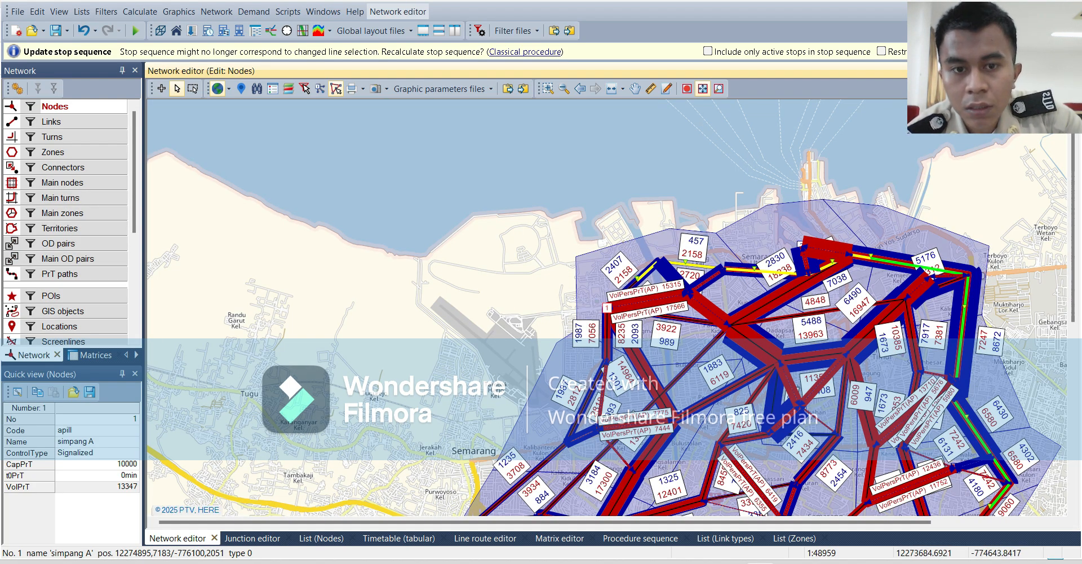
right_click(625, 318)
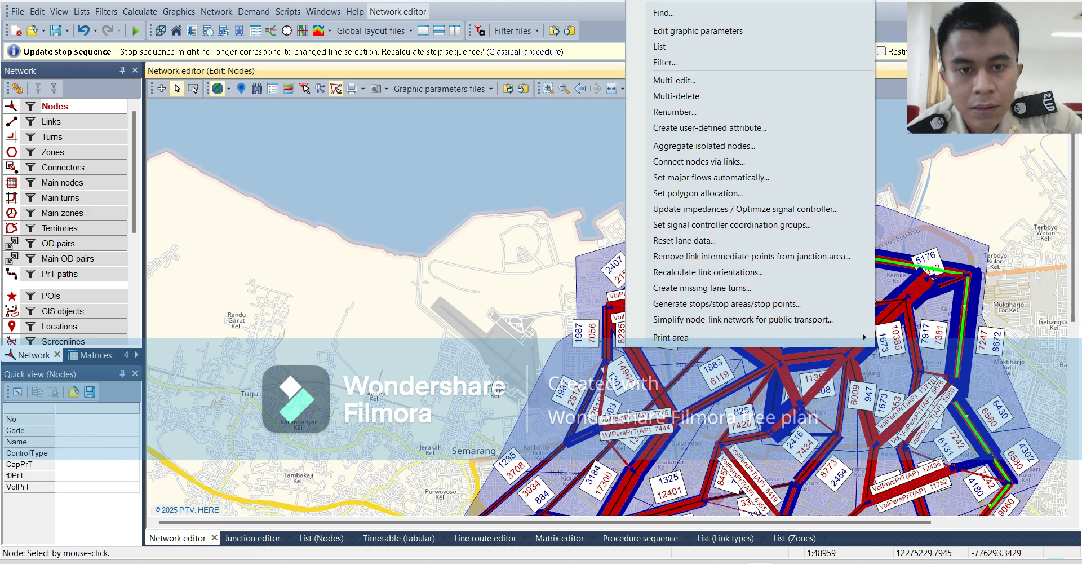
left_click(665, 47)
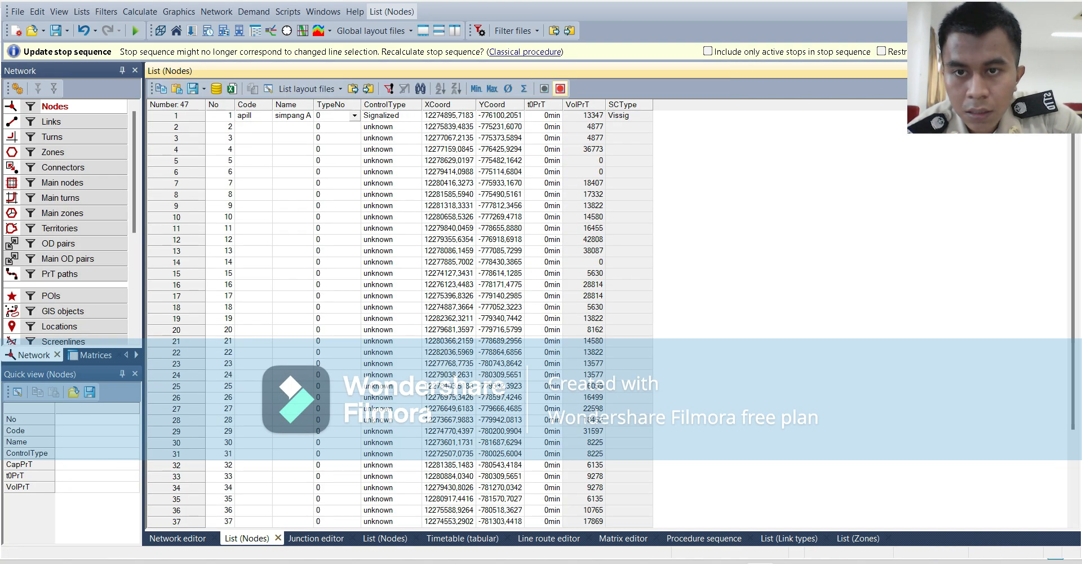
left_click(416, 115)
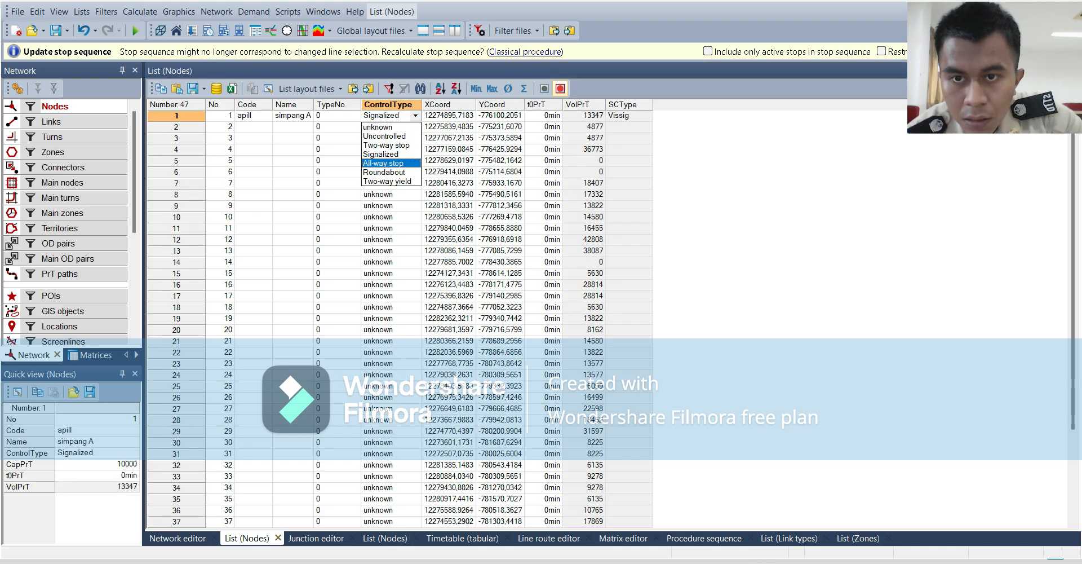
left_click(389, 154)
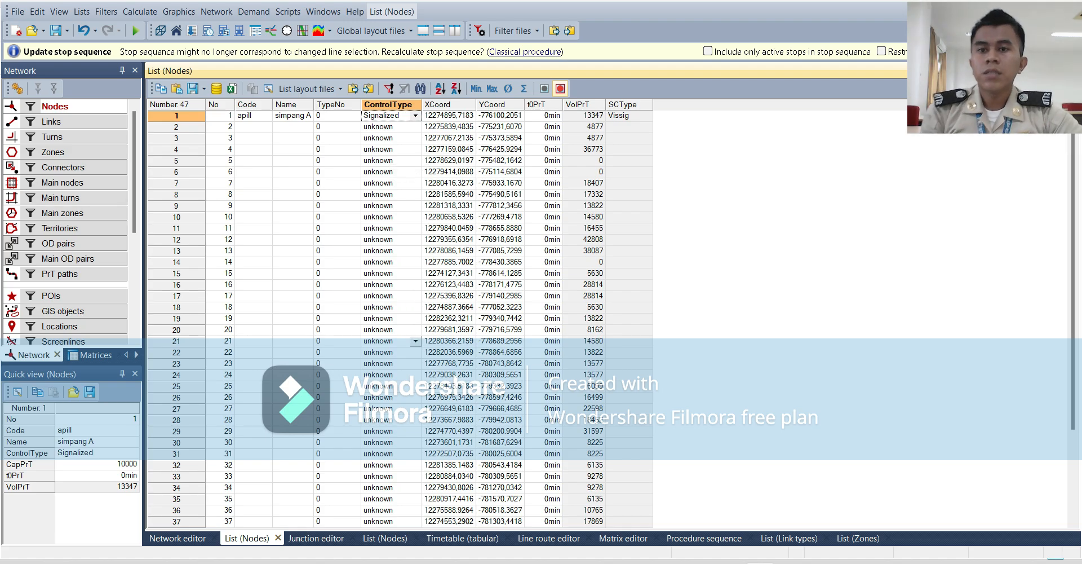
scroll(397, 345, "down", 3)
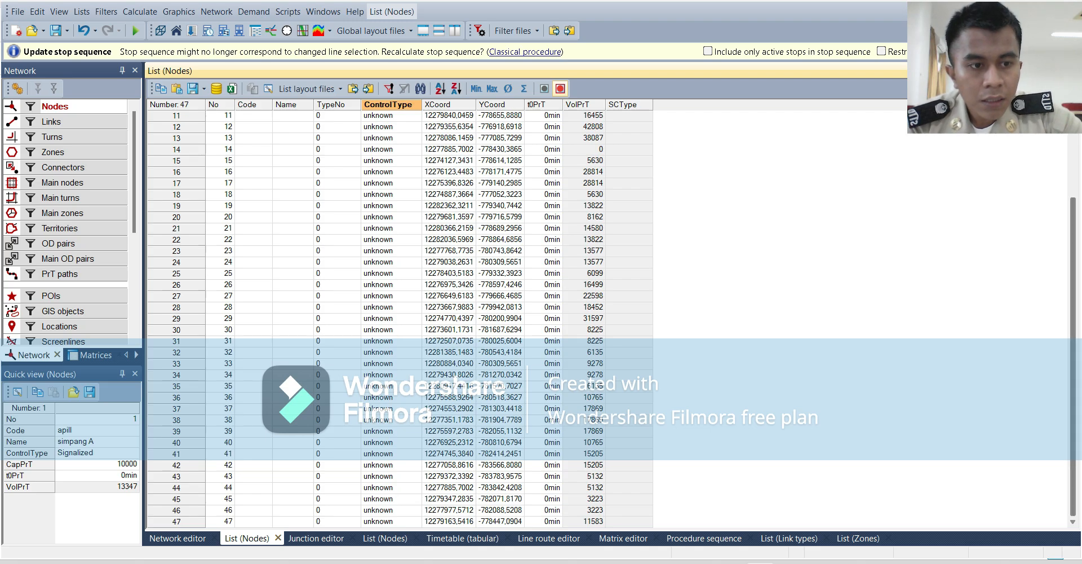
scroll(397, 316, "up", 3)
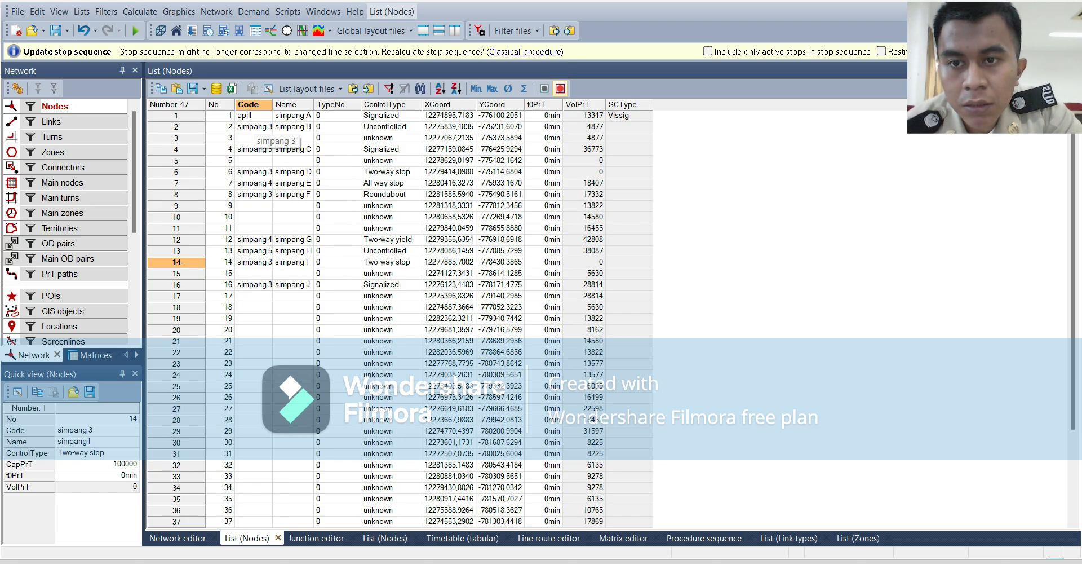
Examine the turn volume diagrams of nodes 2, 6 and 12 (simpang B, D and G) in the junction editor.
left_click(255, 127)
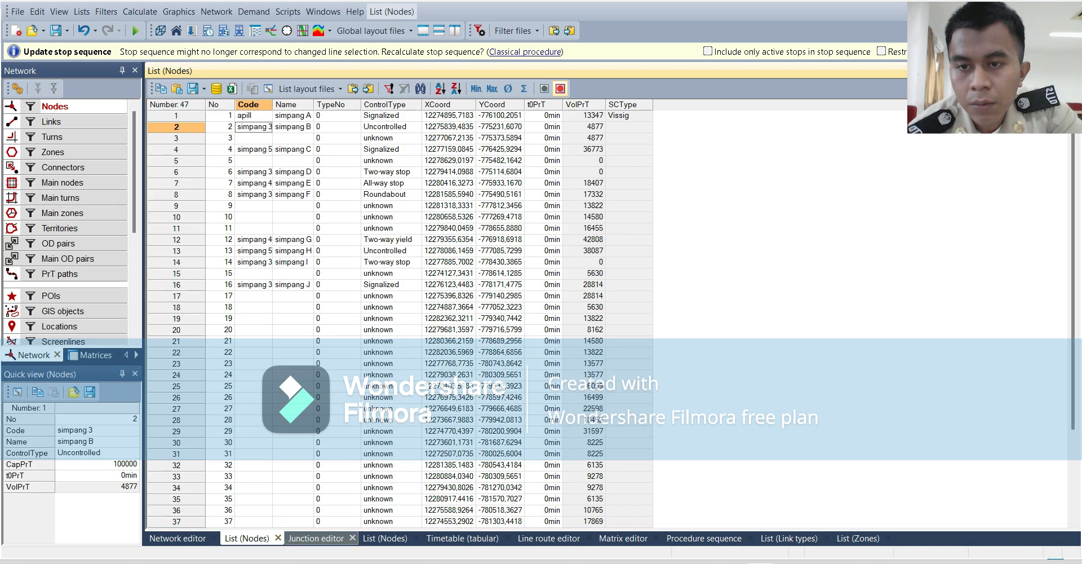
left_click(315, 538)
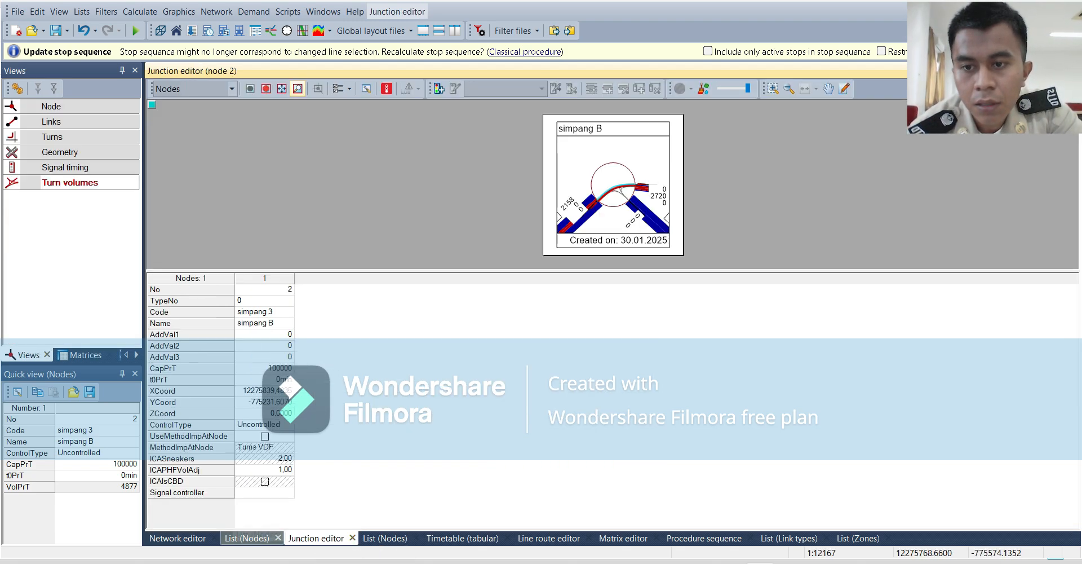
left_click(247, 538)
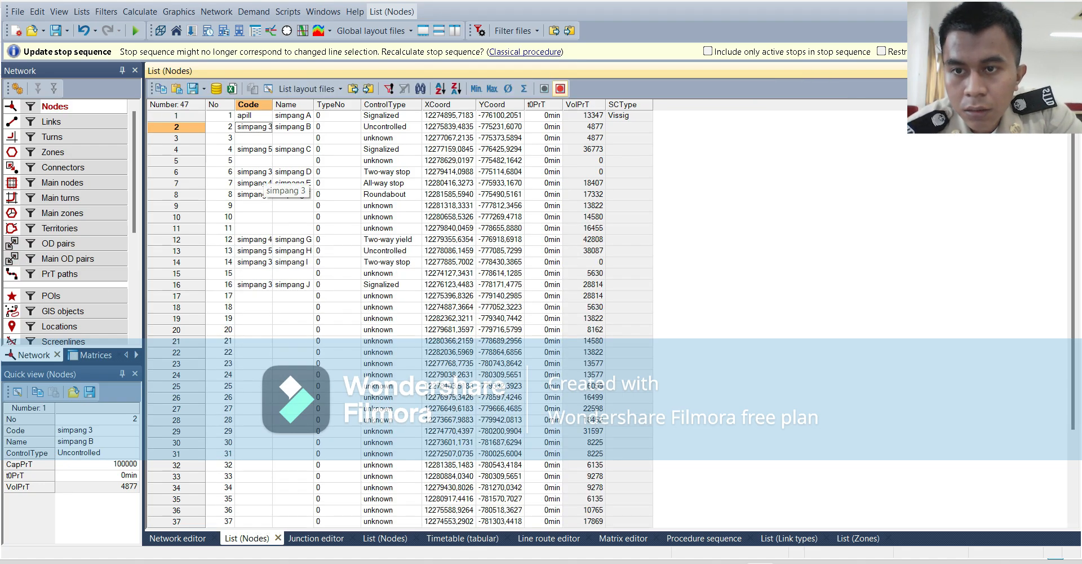
left_click(262, 172)
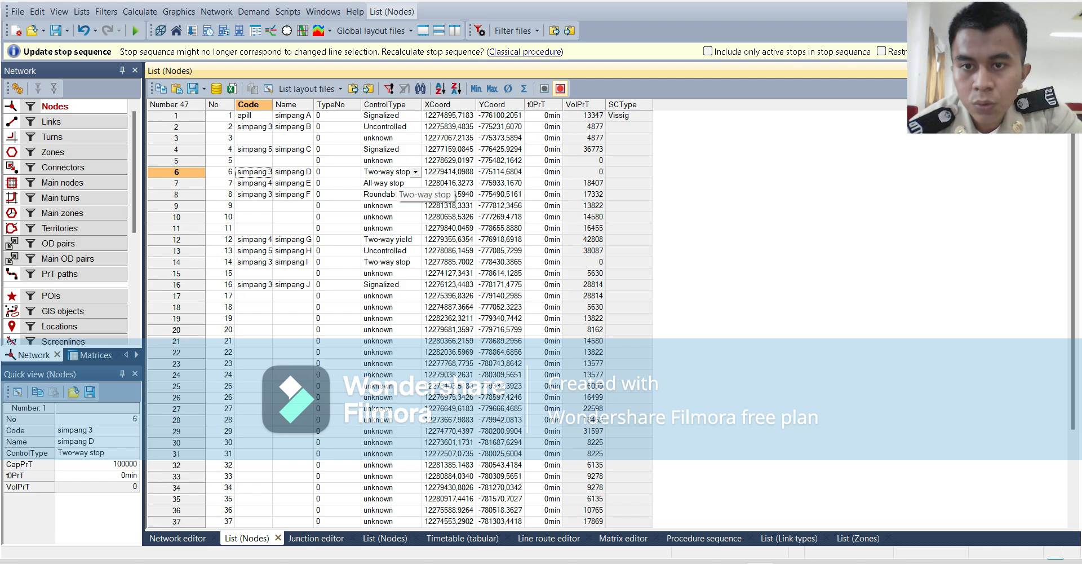
left_click(314, 539)
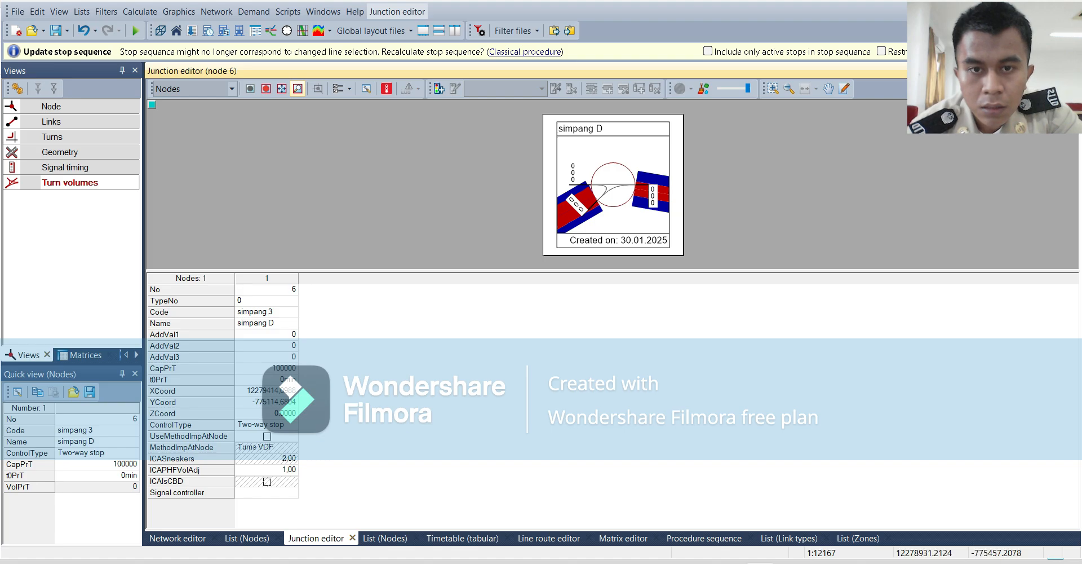
left_click(247, 538)
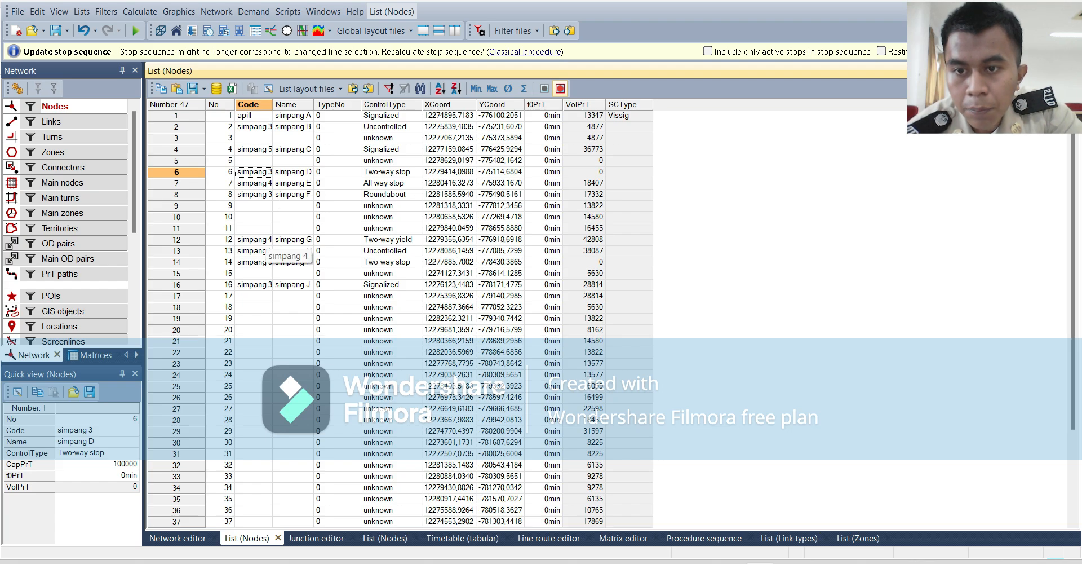
left_click(266, 240)
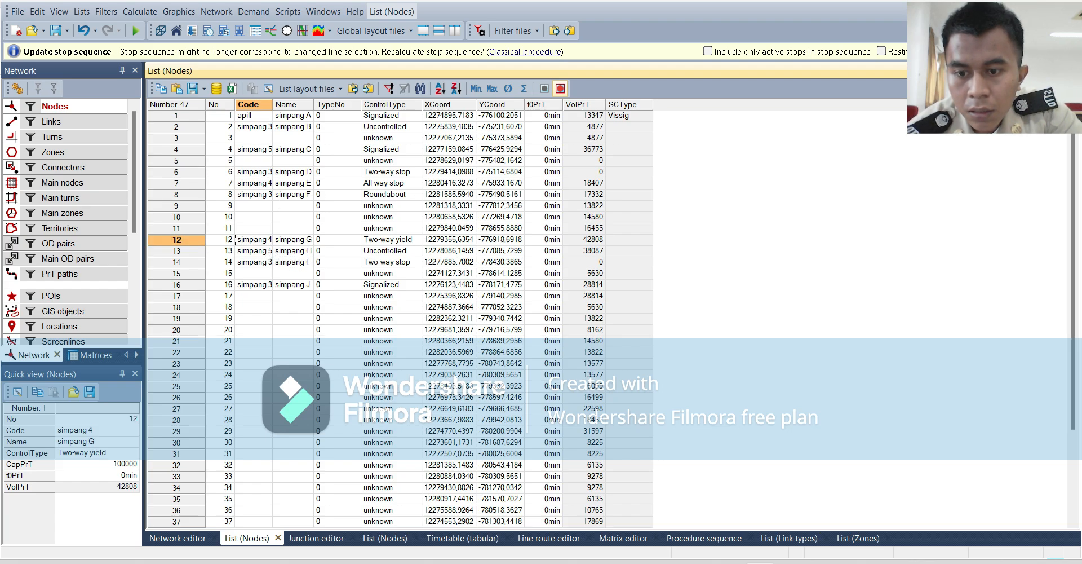
left_click(316, 538)
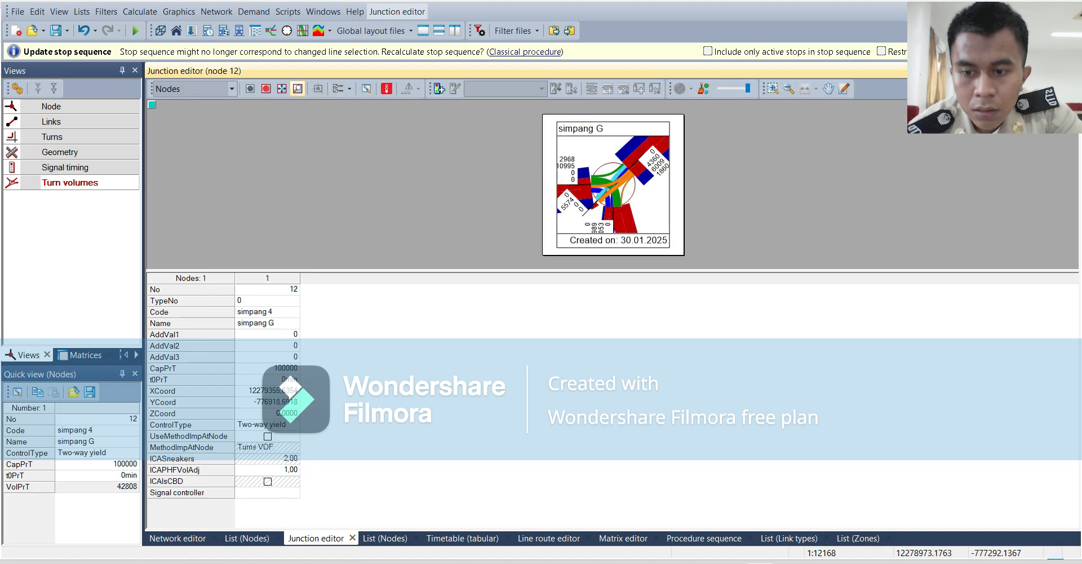
left_click(247, 538)
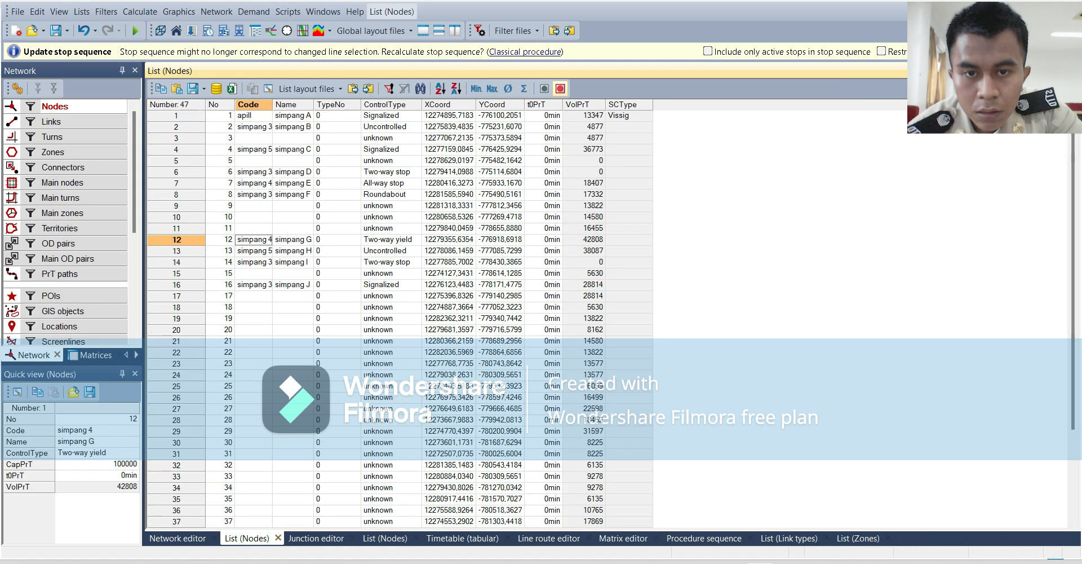
Examine the turn volume diagrams of nodes 14 and 16 (simpang I and J) in the junction editor.
left_click(413, 240)
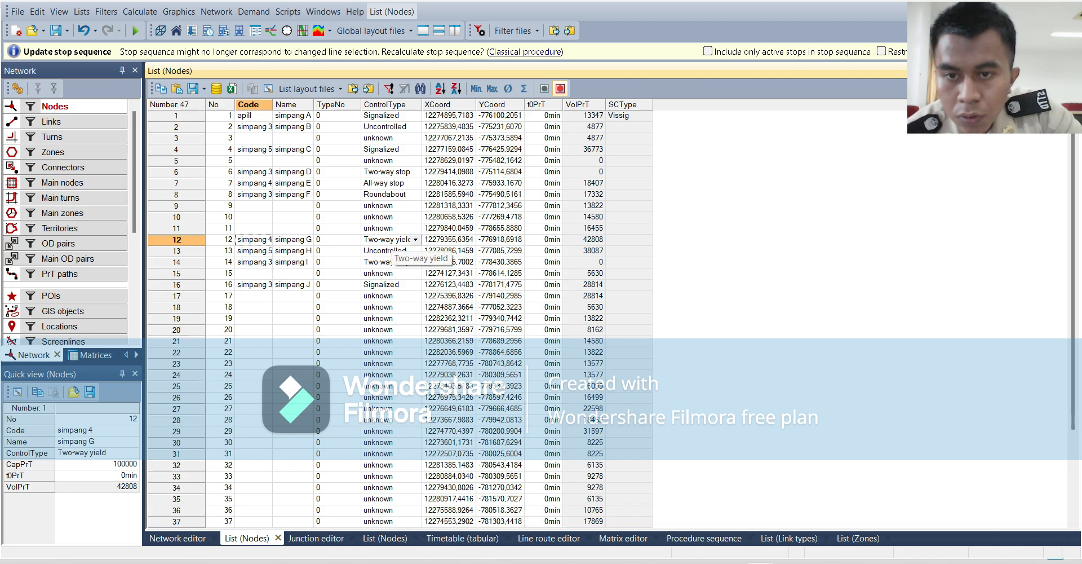
left_click(415, 251)
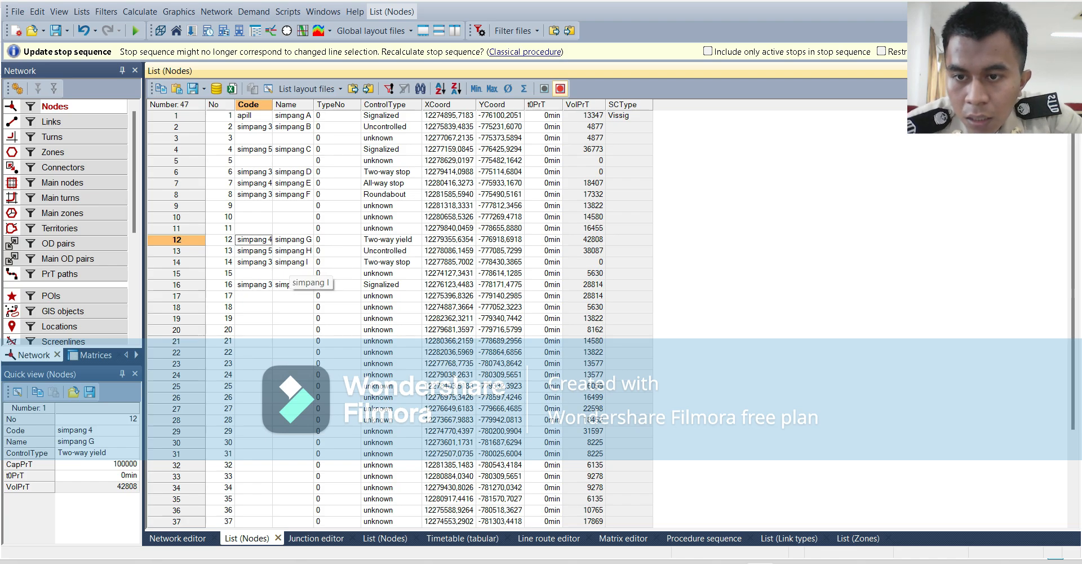
left_click(253, 263)
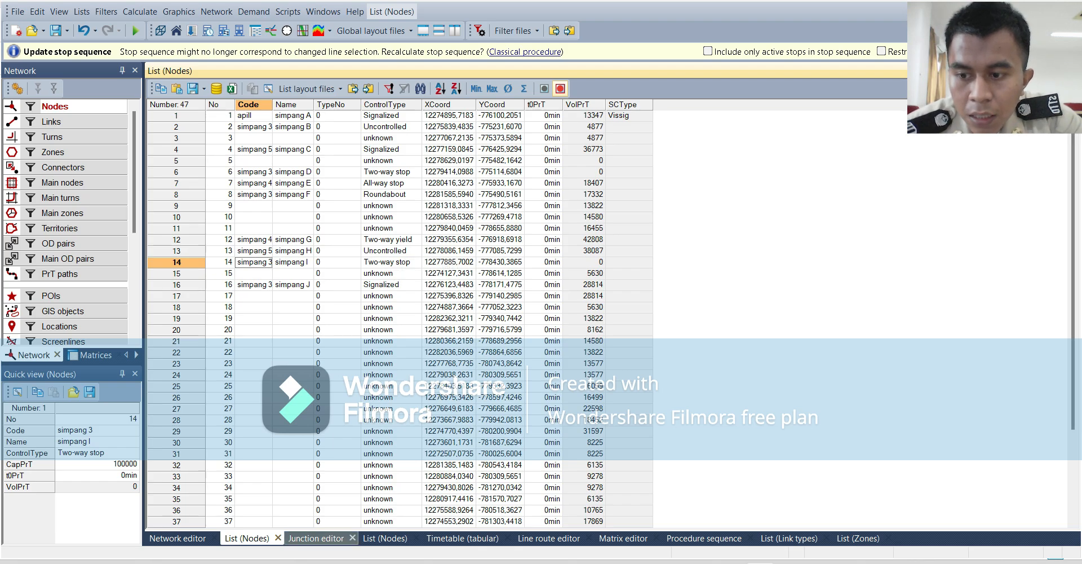
left_click(315, 538)
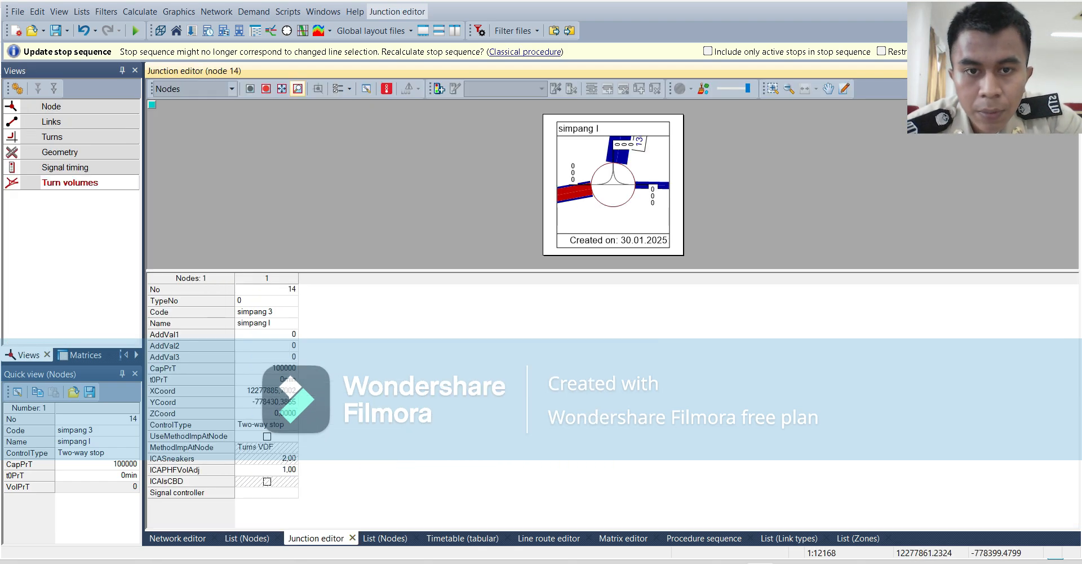
left_click(247, 537)
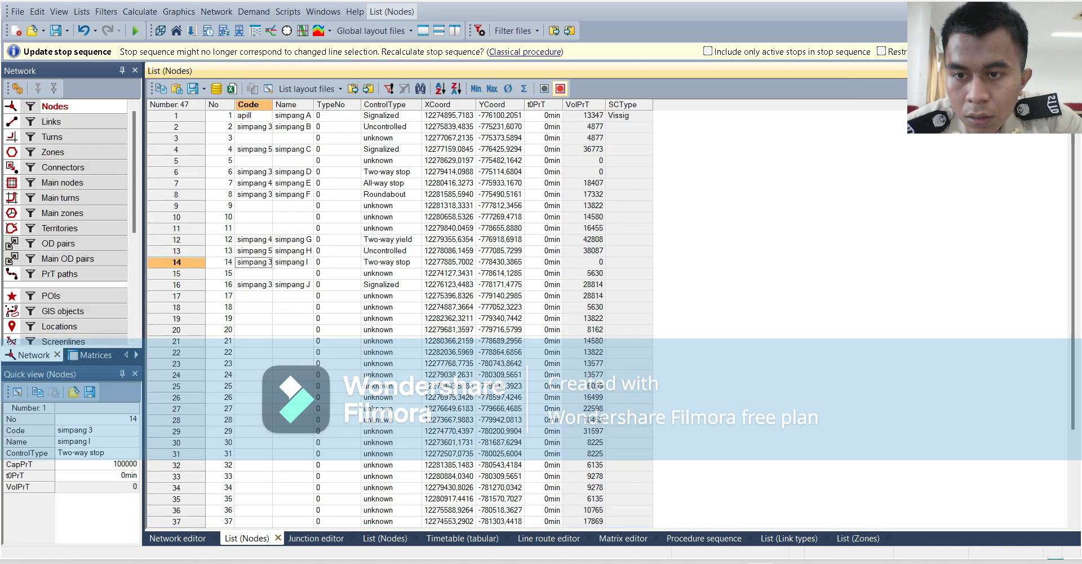
left_click(264, 285)
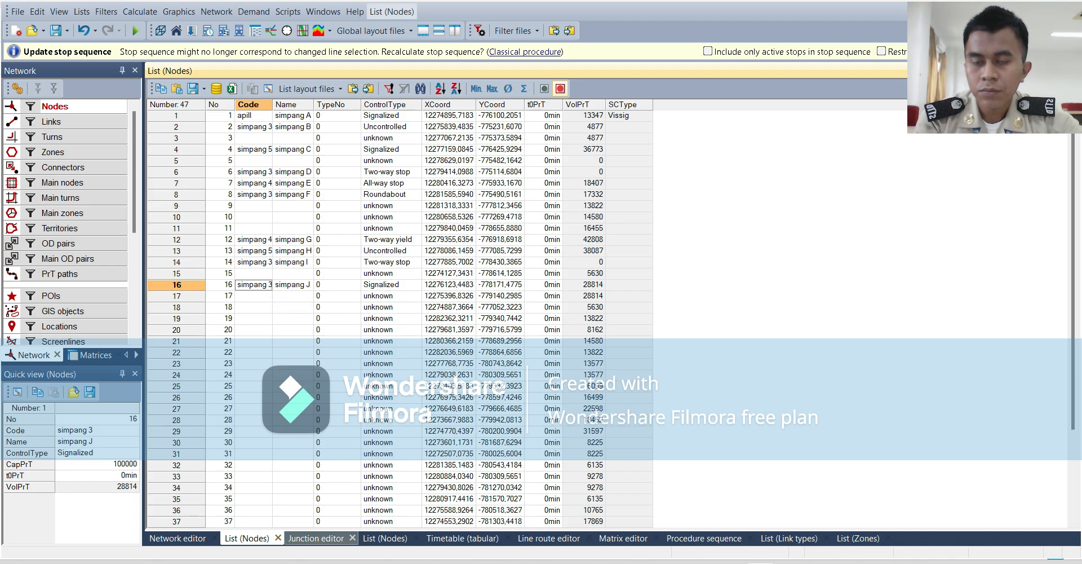
left_click(316, 537)
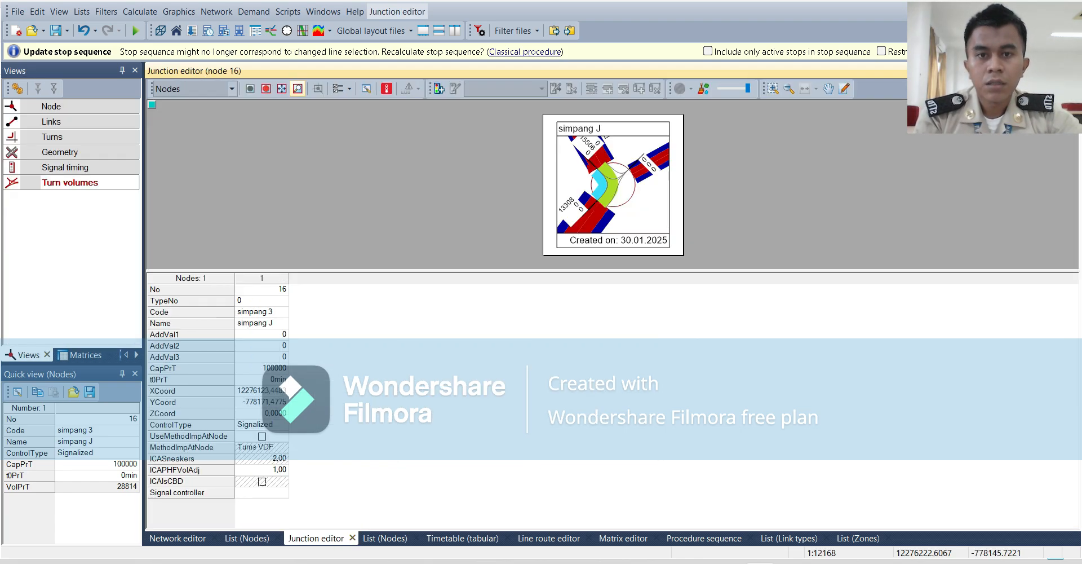